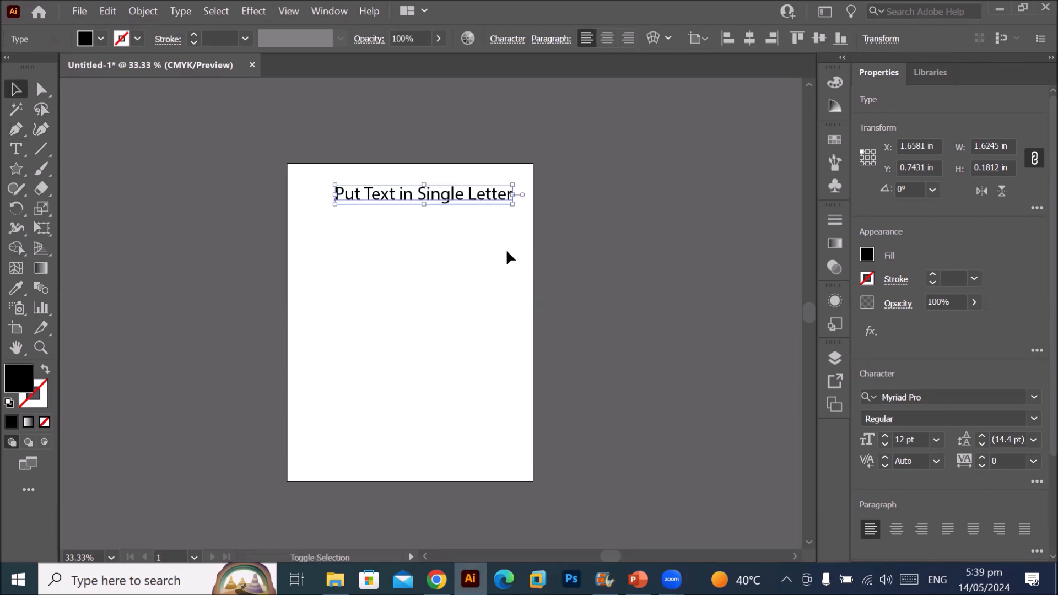
- Move the heading slightly up and left, and add a separate text object with the letter G mid-page
left_click_drag(444, 201, 434, 194)
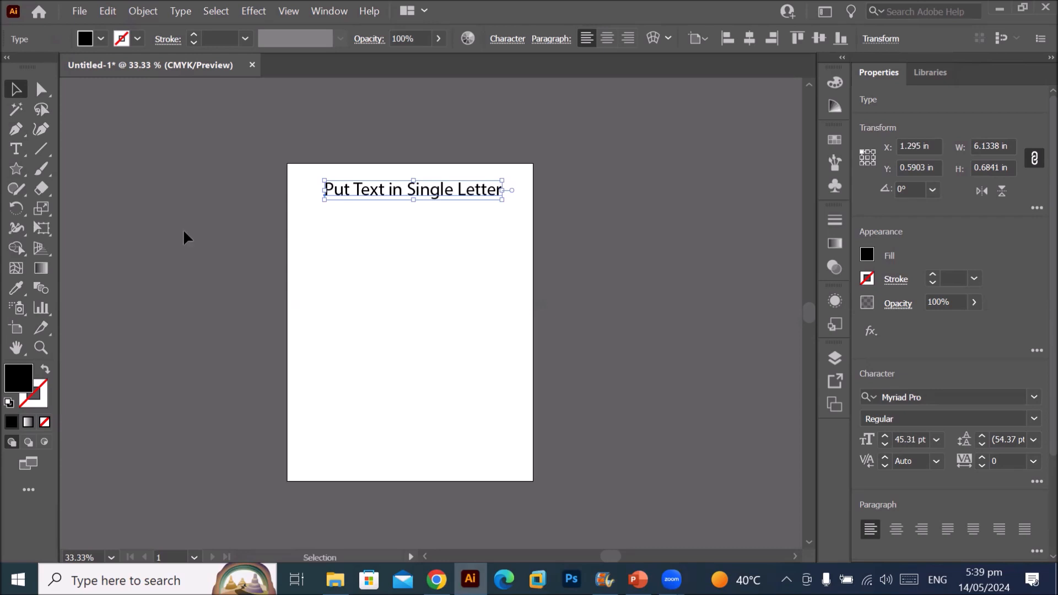
left_click(16, 155)
left_click(16, 156)
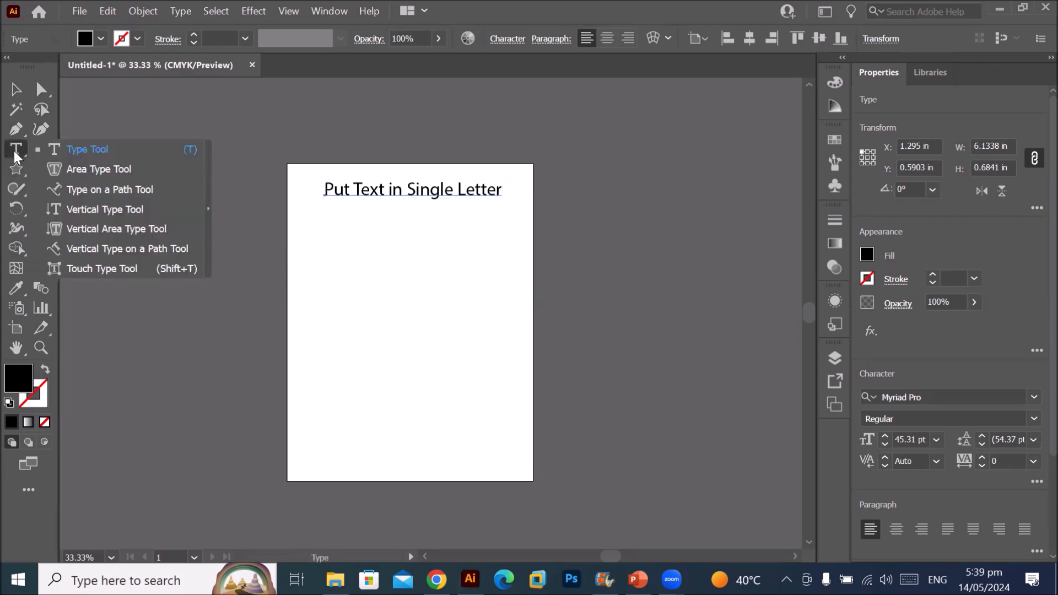
left_click(72, 151)
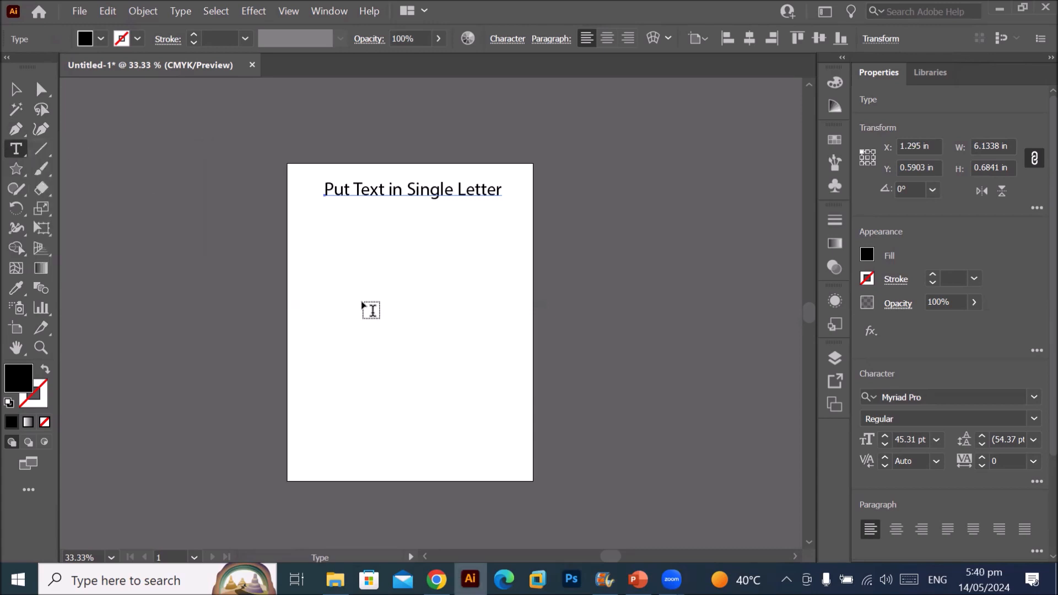
left_click(368, 306)
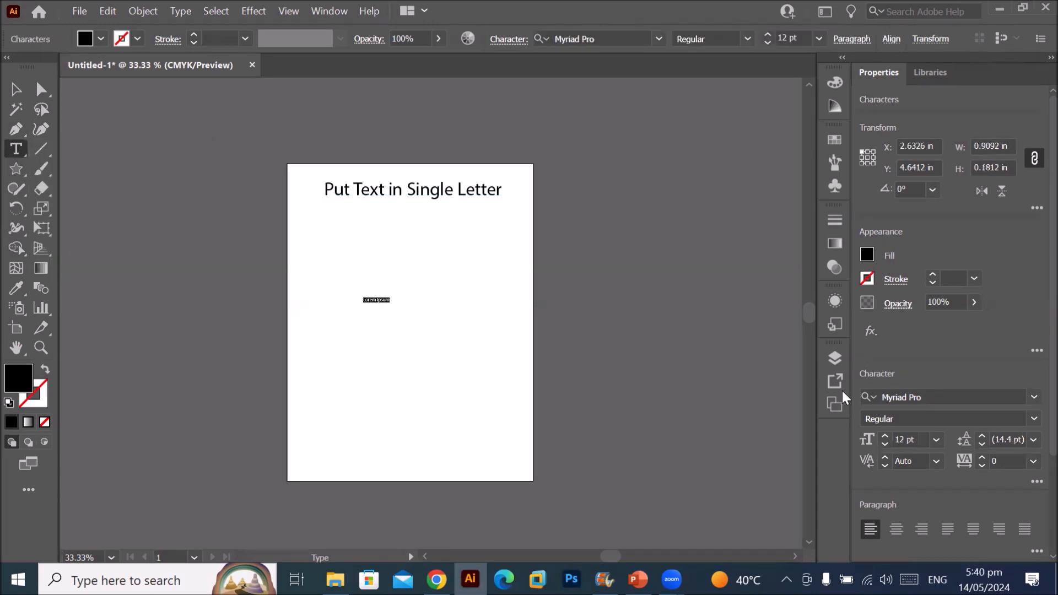
type("q")
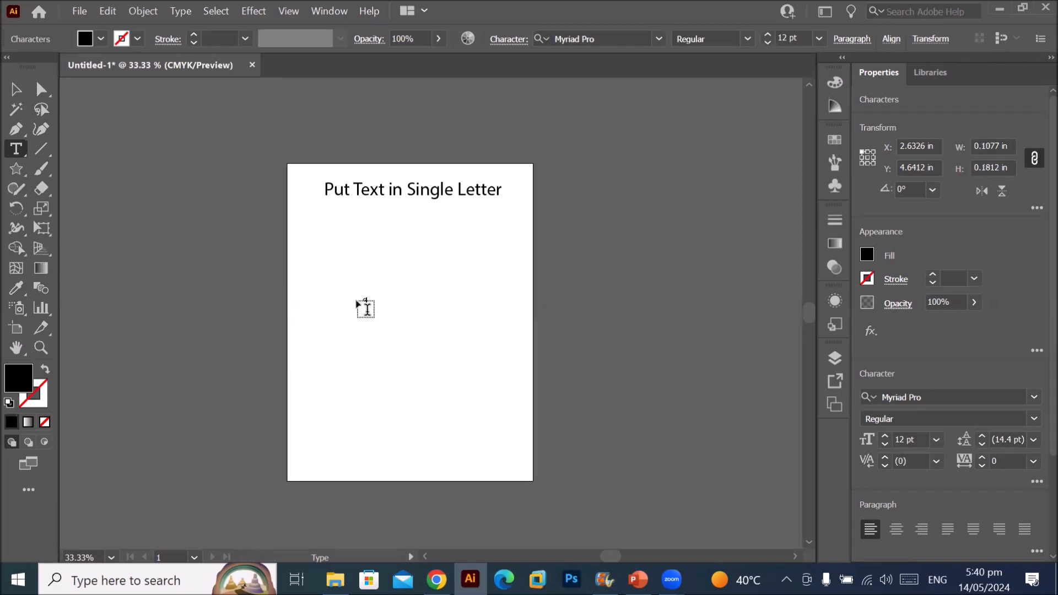
scroll(366, 307, "up", 5)
double_click(400, 296)
scroll(440, 321, "up", 4)
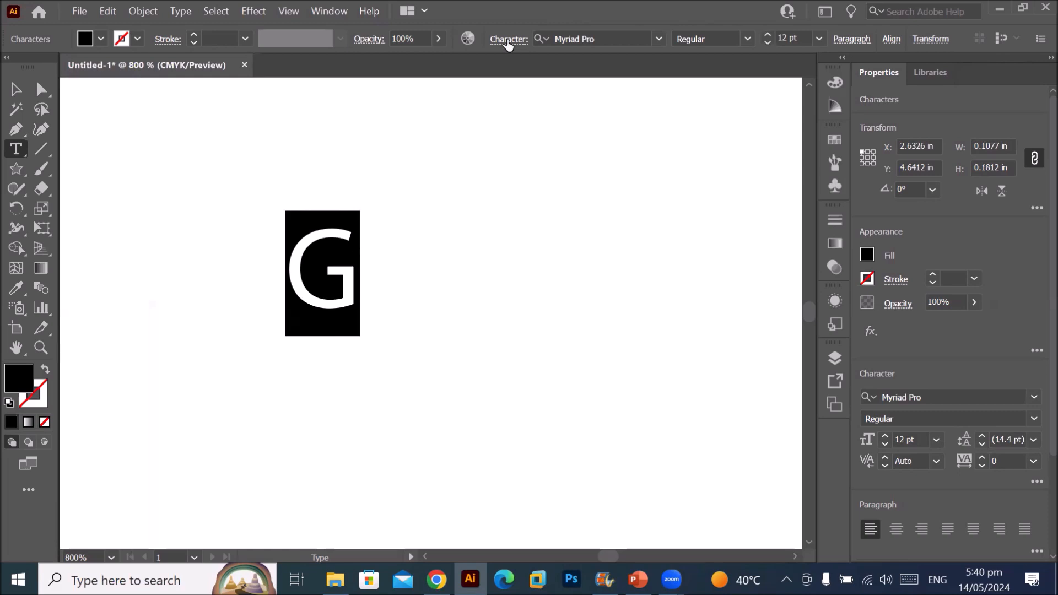
- Change the font of the letter G to Eras Bold ITC
left_click(507, 43)
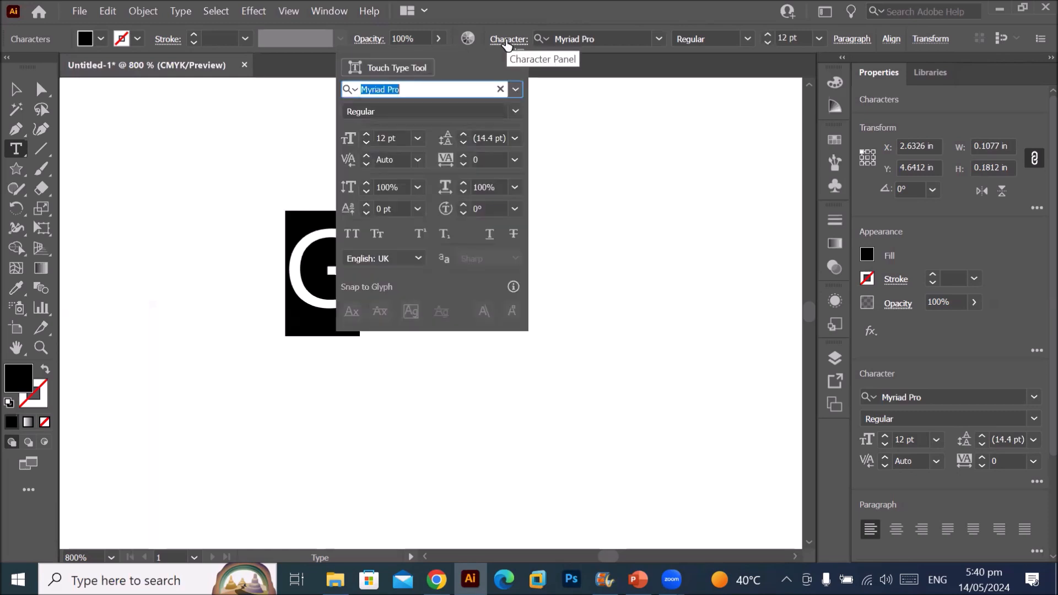
left_click(658, 40)
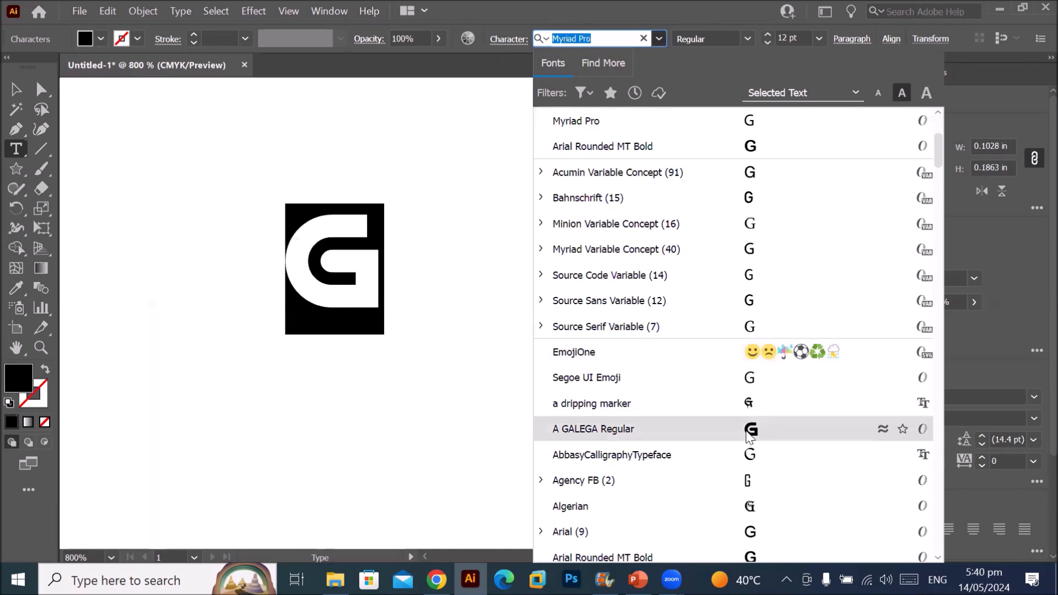
scroll(750, 435, "down", 3)
scroll(751, 409, "down", 3)
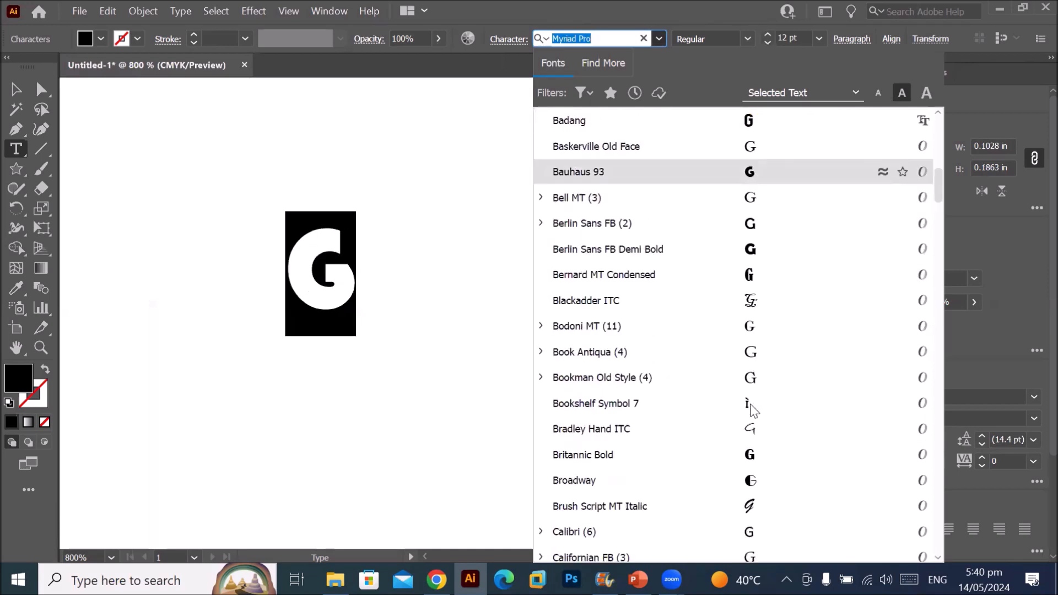
scroll(752, 409, "down", 3)
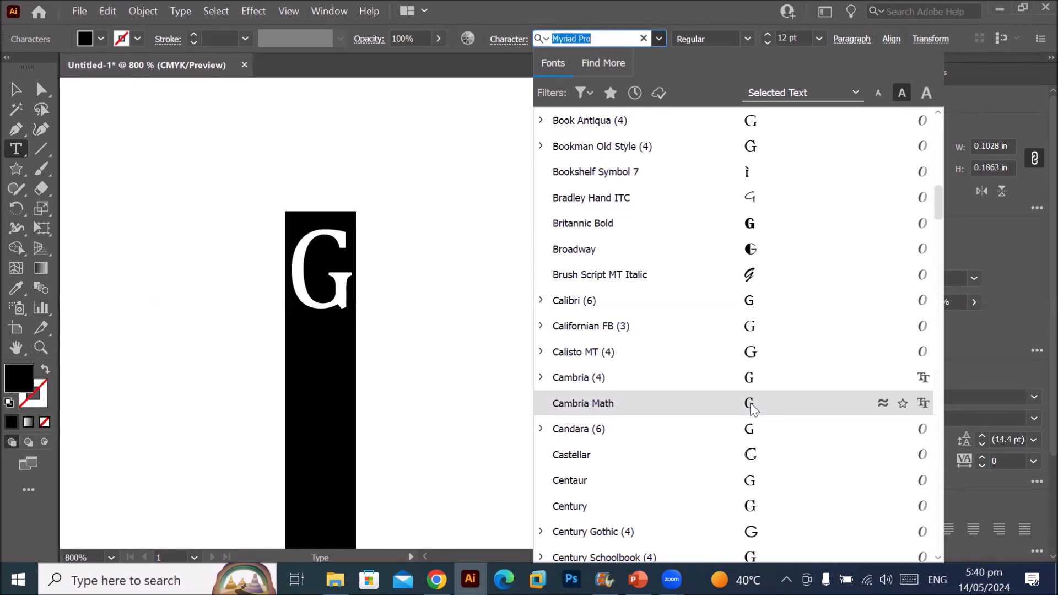
scroll(751, 409, "down", 6)
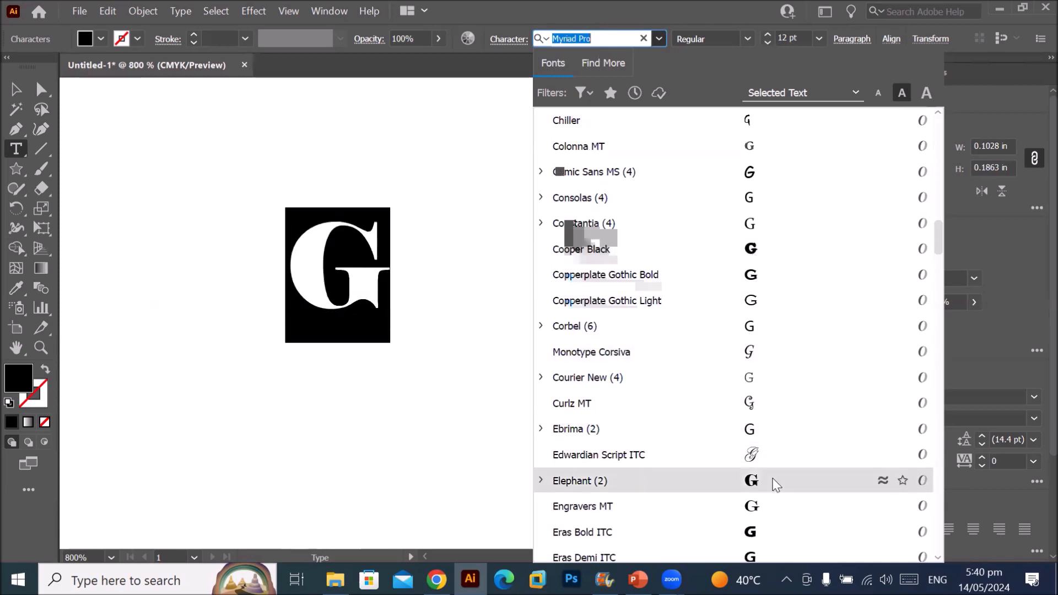
left_click(770, 532)
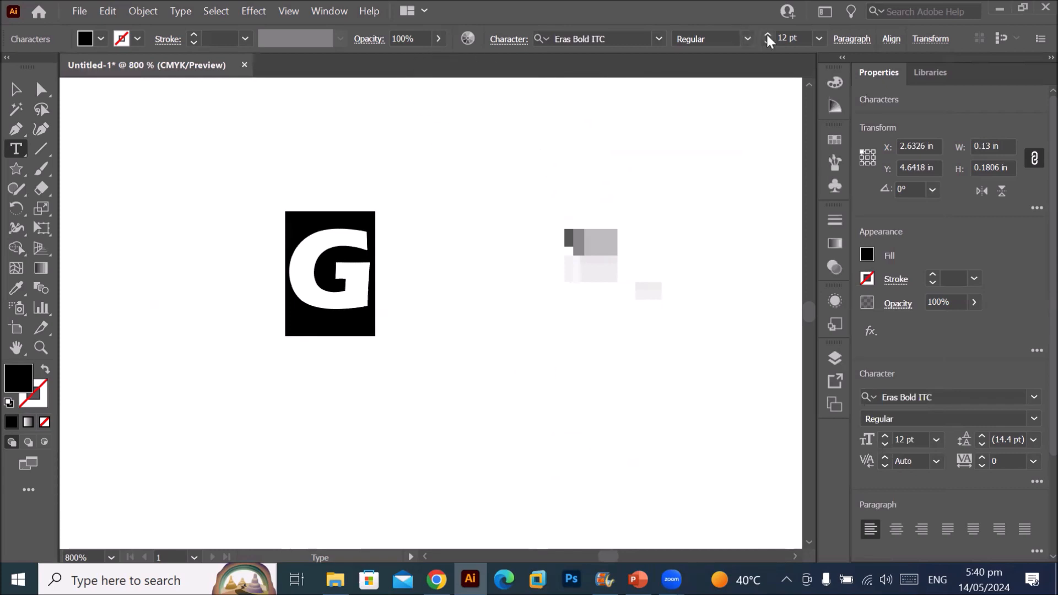
- Enlarge the letter G to a font size of 72 pt
scroll(521, 187, "down", 4)
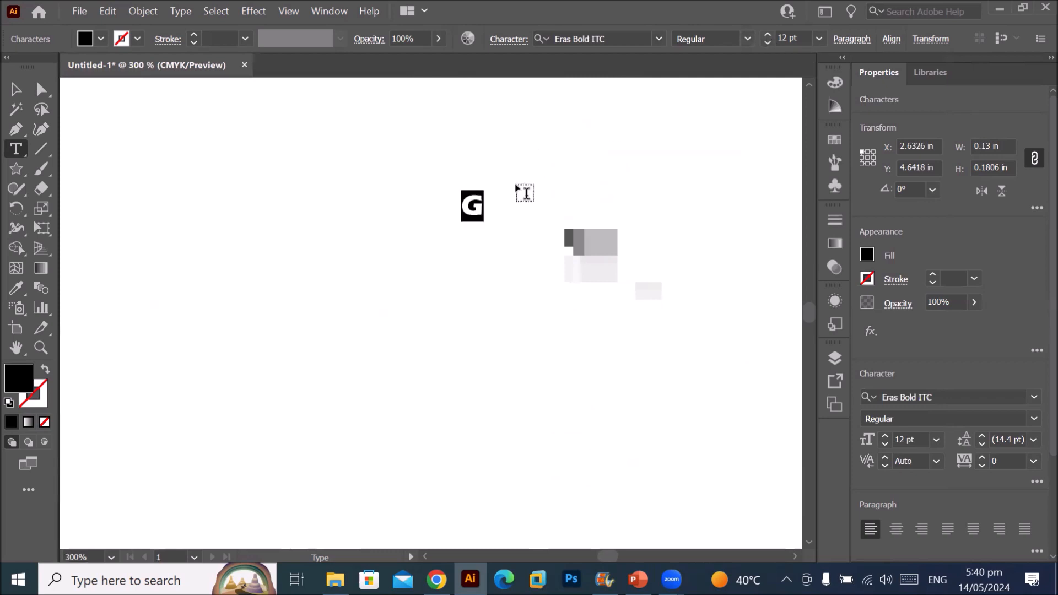
left_click(767, 36)
left_click(767, 35)
left_click(767, 36)
left_click(767, 36)
left_click(767, 36)
left_click(767, 35)
left_click(767, 36)
left_click(767, 36)
left_click(818, 40)
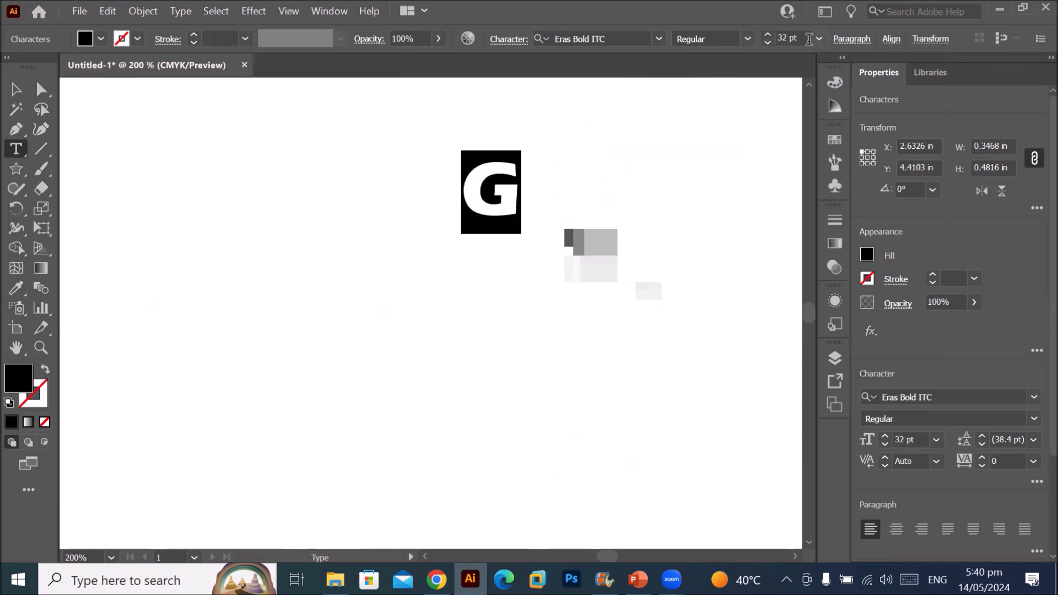
left_click(833, 314)
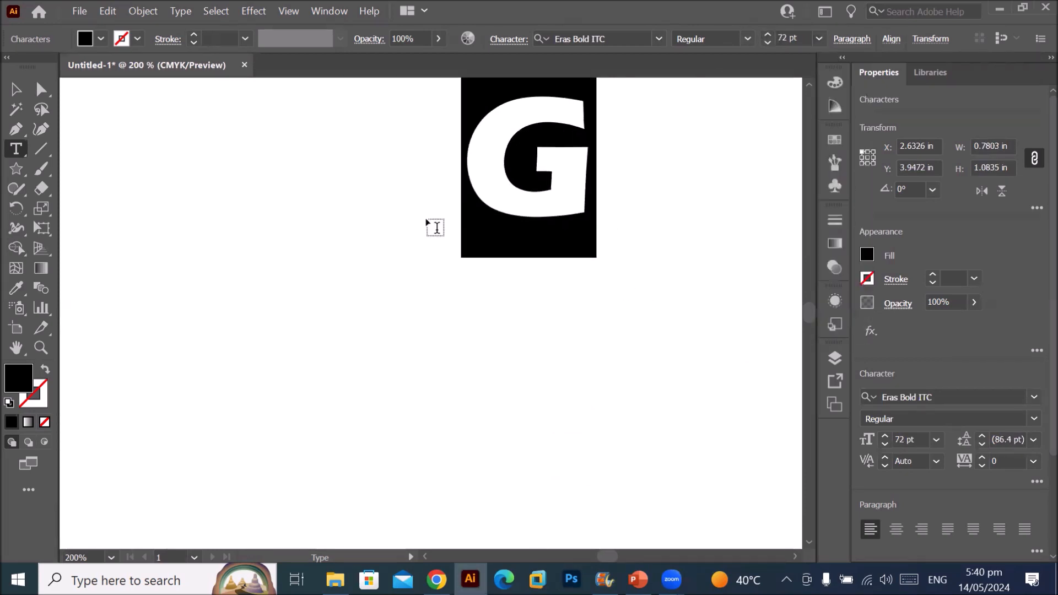
- Raise the font size of the letter G in small increments to 332 pt
key("ctrl+1")
scroll(566, 183, "down", 3)
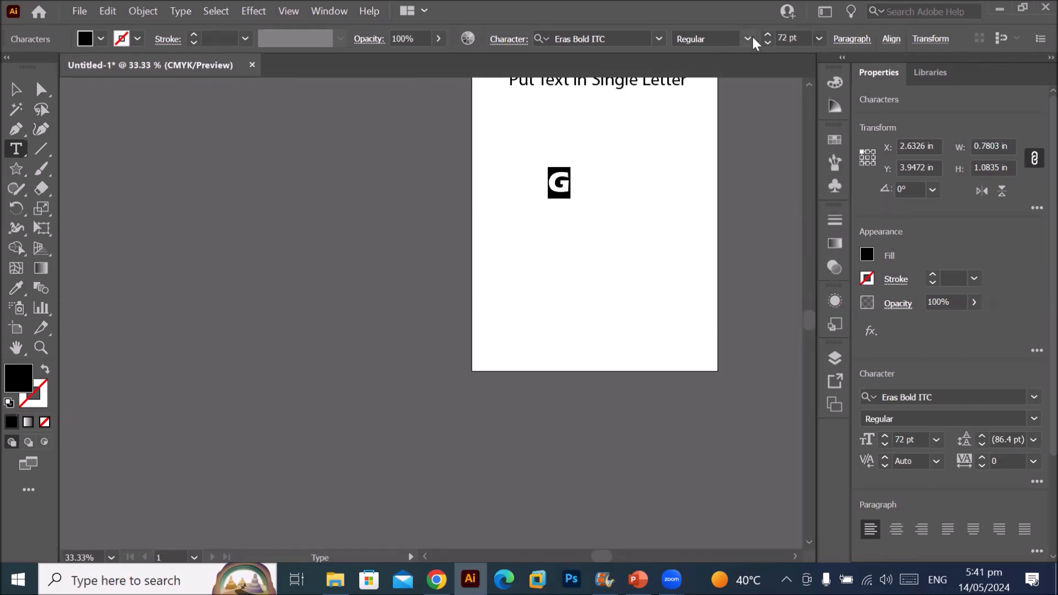
left_click(767, 34)
left_click(767, 35)
left_click(767, 34)
left_click(767, 35)
left_click(767, 35)
left_click(767, 34)
left_click(768, 34)
left_click(767, 35)
left_click(767, 35)
left_click(767, 34)
left_click(767, 35)
left_click(767, 34)
left_click(767, 35)
left_click(767, 34)
left_click(768, 34)
left_click(767, 34)
left_click(767, 34)
left_click(767, 34)
left_click(767, 34)
left_click(767, 34)
left_click(767, 34)
left_click(767, 35)
left_click(768, 34)
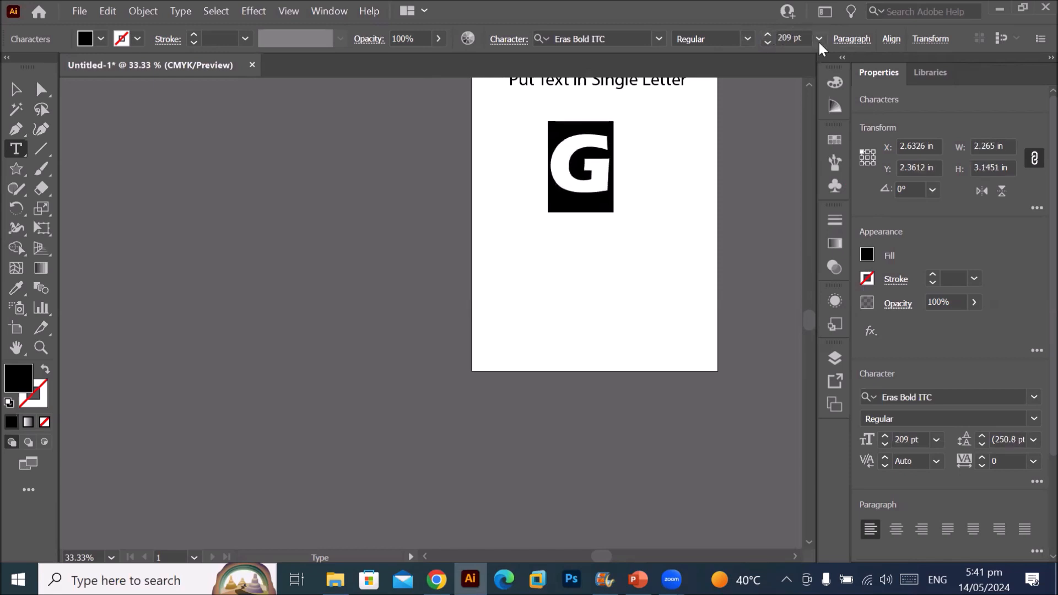
left_click(819, 38)
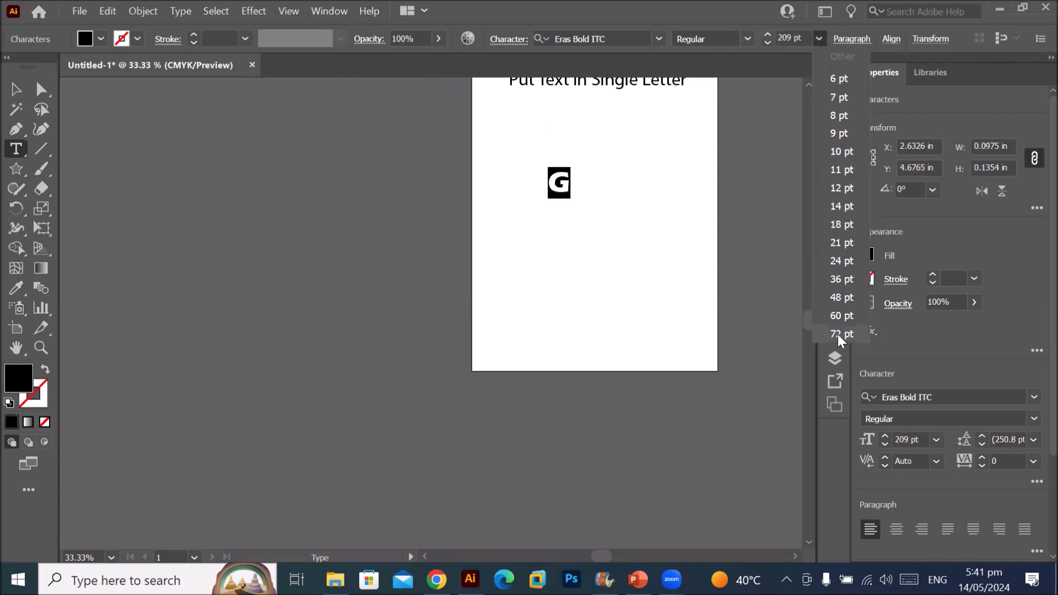
left_click(768, 34)
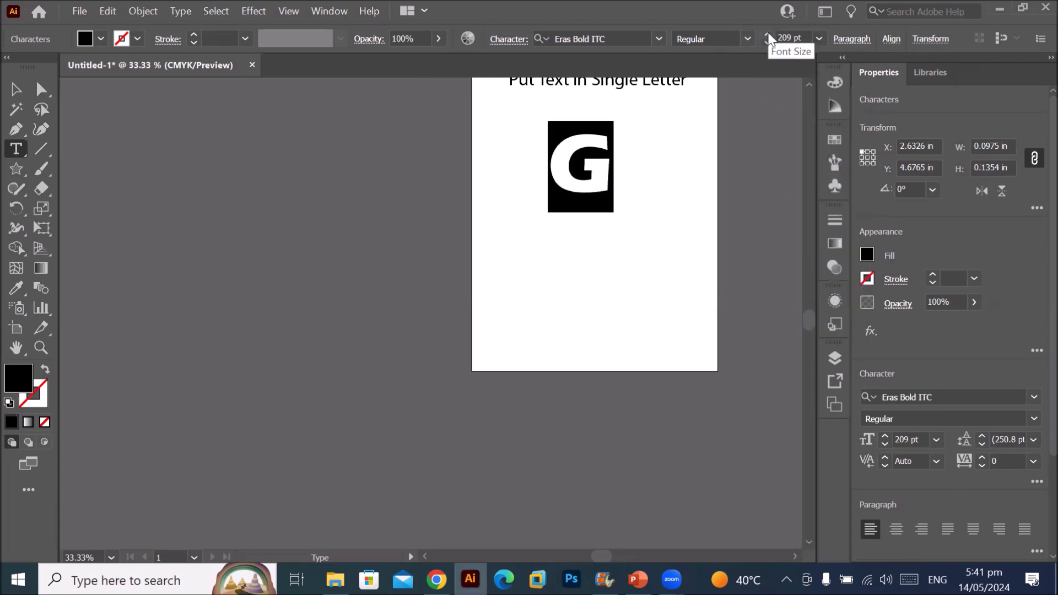
left_click(767, 34)
left_click_drag(768, 35, 770, 38)
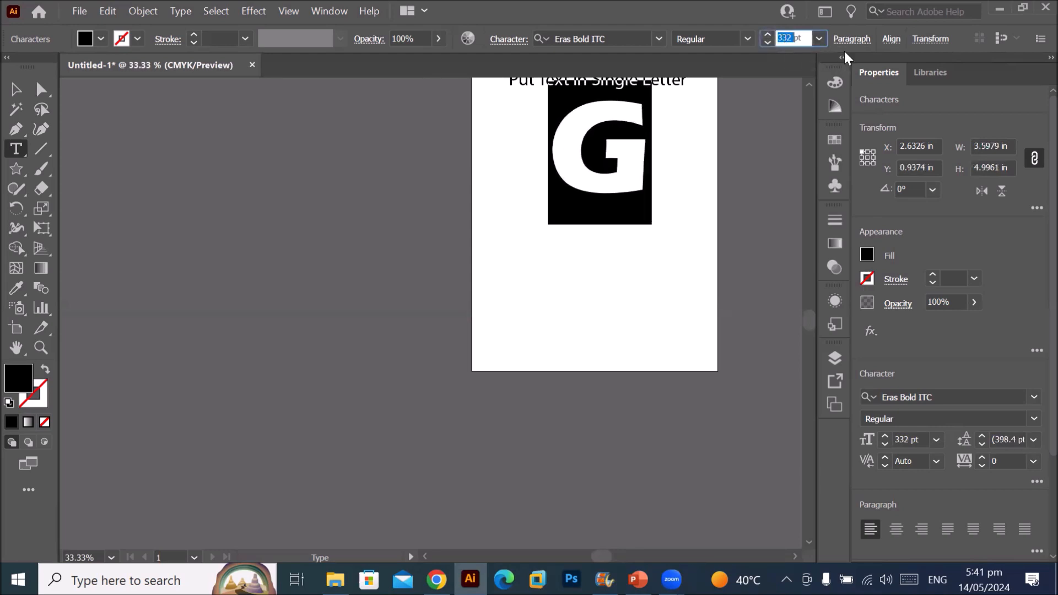
- Try to set the font size of the letter G to 9999 pt
key("BackSpace")
type("999")
left_click_drag(769, 36, 769, 36)
type("9999")
key("Return")
scroll(679, 126, "down", 6)
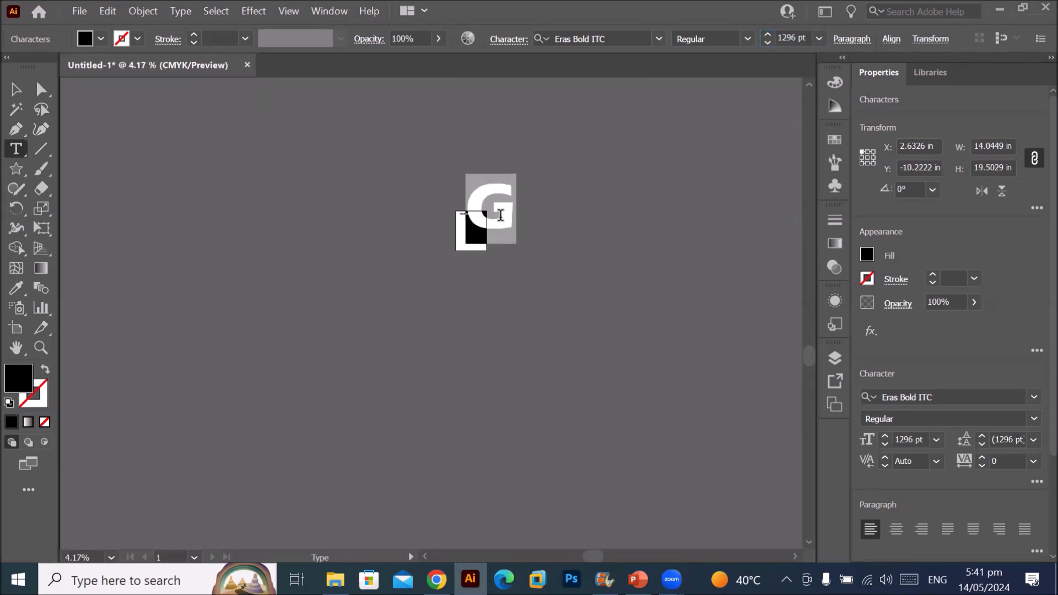
- Set the font size of the letter G to 800 pt
scroll(498, 208, "up", 3)
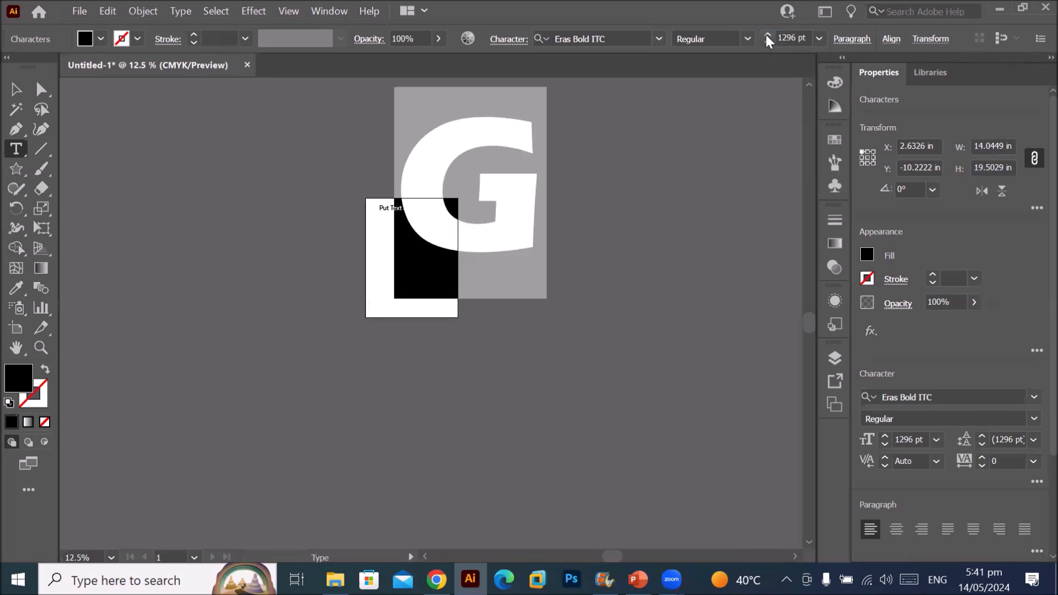
left_click(797, 37)
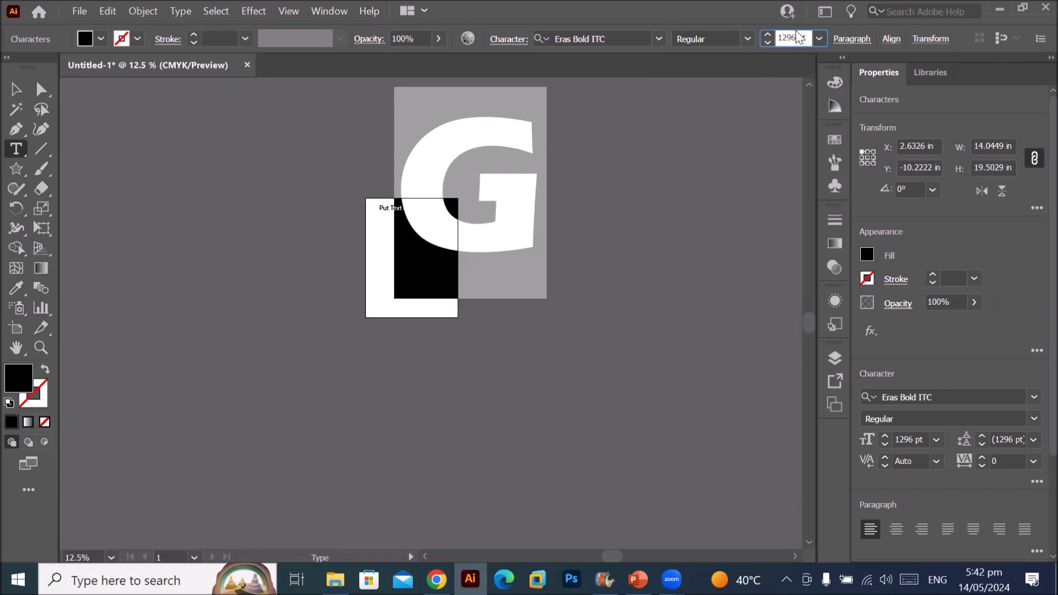
double_click(794, 37)
type("8")
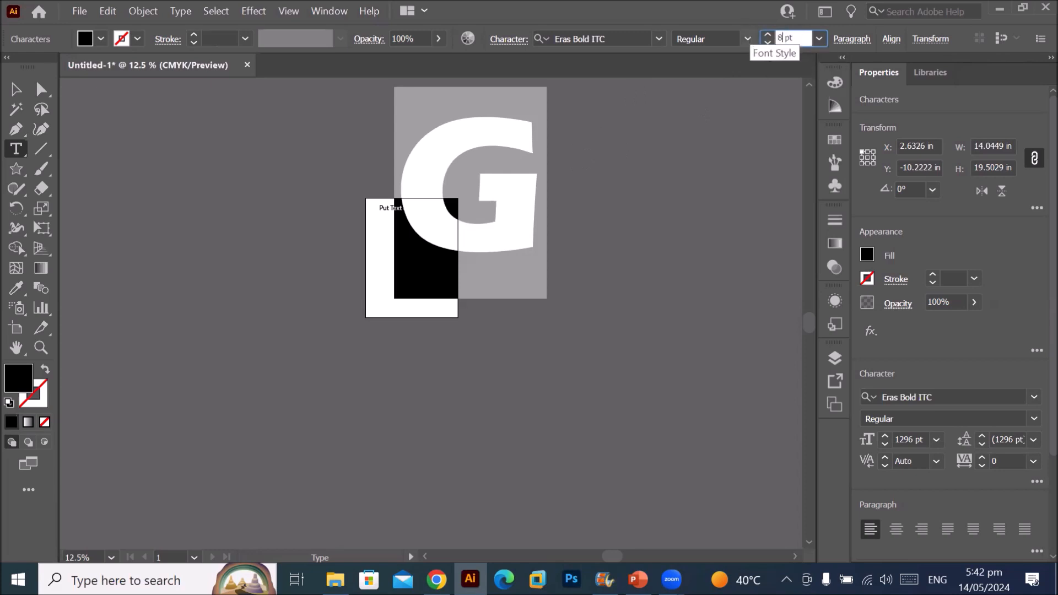
type("00")
key("Return")
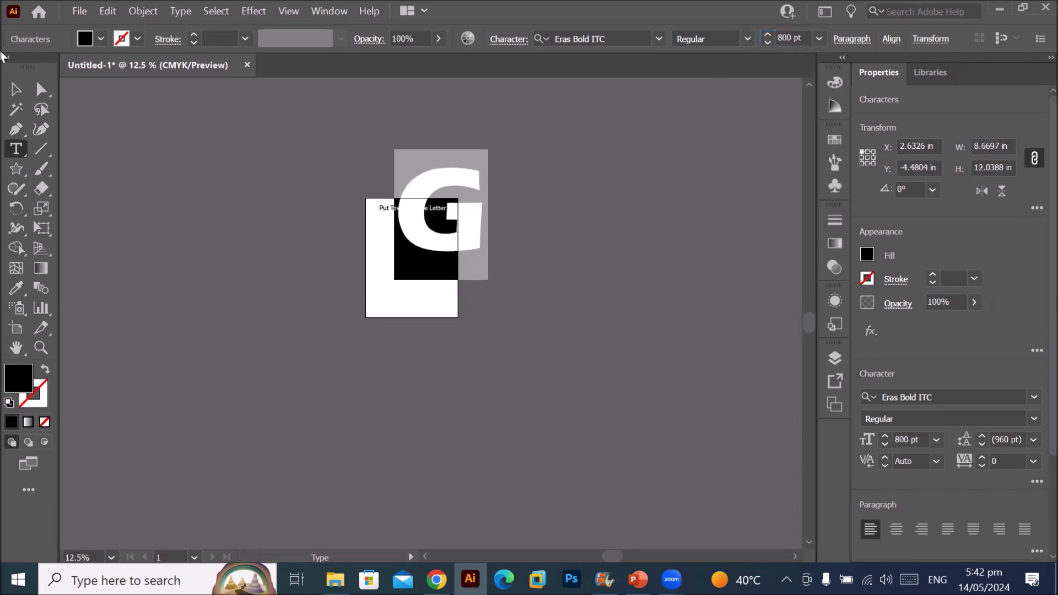
- Move the large G onto the artboard below the heading, at X 0 in and Y about 0.62 in
left_click(22, 94)
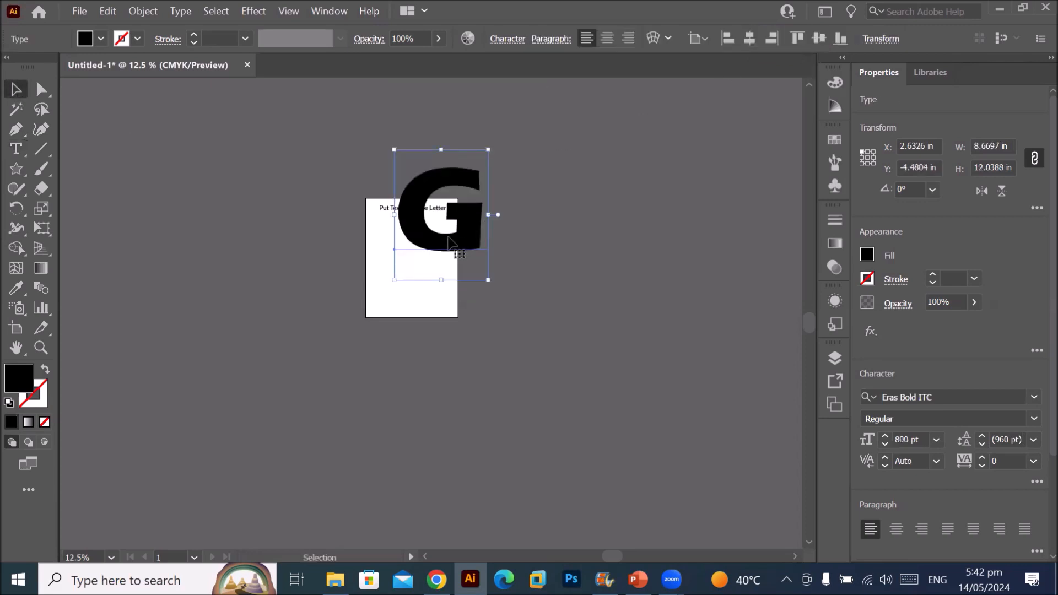
left_click_drag(461, 245, 437, 294)
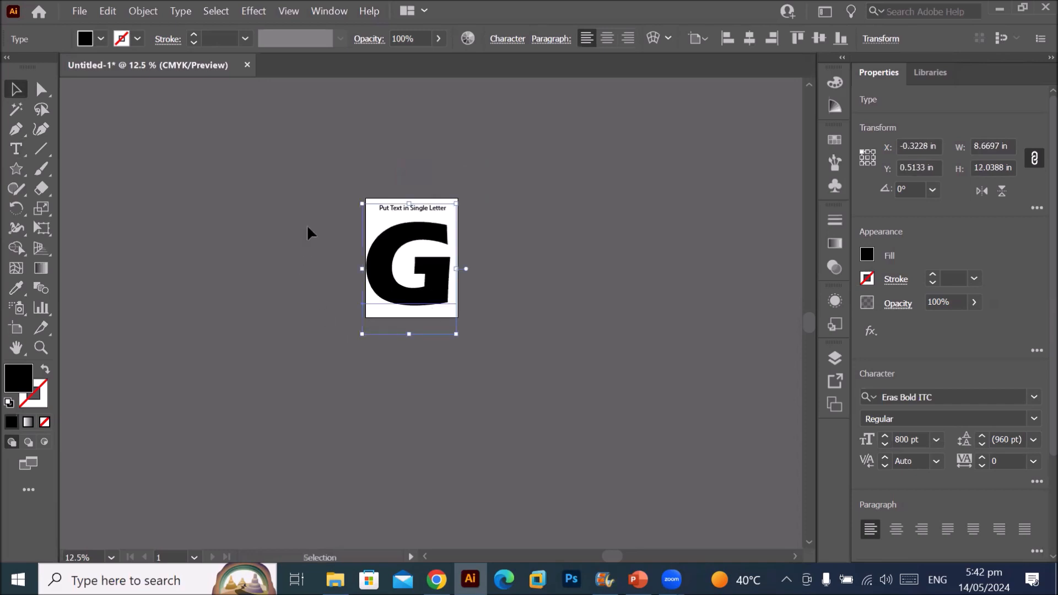
key("ctrl+equal")
key("ctrl+equal")
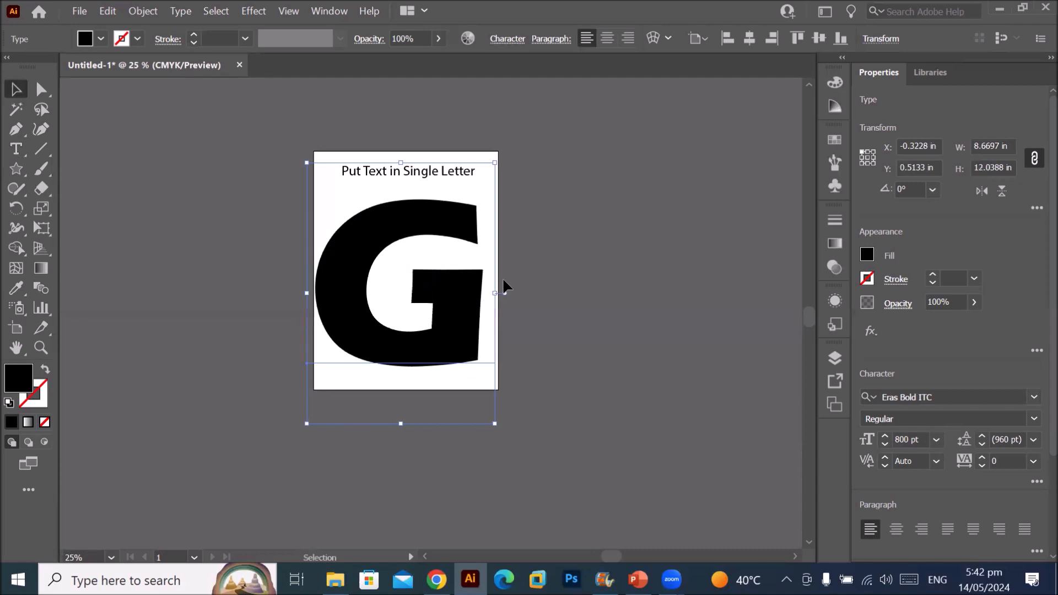
left_click_drag(456, 289, 465, 289)
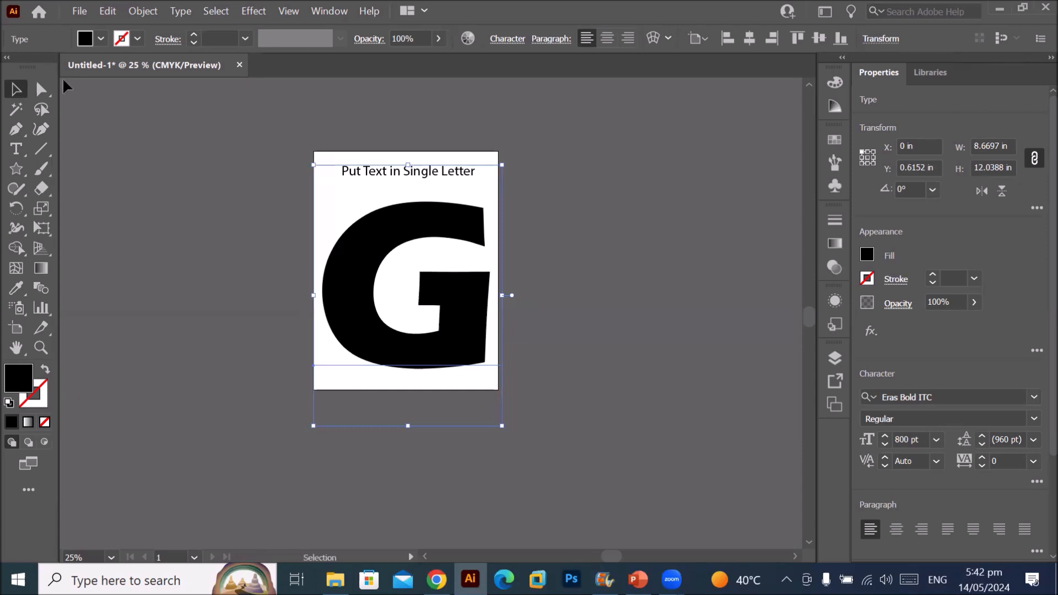
- Float the tool palette beside the artboard and give the G the default white fill and 1 pt black stroke
left_click_drag(22, 61, 184, 83)
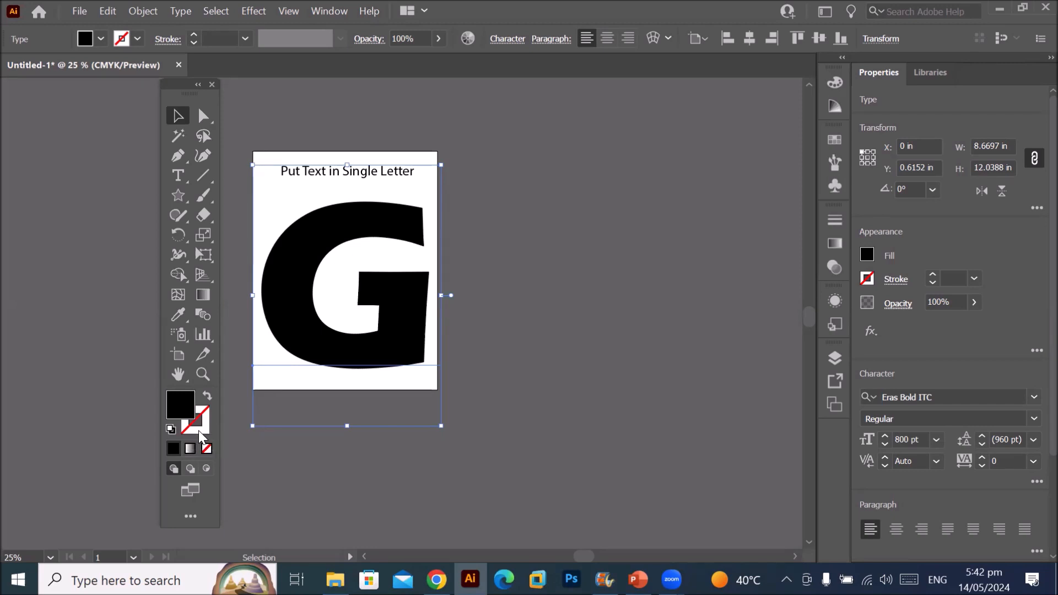
left_click(170, 430)
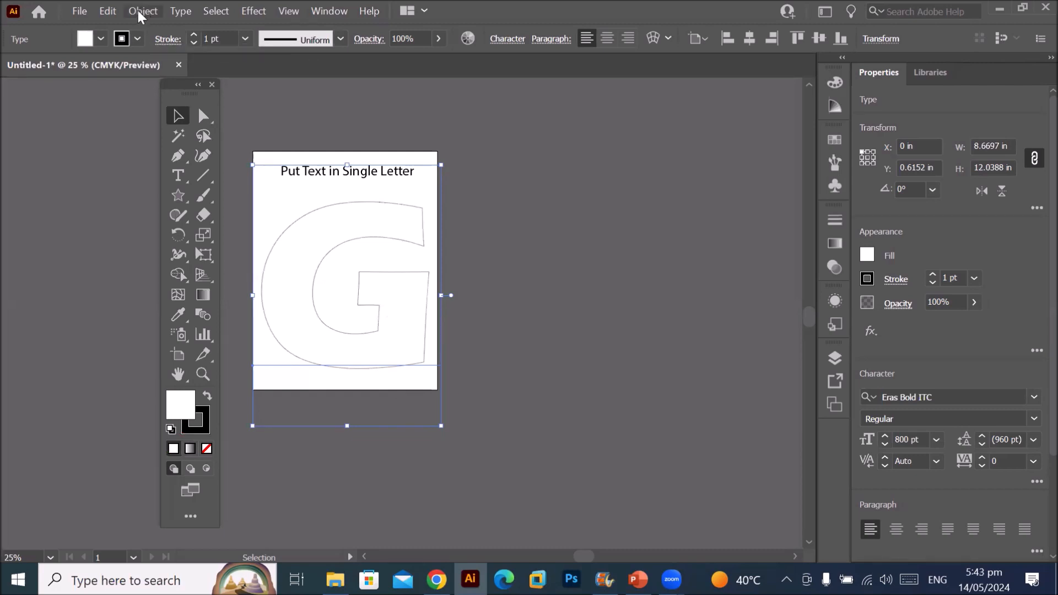
- Activate the Area Type Tool with the outlined G still selected
left_click(178, 178)
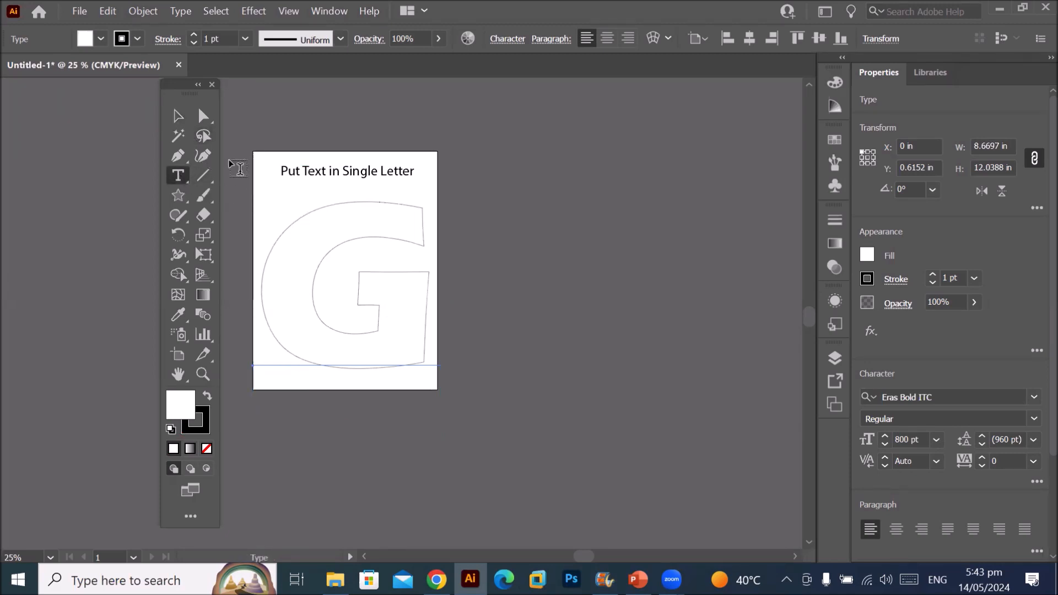
left_click(182, 117)
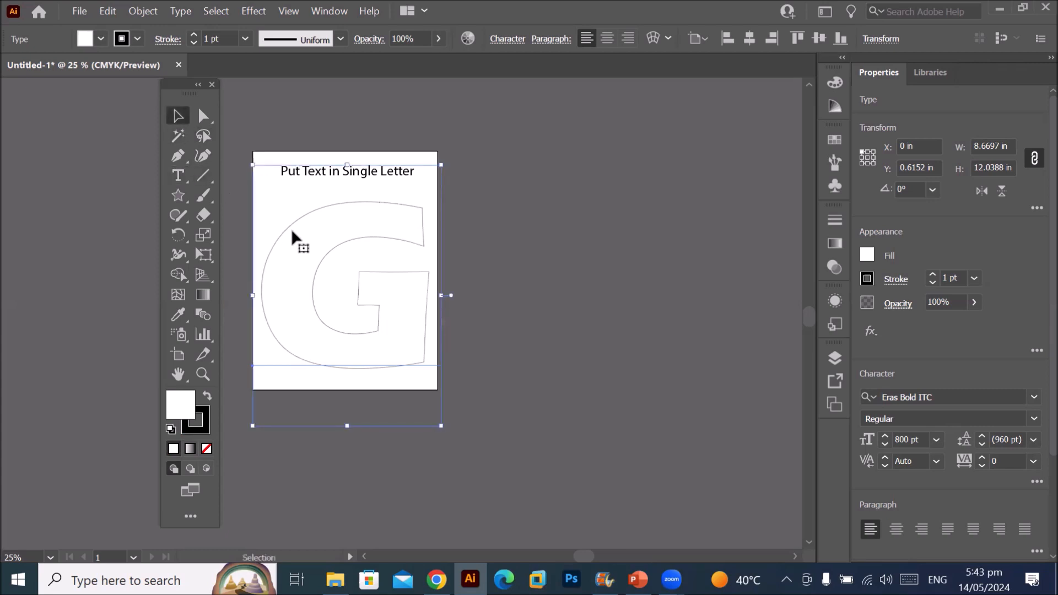
left_click(177, 177)
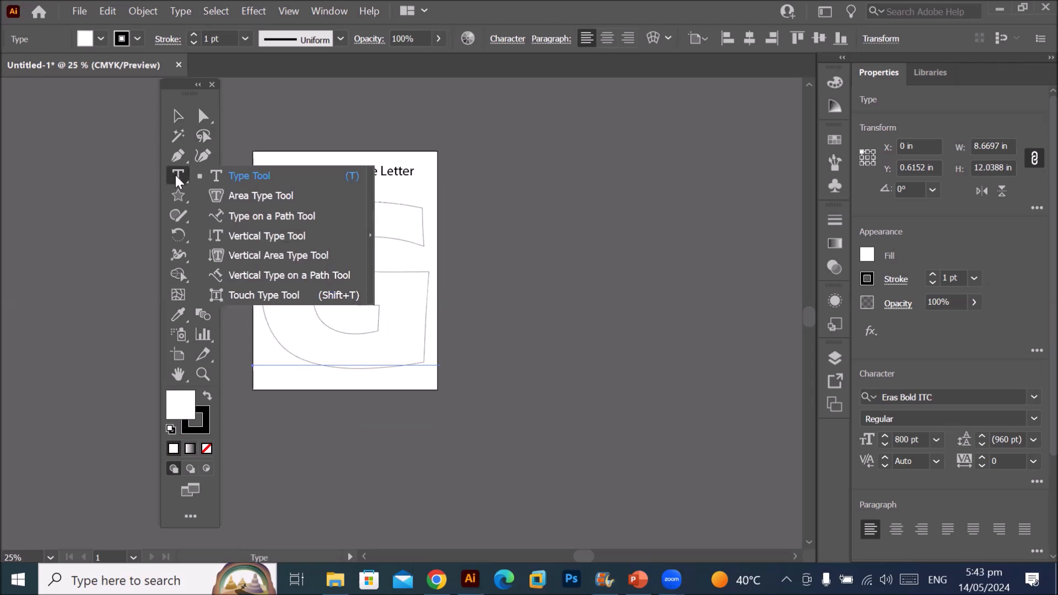
left_click(263, 207)
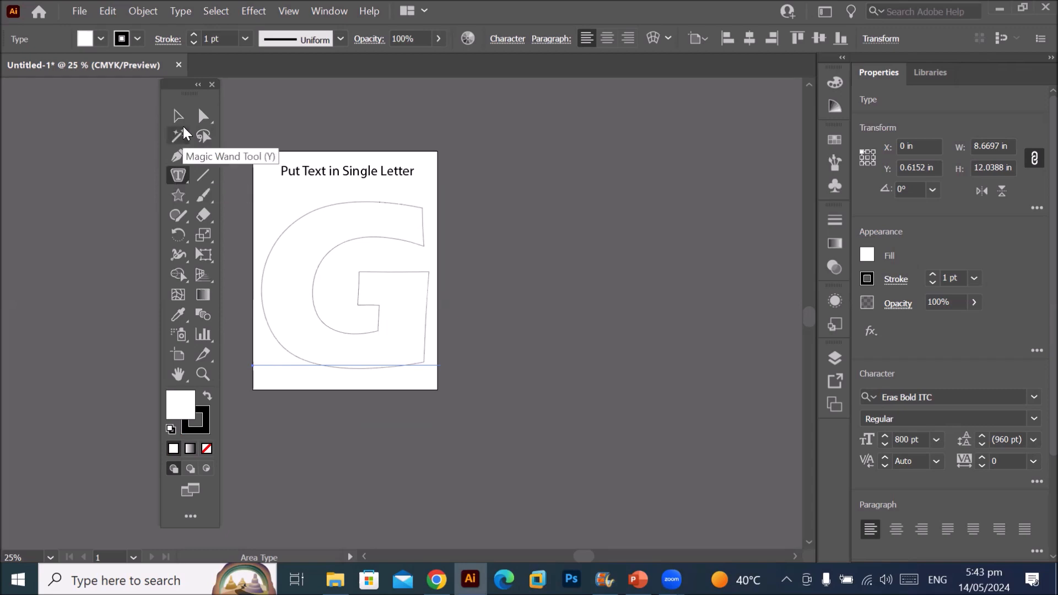
- Expand the large letter G with both Object and Fill included
left_click(179, 117)
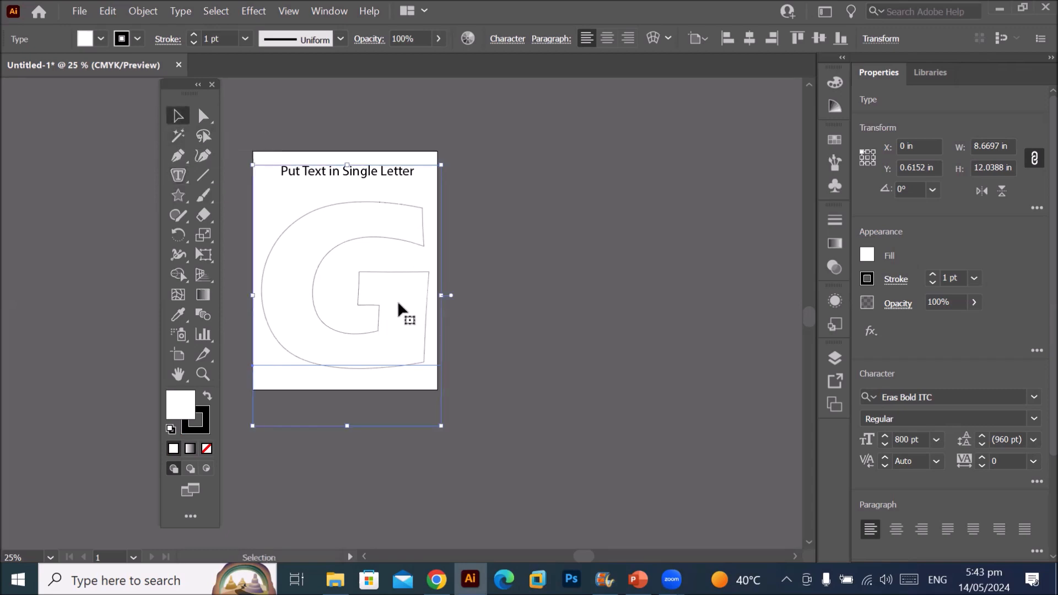
left_click(142, 12)
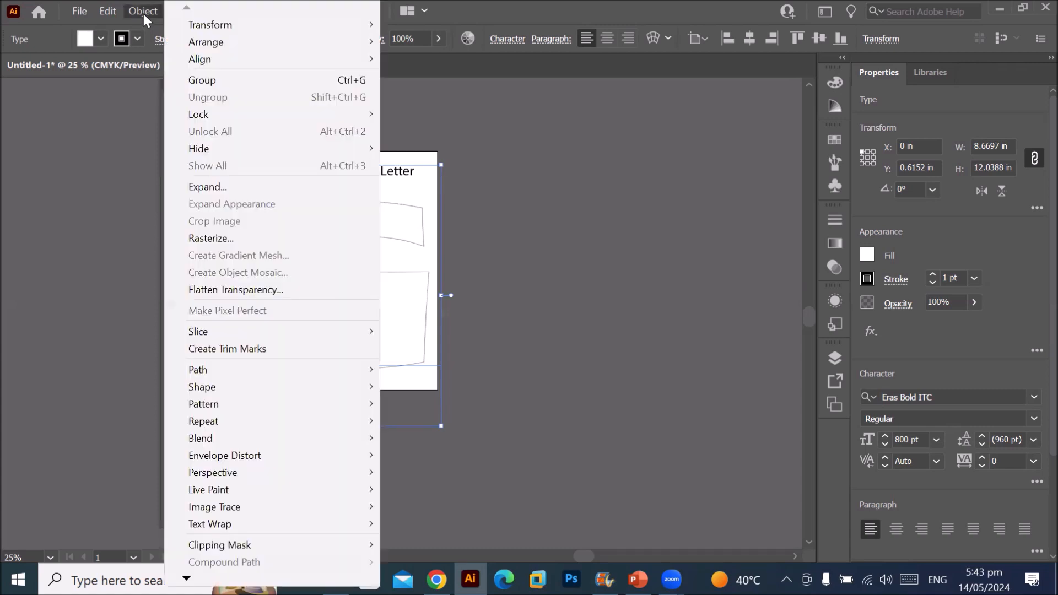
left_click(261, 191)
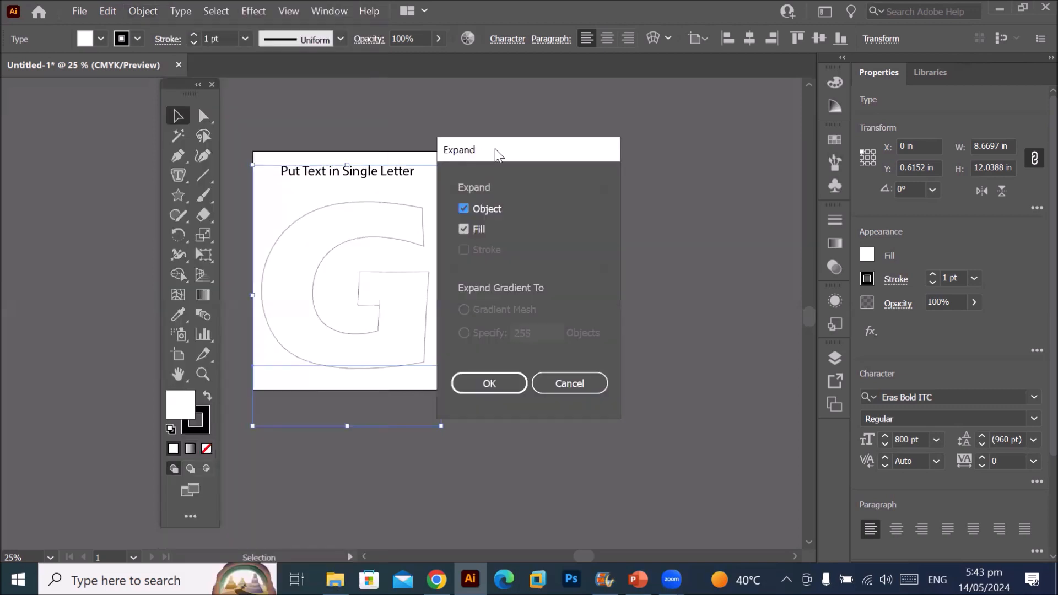
left_click_drag(495, 147, 560, 128)
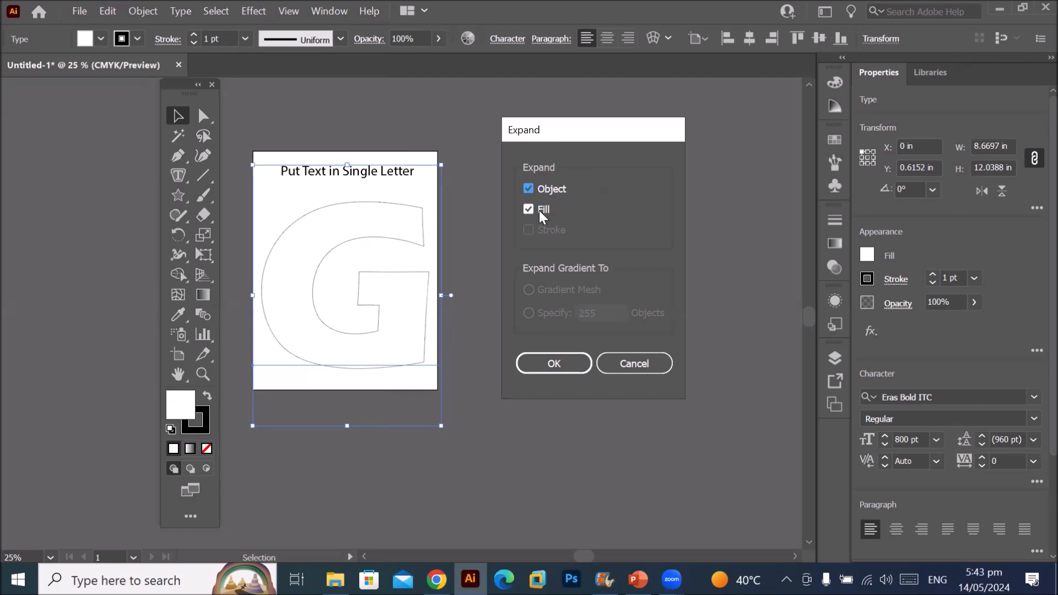
left_click(539, 362)
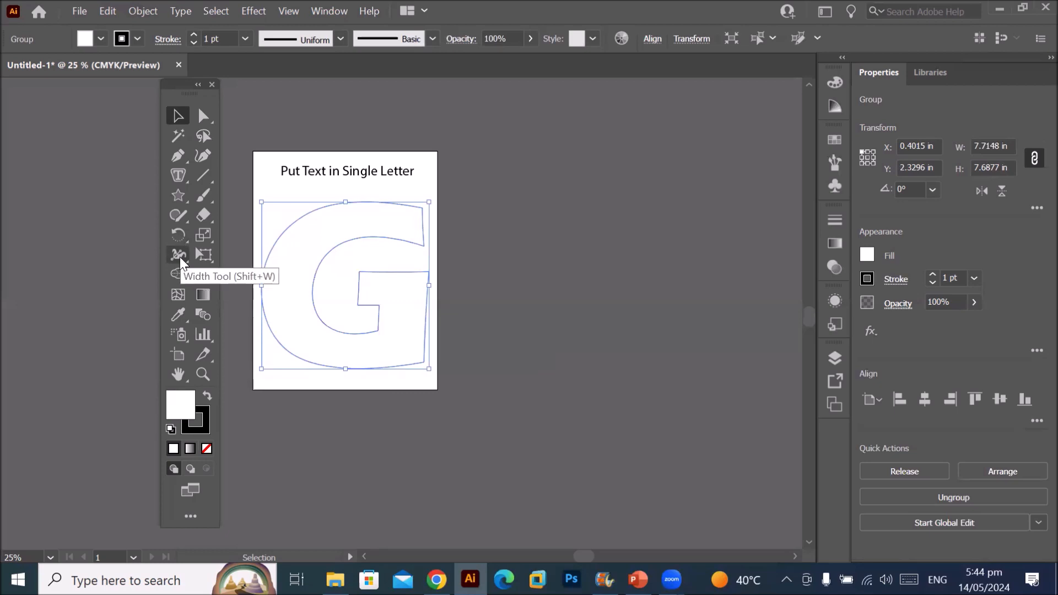
- Release the compound path of the expanded letter G
left_click(138, 8)
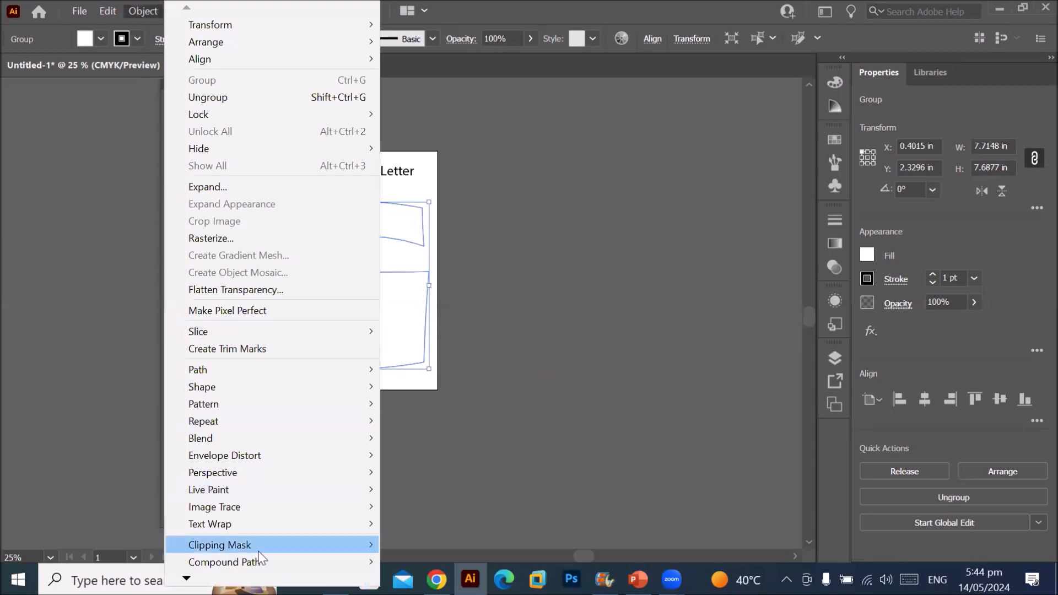
mouse_move(265, 569)
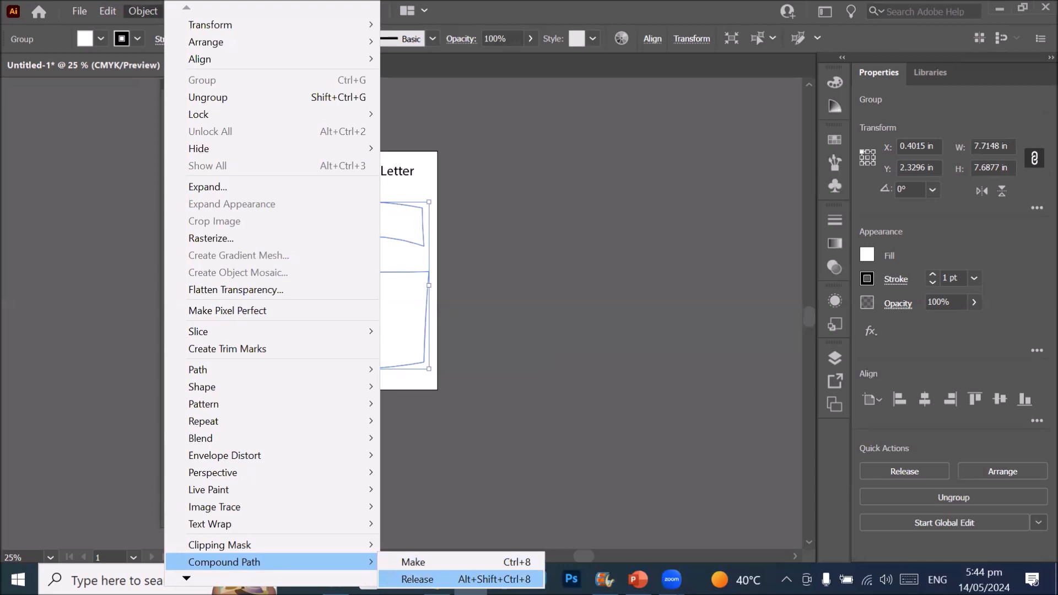
left_click(417, 579)
mouse_move(436, 579)
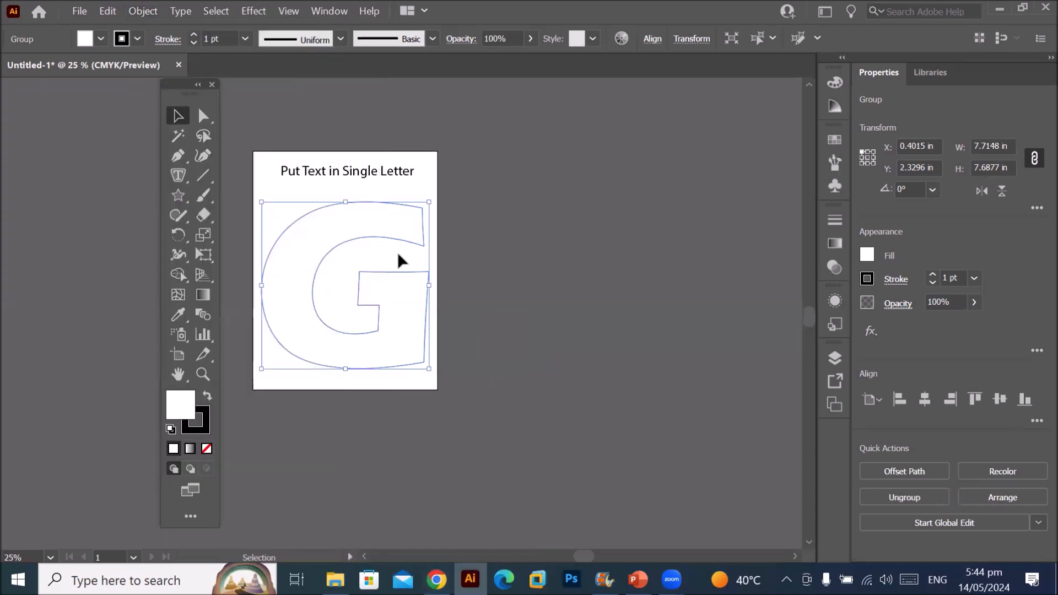
- Try to start area text on the G's outline with the Type Tool and undo the attempts
left_click(174, 171)
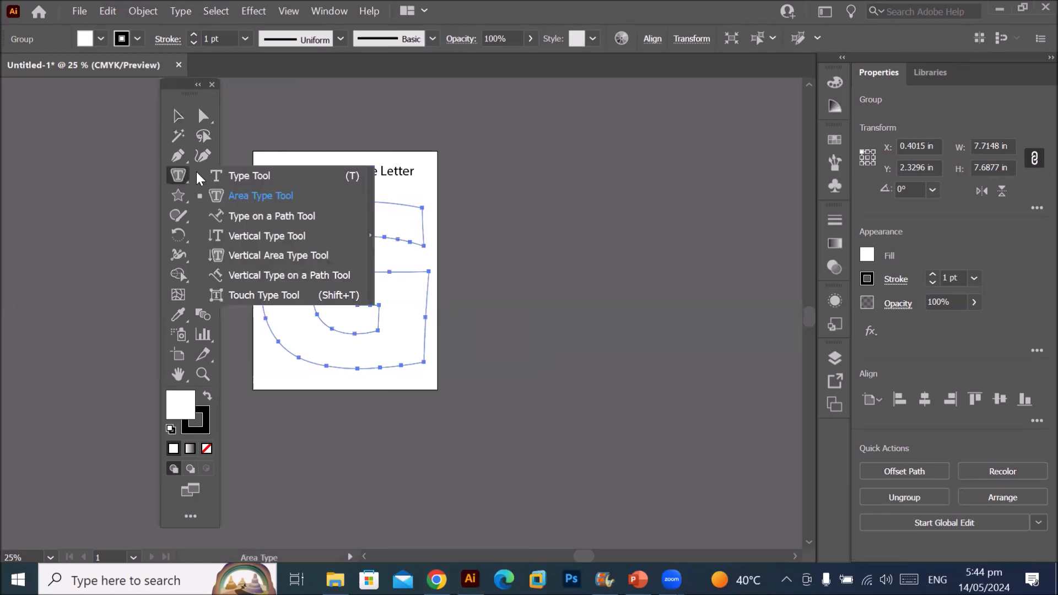
left_click(224, 172)
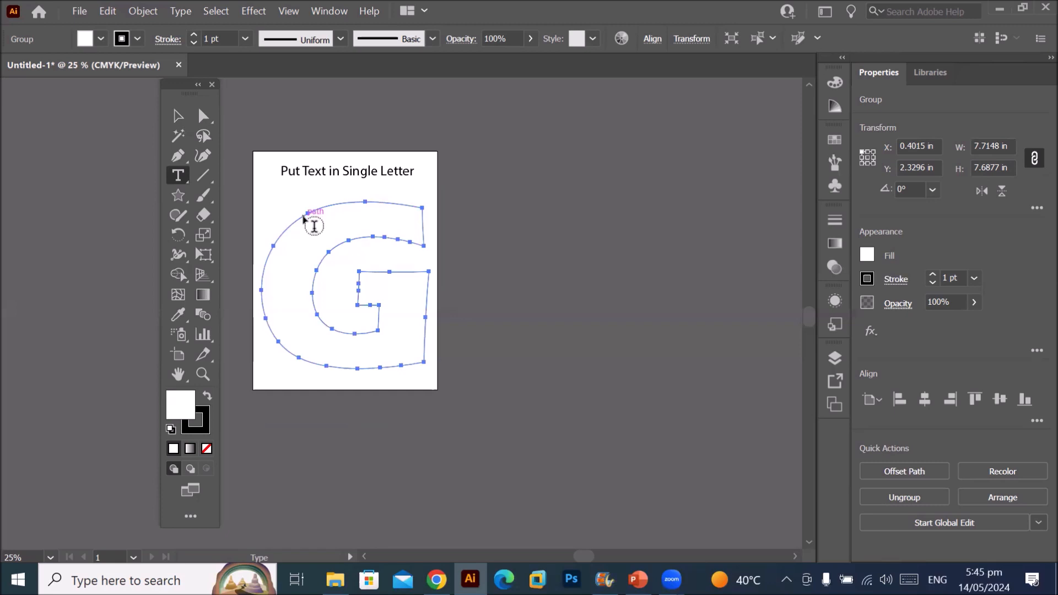
left_click(142, 12)
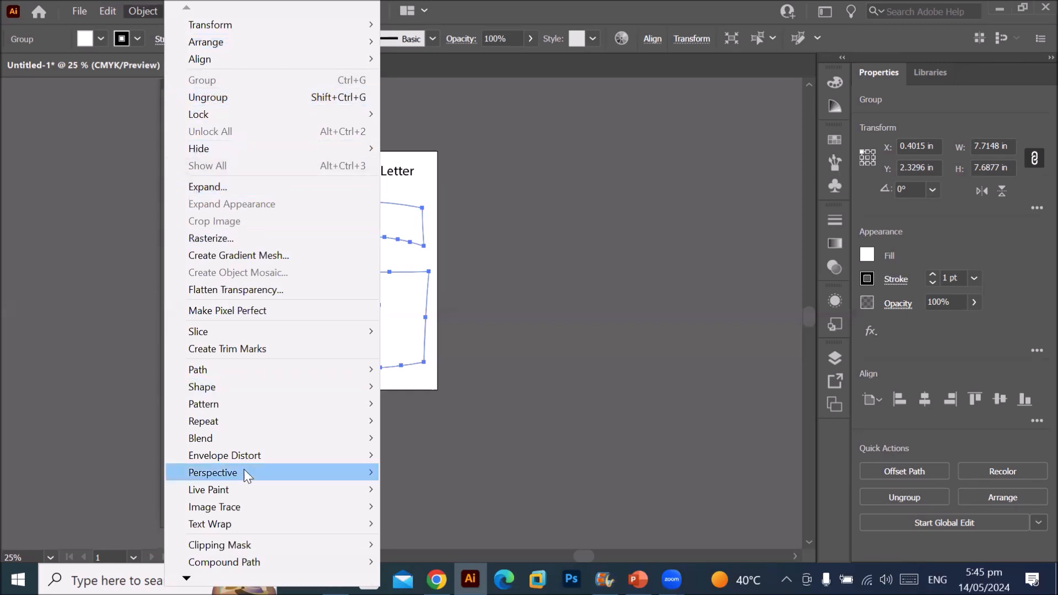
mouse_move(255, 566)
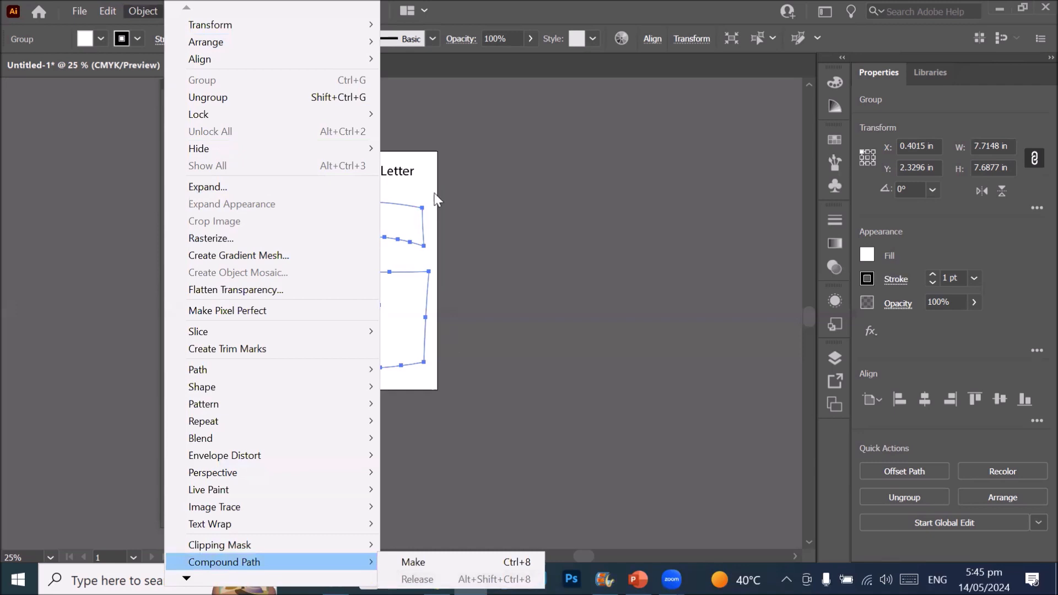
left_click(810, 316)
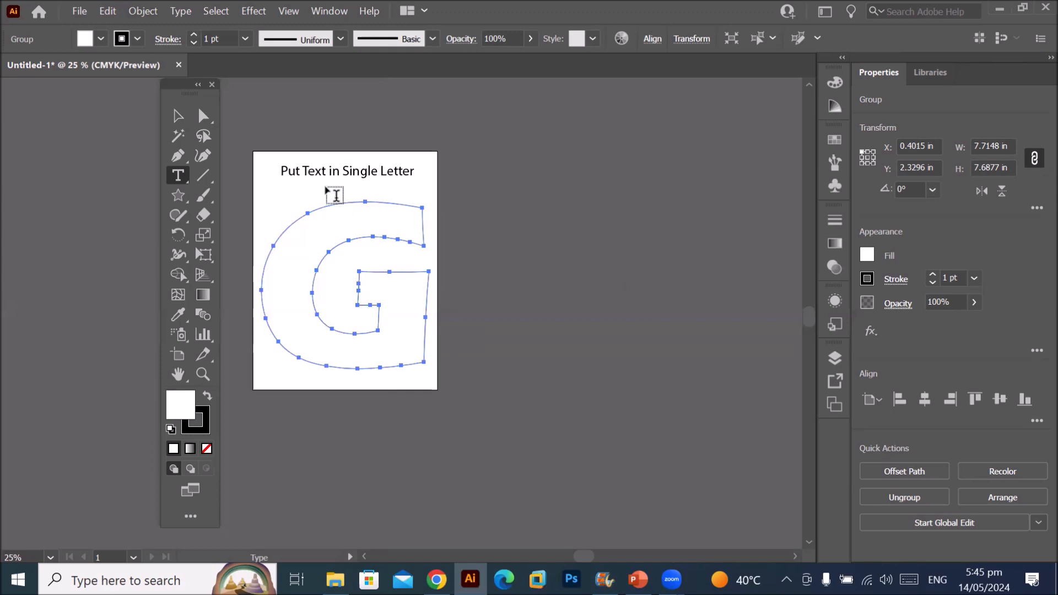
left_click(181, 173)
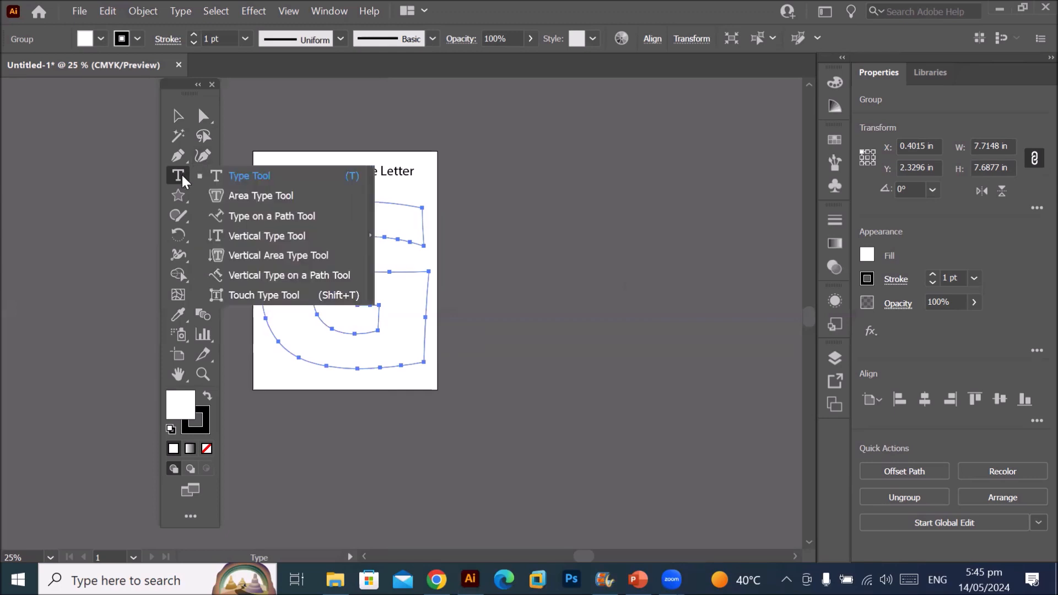
left_click(283, 176)
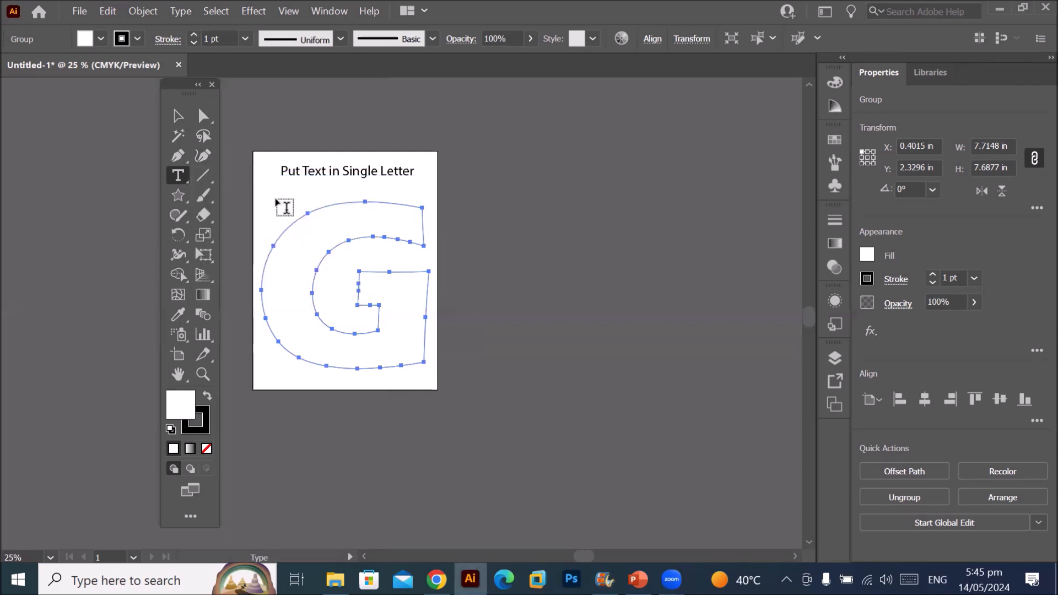
scroll(278, 203, "up", 2)
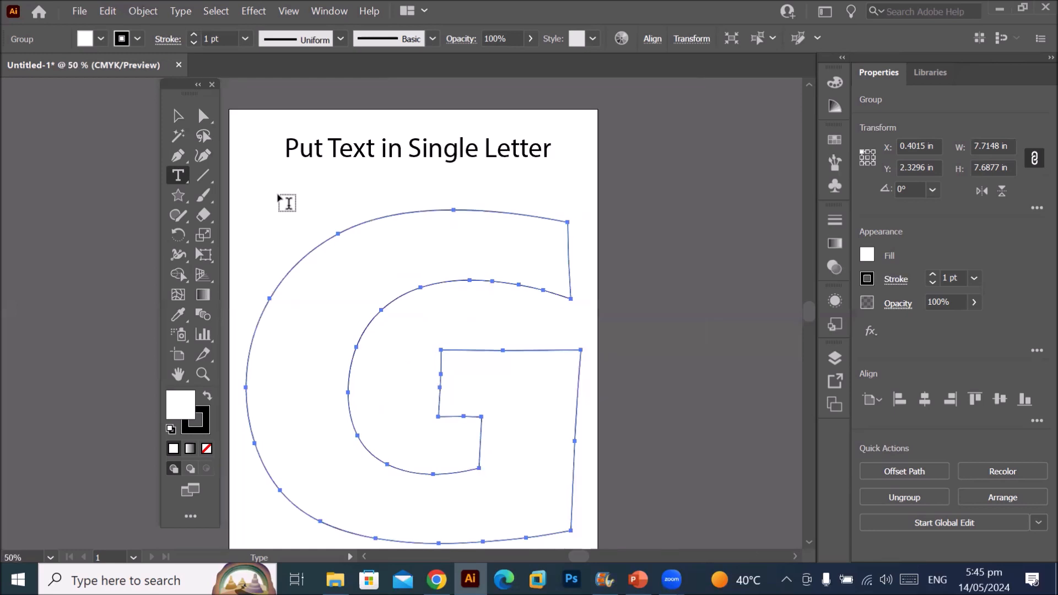
left_click(365, 236)
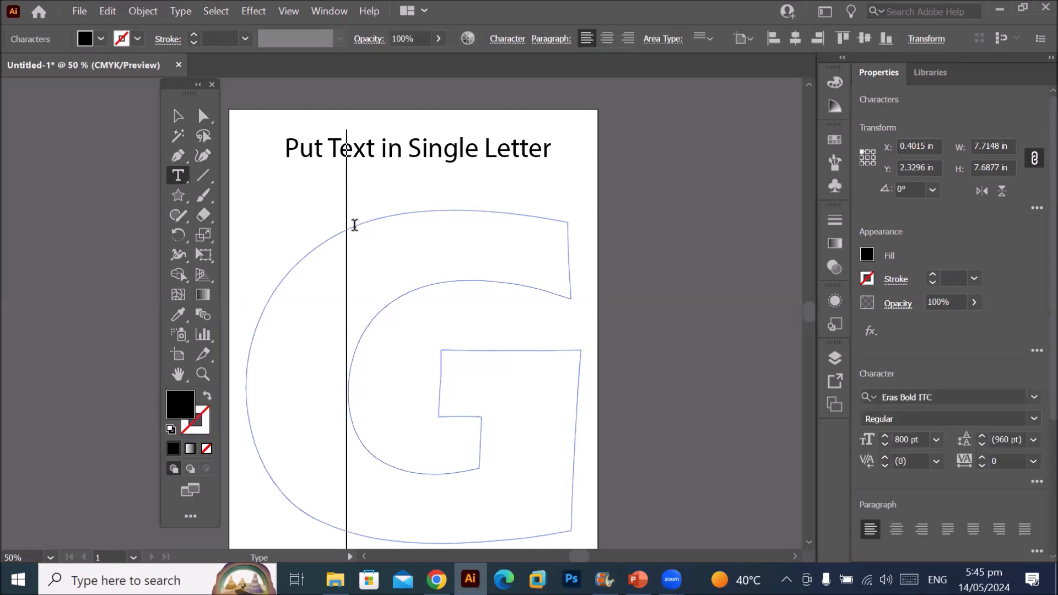
key("ctrl+z")
left_click(361, 223)
key("ctrl+z")
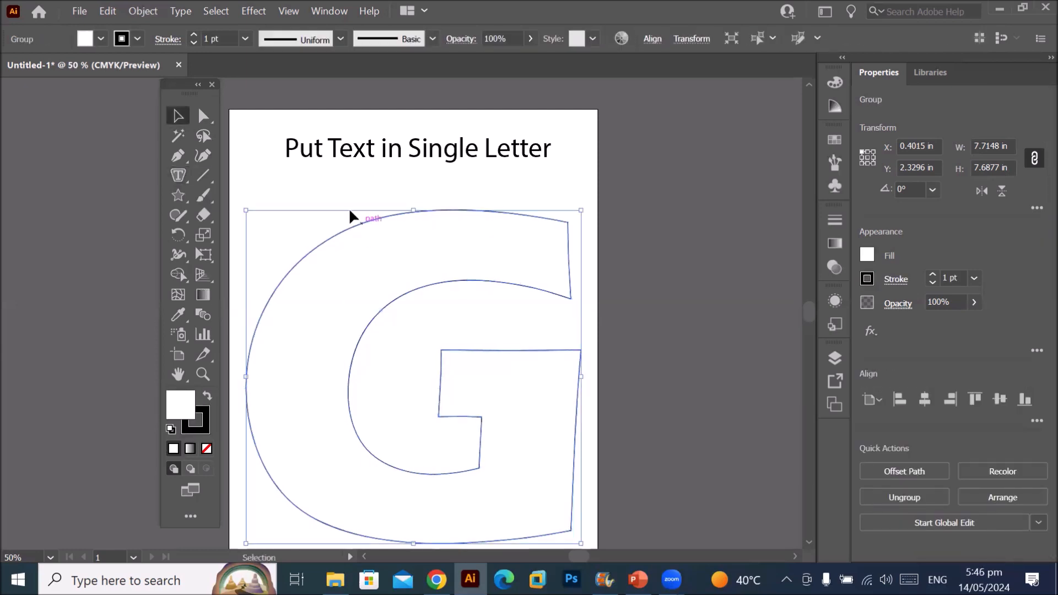
- Move the G slightly closer to the heading, try placing text on its outline again, and undo the attempts
left_click_drag(362, 221, 364, 206)
left_click(178, 176)
left_click(259, 177)
left_click(364, 207)
key("ctrl+z")
left_click(208, 397)
left_click(376, 205)
key("ctrl+z")
scroll(379, 232, "down", 2)
key("ctrl+z")
- Turn the G's outline into a text area with the Type Tool, and enter and delete a trial letter f
left_click(592, 39)
left_click(101, 39)
left_click(46, 72)
left_click(379, 217)
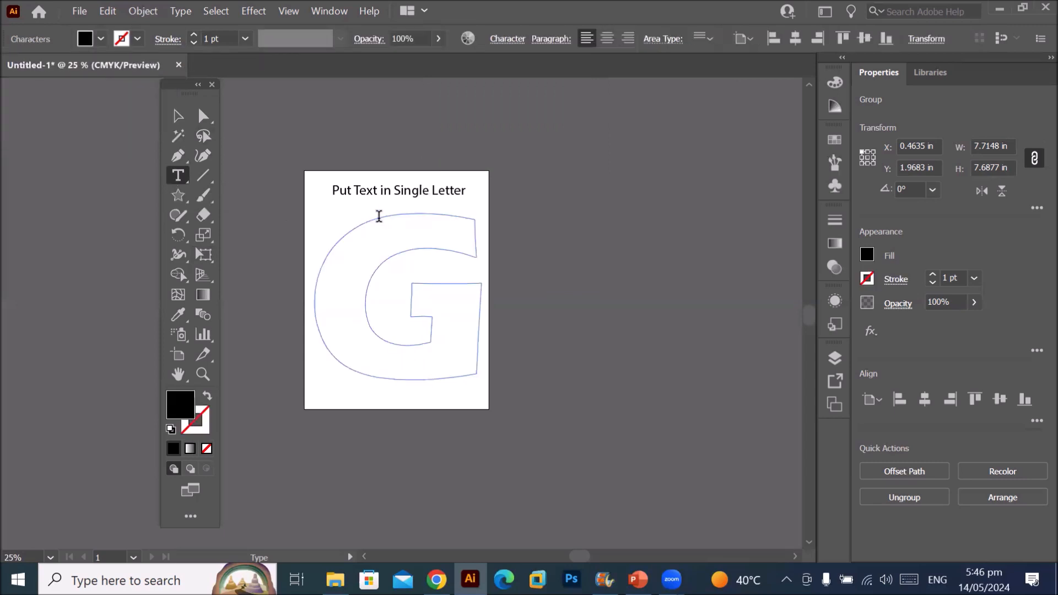
type("f")
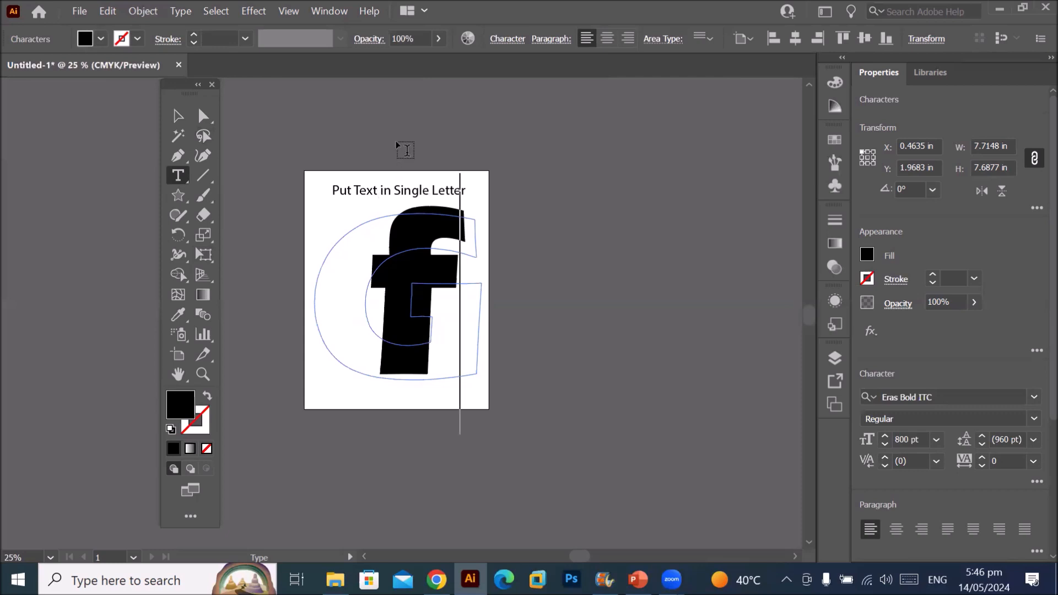
key("BackSpace")
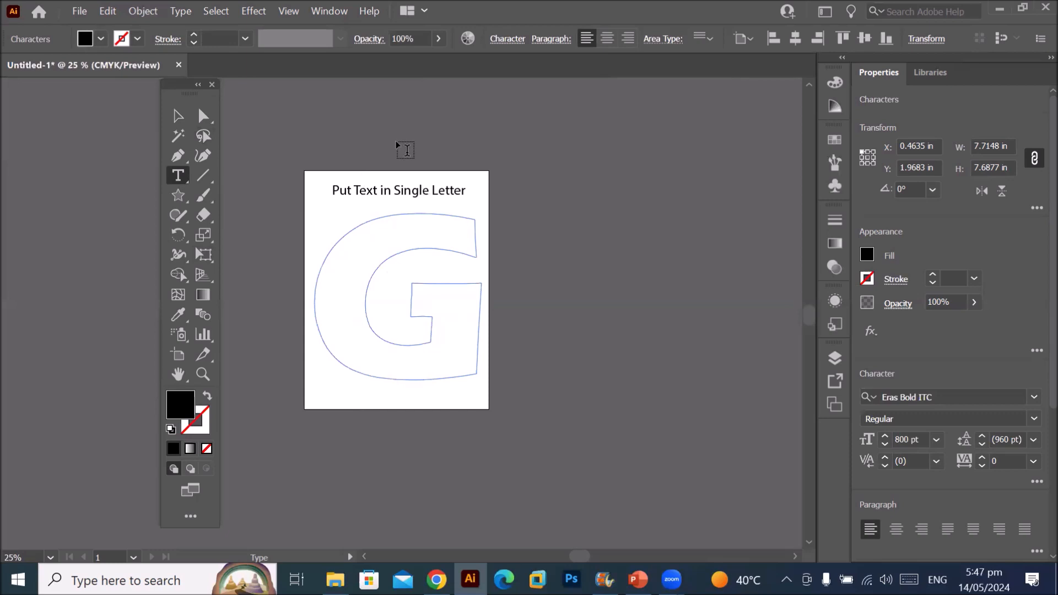
key("Escape")
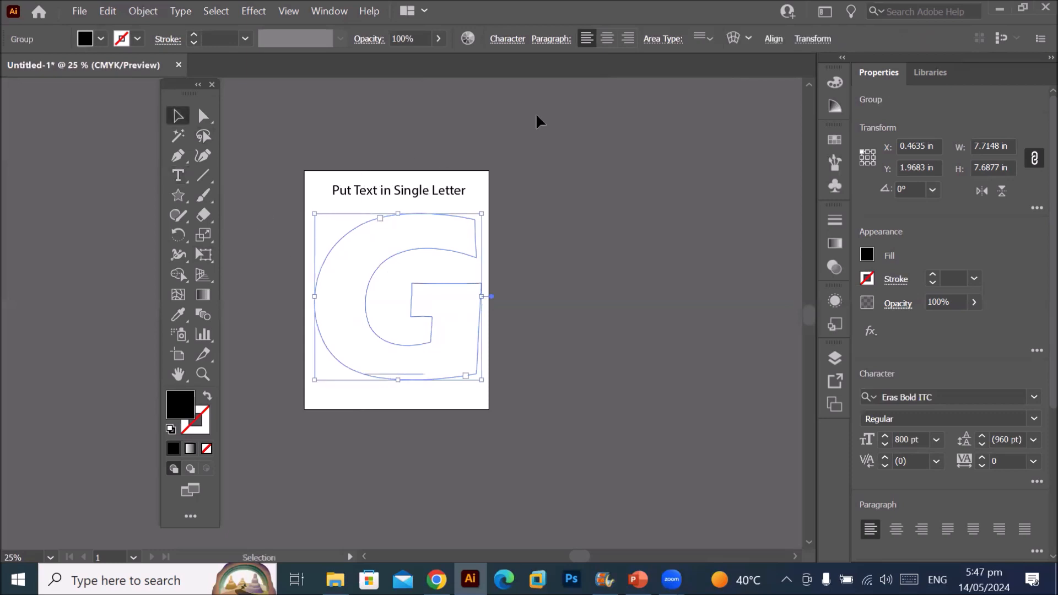
- Set the font size of the G-shaped text area to 12 pt
left_click(515, 39)
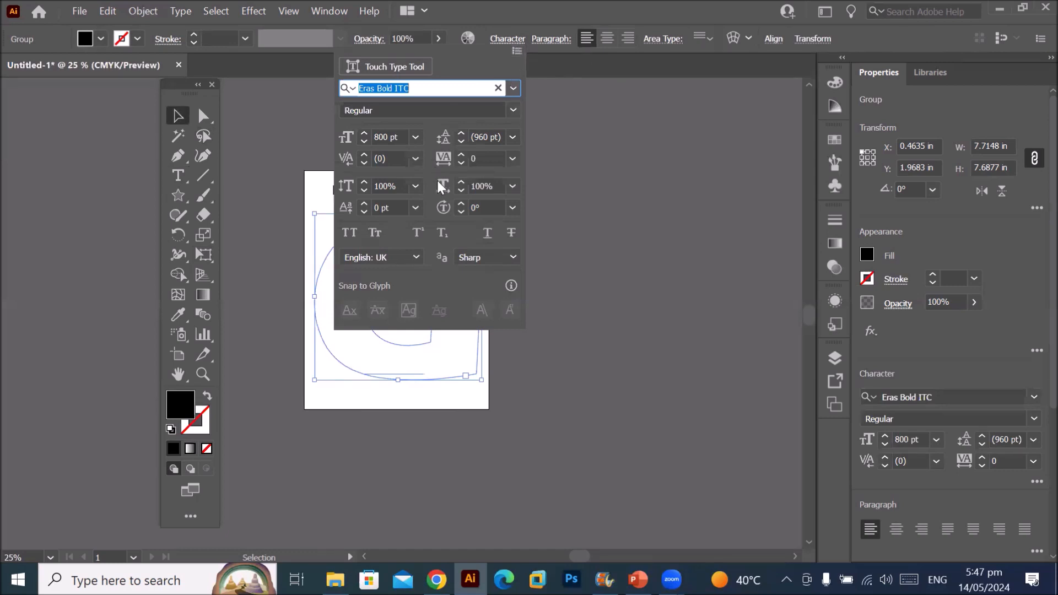
left_click(399, 138)
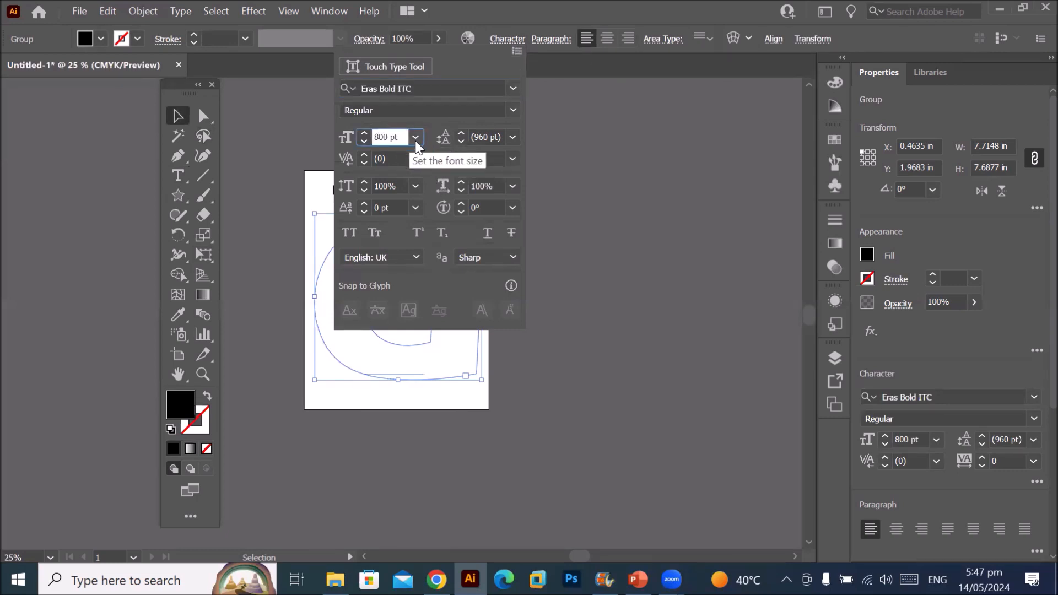
left_click(416, 142)
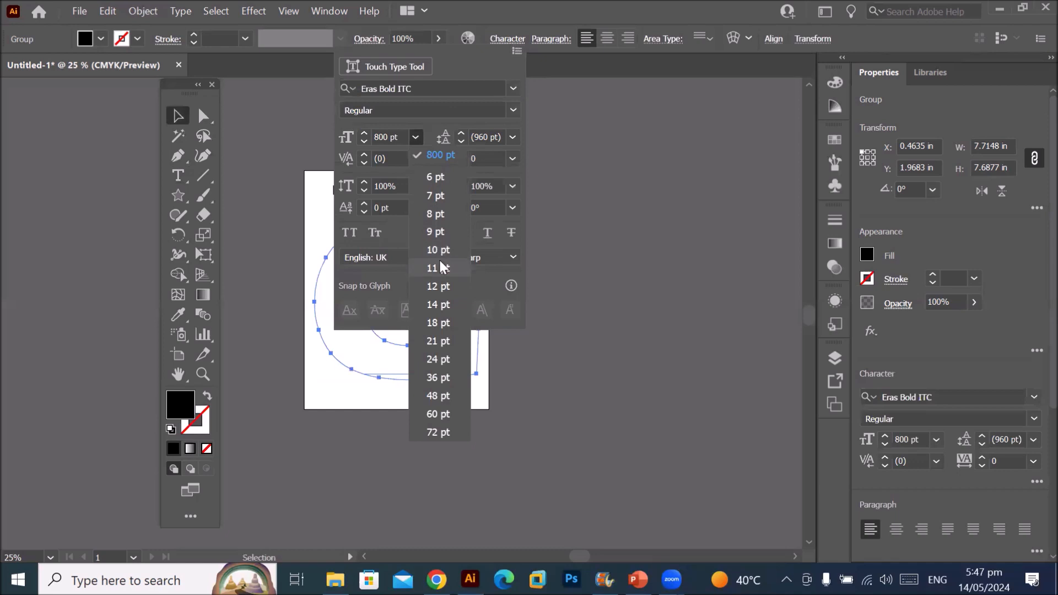
left_click(444, 291)
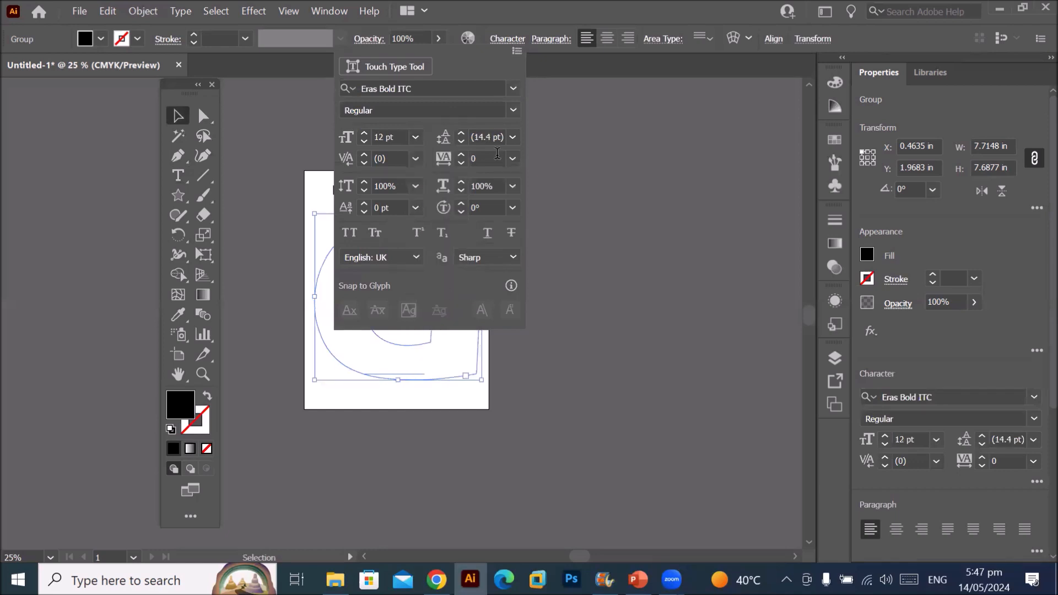
- Replace the G with a new capital letter Y below the heading using the Type Tool
left_click(175, 119)
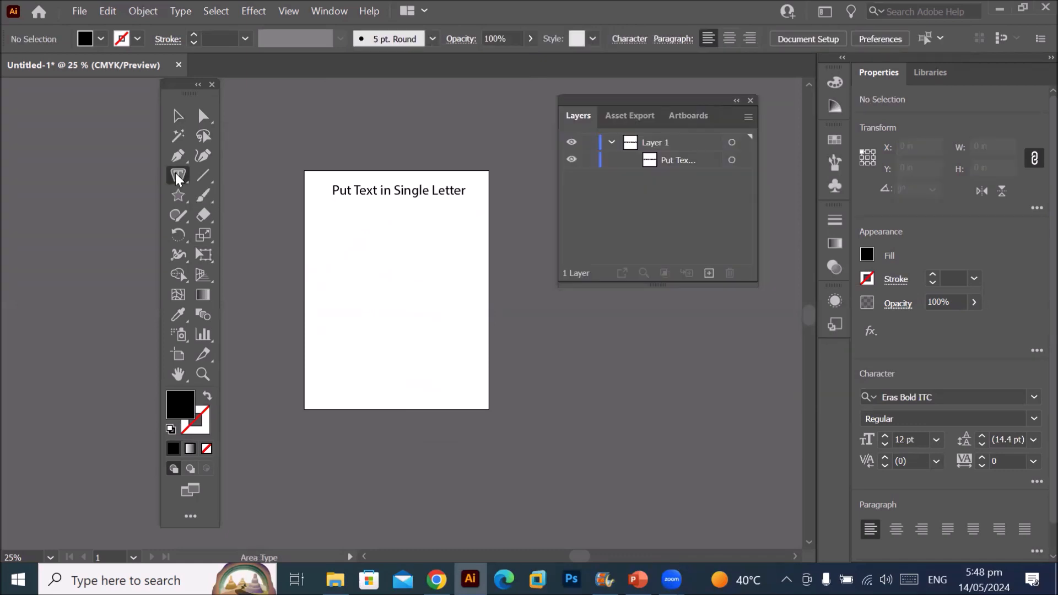
left_click(179, 176)
left_click(239, 175)
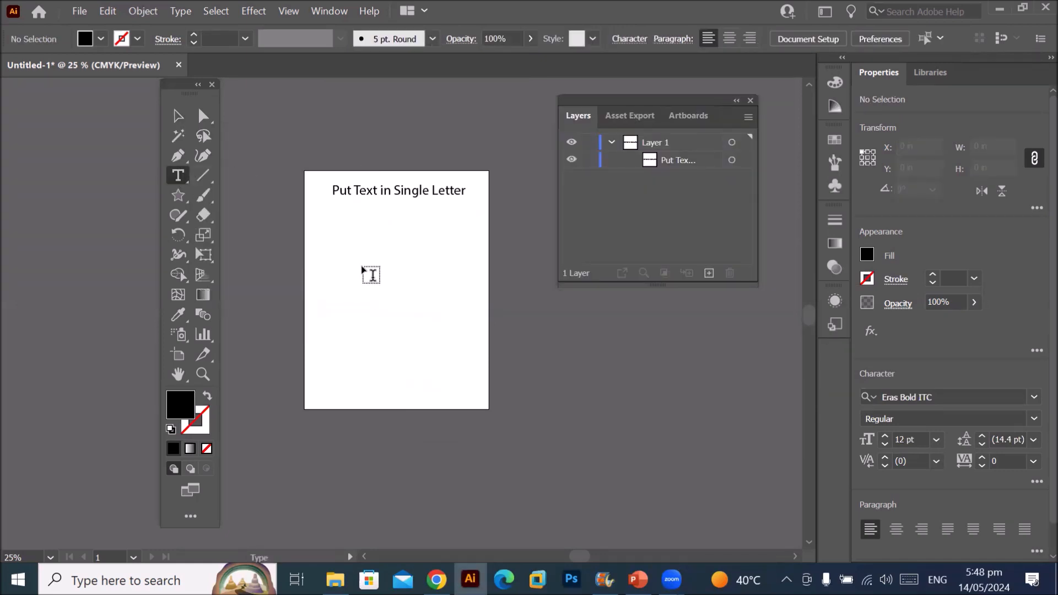
left_click(364, 274)
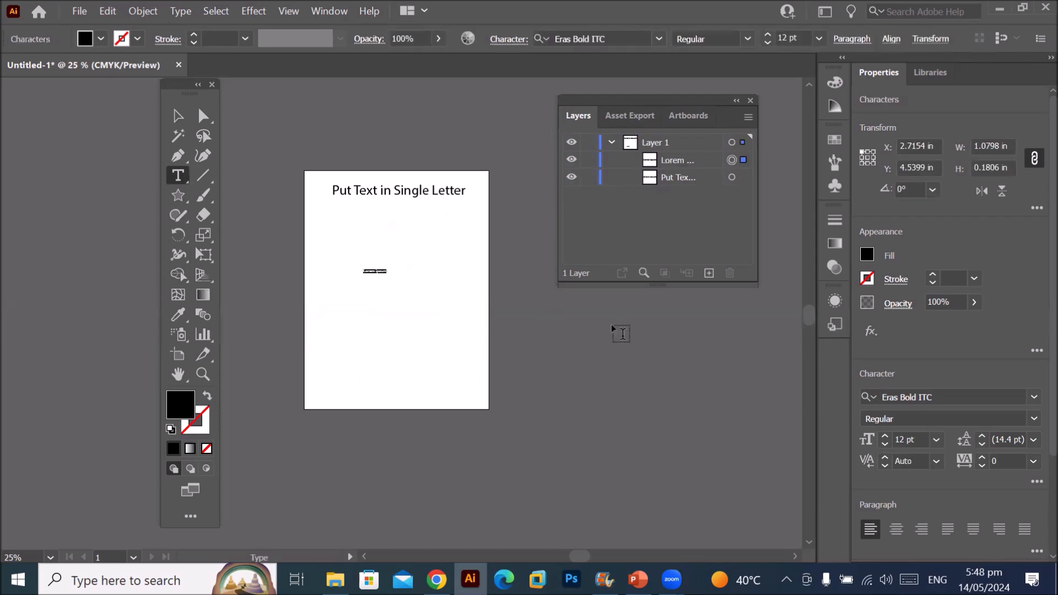
type("Y")
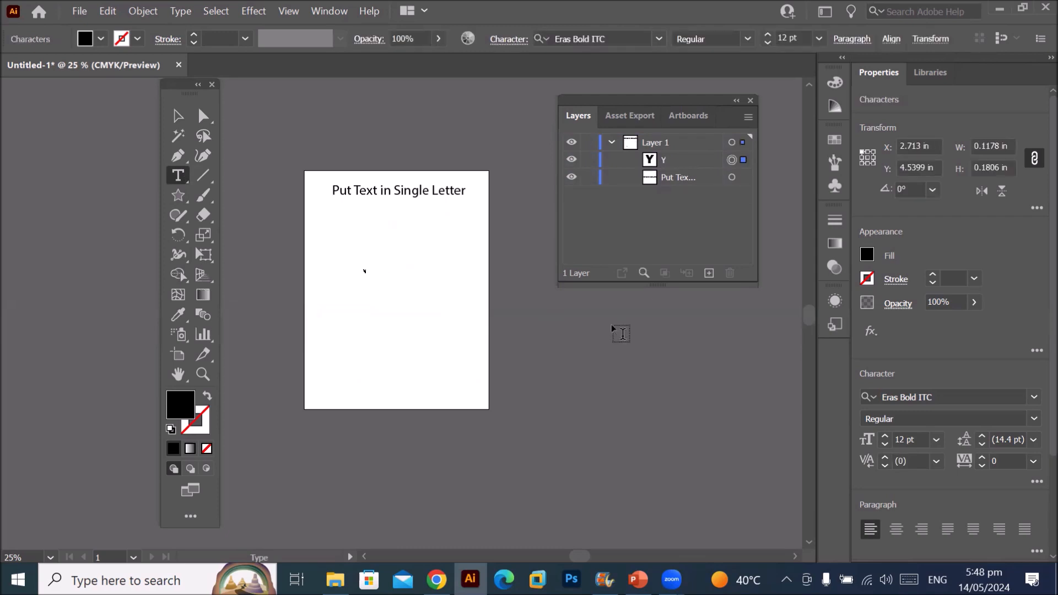
- Give the Y the default white fill and 1 pt black stroke, and enlarge it to about 4.46 by 6.84 in below the heading
left_click(177, 116)
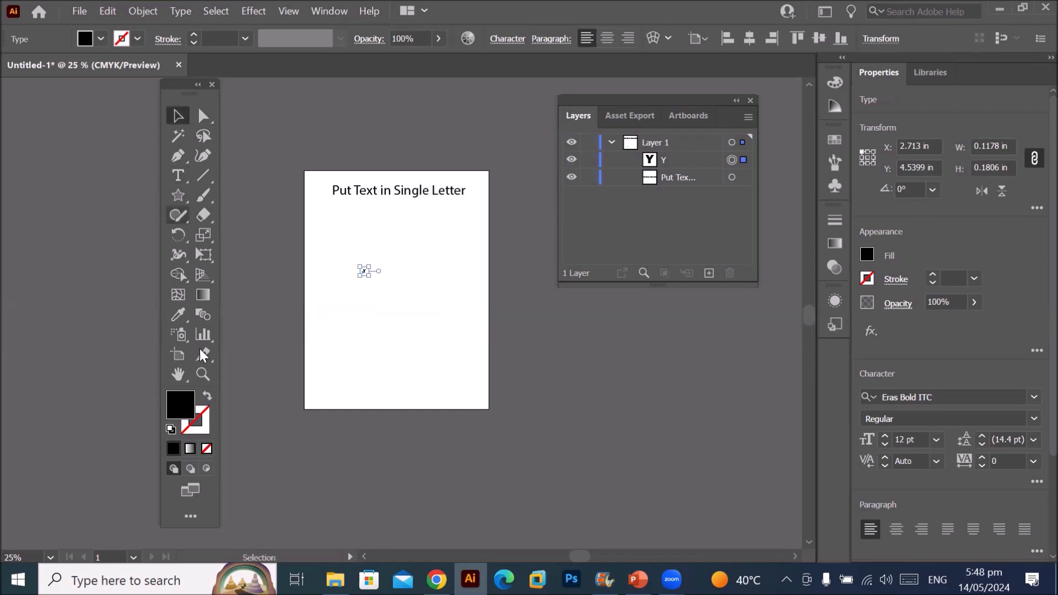
left_click(170, 429)
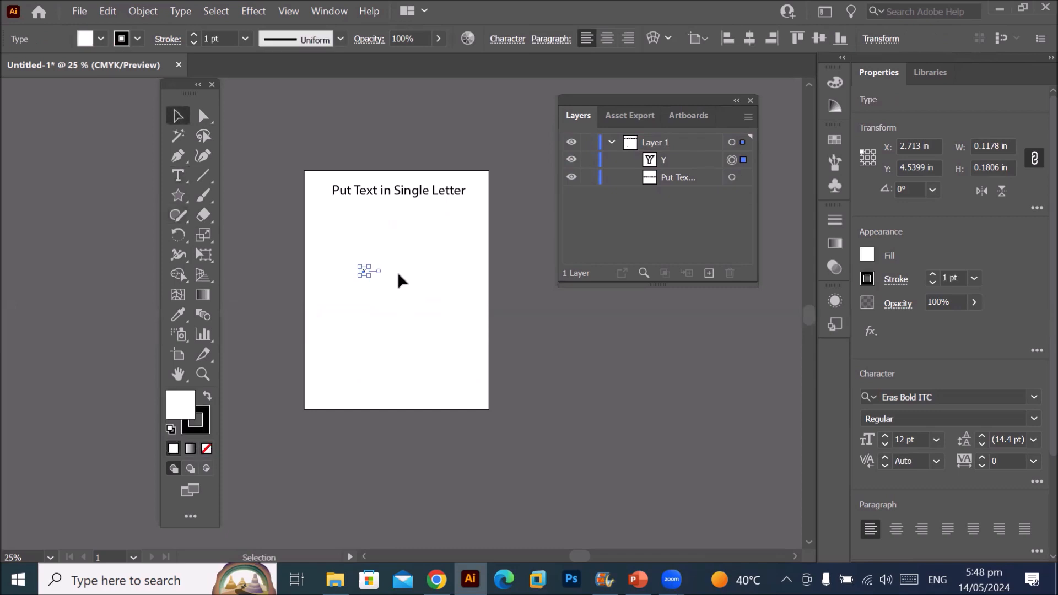
left_click_drag(368, 272, 402, 299)
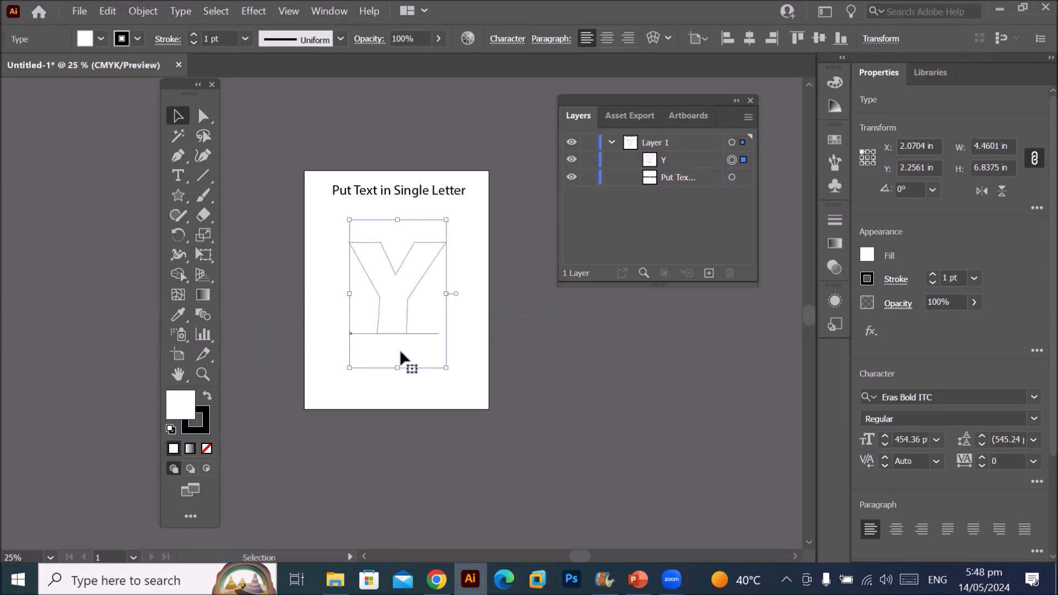
- Expand the Y with Object and Fill enabled, and release its compound path
left_click(140, 12)
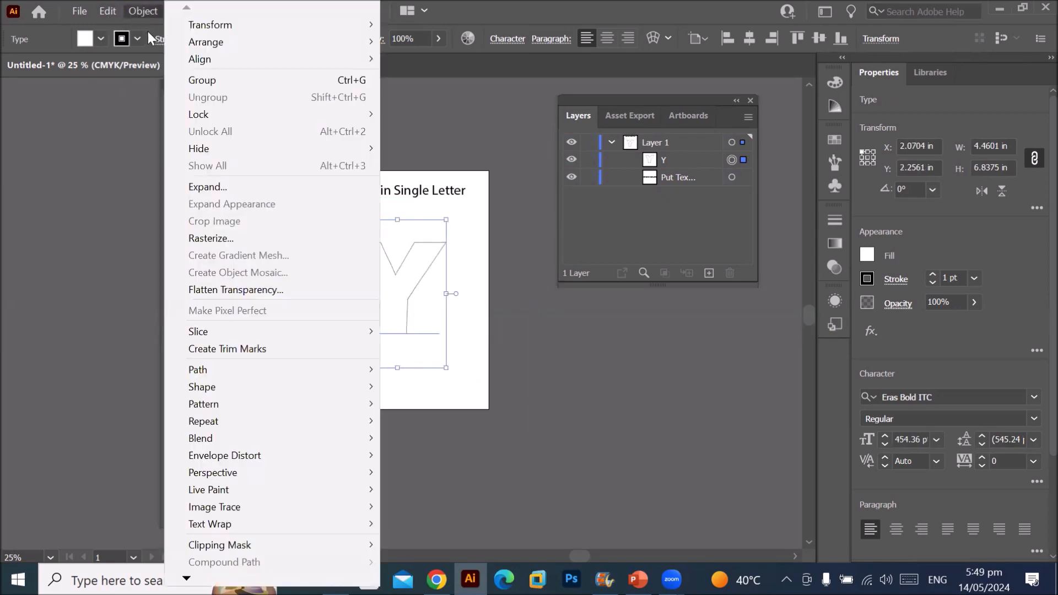
left_click(198, 187)
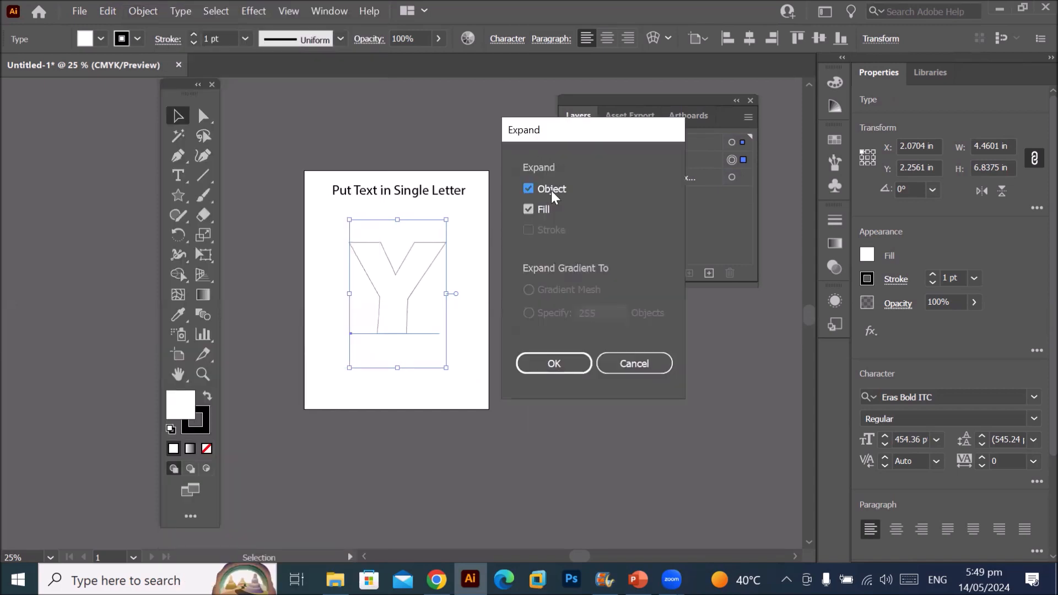
left_click(553, 364)
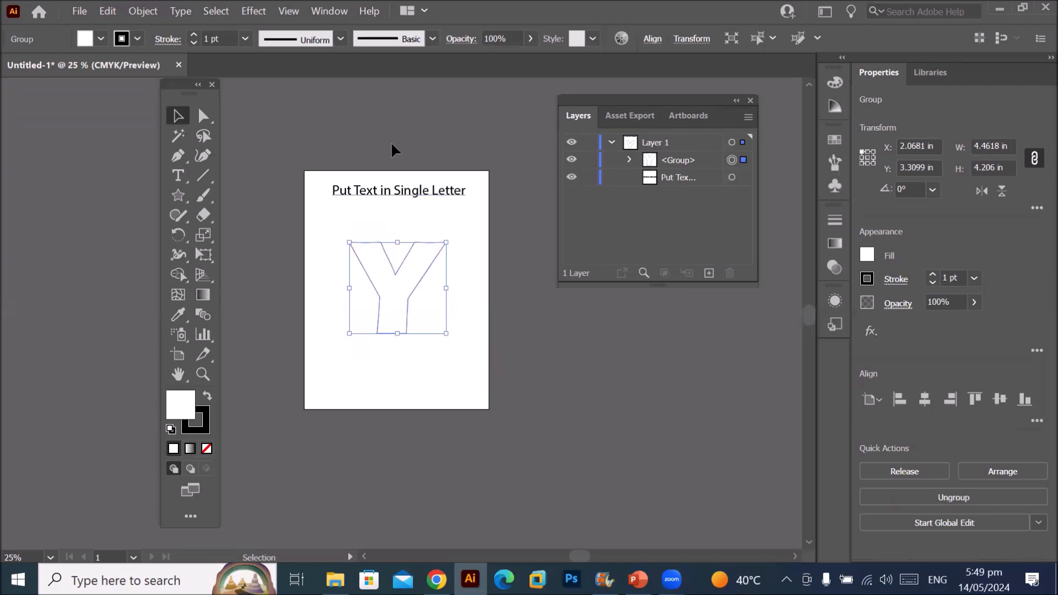
left_click(148, 11)
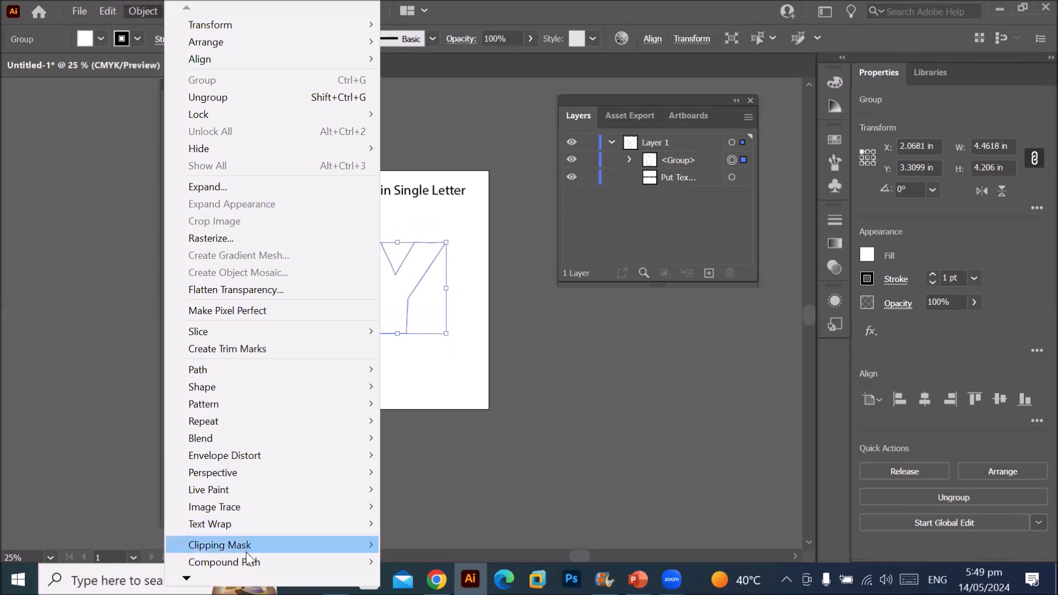
mouse_move(248, 561)
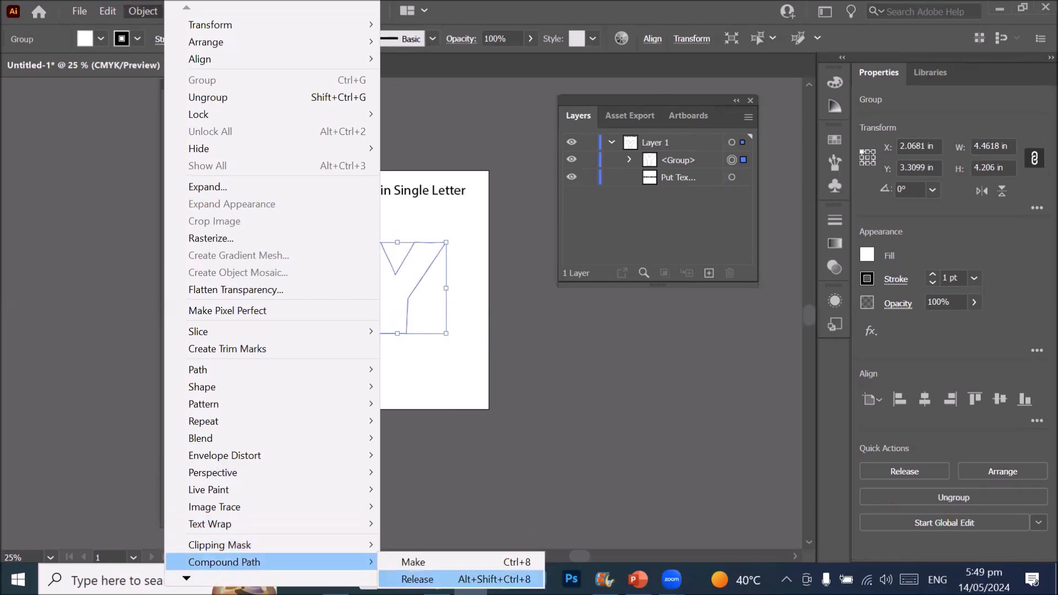
left_click(417, 579)
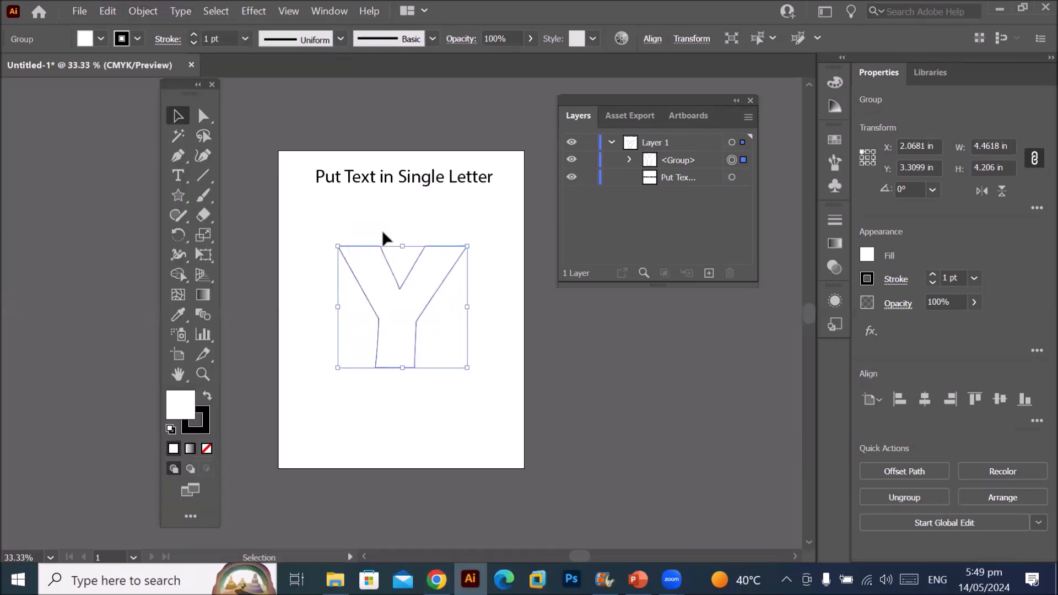
- Fill the Y's outline with placeholder text using the Type Tool, move the floating tools clear of the letter, and deselect the text
left_click(180, 176)
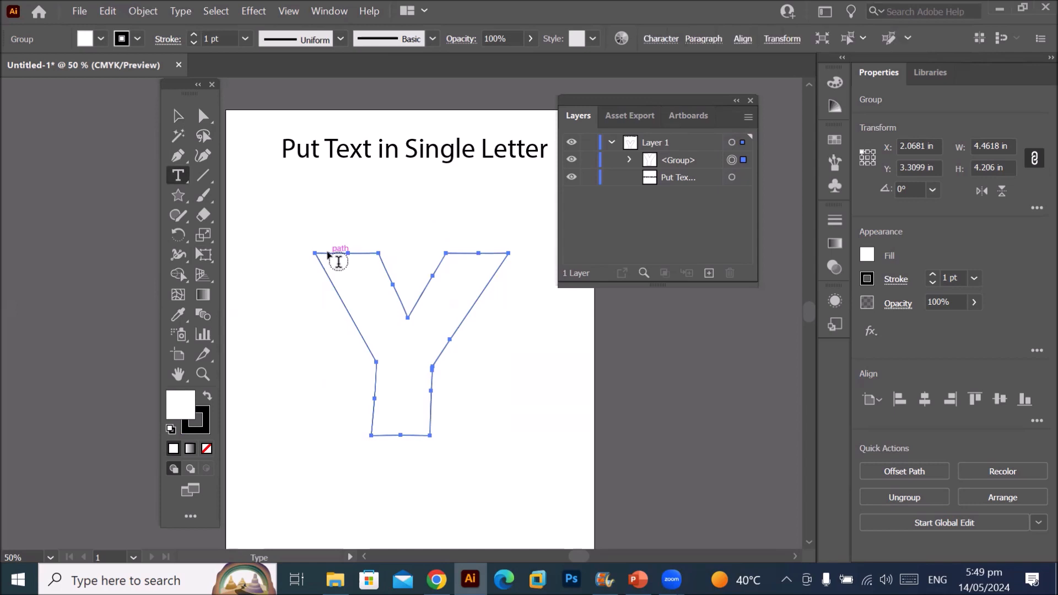
left_click(338, 262)
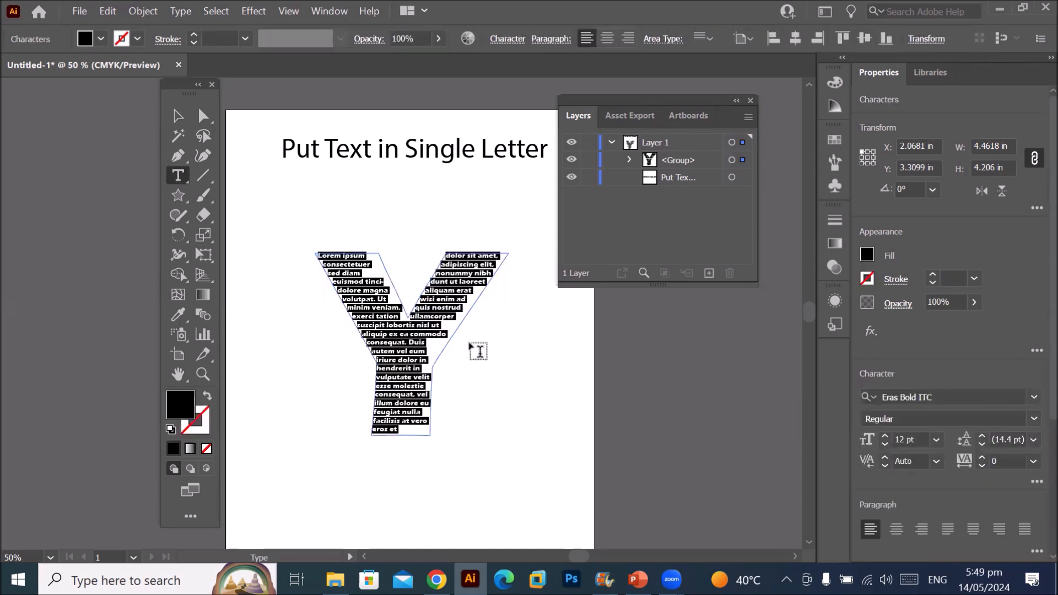
scroll(490, 311, "up", 2)
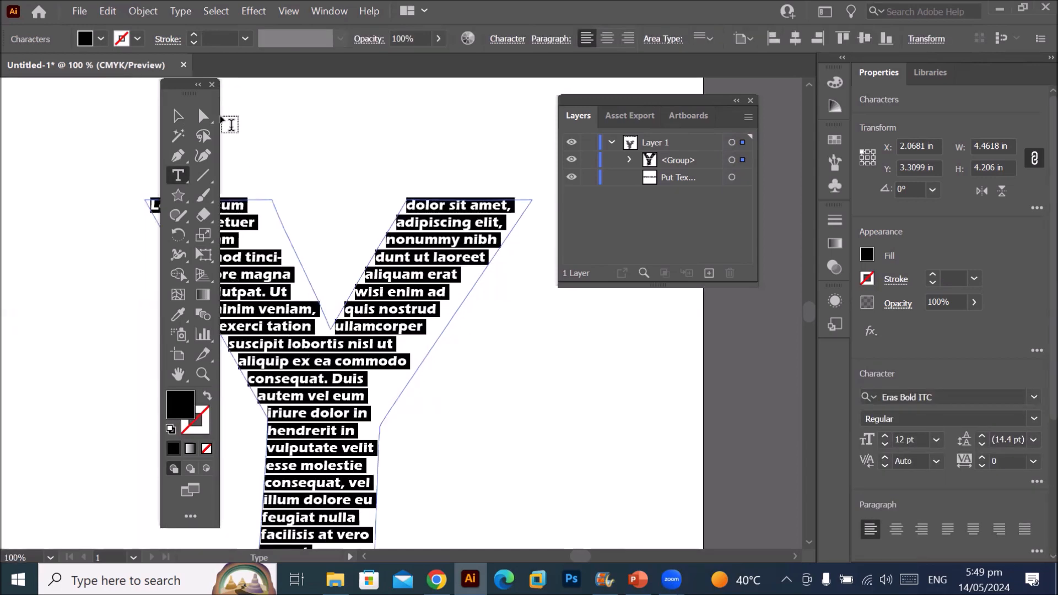
left_click_drag(189, 91, 85, 99)
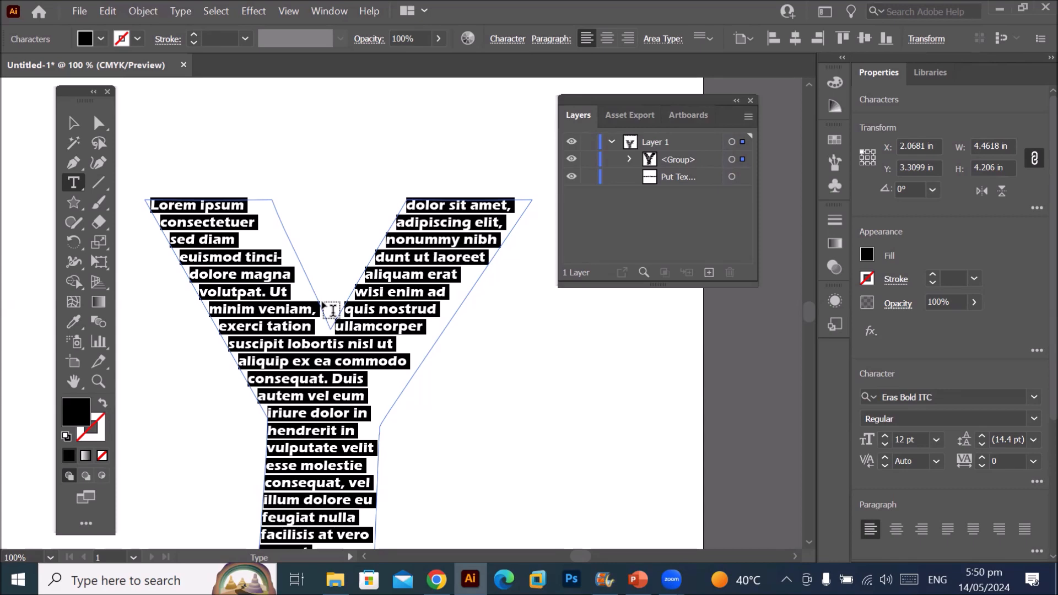
key("Escape")
left_click(606, 401)
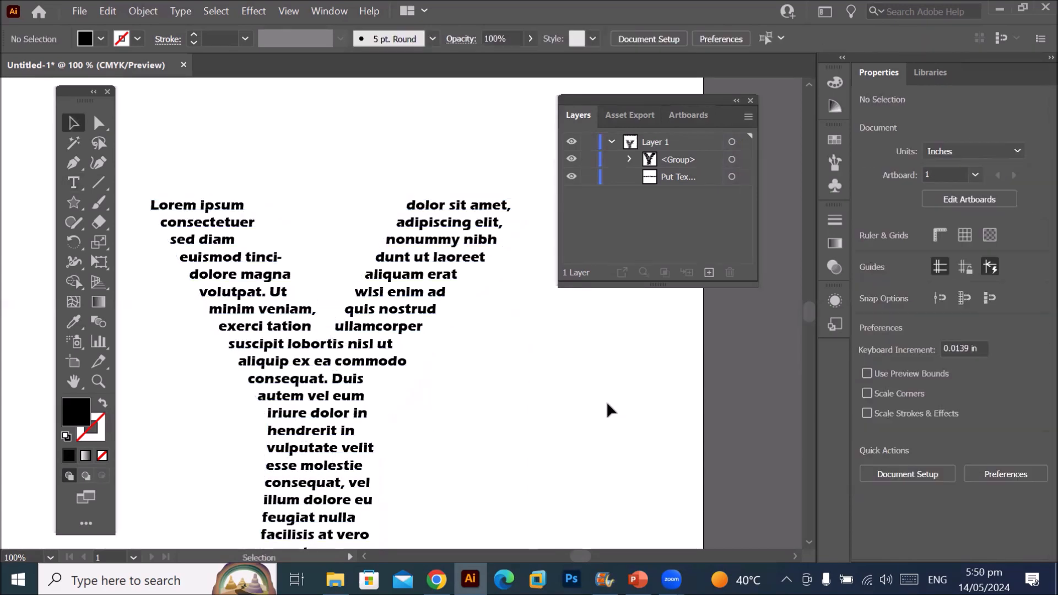
- Delete the text-filled Y from the artboard and move the floating layer list further away from the heading
scroll(606, 401, "down", 2)
left_click(483, 401)
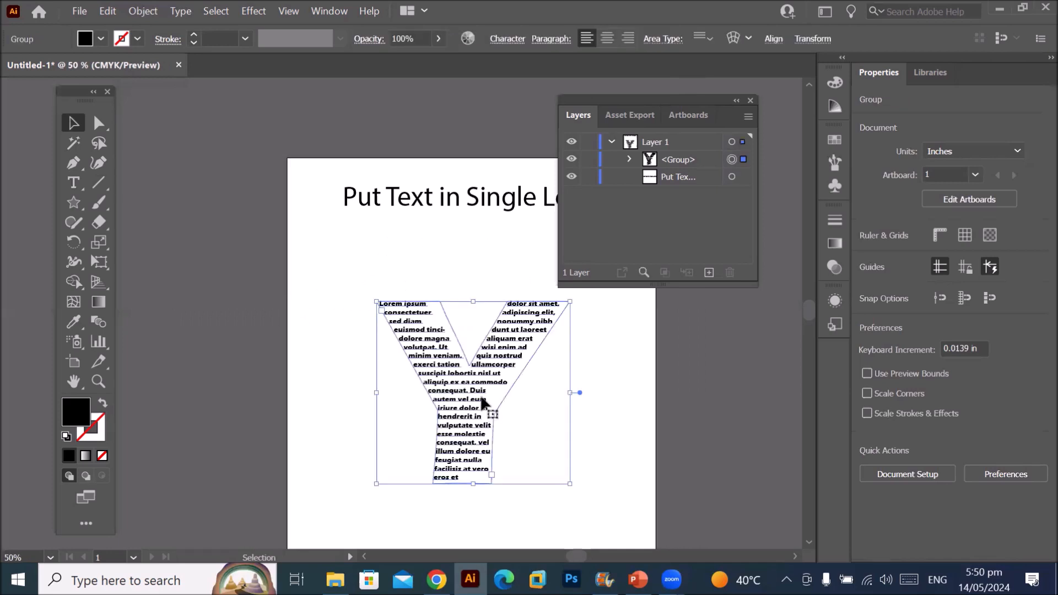
key("Delete")
left_click_drag(634, 101, 670, 87)
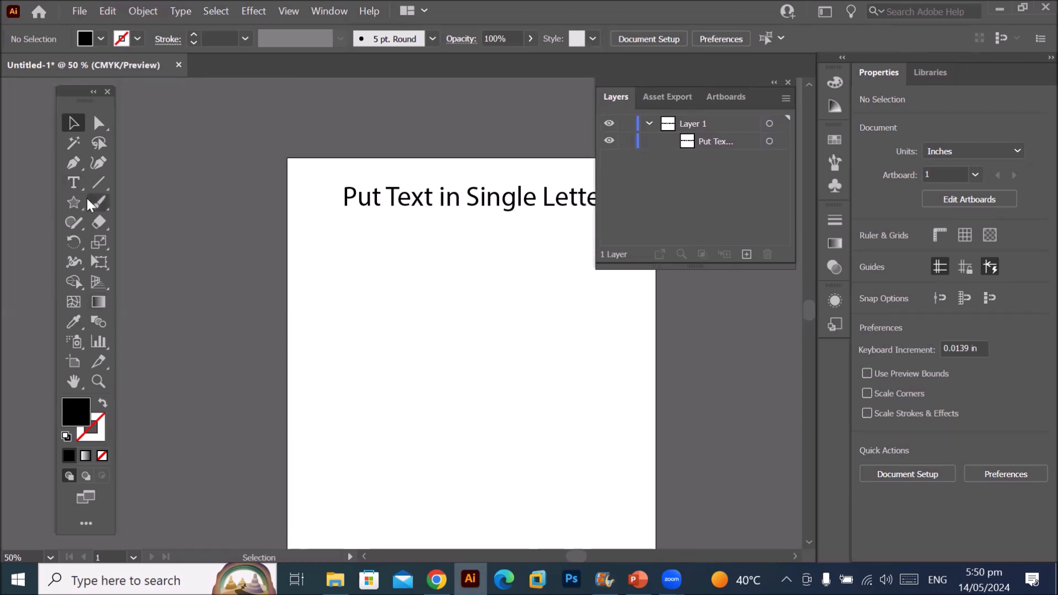
- Add a capital letter S below the heading using the Type Tool, and deselect it
left_click(72, 181)
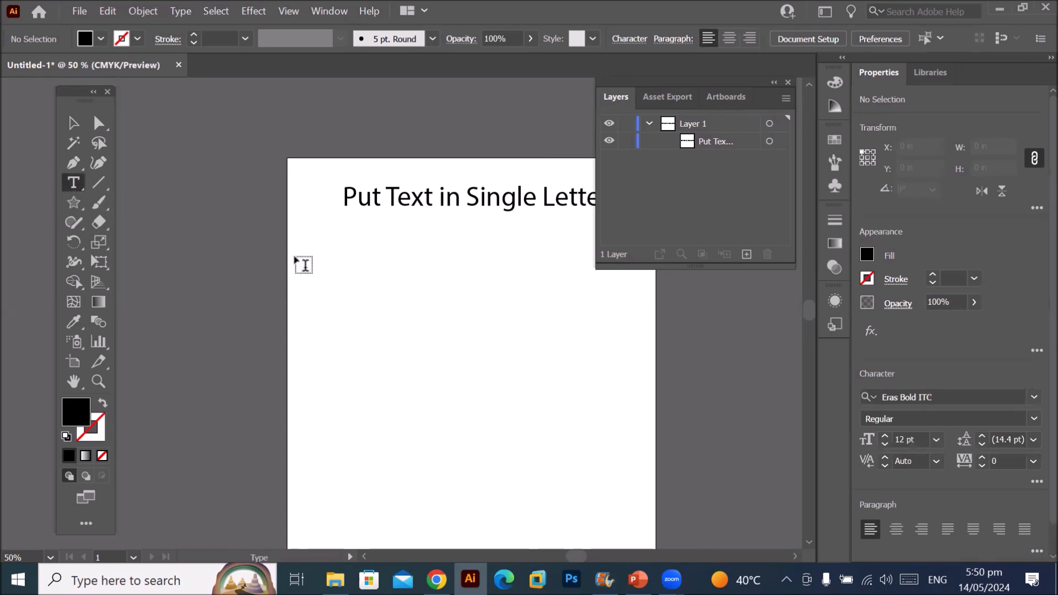
left_click(433, 334)
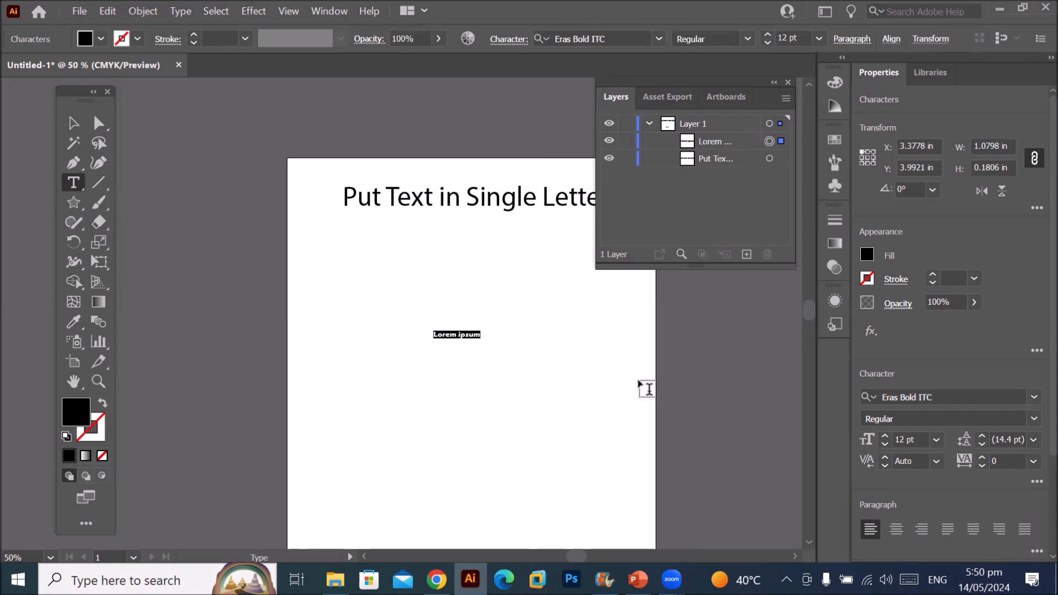
type("S")
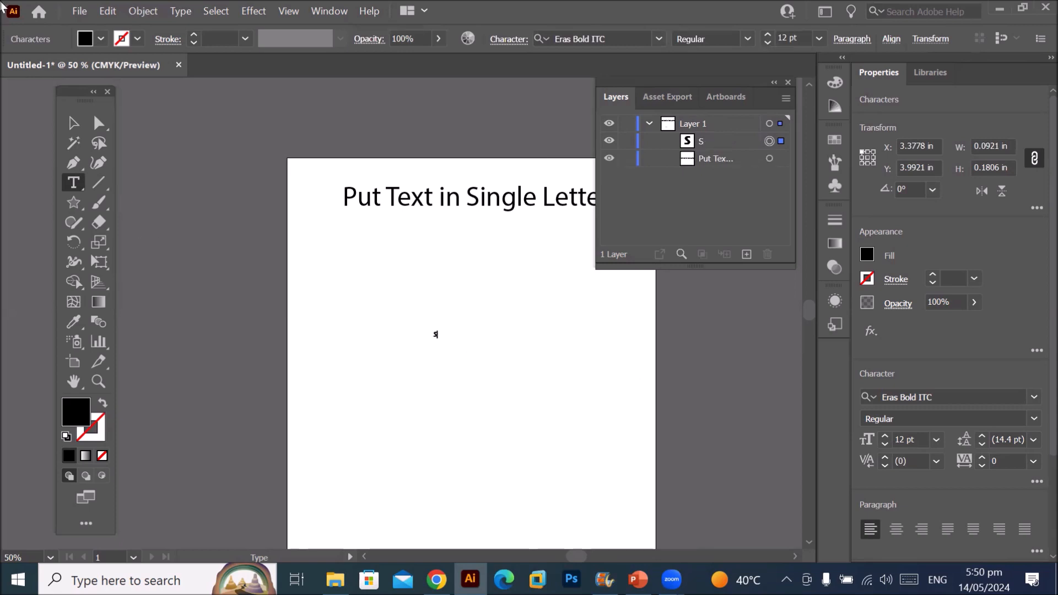
left_click(95, 126)
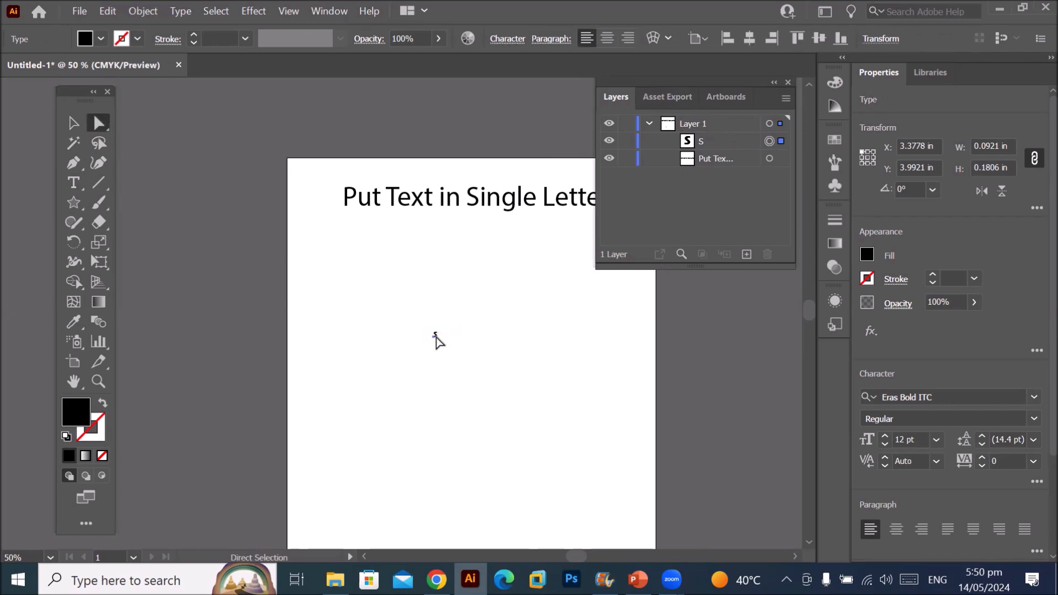
left_click(437, 344)
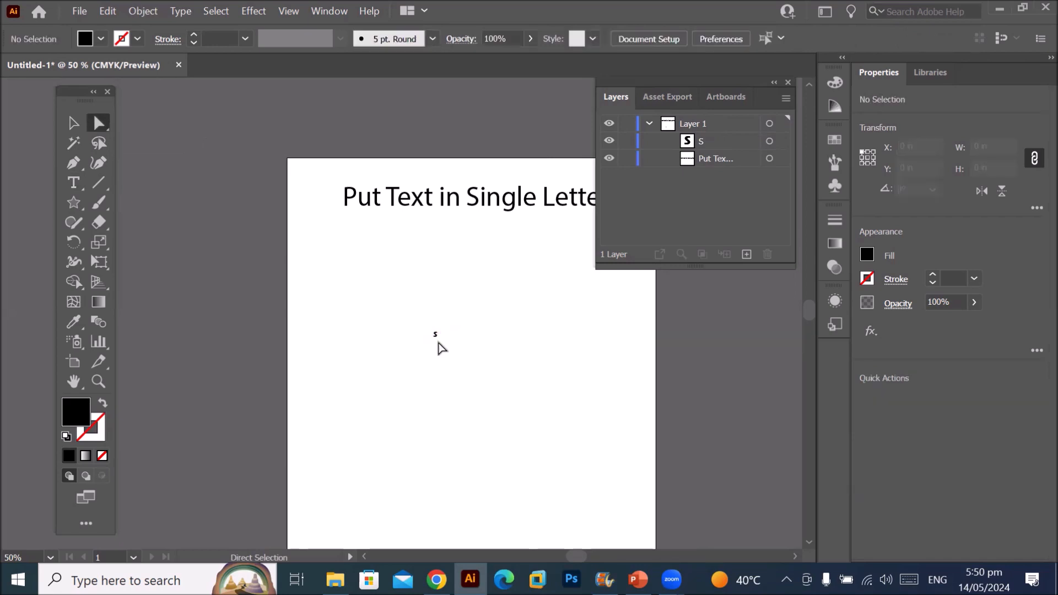
- Enlarge the S to about 3.47 by 6.80 in at the artboard's left side, with the default white fill and 1 pt black stroke
scroll(436, 336, "up", 3)
left_click(73, 123)
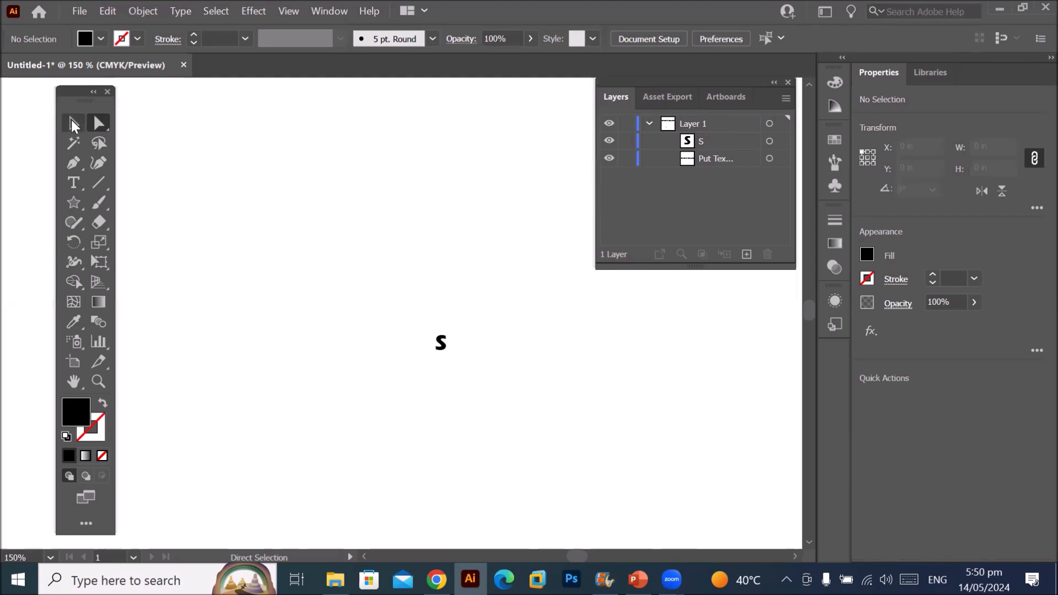
left_click(441, 349)
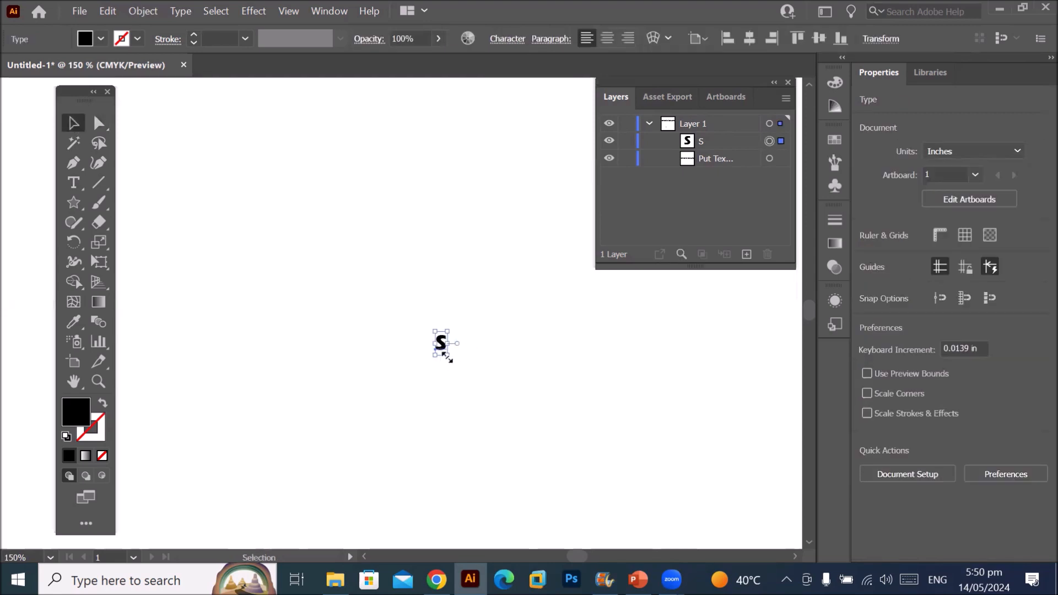
left_click_drag(447, 356, 655, 540)
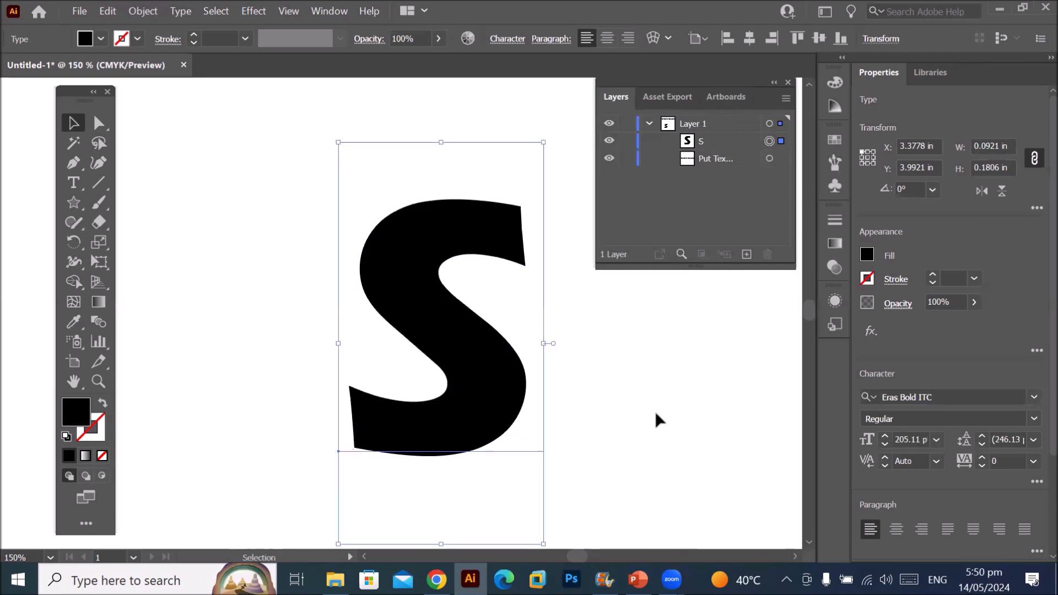
scroll(657, 400, "down", 3)
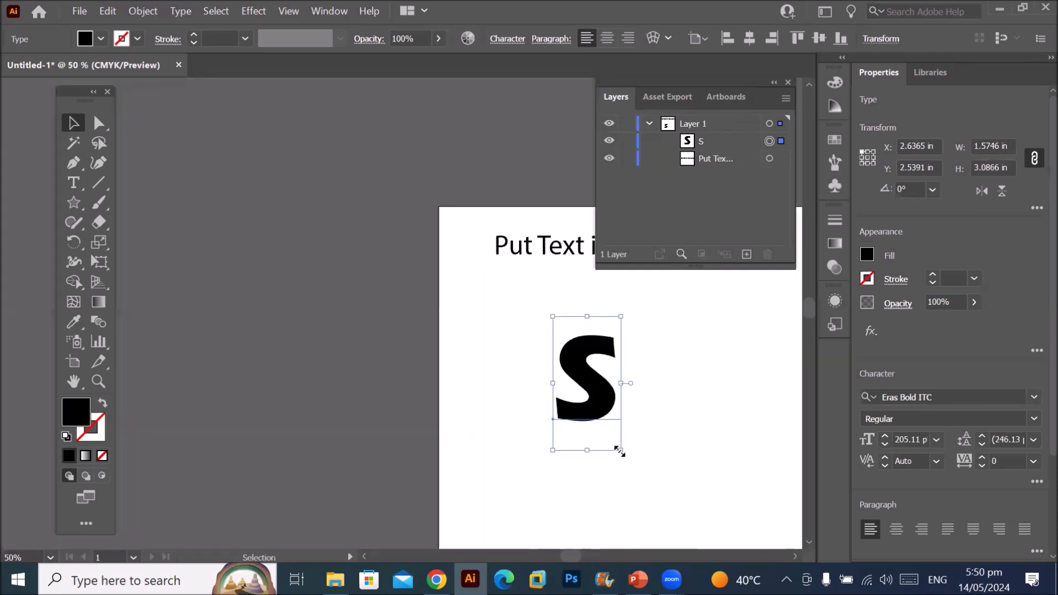
left_click_drag(624, 446, 720, 529)
left_click_drag(451, 423, 399, 444)
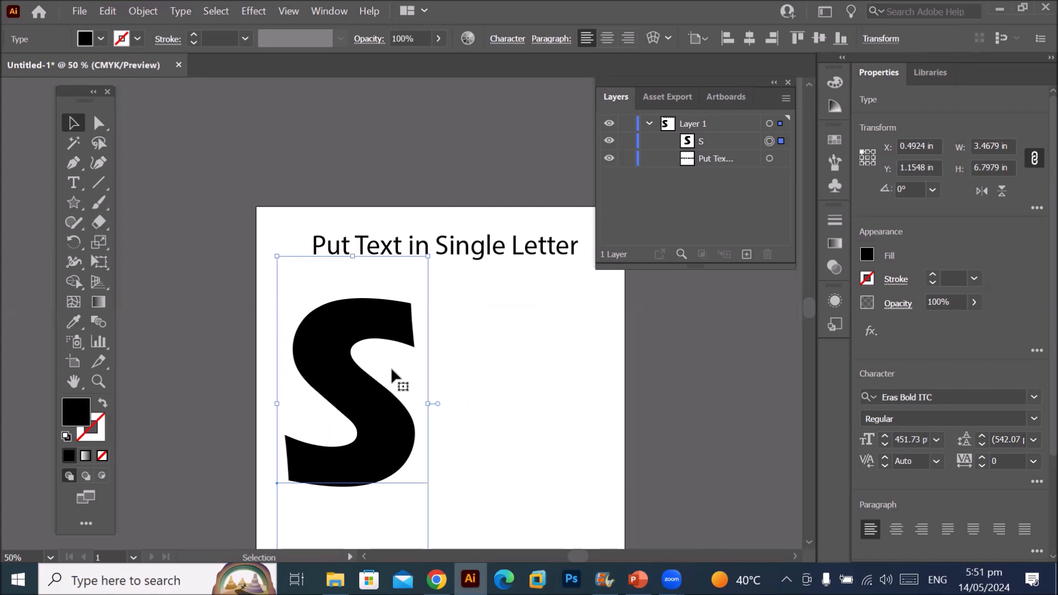
left_click(65, 437)
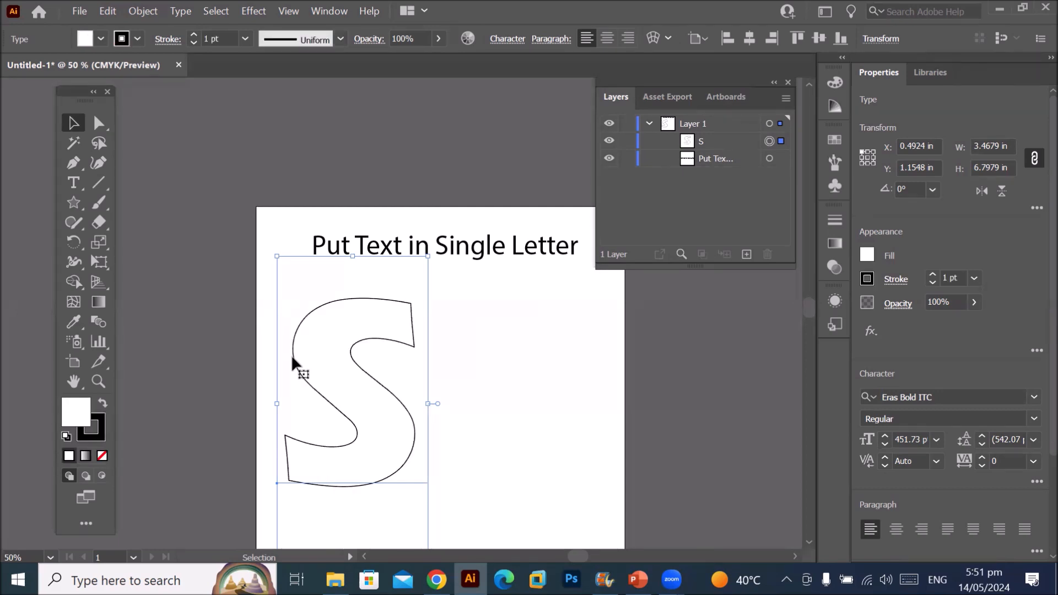
- Expand the outlined S with Object and Fill enabled, and release its compound path
left_click(144, 11)
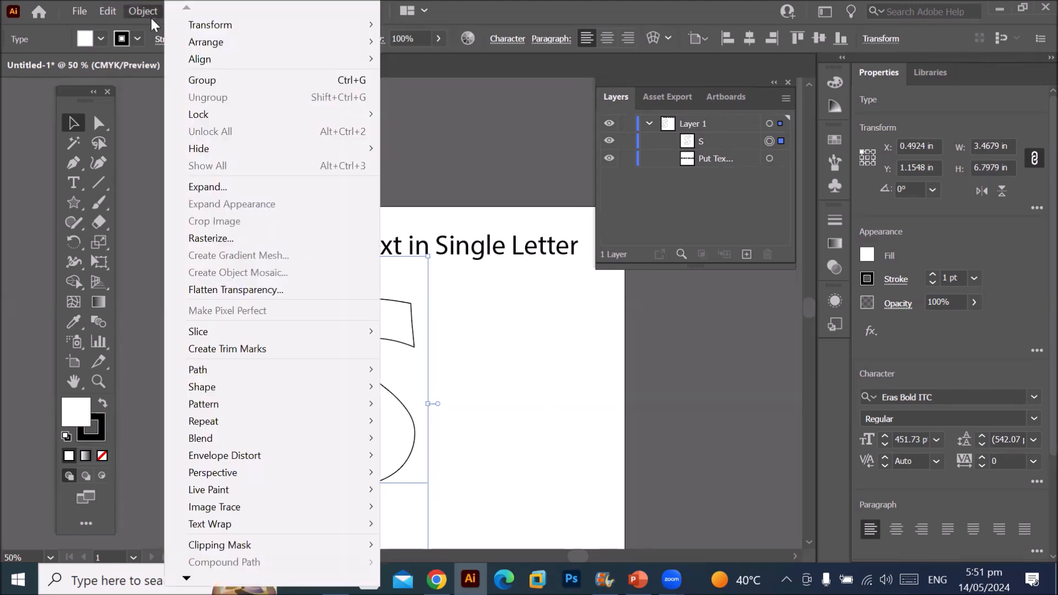
left_click(205, 186)
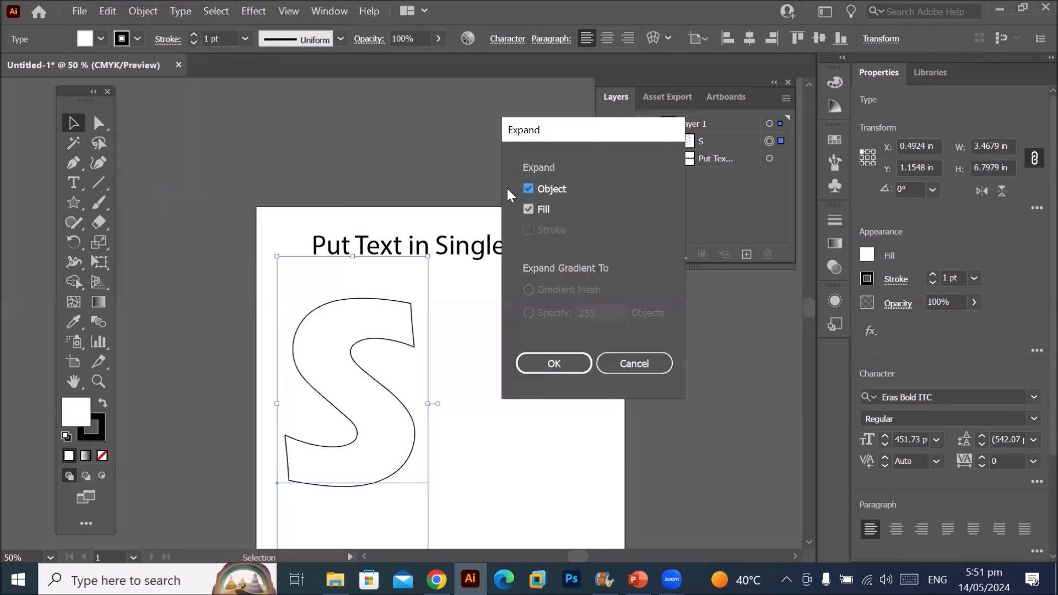
left_click(548, 365)
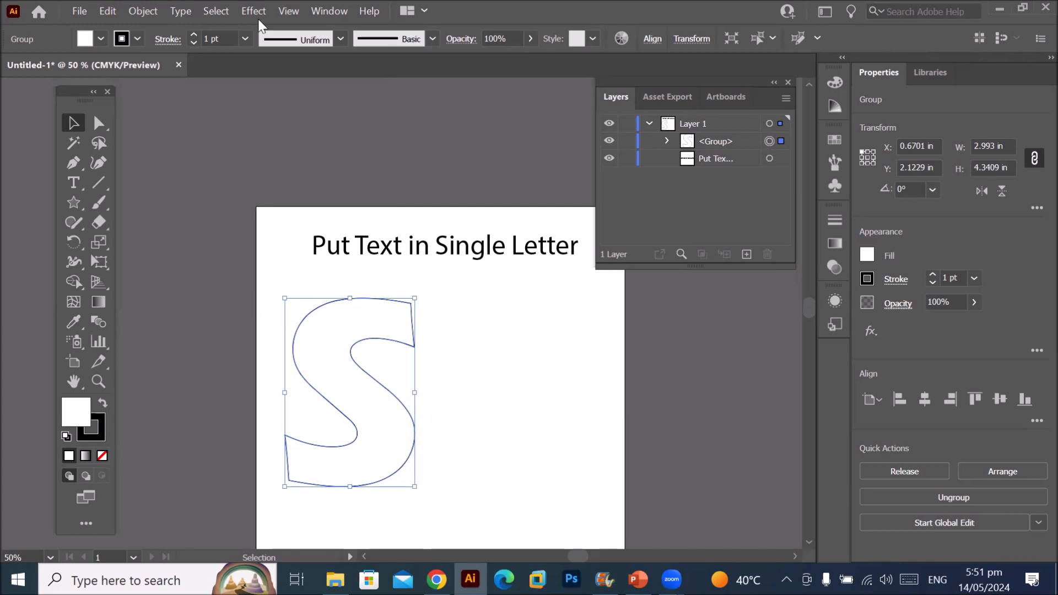
left_click(136, 10)
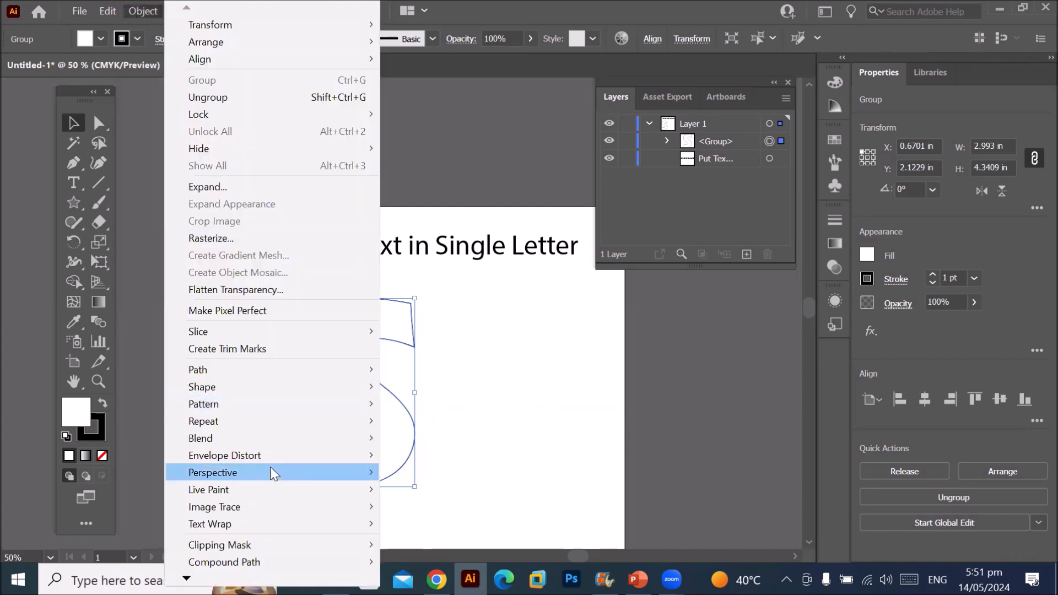
mouse_move(261, 558)
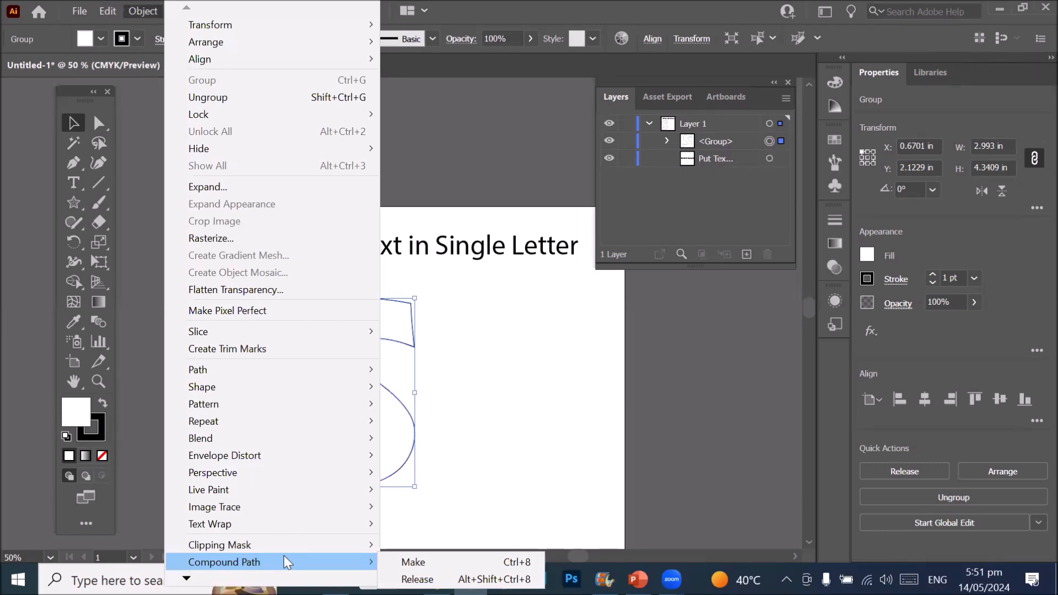
left_click(417, 580)
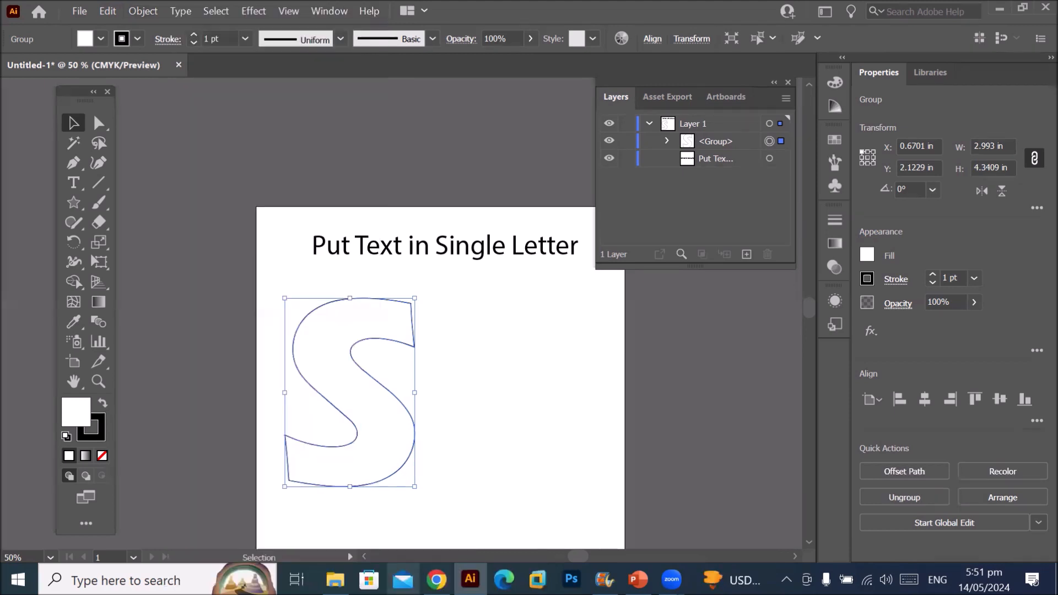
- Fill the S's outline with placeholder text using the Type Tool, and deselect it
left_click(76, 183)
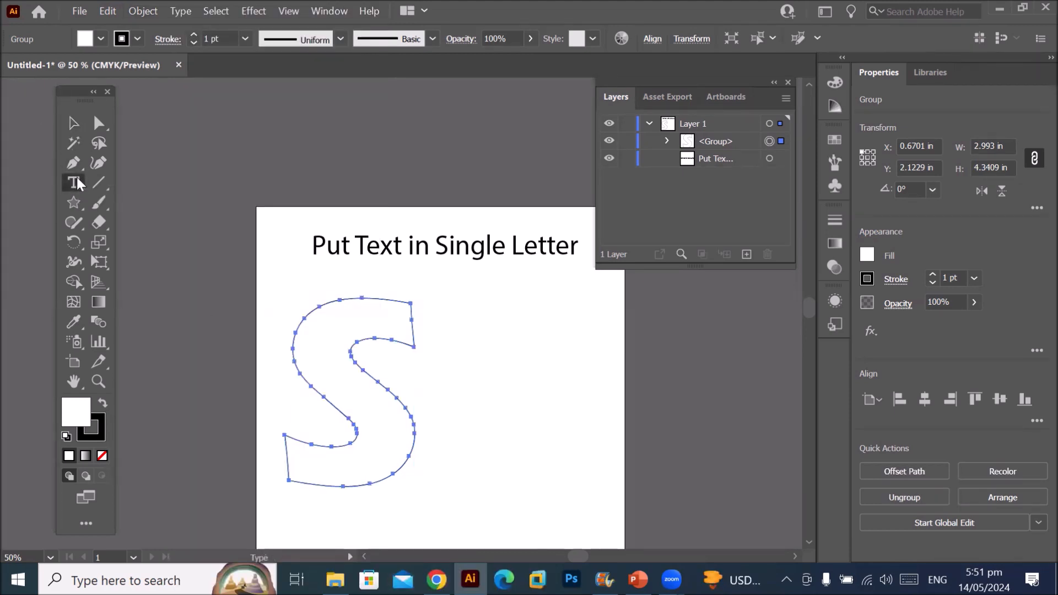
left_click(366, 305)
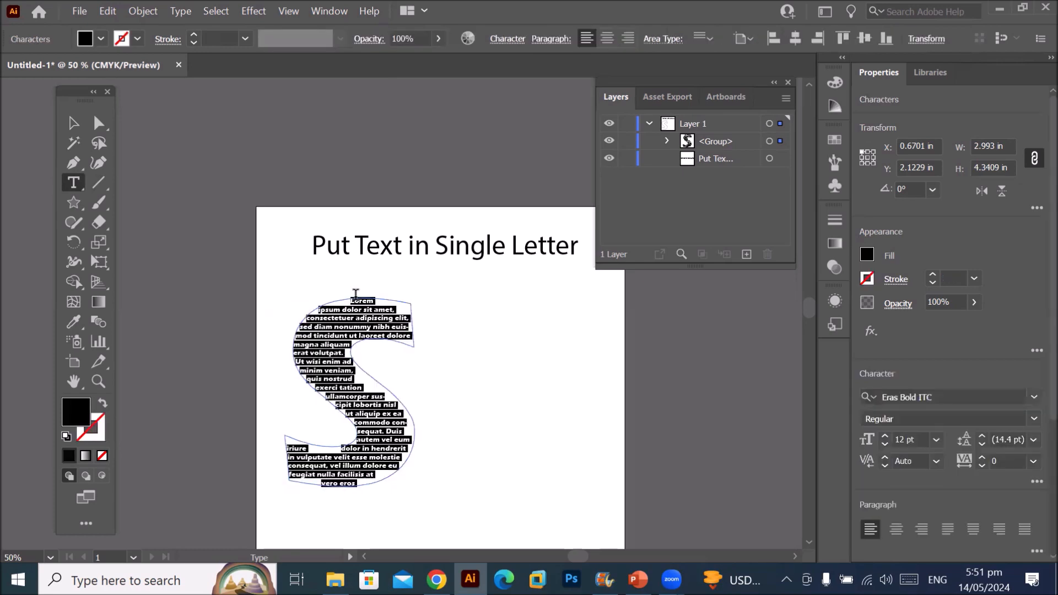
left_click(73, 123)
left_click(462, 315)
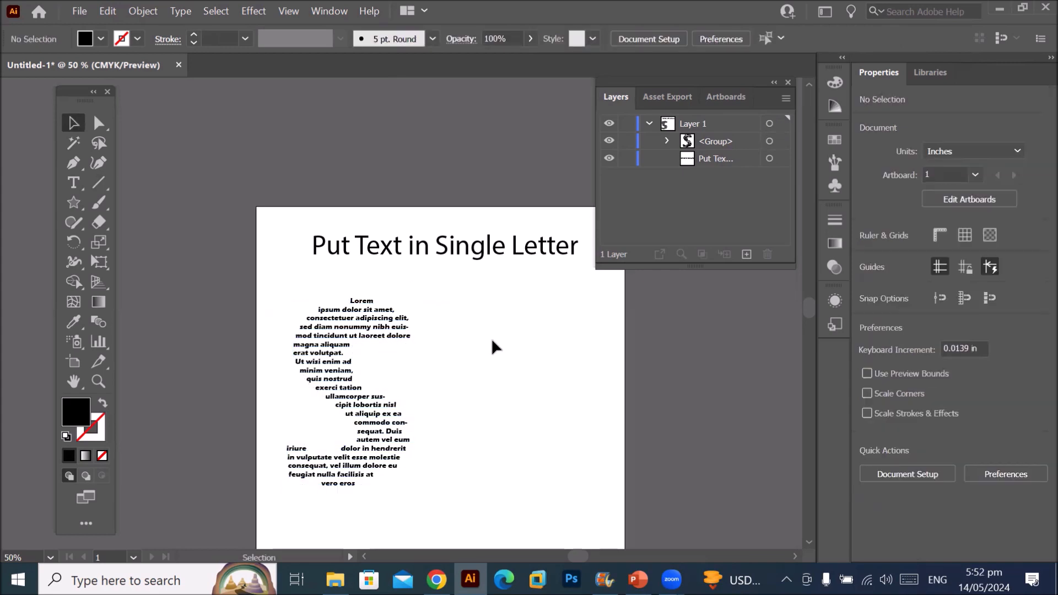
- Undo the S's text fill and run placeholder text along its outline with the Type on a Path Tool
key("ctrl+z")
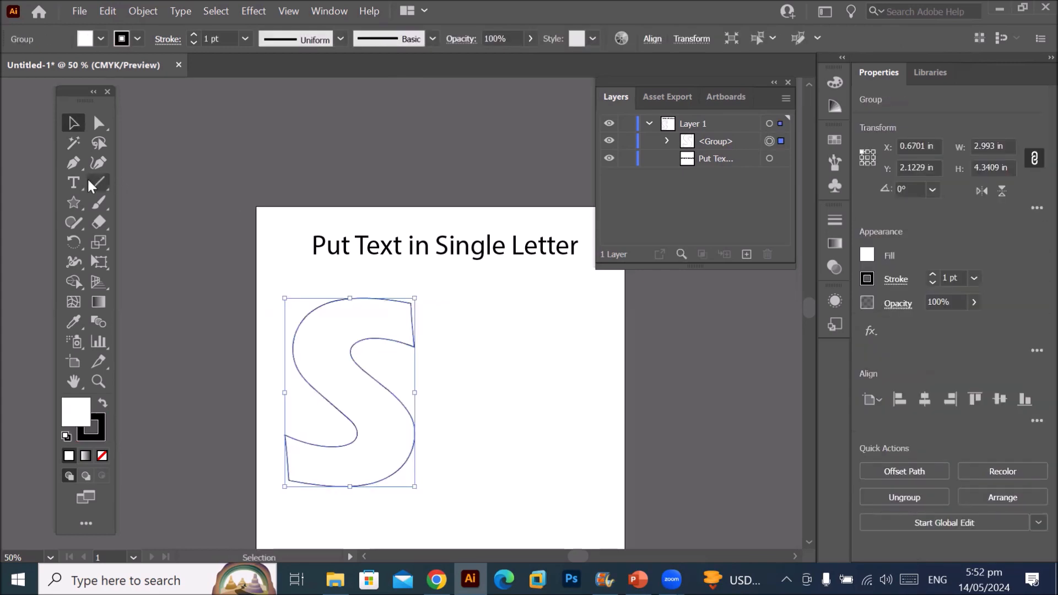
left_click(75, 184)
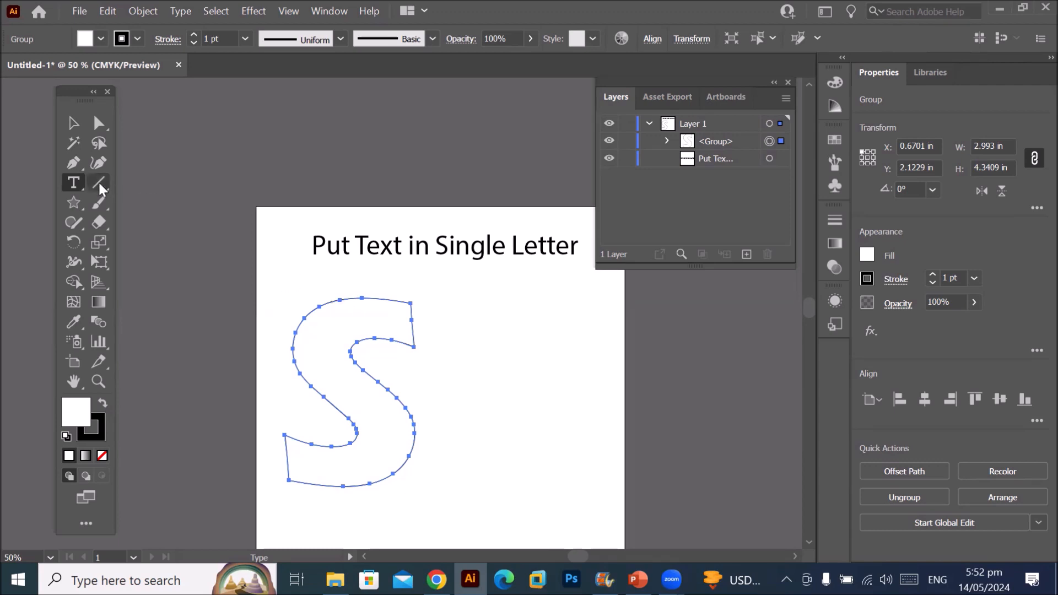
left_click(79, 181)
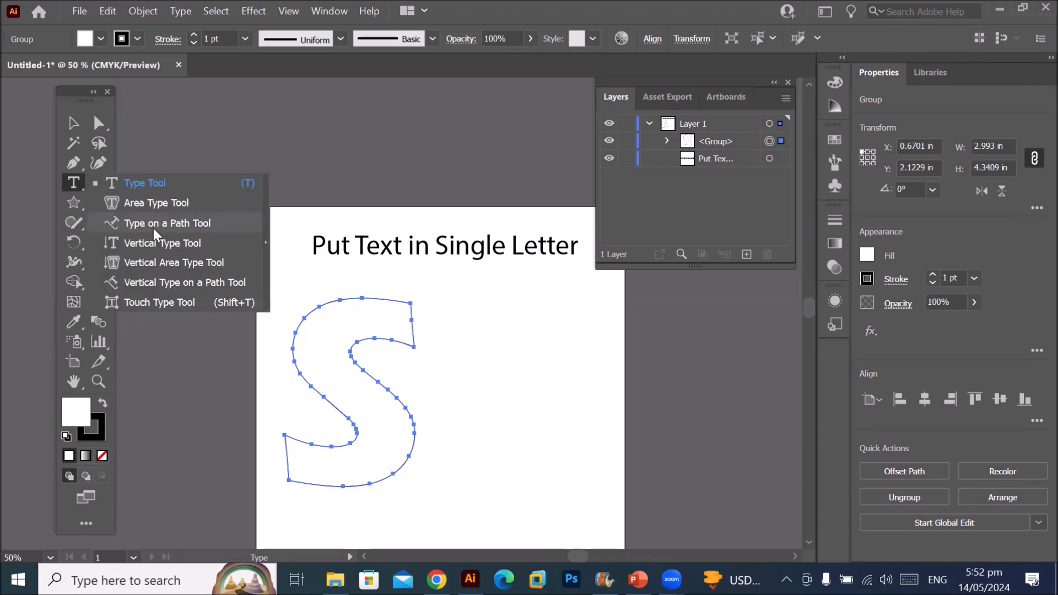
left_click(160, 223)
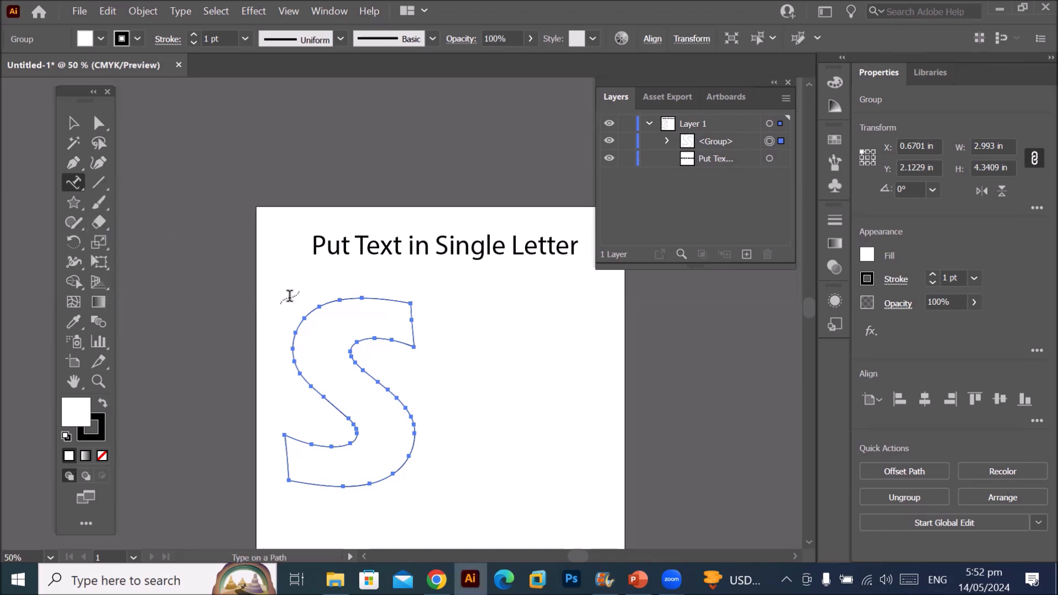
left_click(328, 300)
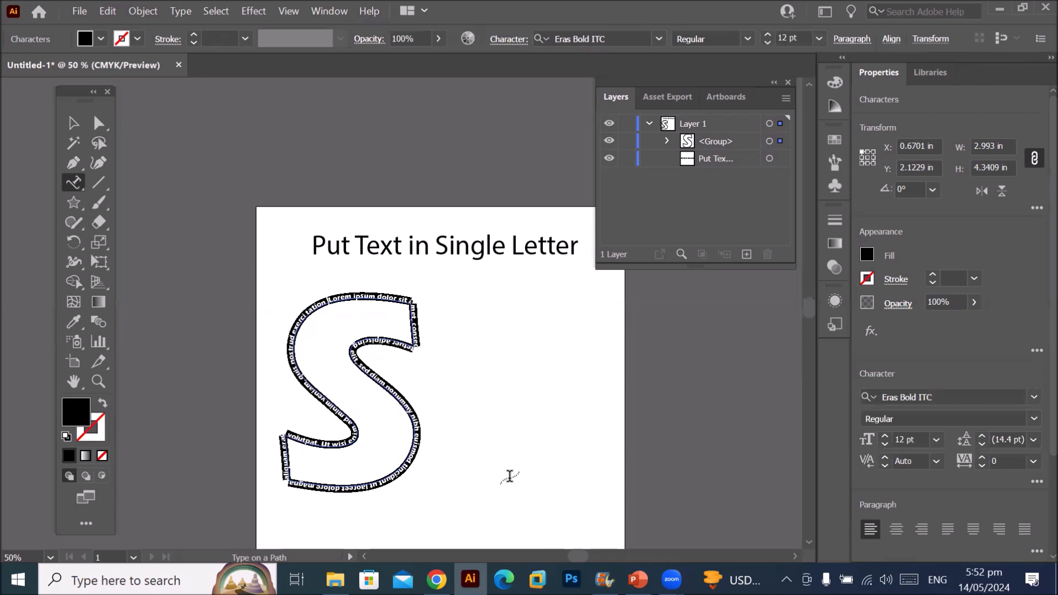
- Move the S path text slightly down and closer to the artboard's left edge
left_click(67, 182)
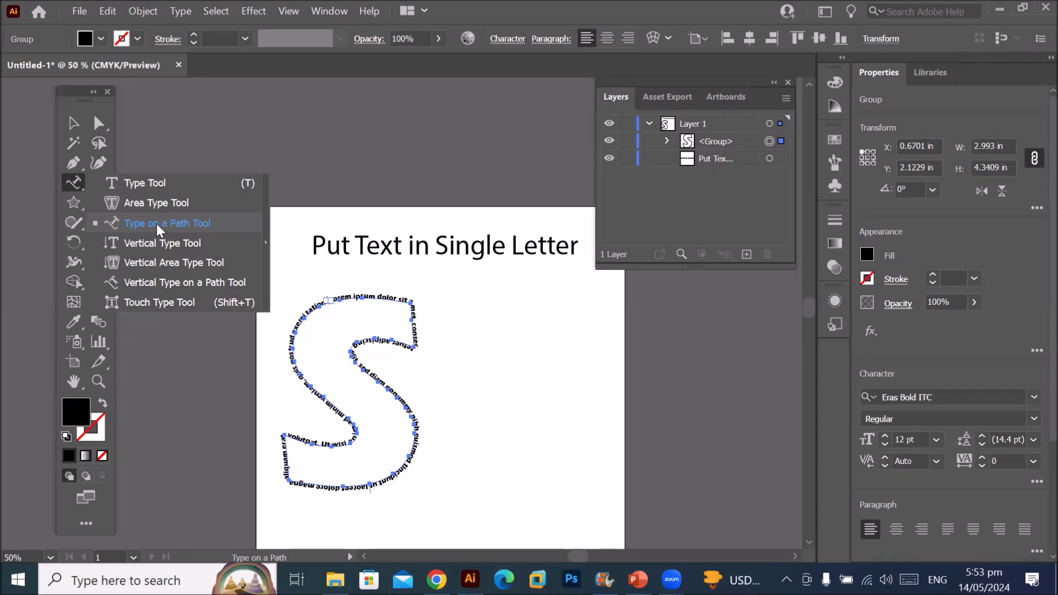
left_click(73, 122)
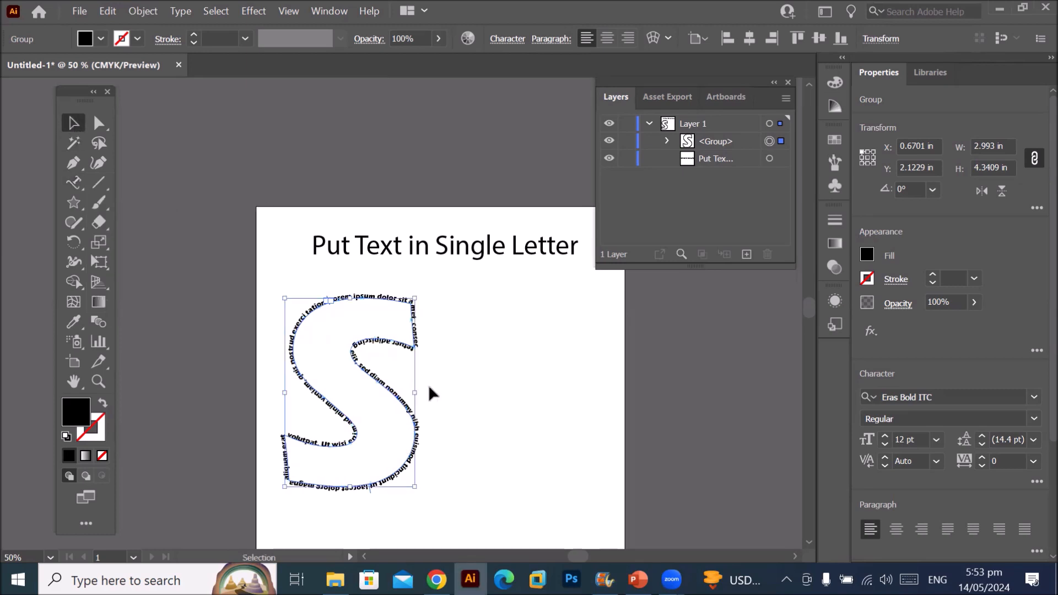
left_click_drag(393, 395, 379, 412)
scroll(521, 400, "down", 2)
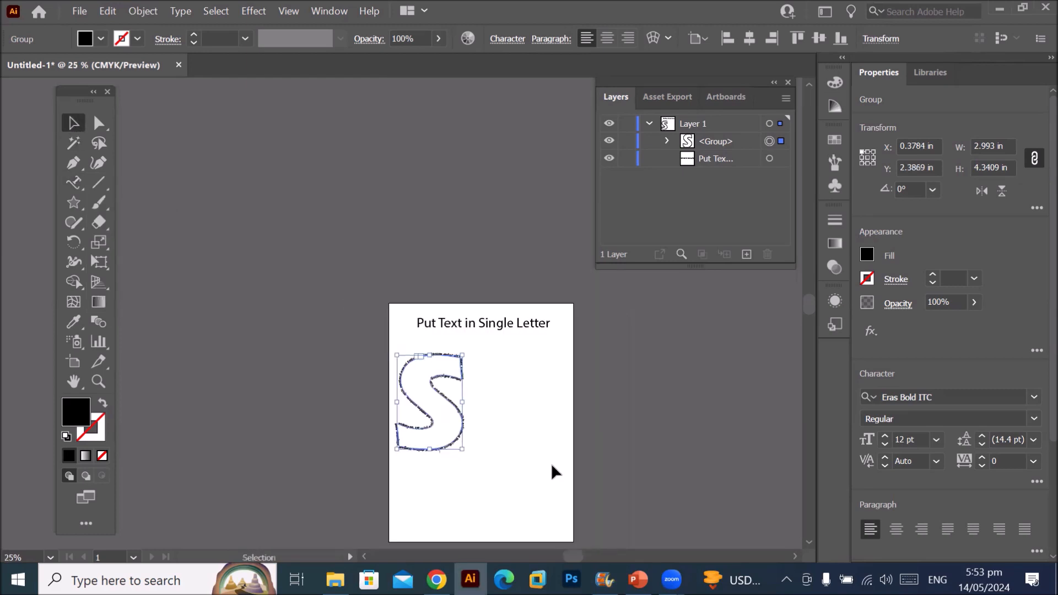
scroll(562, 490, "up", 1)
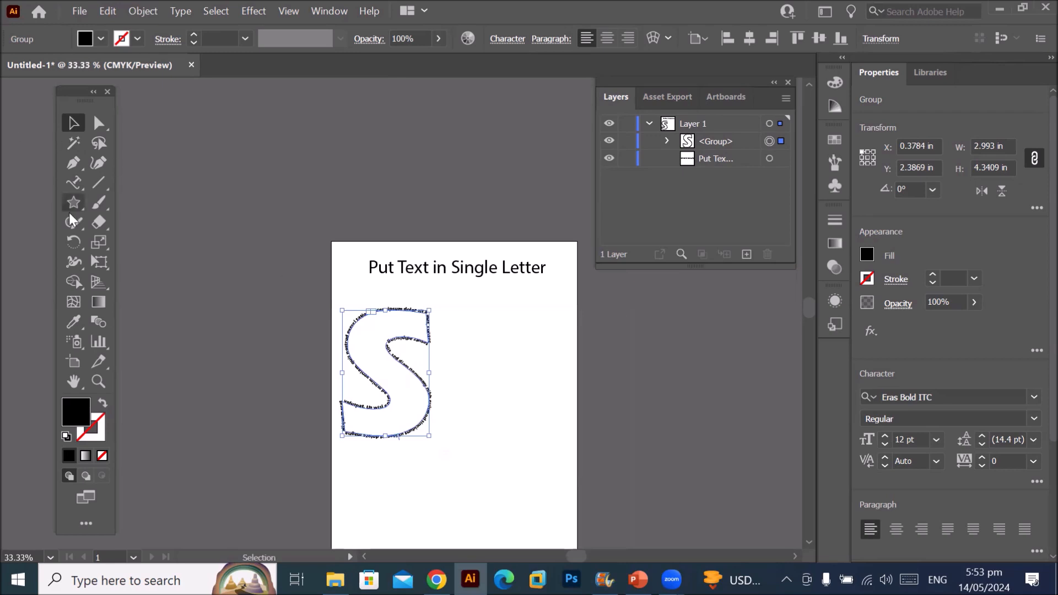
- Add a capital letter W to the right of the S using the Type Tool, and select it as an object
left_click(73, 194)
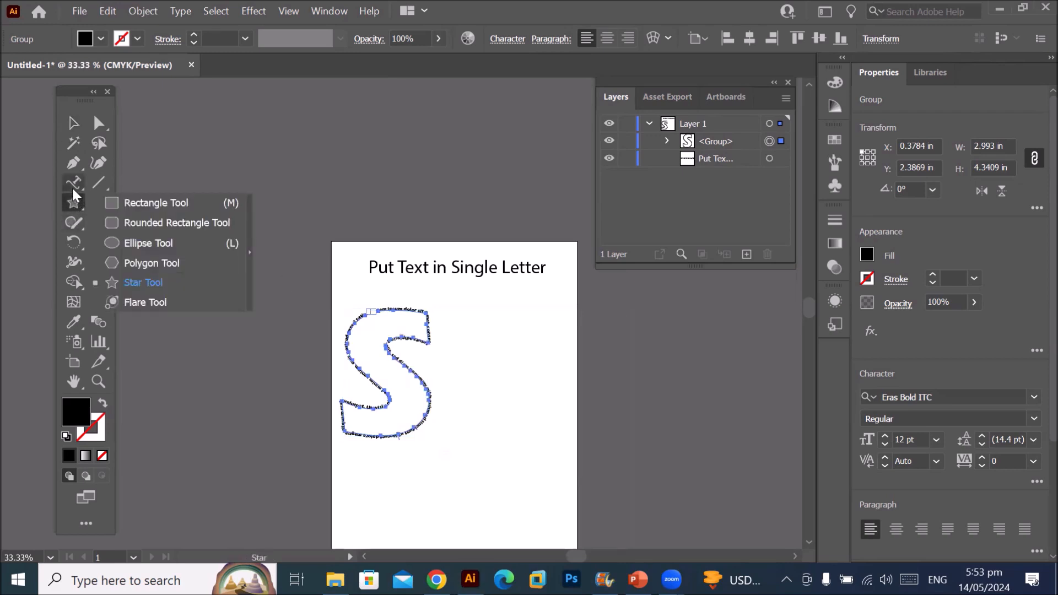
left_click(72, 186)
left_click(151, 181)
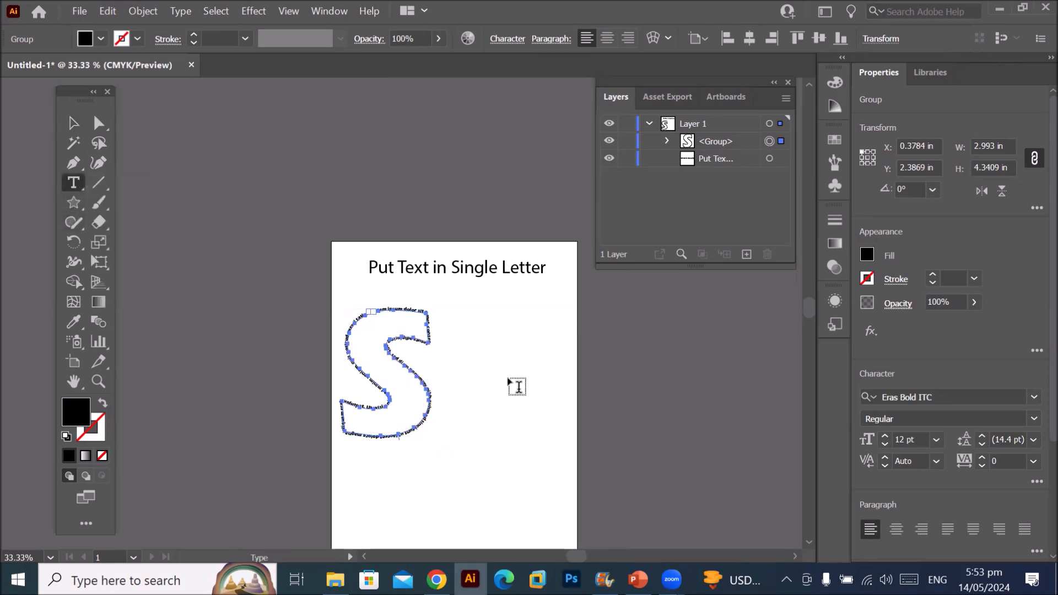
left_click(482, 349)
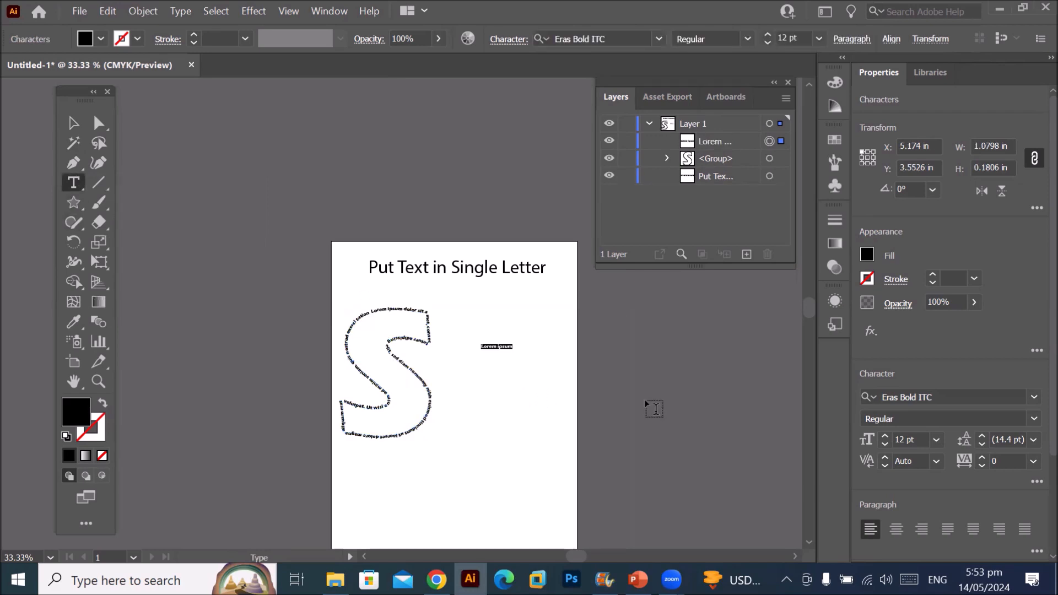
type("W")
left_click(78, 126)
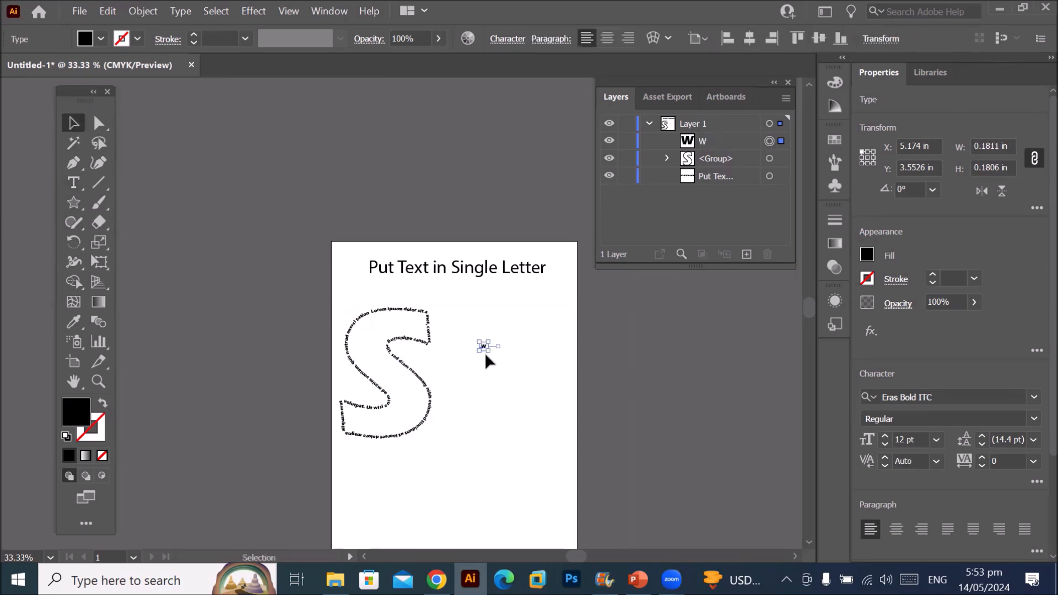
- Enlarge the W to about 5.53 by 5.51 in, and reposition the S and W side by side below the heading
left_click_drag(488, 351, 619, 503)
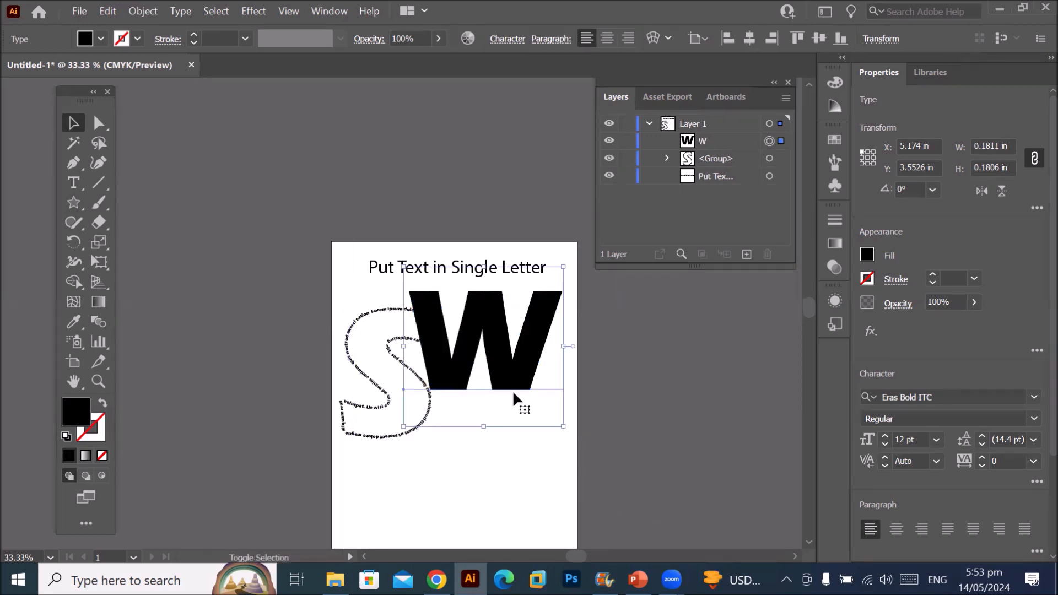
left_click_drag(502, 357, 529, 402)
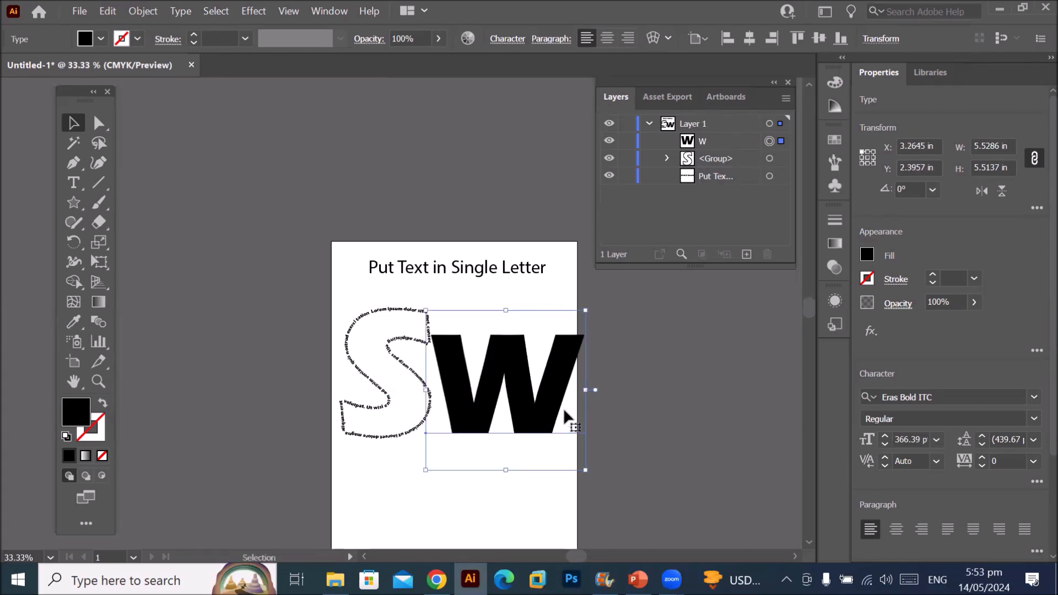
scroll(563, 408, "down", 1)
left_click_drag(443, 381, 417, 358)
left_click_drag(518, 405, 499, 392)
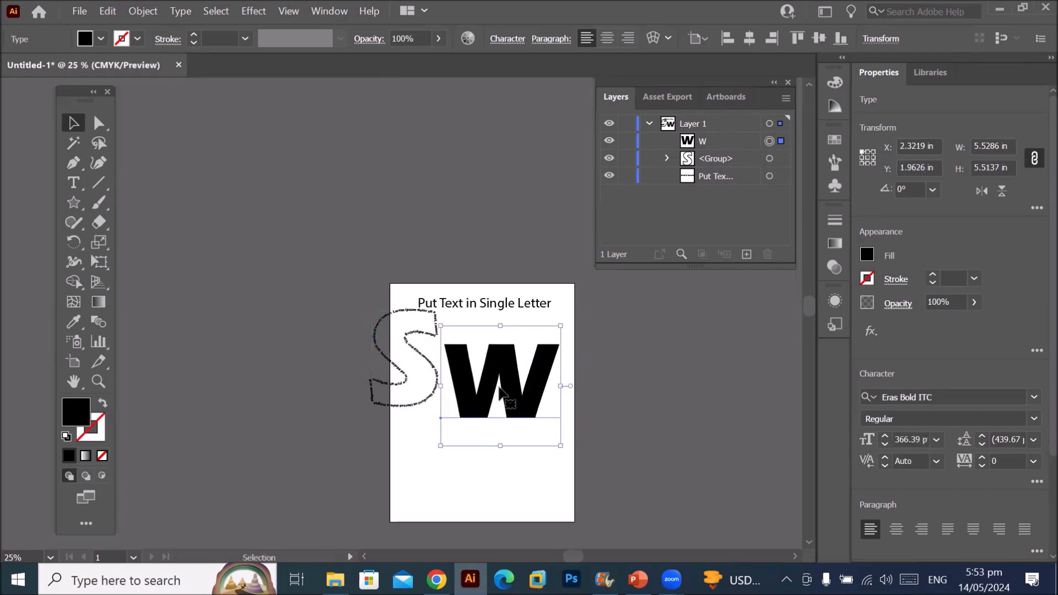
scroll(553, 378, "up", 1)
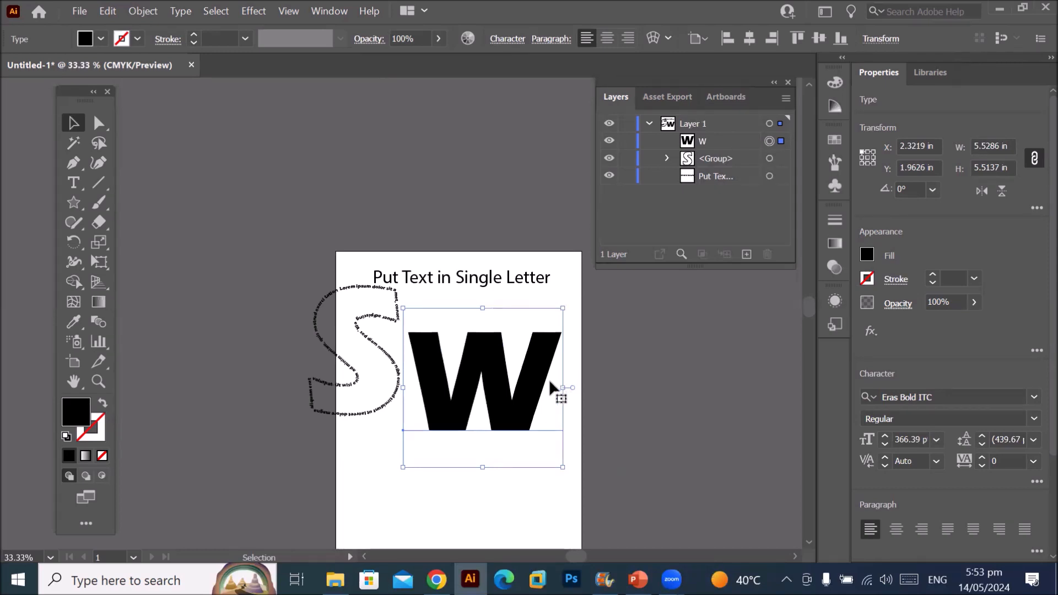
- Give the W the default white fill and 1 pt black stroke, and expand it with Object and Fill enabled
left_click(65, 438)
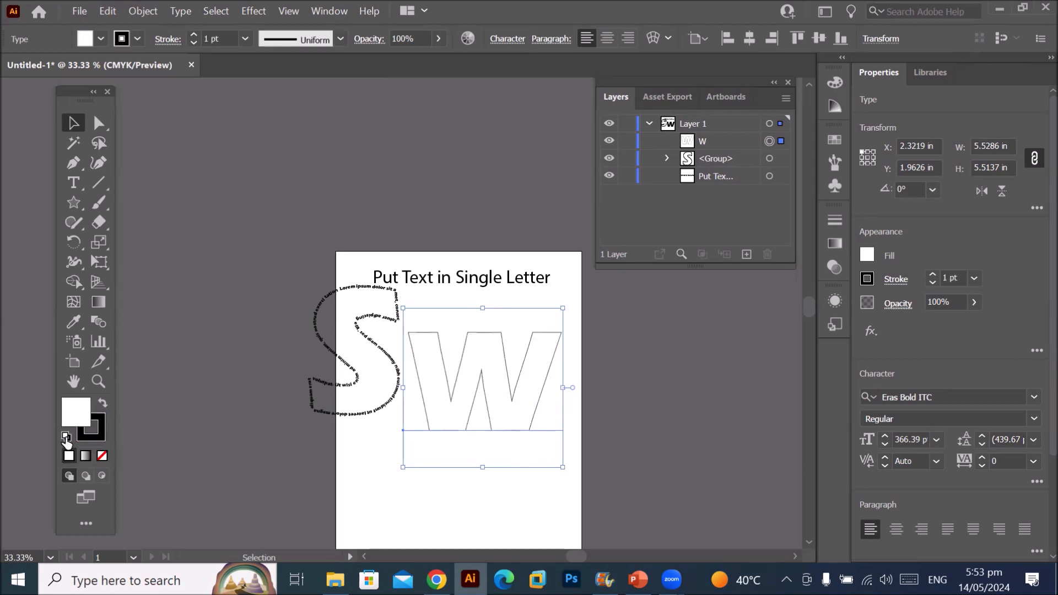
left_click(139, 14)
left_click(194, 187)
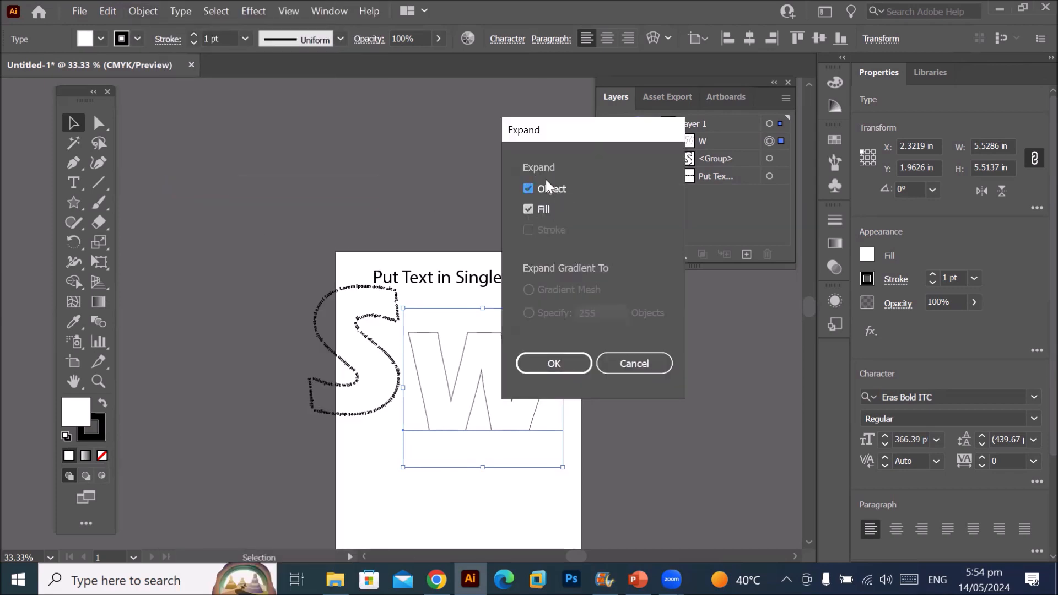
left_click(553, 363)
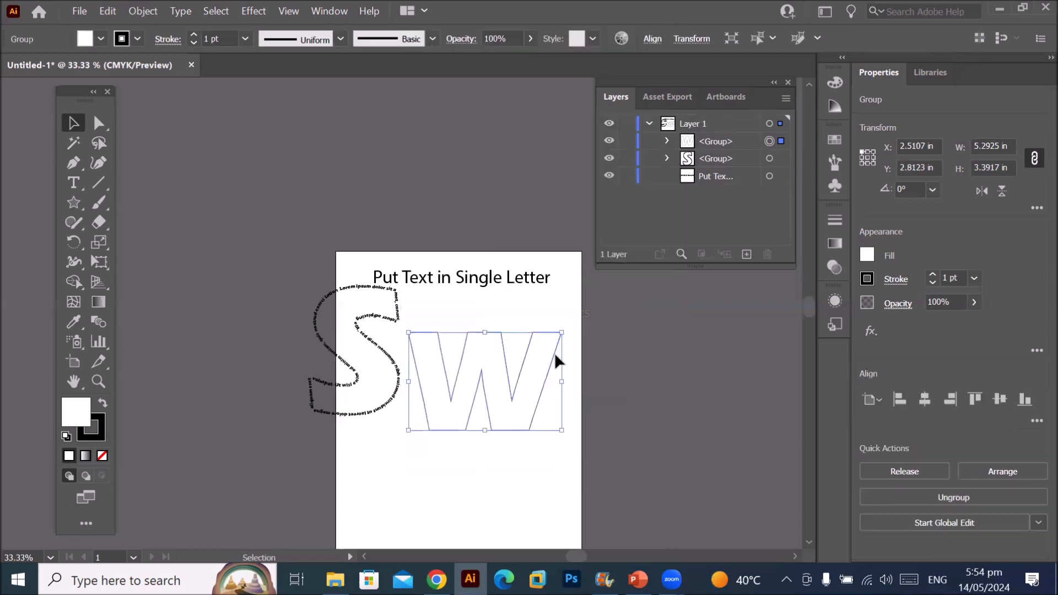
- Release the compound path of the expanded W
left_click(142, 11)
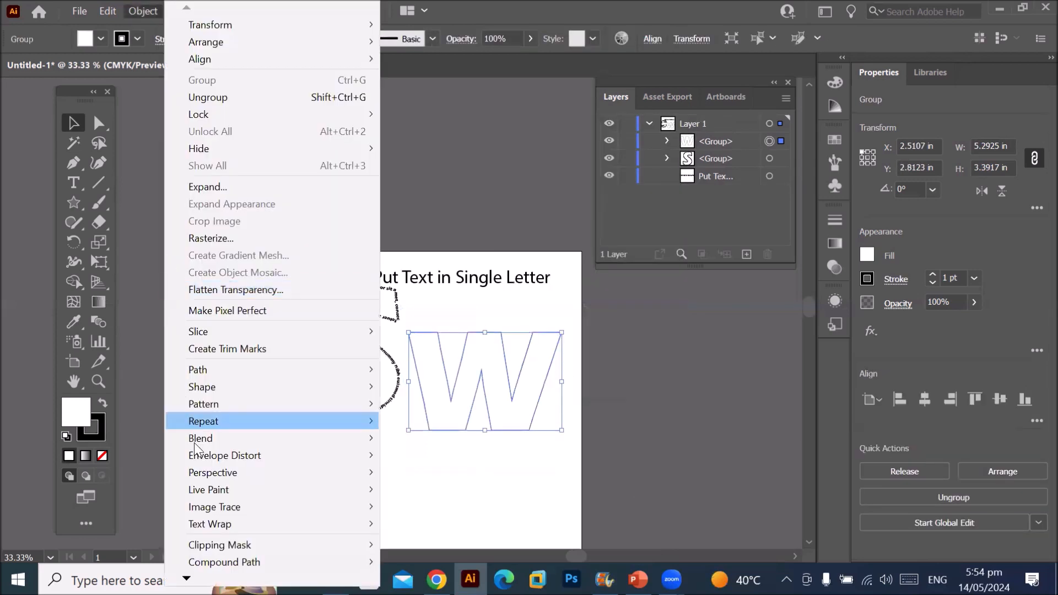
mouse_move(219, 563)
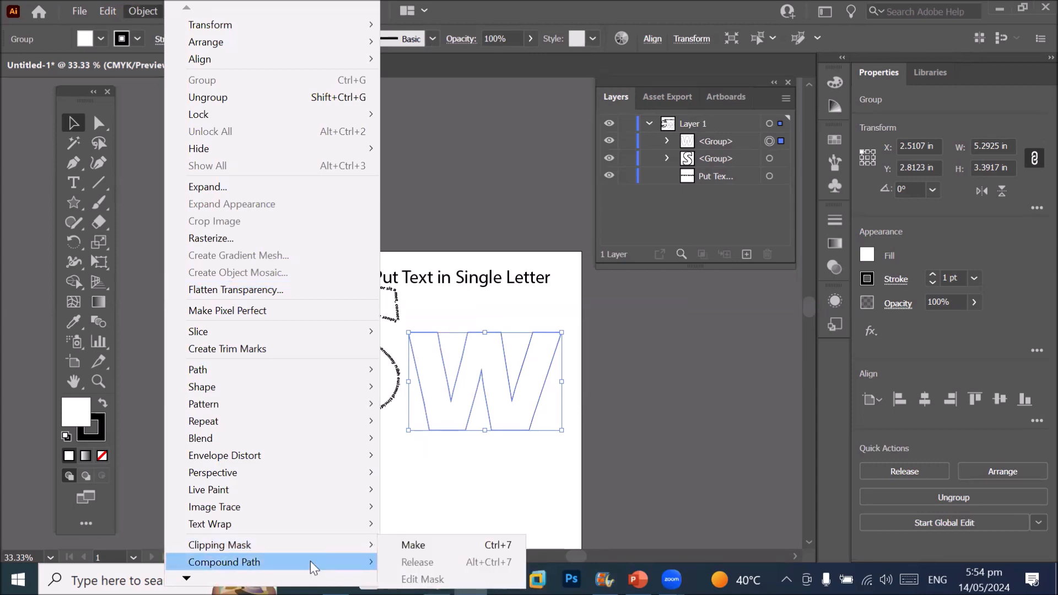
mouse_move(313, 567)
left_click(417, 580)
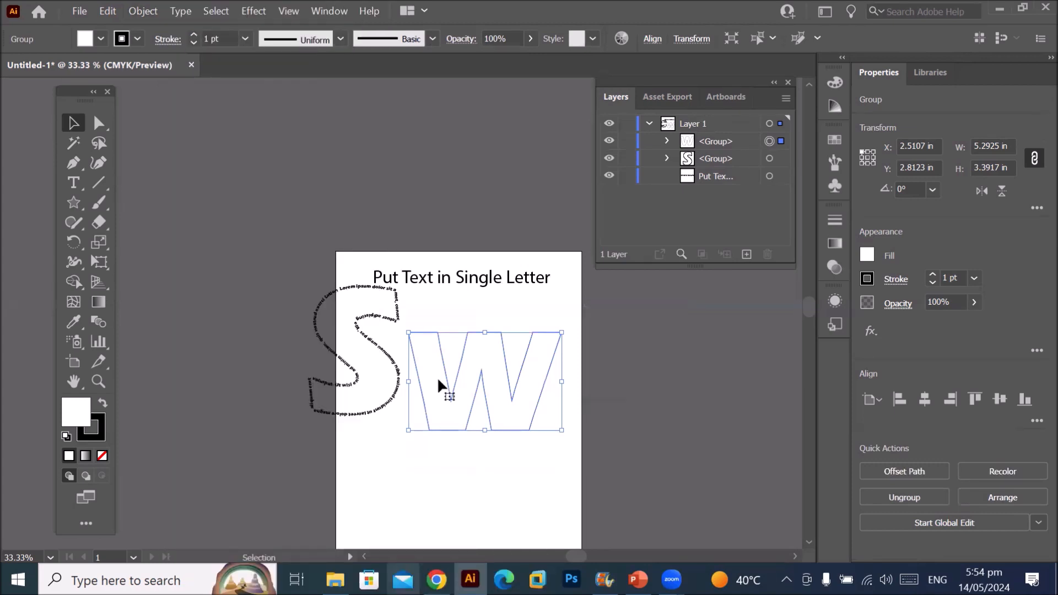
- Fill the W's outline with placeholder text using the Type Tool
left_click(74, 186)
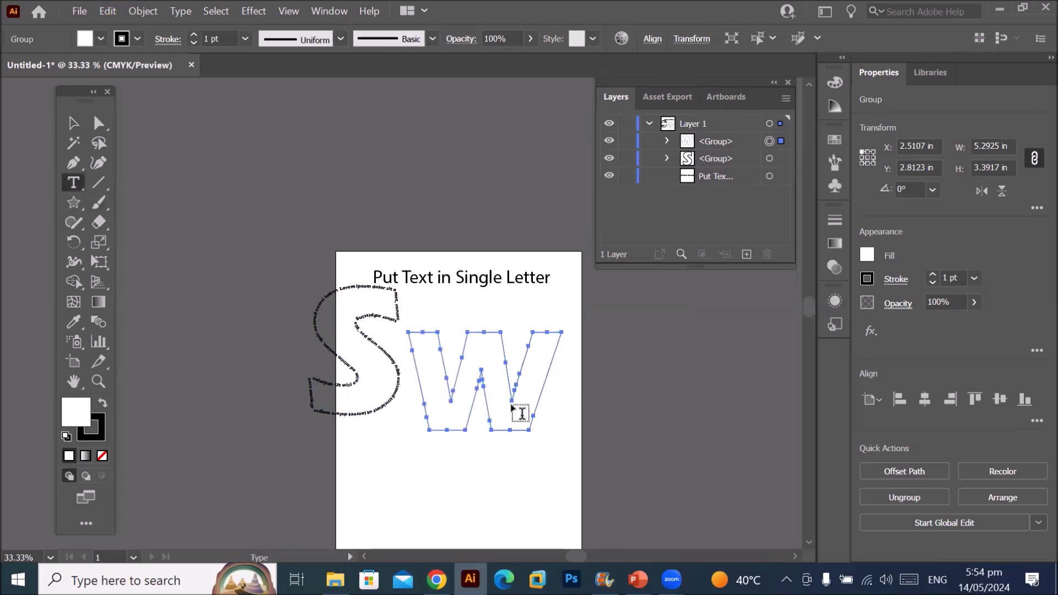
scroll(499, 400, "up", 3)
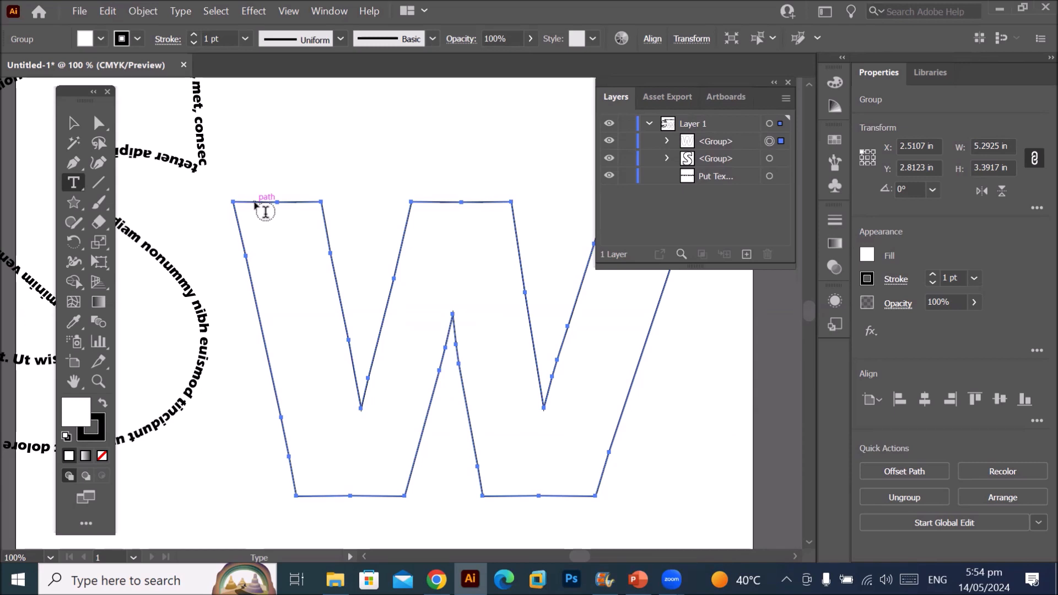
left_click(265, 212)
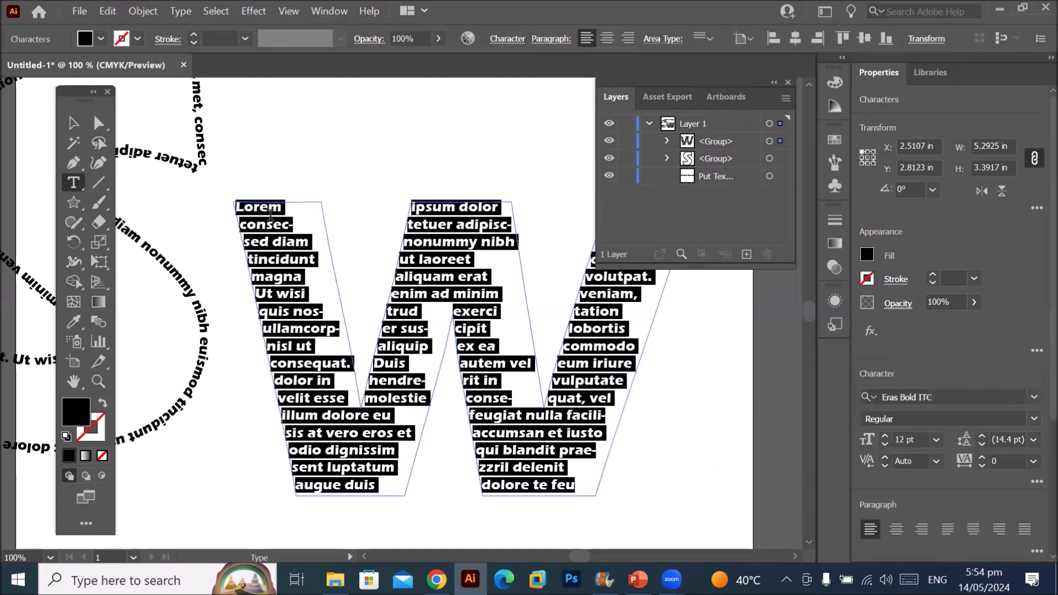
- Try center and right alignment on the W's text, restore left alignment, and check its character settings
left_click(607, 38)
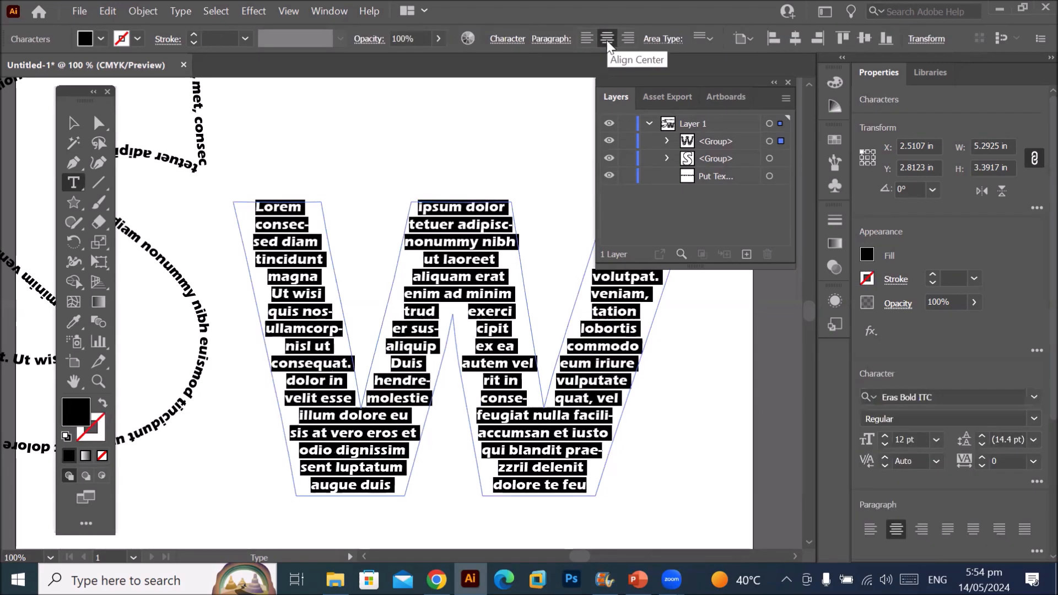
left_click(630, 41)
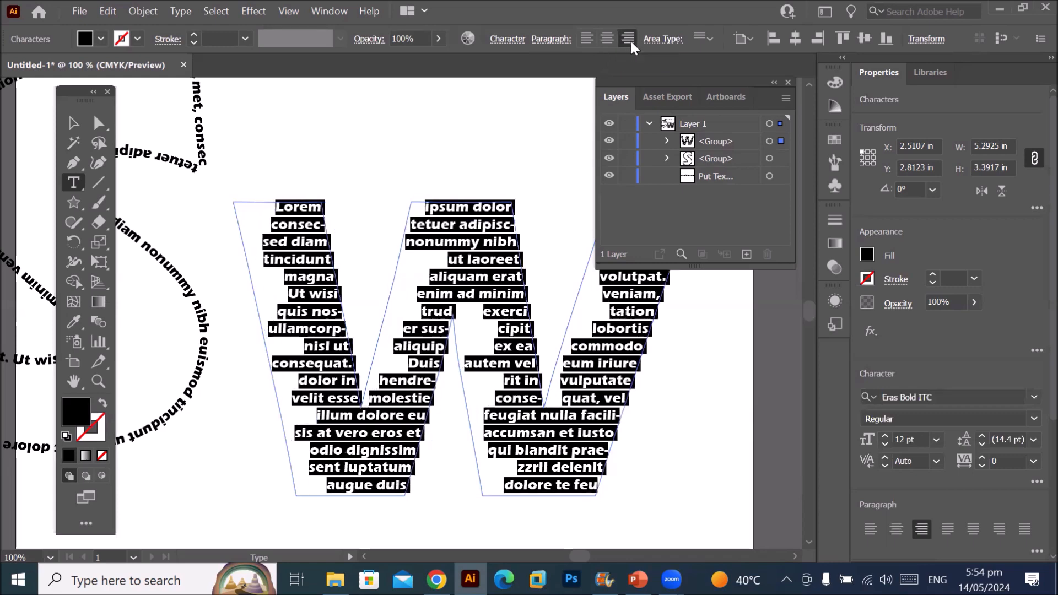
left_click(585, 39)
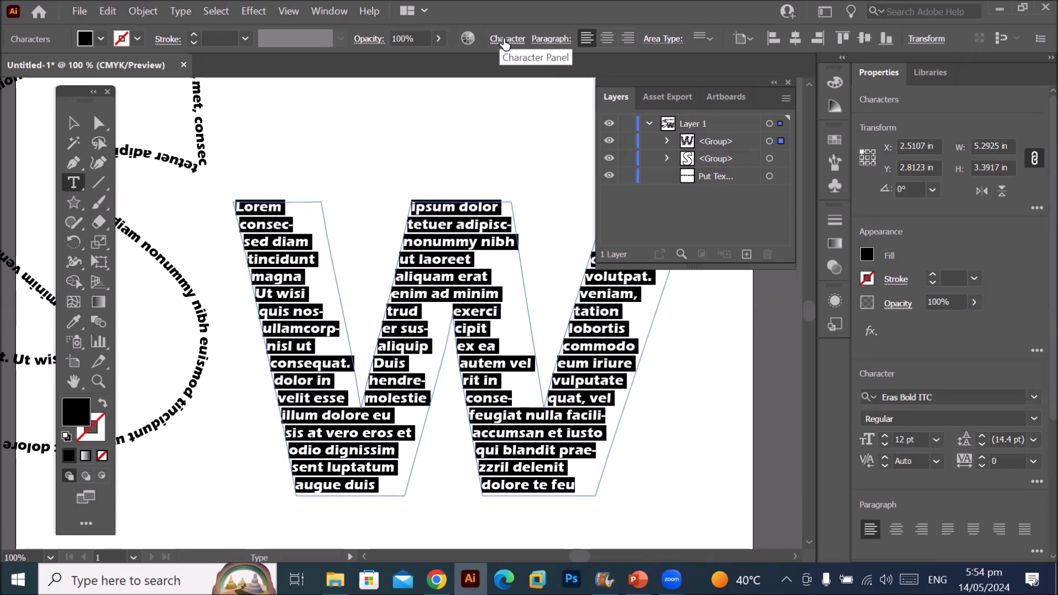
left_click(508, 39)
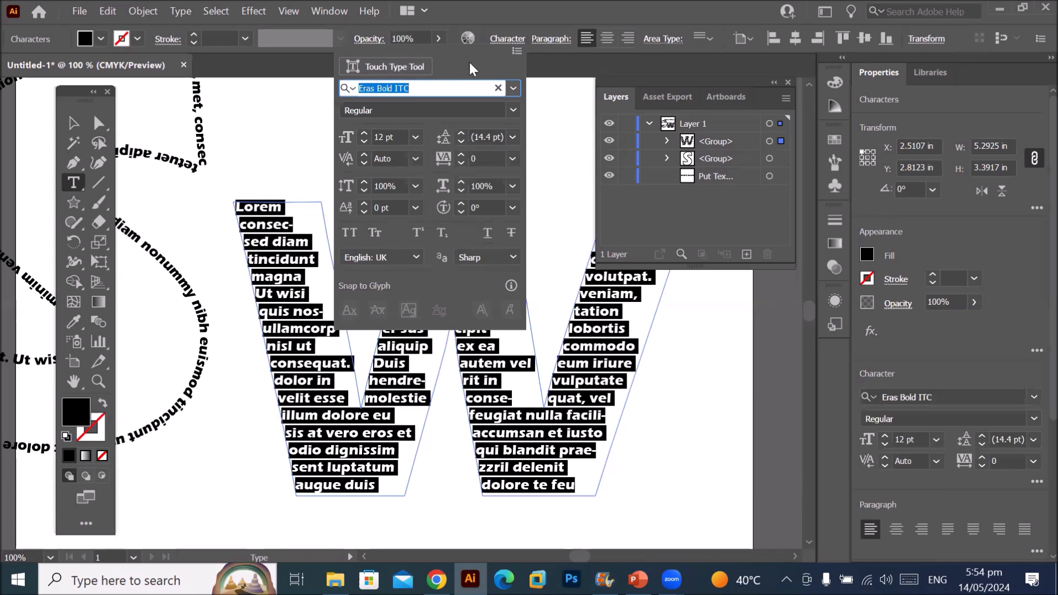
left_click(546, 42)
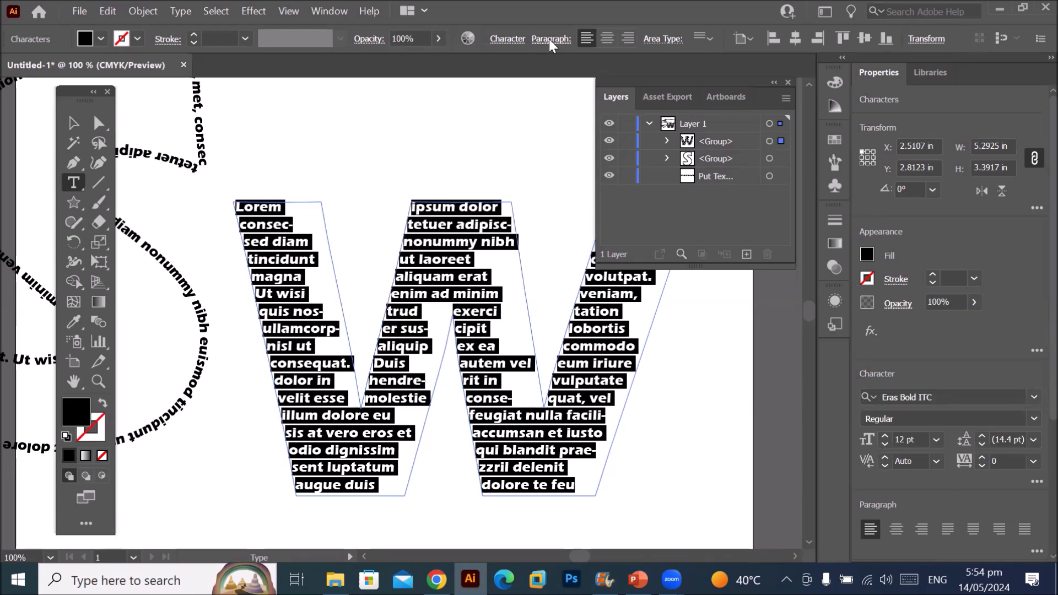
- Compare the justification options on the W's text, and settle on justify with last line aligned left
left_click(548, 39)
left_click(557, 67)
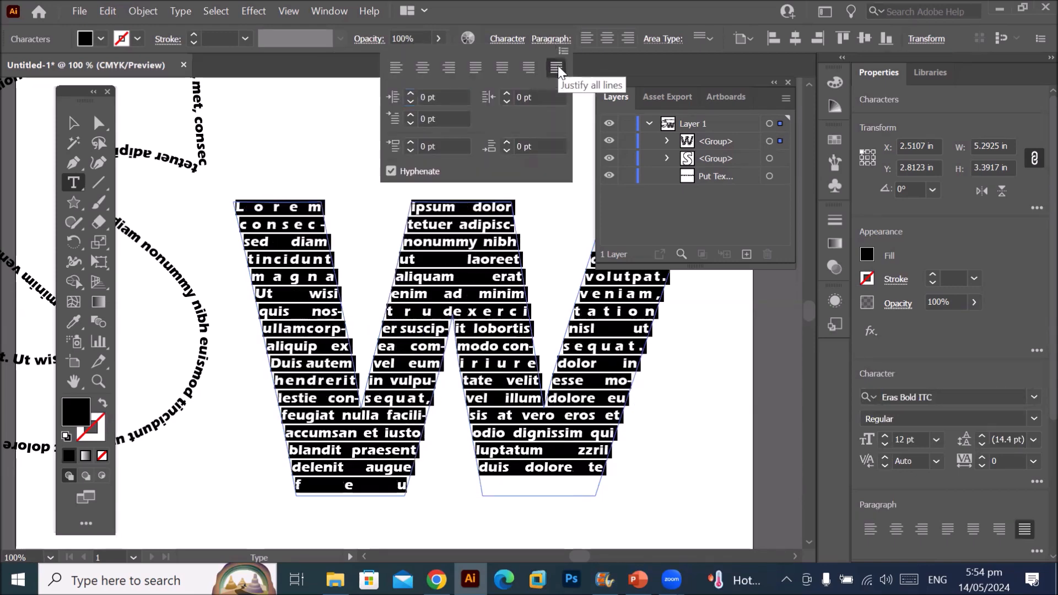
left_click(530, 66)
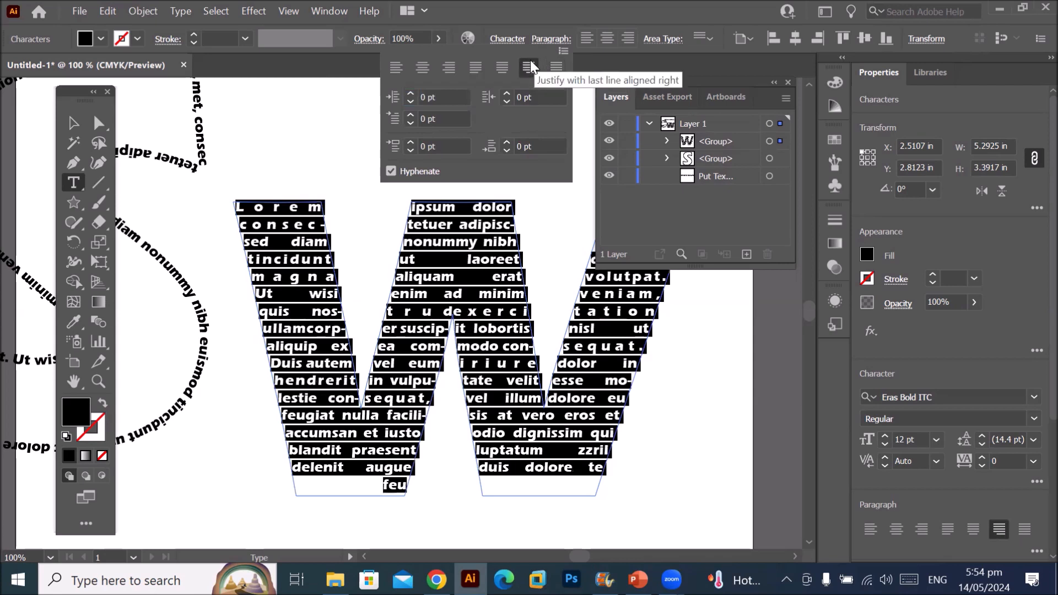
left_click(502, 65)
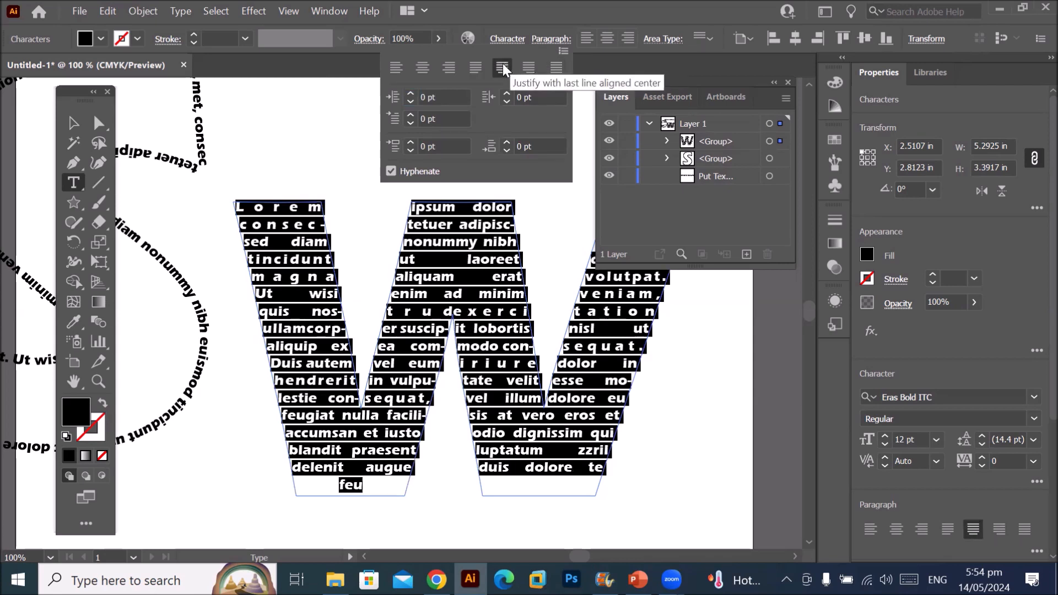
left_click(482, 71)
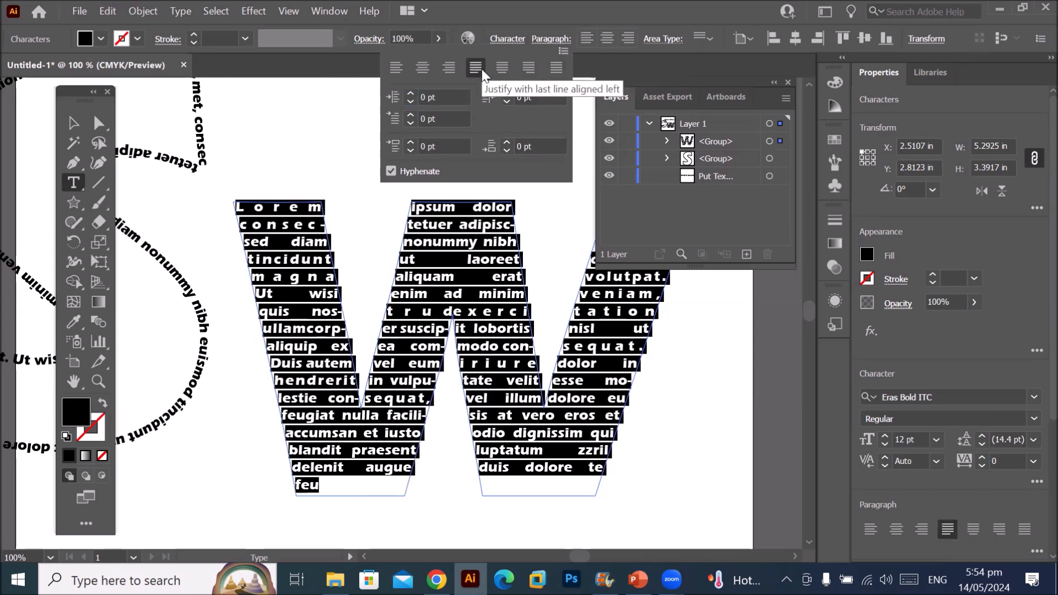
- Justify all lines of the W's text, including the last one, and deselect it
left_click(555, 68)
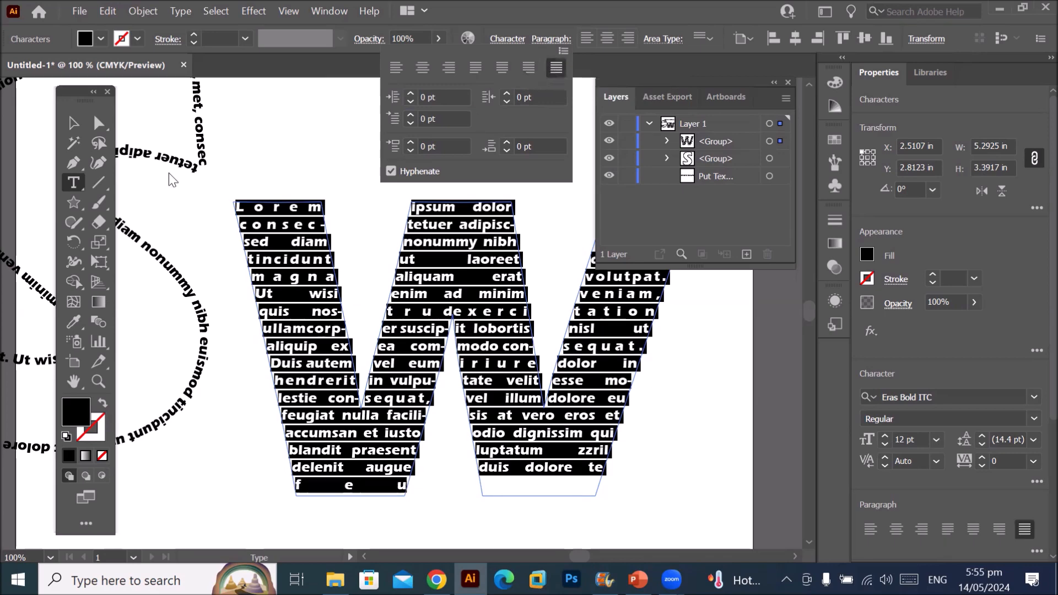
left_click(72, 127)
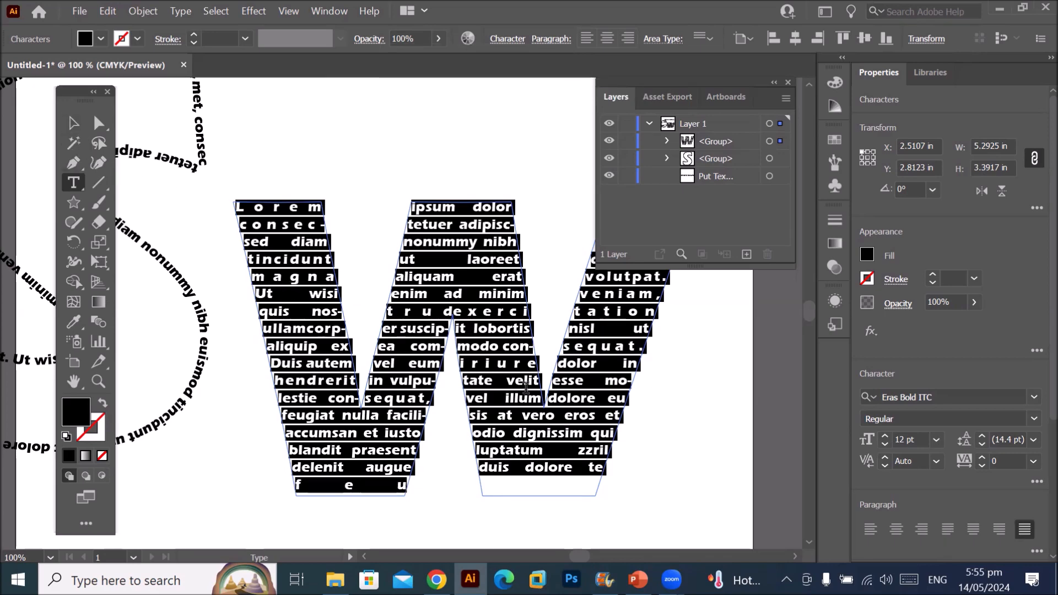
scroll(476, 364, "down", 2)
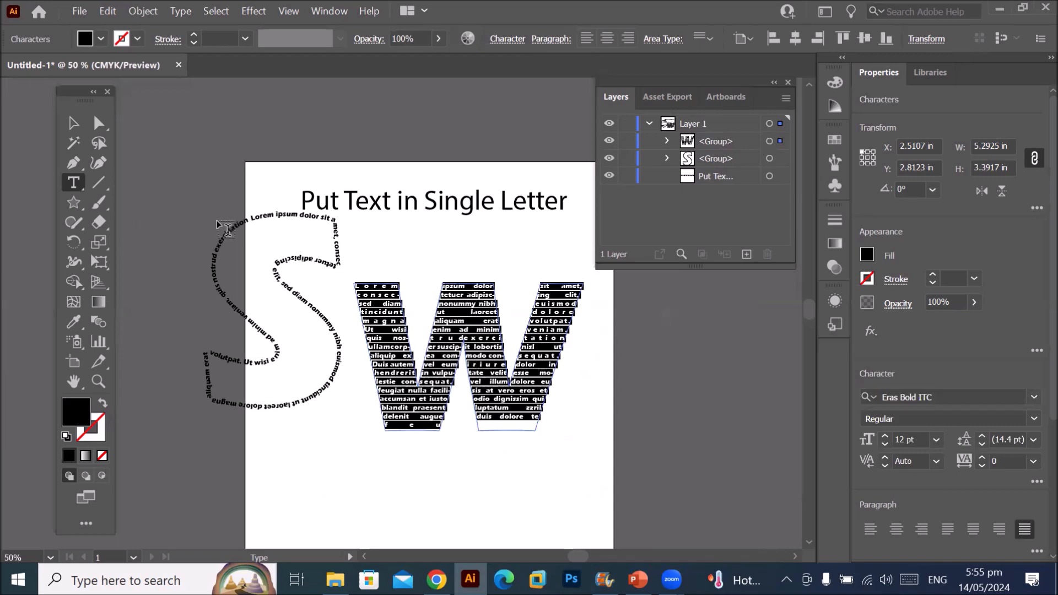
left_click(72, 125)
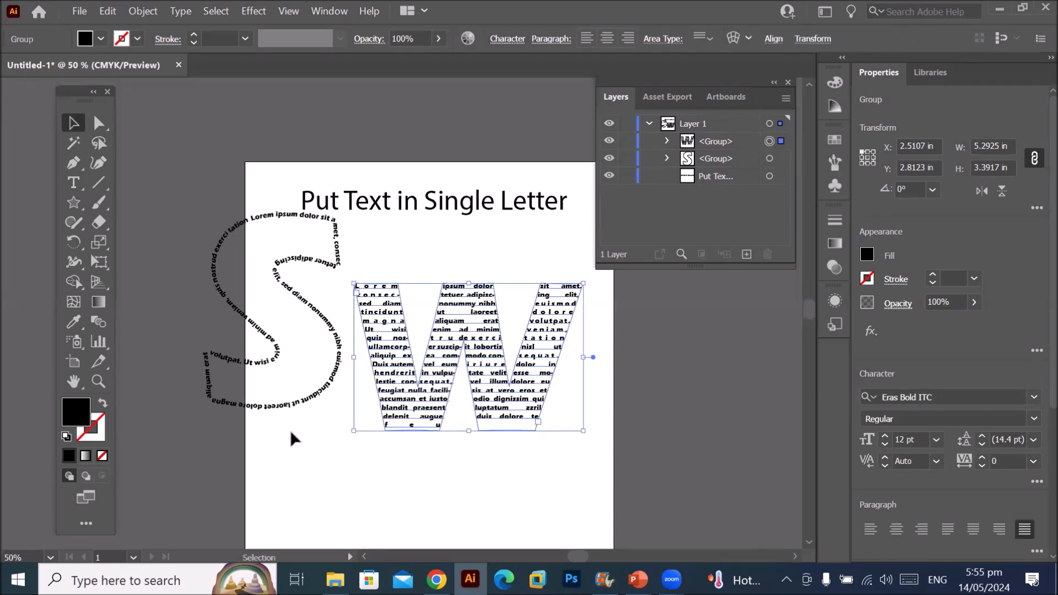
left_click(320, 443)
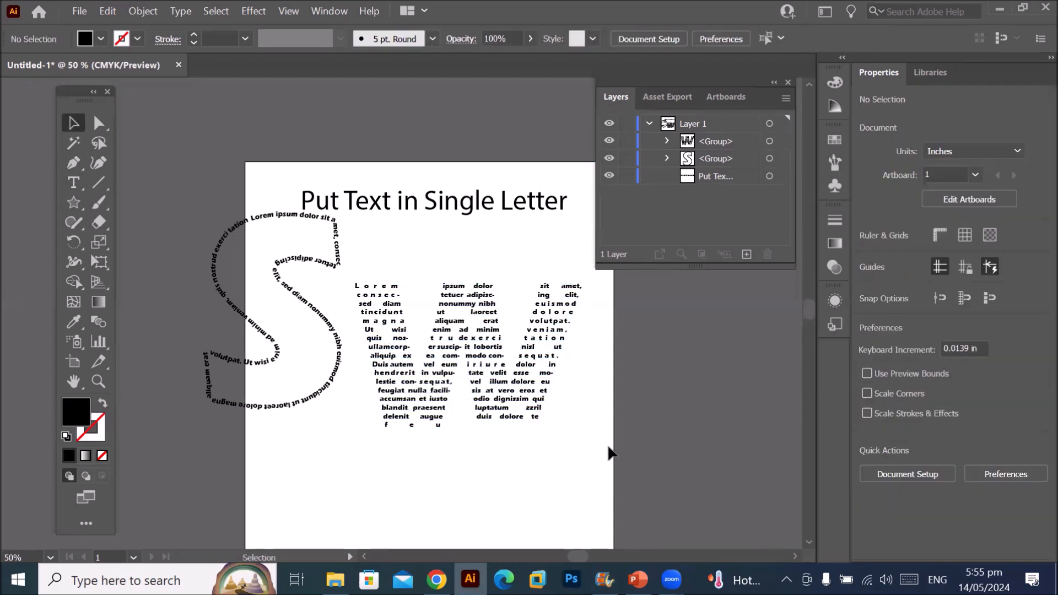
- Move the W to about X 3.39 in, Y 1.74 in, and the S to X 0 in, Y 1.44 in
scroll(612, 457, "up", 1)
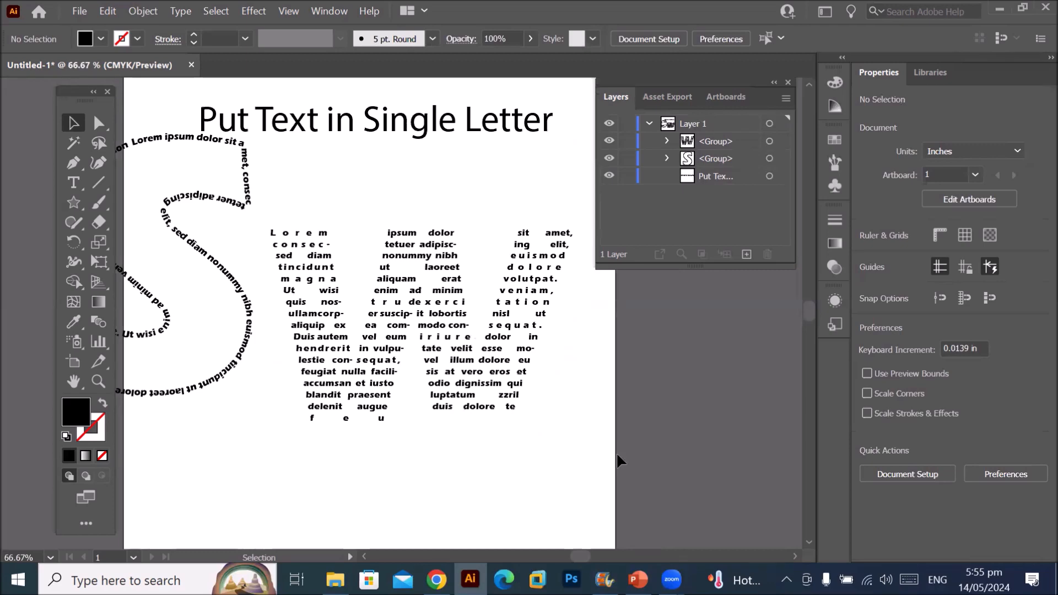
scroll(613, 443, "down", 2)
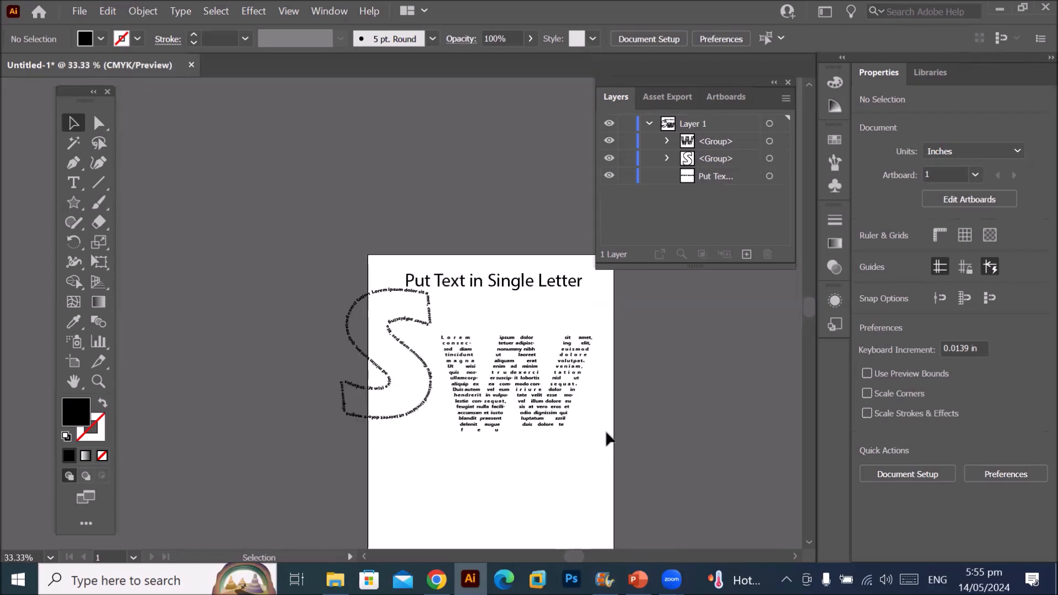
left_click_drag(533, 396, 559, 364)
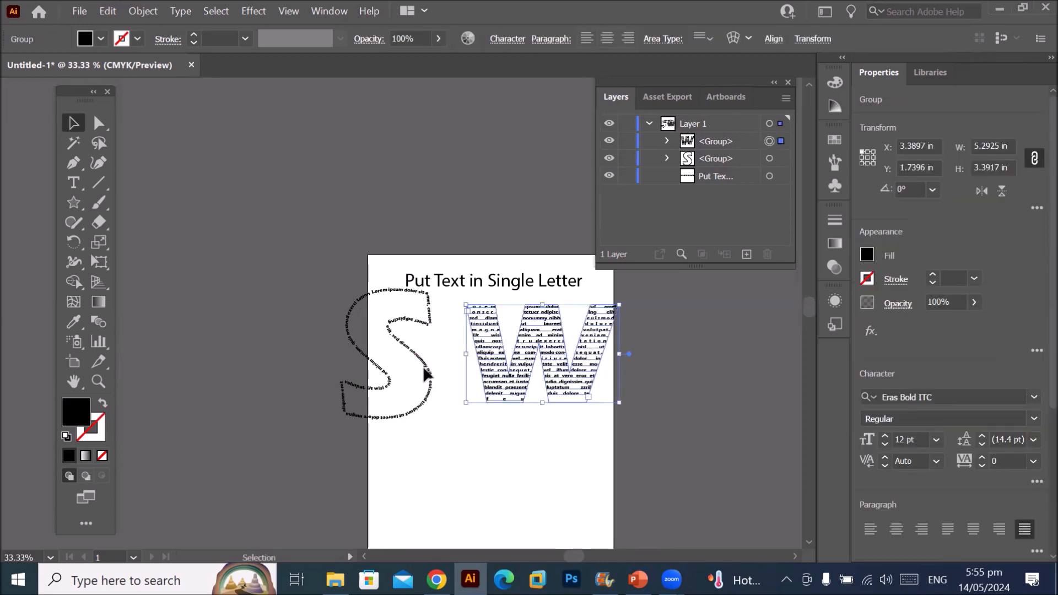
left_click_drag(429, 368, 454, 368)
scroll(393, 312, "up", 3)
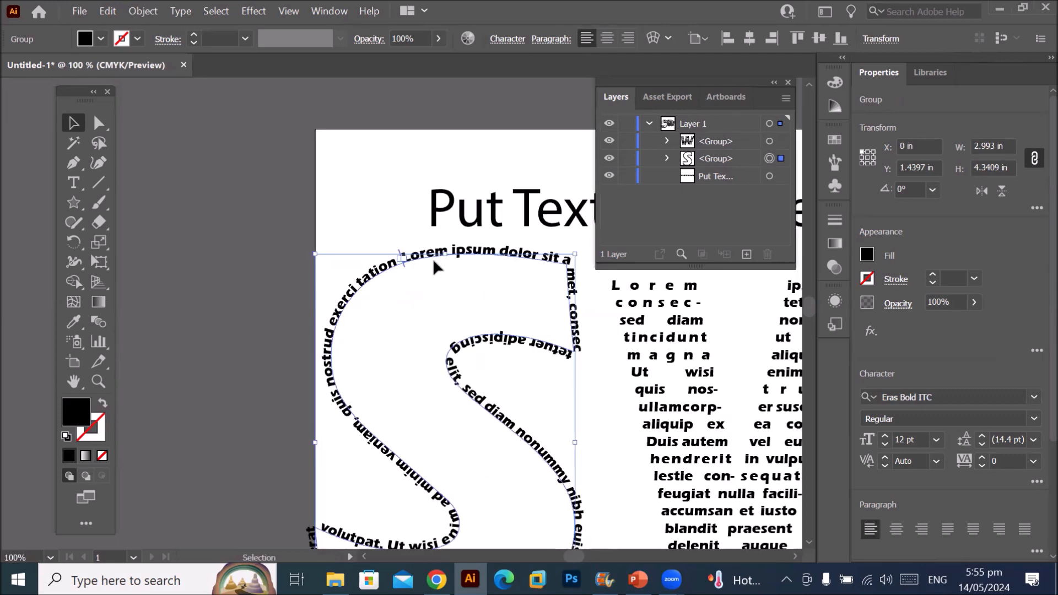
scroll(432, 259, "down", 2)
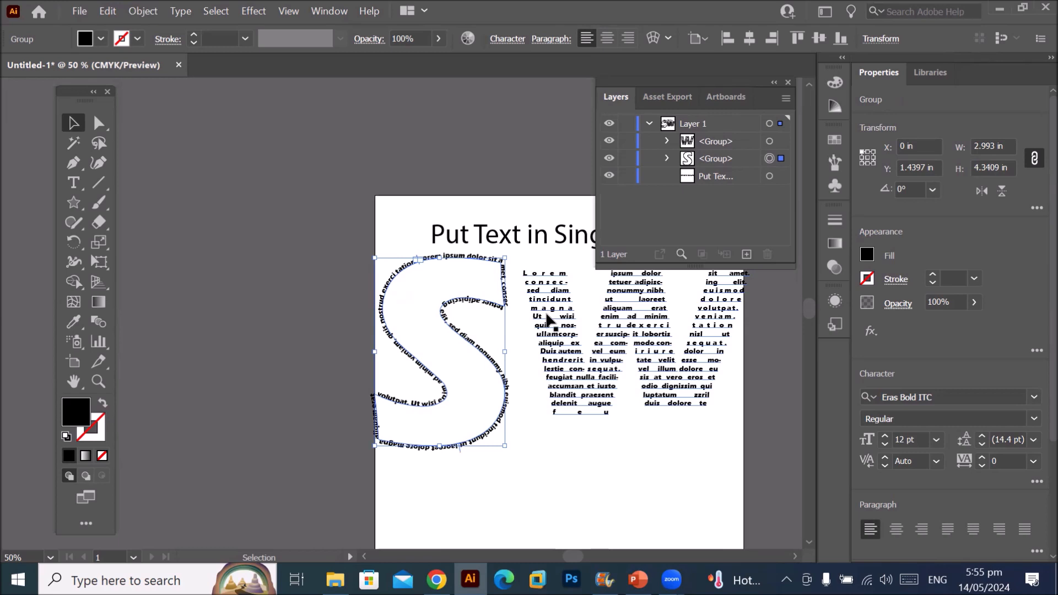
scroll(546, 318, "down", 2)
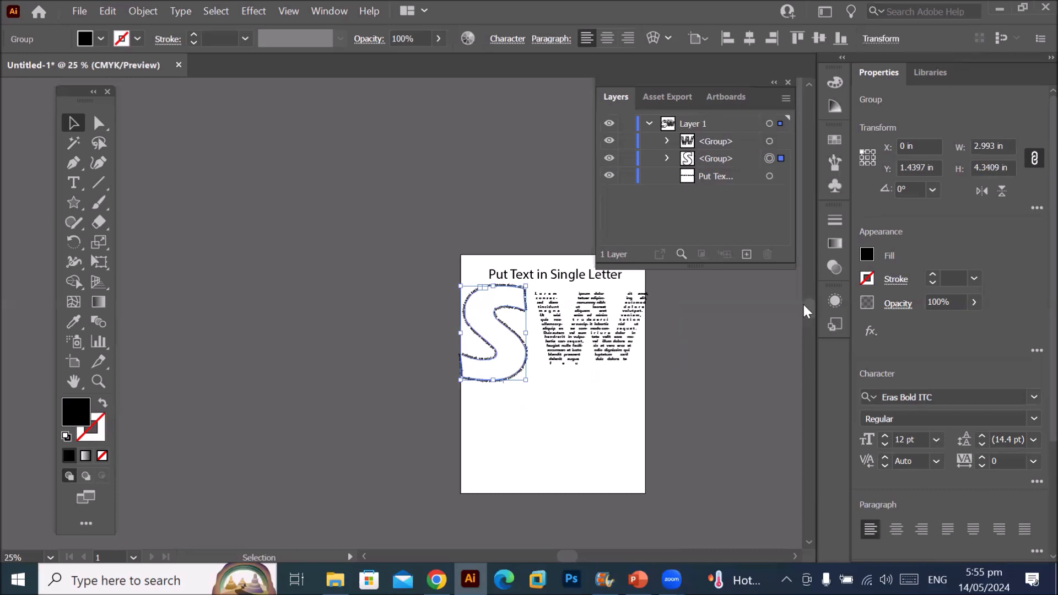
scroll(808, 305, "down", 2)
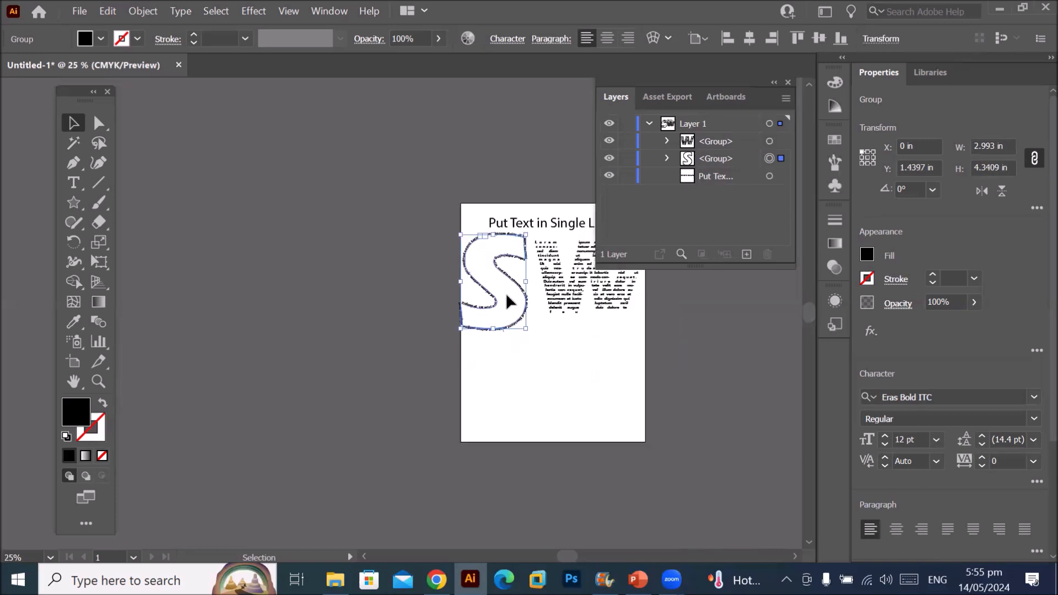
- Color the word "enim" in the W's text red using the Type Tool
left_click_drag(74, 181, 133, 225)
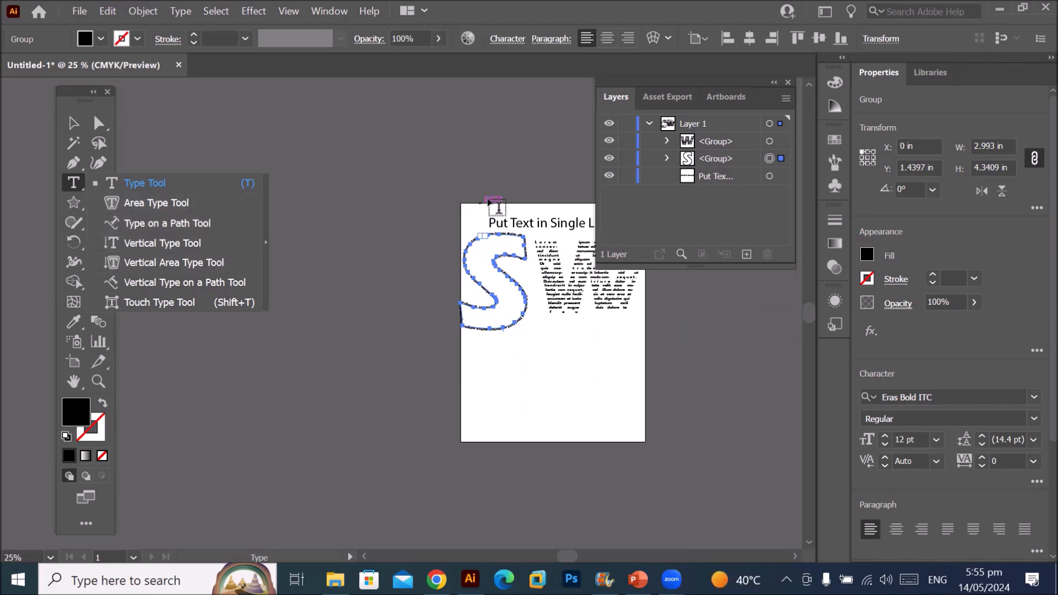
scroll(510, 205, "up", 2)
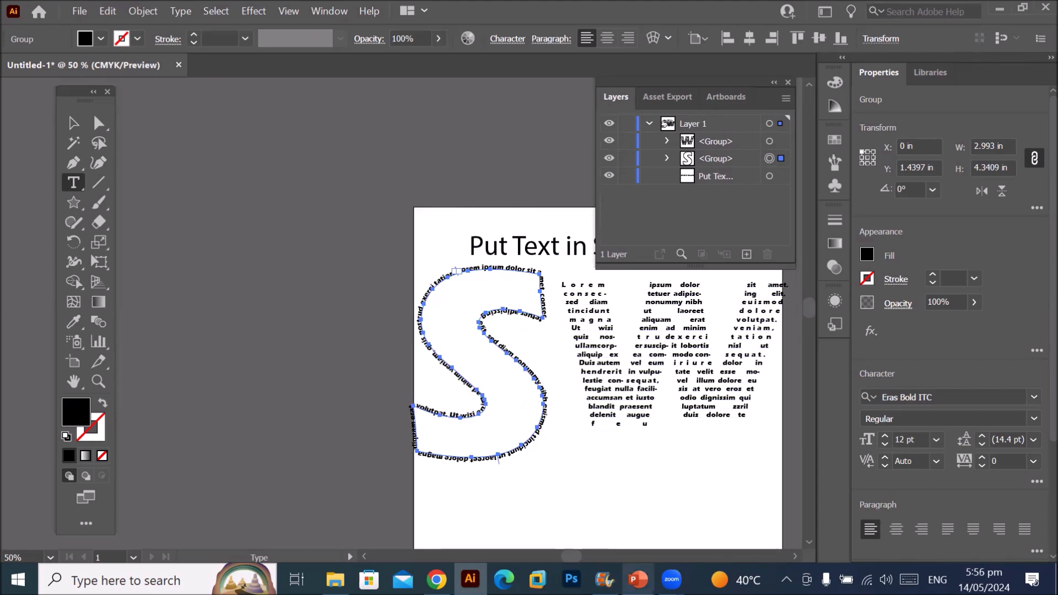
left_click(638, 579)
key("alt+Tab")
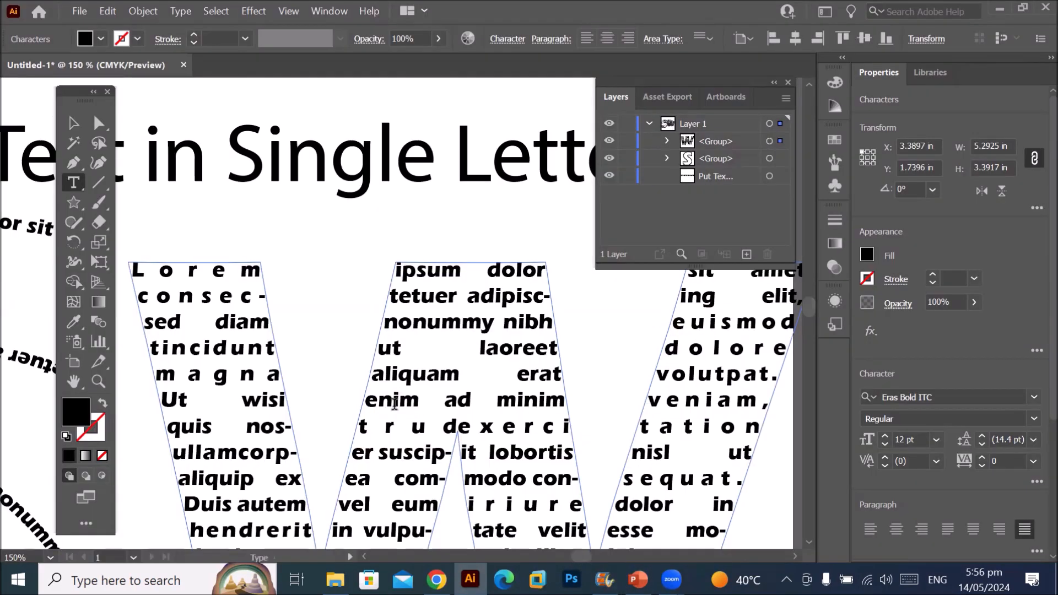
double_click(395, 401)
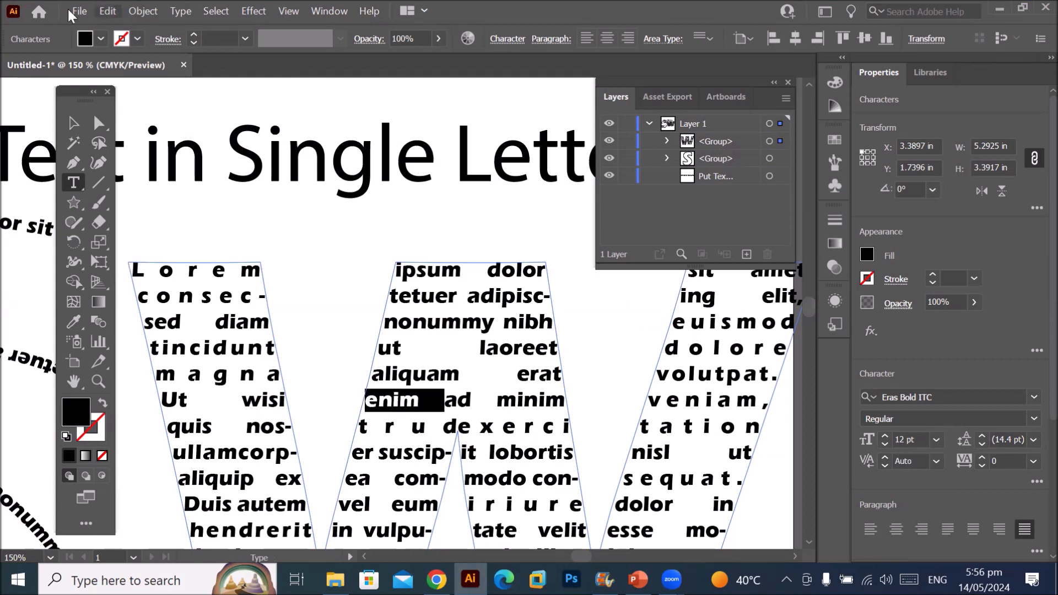
left_click(101, 39)
left_click(57, 67)
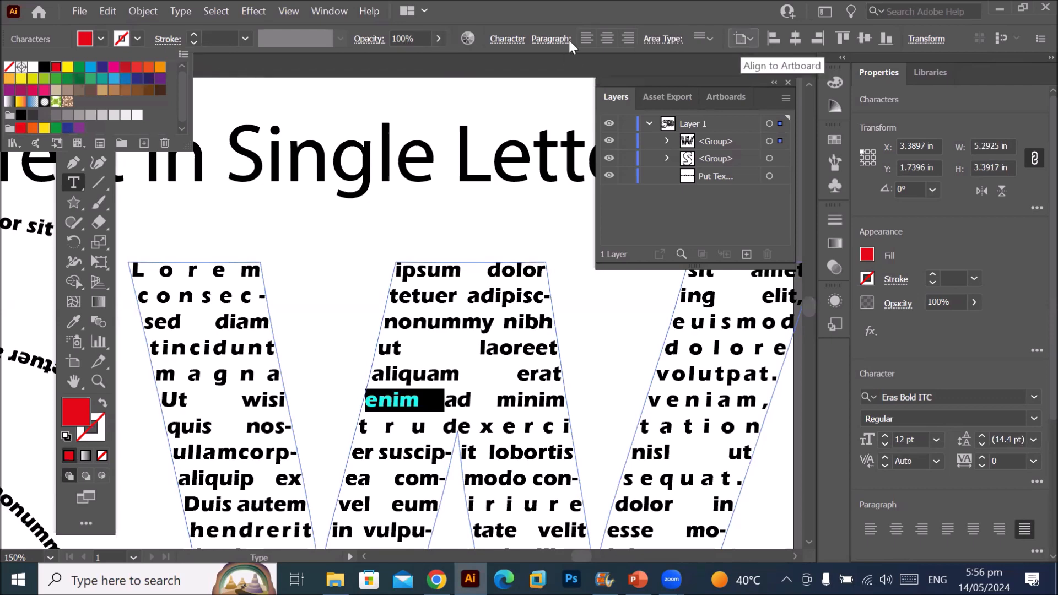
- Set the leading of the word "enim" to 23 pt
left_click(511, 43)
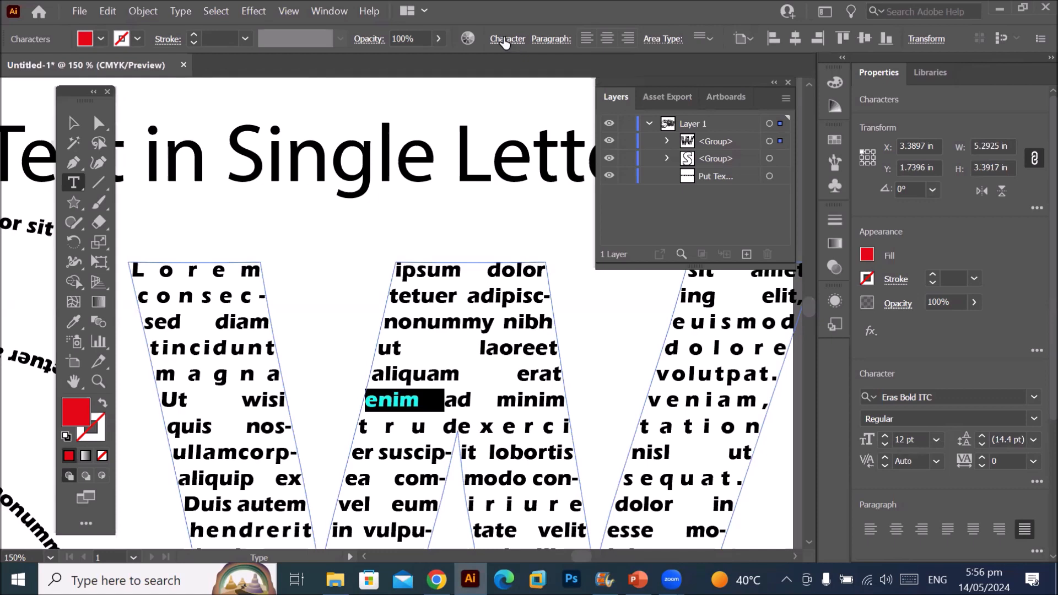
left_click(504, 38)
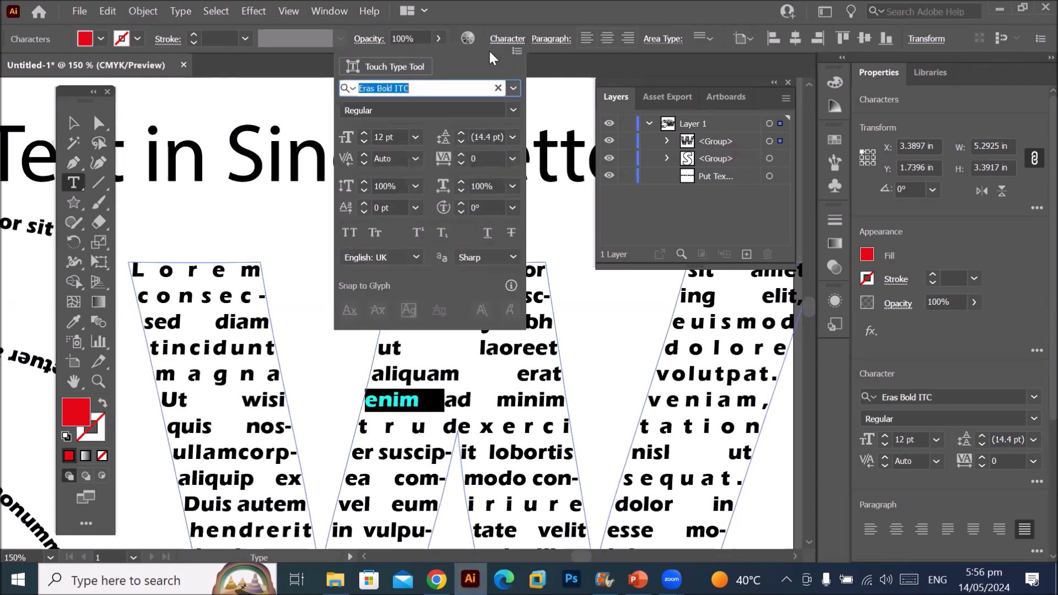
left_click(461, 133)
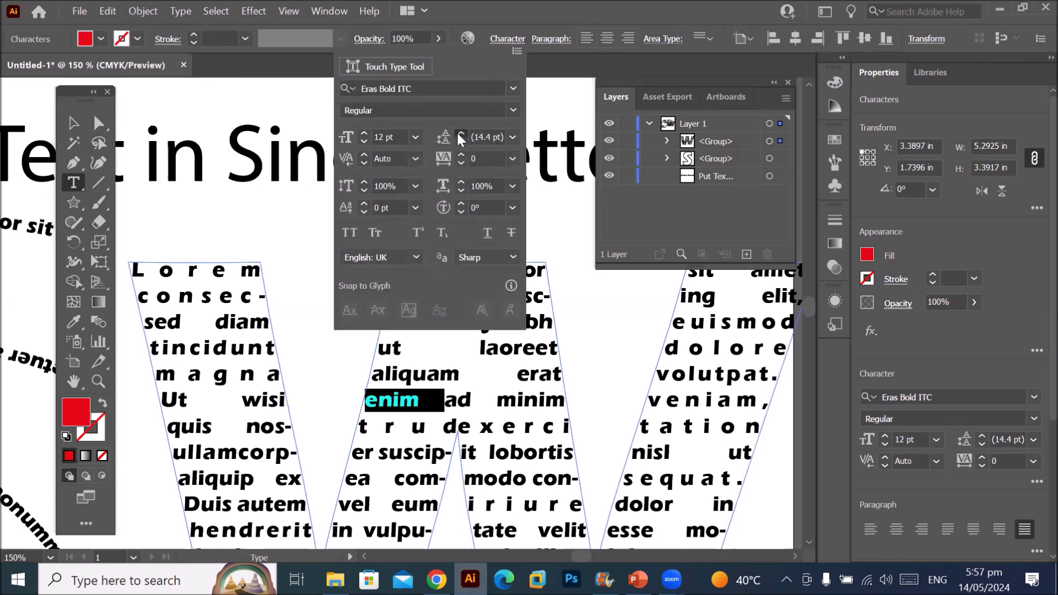
left_click(461, 134)
left_click(461, 134)
left_click(460, 133)
left_click(461, 133)
left_click(461, 133)
left_click(461, 133)
left_click(461, 133)
left_click(460, 134)
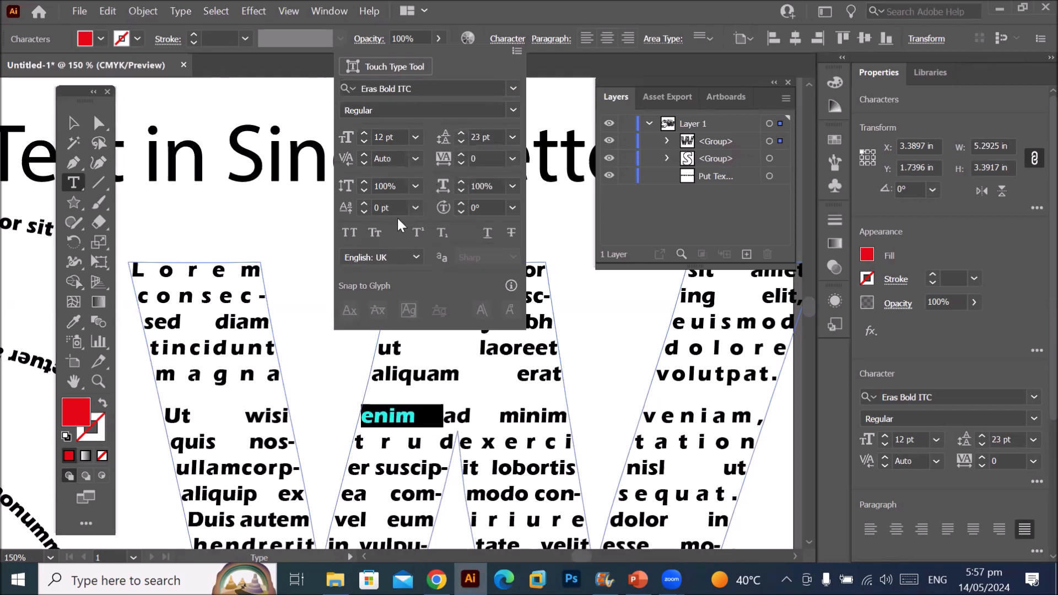
- Rotate the characters of the word "enim" by 23°
left_click(460, 202)
left_click(461, 203)
left_click(461, 203)
left_click(460, 202)
left_click(461, 203)
left_click(461, 203)
left_click(460, 203)
left_click(461, 203)
left_click(461, 202)
left_click(460, 203)
left_click(461, 203)
left_click(461, 203)
left_click(460, 202)
left_click(461, 203)
left_click(461, 203)
left_click(461, 203)
left_click(460, 203)
left_click(461, 203)
left_click(461, 203)
left_click(461, 202)
left_click(461, 203)
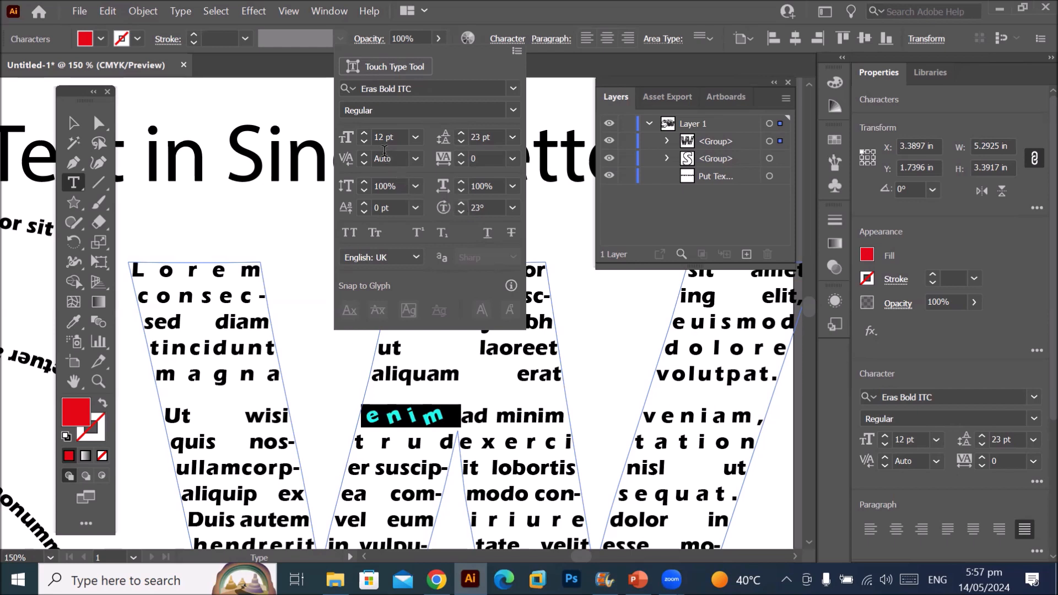
- Enlarge the word "enim" to 22 pt and clear the text selection
left_click(365, 132)
left_click(364, 132)
left_click(365, 132)
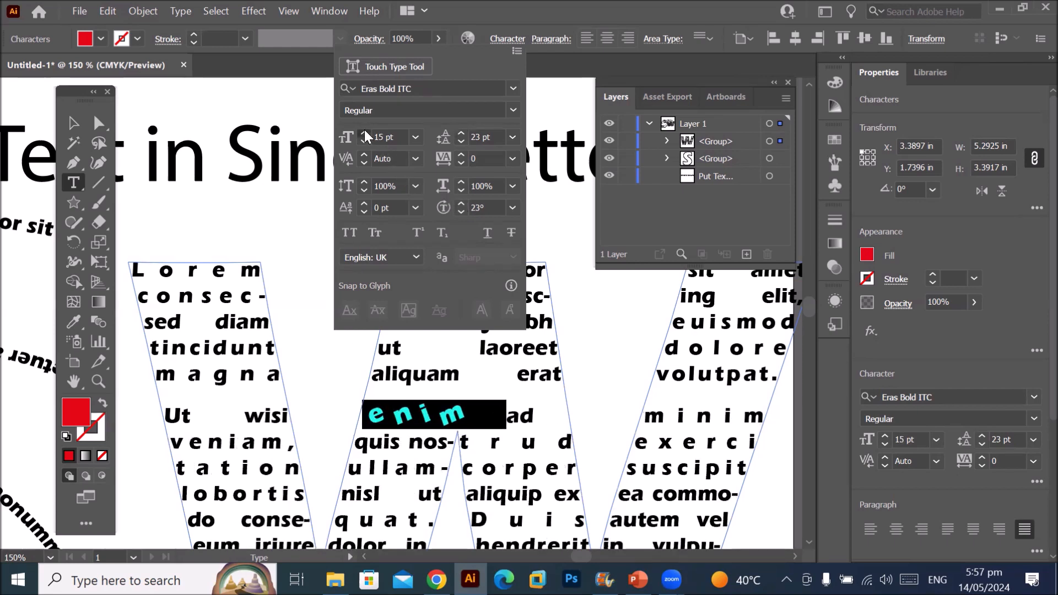
left_click(365, 132)
left_click(364, 133)
left_click(364, 133)
left_click(365, 133)
left_click(365, 132)
left_click(364, 132)
left_click(365, 133)
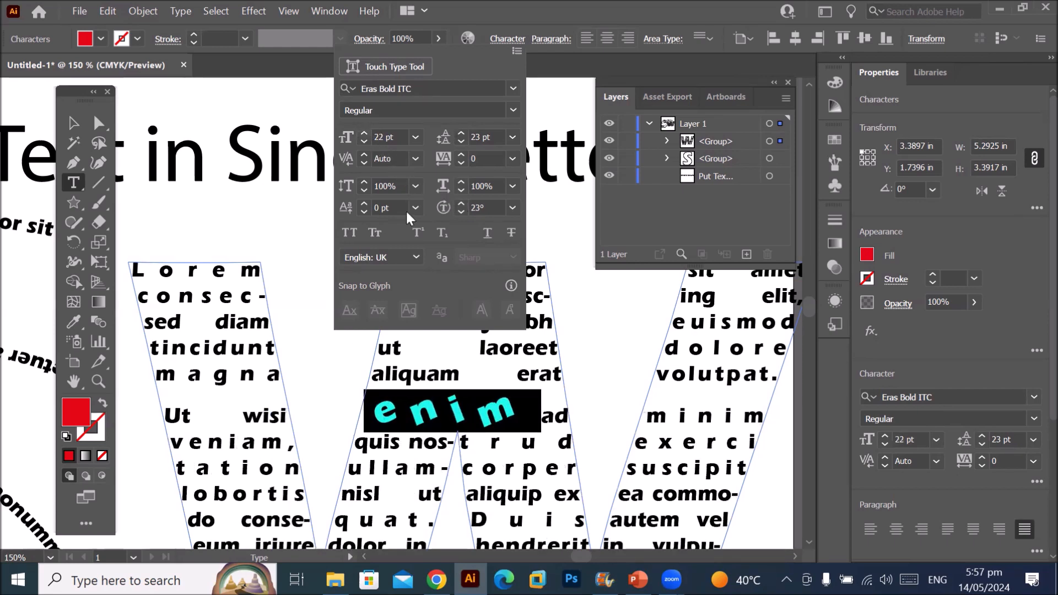
left_click(497, 456)
triple_click(501, 466)
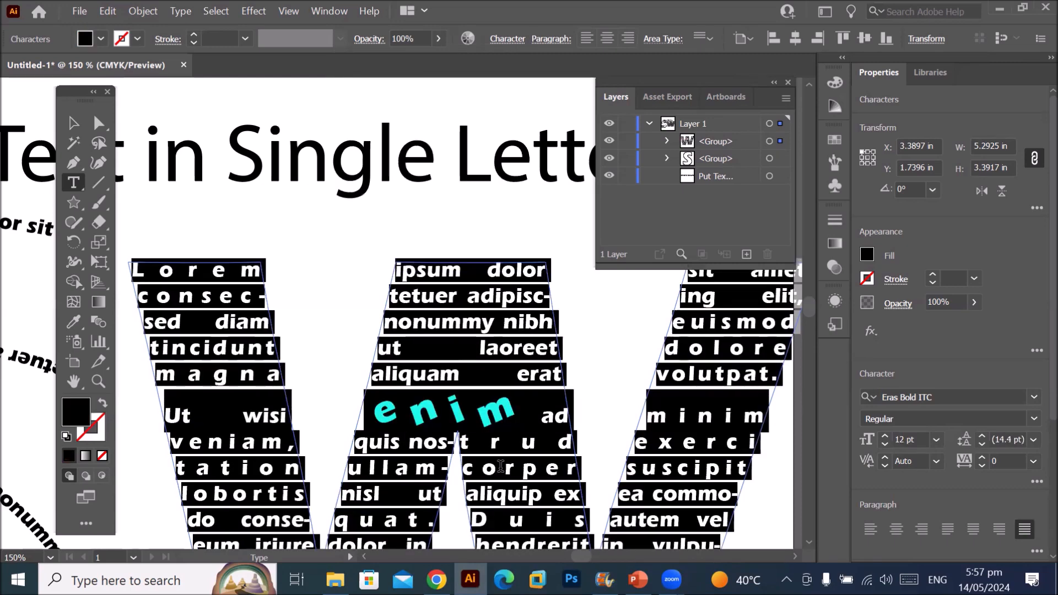
left_click(503, 468)
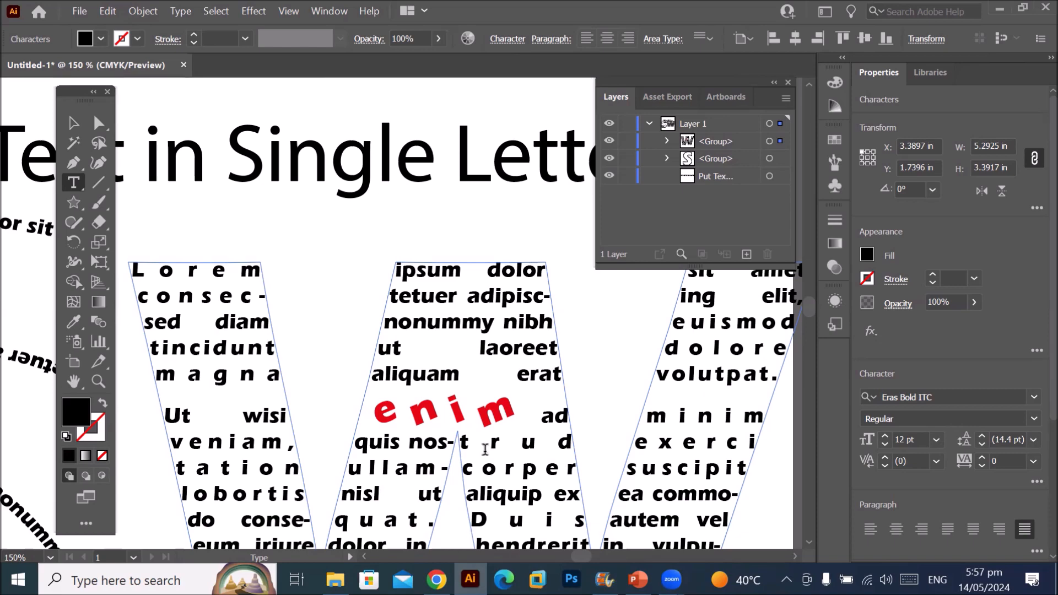
key("ctrl+minus")
key("ctrl+minus")
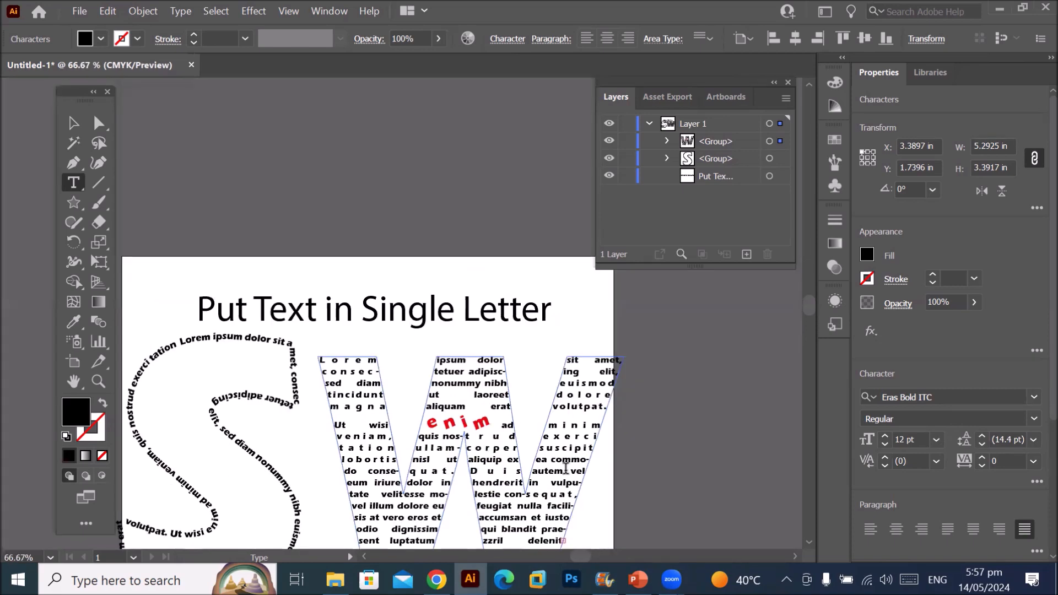
key("alt+Down")
key("alt+Down")
key("alt+Down")
key("alt+Down")
key("alt+Up")
key("alt+Up")
key("alt+Up")
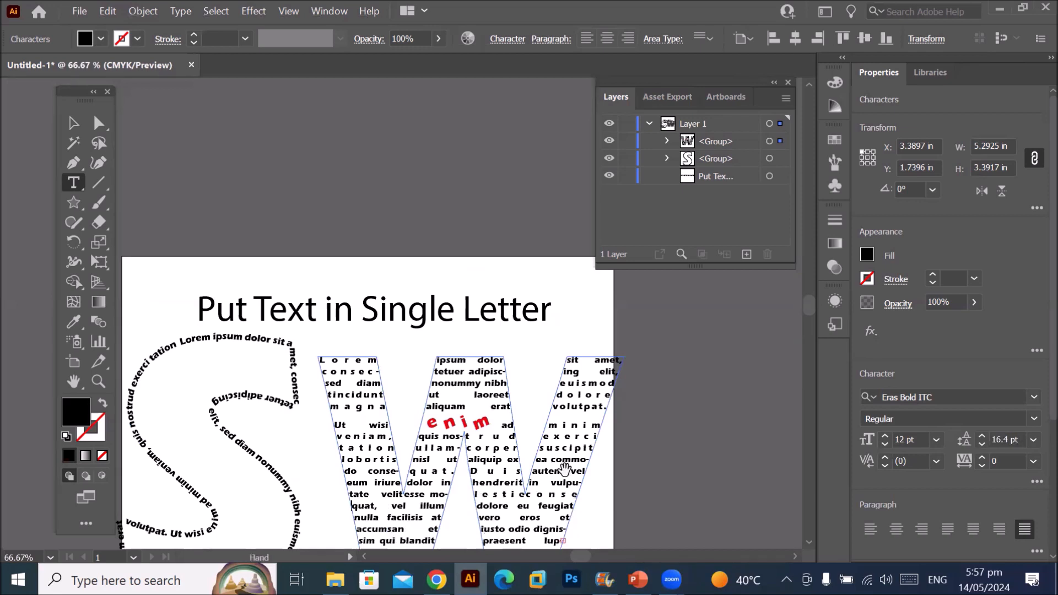
key("alt+Down")
key("alt+Down")
key("alt+Down")
key("alt+Down")
scroll(417, 488, "up", 2)
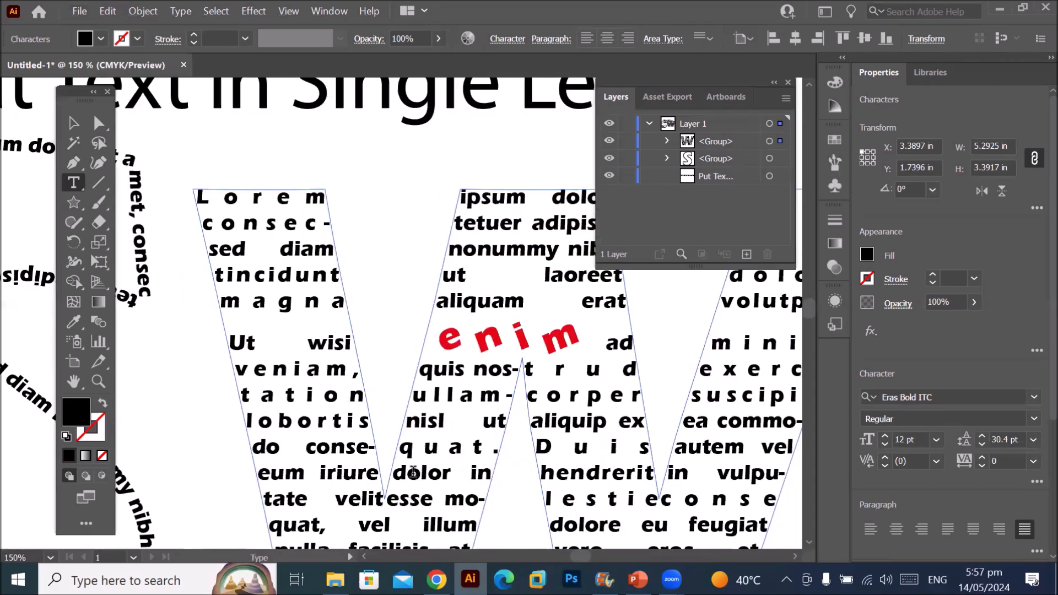
- Give the text "eum iriure dolor i" in the W a red fill and a 0.25 pt black stroke
double_click(413, 473)
left_click(409, 472)
left_click_drag(259, 473, 477, 478)
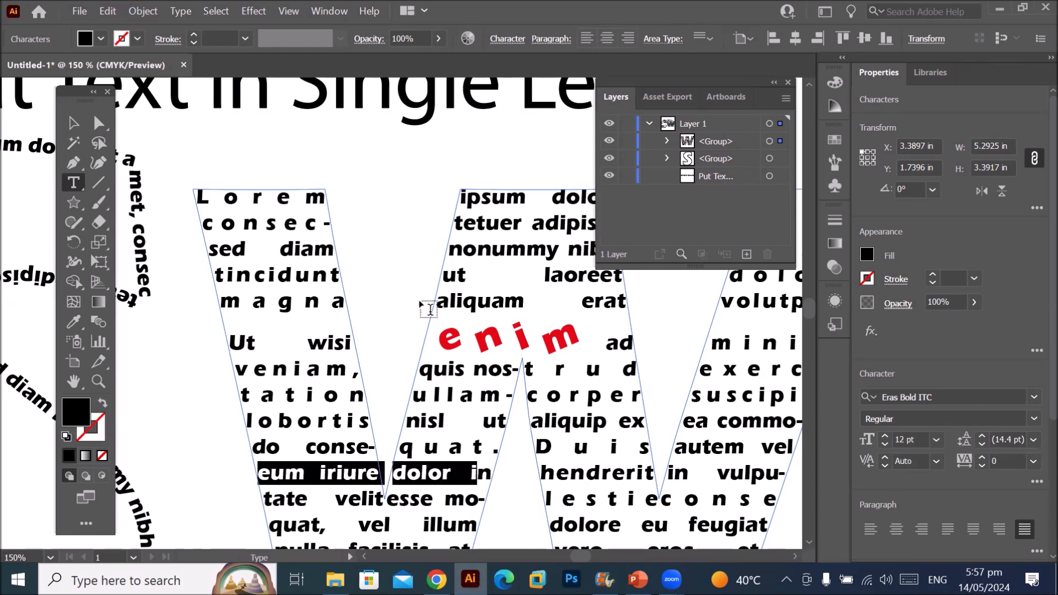
left_click(100, 39)
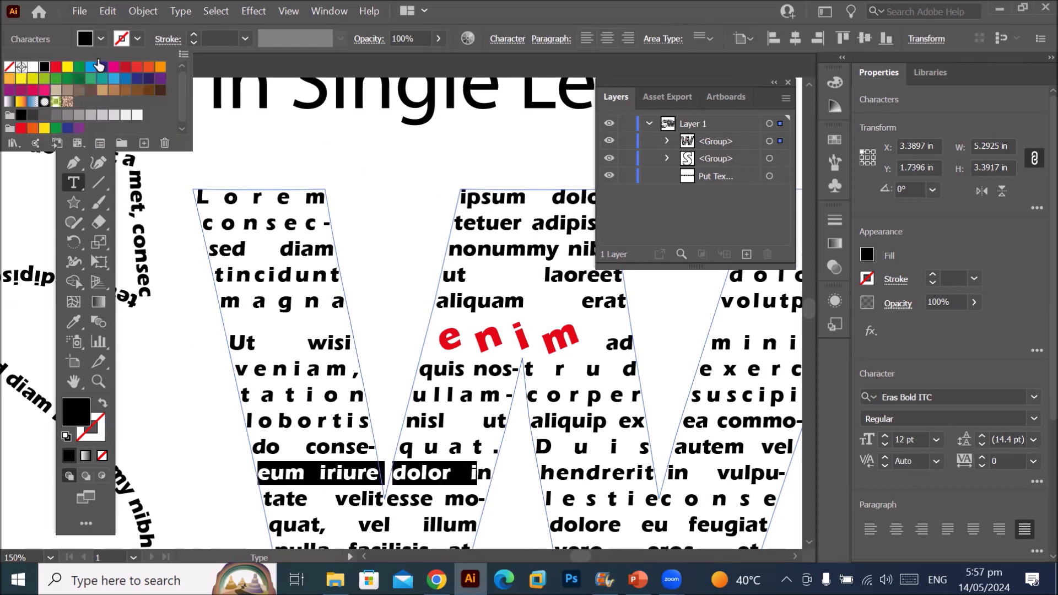
left_click(56, 67)
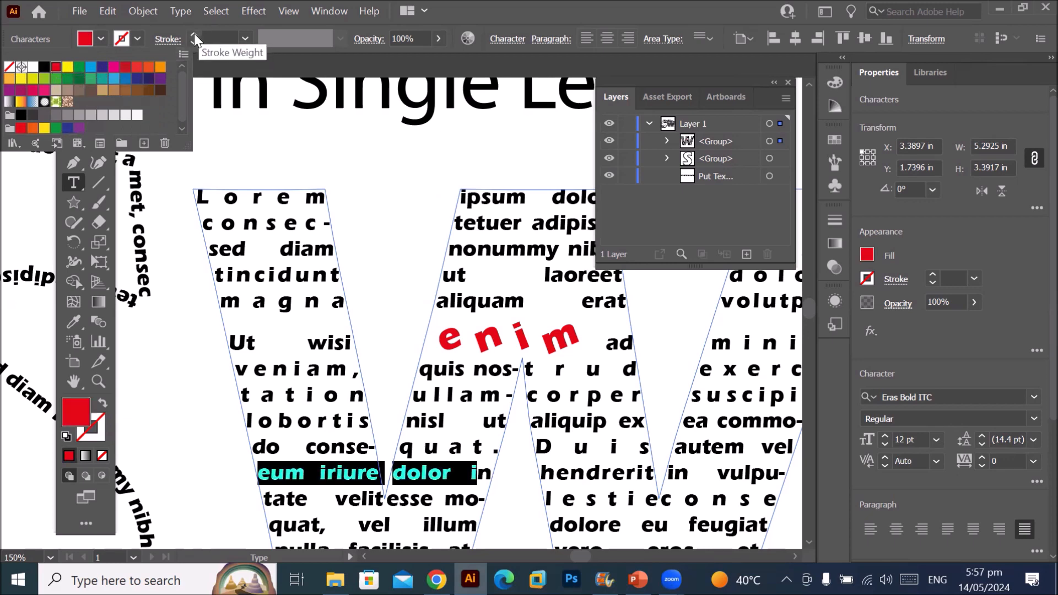
left_click(194, 35)
left_click(194, 34)
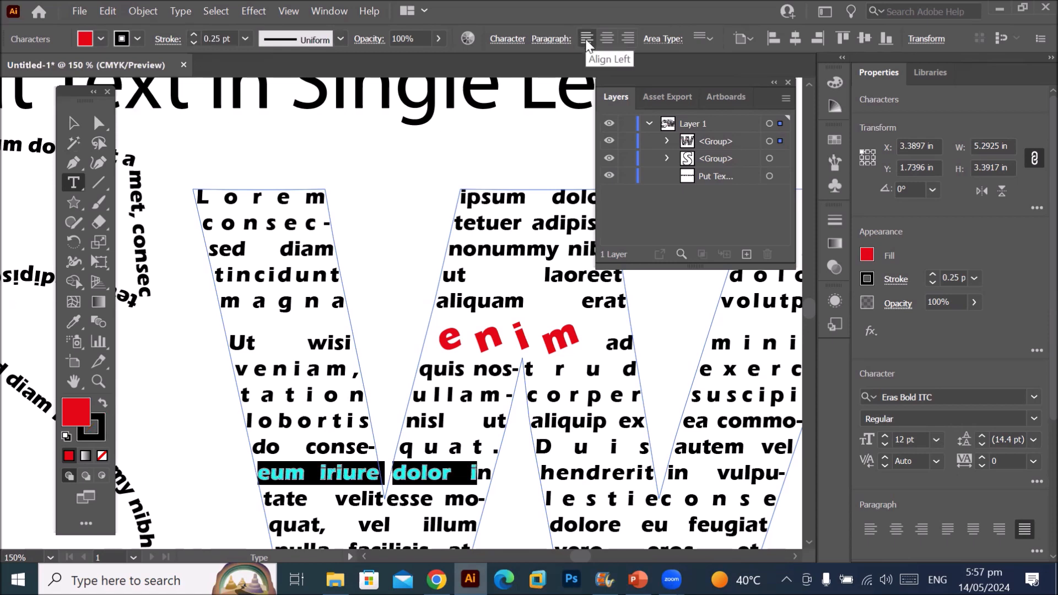
left_click(505, 38)
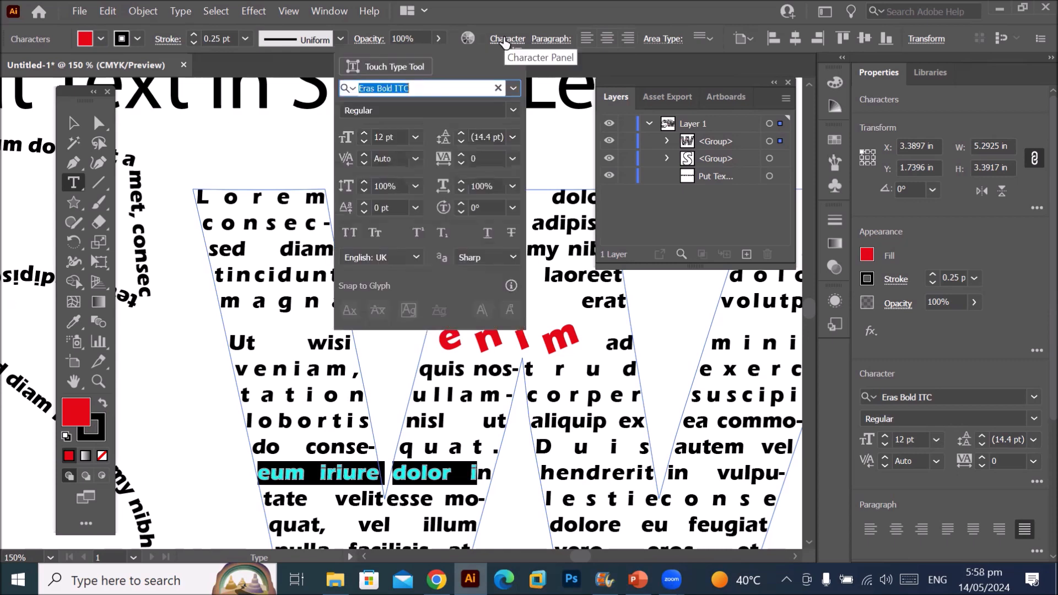
left_click(504, 39)
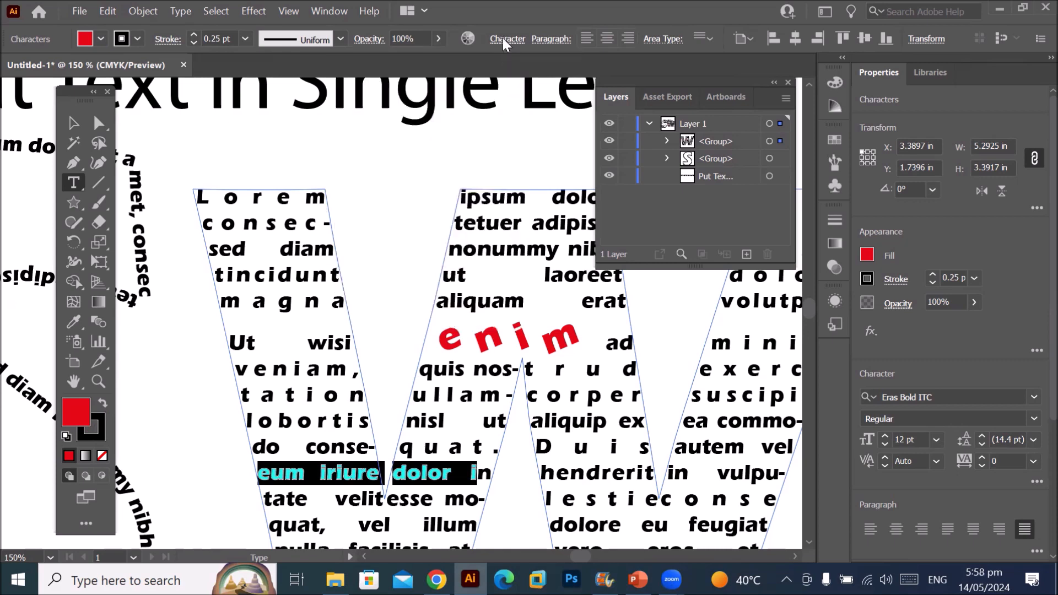
- Set the font size of the text "eum iriure dolor i" in the W to 16 pt
left_click(506, 38)
left_click(507, 40)
left_click(508, 39)
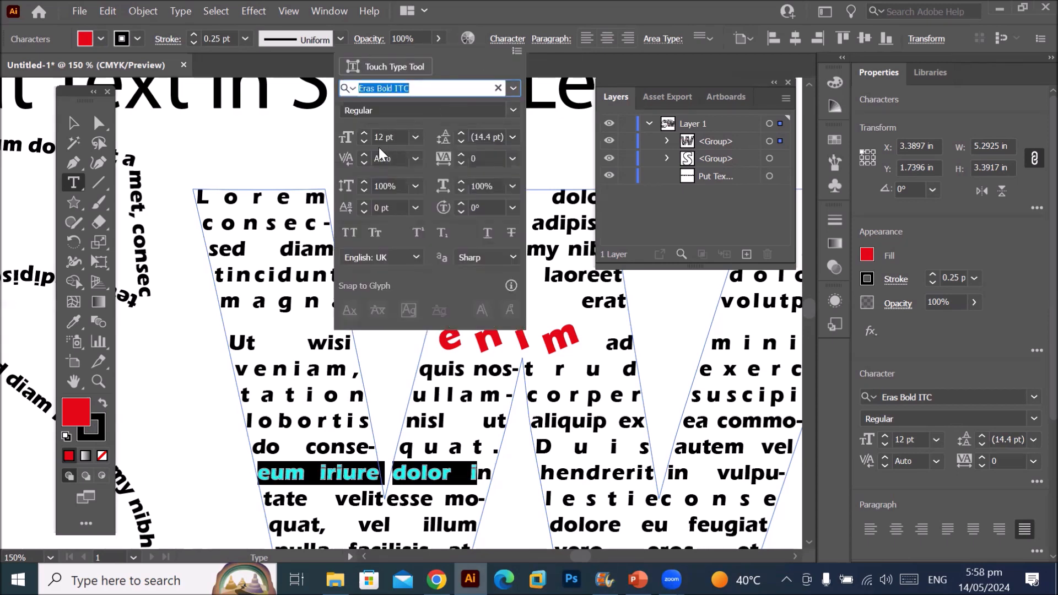
left_click(363, 134)
left_click(364, 134)
left_click(364, 133)
left_click(364, 134)
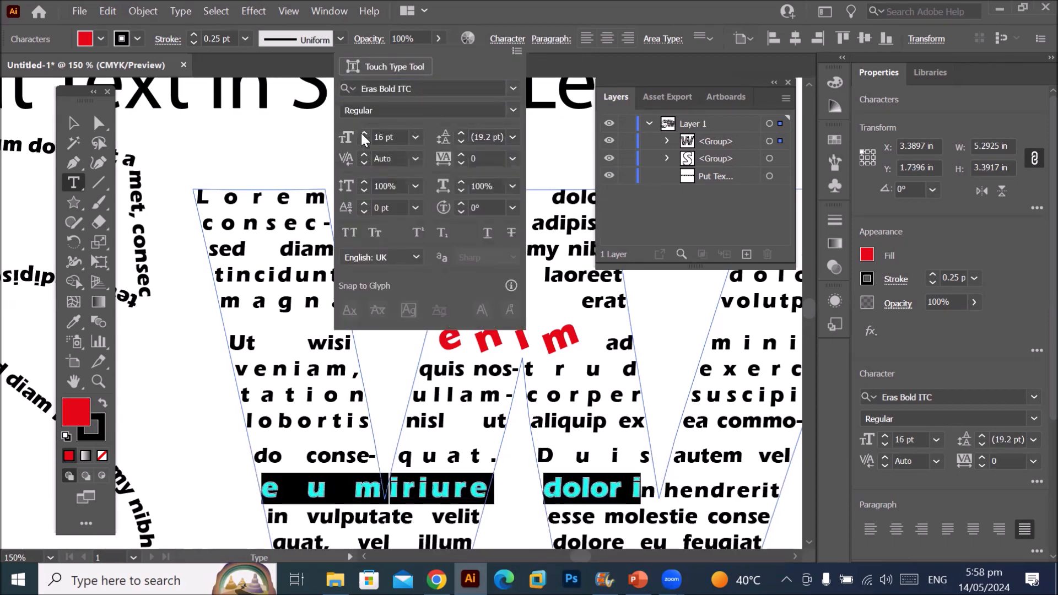
- Set the vertical scale of the text "eum iriure dolor i" to 106%
left_click(363, 182)
left_click(363, 182)
left_click(363, 182)
left_click(363, 181)
left_click(362, 182)
left_click(364, 182)
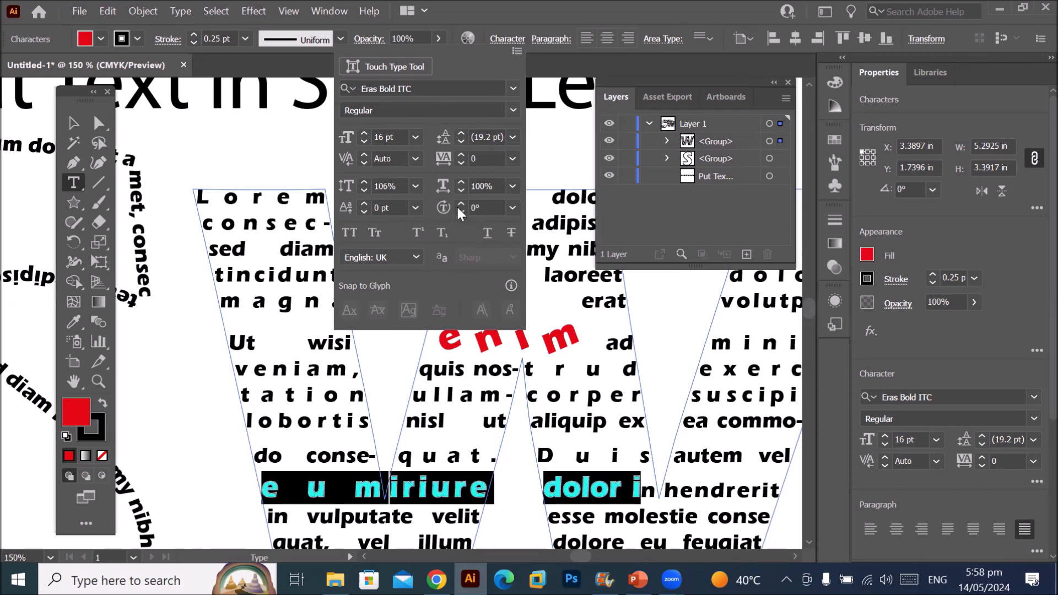
- Set the baseline shift of the text "eum iriure dolor i" to 2 pt
left_click(363, 202)
left_click(364, 201)
left_click(363, 201)
left_click(363, 202)
left_click(364, 202)
left_click(363, 202)
left_click(363, 202)
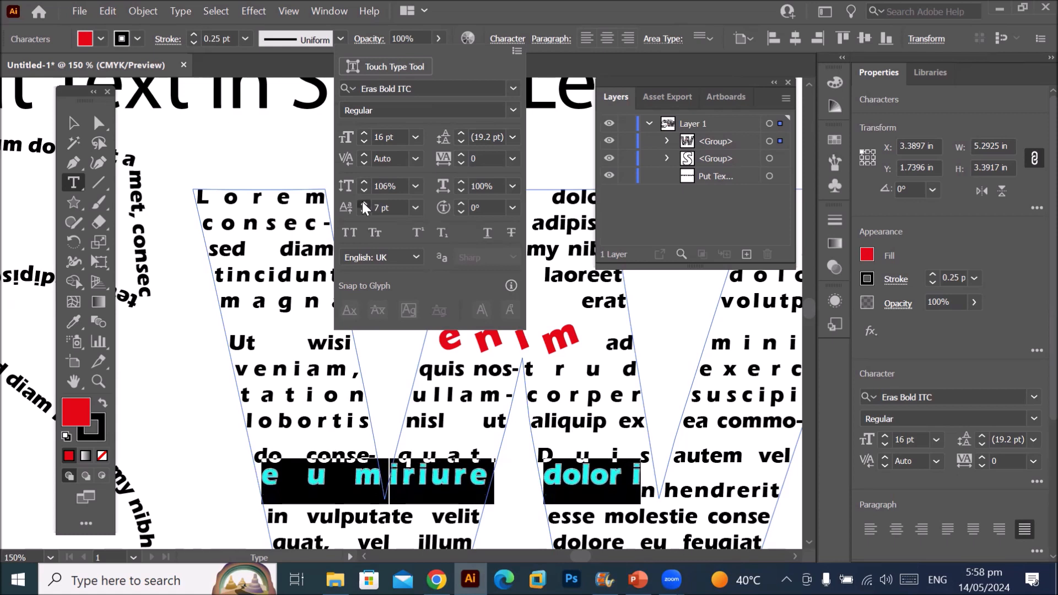
left_click(364, 202)
left_click(362, 210)
left_click(362, 210)
left_click(363, 210)
left_click(362, 210)
left_click(362, 210)
left_click(363, 210)
left_click(362, 210)
left_click(362, 210)
left_click(362, 210)
left_click(362, 210)
left_click(363, 210)
left_click(362, 210)
left_click(363, 210)
left_click(362, 210)
left_click(363, 203)
left_click(363, 203)
left_click(362, 202)
left_click(363, 202)
left_click(363, 203)
left_click(363, 203)
left_click(363, 203)
left_click(363, 203)
left_click(363, 203)
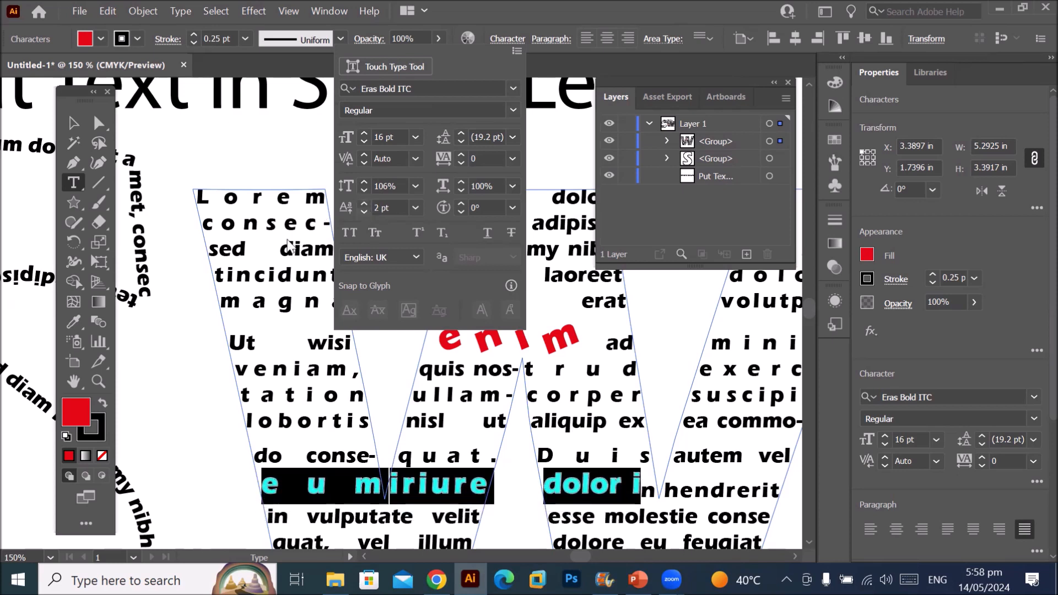
left_click(285, 337)
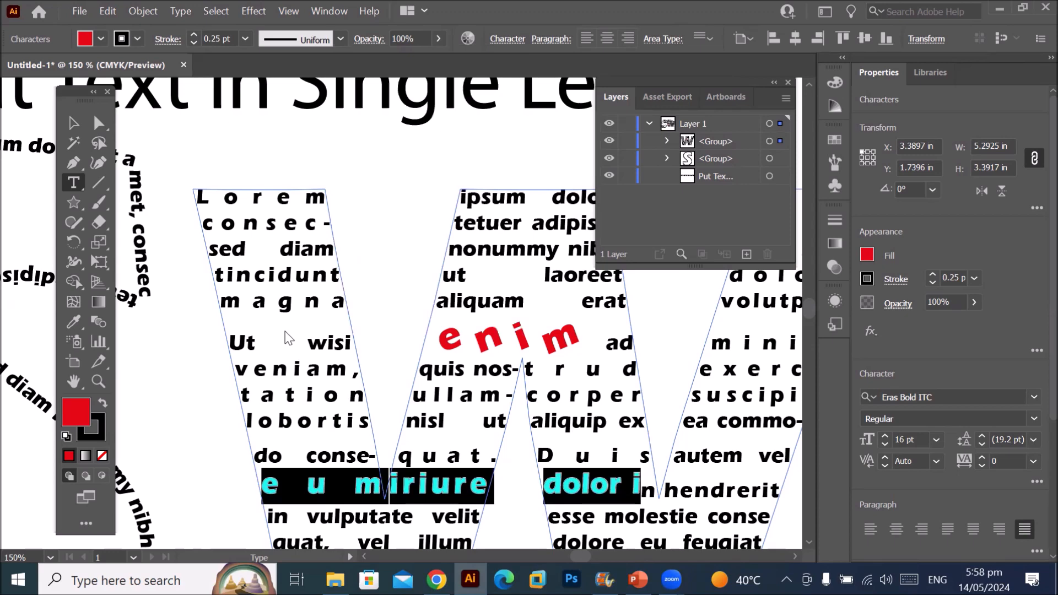
- Clear the selection in the W, select all the text running along the S, and open its character settings
key("ctrl+minus")
key("ctrl+minus")
scroll(154, 370, "down", 3)
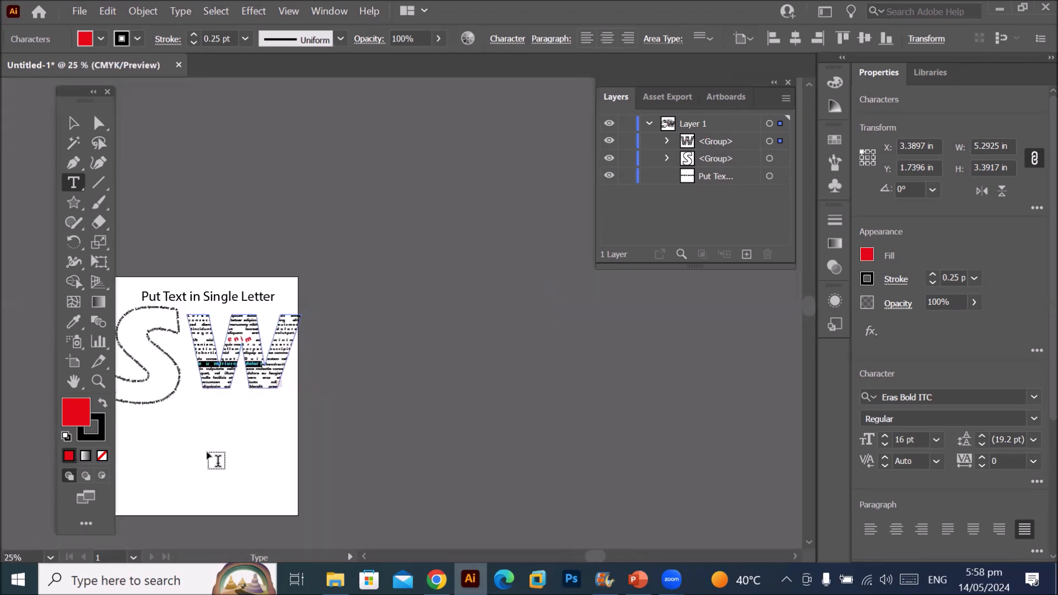
key("Escape")
left_click_drag(203, 442, 425, 414)
scroll(389, 344, "up", 5)
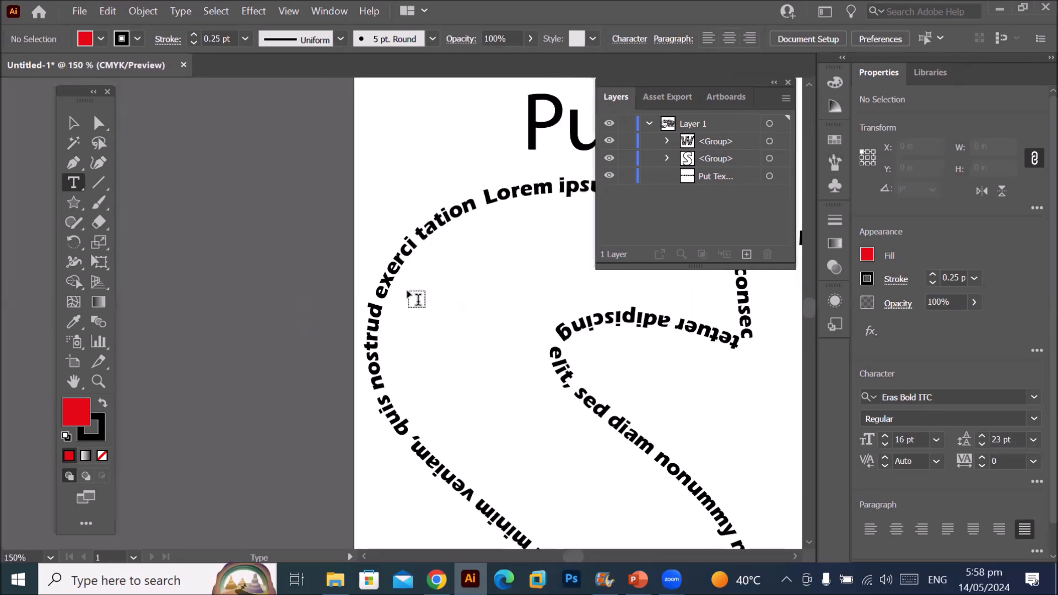
double_click(421, 231)
key("ctrl+a")
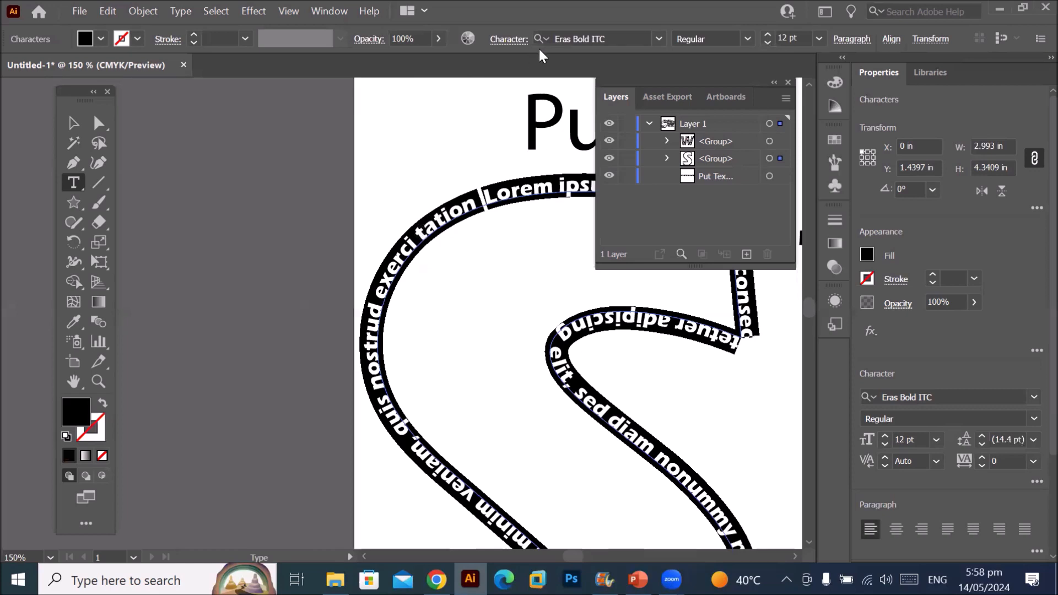
left_click(509, 39)
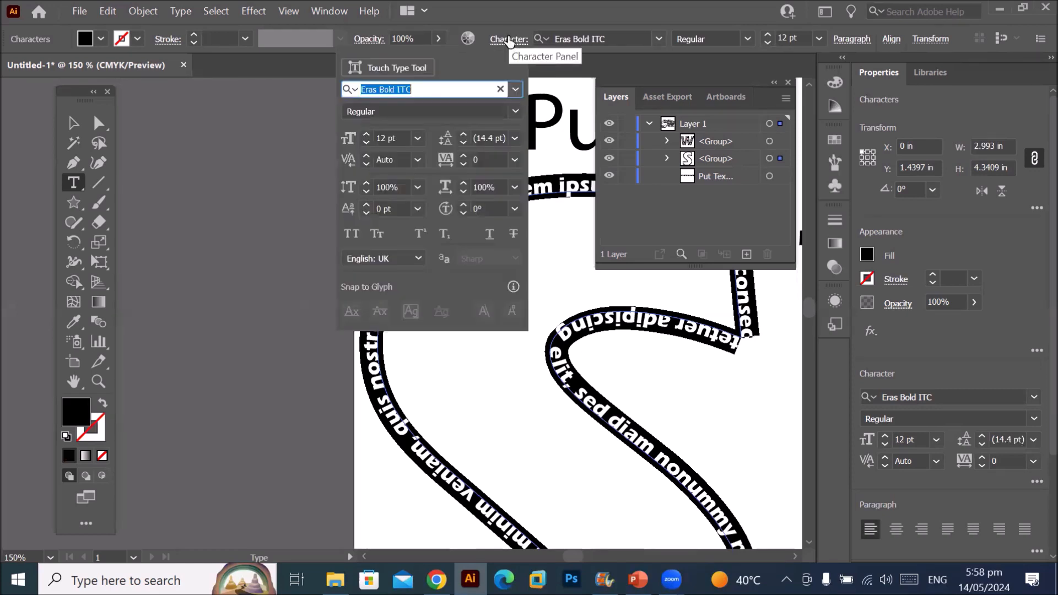
- Try a baseline shift of 13 pt on the text along the S
left_click(366, 204)
left_click(367, 204)
left_click(367, 205)
left_click(366, 205)
left_click(366, 205)
left_click(367, 204)
left_click(366, 204)
left_click(366, 205)
left_click(367, 205)
left_click(367, 205)
left_click(366, 204)
left_click(367, 204)
left_click(366, 205)
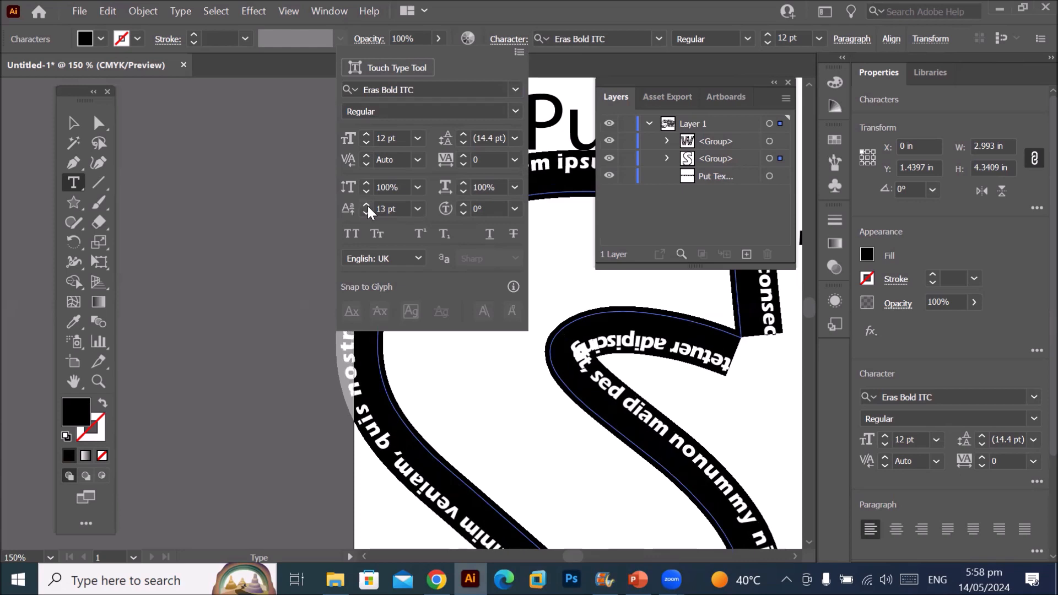
- Try a negative baseline shift to move the text along the S to the other side of its path
left_click(366, 212)
left_click(366, 213)
left_click(366, 212)
left_click(366, 212)
left_click(366, 213)
left_click(366, 213)
left_click(366, 213)
left_click(366, 213)
left_click(366, 212)
left_click(366, 212)
left_click(366, 212)
left_click(366, 213)
left_click(366, 212)
left_click(366, 213)
left_click(366, 212)
left_click(366, 213)
left_click(365, 213)
left_click(366, 213)
left_click(366, 212)
left_click(366, 213)
left_click(366, 213)
left_click(366, 213)
left_click(366, 213)
left_click(367, 213)
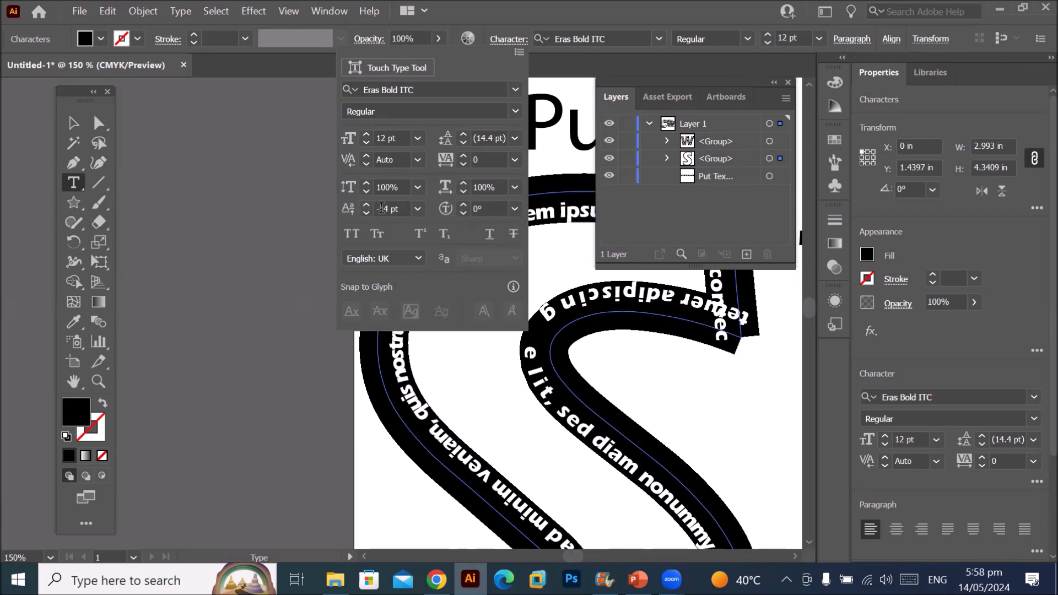
- Reset the baseline shift of the text along the S to 0 pt
left_click(380, 208)
double_click(380, 208)
left_click(366, 204)
left_click(365, 204)
left_click(365, 204)
left_click(366, 204)
left_click(365, 205)
left_click(365, 205)
left_click(365, 204)
left_click(366, 204)
left_click(365, 205)
left_click(365, 205)
left_click(365, 204)
left_click(366, 204)
left_click(365, 205)
left_click(365, 204)
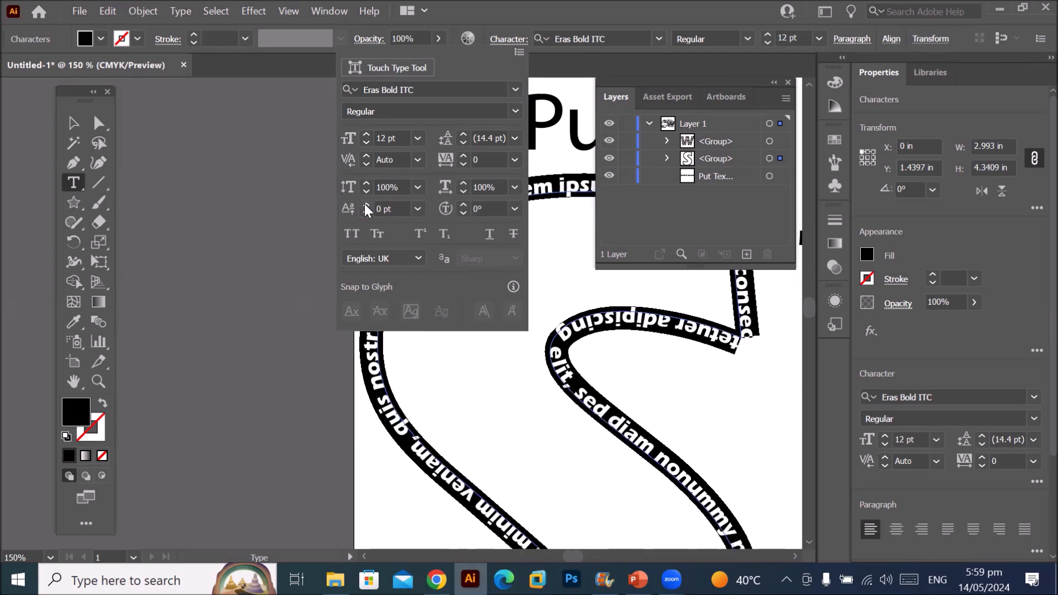
- Set the baseline shift of the text along the S to 8 pt and clear the text selection
left_click(365, 204)
left_click(365, 204)
left_click(365, 204)
left_click(366, 204)
left_click(366, 203)
left_click(365, 203)
left_click(366, 203)
left_click(366, 204)
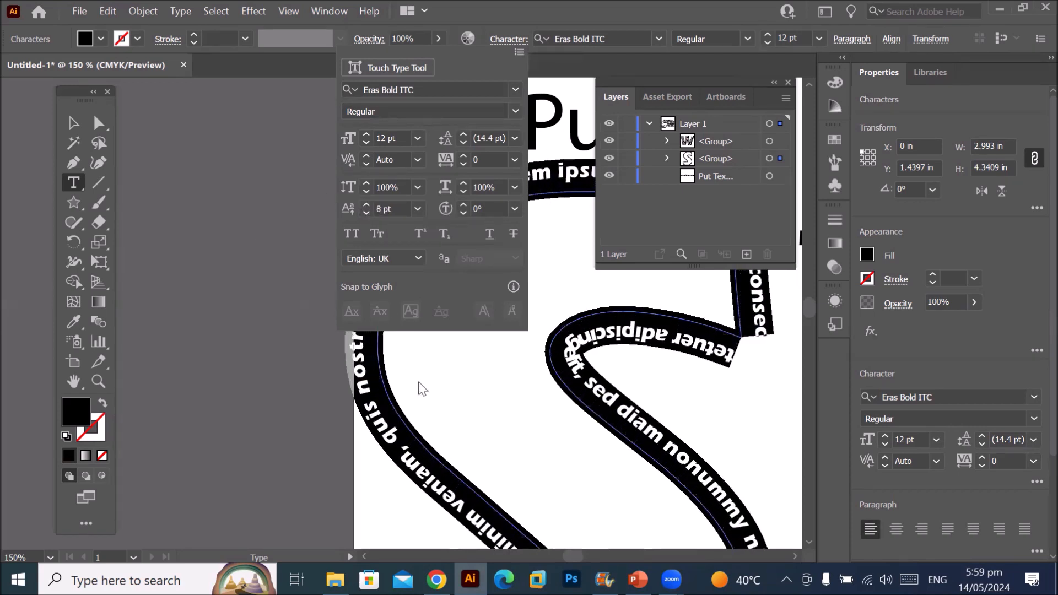
left_click(470, 406)
left_click(471, 404)
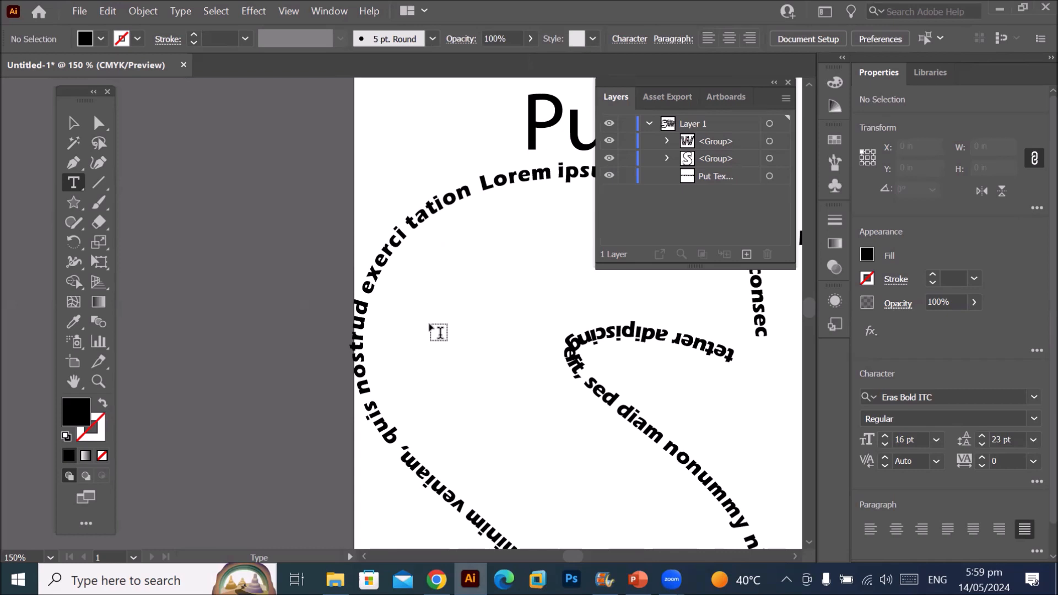
scroll(451, 338, "down", 4)
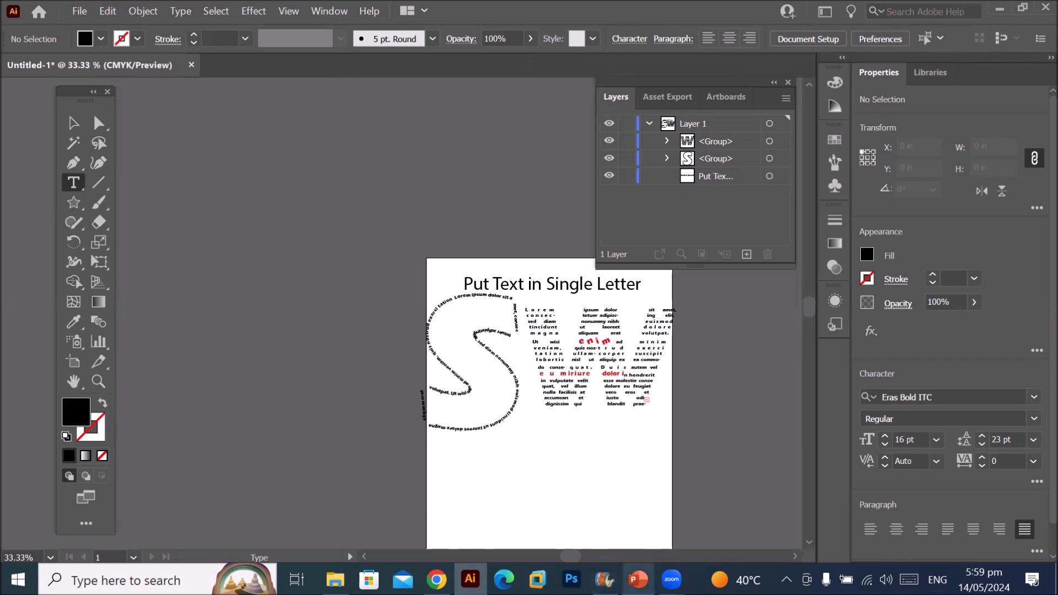
- Switch to PowerPoint and go back to the "Object – Text Wrap Make/Release" slide
left_click(638, 579)
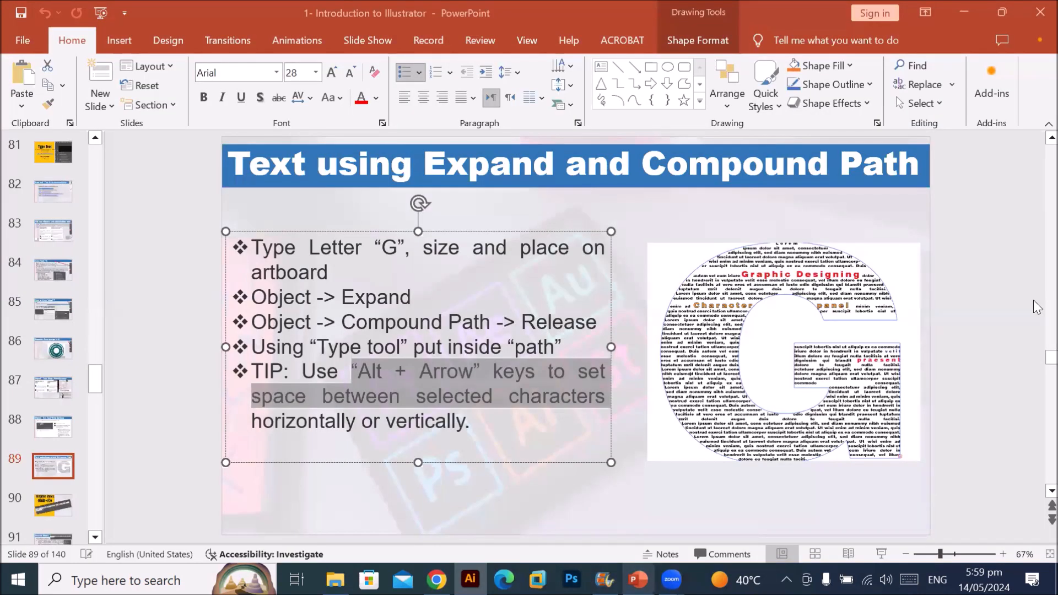
left_click(801, 298)
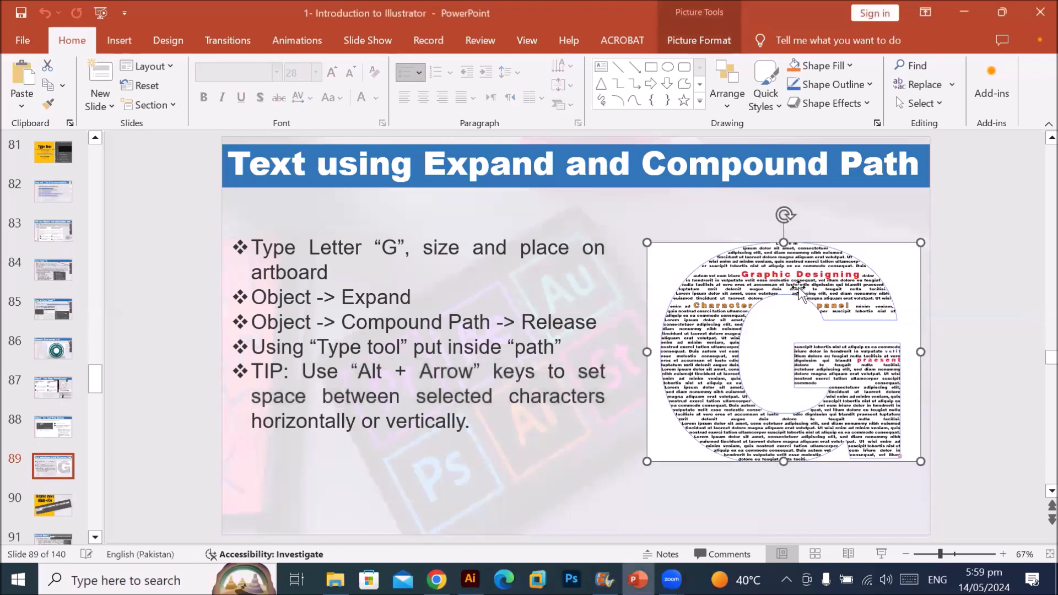
scroll(800, 291, "up", 1)
scroll(800, 291, "up", 1)
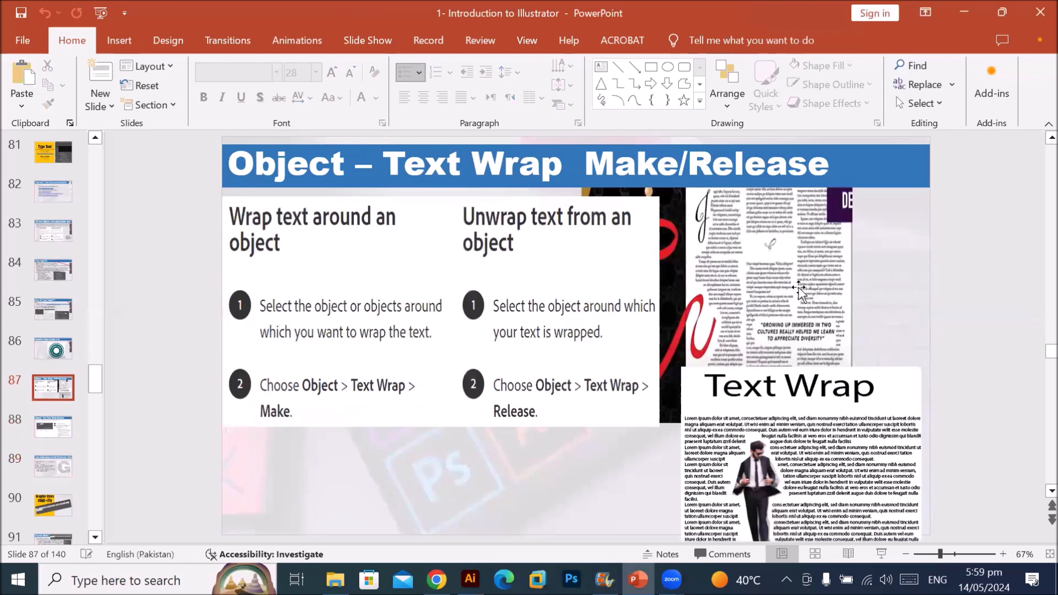
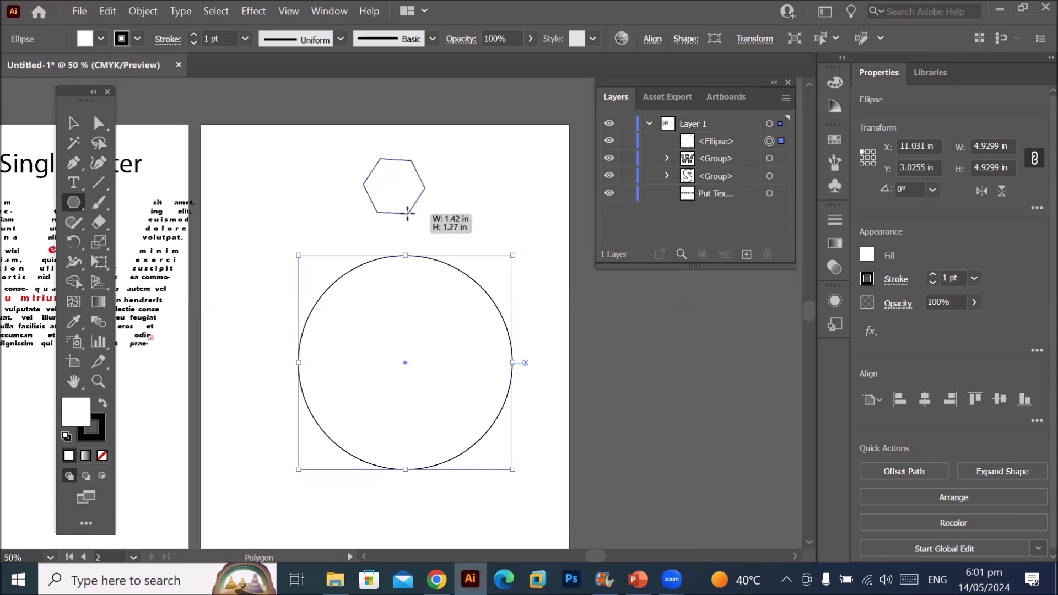
- Draw a small three-sided polygon about 0.44 in wide and 0.38 in high above the circle
key("Down")
left_click_drag(408, 212, 403, 193)
key("Down")
key("Down")
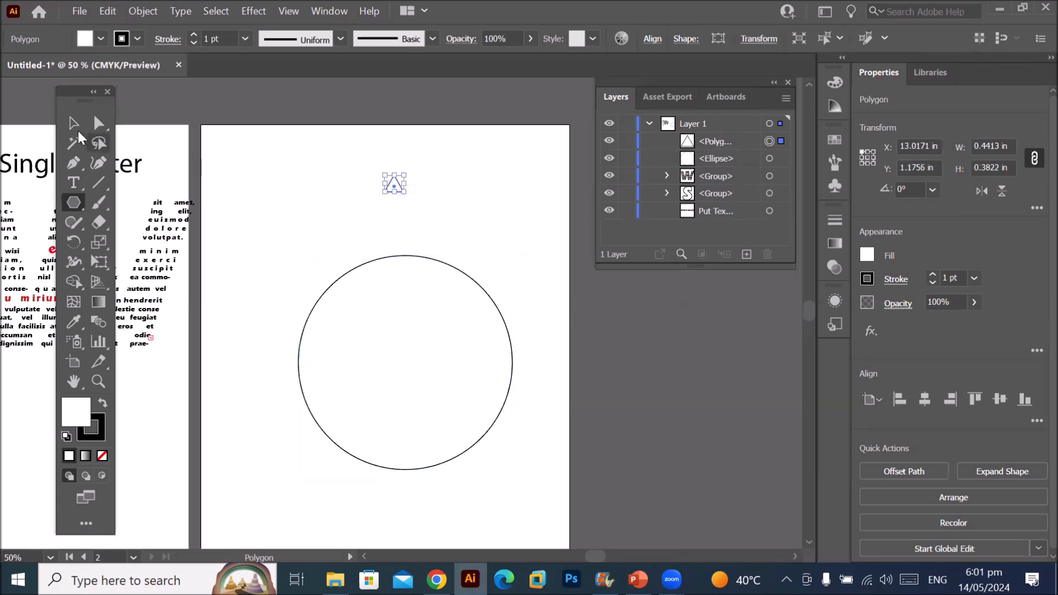
- Place the small triangle on the topmost point of the circle and fill it with dark blue
left_click(78, 126)
left_click_drag(395, 186, 406, 255)
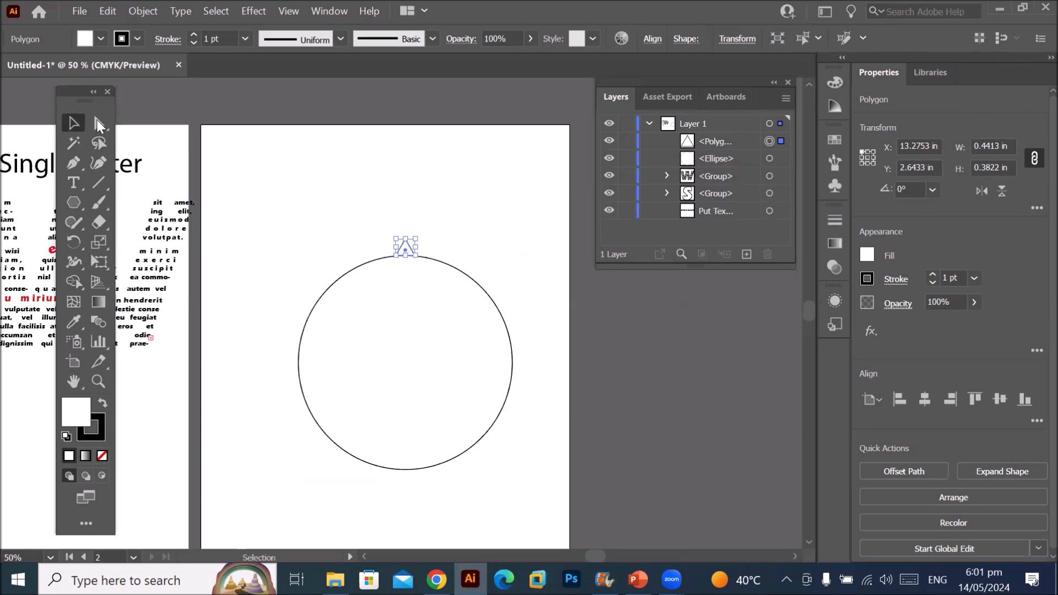
left_click(100, 40)
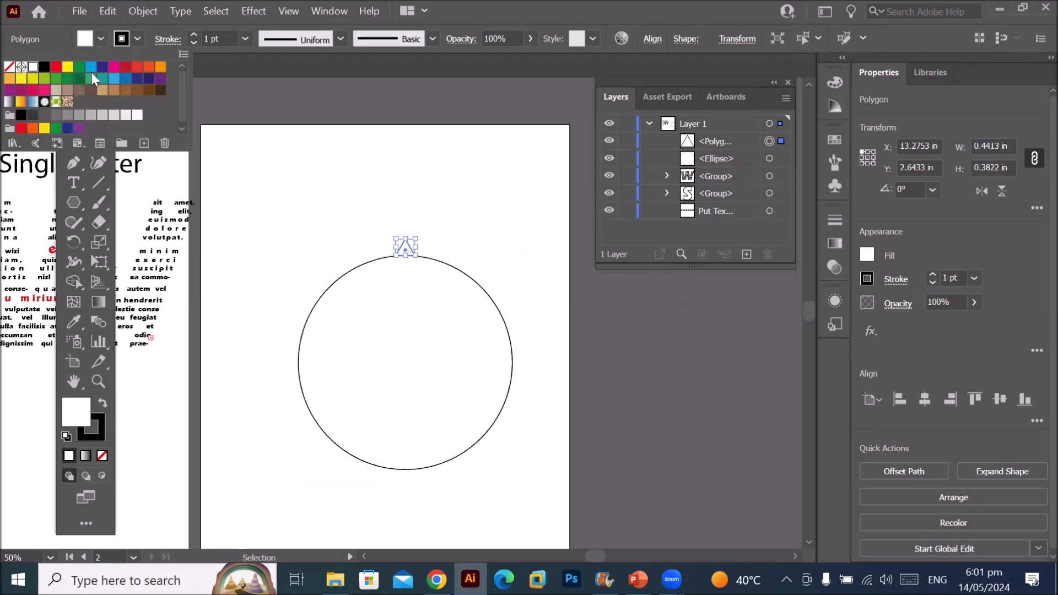
left_click(102, 67)
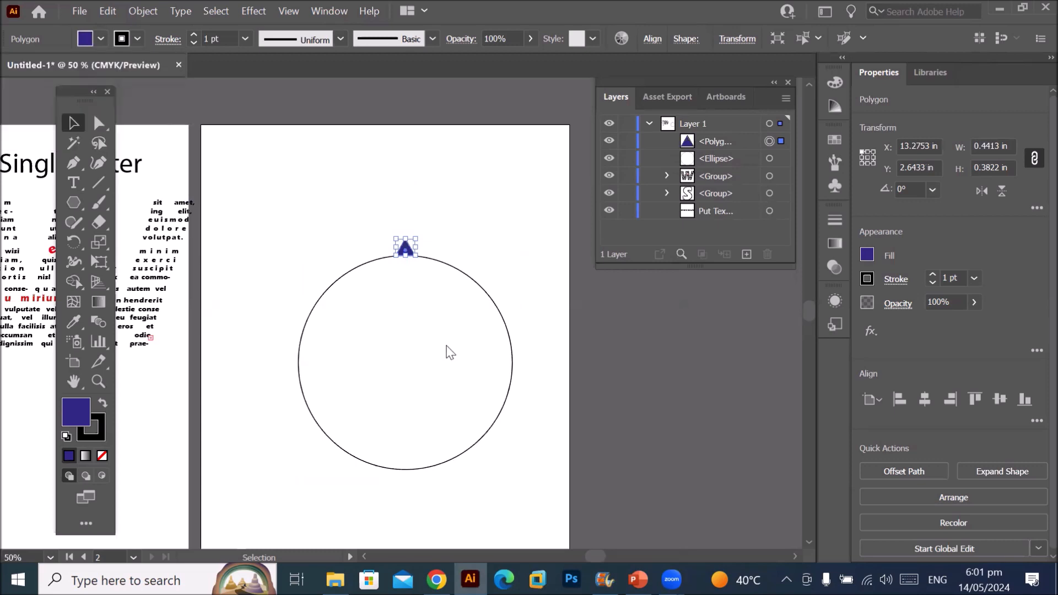
key("ctrl+equal")
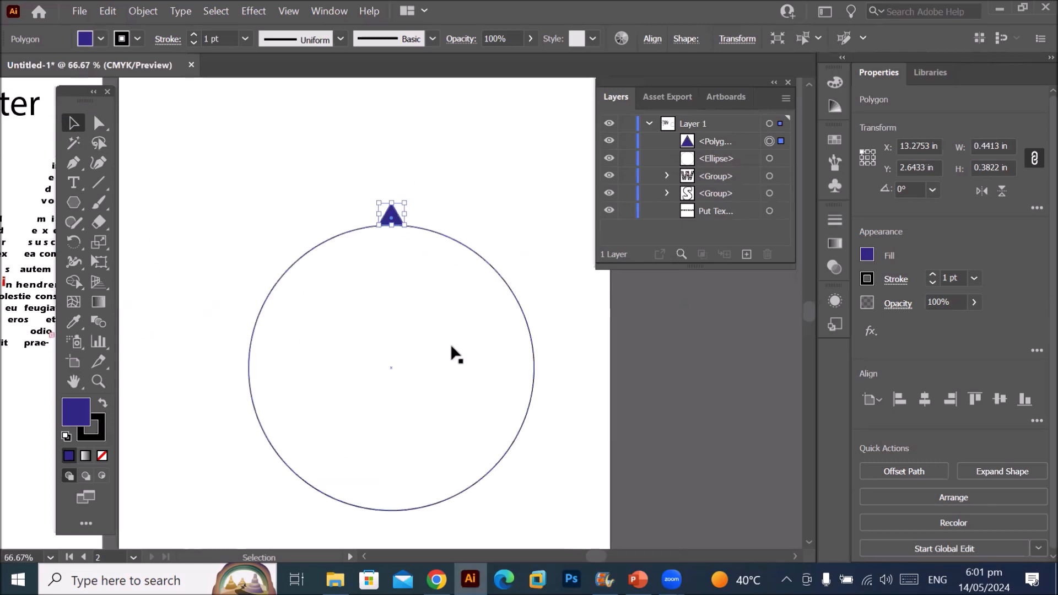
- Create a copy of the triangle rotated 15° about the circle's center
left_click(73, 243)
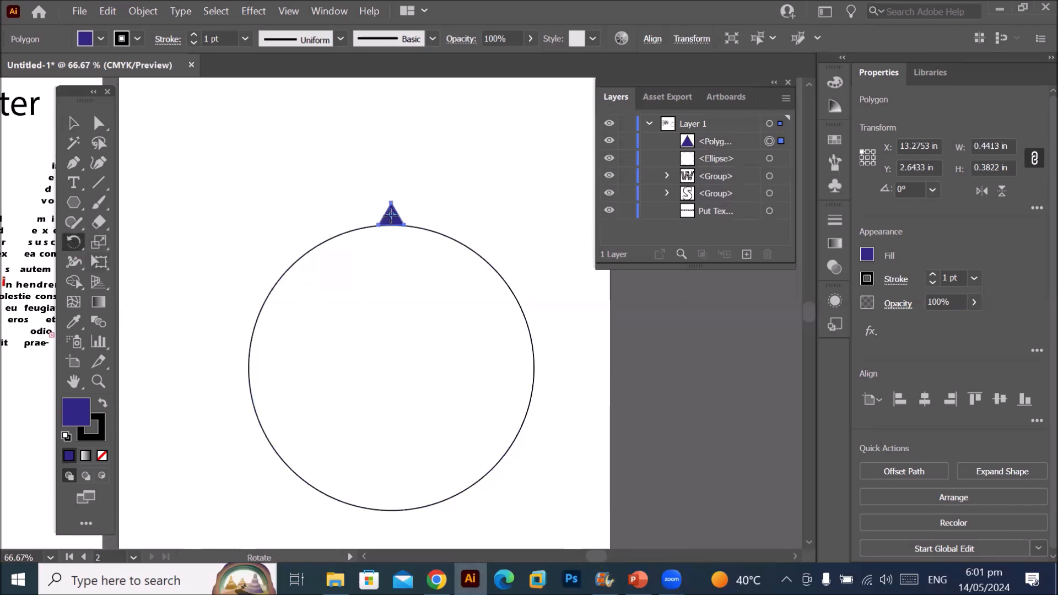
left_click_drag(392, 220, 390, 366)
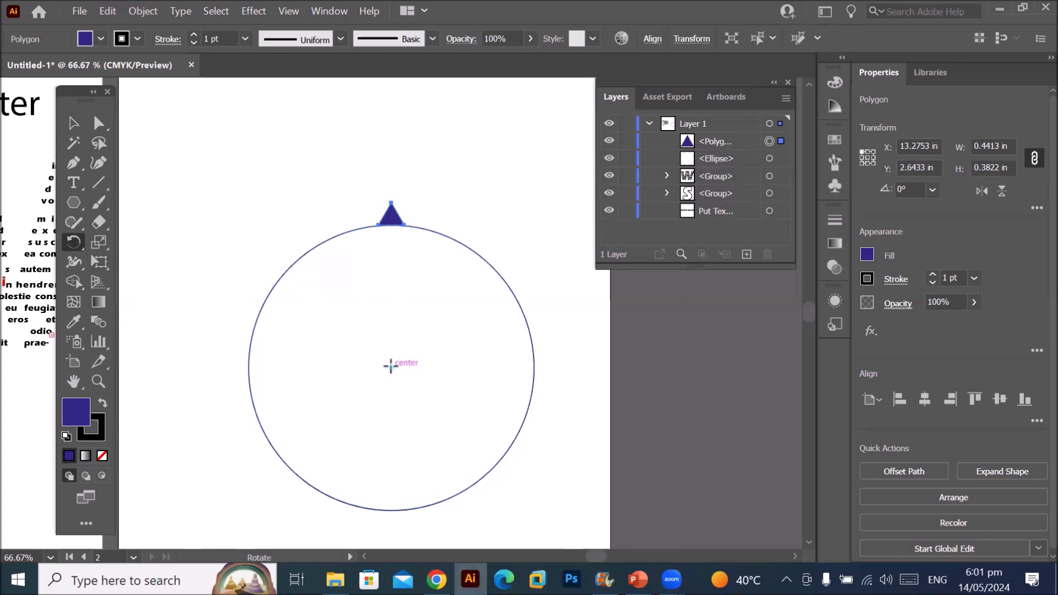
left_click(391, 366, "alt")
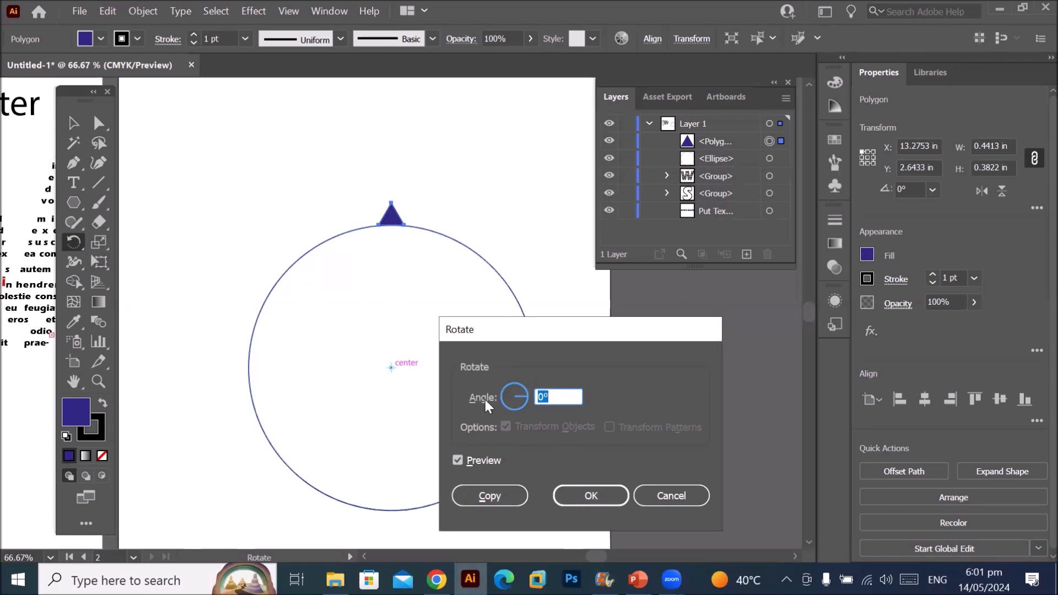
type("2")
key("Up")
key("Up")
key("Up")
key("Up")
key("Up")
key("Up")
key("Up")
key("Up")
key("Up")
key("Up")
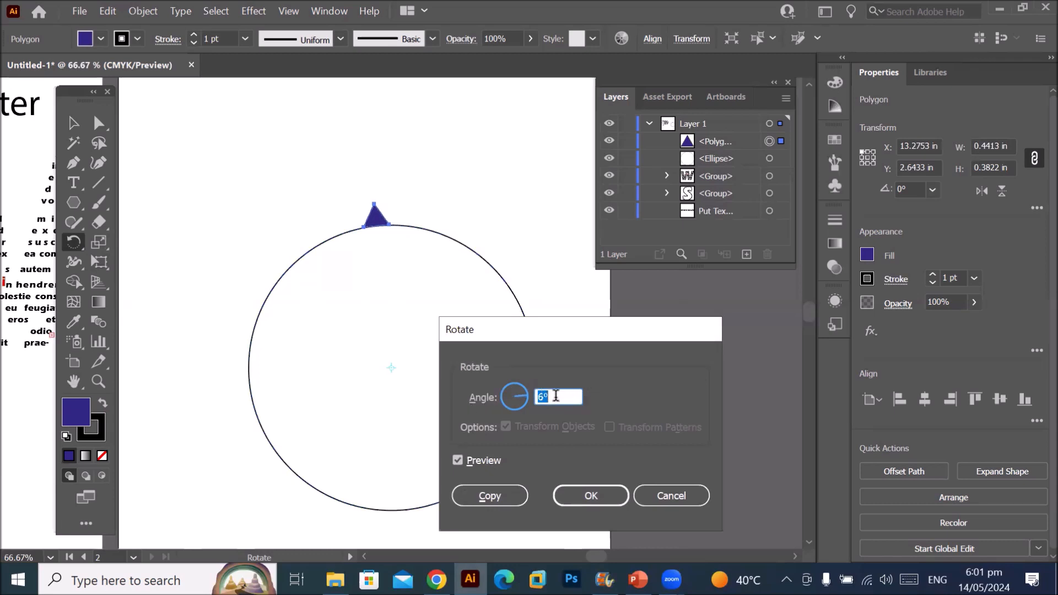
key("Up")
key("Up")
key("Up")
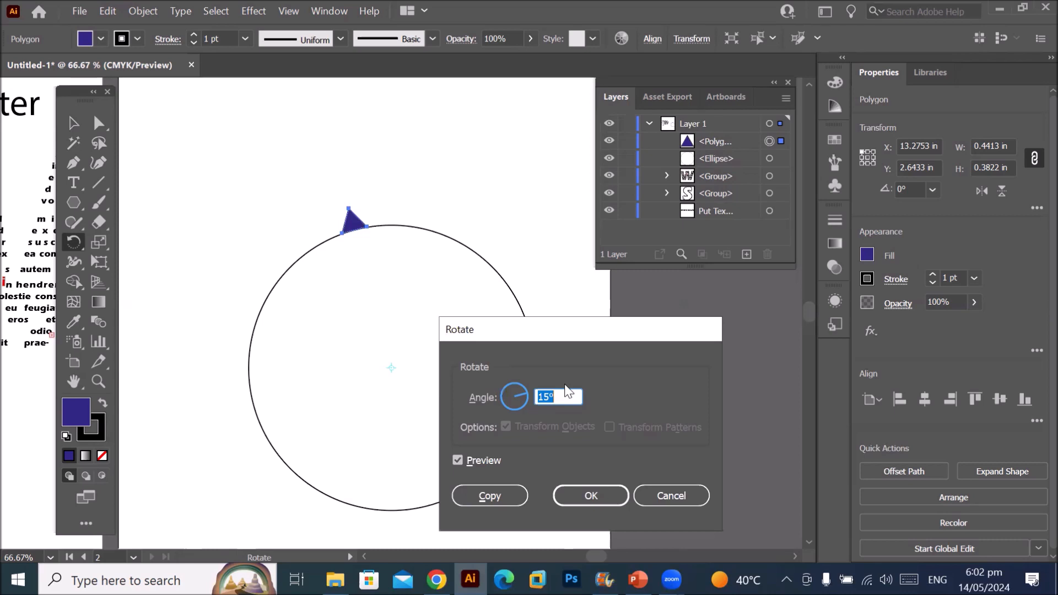
left_click(508, 495)
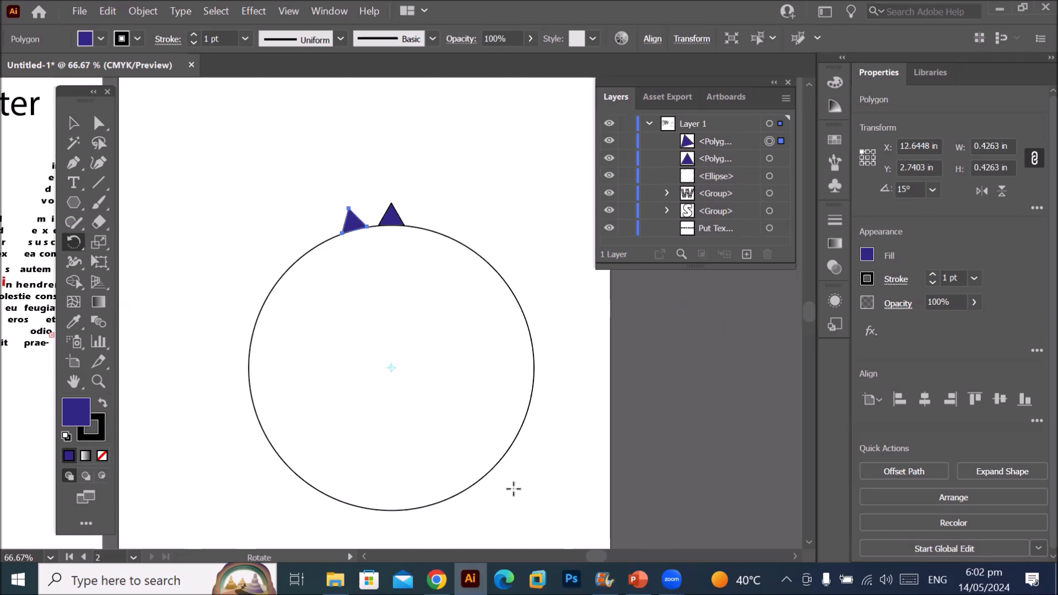
- Repeat the 15° rotated triangle copy 22 times until the ring around the circle is complete, and deselect it
key("ctrl+d")
key("ctrl+d")
key("ctrl+d")
key("ctrl+d")
key("ctrl+d")
key("ctrl+d")
key("ctrl+d")
key("ctrl+d")
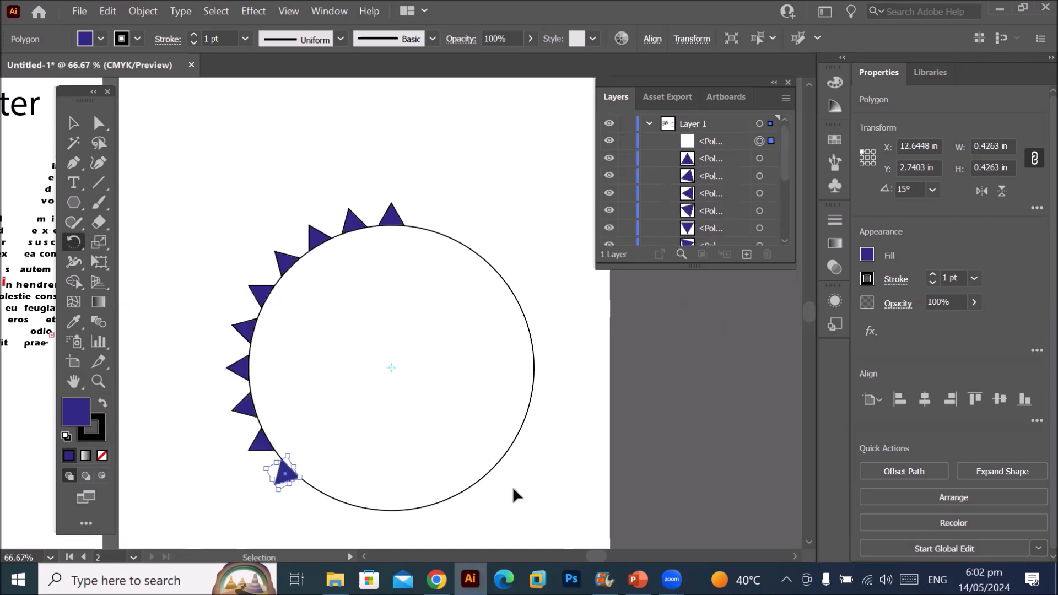
key("ctrl+d")
key("ctrl+d")
key("ctrl+d")
key("ctrl+d")
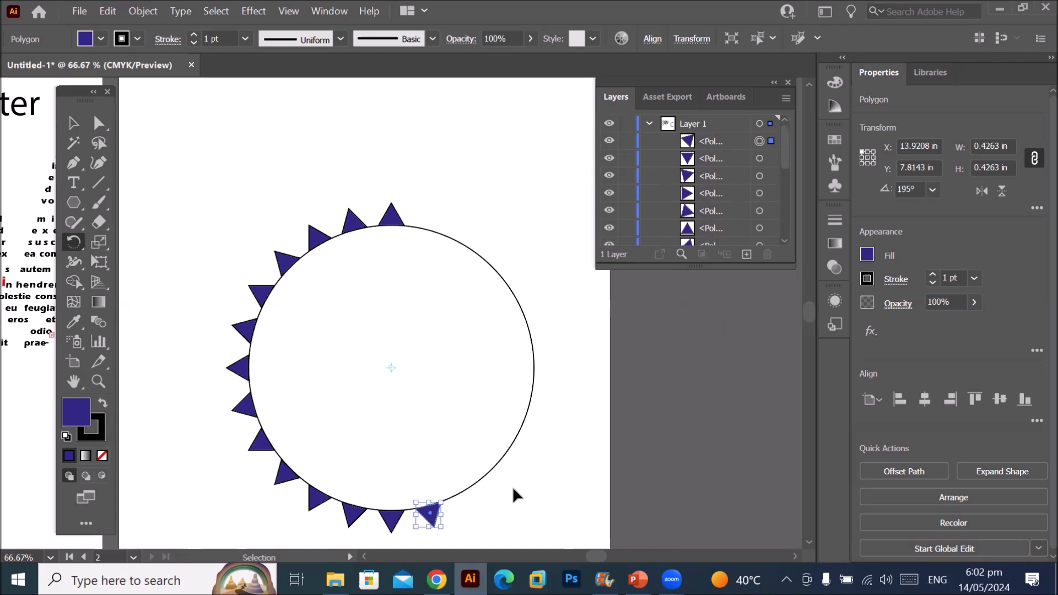
key("ctrl+d")
key("ctrl+d")
key("ctrl+d")
key("ctrl+d")
key("ctrl+d")
key("ctrl+d")
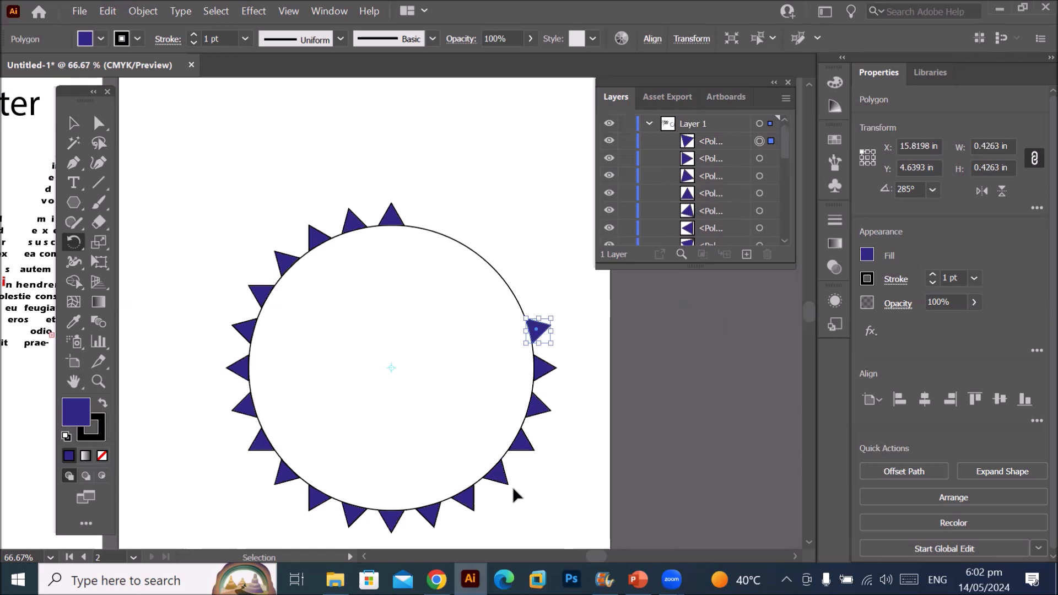
key("ctrl+d")
key("ctrl+d")
key("ctrl+d")
key("ctrl+d")
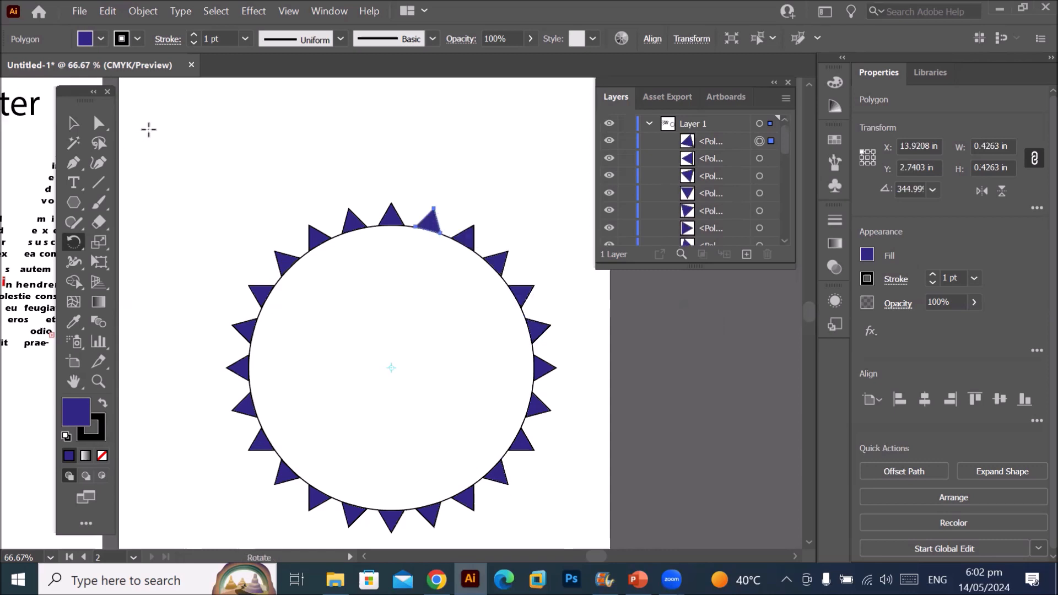
left_click(74, 124)
left_click(204, 162)
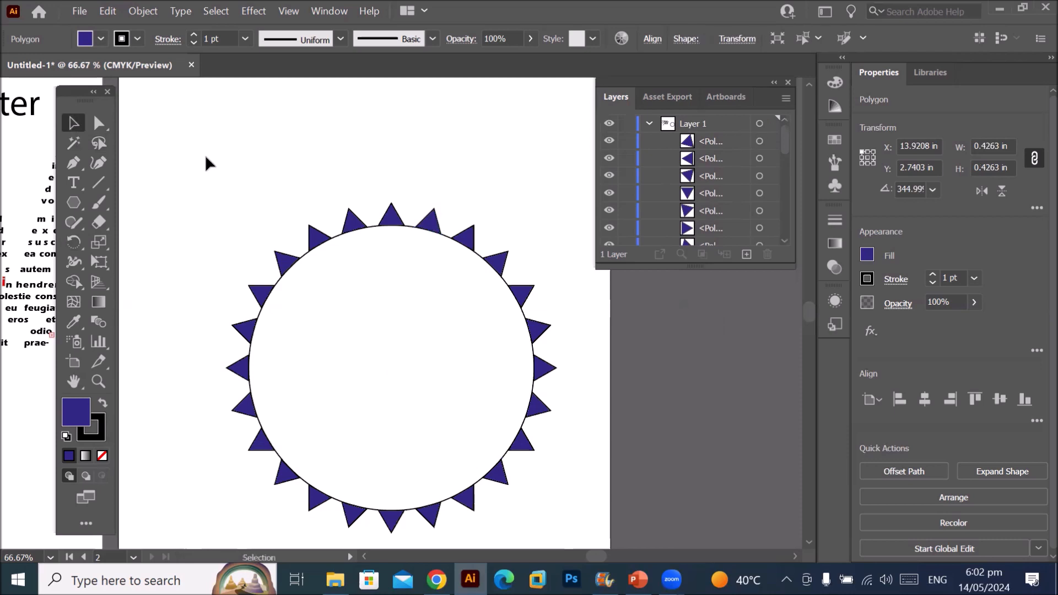
- Show the rulers and place one horizontal and one vertical guide through the center of the circle
left_click(74, 202)
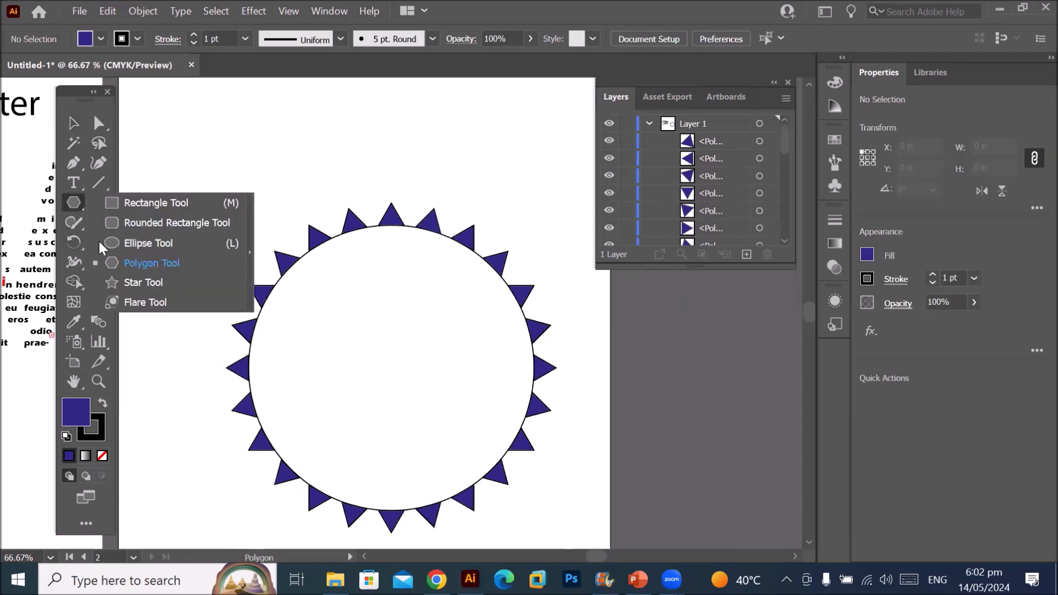
left_click(140, 245)
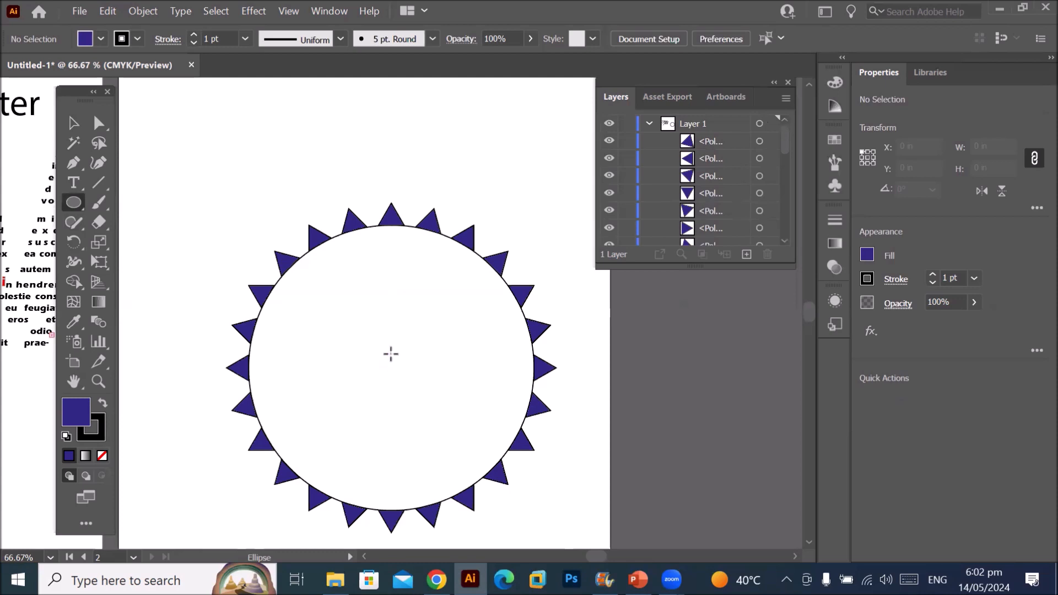
left_click(291, 11)
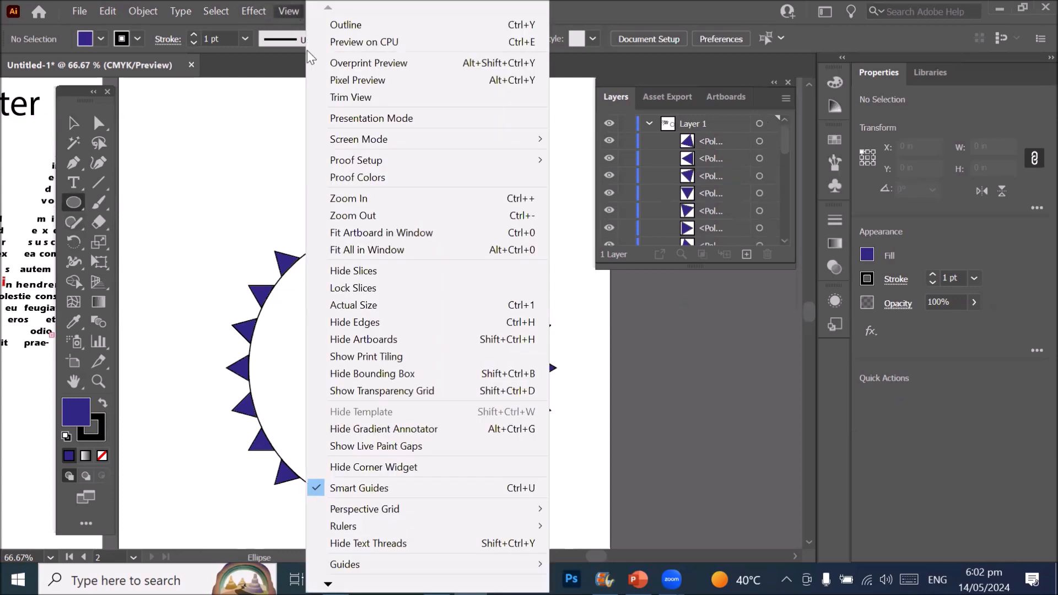
mouse_move(363, 139)
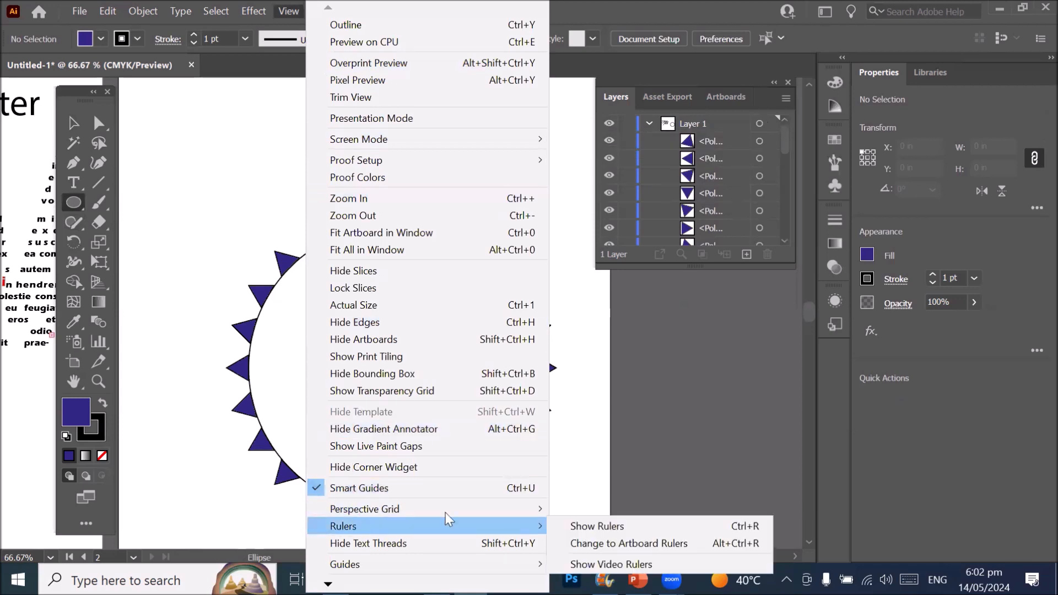
mouse_move(532, 527)
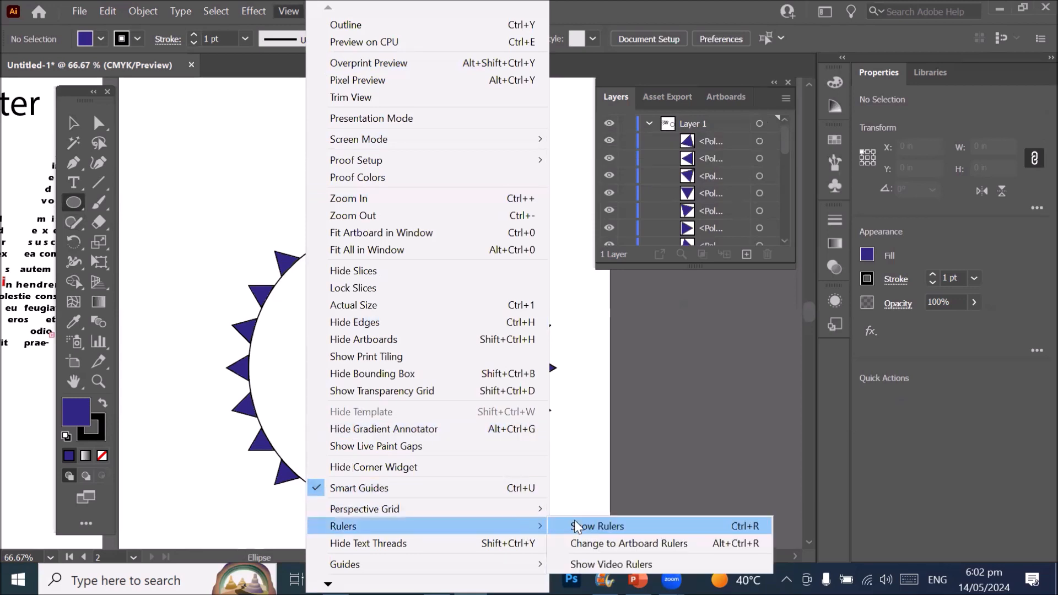
left_click(579, 527)
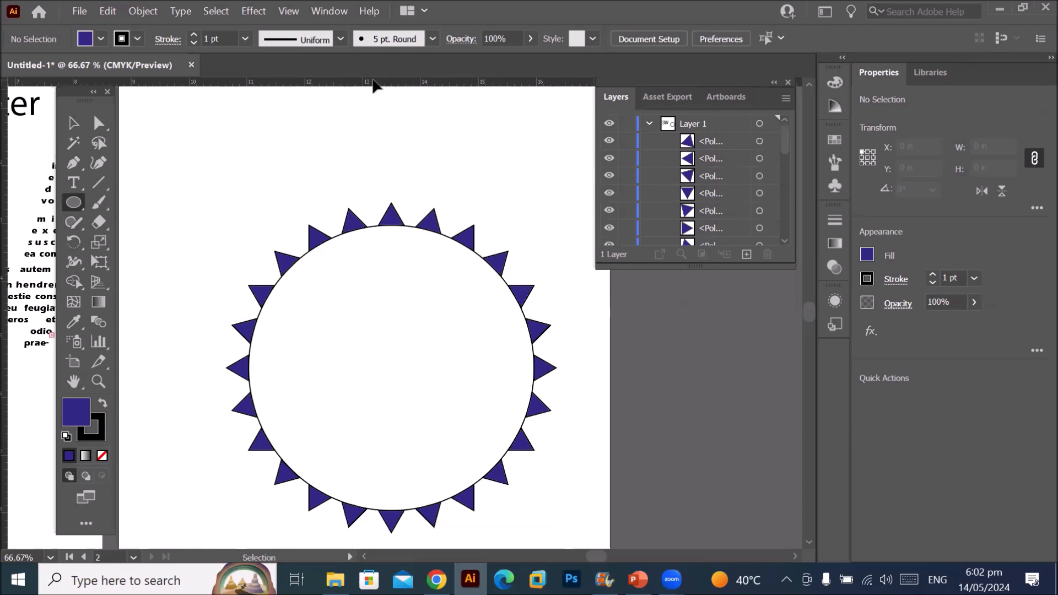
left_click_drag(390, 87, 392, 366)
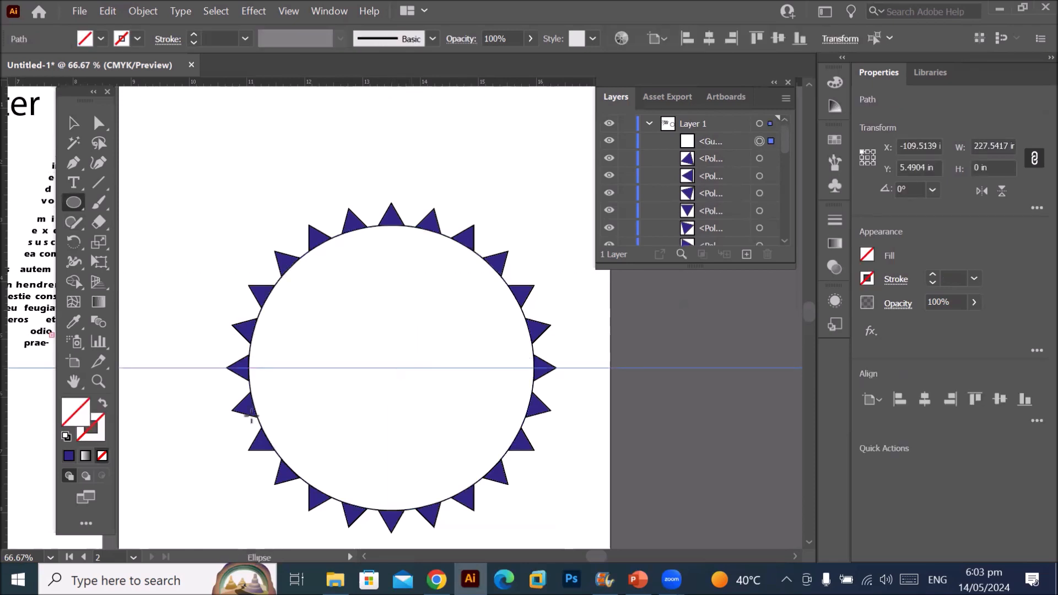
left_click_drag(4, 308, 392, 333)
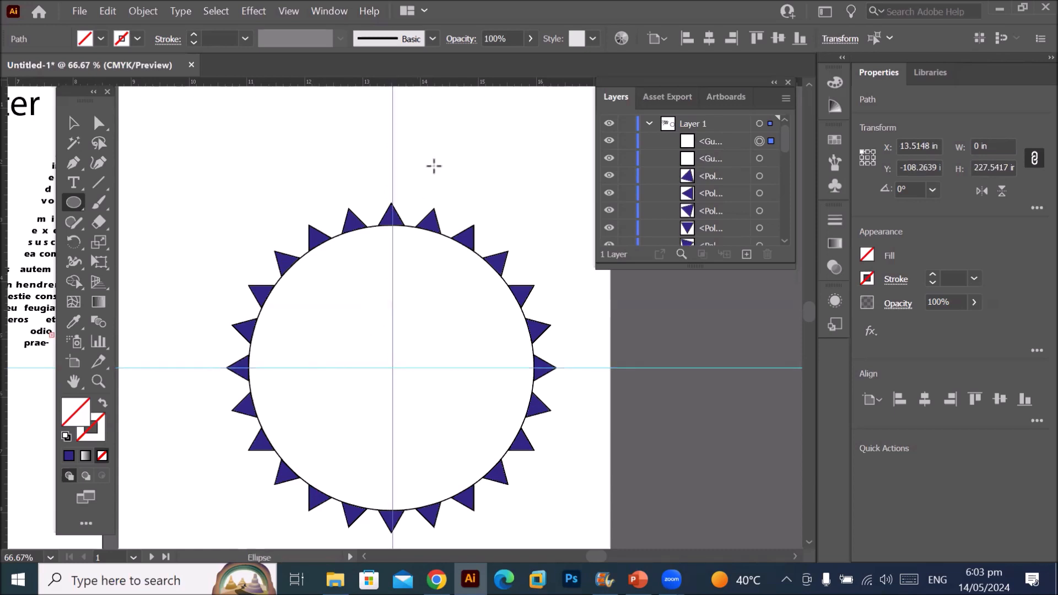
- Draw a concentric inner circle about 3.63 in wide from the guides' intersection and give it the default white fill and black stroke
left_click(393, 165)
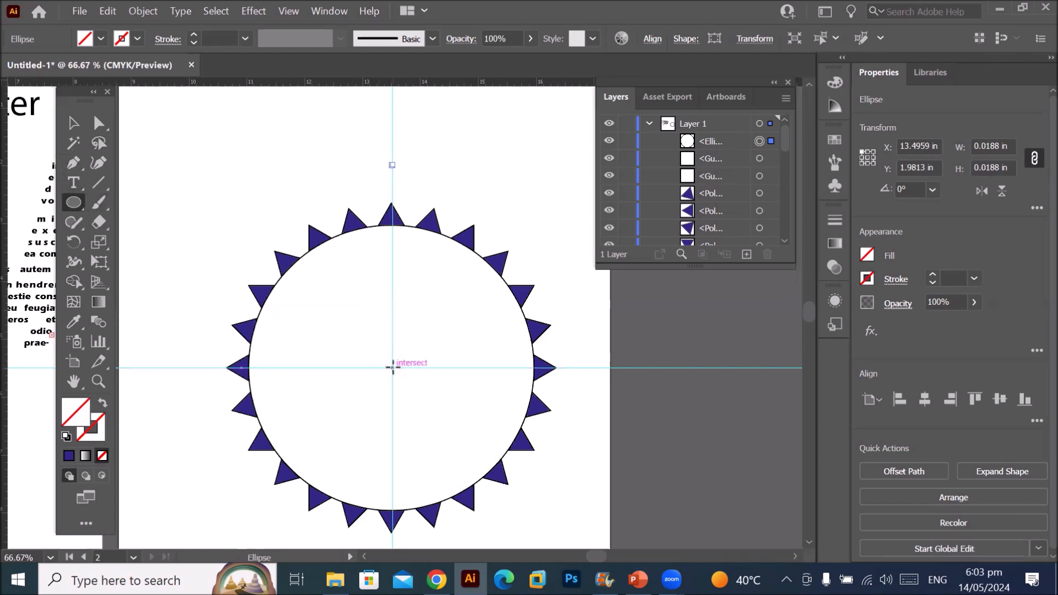
mouse_move(392, 368)
left_mouse_down()
mouse_move(483, 375)
mouse_move(479, 441)
mouse_move(499, 467)
left_mouse_up()
key("alt")
key("shift")
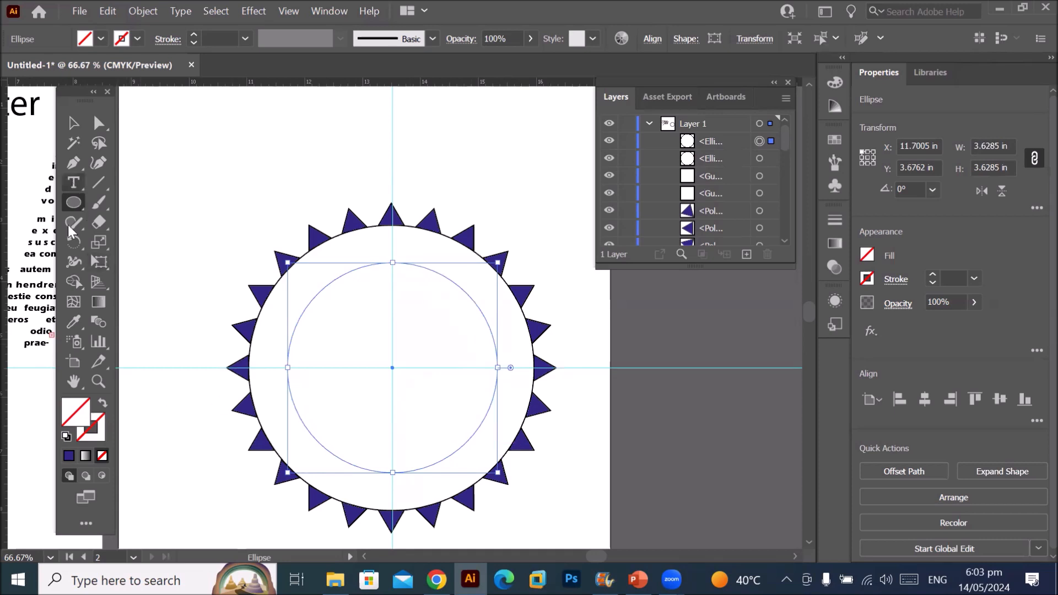
left_click(66, 437)
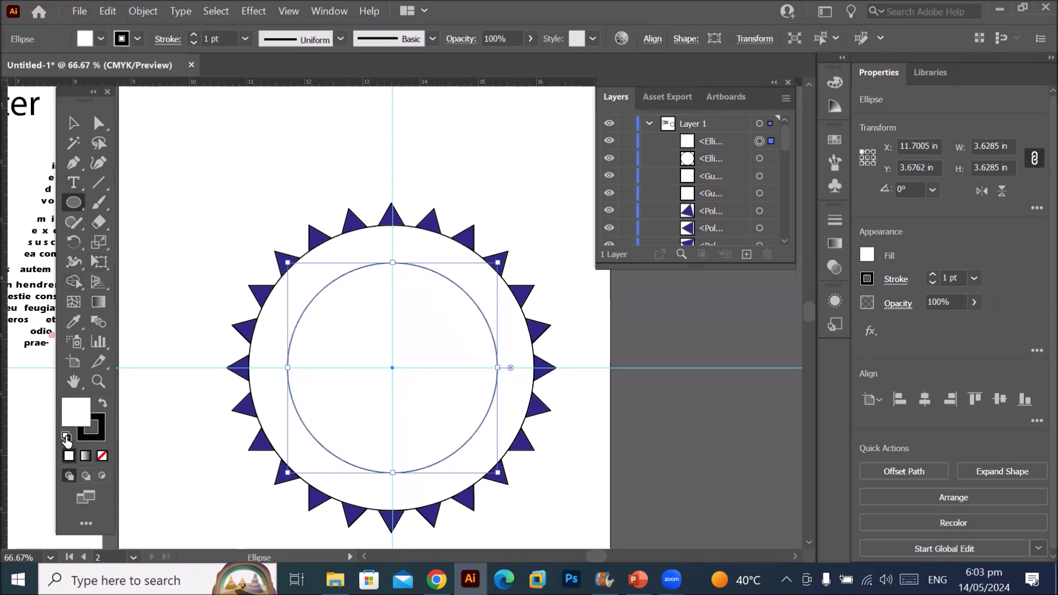
- Try placing type along the inner circle's path with Type on a Path, and undo the placeholder text
left_click(69, 181)
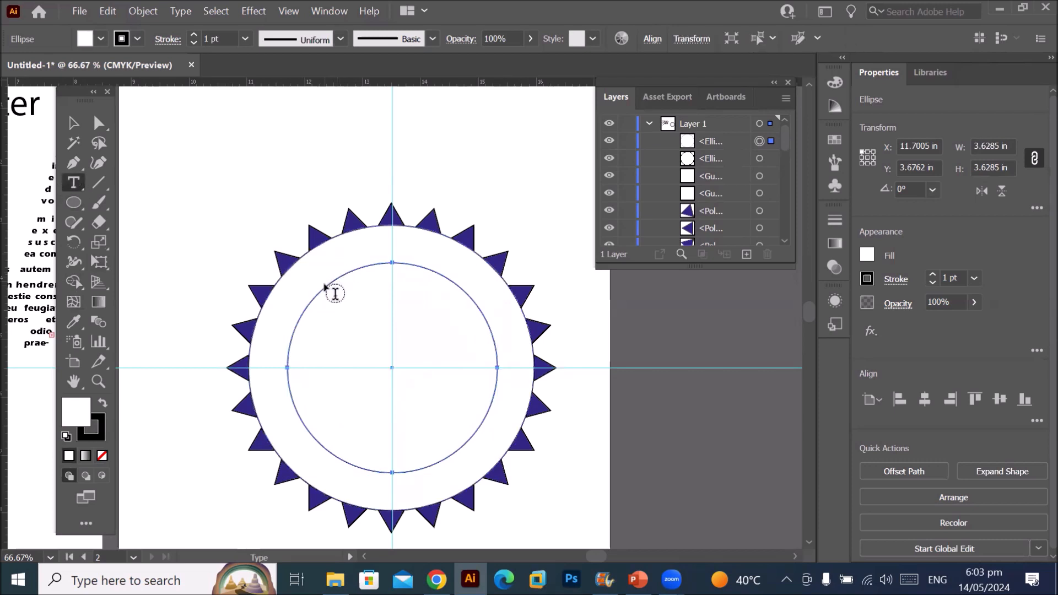
left_click(74, 180)
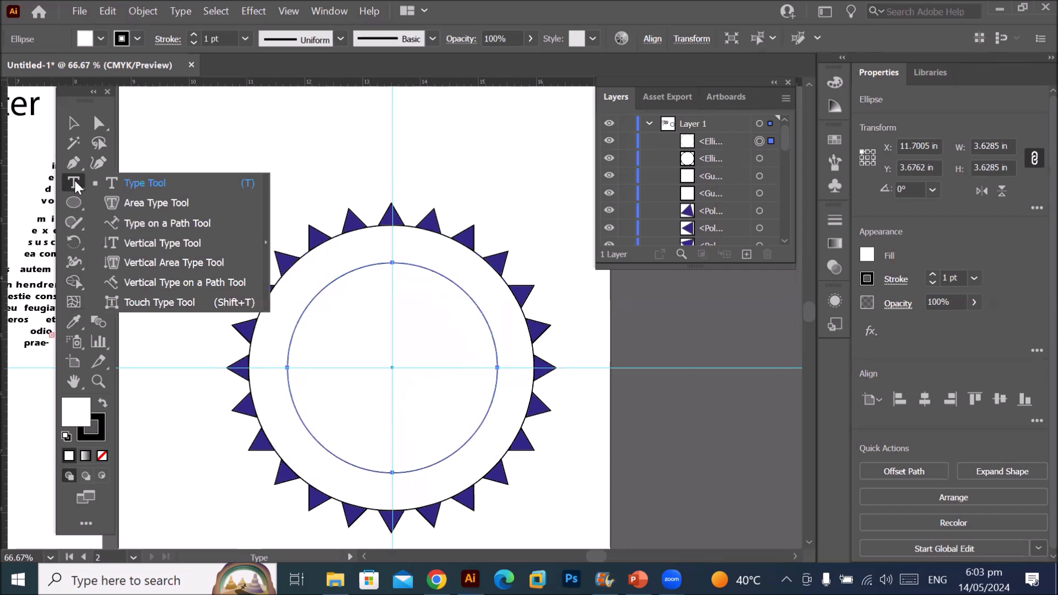
left_click(173, 224)
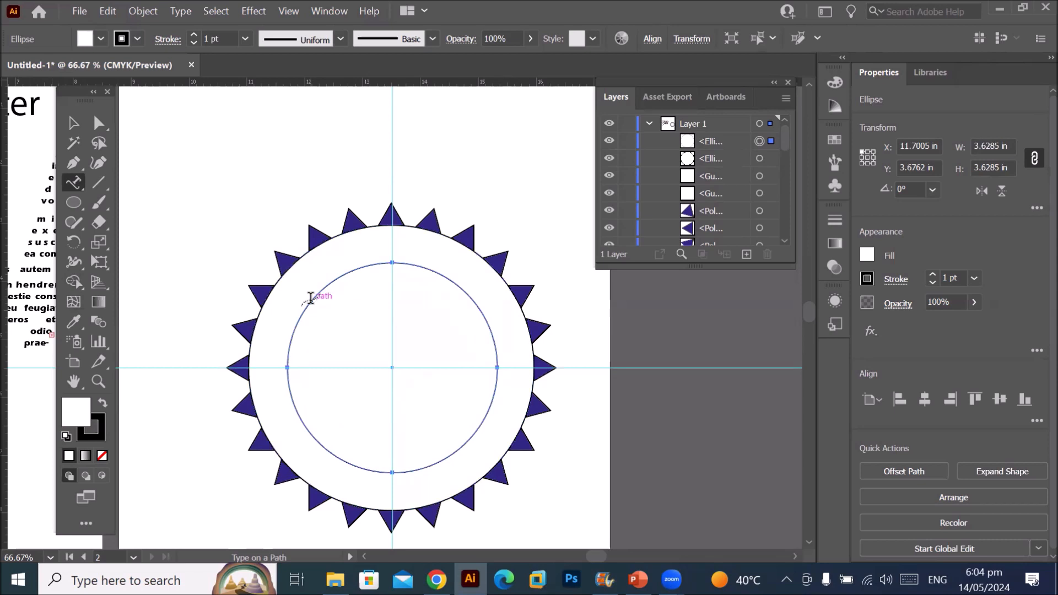
left_click(310, 297)
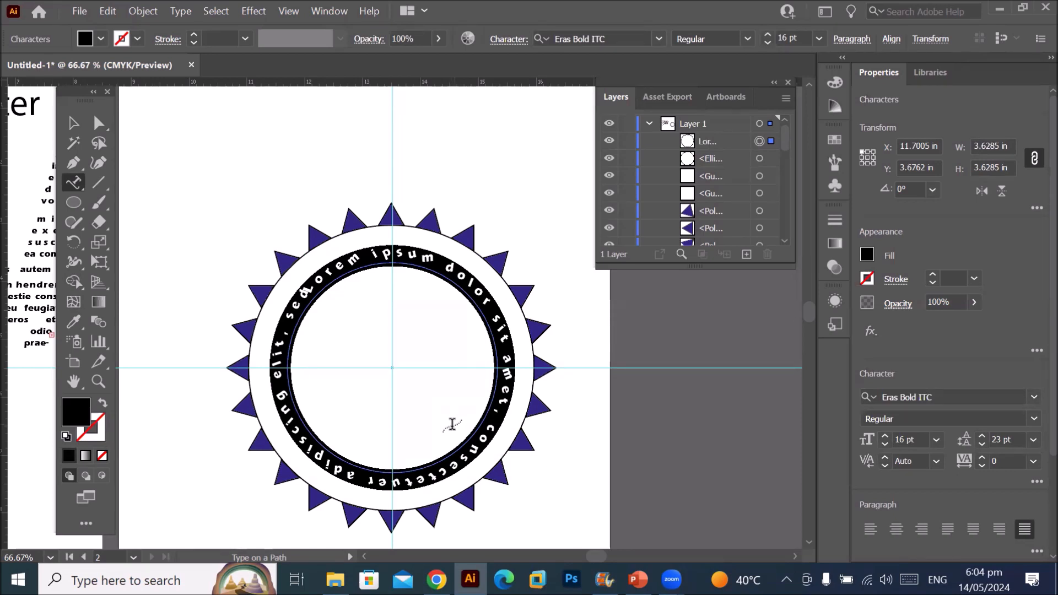
key("ctrl+z")
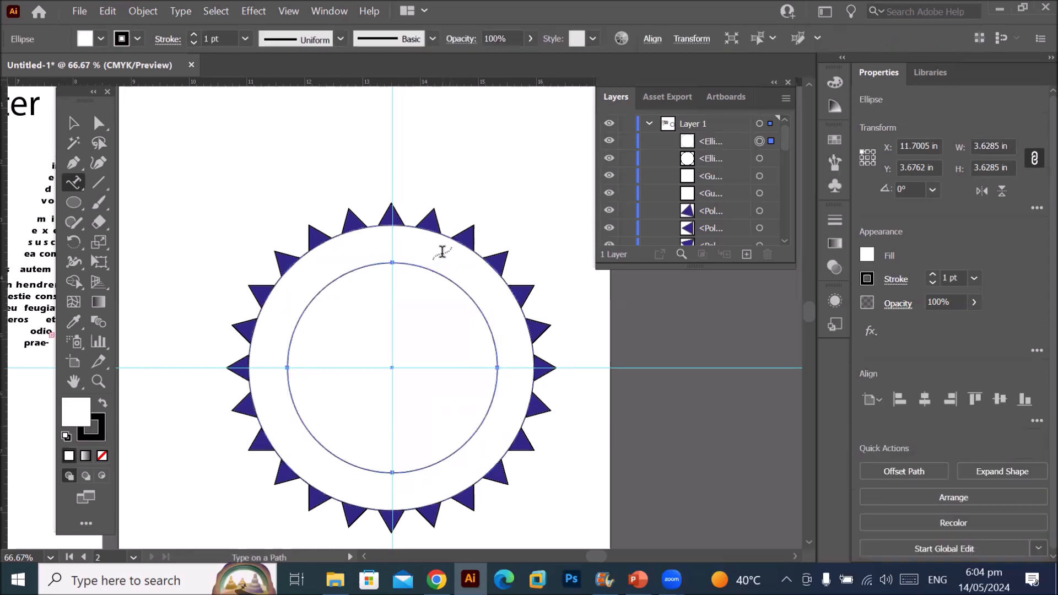
key("ctrl")
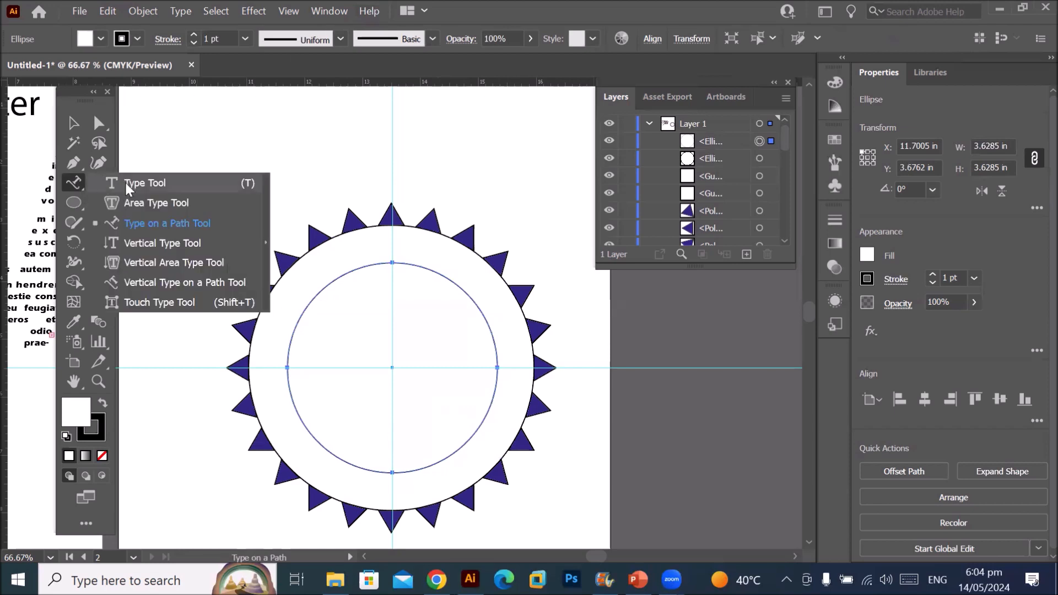
- Switch to the regular Type tool and display the Character settings with all their options
left_click(125, 183)
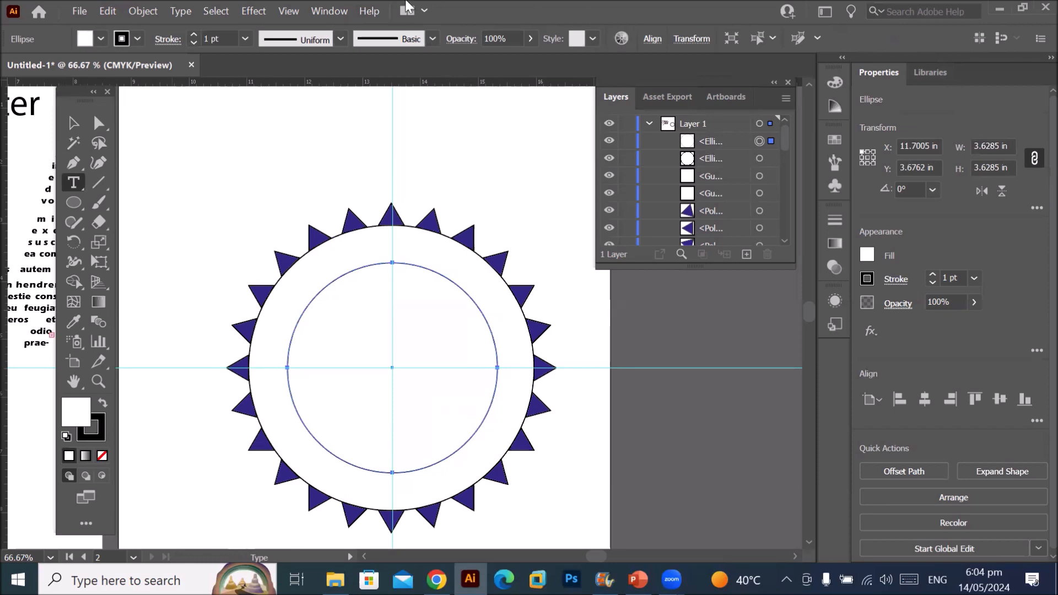
left_click(335, 10)
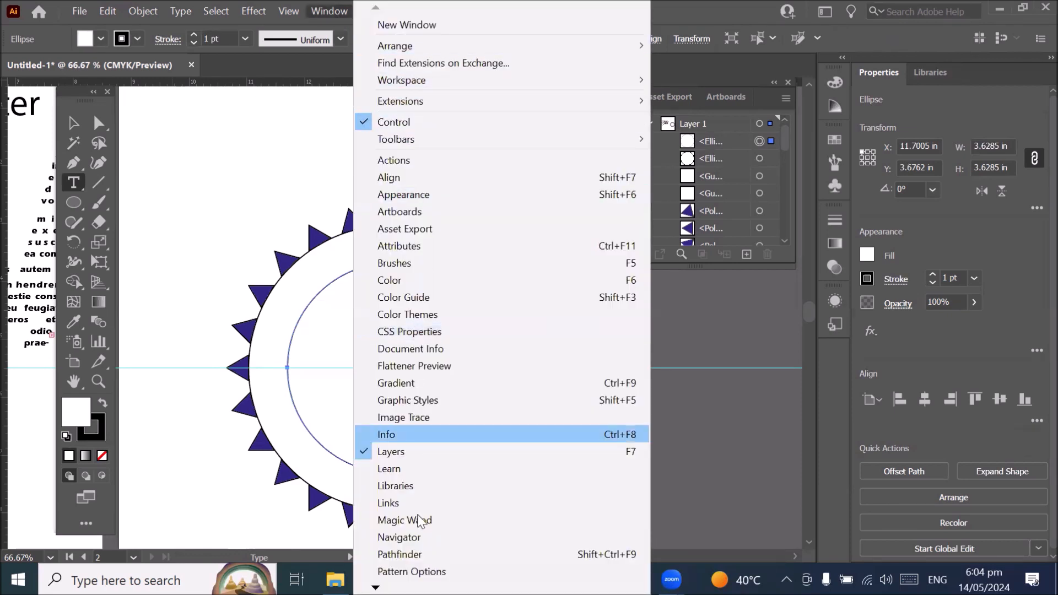
mouse_move(427, 589)
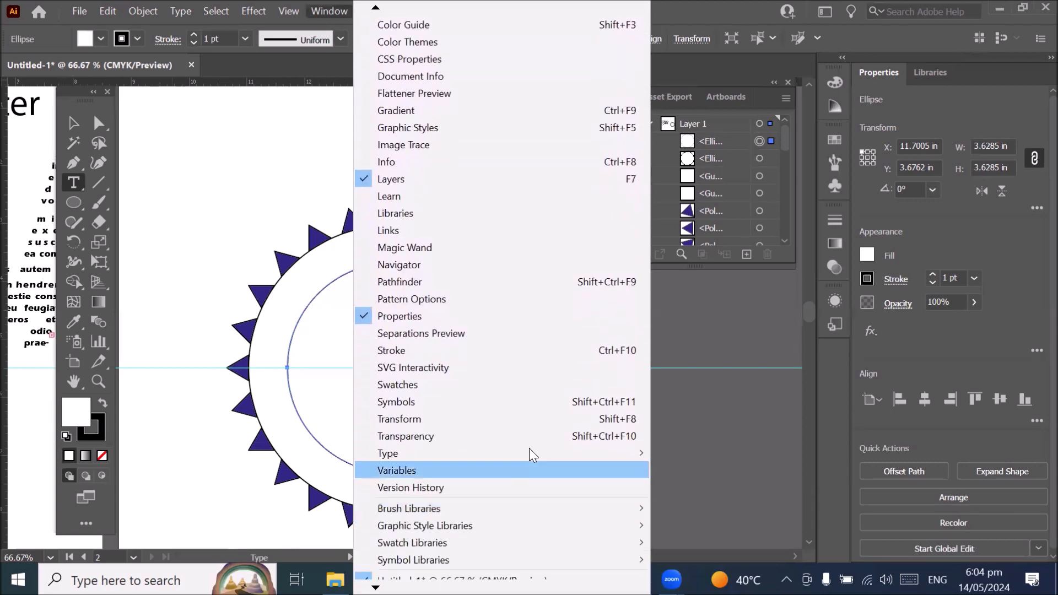
mouse_move(531, 453)
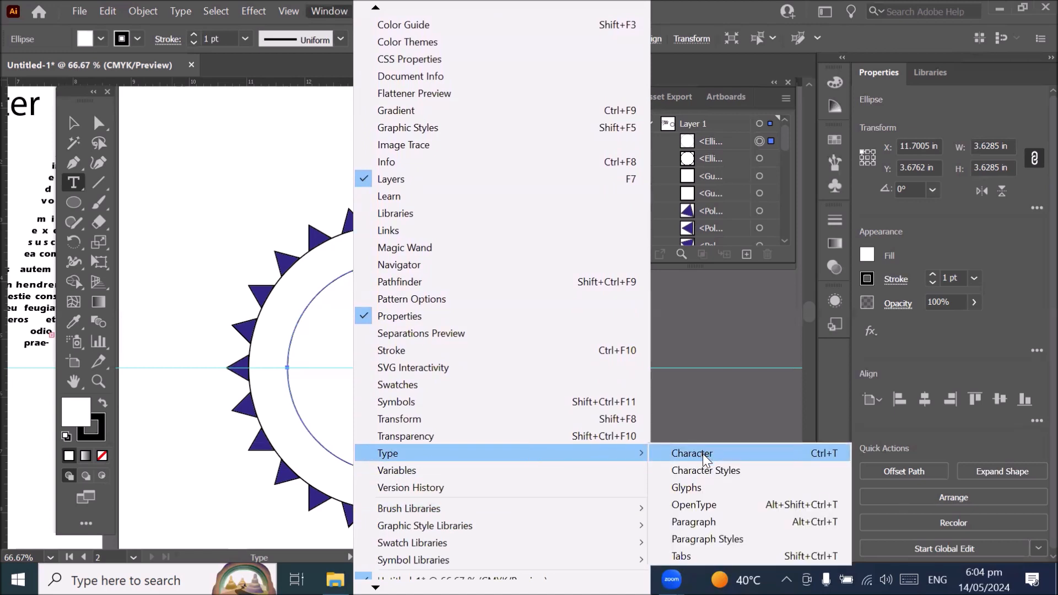
left_click(736, 454)
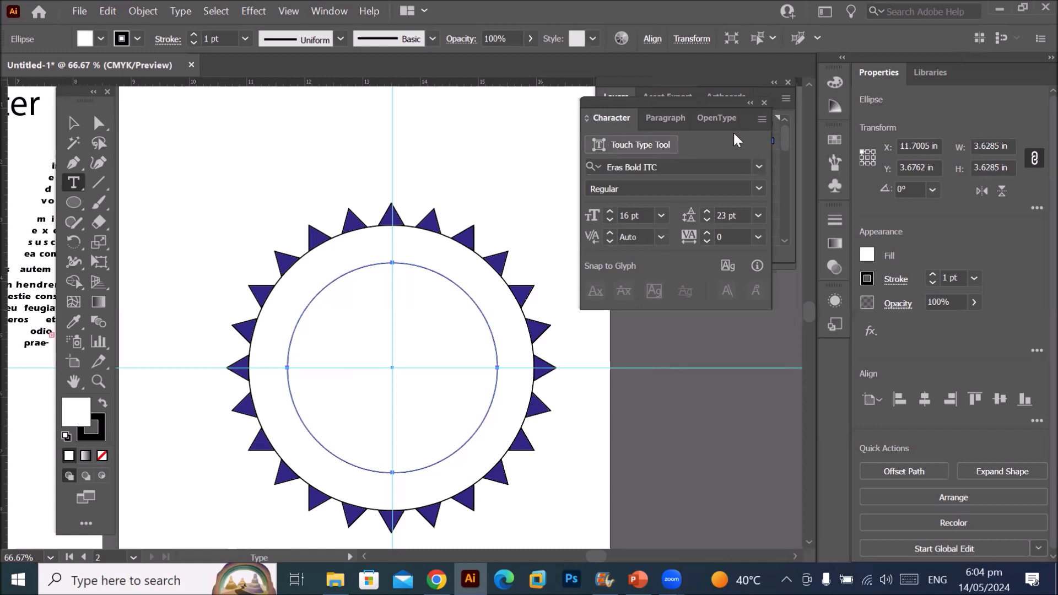
left_click(757, 119)
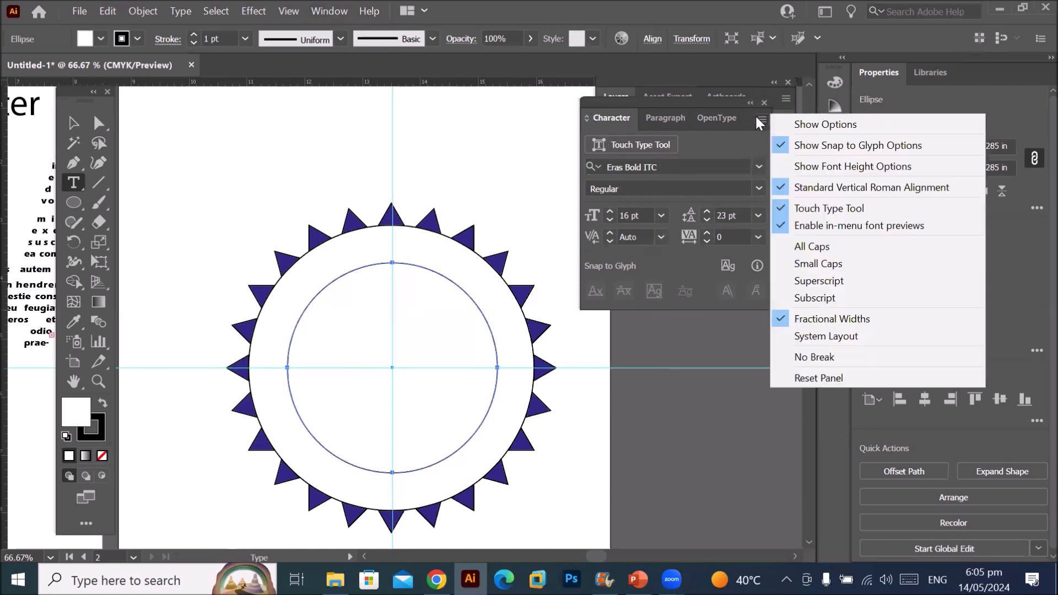
left_click(810, 131)
- Reset all character settings, including font, size, leading, baseline shift and rotation, to their defaults
left_click(739, 285)
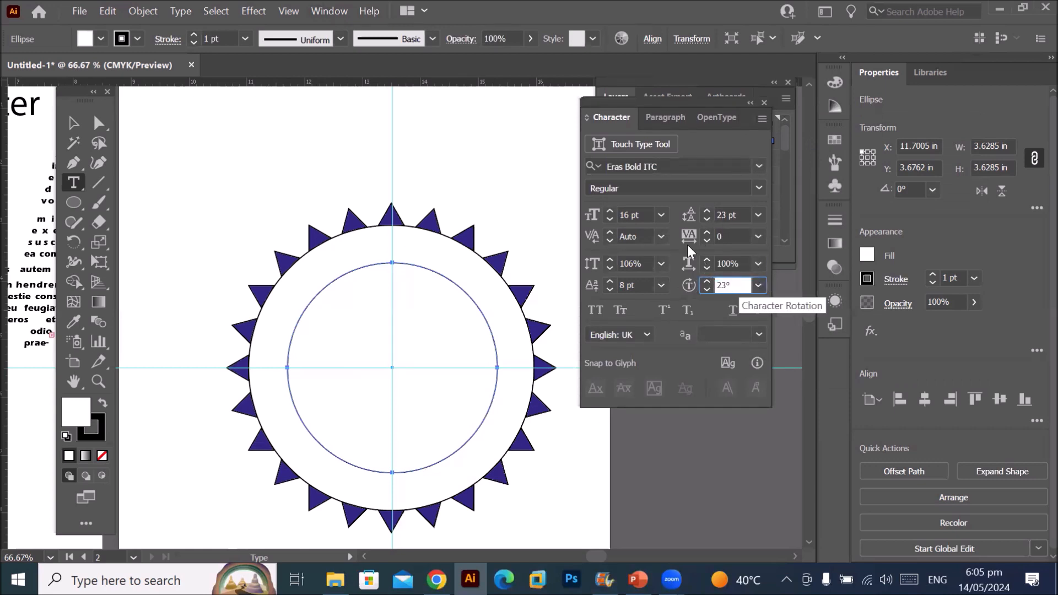
left_click(583, 214)
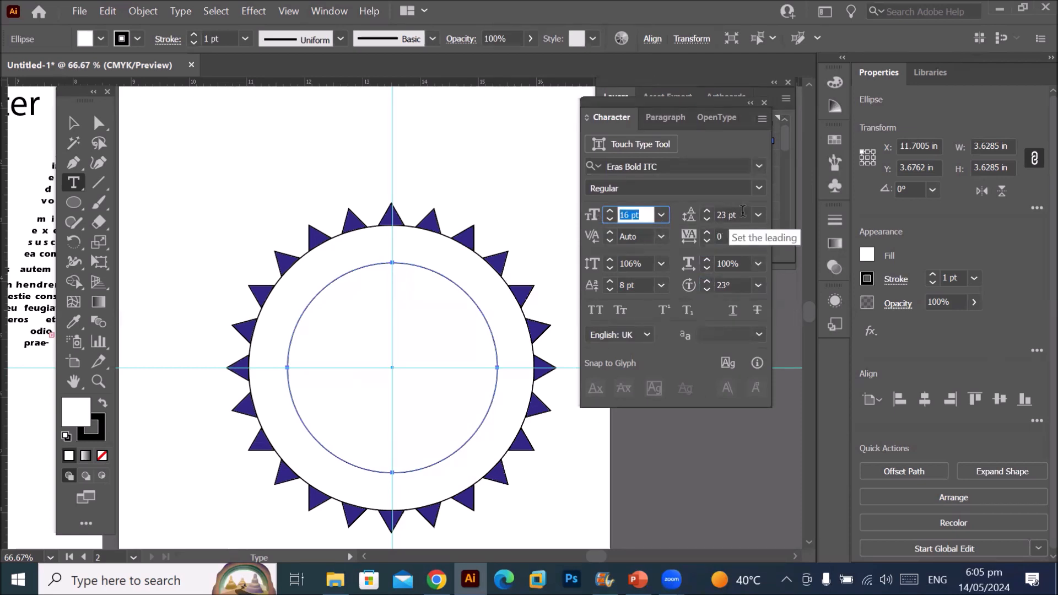
left_click(691, 213)
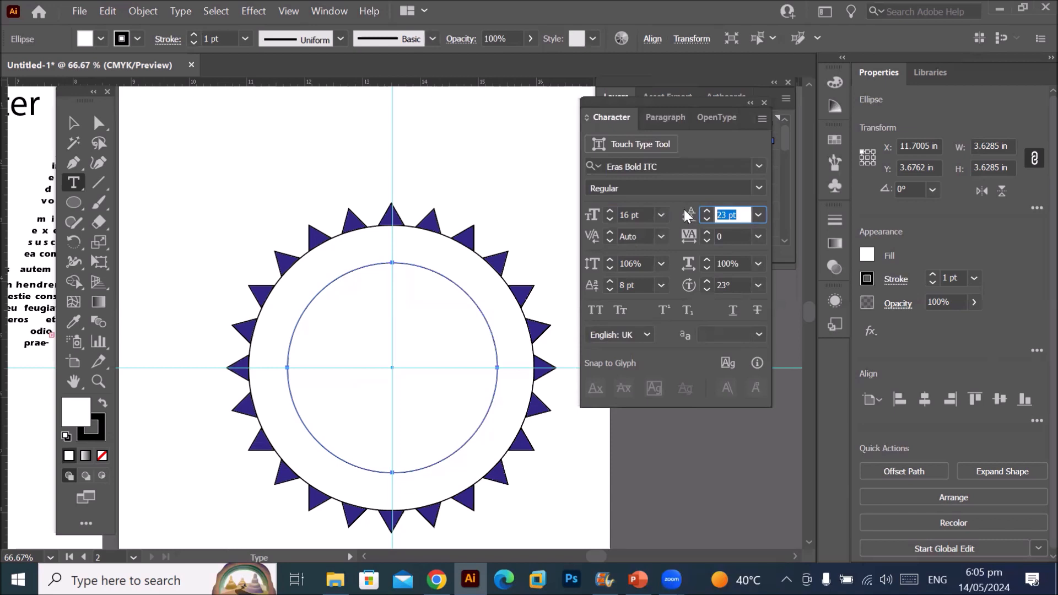
left_click(763, 117)
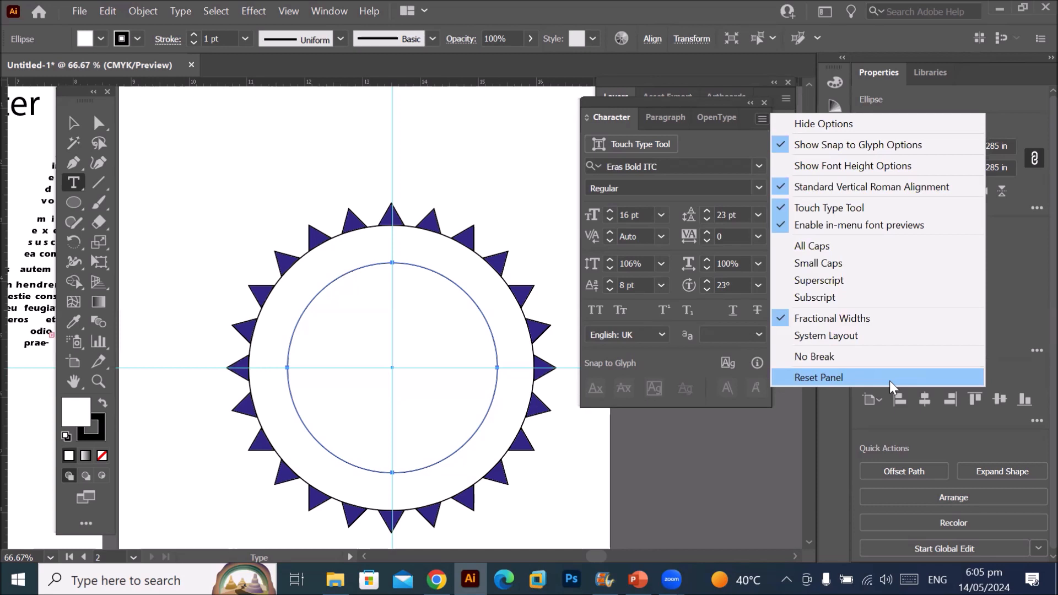
left_click(862, 378)
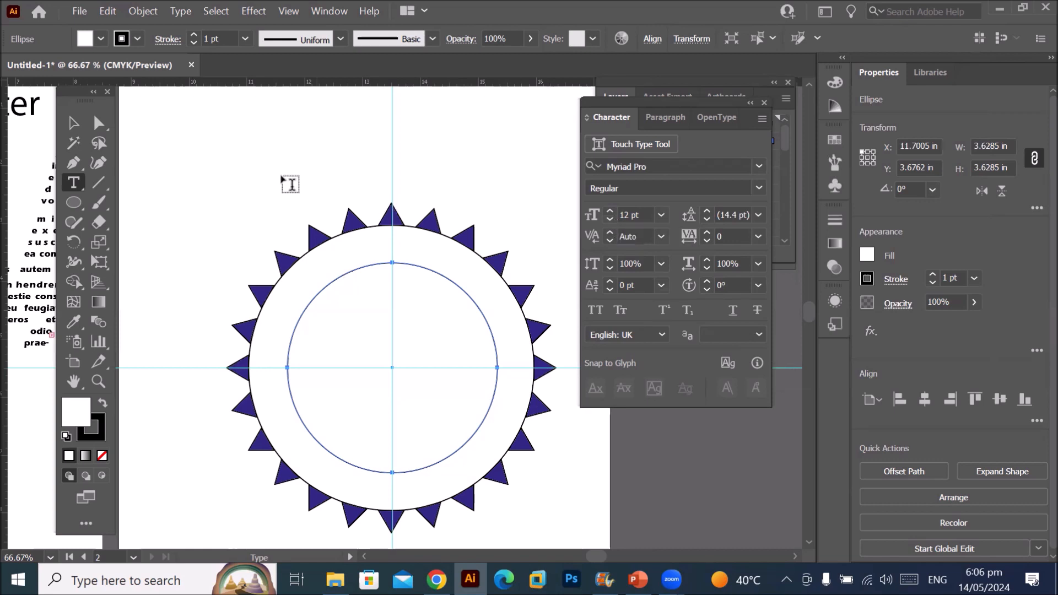
- Choose Type on a Path, set the paragraph alignment to left and place type on the inner circle starting at its left anchor
left_click(76, 184)
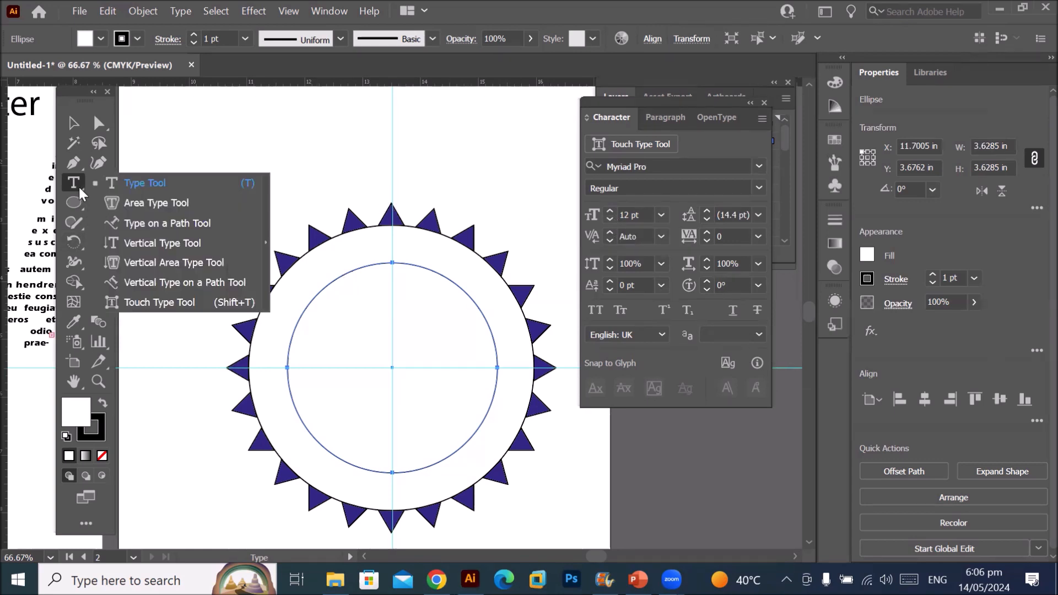
left_click(153, 227)
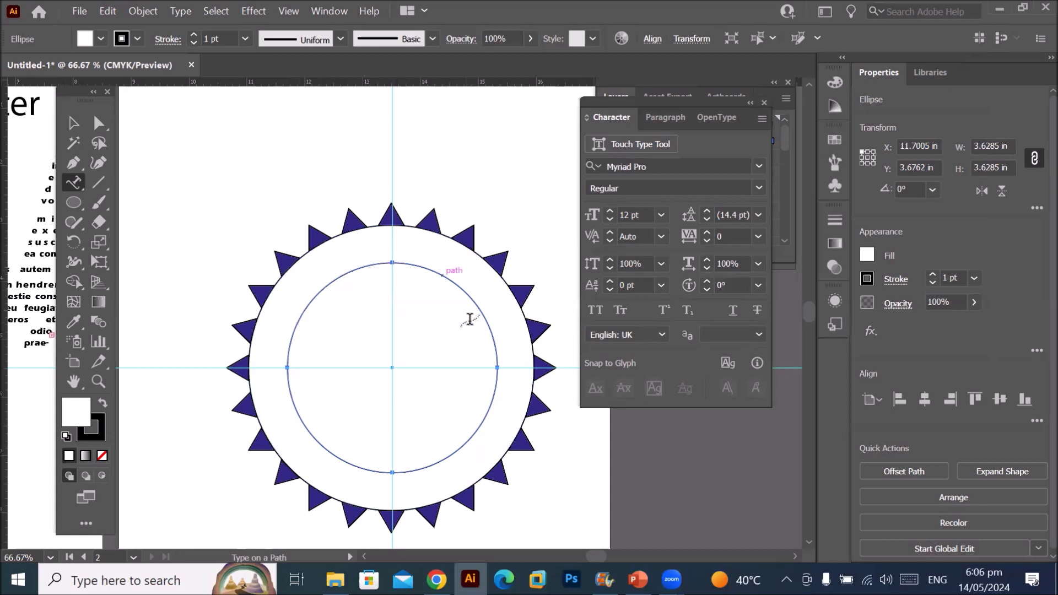
left_click(657, 118)
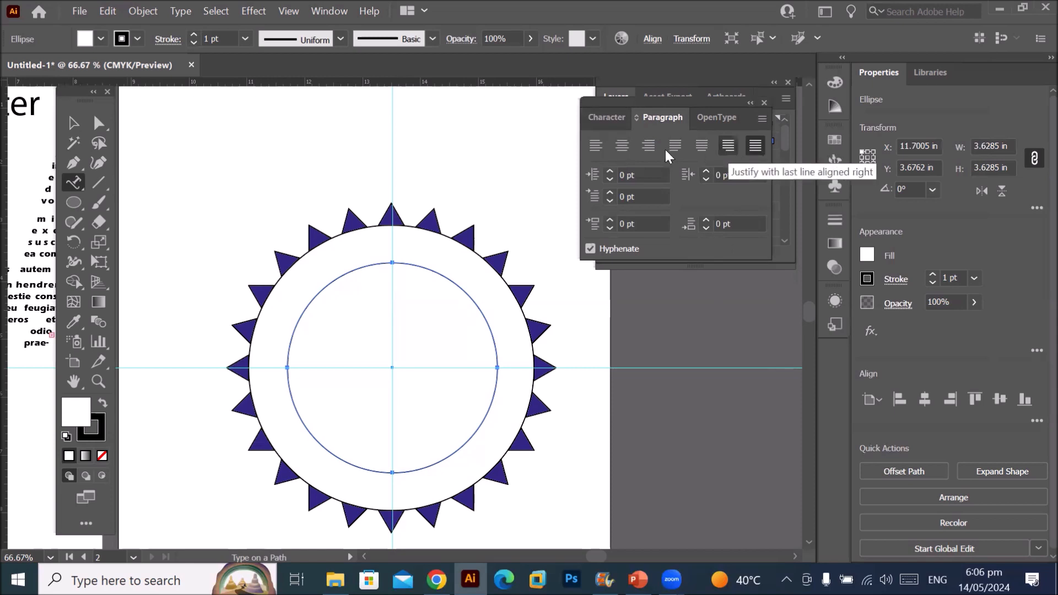
left_click(595, 146)
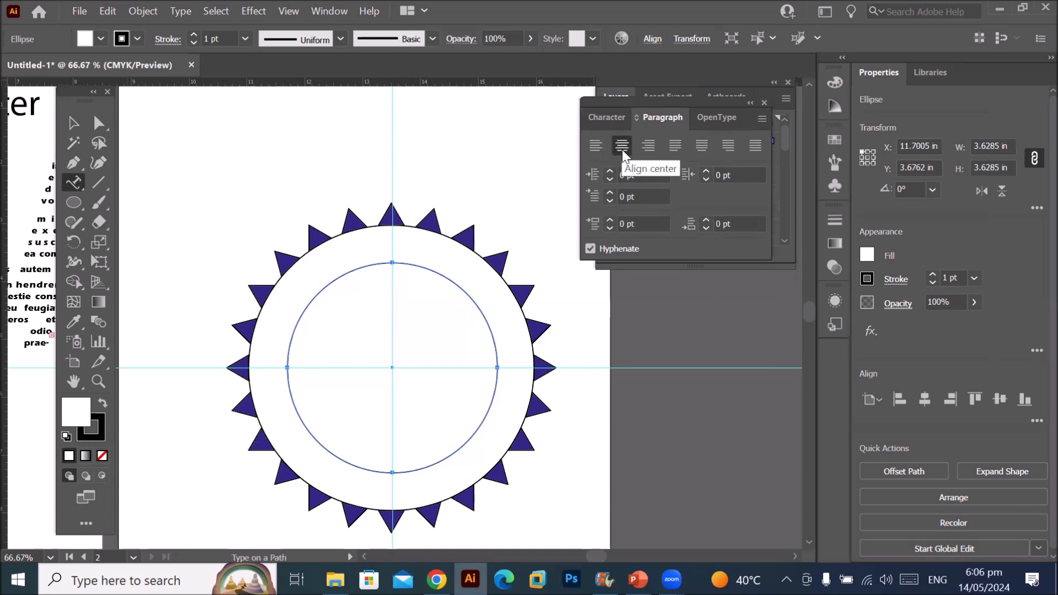
left_click(593, 146)
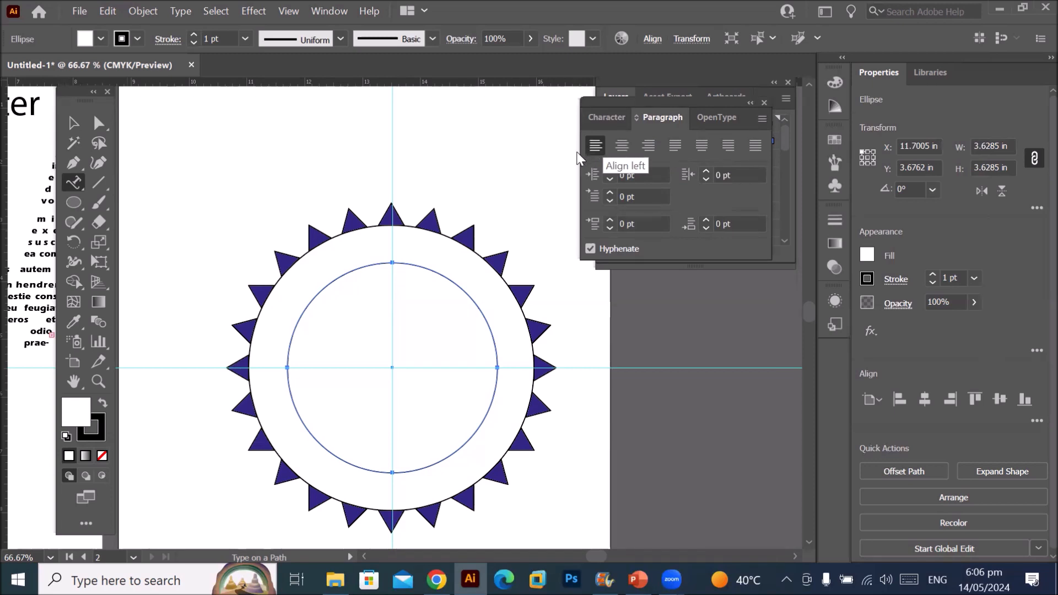
left_click(286, 364)
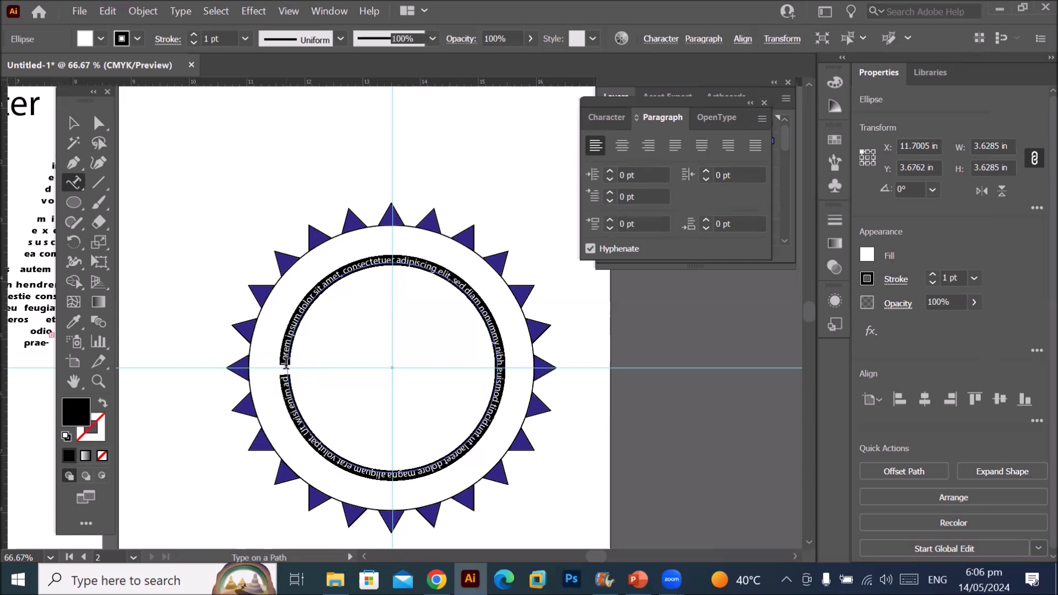
scroll(279, 357, "up", 6)
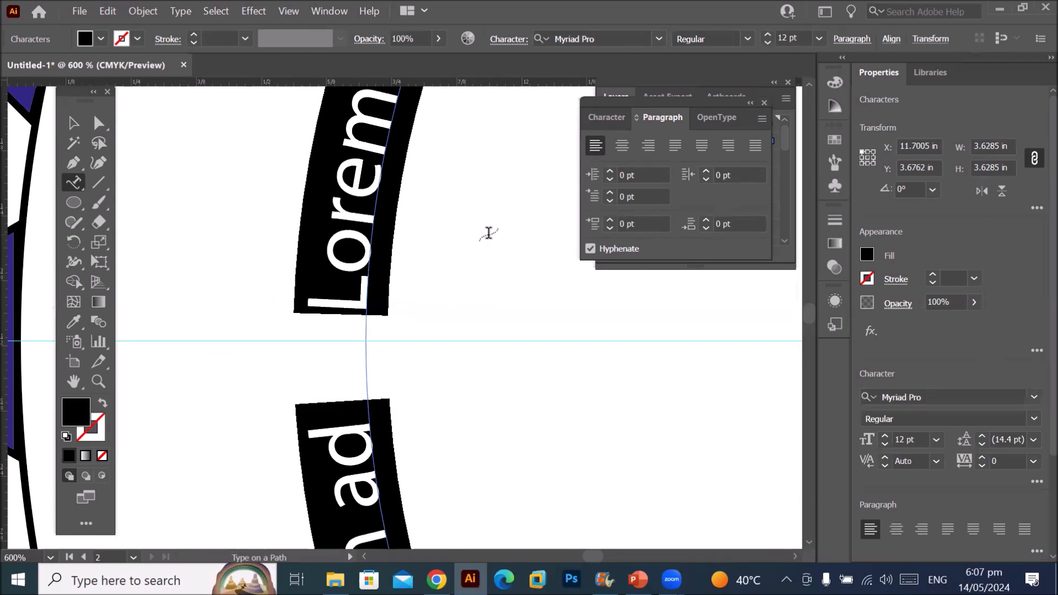
scroll(489, 233, "down", 4)
scroll(489, 232, "down", 3)
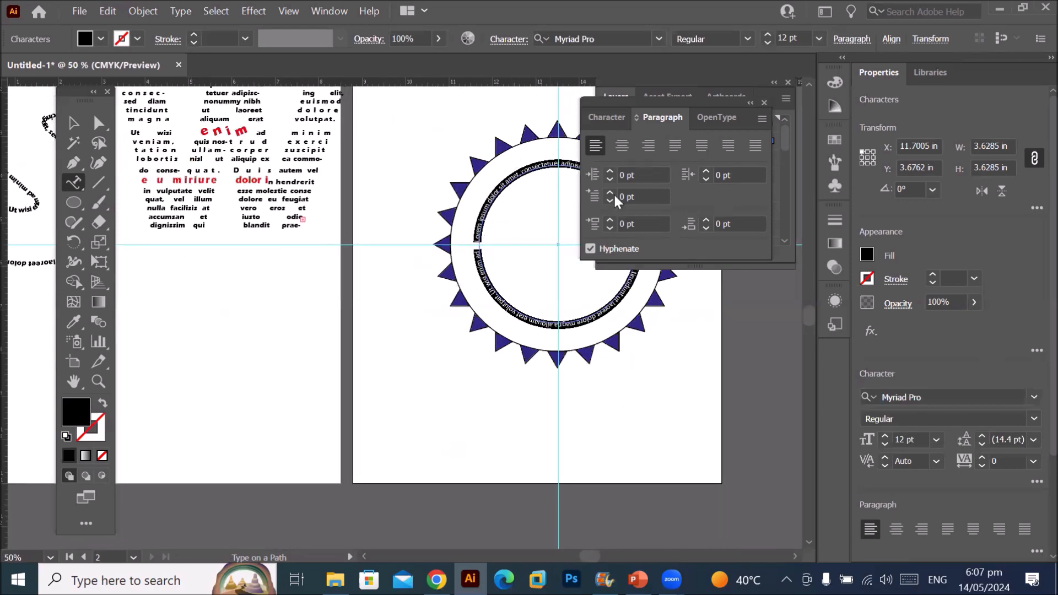
- Collapse the Character panel group, switch to PowerPoint to view the company seal design reference, and return to Illustrator
left_click(751, 104)
left_click(639, 579)
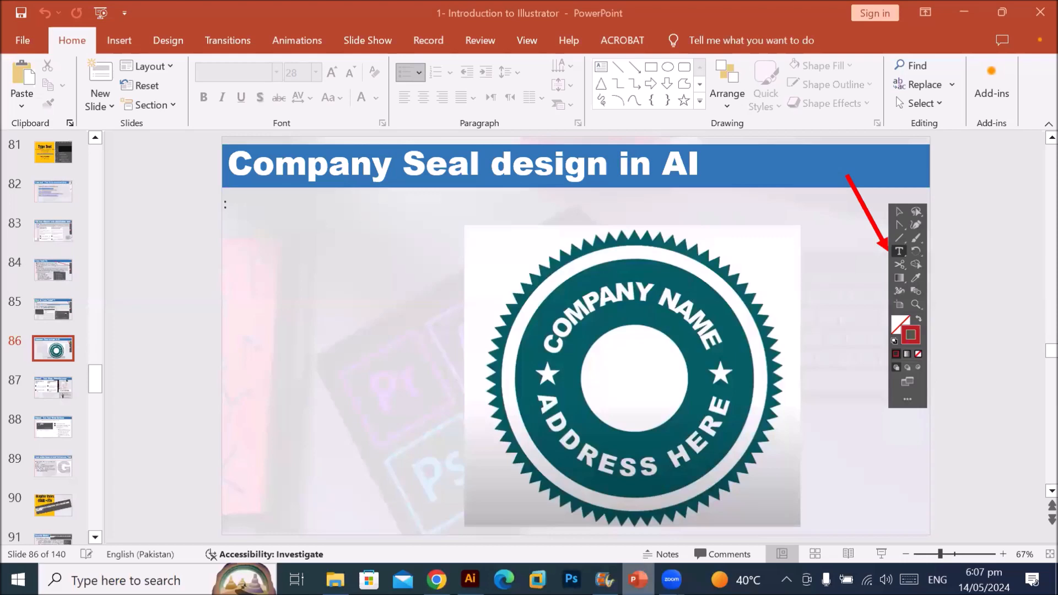
key("alt+Tab")
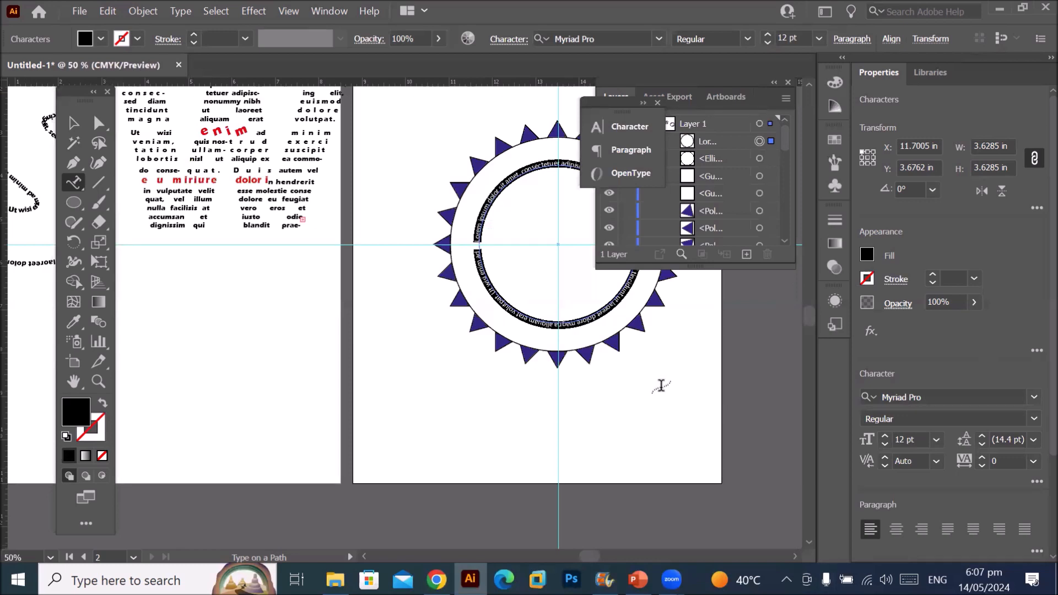
- Replace all the placeholder text on the inner circle with "ICT Trainings of graphic designing tool"
scroll(661, 386, "right", 5)
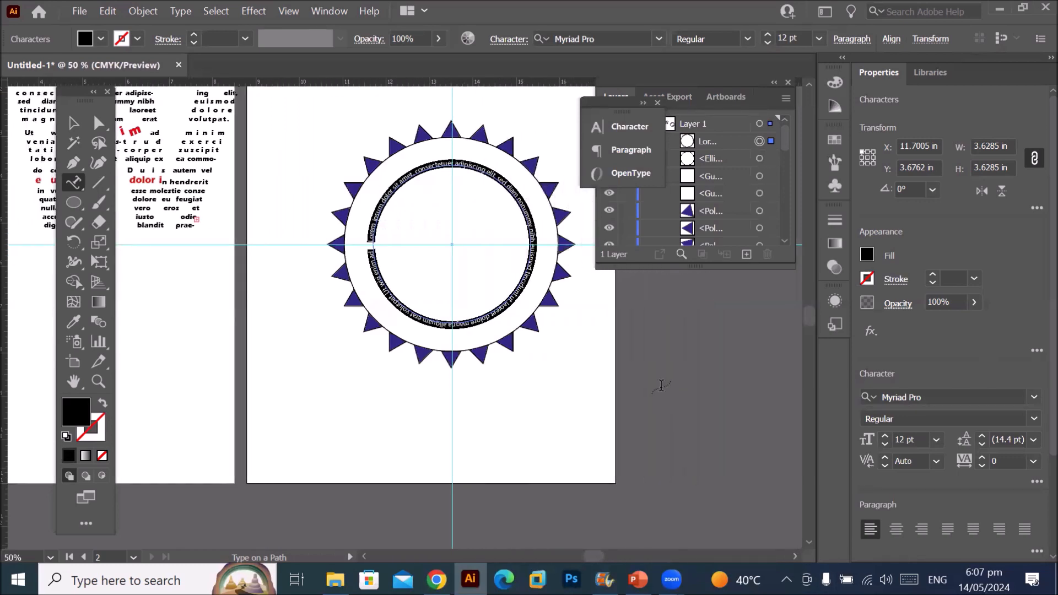
scroll(338, 170, "up", 3)
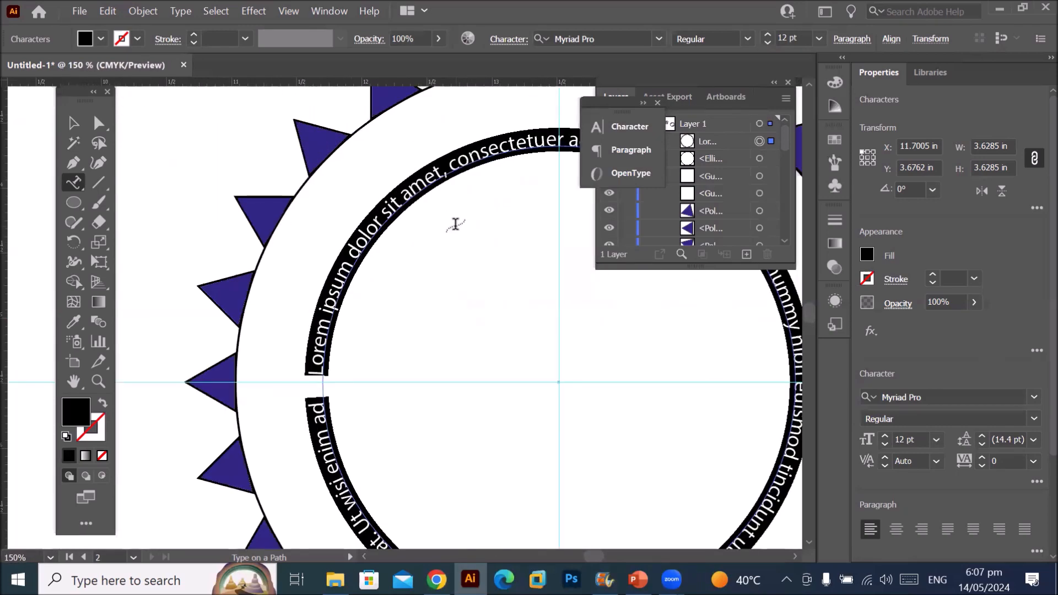
left_click(773, 83)
left_click(485, 153)
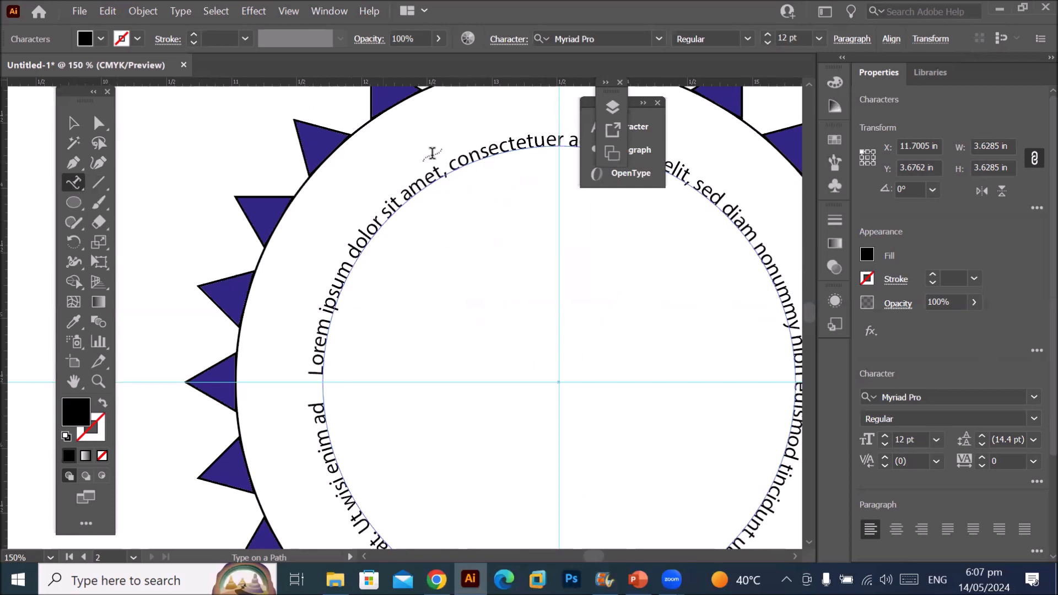
double_click(470, 153)
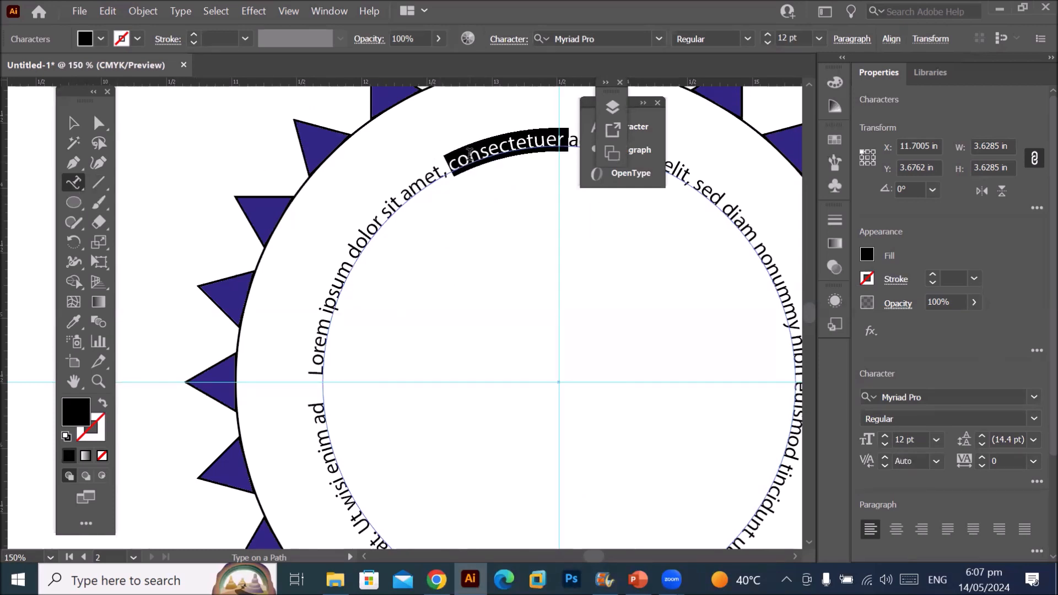
triple_click(470, 153)
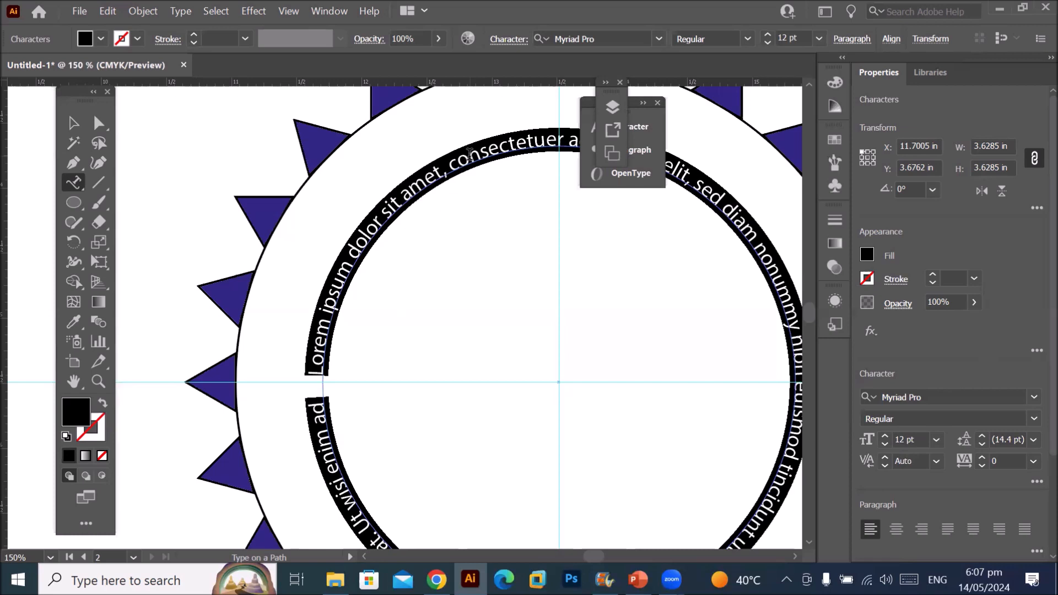
key("BackSpace")
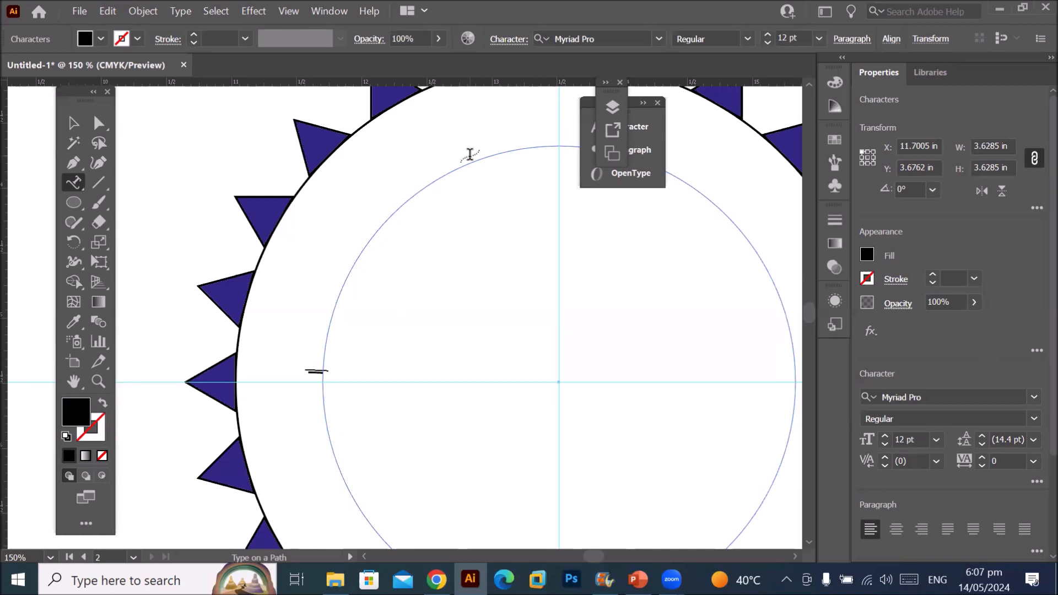
type("ICT Trainings of graphic designing tool")
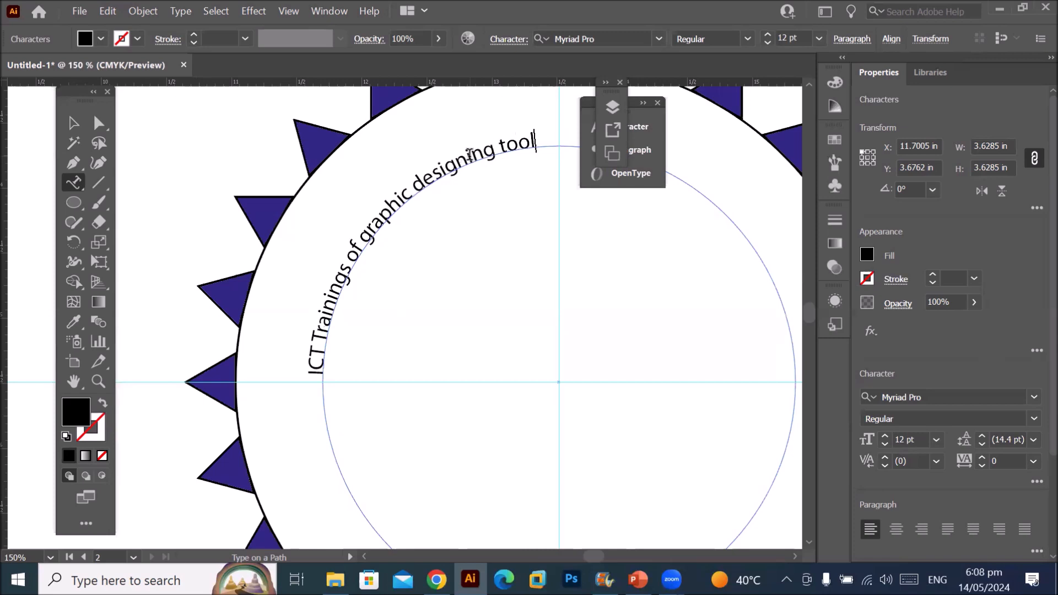
key("Escape")
- Try right and centre paragraph alignment on the circle's text, and return it to left alignment
left_click(853, 40)
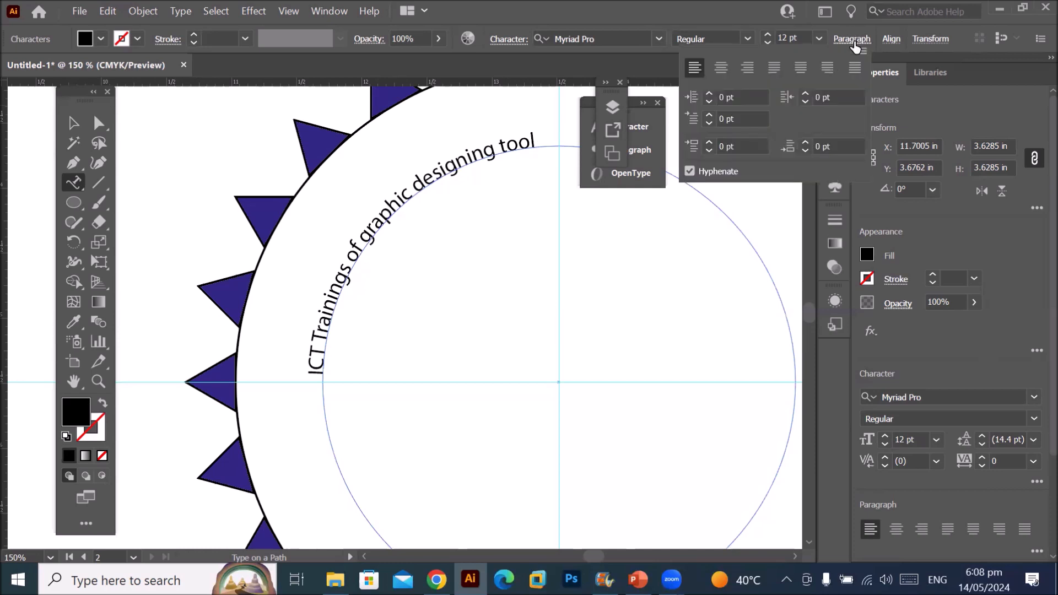
left_click(747, 68)
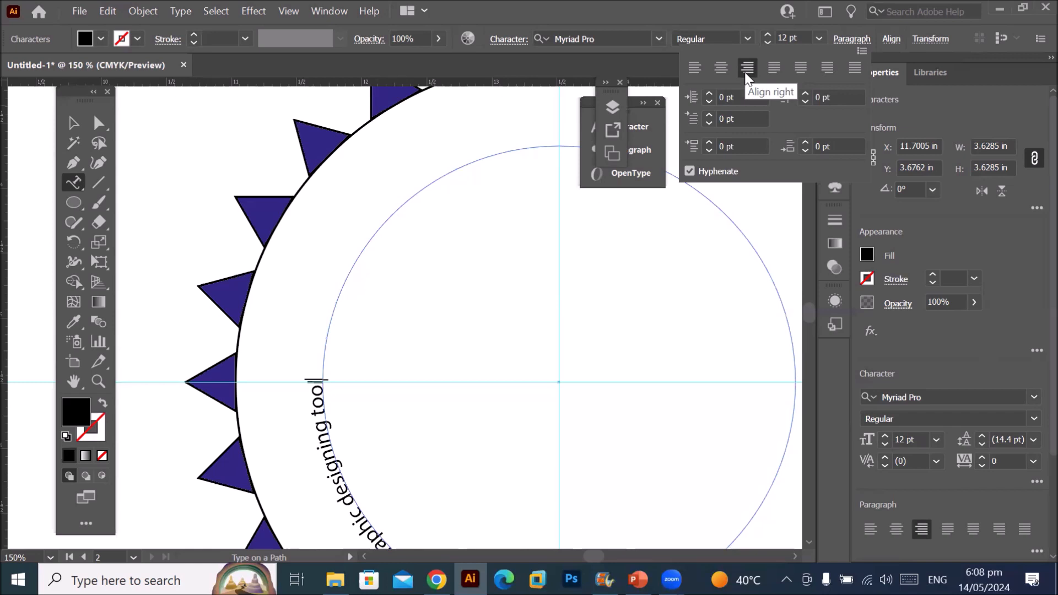
left_click(695, 68)
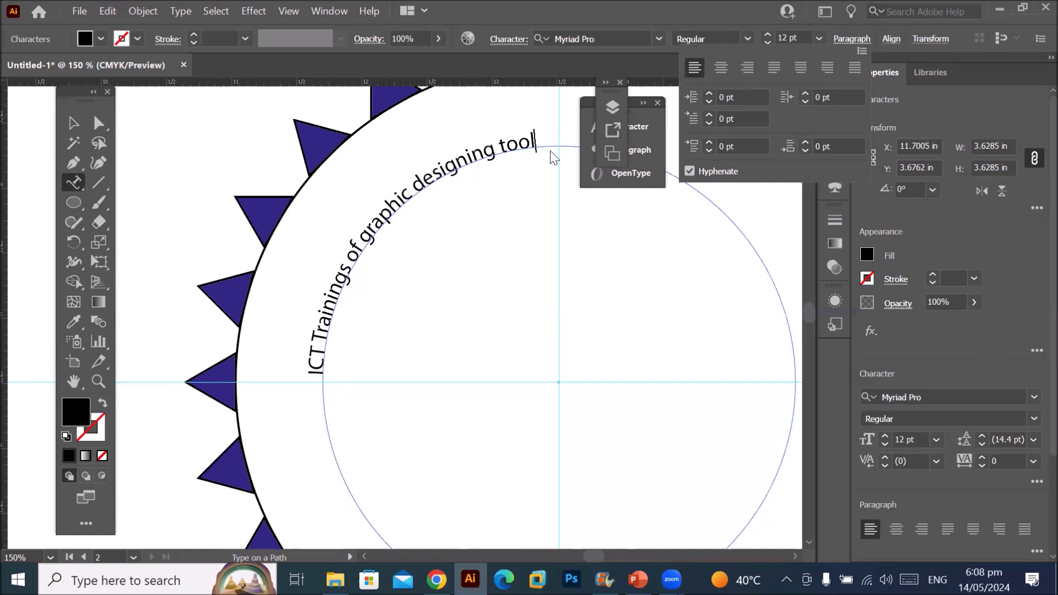
left_click(748, 67)
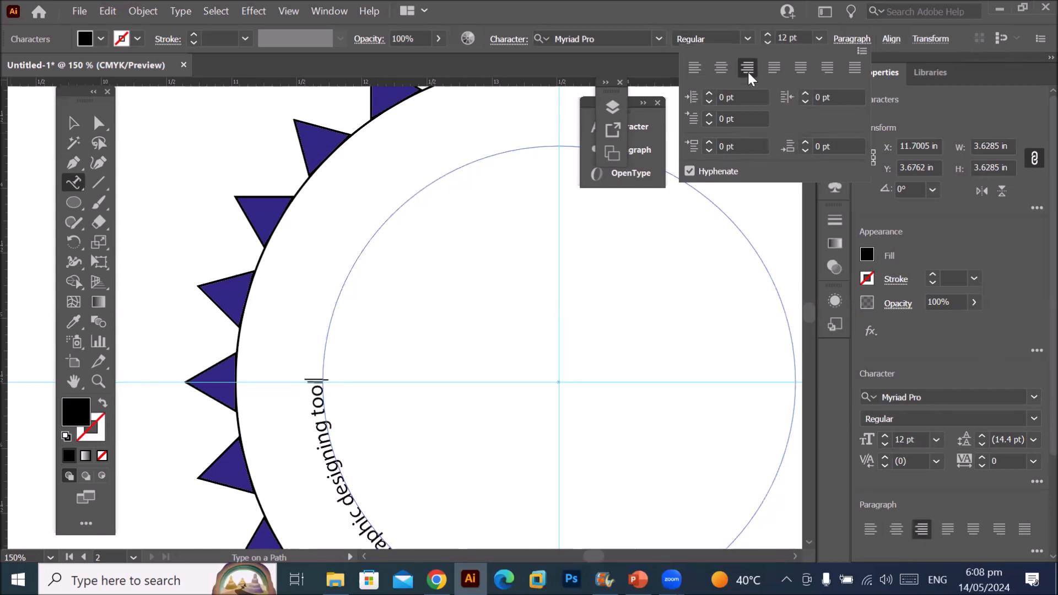
left_click(721, 67)
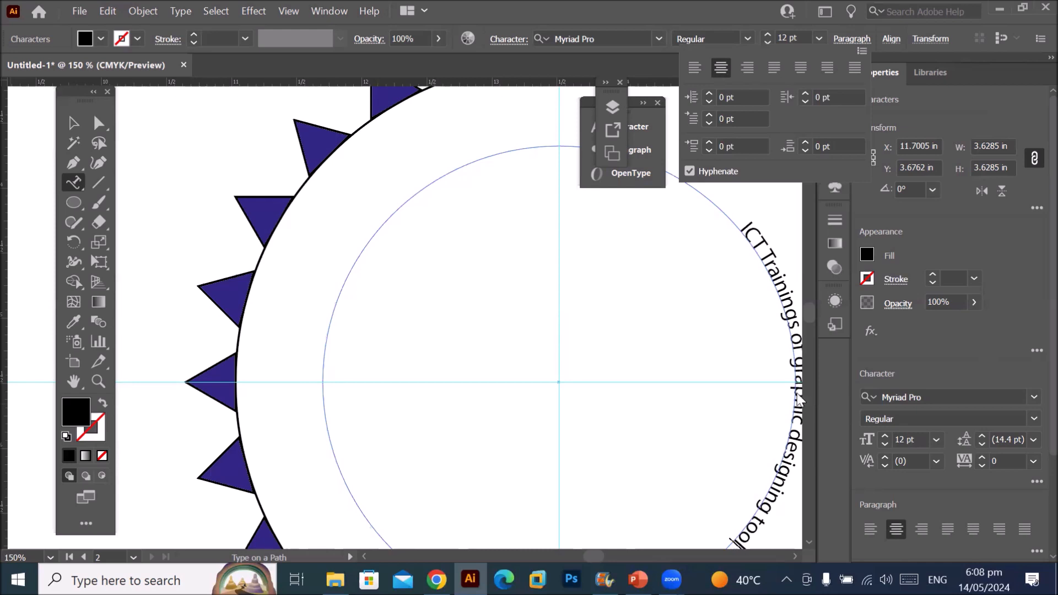
left_click(695, 71)
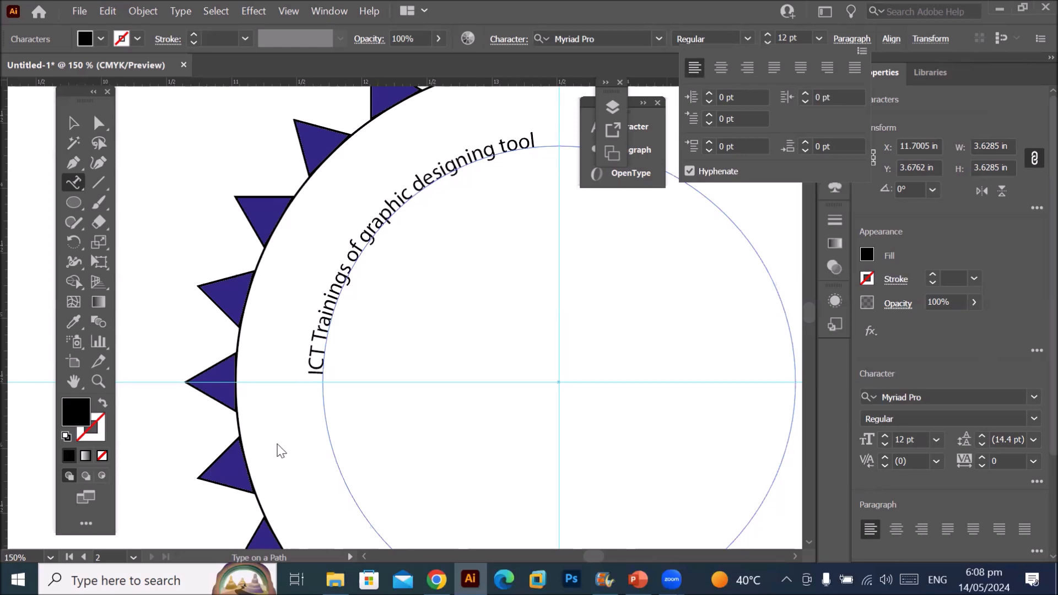
- Select the circle's path text as an object and examine its start and end brackets near the left anchor point
scroll(304, 415, "up", 3)
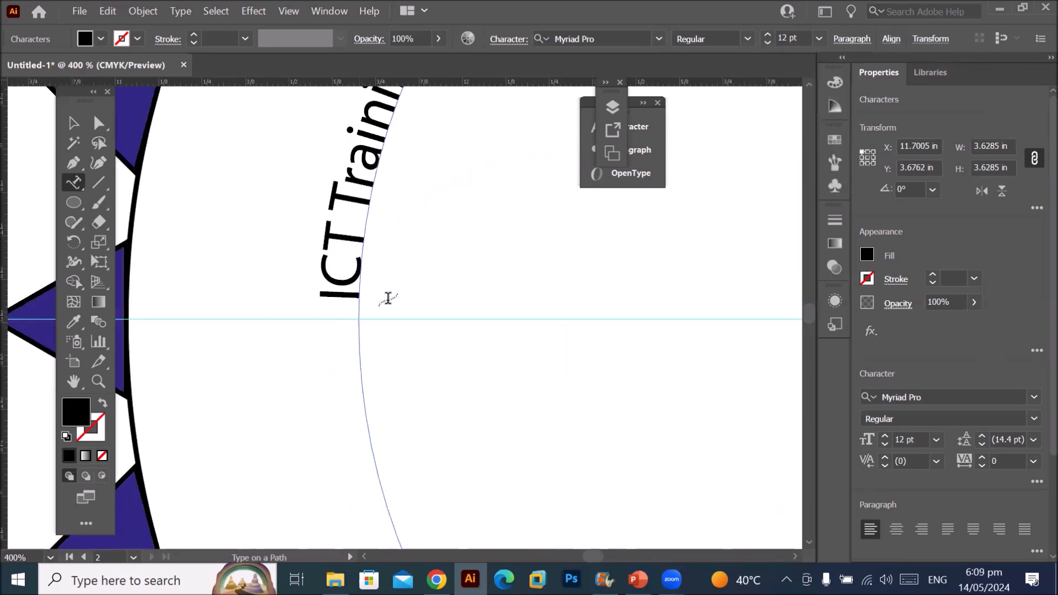
scroll(388, 297, "down", 3)
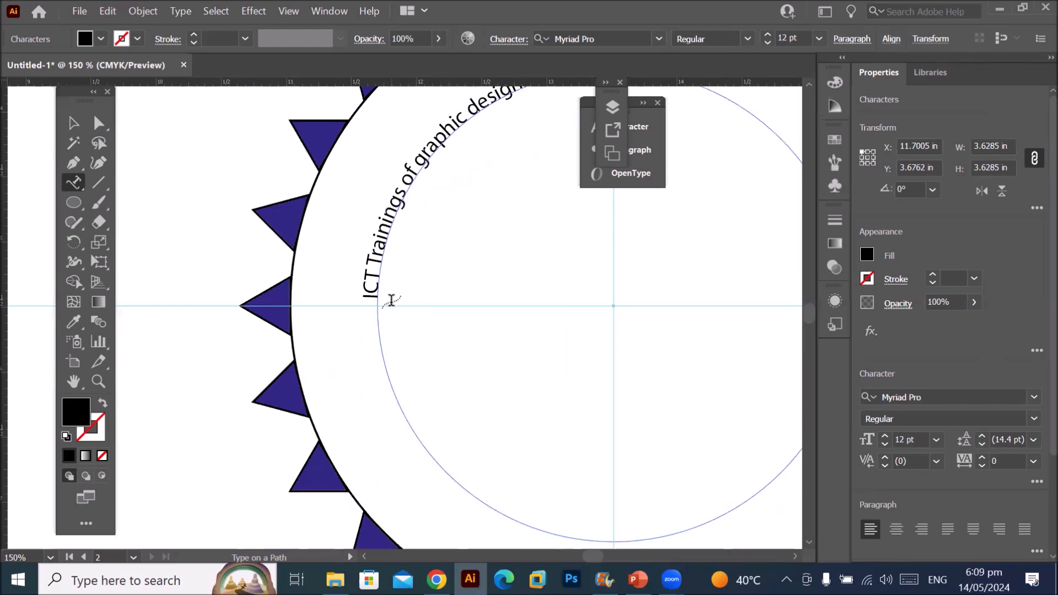
left_click(76, 124)
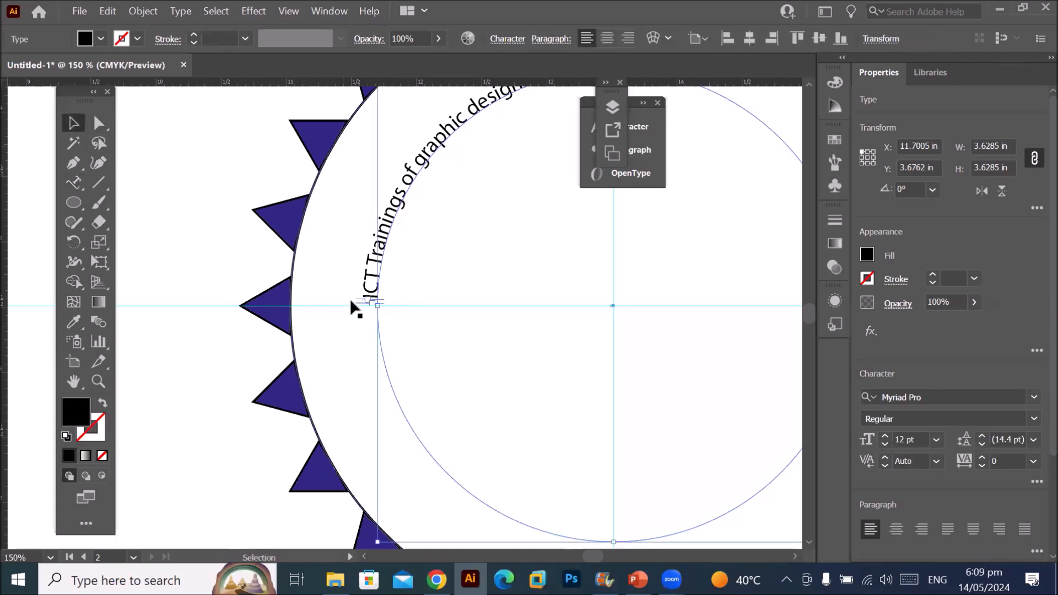
scroll(352, 285, "up", 1)
scroll(354, 287, "up", 4)
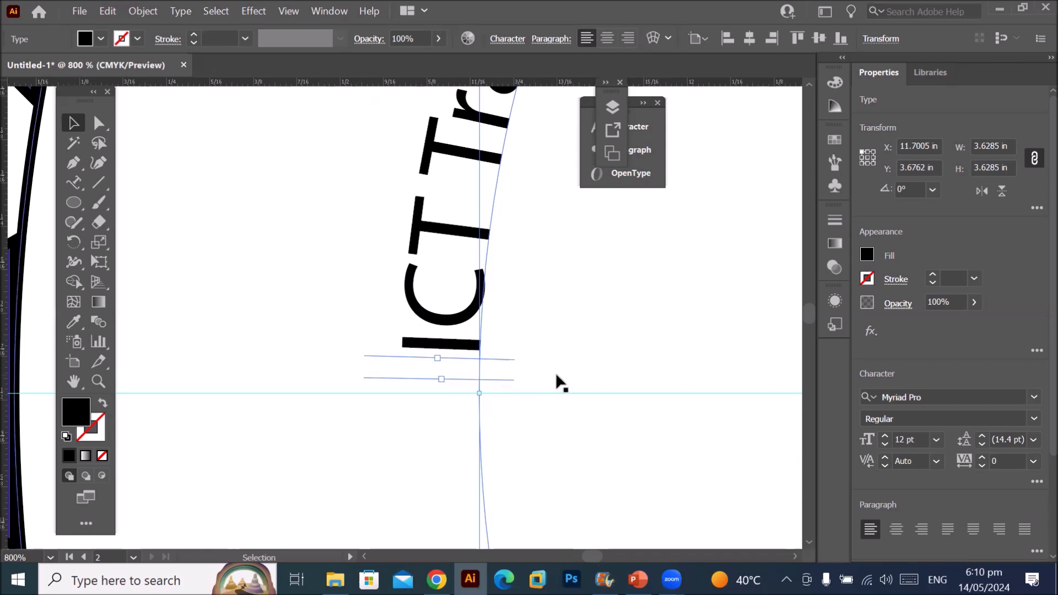
scroll(556, 374, "down", 3)
scroll(739, 375, "down", 6)
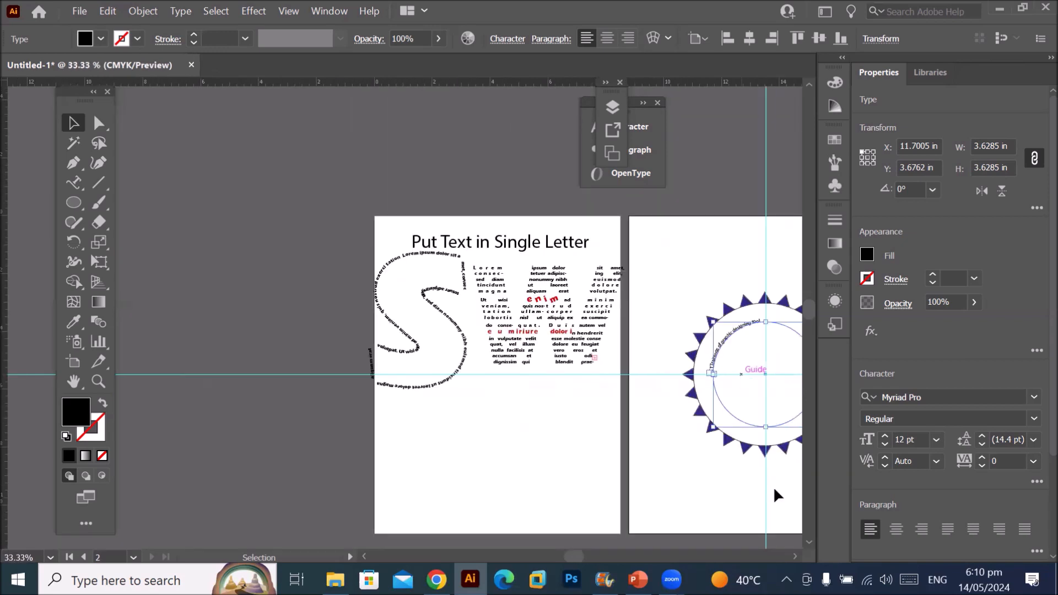
scroll(786, 520, "right", 1)
scroll(786, 519, "right", 10)
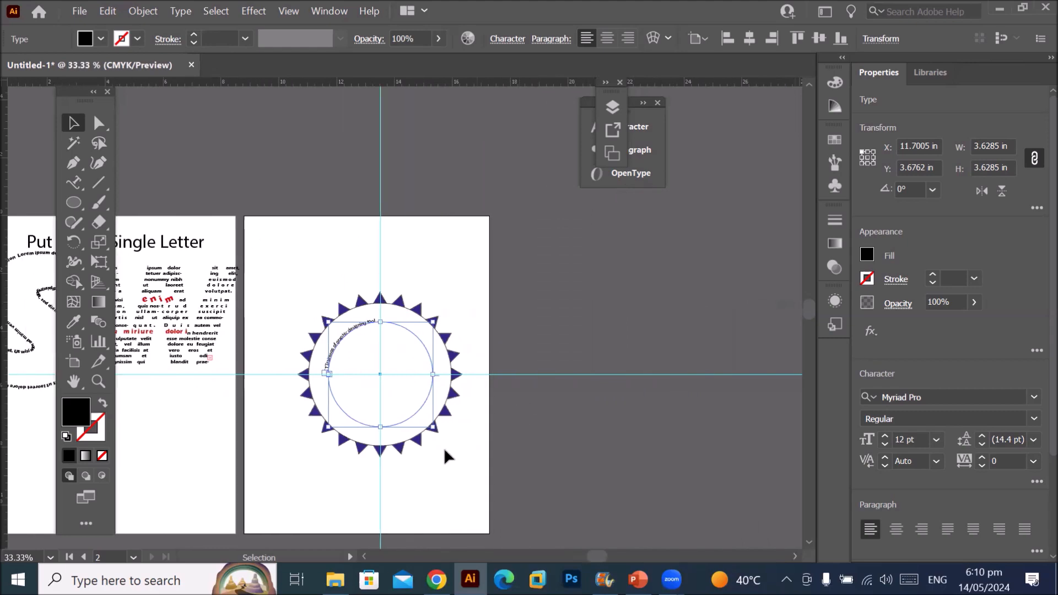
- Move the path text's end bracket around to the circle's upper-right arc and centre-align the text between the brackets
key("ctrl+1")
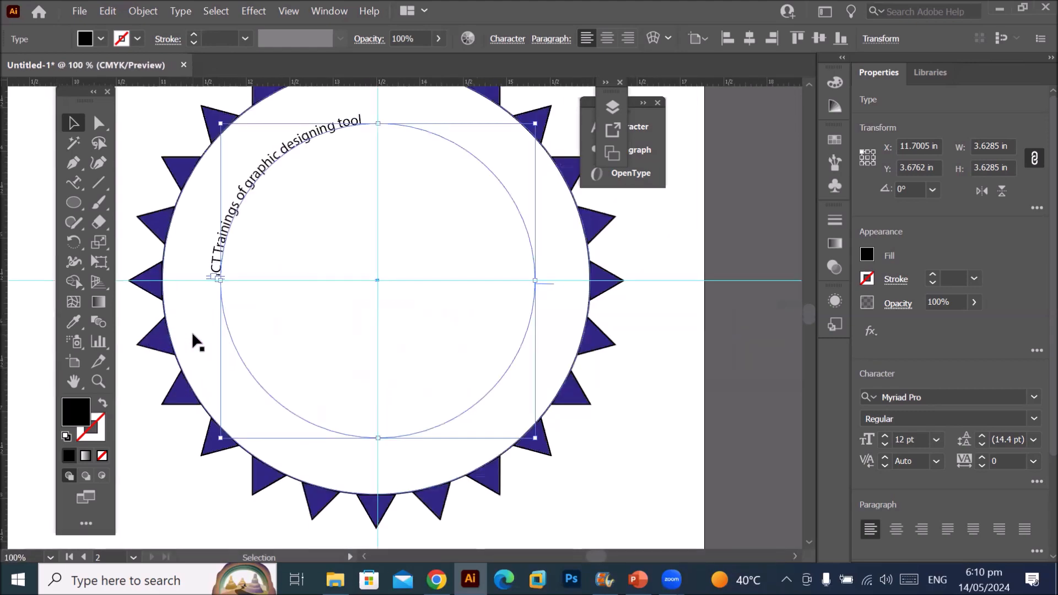
scroll(193, 334, "up", 1)
scroll(193, 333, "down", 1)
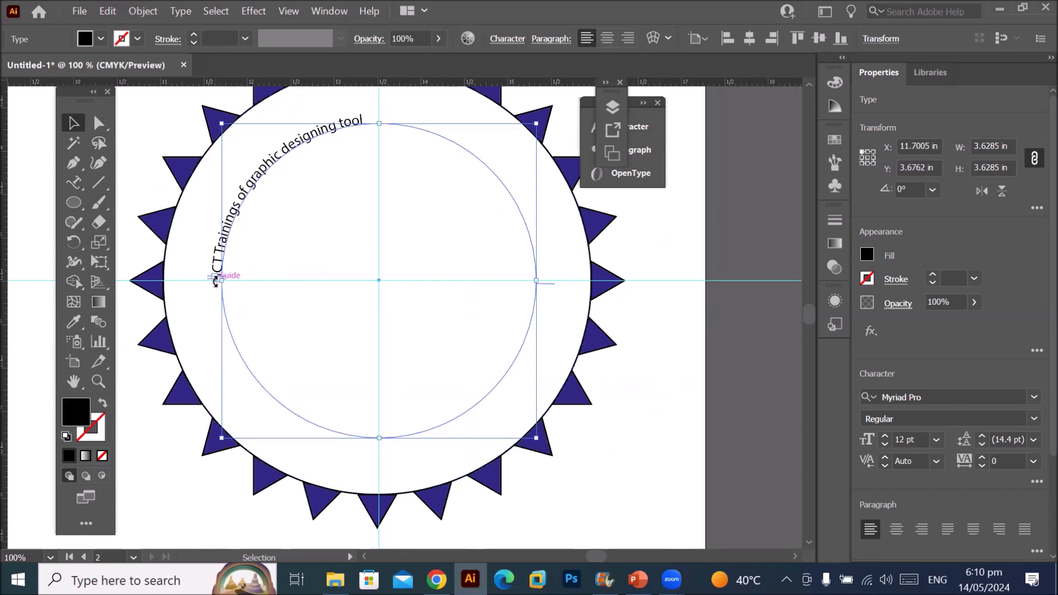
scroll(212, 275, "up", 2)
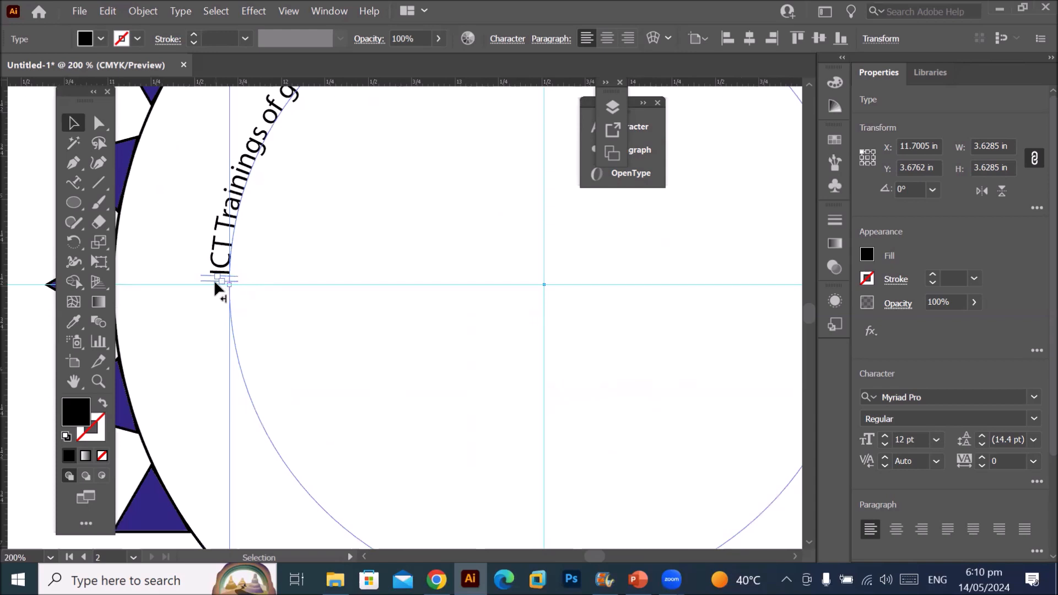
left_click_drag(214, 283, 222, 379)
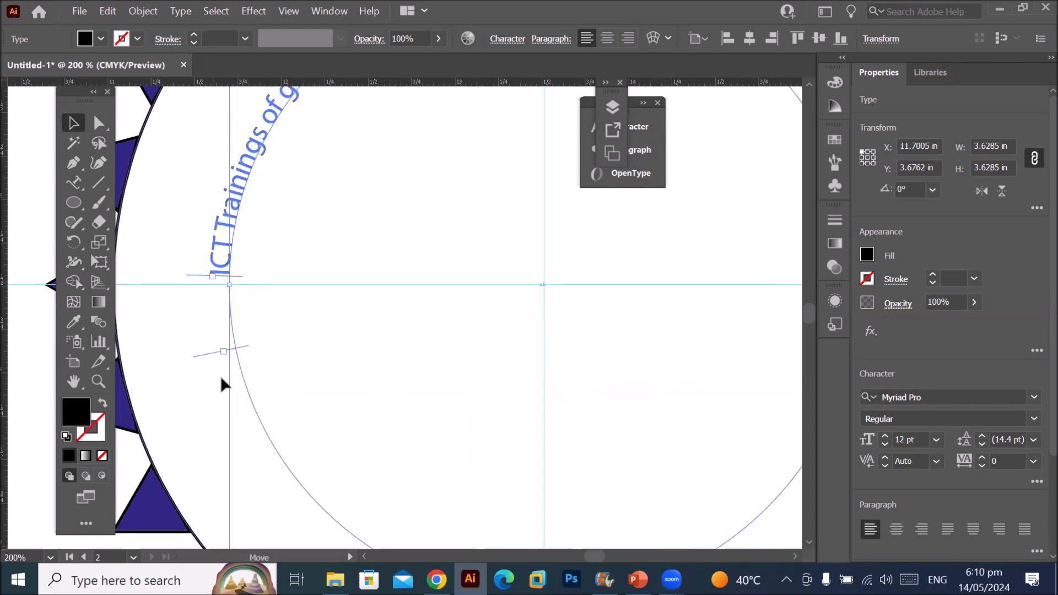
left_click_drag(261, 432, 786, 270)
left_click_drag(726, 113, 739, 215)
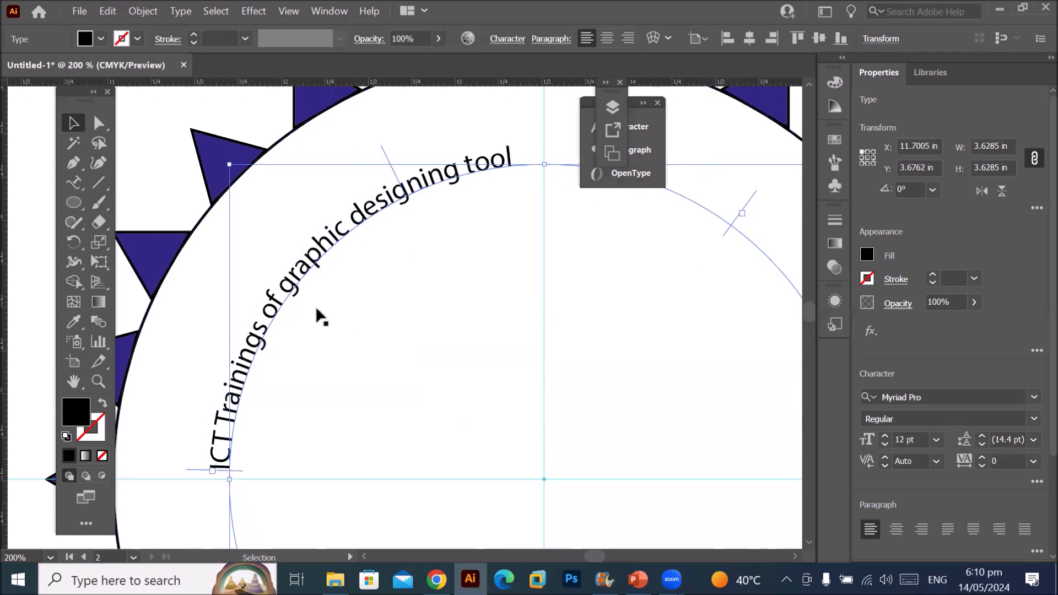
left_click(606, 39)
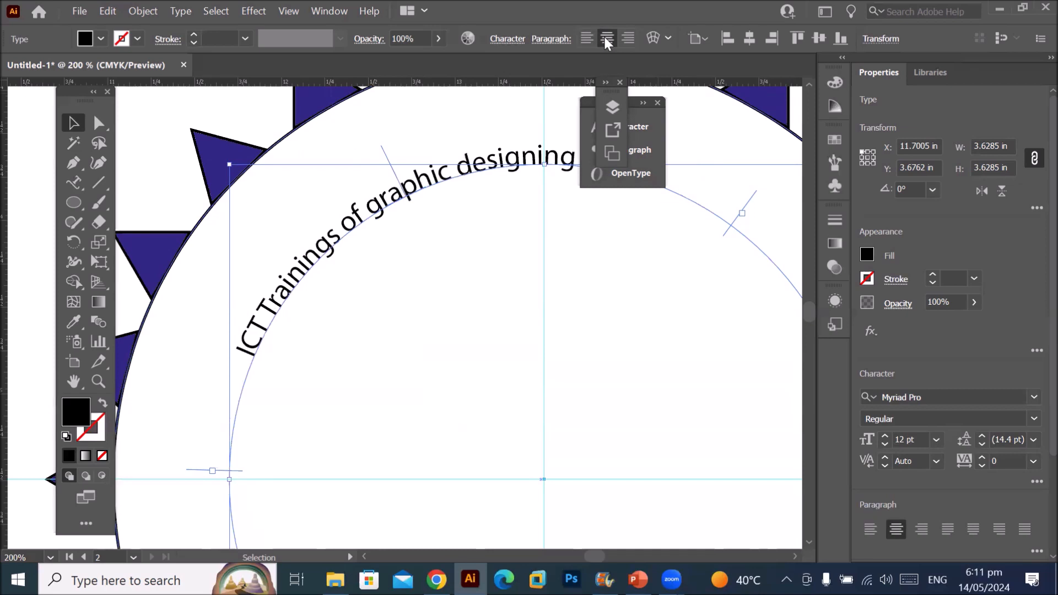
- Compare left and right alignment on the circle's path text, left-align it, and move its end bracket to the circle's top anchor point
left_click(588, 38)
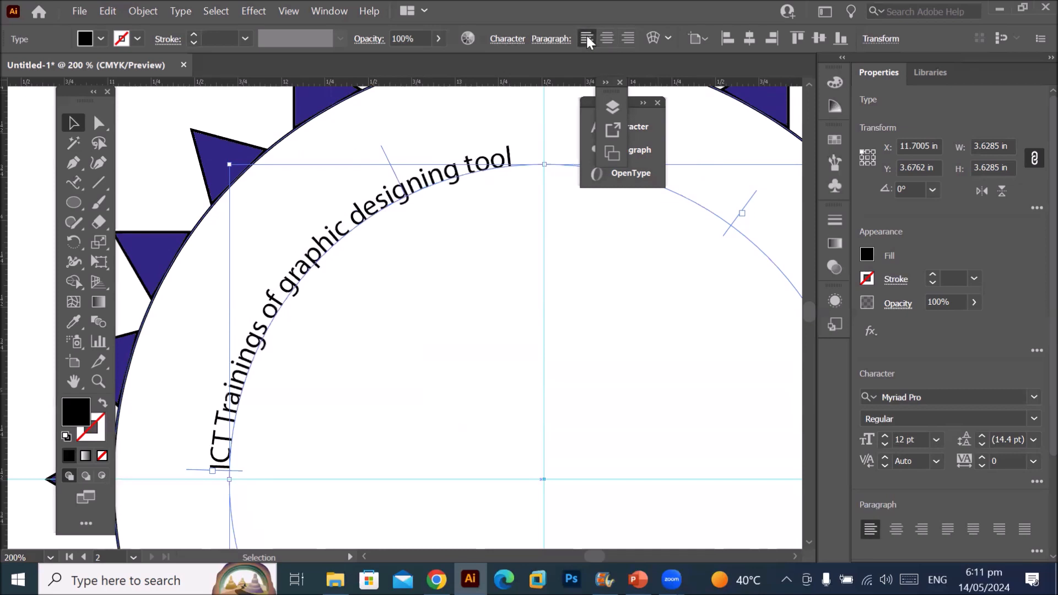
left_click(628, 39)
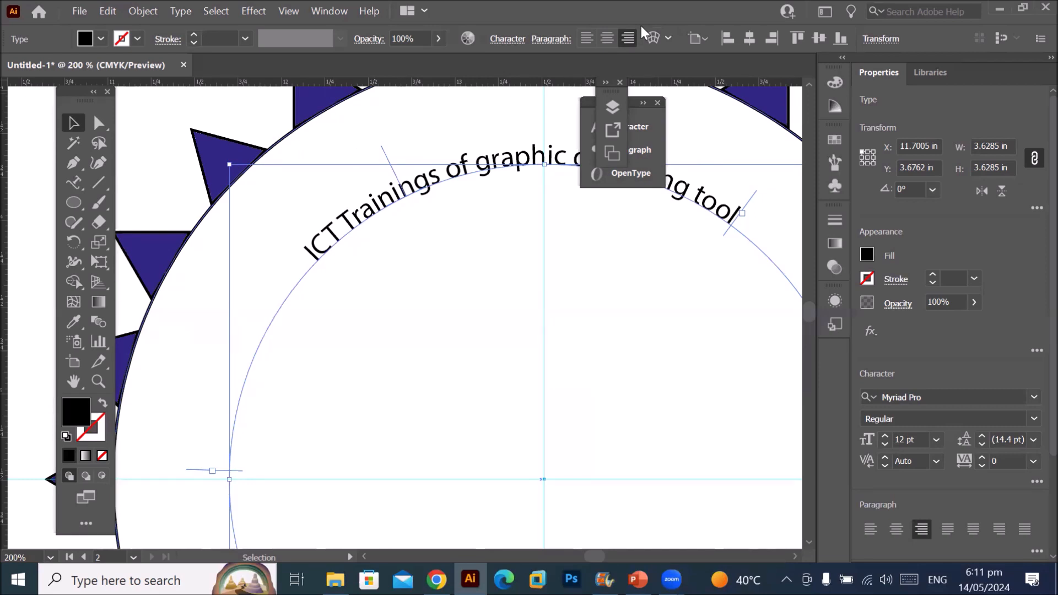
left_click(586, 37)
left_click_drag(742, 210, 546, 137)
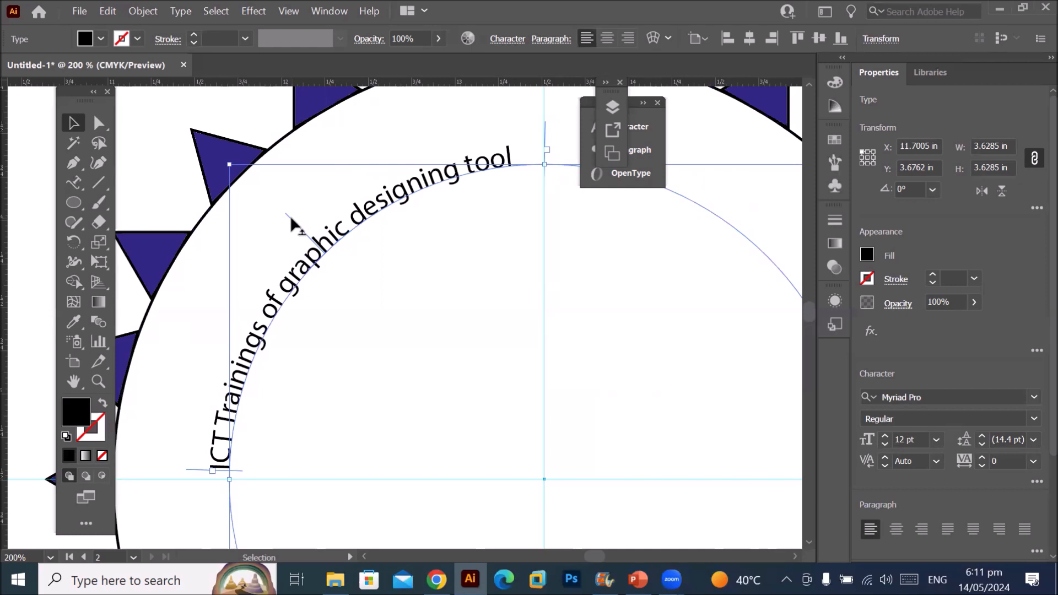
- Try flipping the path text to the inside of the circle with its midpoint bracket, flip it back outside, and undo the last adjustment
left_click_drag(292, 223, 338, 271)
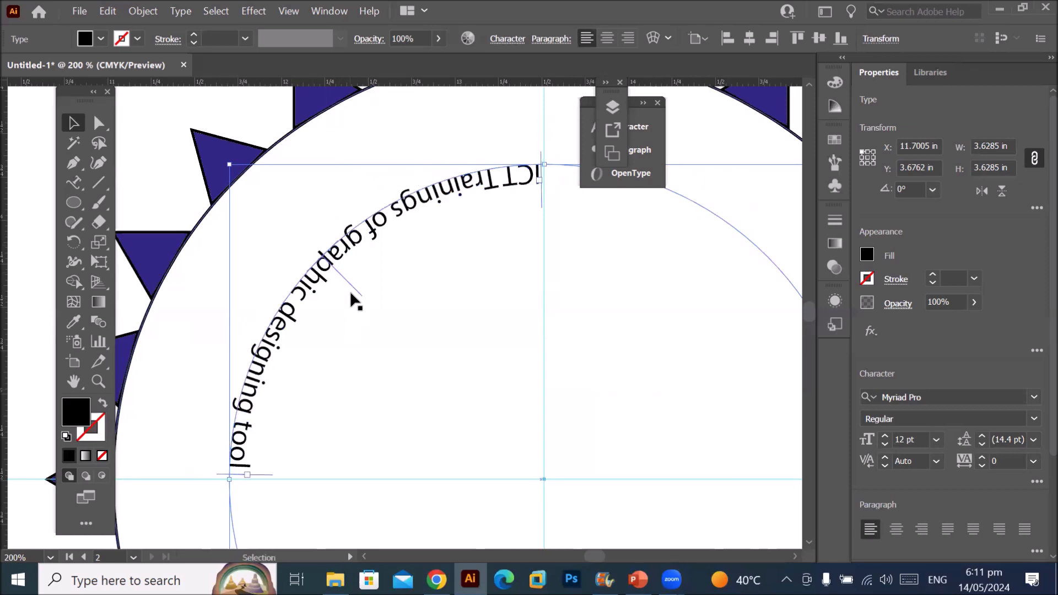
left_click_drag(352, 285, 323, 240)
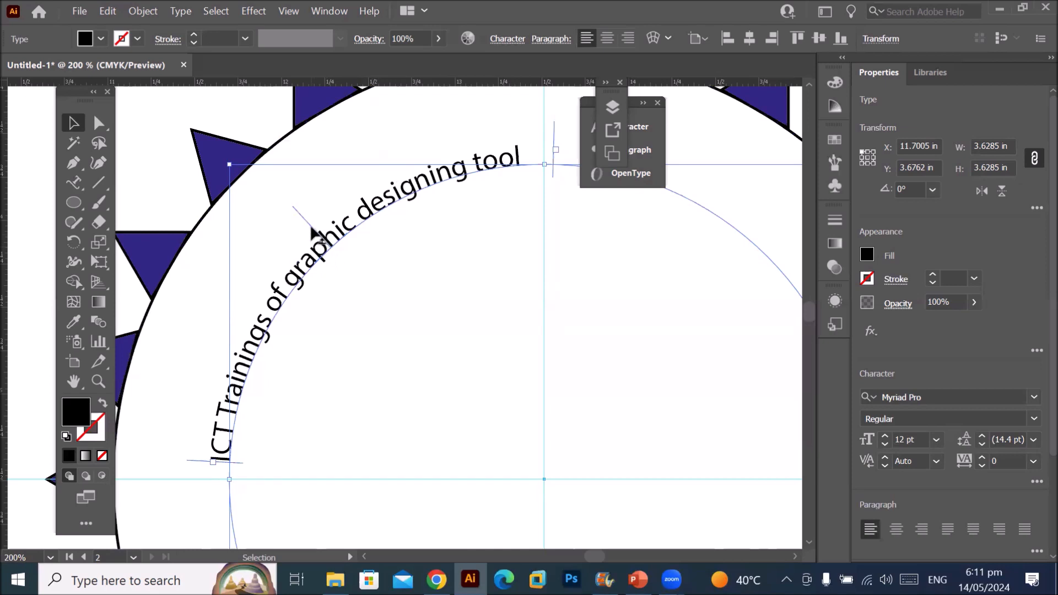
left_click_drag(323, 218, 325, 204)
key("ctrl+z")
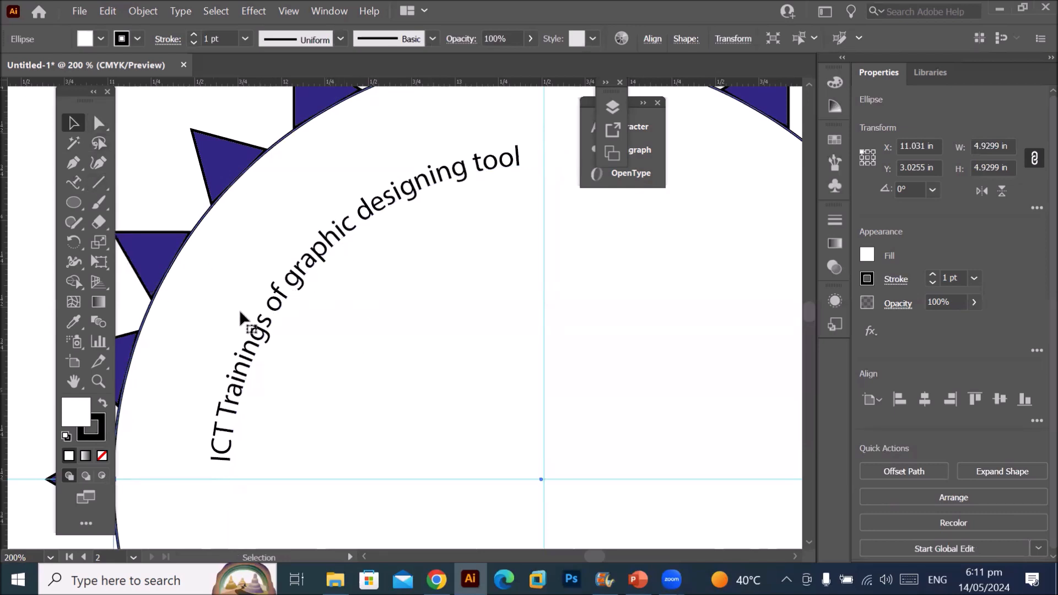
- Select the path text and slide it by its midpoint bracket along the outside of the circle to the top centre
left_click(262, 351)
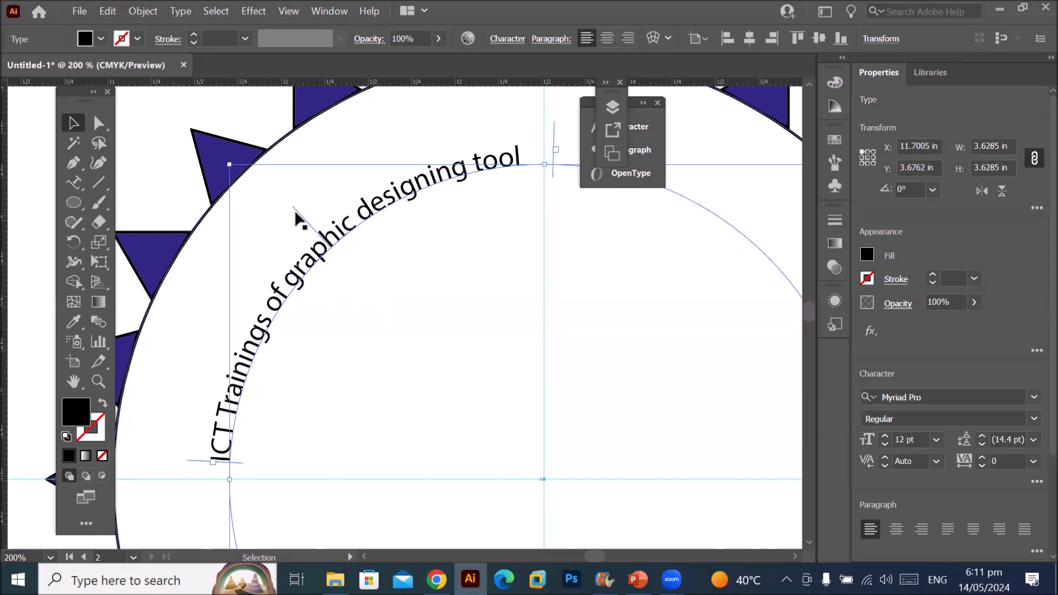
left_click_drag(296, 209, 411, 143)
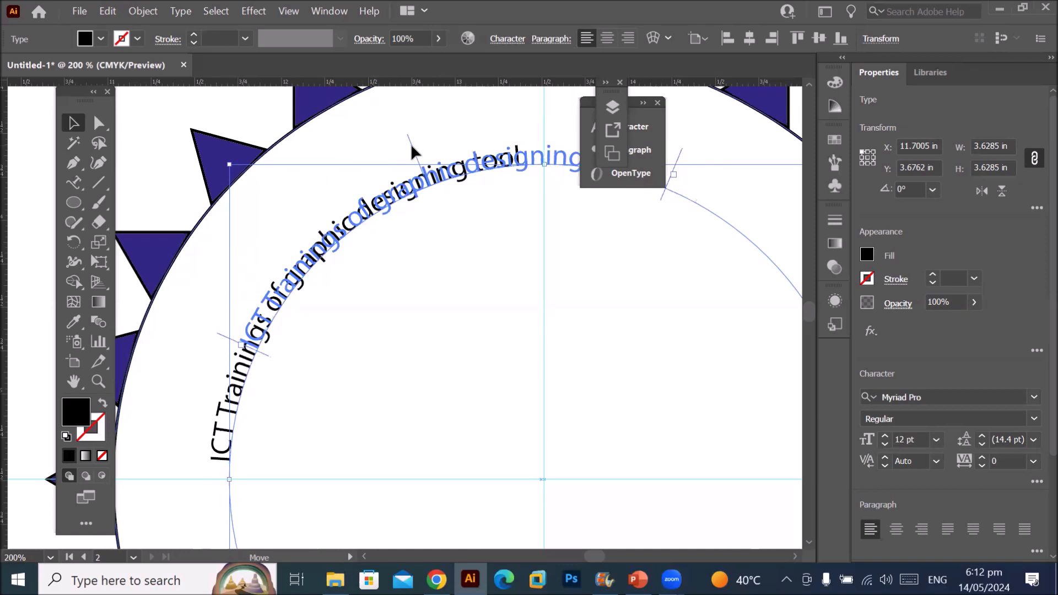
left_click_drag(411, 143, 560, 152)
- Expand and collapse the floating Character, Paragraph and OpenType panel group, and move it clear of the badge's top
scroll(618, 247, "down", 1)
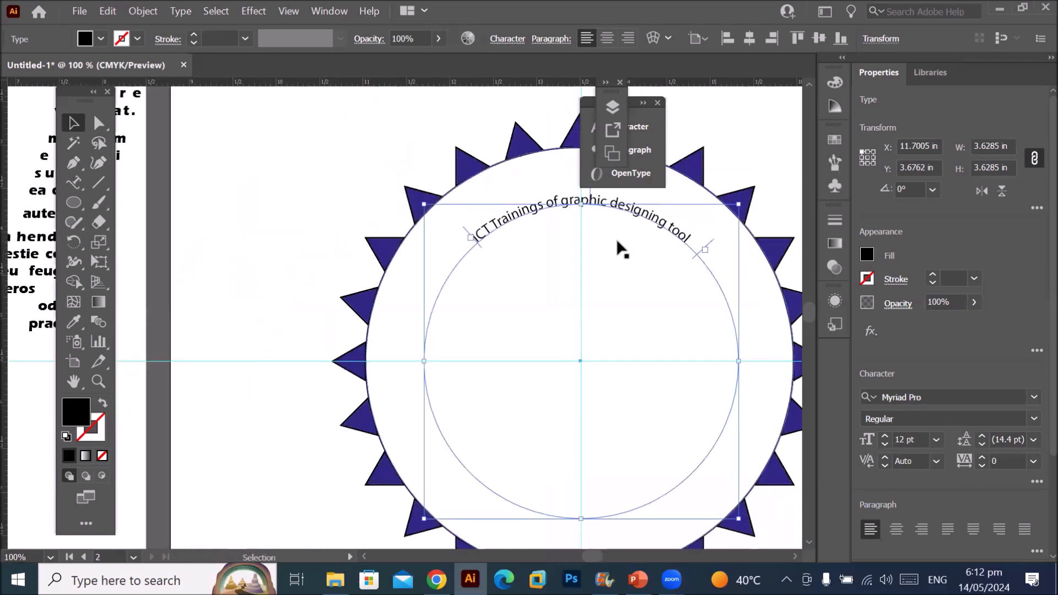
left_click(643, 103)
left_click_drag(654, 104, 582, 115)
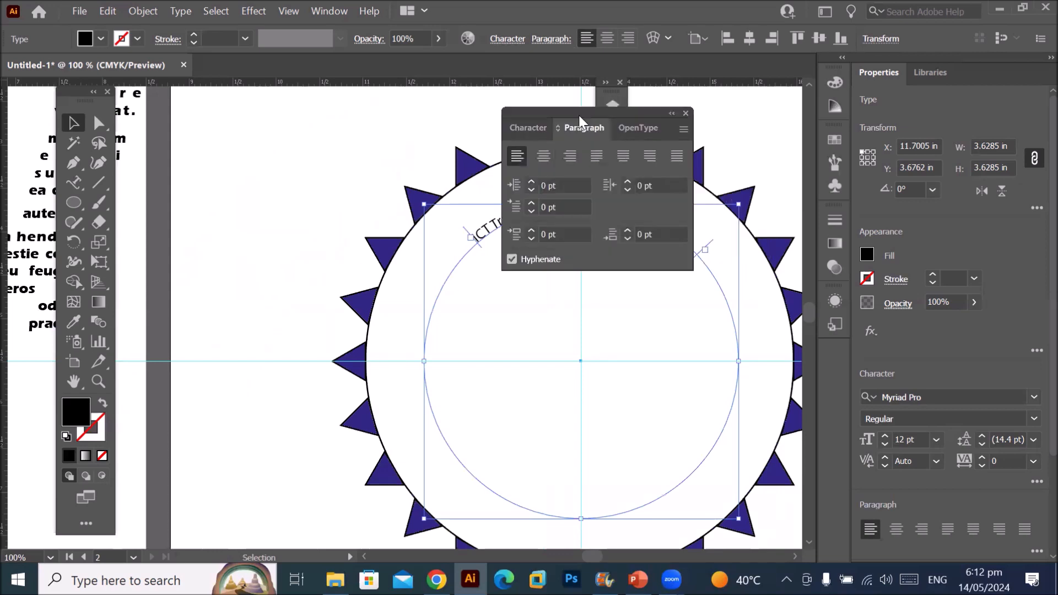
left_click(680, 114)
left_click_drag(544, 112, 736, 91)
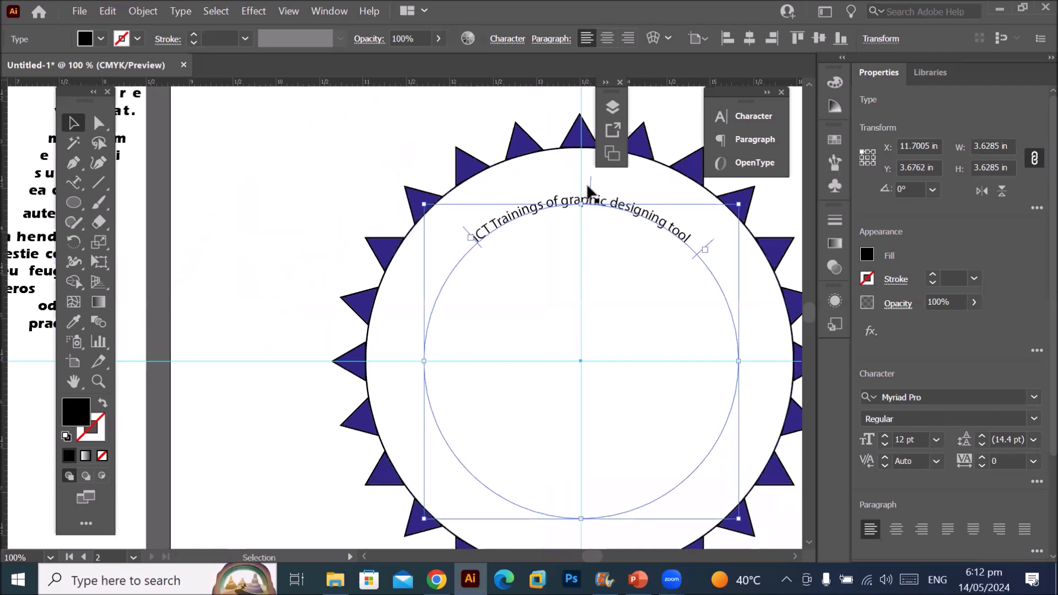
- Slide the path text around to the bottom of the circle and back to the top, centring it on the vertical guide
left_click_drag(590, 184, 576, 539)
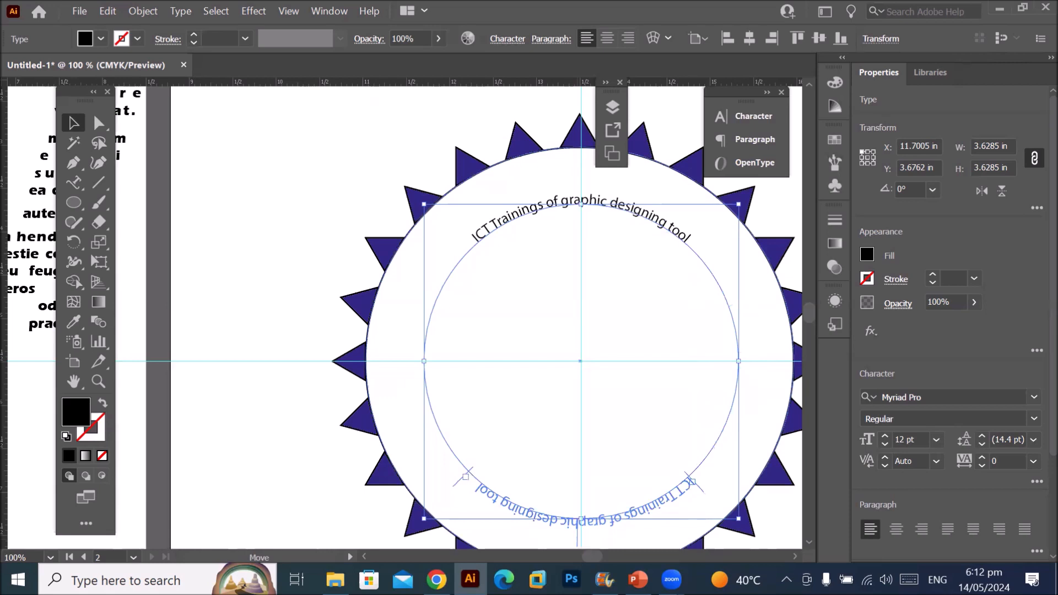
left_click_drag(449, 496, 448, 497)
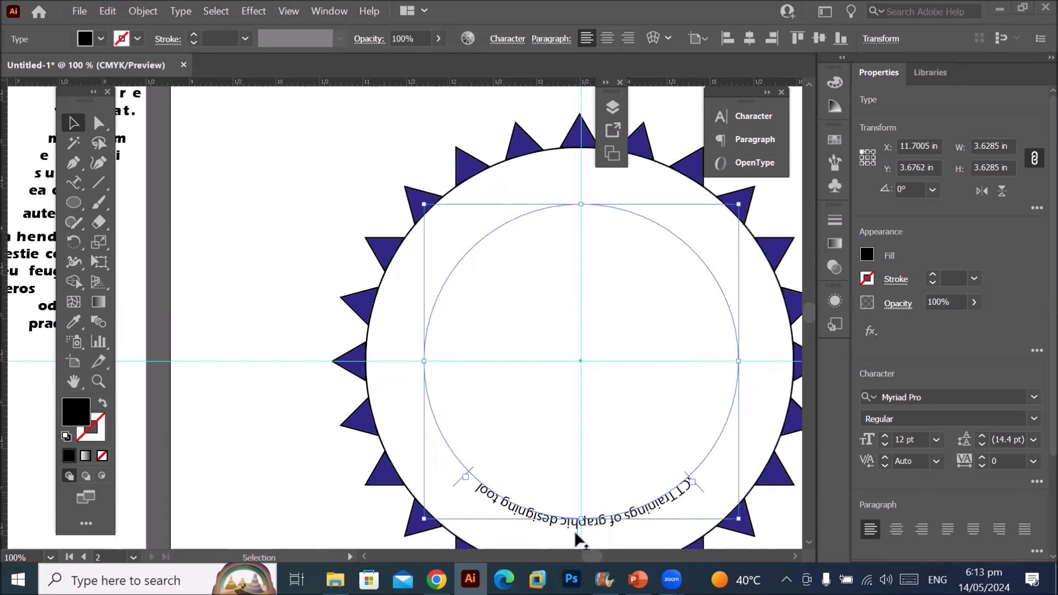
scroll(577, 532, "down", 2)
scroll(687, 556, "up", 1)
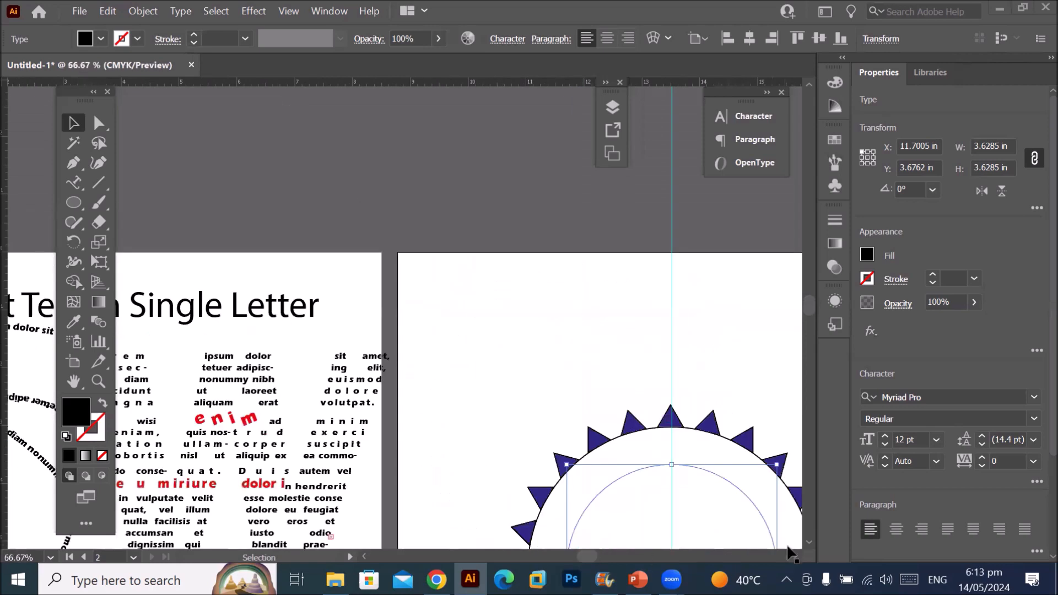
scroll(810, 540, "down", 5)
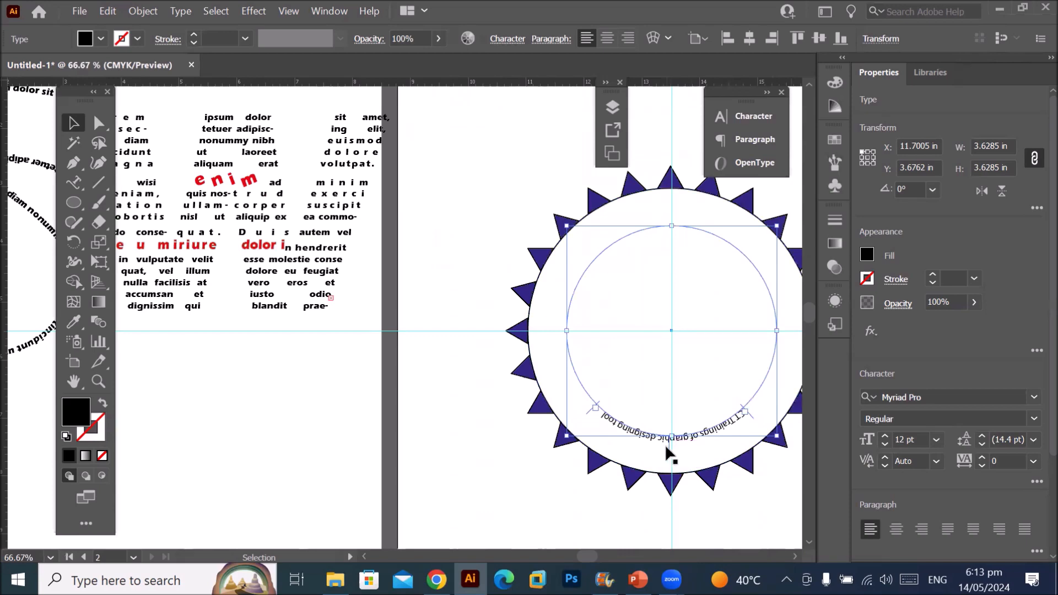
scroll(681, 450, "up", 4)
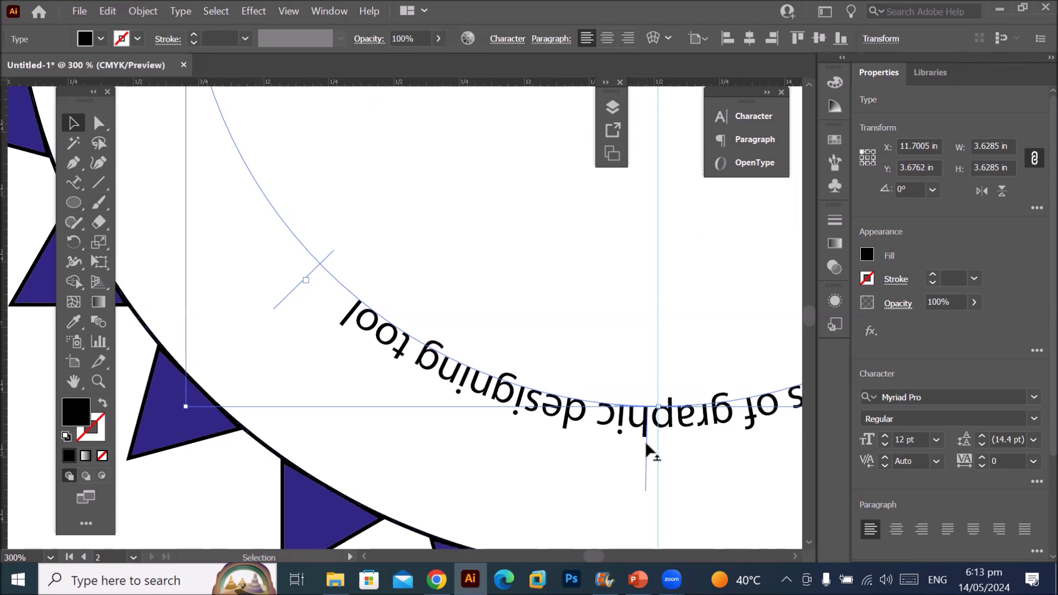
left_click_drag(644, 441, 659, 319)
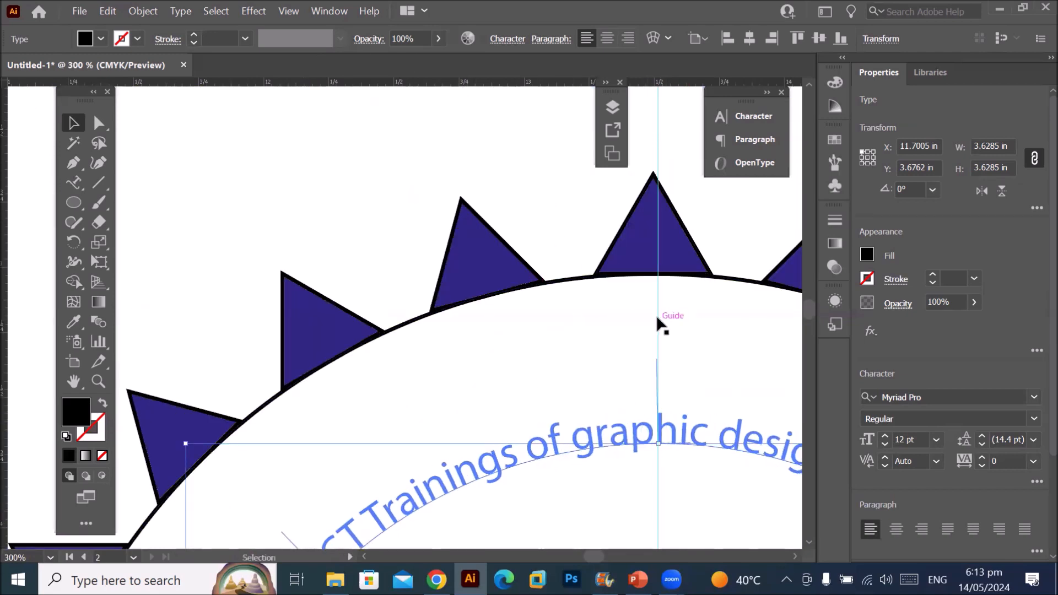
scroll(702, 402, "down", 4)
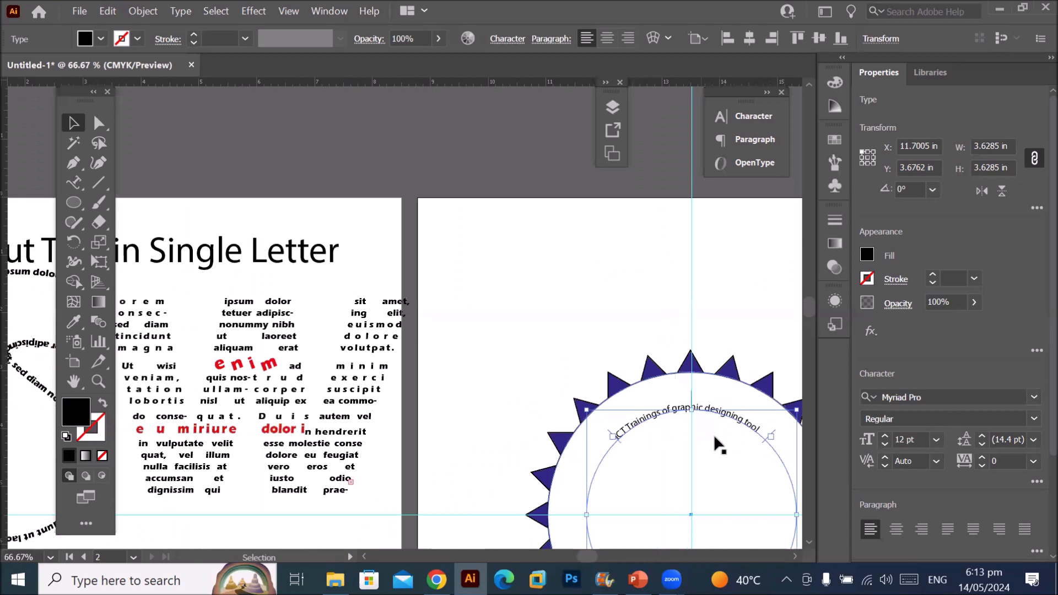
- Move the path text's start bracket down to the circle's left anchor point, on the horizontal guide
left_click(794, 556)
left_click(793, 555)
left_click(793, 555)
left_click(793, 555)
left_click(793, 555)
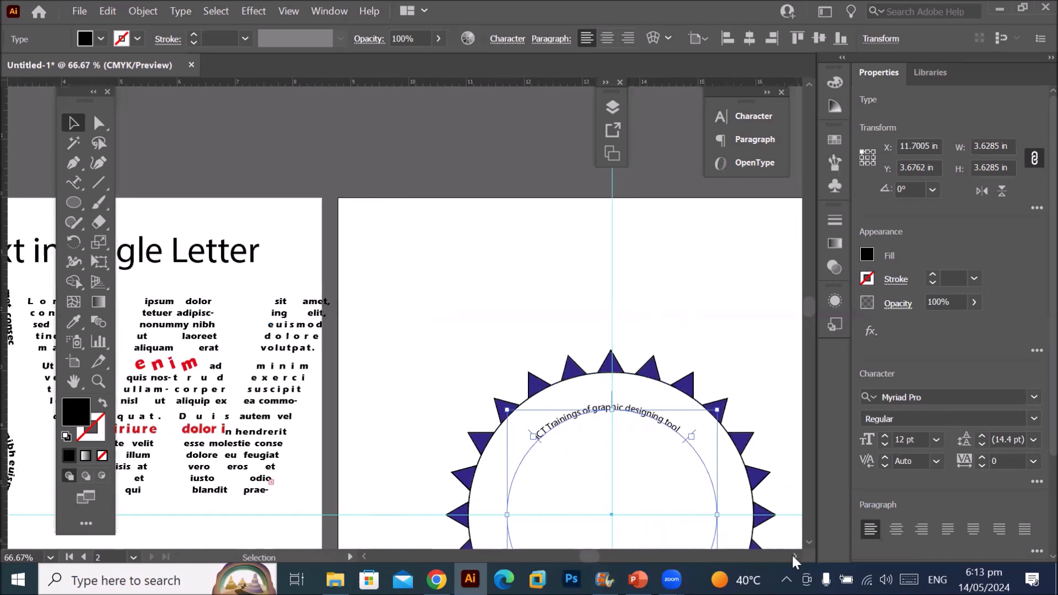
left_click(793, 555)
left_click(793, 555)
left_click_drag(810, 543, 809, 542)
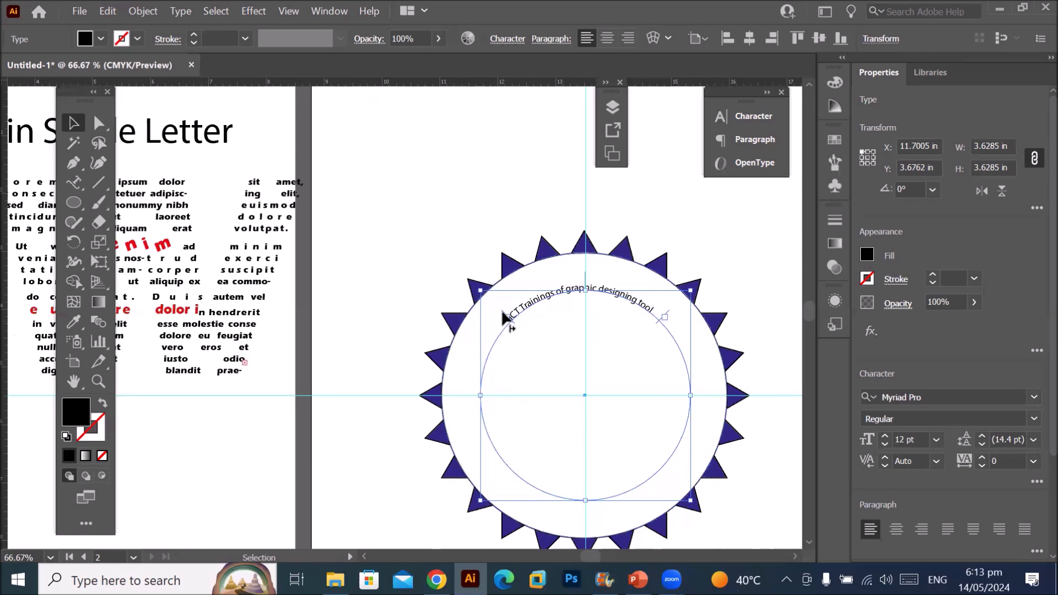
left_click_drag(502, 312, 467, 391)
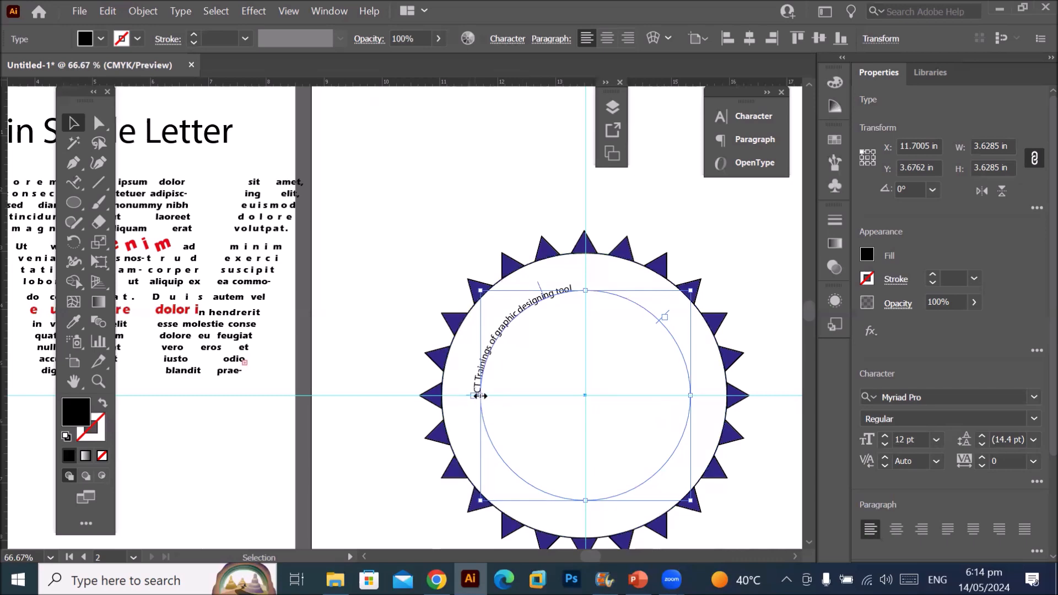
scroll(477, 395, "up", 6)
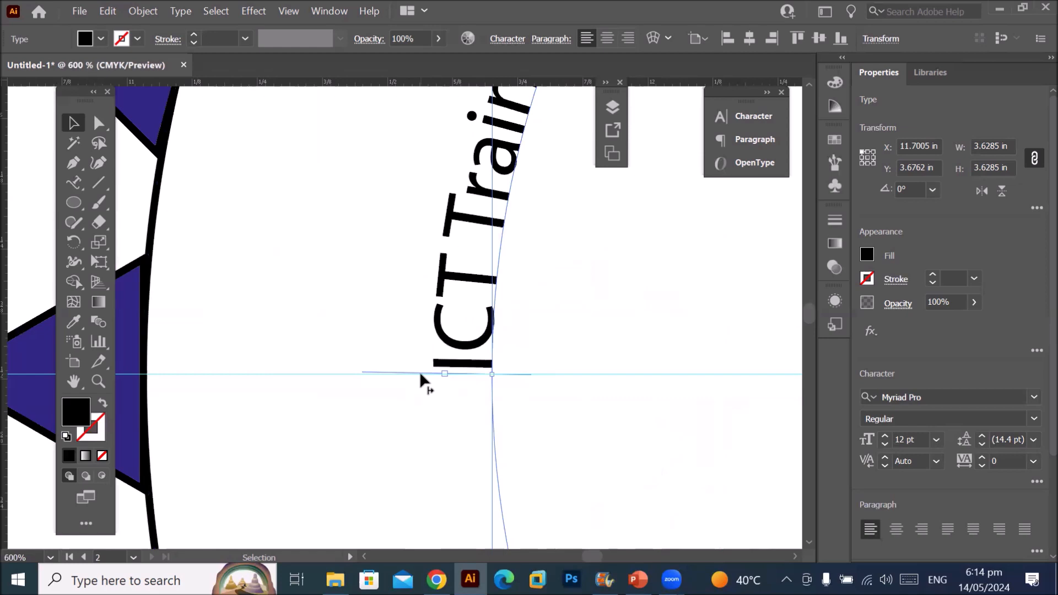
scroll(459, 369, "down", 6)
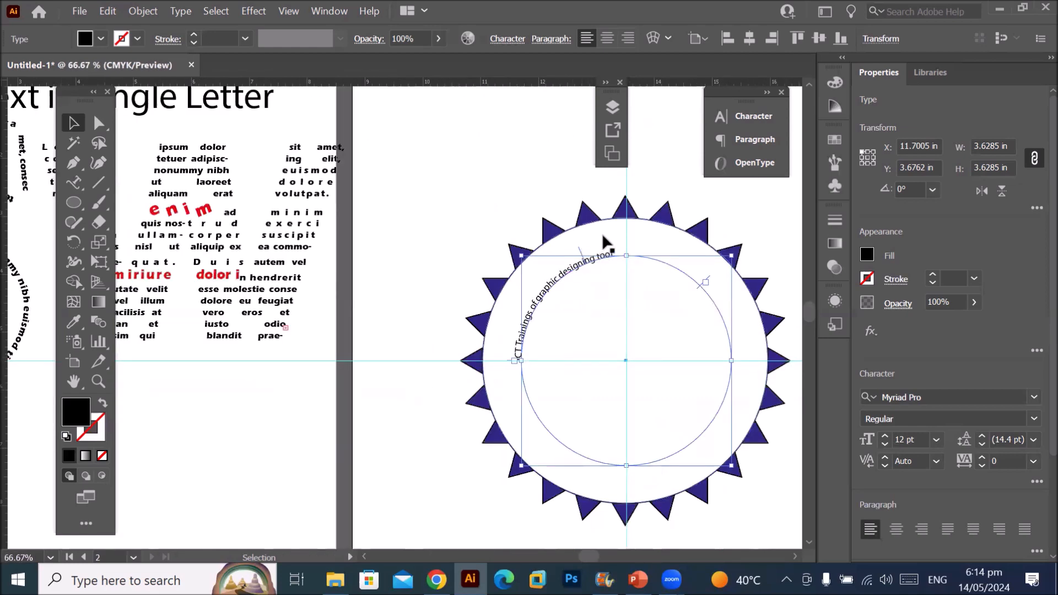
- Select all the text on the inner circle and set its font size to 25 pt
scroll(607, 236, "up", 2)
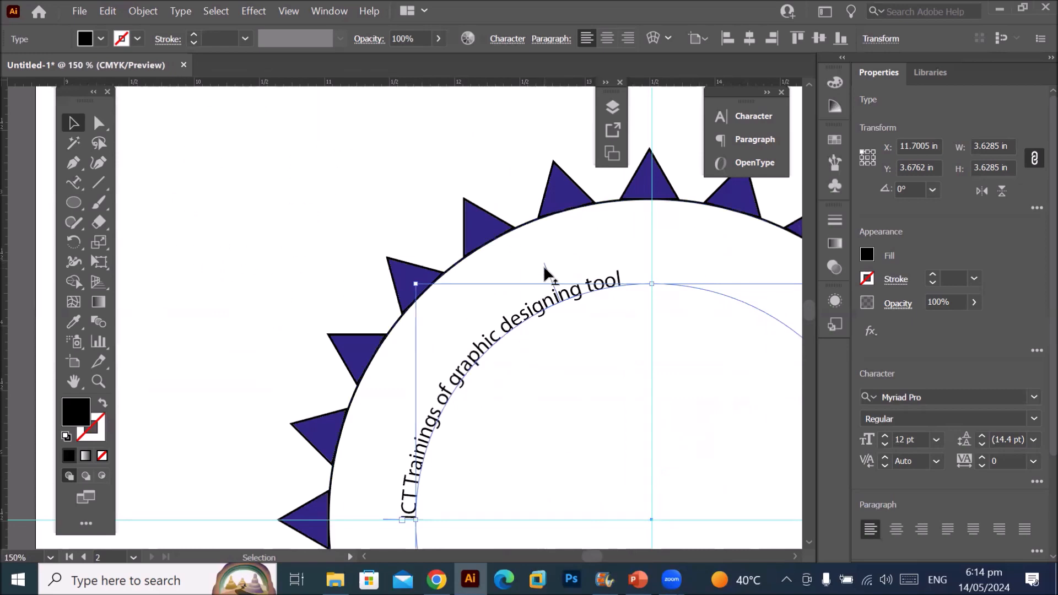
scroll(543, 265, "down", 3)
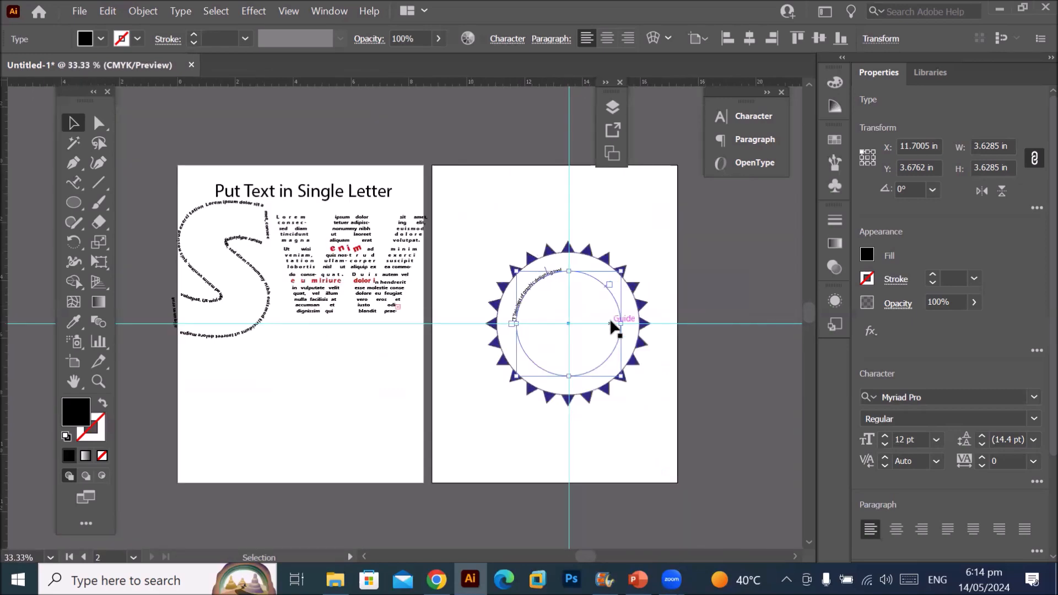
scroll(613, 326, "up", 2)
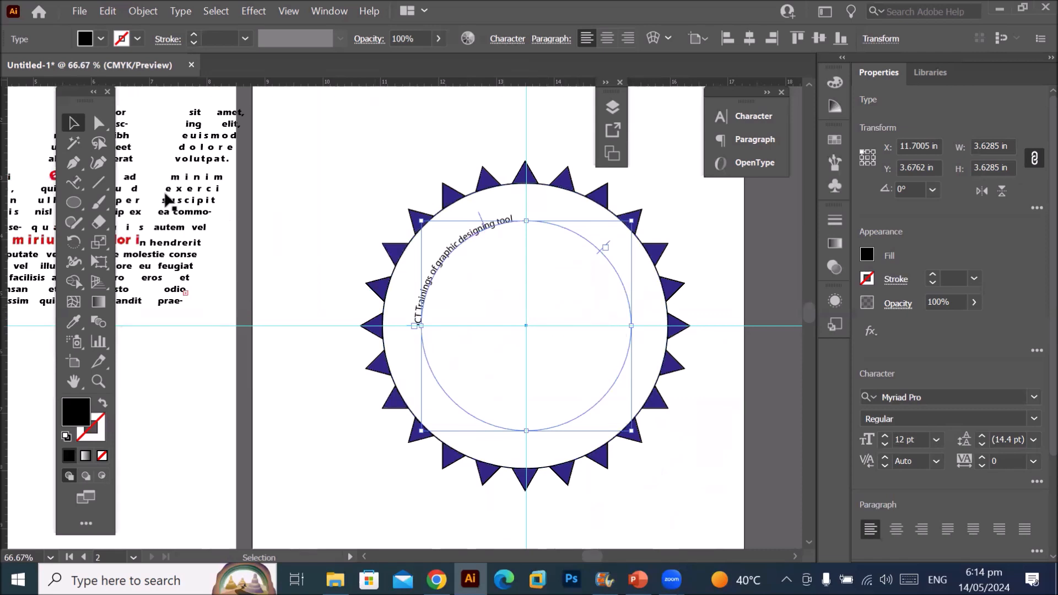
left_click(76, 182)
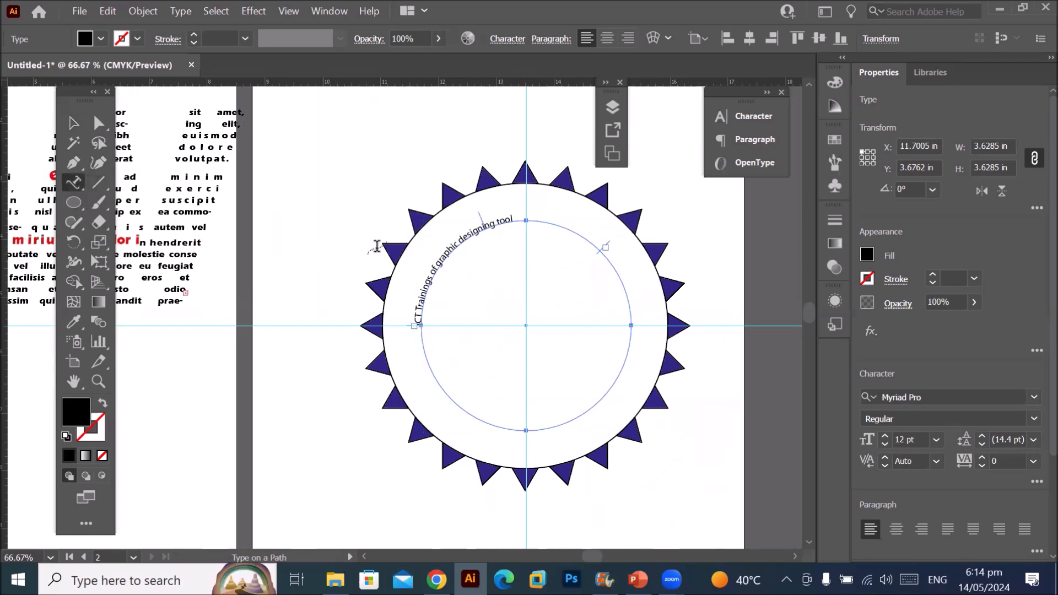
double_click(449, 251)
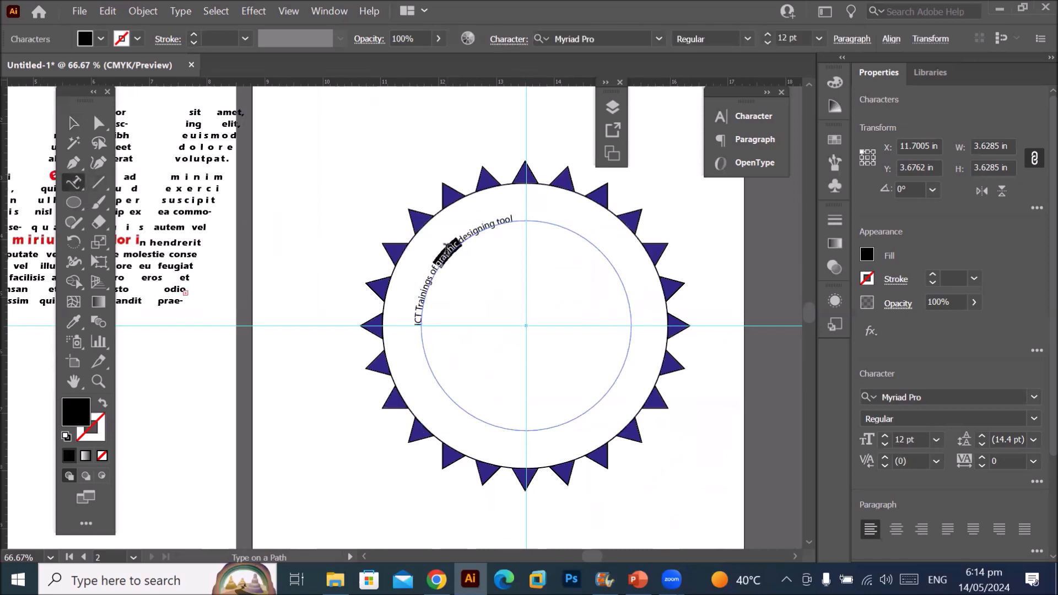
key("ctrl+a")
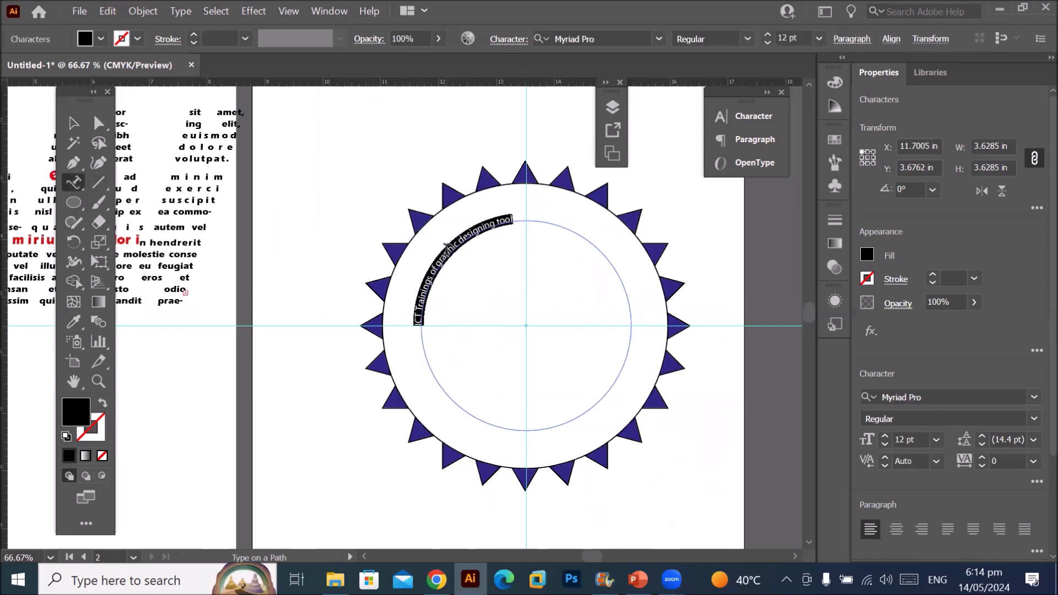
left_click(771, 33)
left_click(771, 33)
left_click(771, 33)
left_click(771, 33)
left_click(771, 33)
left_click(771, 33)
left_click(771, 34)
left_click(771, 33)
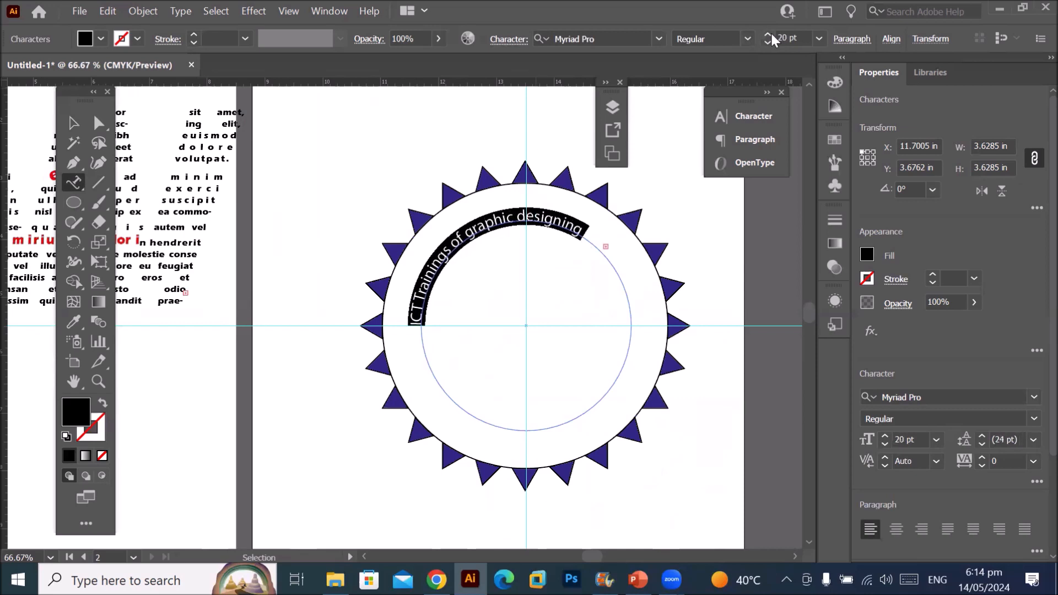
left_click(771, 33)
left_click(771, 33)
left_click(771, 33)
left_click(771, 33)
left_click(770, 33)
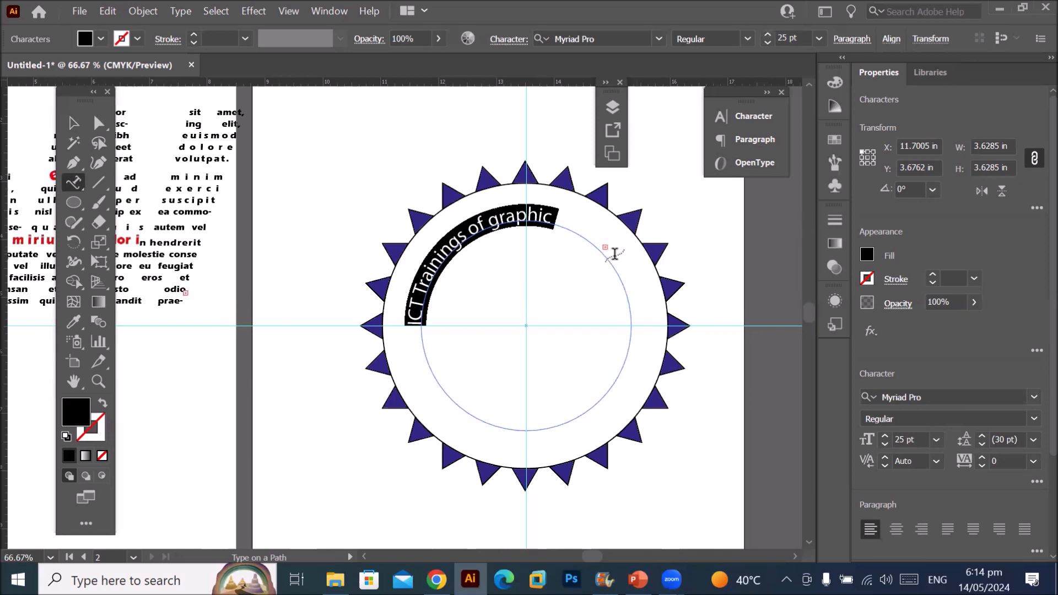
- Move the path text's end bracket to the circle's right anchor point so the full text fits, and centre-align the text
scroll(614, 254, "up", 1)
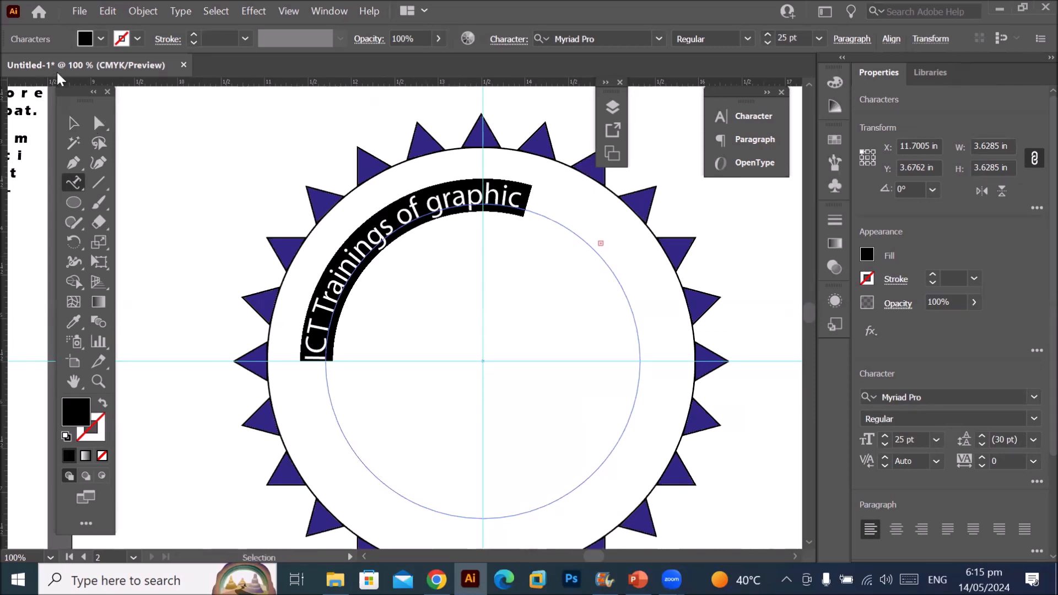
left_click(73, 124)
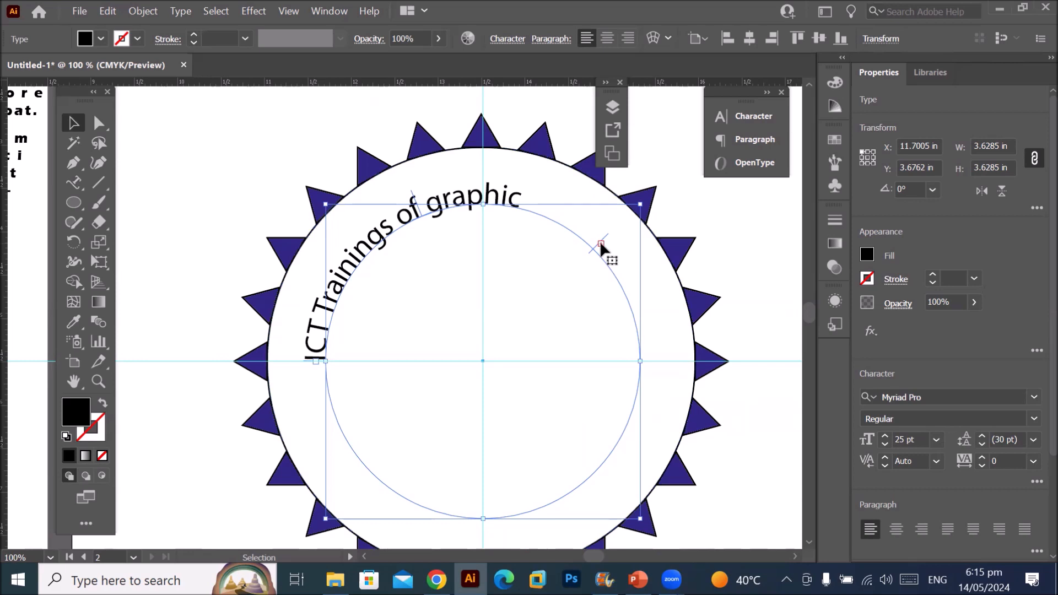
left_click_drag(597, 244, 632, 363)
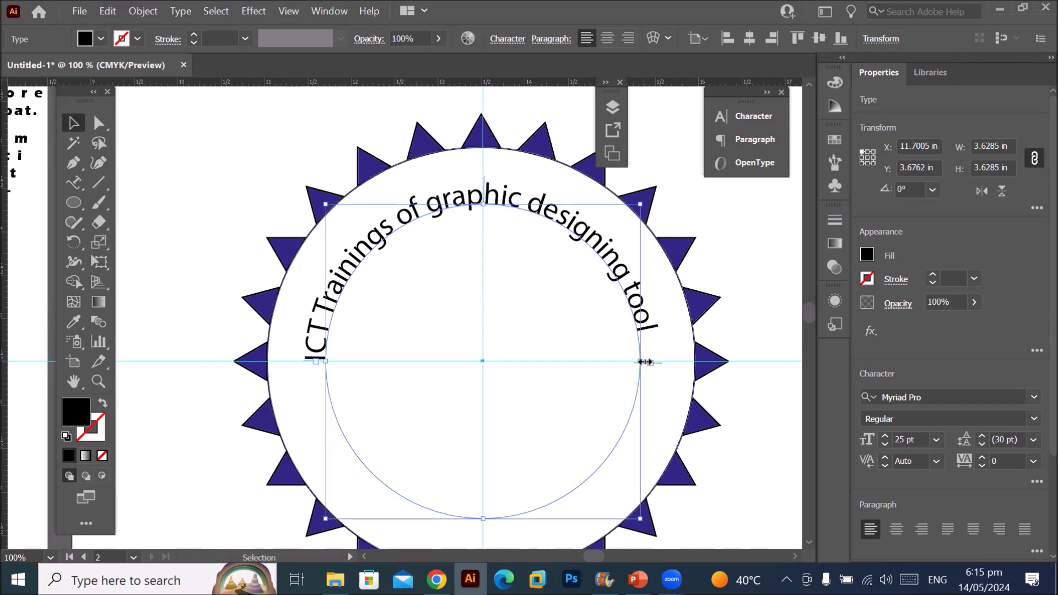
left_click(606, 37)
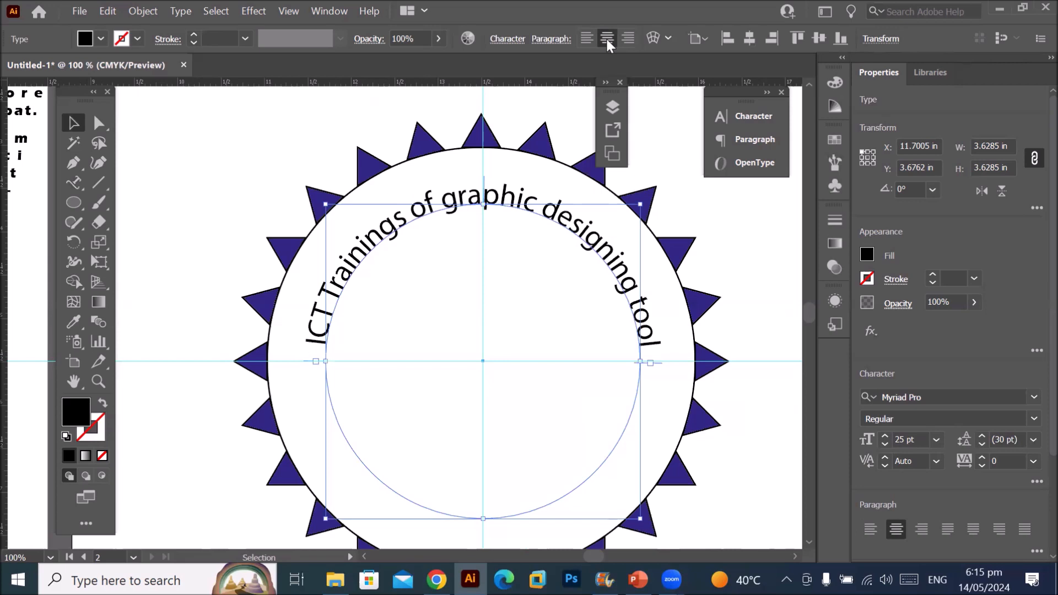
- Try left and right alignment on the circular path text and return it to centre alignment
left_click(583, 37)
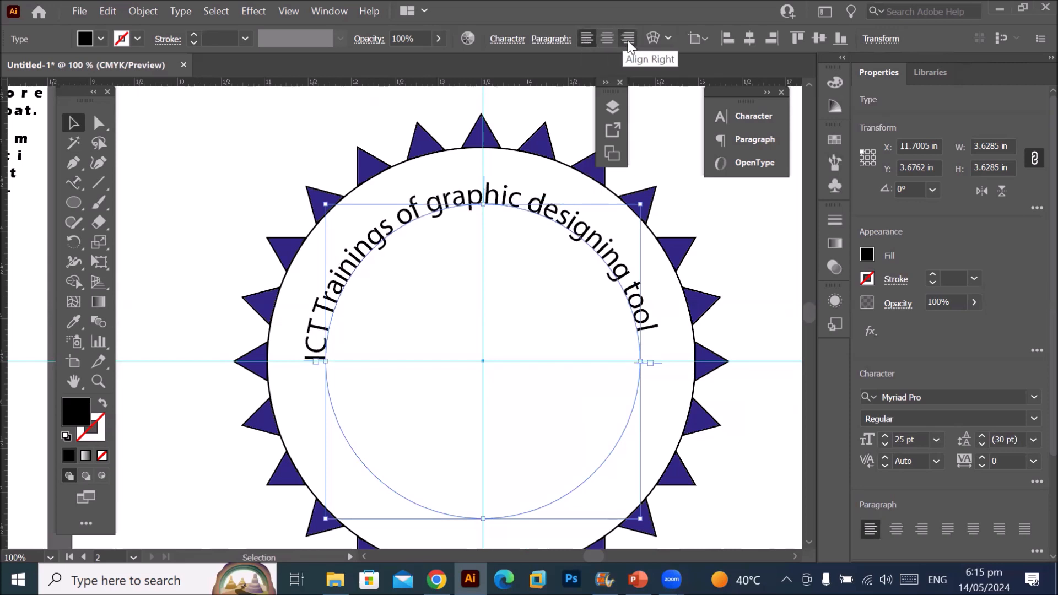
left_click(628, 39)
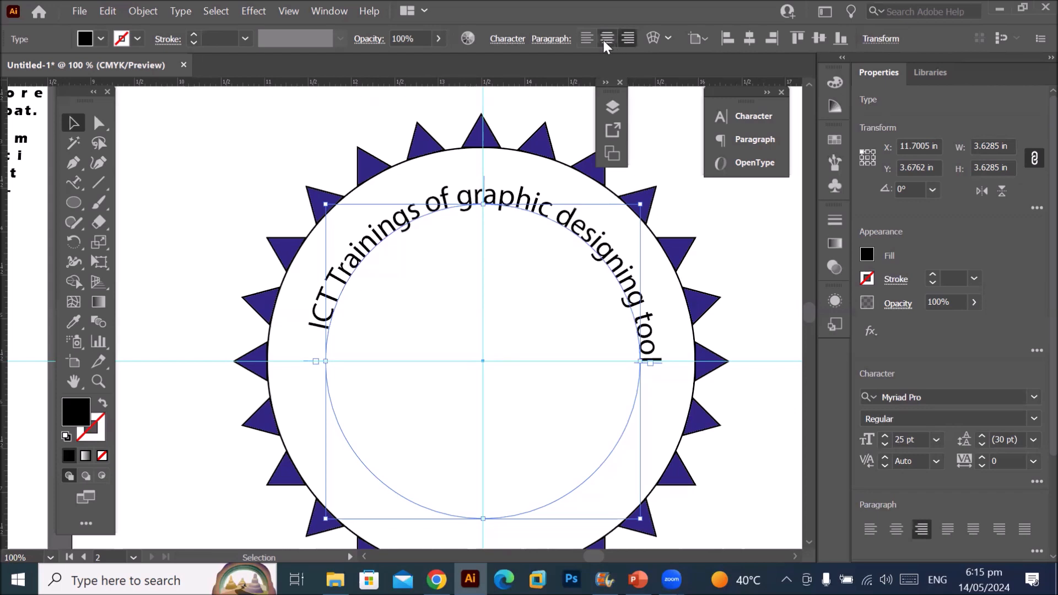
left_click(605, 39)
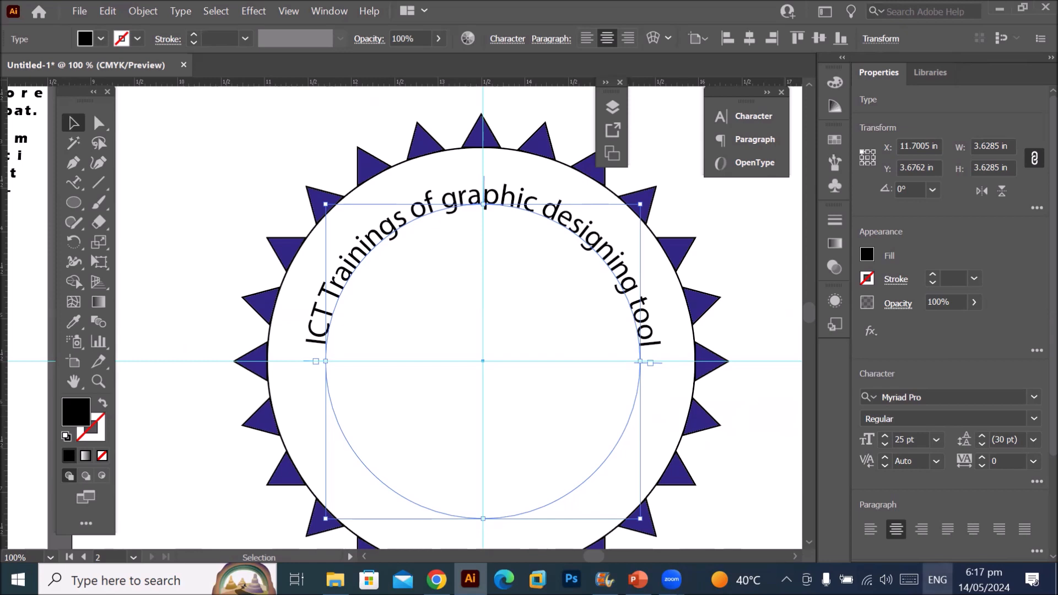
- Search Windows for Control Panel and switch to it
left_click(938, 580)
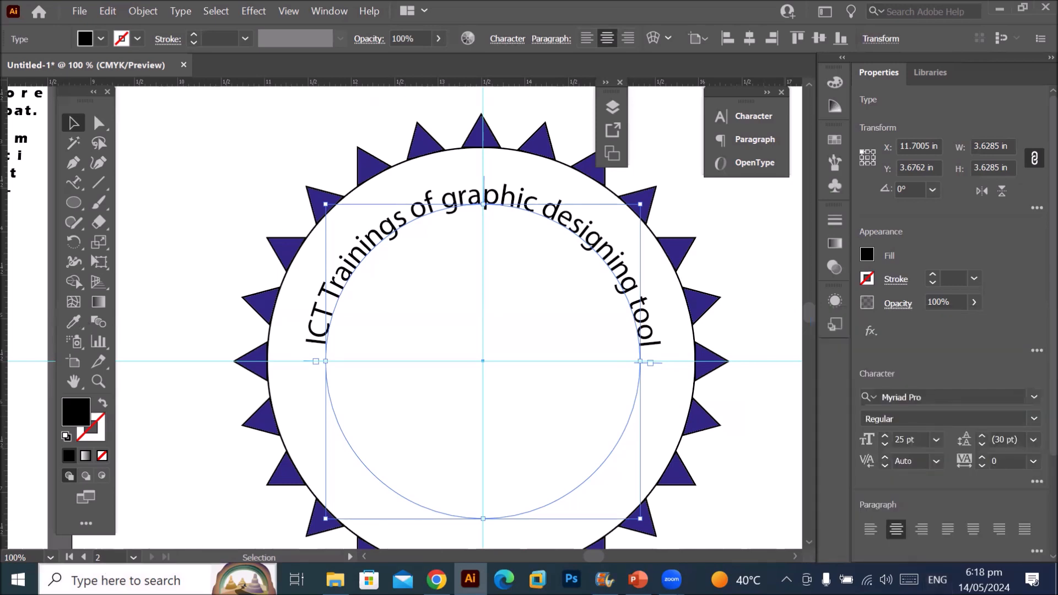
left_click(126, 580)
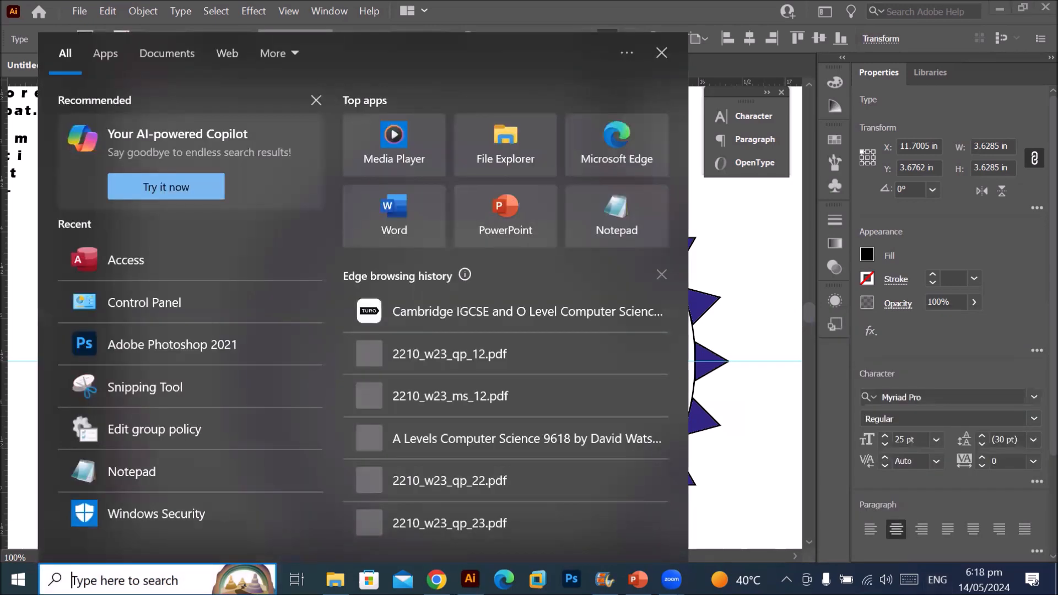
type("contro")
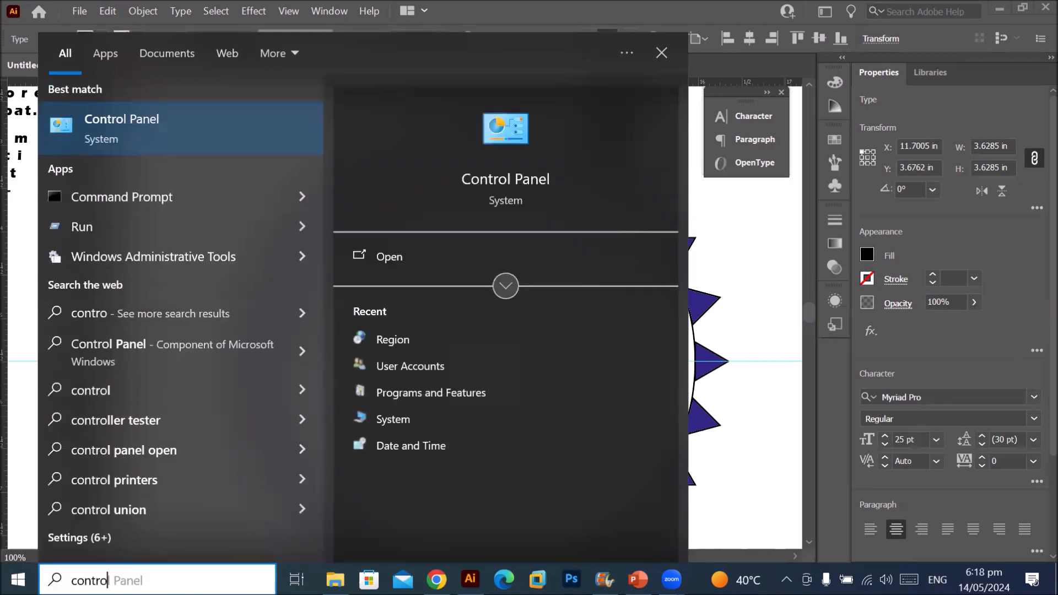
key("Return")
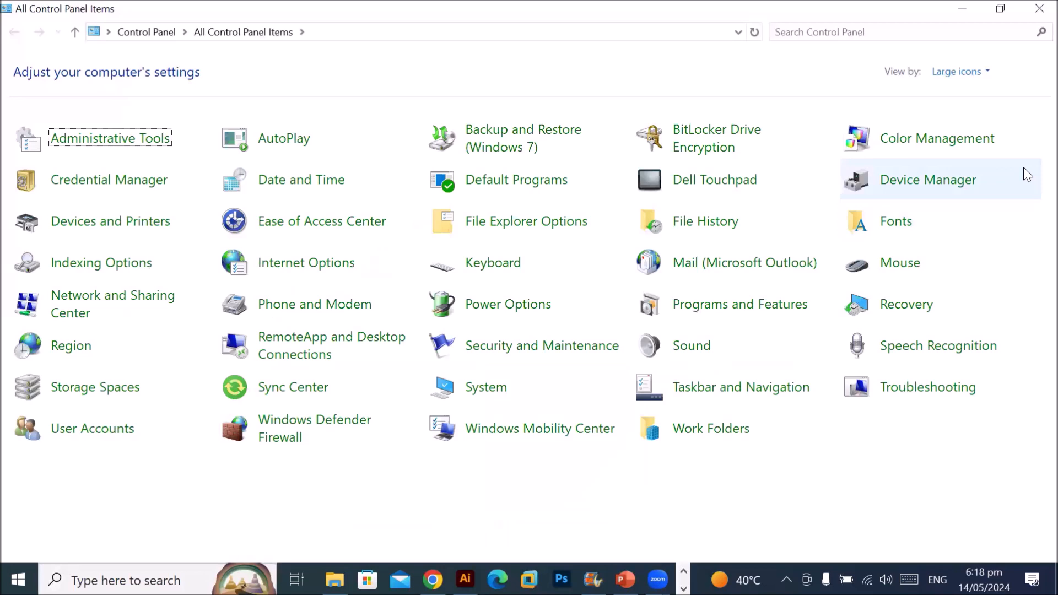
- Show the Control Panel items by Category and return the view to Large icons
left_click(962, 72)
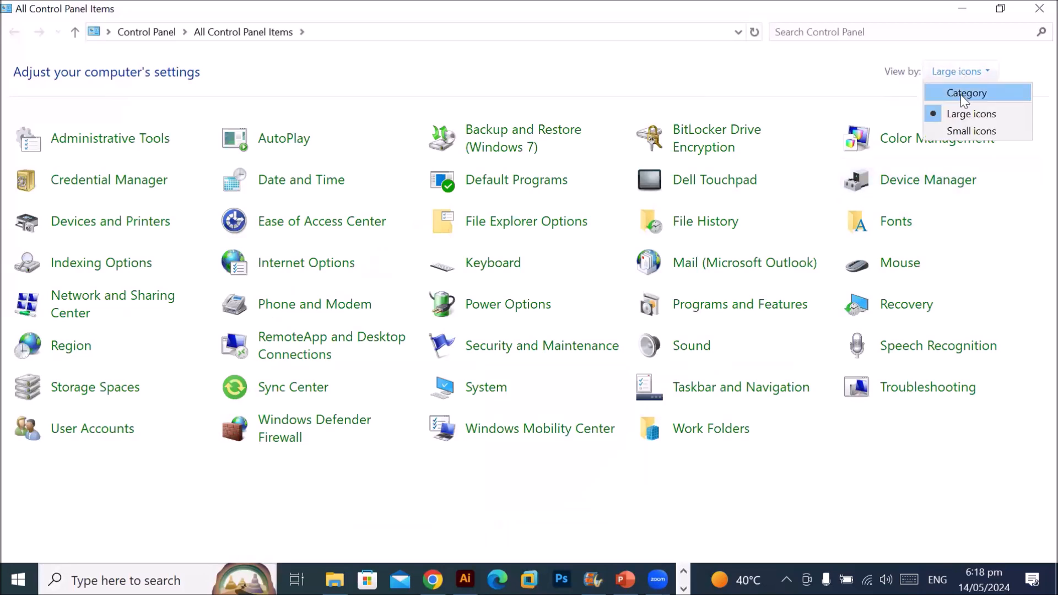
left_click(963, 95)
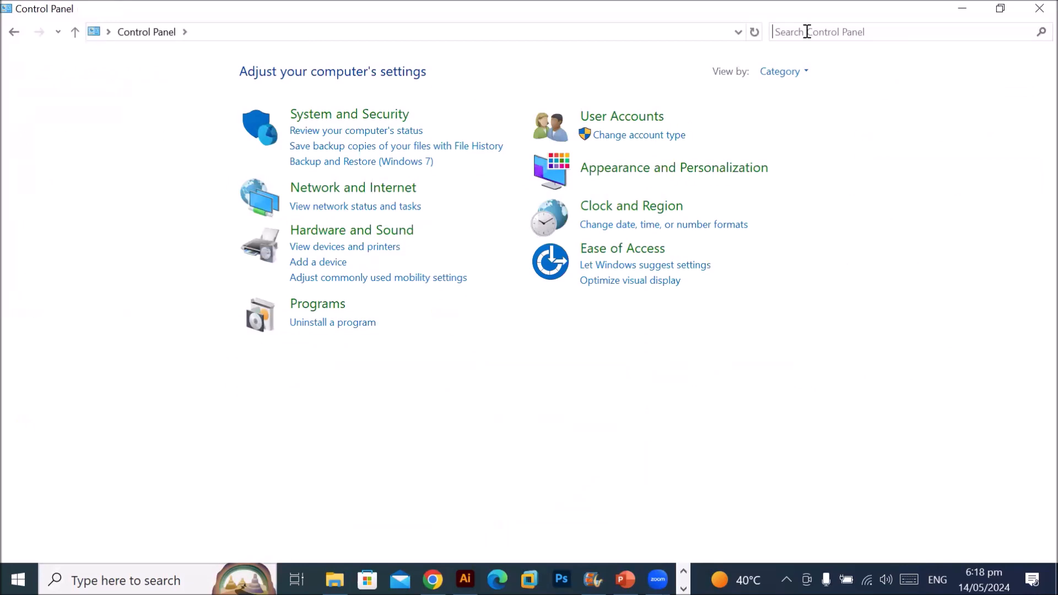
left_click(805, 73)
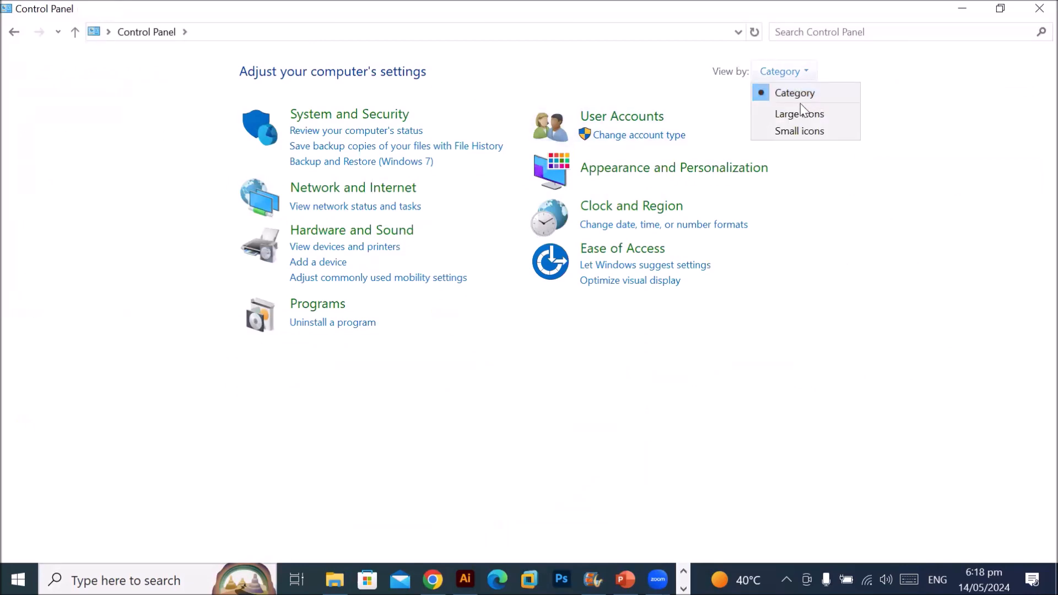
left_click(770, 120)
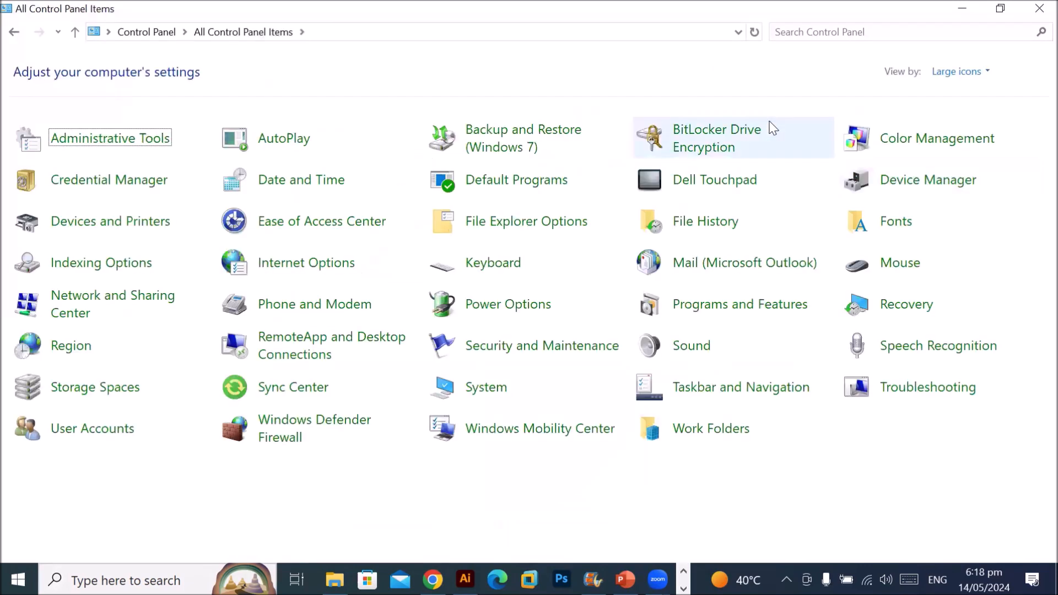
- Open the Region settings and go from there to the preferred languages in the Windows language preferences
left_click(73, 353)
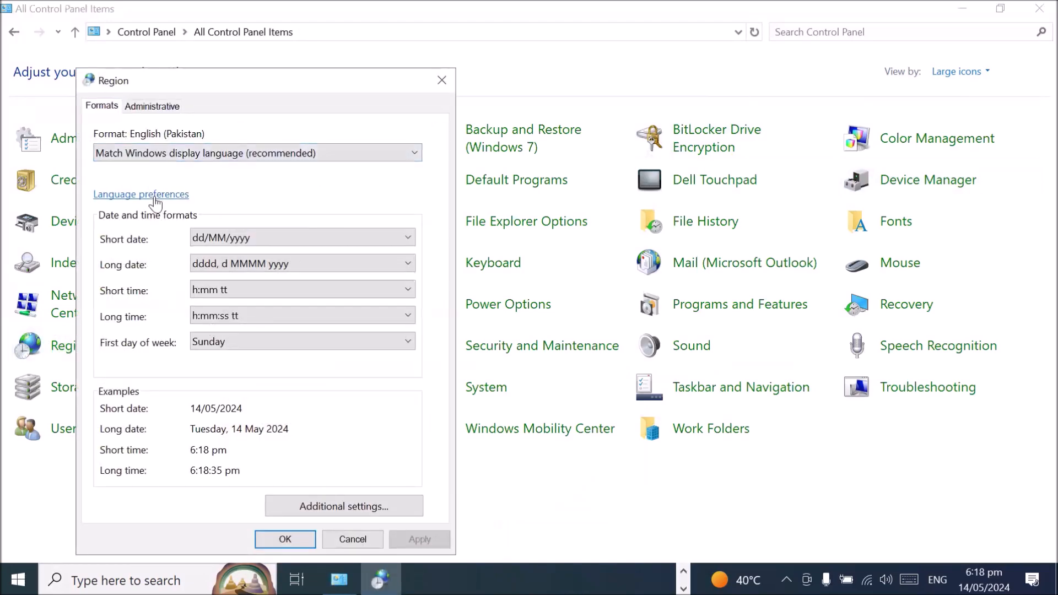
left_click(155, 199)
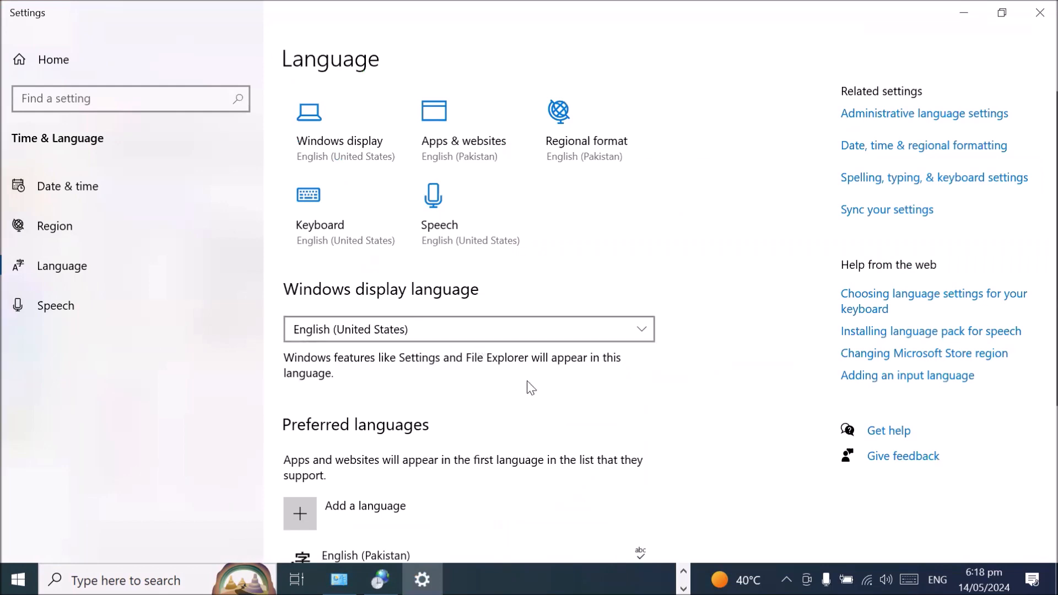
scroll(533, 382, "down", 5)
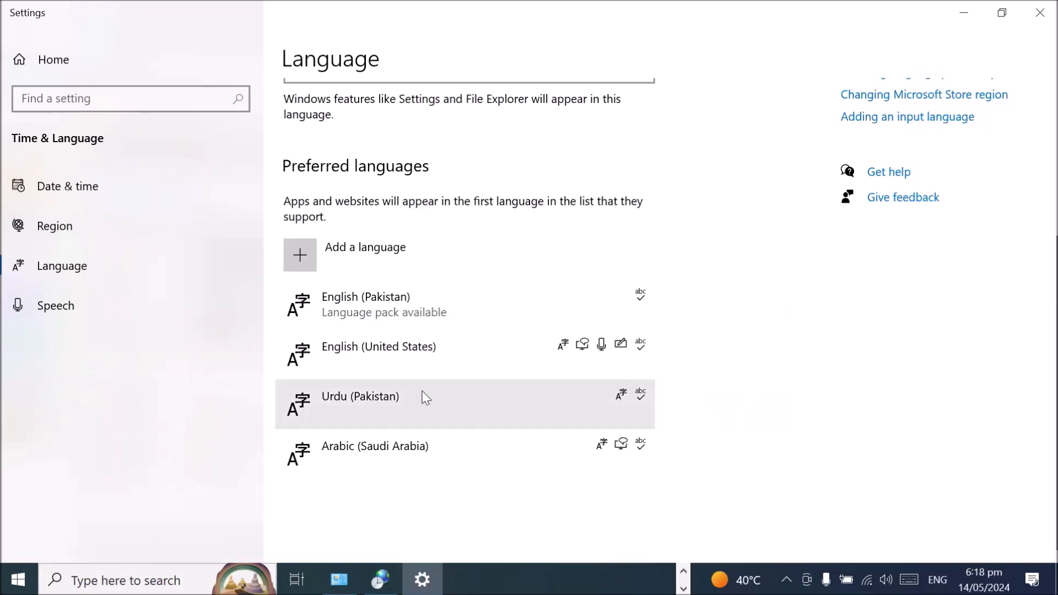
- Move English (United States) up to first place in the preferred languages list
left_click(340, 349)
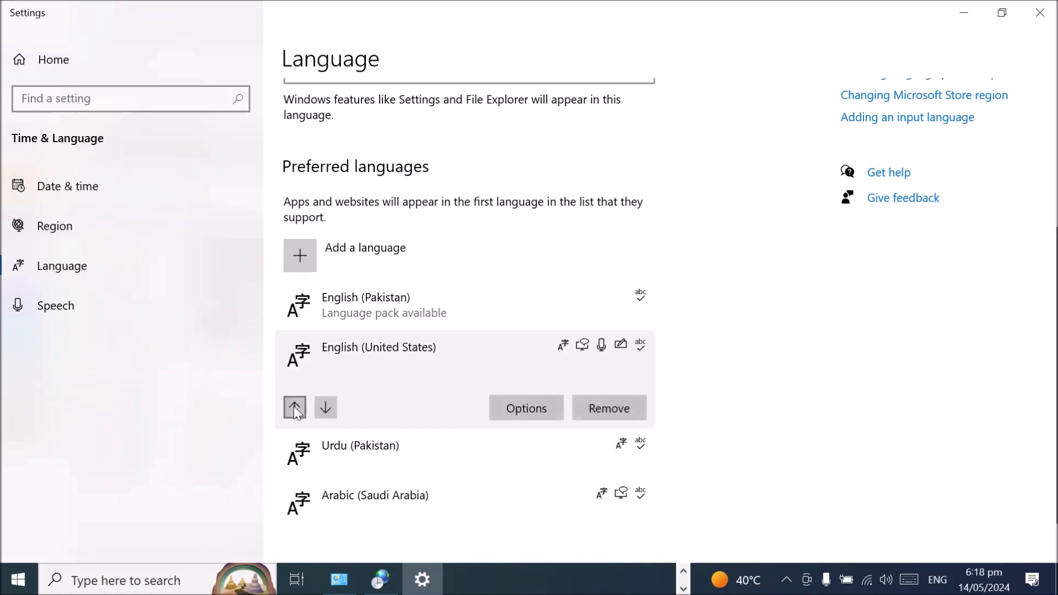
left_click(295, 408)
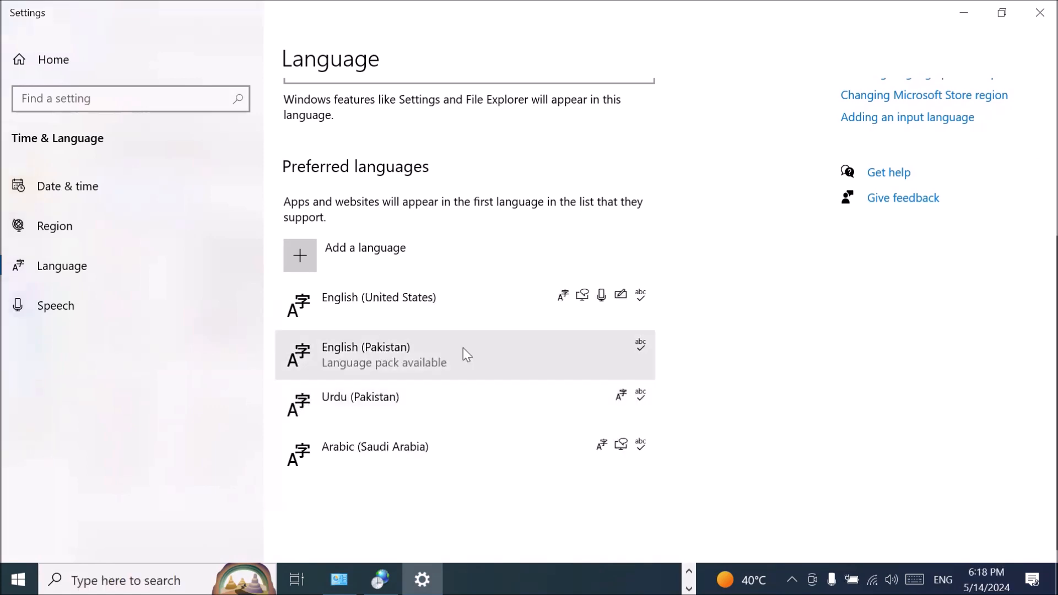
- Select English (Pakistan) in the preferred languages list
left_click(476, 358)
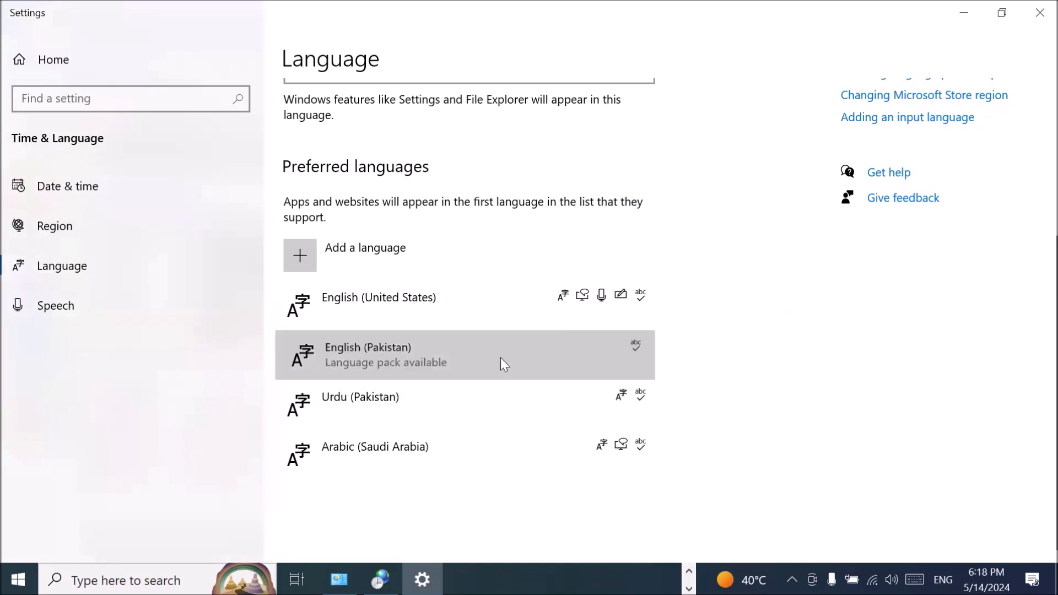
- Remove English (Pakistan), Urdu (Pakistan) and Arabic (Saudi Arabia) from the preferred languages, keeping only English (United States)
left_click(580, 416)
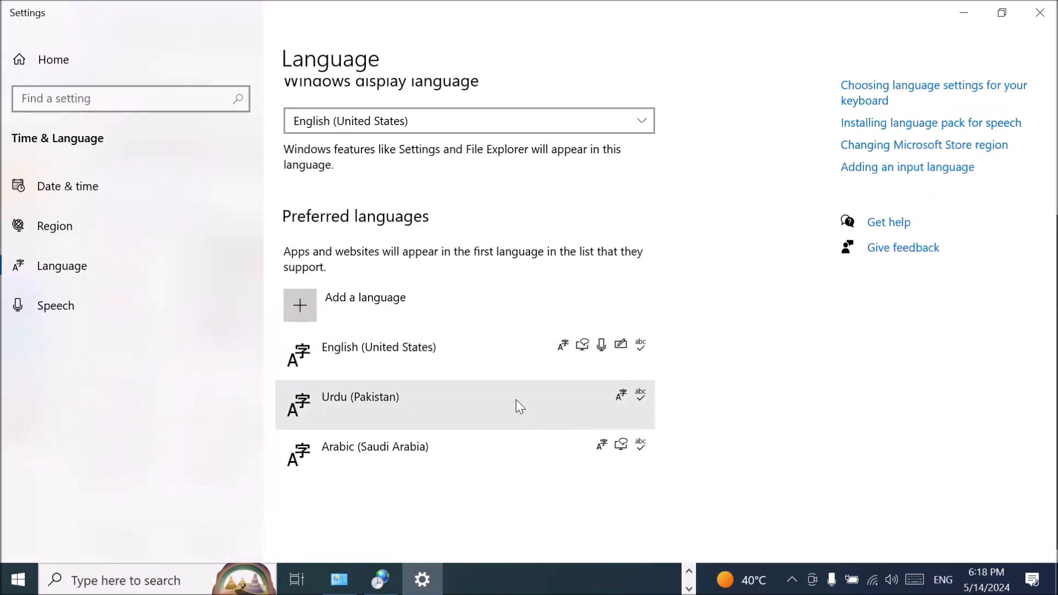
left_click(515, 399)
left_click(578, 463)
left_click(607, 464)
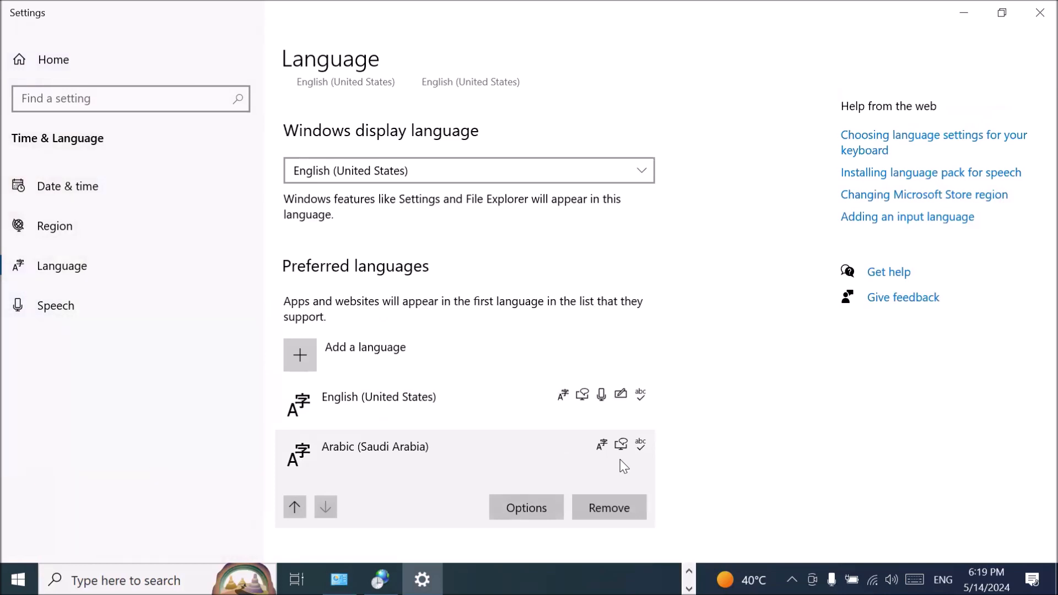
left_click(616, 511)
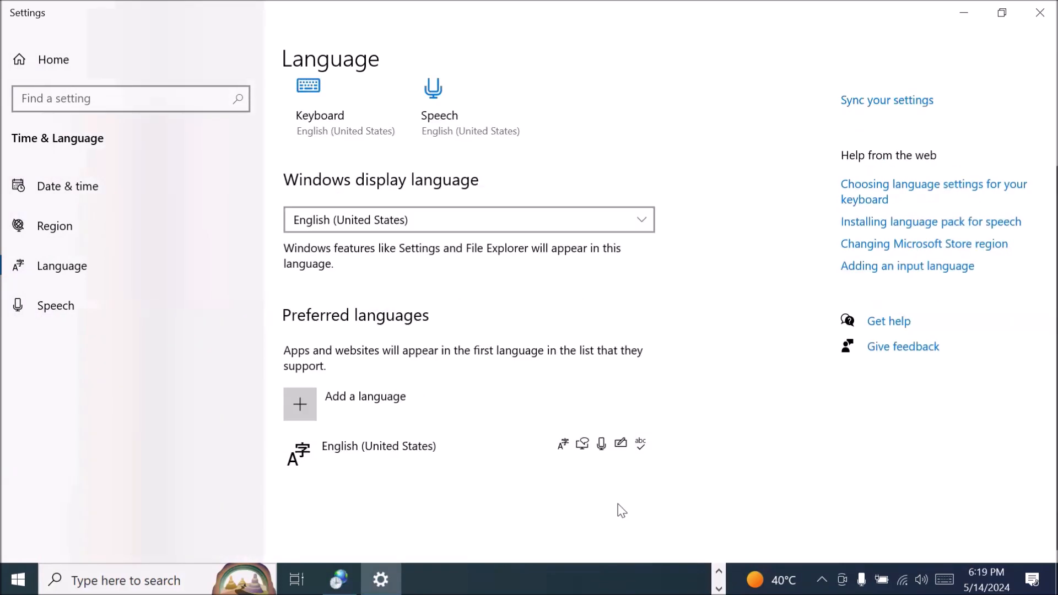
- Close the language settings and the Control Panel, and accept the Region dialog
left_click(1037, 14)
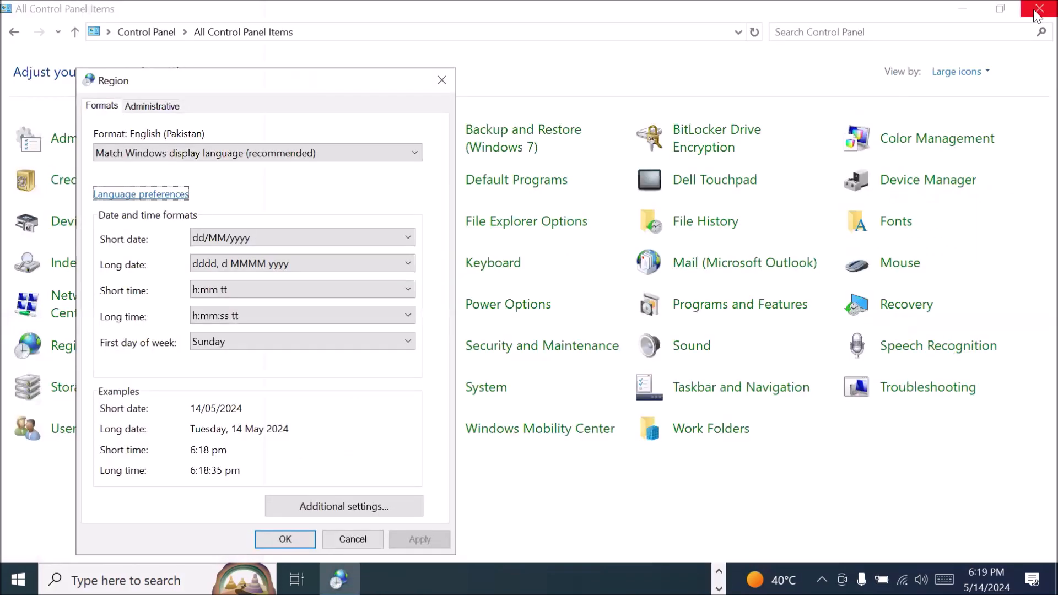
left_click(1037, 14)
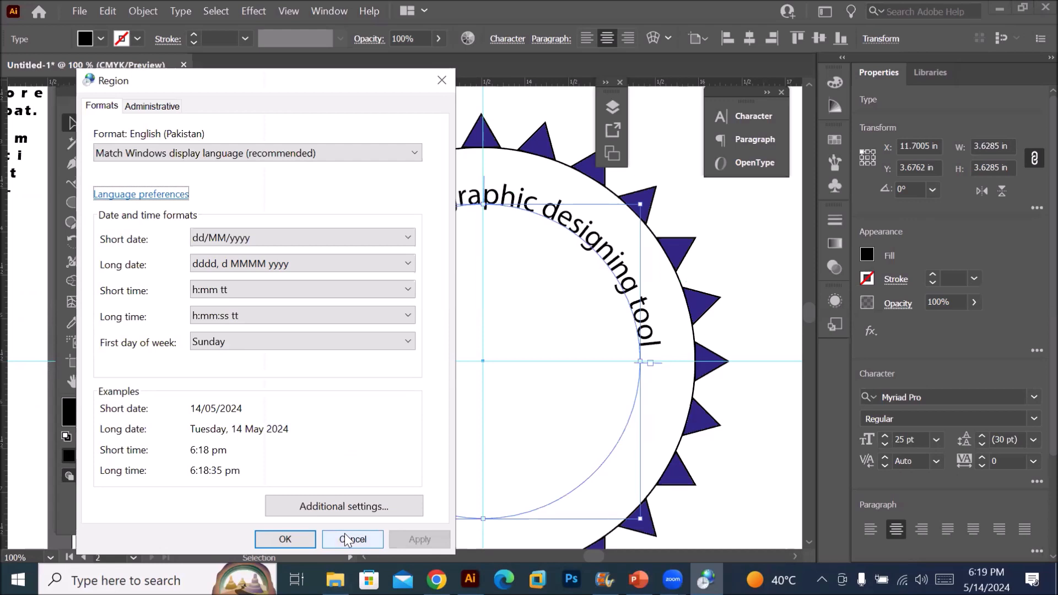
left_click(290, 543)
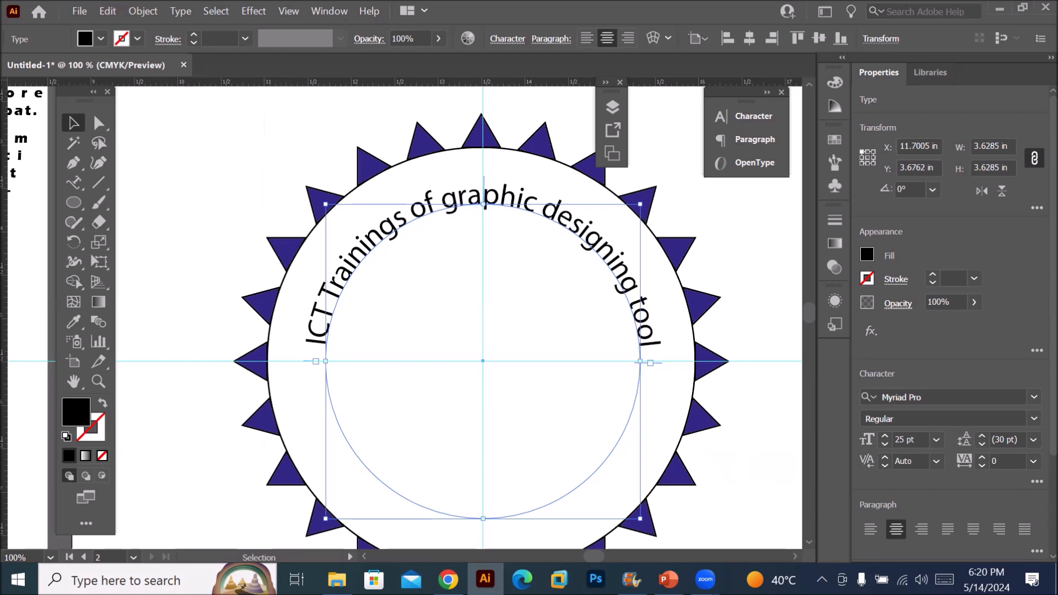
- Search Windows for "contro" and open the Control Panel
key("super+s")
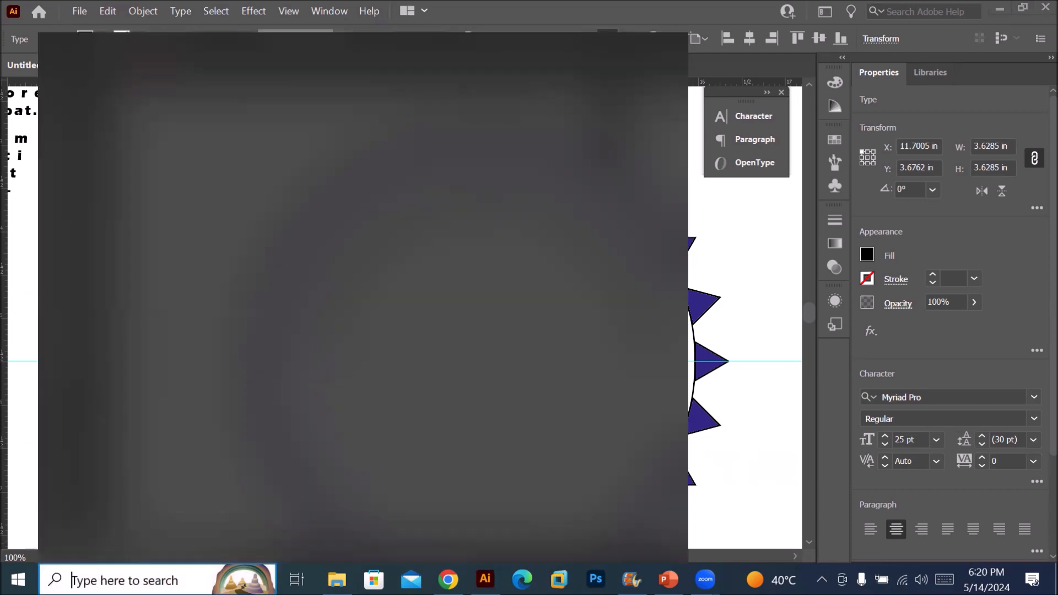
type("dontro")
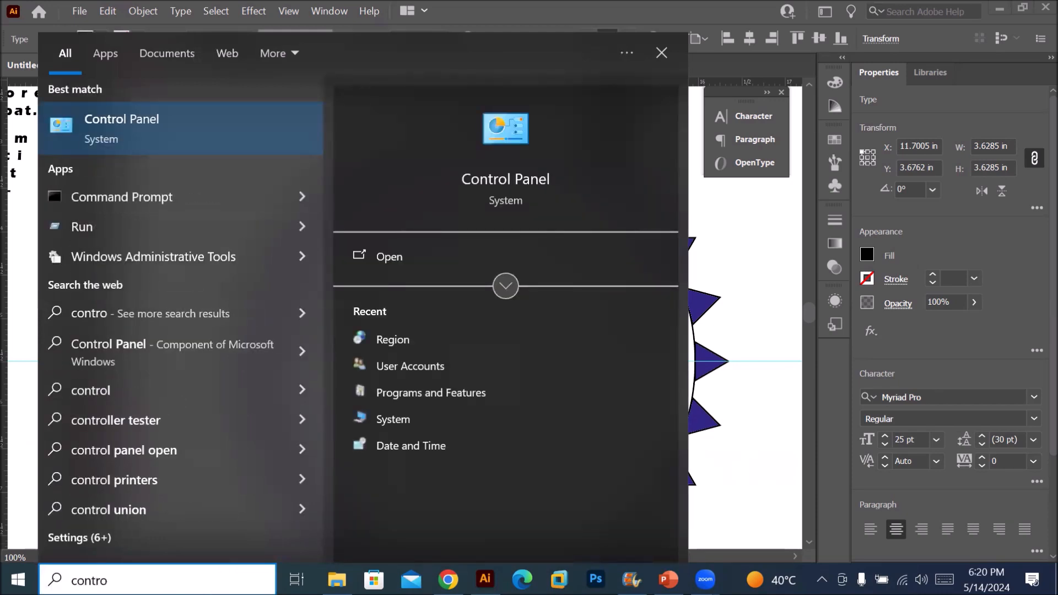
key("Escape")
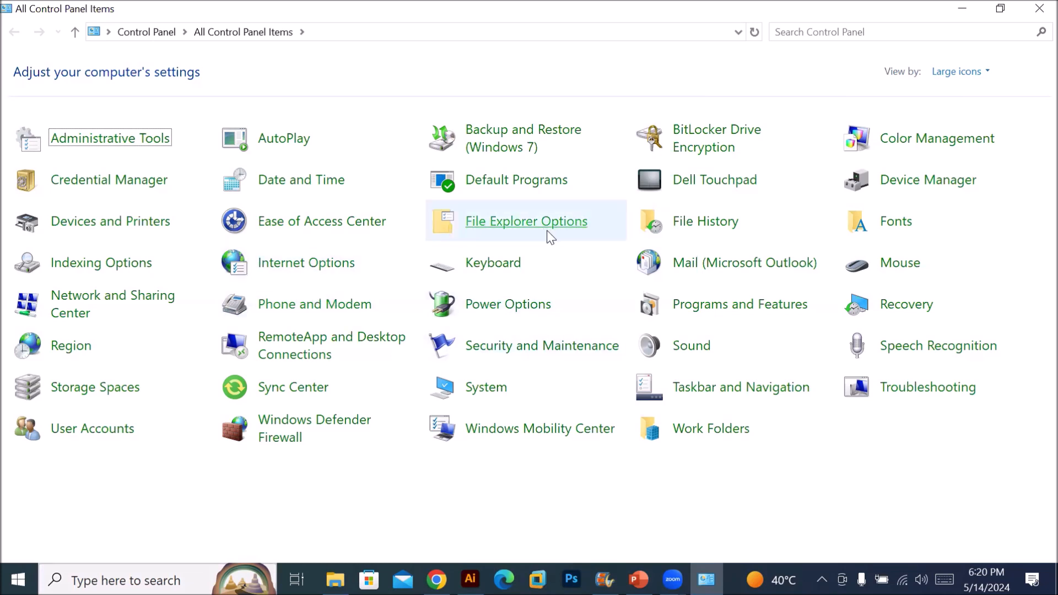
- Switch the Control Panel view to Category and back to Large icons
left_click(971, 71)
left_click(971, 93)
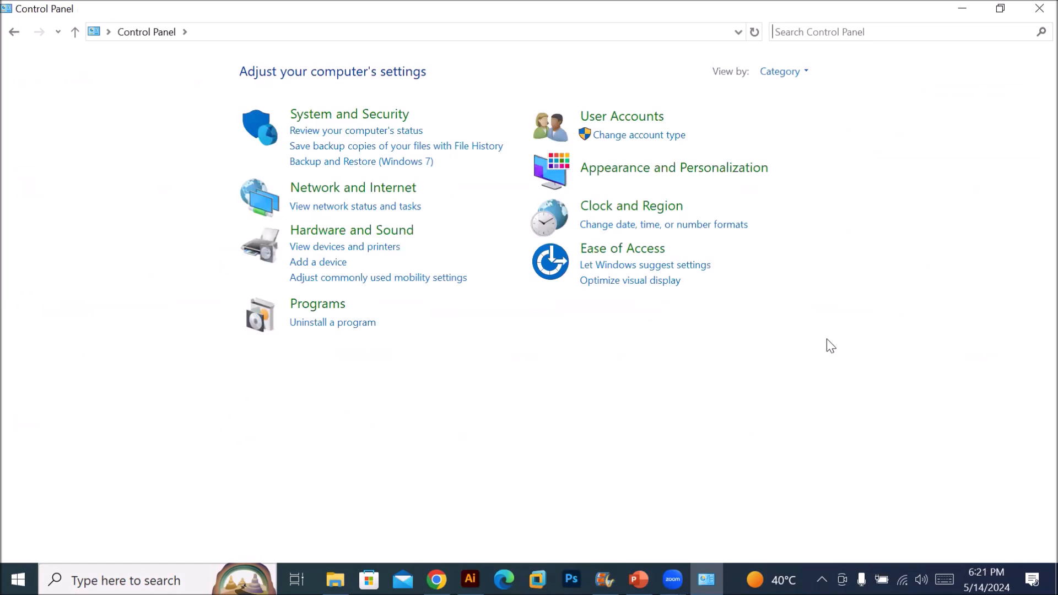
left_click(803, 72)
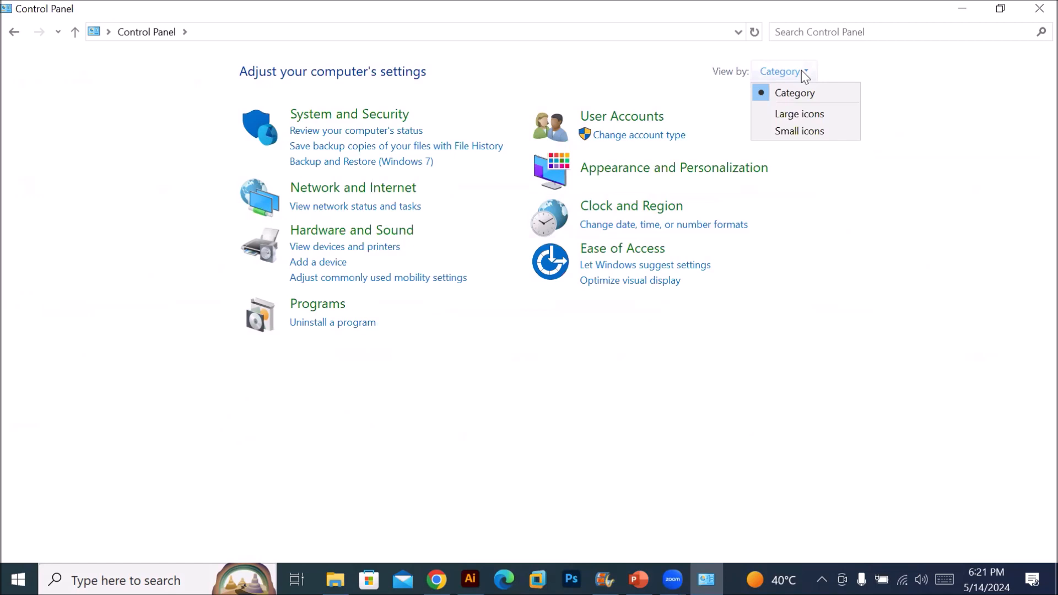
left_click(799, 68)
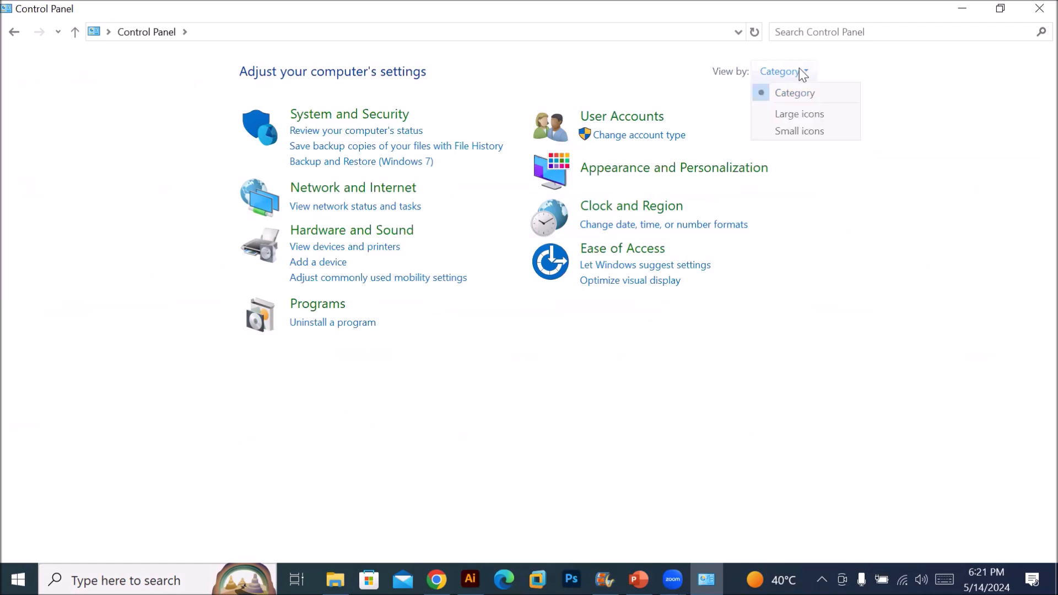
left_click(816, 115)
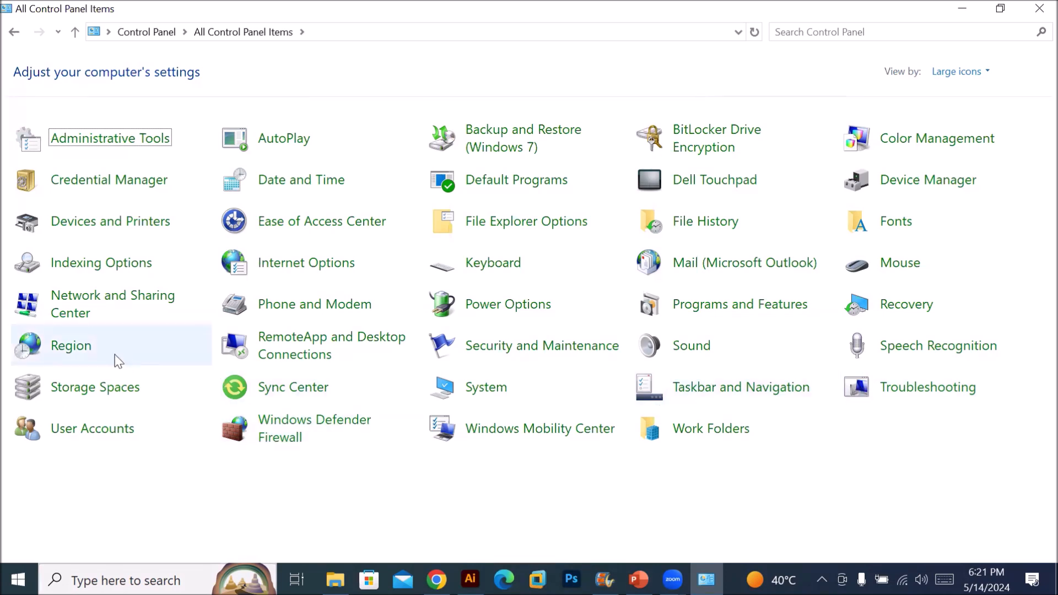
- Open the Region settings from the Control Panel and go to their language preferences
left_click(76, 353)
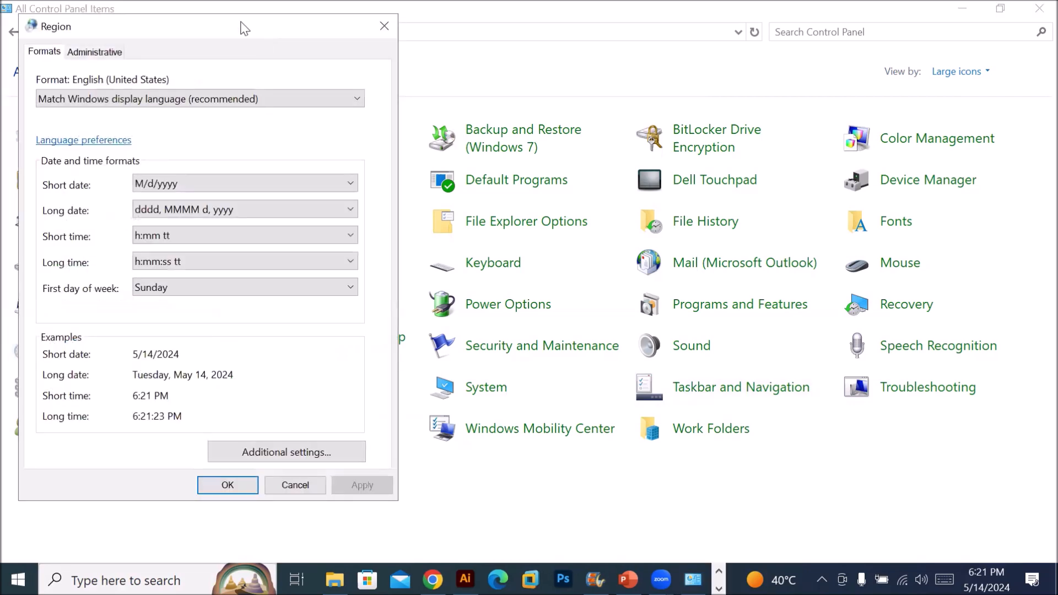
left_click_drag(233, 37, 537, 72)
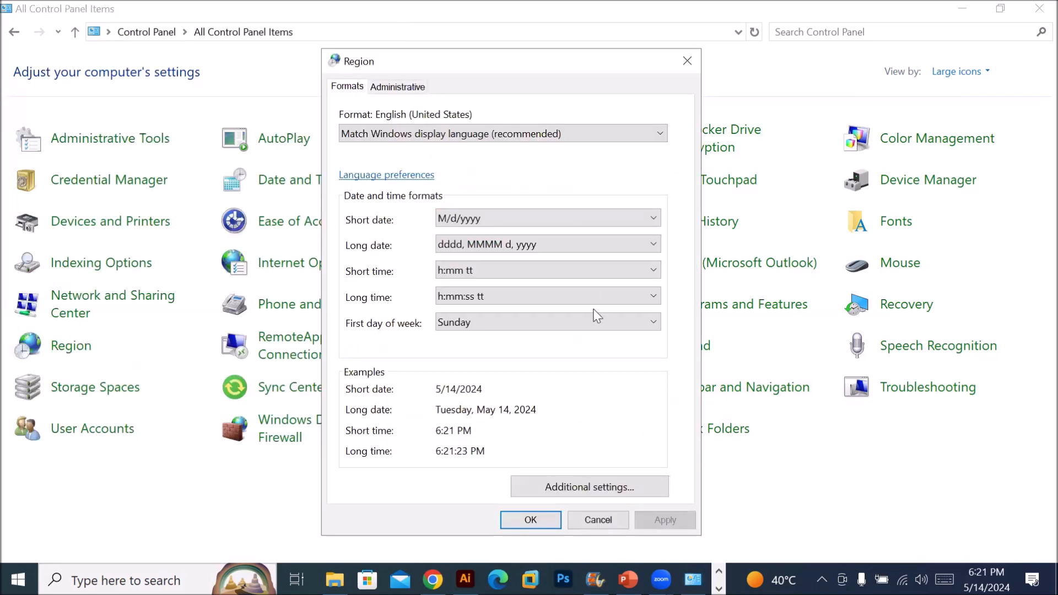
left_click(394, 176)
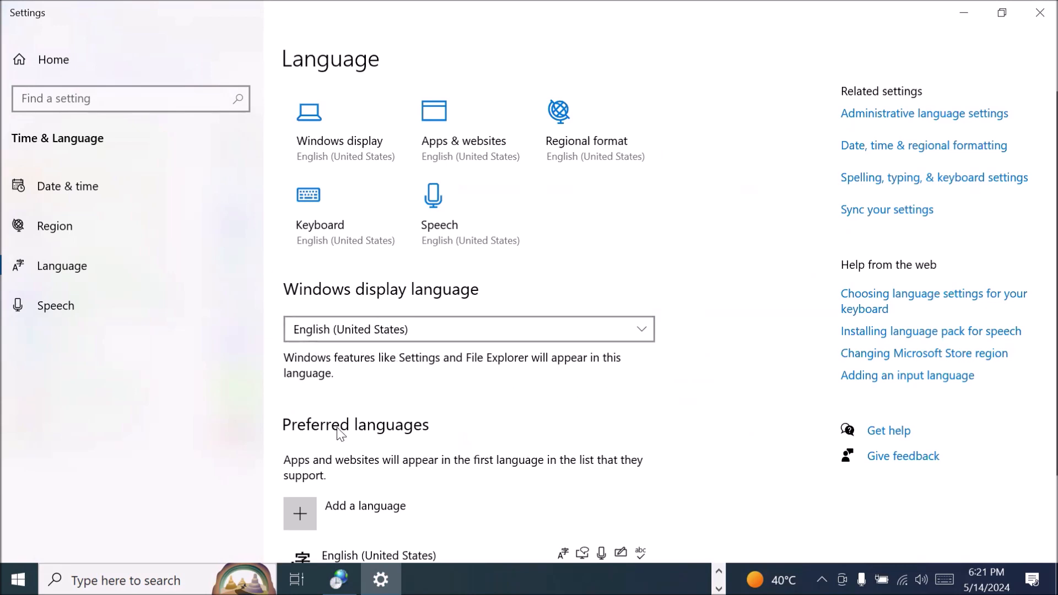
- Review the Windows display language and the preferred languages list on the Language settings page
scroll(708, 439, "down", 2)
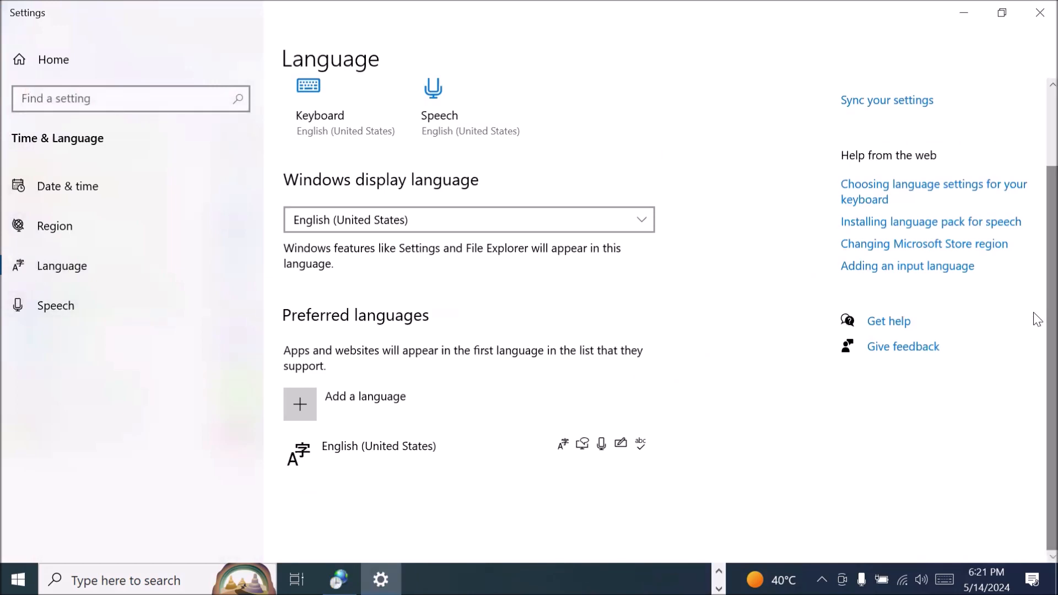
scroll(1034, 317, "up", 2)
scroll(1032, 263, "down", 2)
scroll(1025, 205, "up", 2)
scroll(1033, 456, "down", 2)
scroll(1038, 178, "up", 2)
scroll(1032, 440, "down", 2)
scroll(1029, 148, "up", 2)
scroll(1032, 342, "down", 2)
scroll(685, 206, "up", 2)
scroll(685, 206, "down", 2)
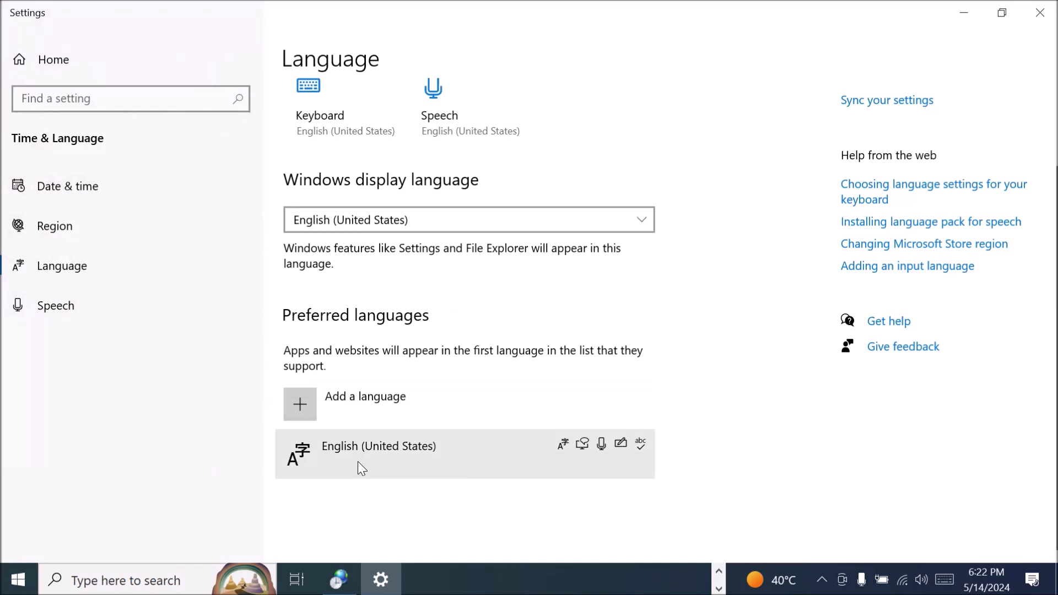
- Add Urdu (Pakistan) as a preferred language and install it with its language pack, without making it the display language
left_click(297, 407)
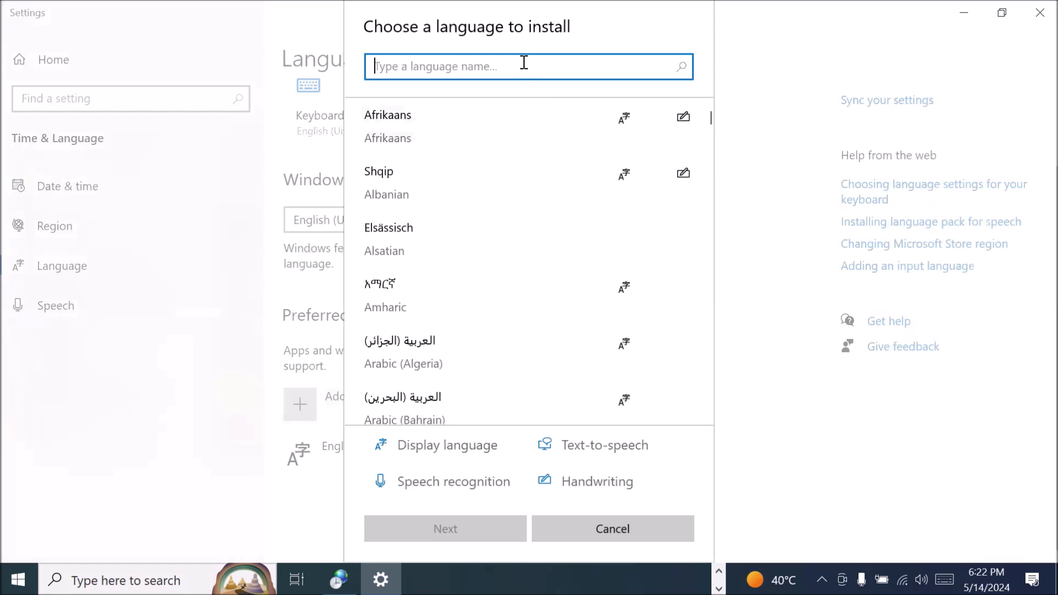
type("u")
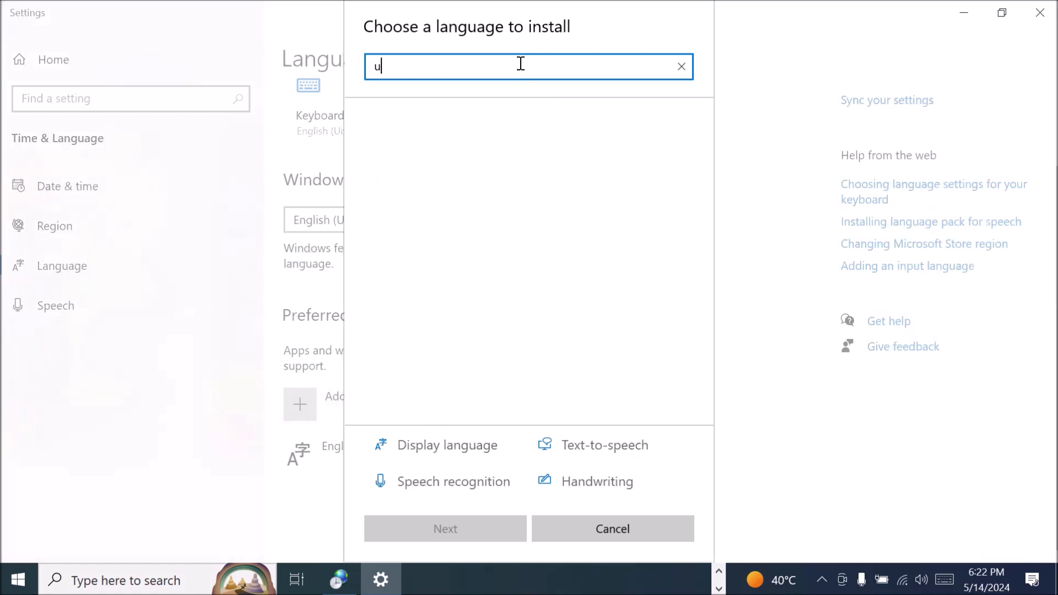
type("rd")
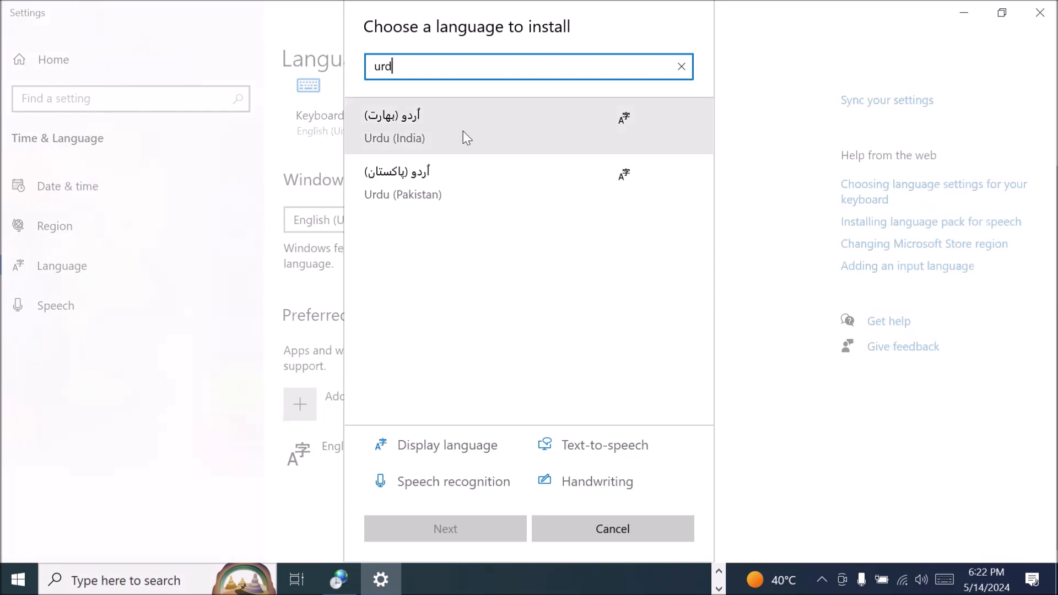
left_click(451, 195)
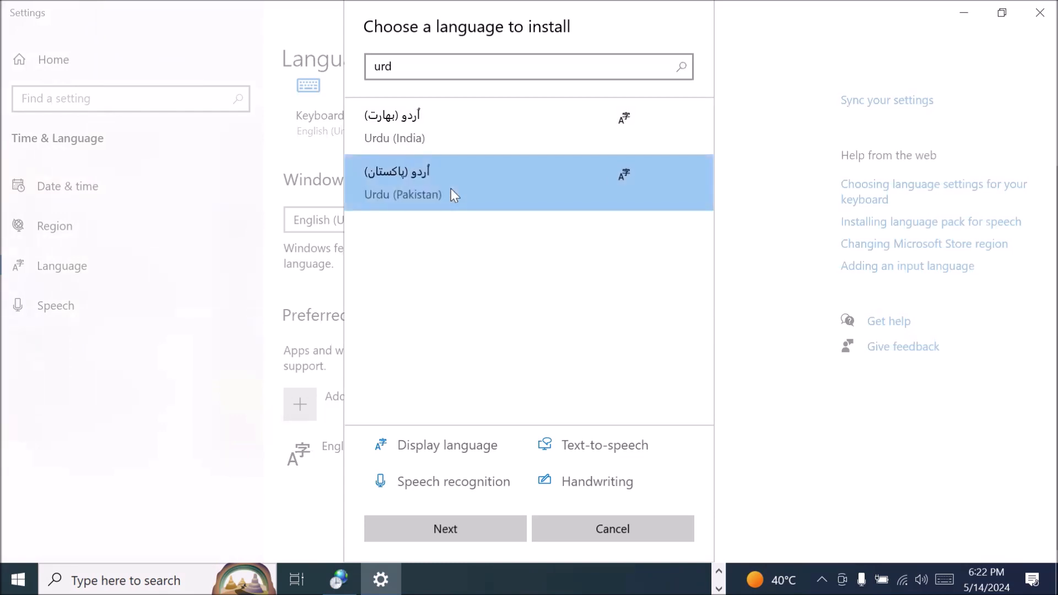
left_click(448, 527)
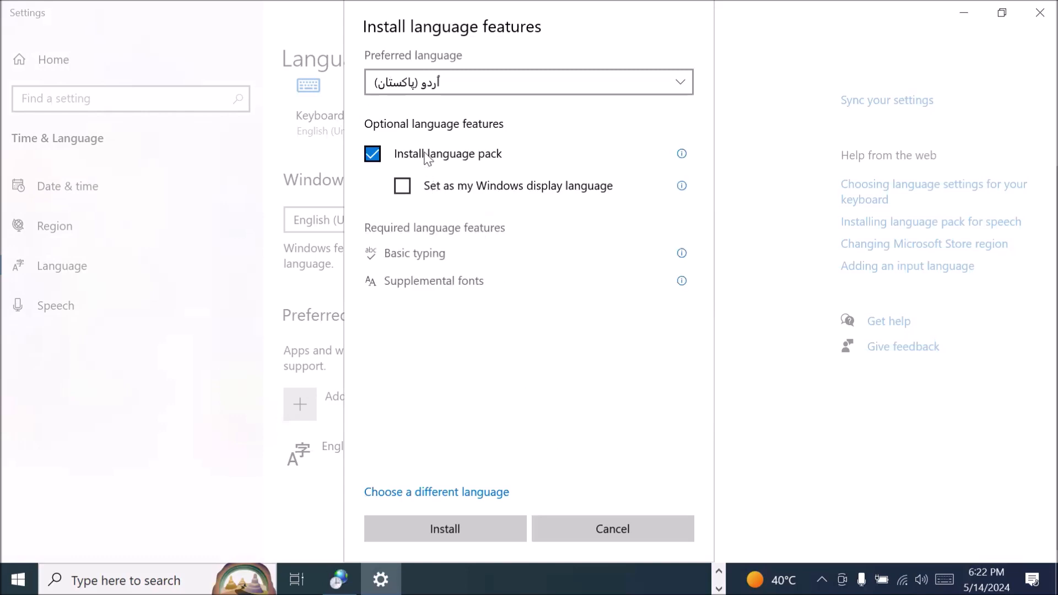
left_click(458, 526)
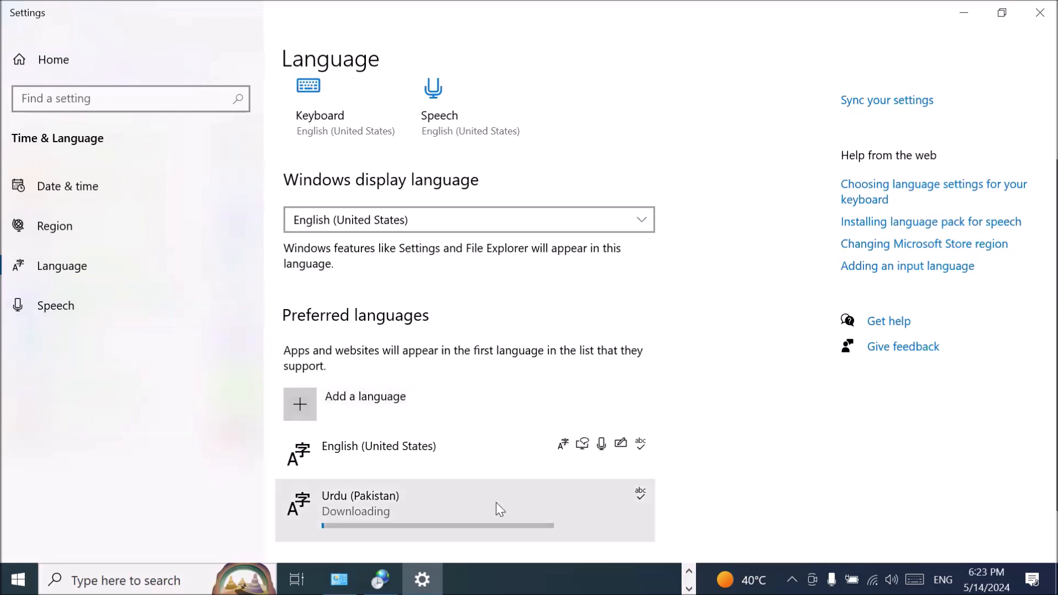
- Start adding another preferred language and search the installable languages for "arab"
scroll(496, 505, "down", 1)
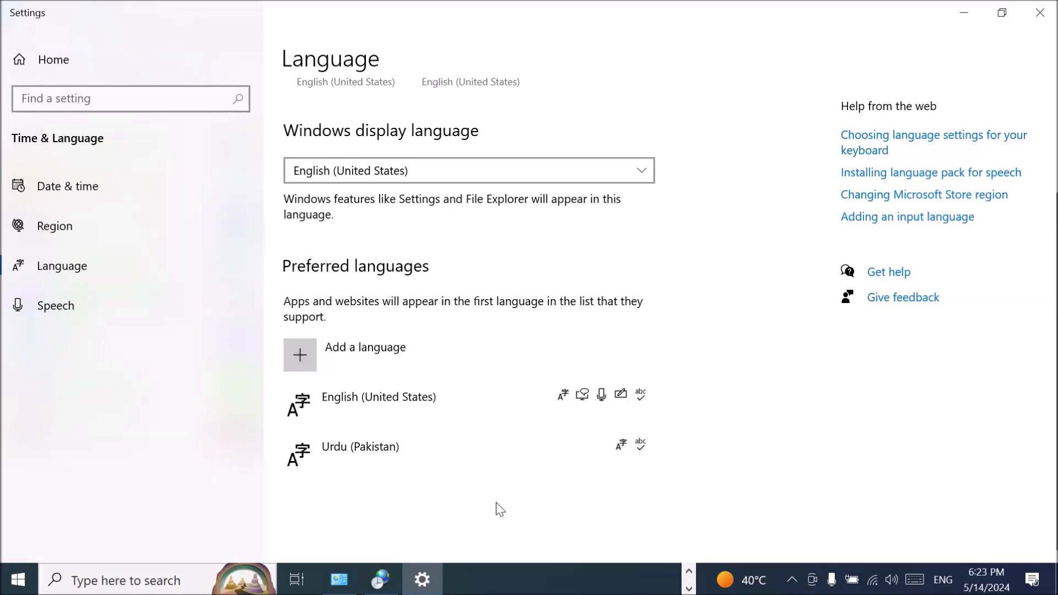
left_click(300, 356)
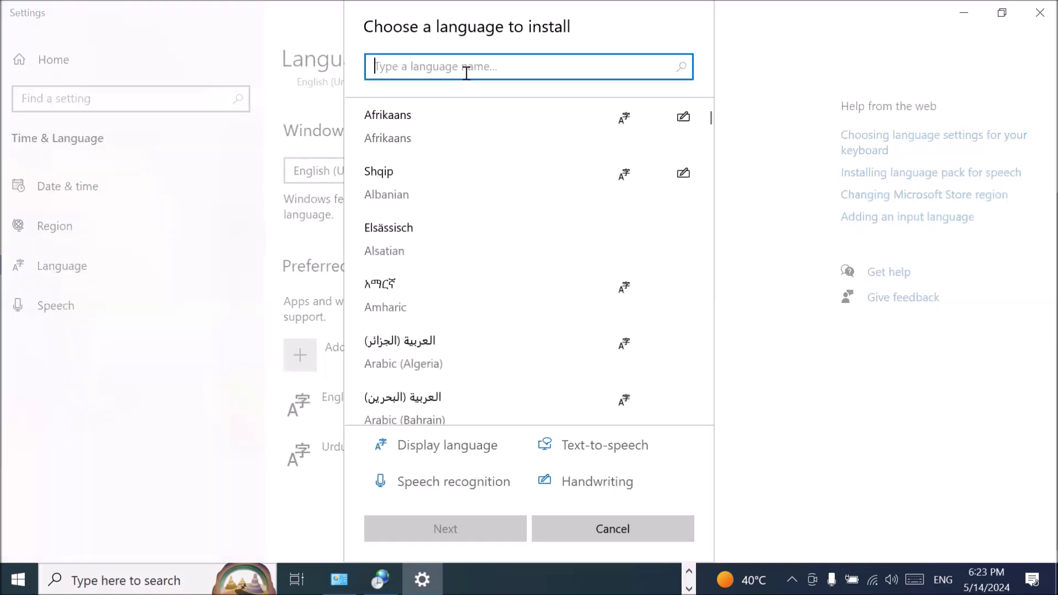
type("arb")
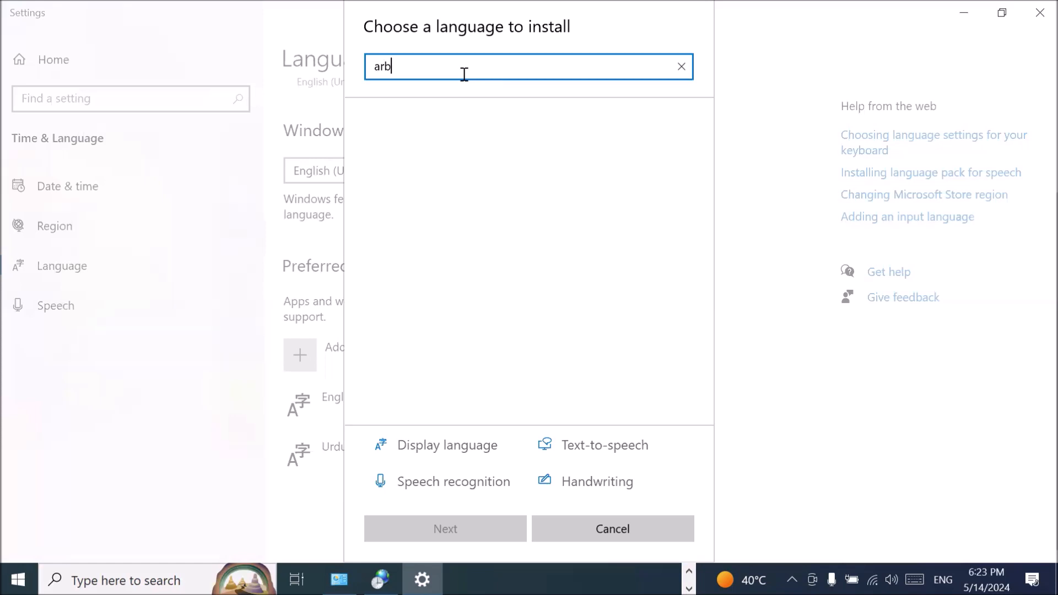
type("i")
key("BackSpace")
type("ab")
key("BackSpace")
key("BackSpace")
key("BackSpace")
type("ab")
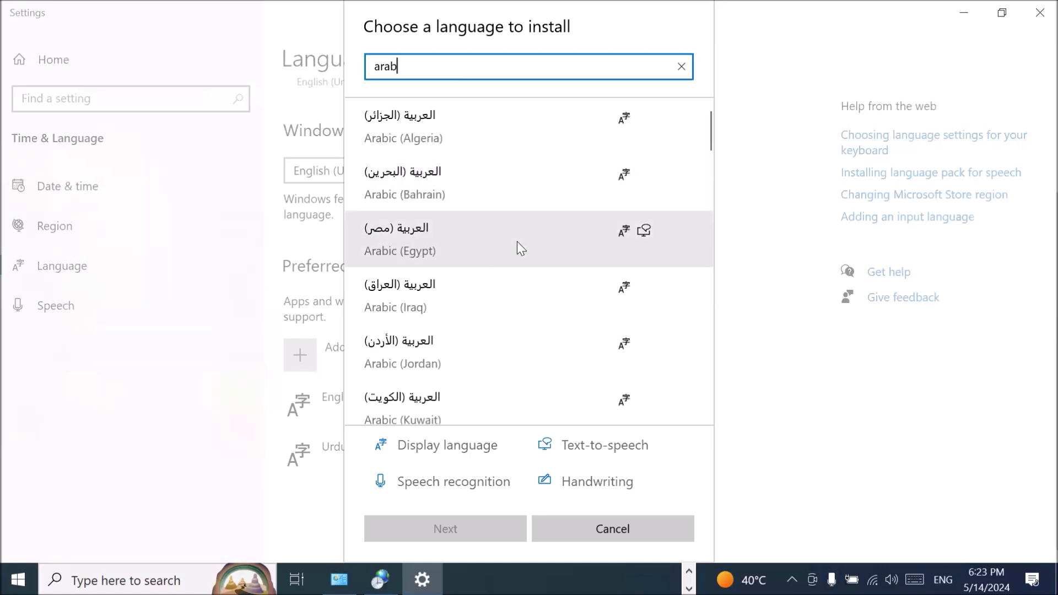
- Choose Arabic (Saudi Arabia) and install it with its language pack and text-to-speech, without making it the display language
scroll(527, 263, "down", 1)
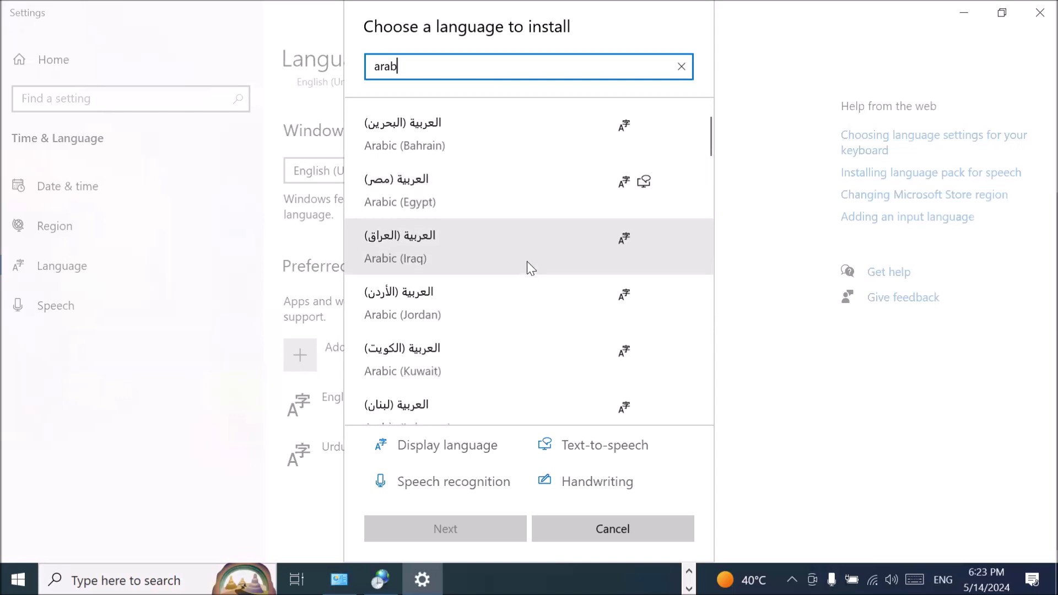
scroll(524, 267, "down", 2)
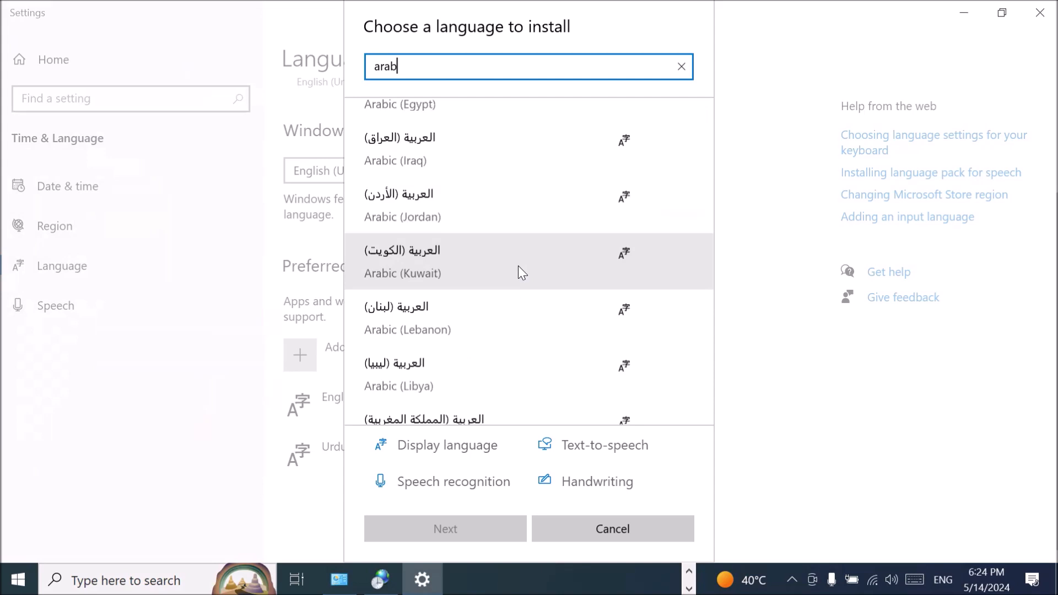
scroll(518, 303, "down", 2)
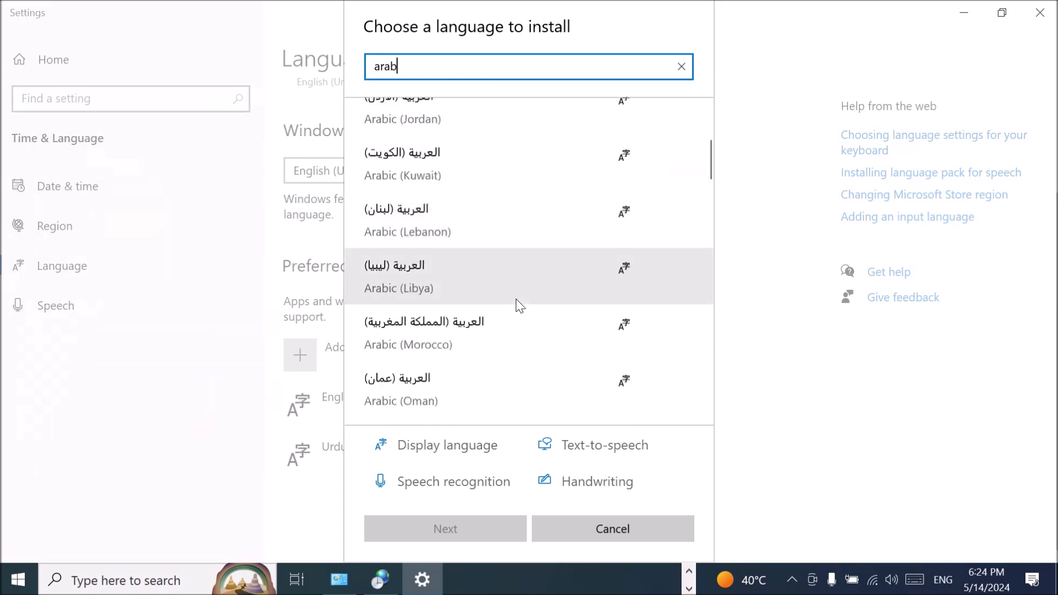
scroll(515, 304, "down", 3)
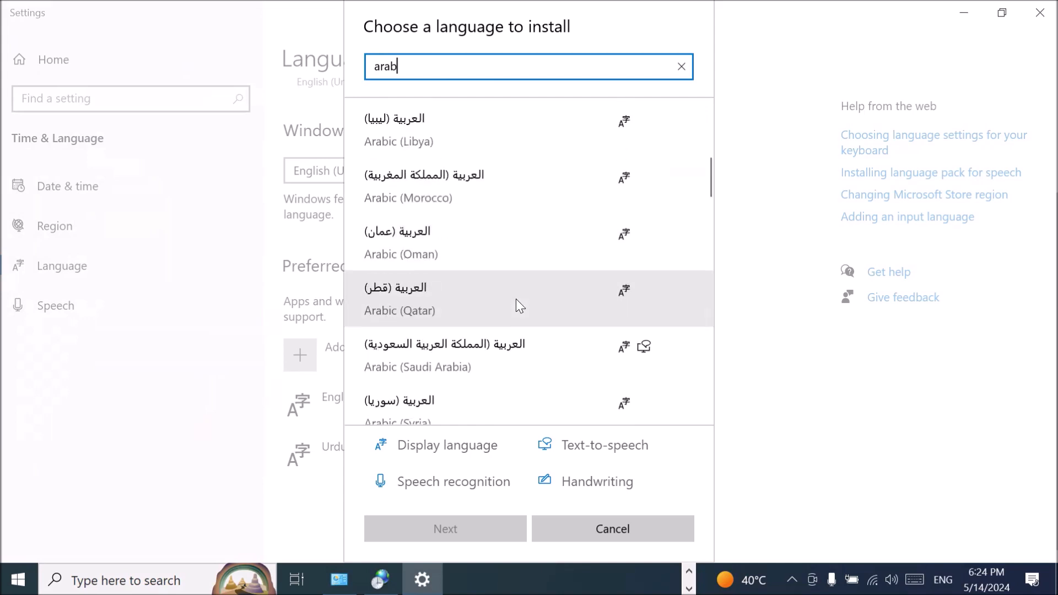
left_click(472, 351)
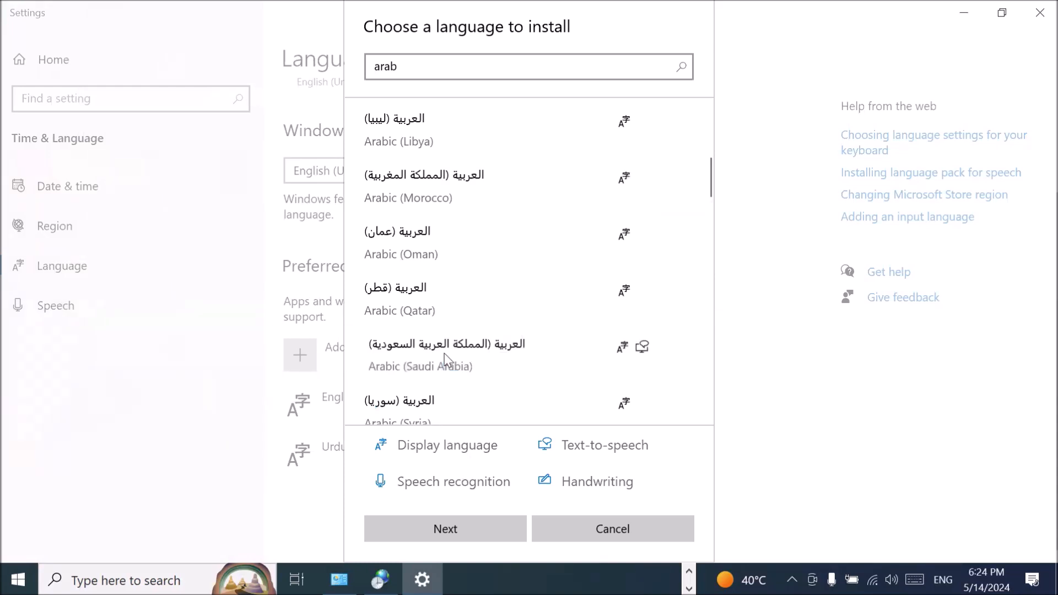
left_click(459, 527)
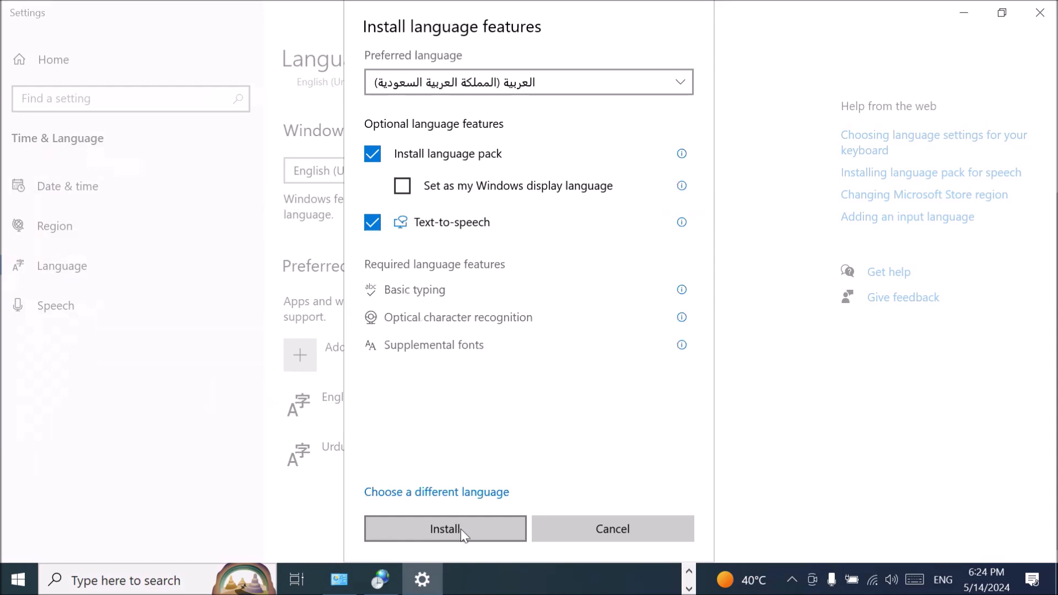
left_click(460, 531)
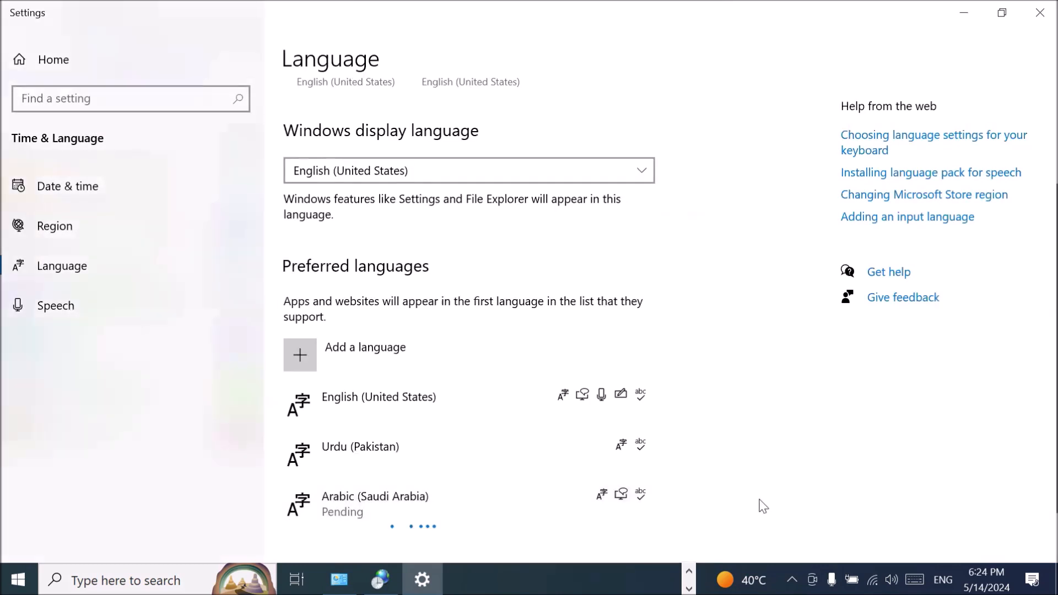
- Review the available input languages and the Urdu (Pakistan) entry in the language preferences, and close the Settings and Region windows
scroll(762, 505, "down", 2)
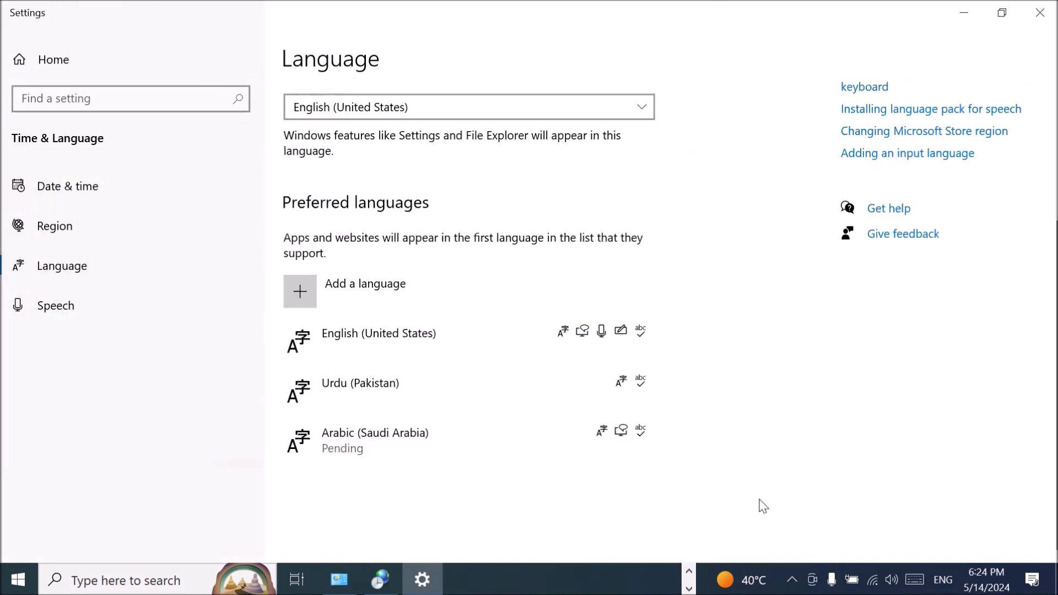
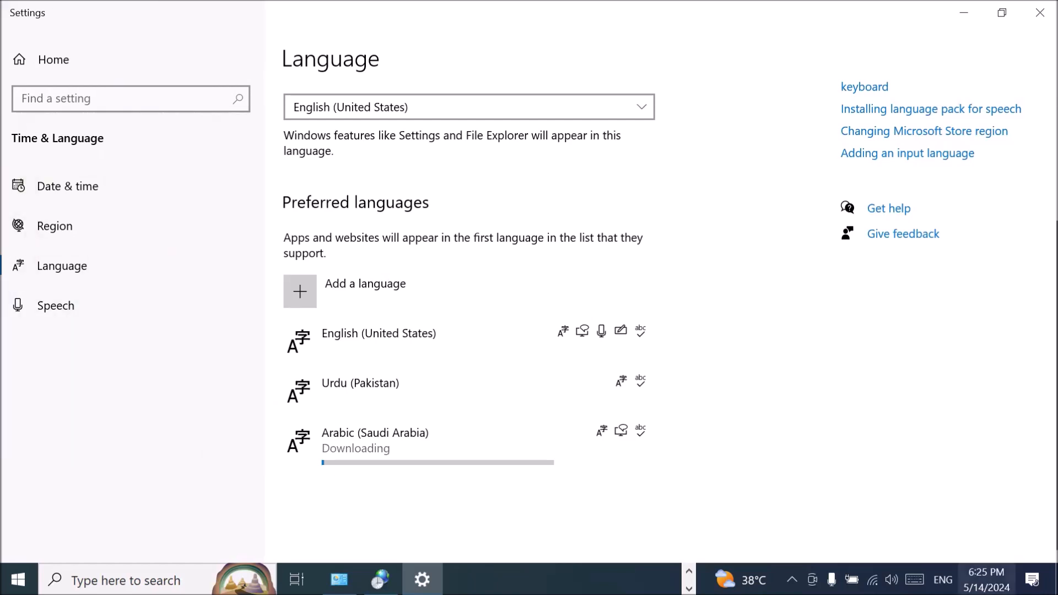
left_click(943, 580)
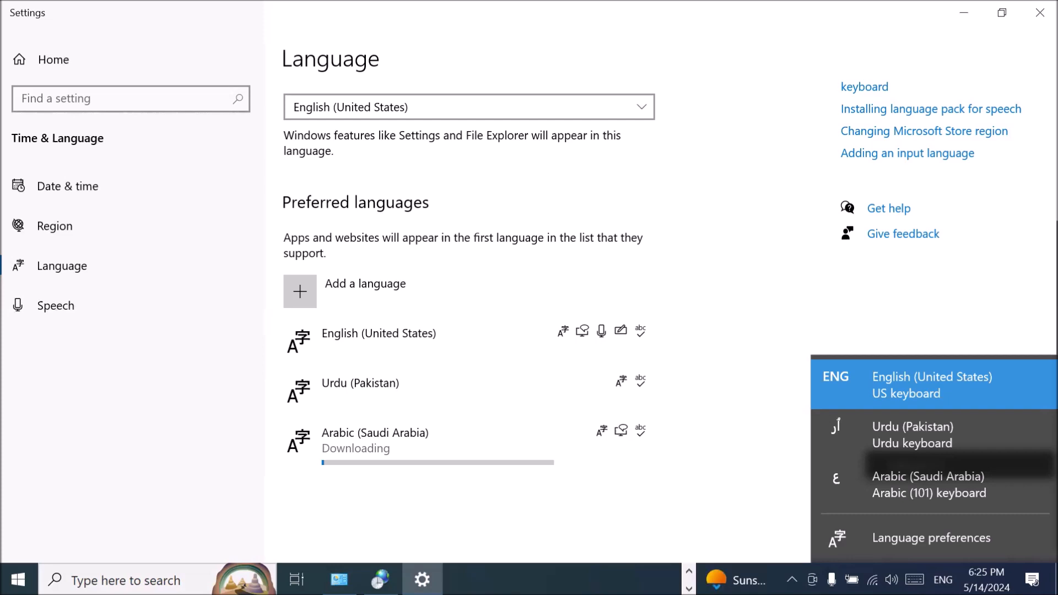
left_click(899, 538)
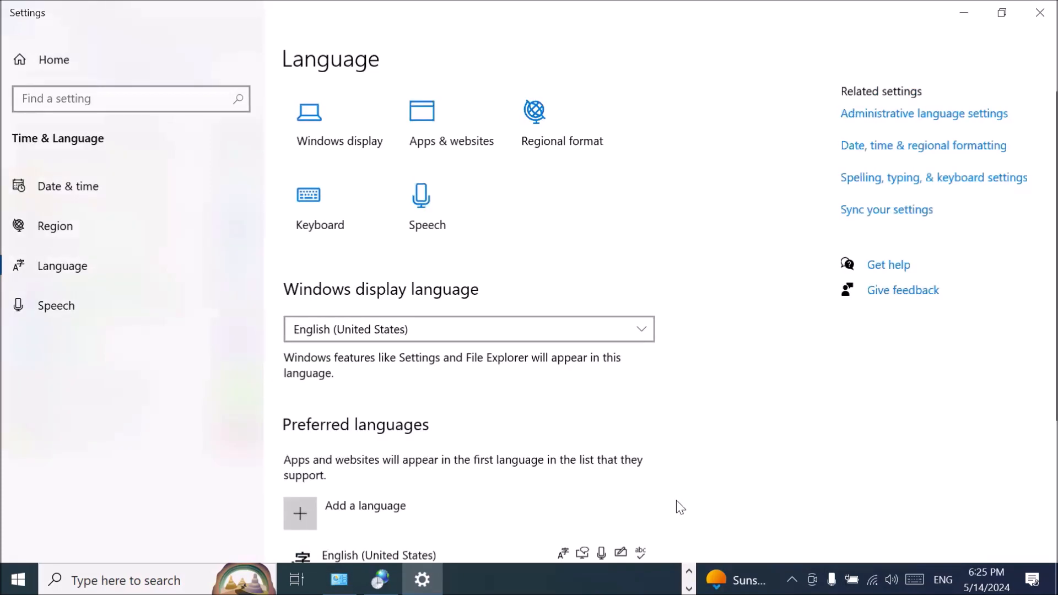
scroll(456, 447, "down", 4)
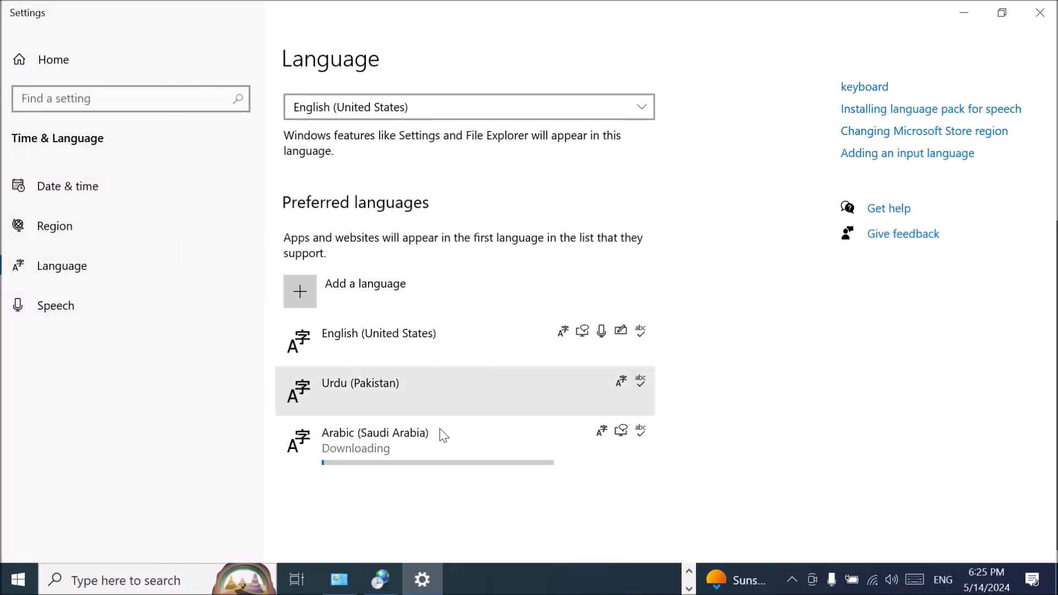
left_click(461, 396)
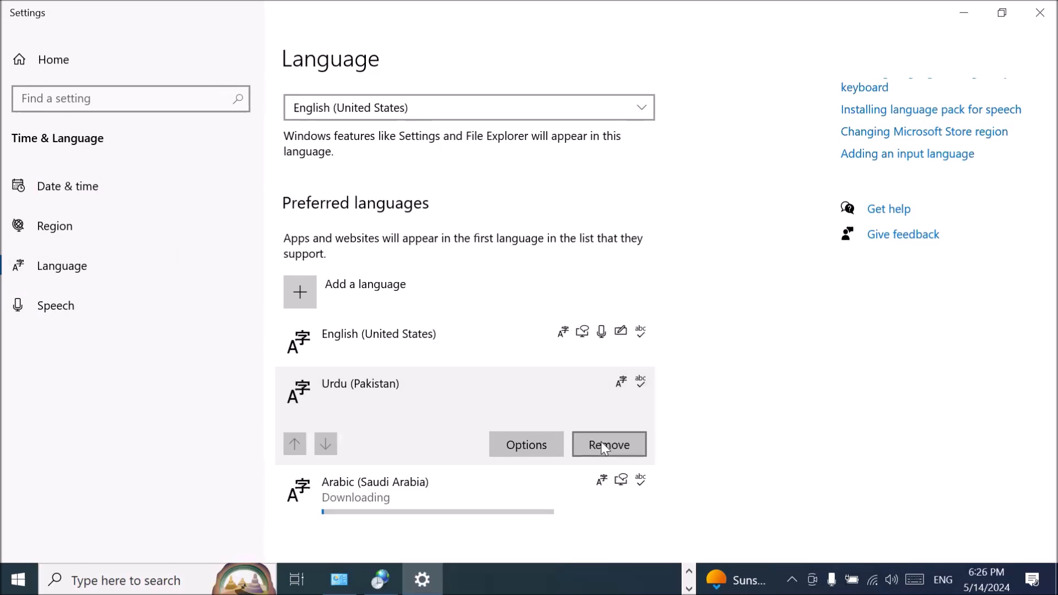
left_click(1038, 21)
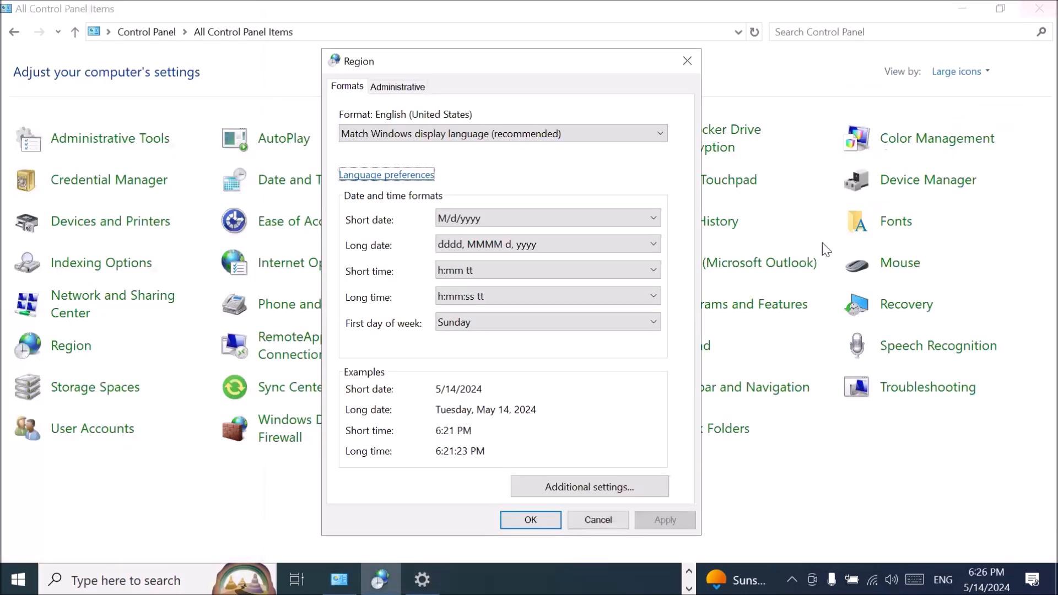
left_click(687, 61)
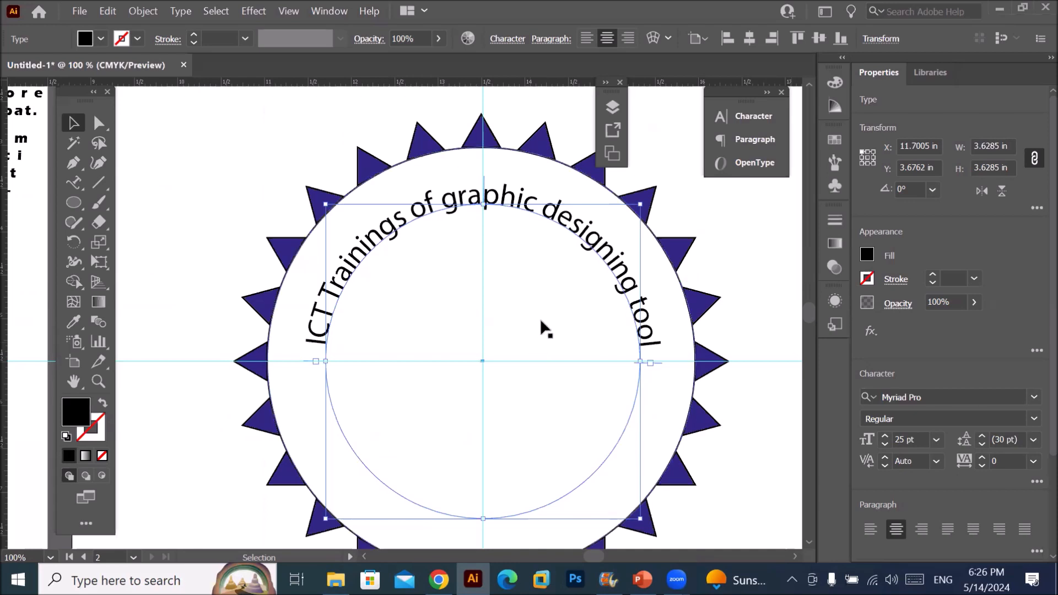
- Add the point text "History of Pakistan" above the badge, near the upper edge of the second artboard in Illustrator
scroll(541, 331, "down", 3)
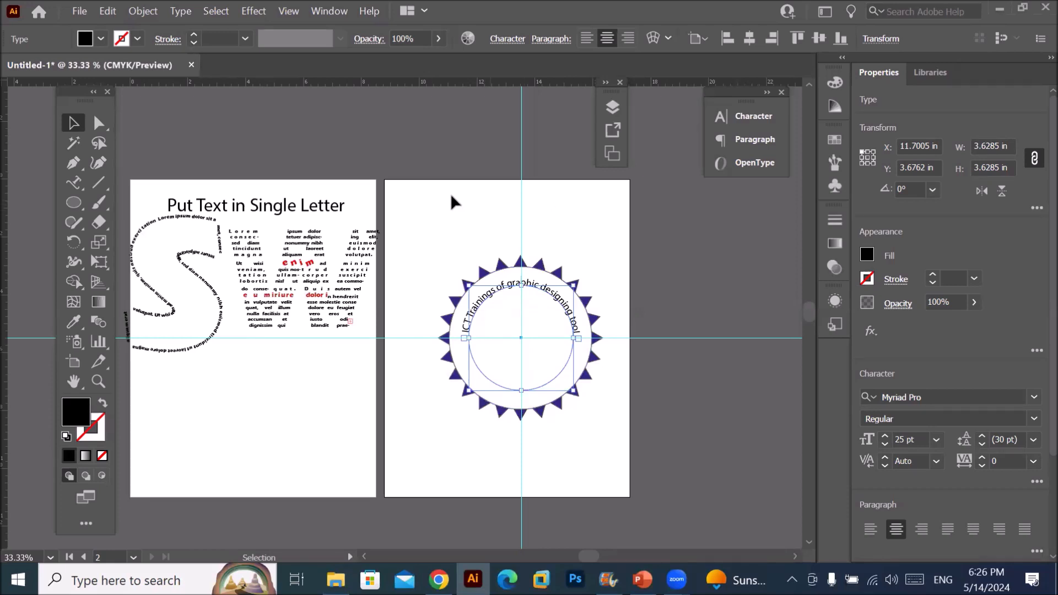
left_click(79, 187)
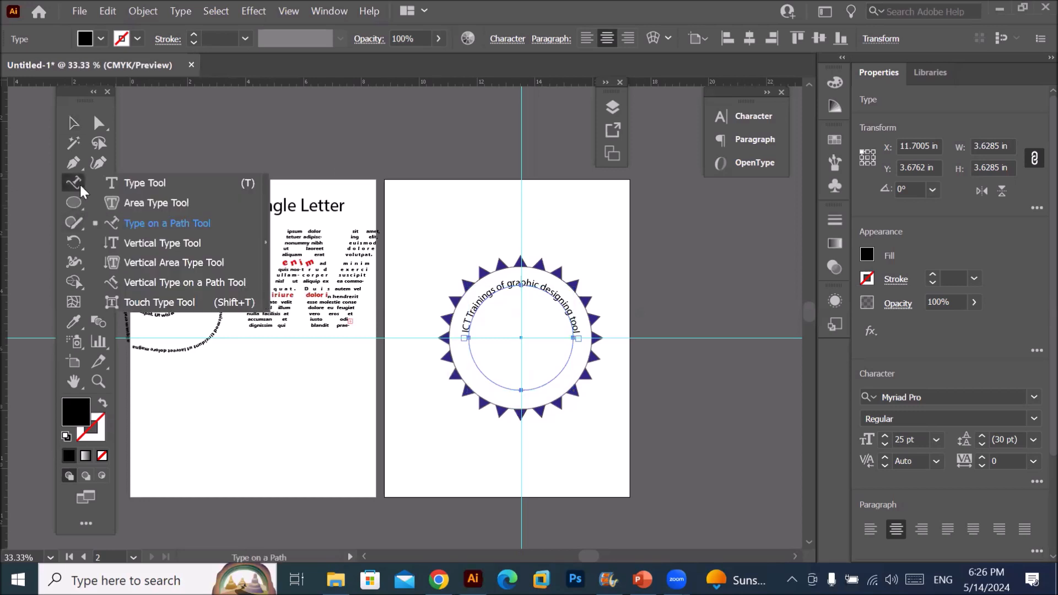
left_click(144, 183)
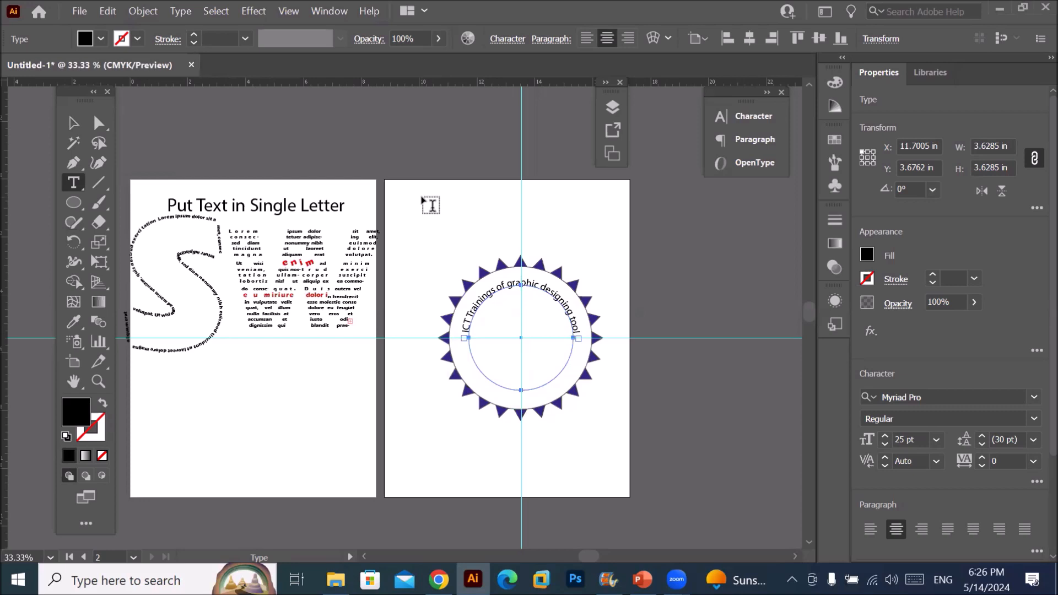
left_click(422, 197)
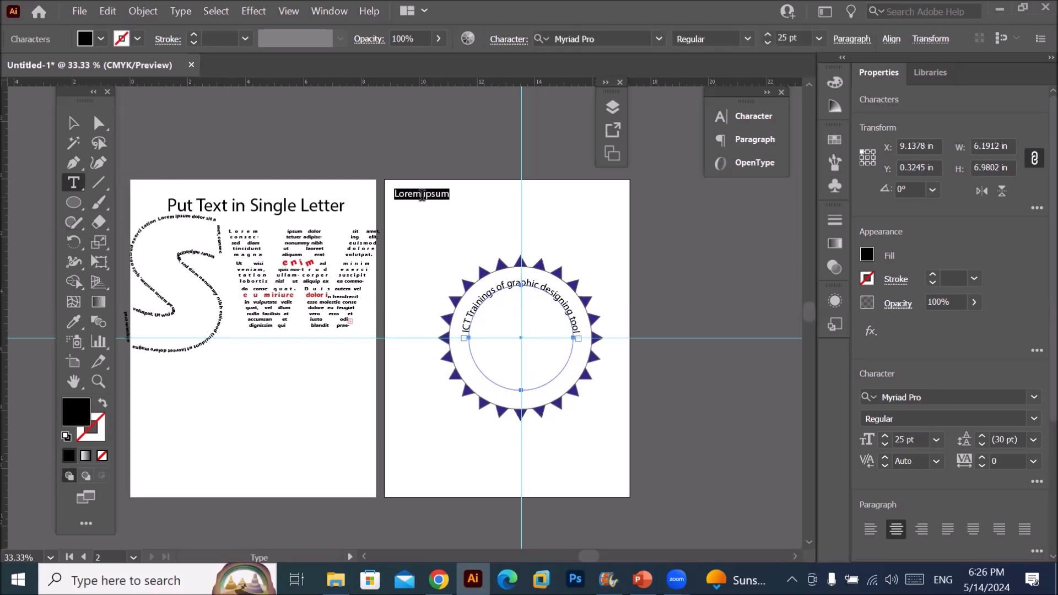
type("Paki")
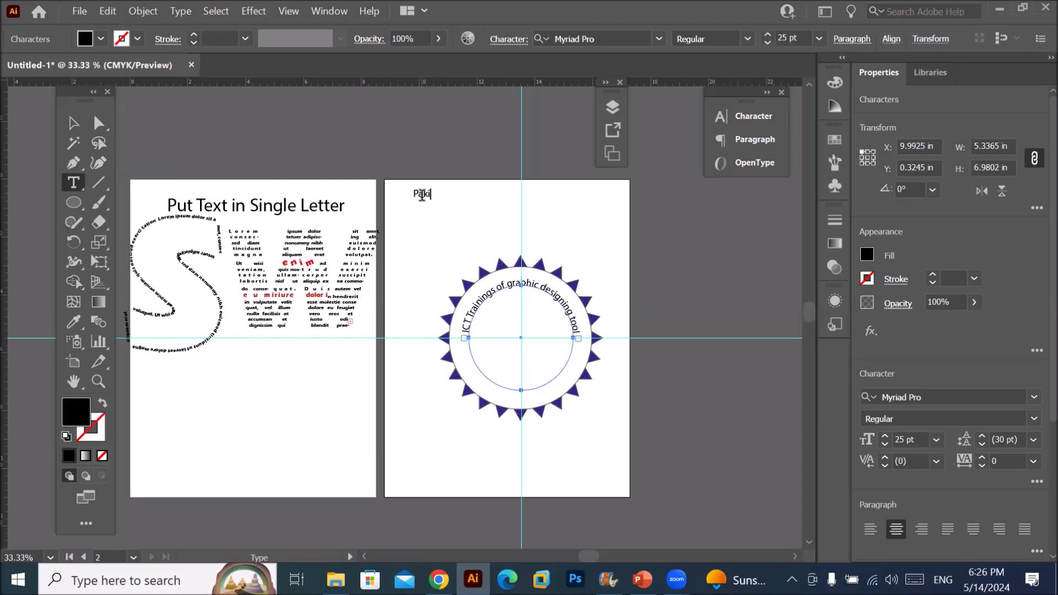
type("stan hi")
key("BackSpace")
key("BackSpace")
key("BackSpace")
key("Left")
key("Left")
key("Left")
key("Left")
key("Left")
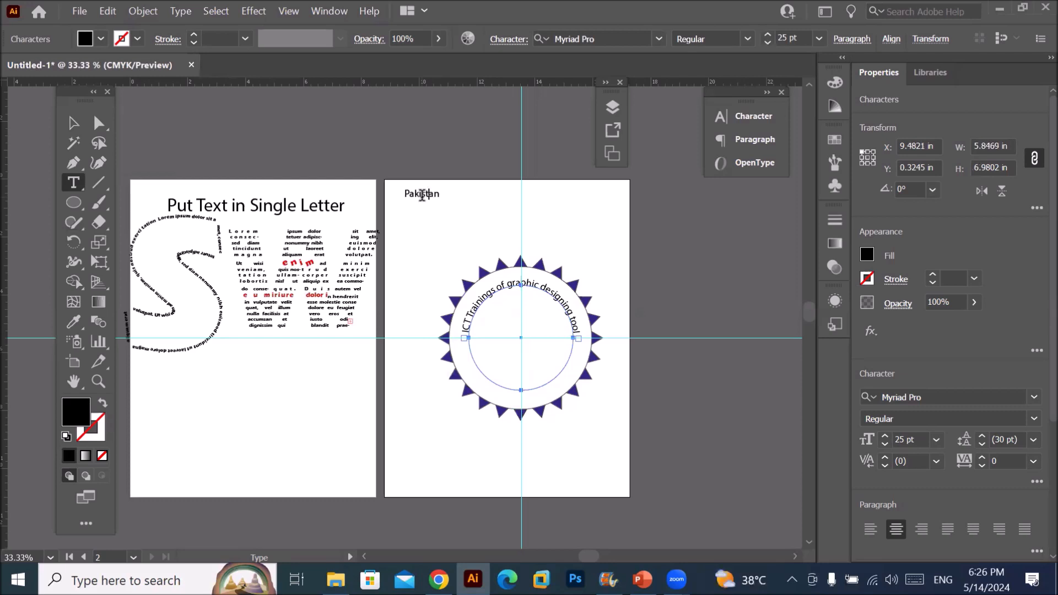
key("Left")
key("Left")
key("Left")
type("History of")
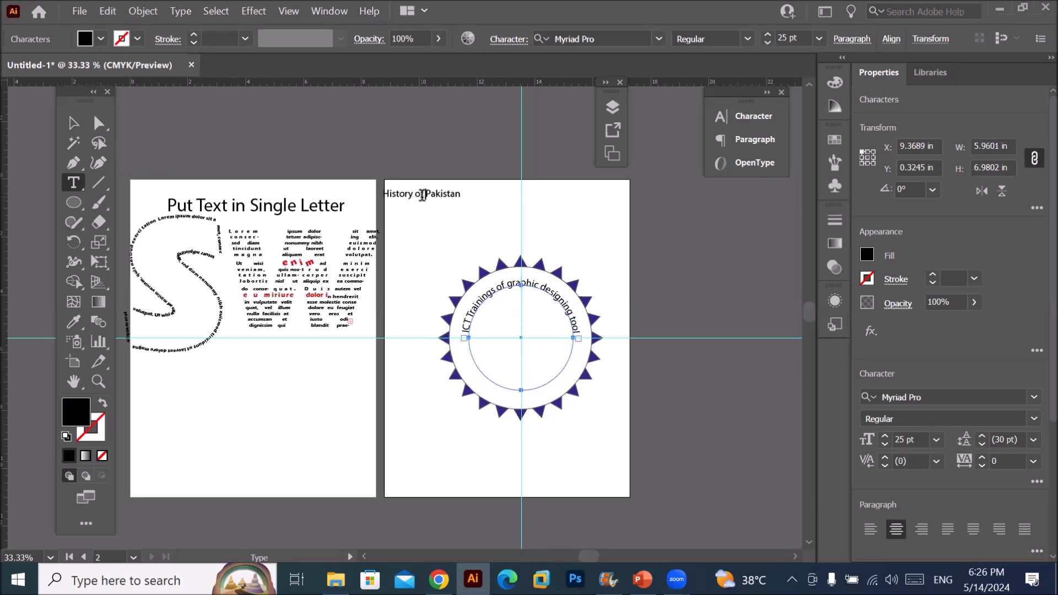
- Set the font of the whole "History of Pakistan" heading to Gill Sans Ultra Bold Condensed
key("ctrl+equal")
key("ctrl+equal")
key("ctrl+equal")
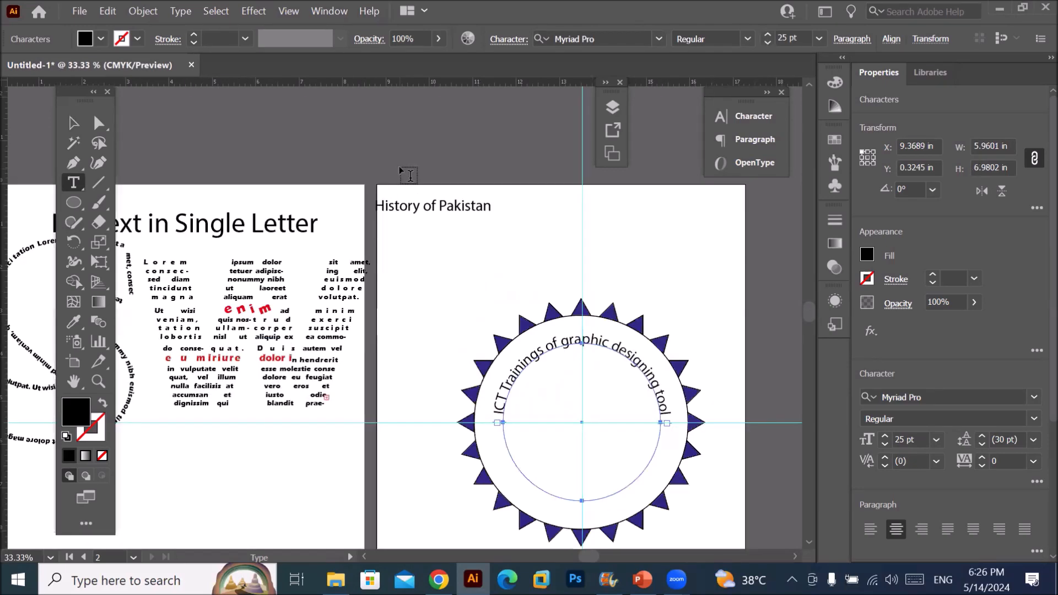
key("ctrl+a")
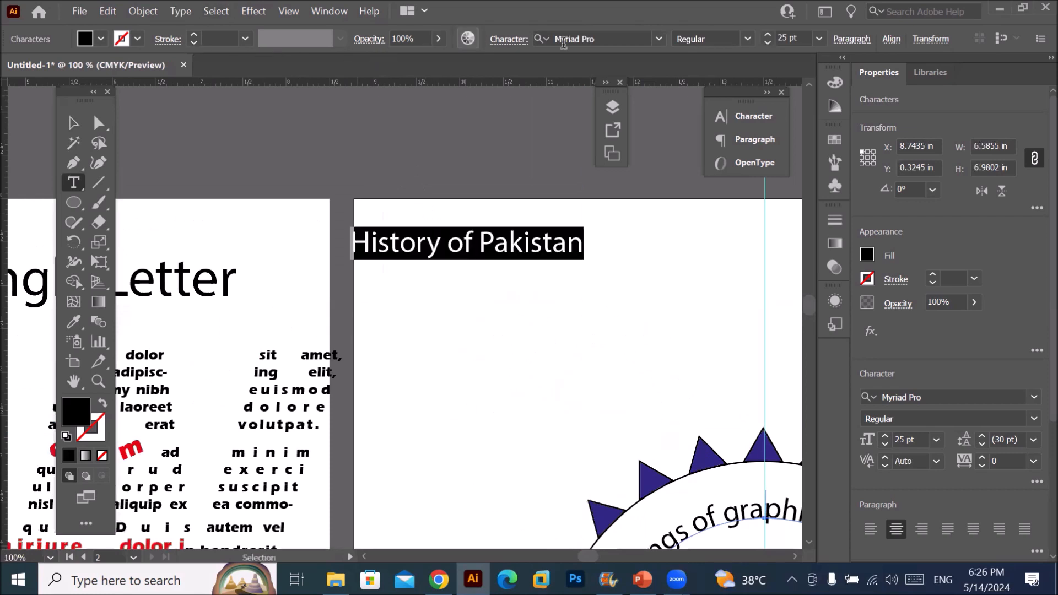
left_click(660, 38)
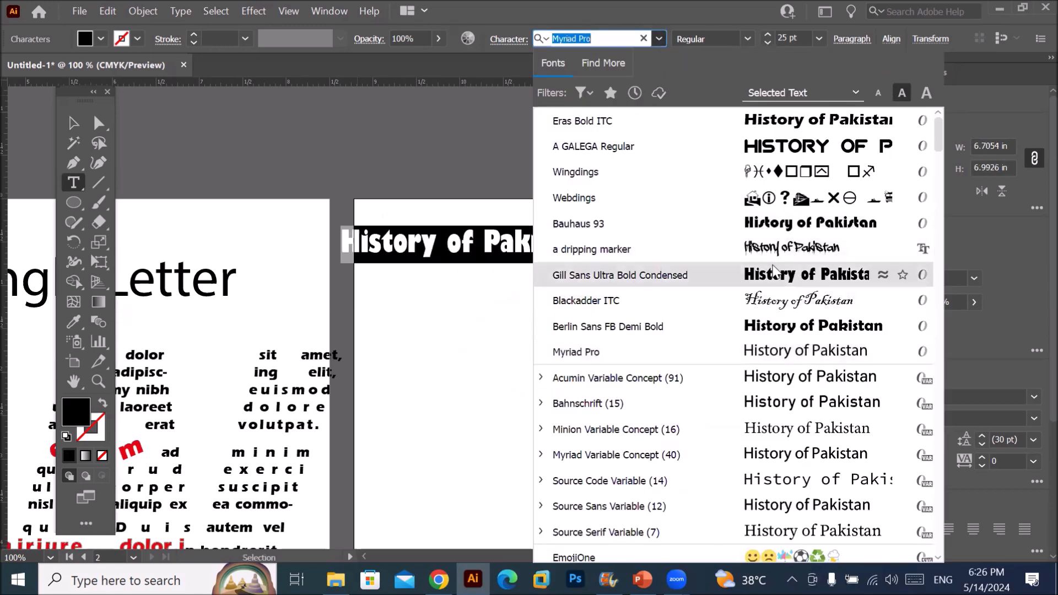
left_click(774, 270)
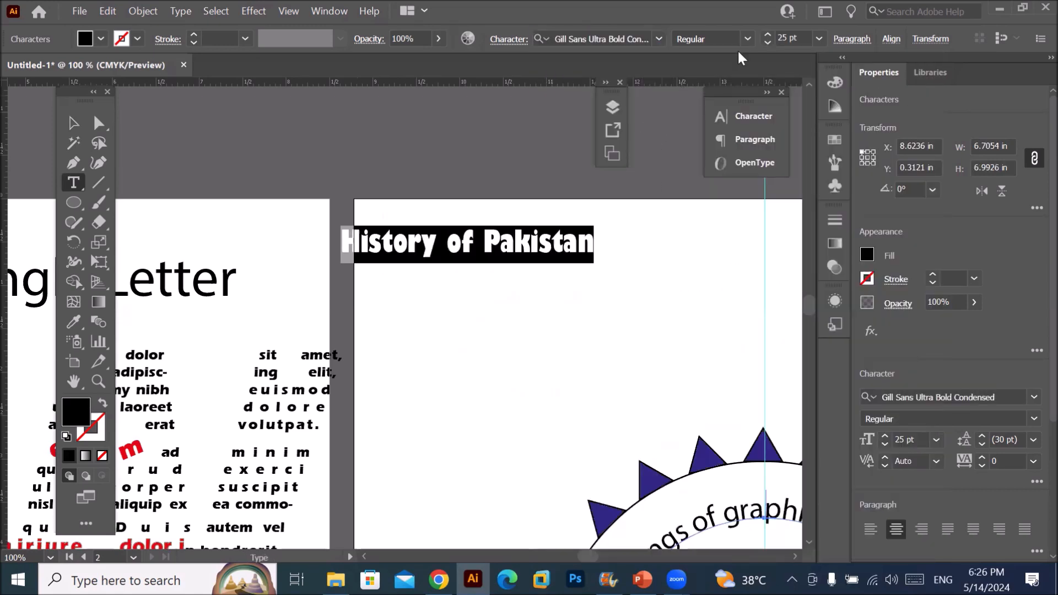
- Give the selected heading text a CMYK Blue fill and a light blue stroke
left_click(90, 41)
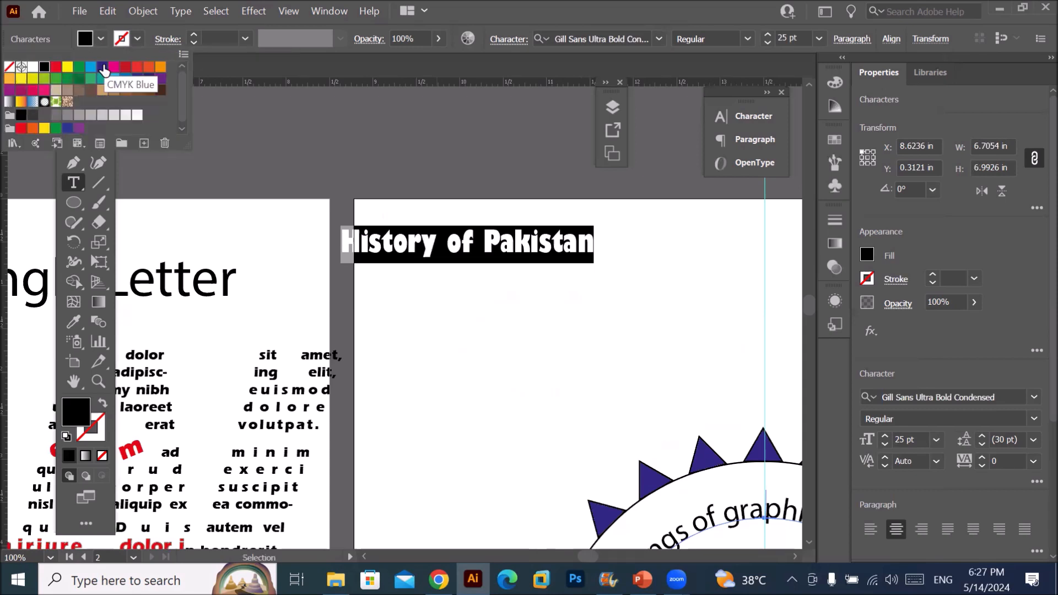
left_click(103, 67)
left_click(137, 36)
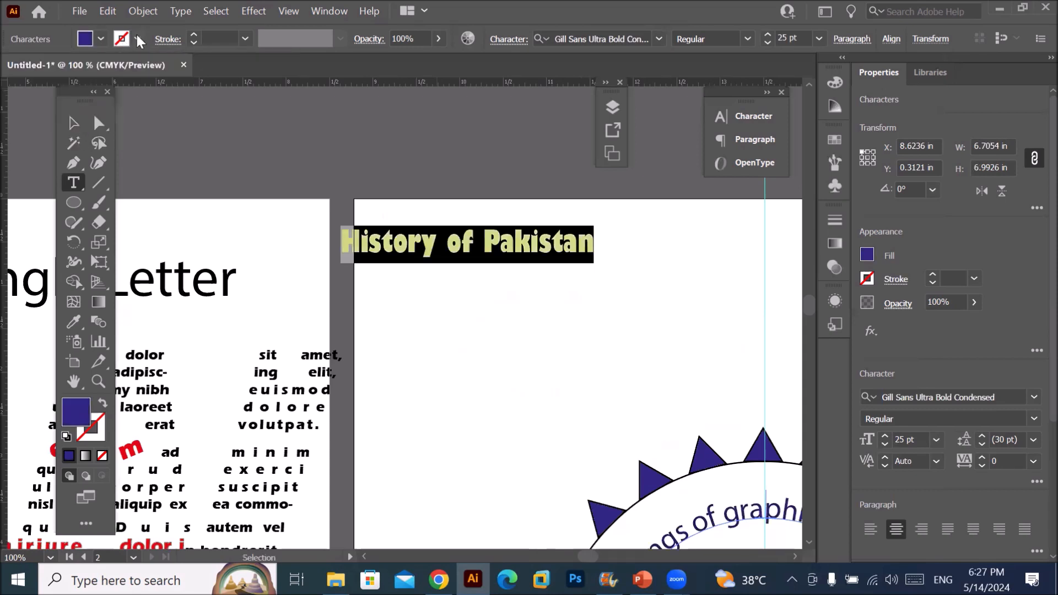
left_click(136, 39)
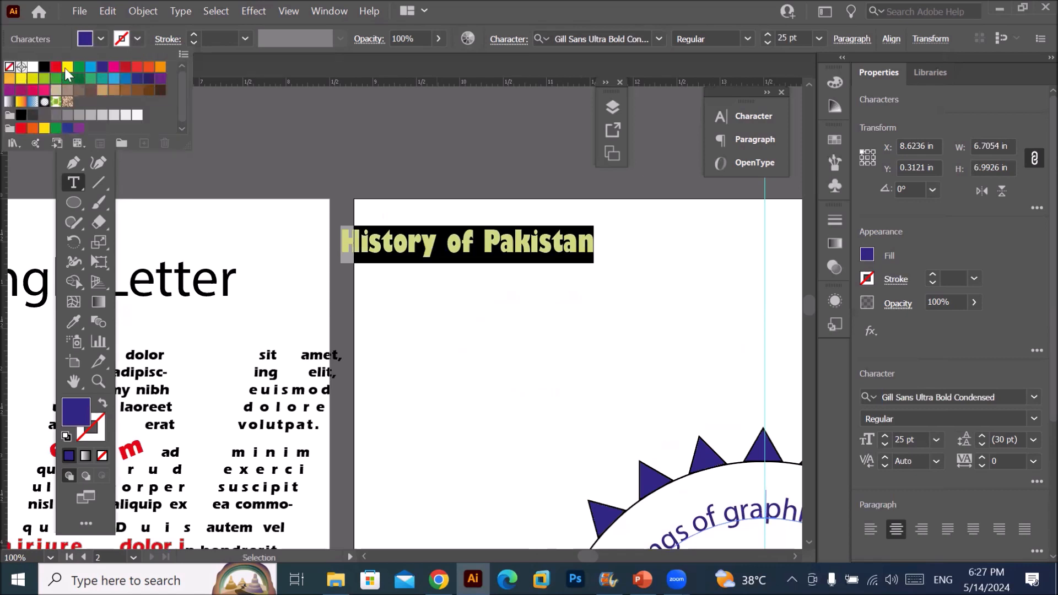
left_click(91, 67)
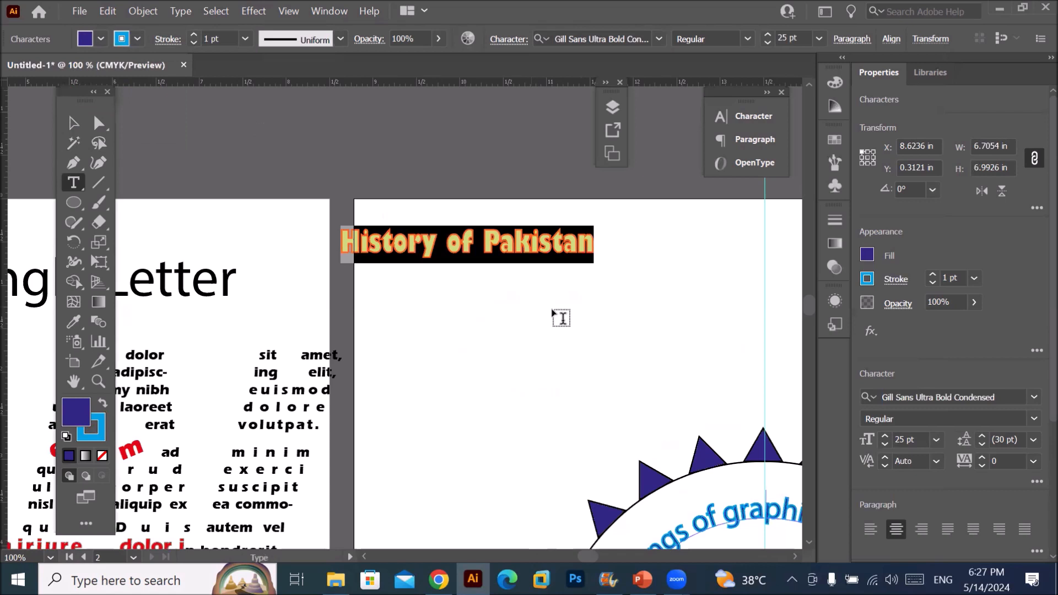
- Move the "History of Pakistan" heading horizontally to roughly the middle of the second artboard, above the badge
key("ctrl+alt+0")
key("Escape")
left_click_drag(526, 296, 598, 295)
key("ctrl+z")
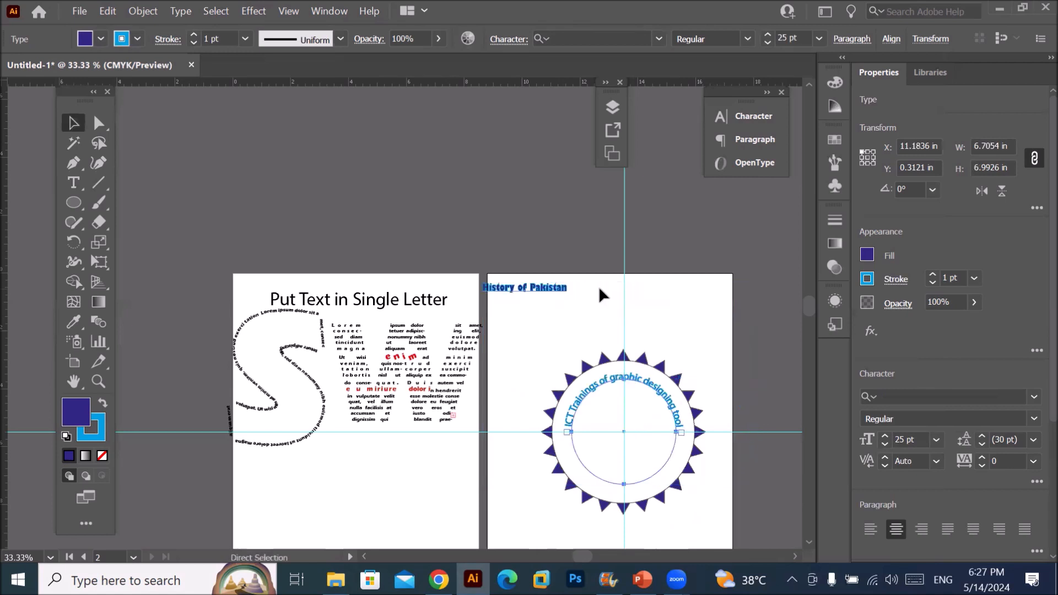
left_click(585, 293)
left_click_drag(551, 295, 633, 295)
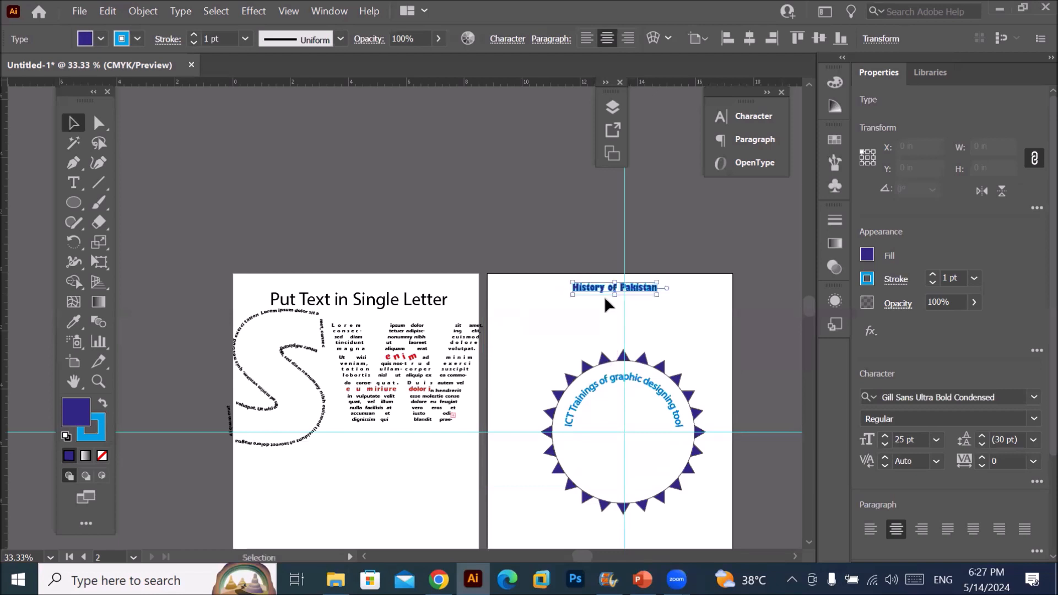
- Enlarge the "History of Pakistan" heading to 46 pt and move it slightly down from the artboard's upper edge
left_click(74, 183)
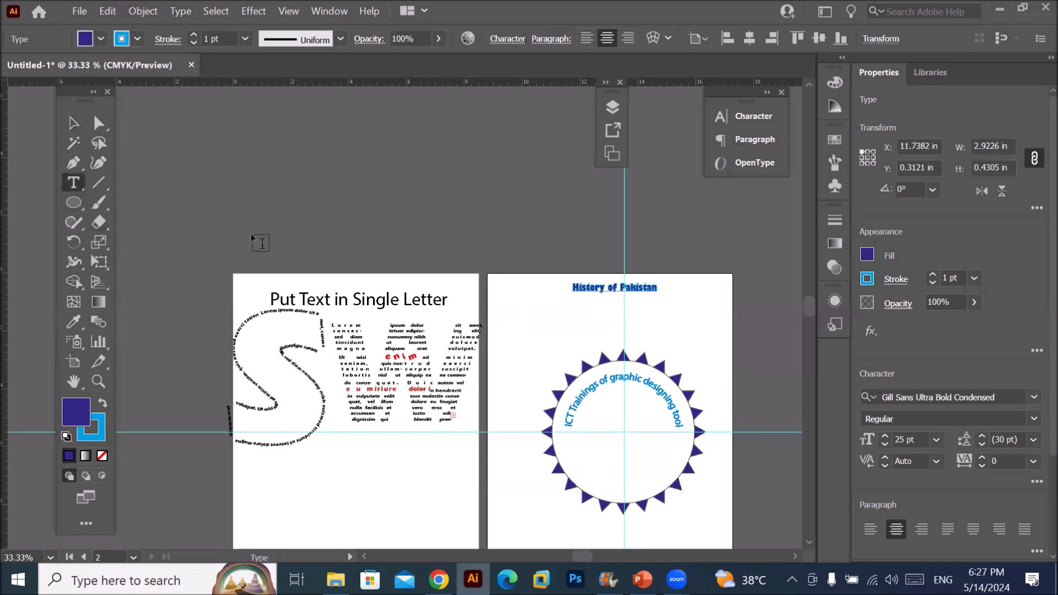
triple_click(613, 286)
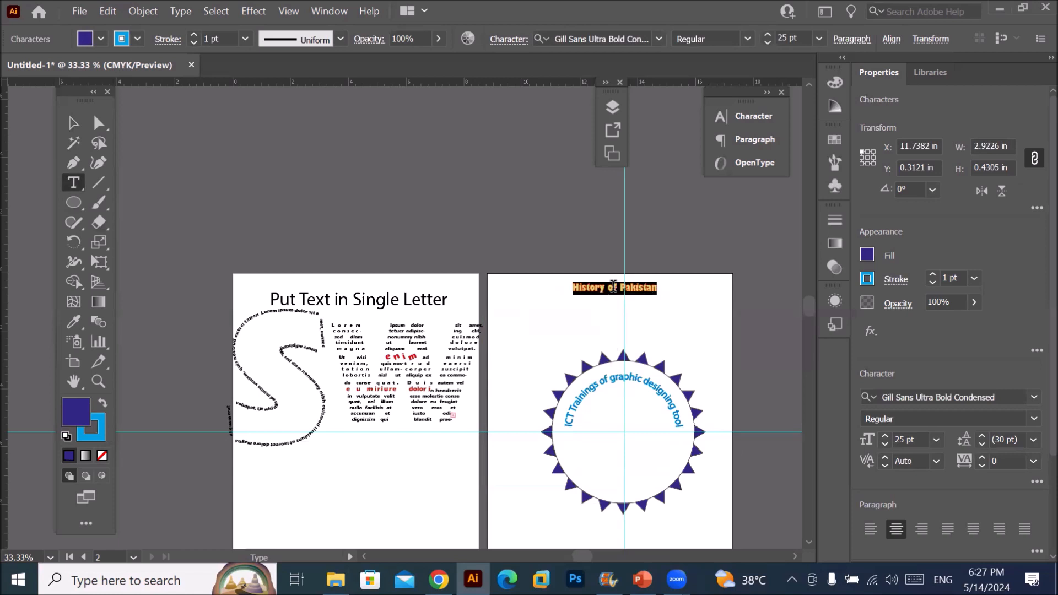
left_click(767, 34)
left_click(768, 34)
left_click(768, 34)
left_click(767, 34)
left_click(768, 34)
left_click(768, 34)
left_click(767, 34)
left_click(767, 34)
left_click(767, 34)
left_click(768, 34)
left_click(768, 34)
left_click(768, 34)
left_click(768, 34)
left_click(768, 34)
left_click(768, 34)
left_click(767, 34)
left_click(767, 34)
left_click(768, 35)
left_click(768, 34)
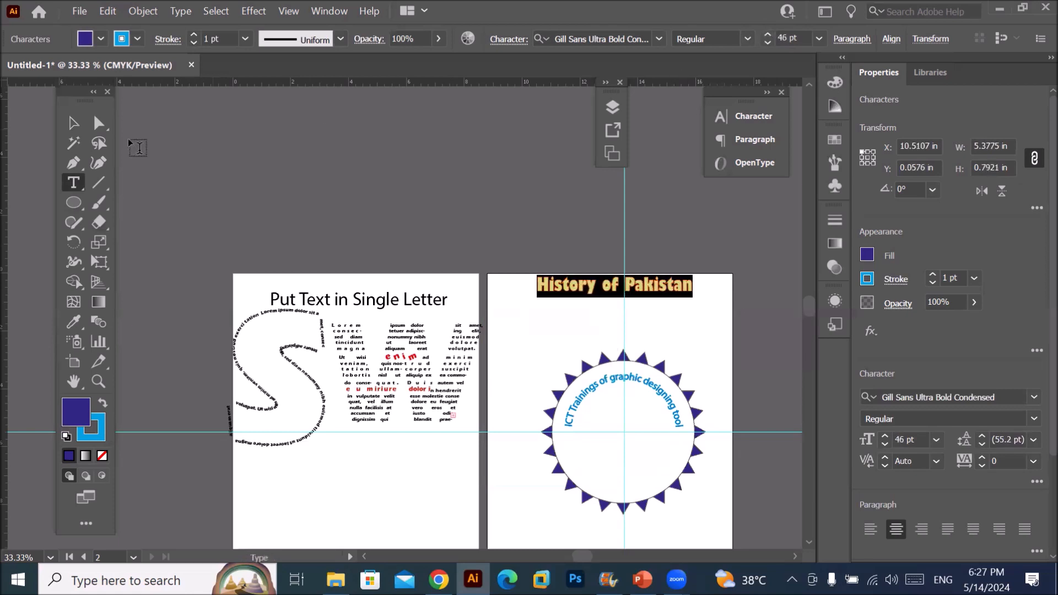
left_click(73, 123)
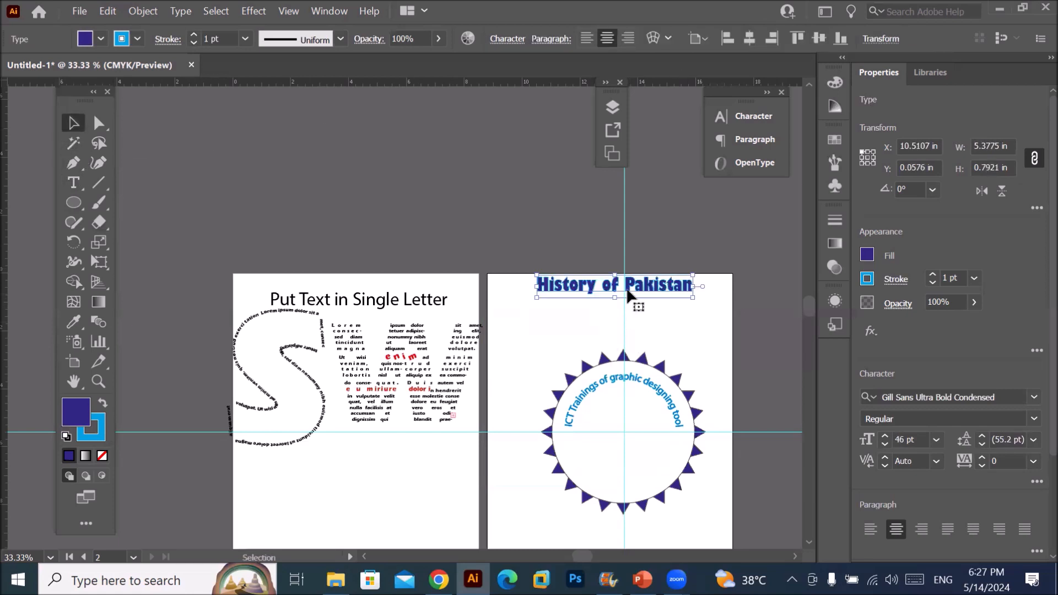
left_click_drag(629, 293, 625, 301)
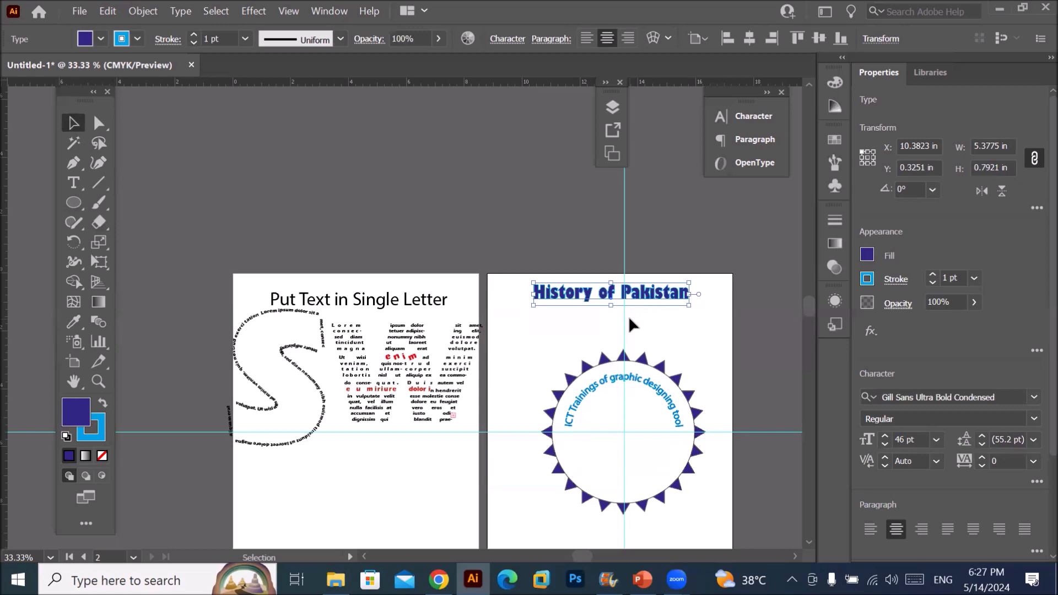
- Start a new point text object just below the "History of Pakistan" heading
scroll(717, 351, "up", 2)
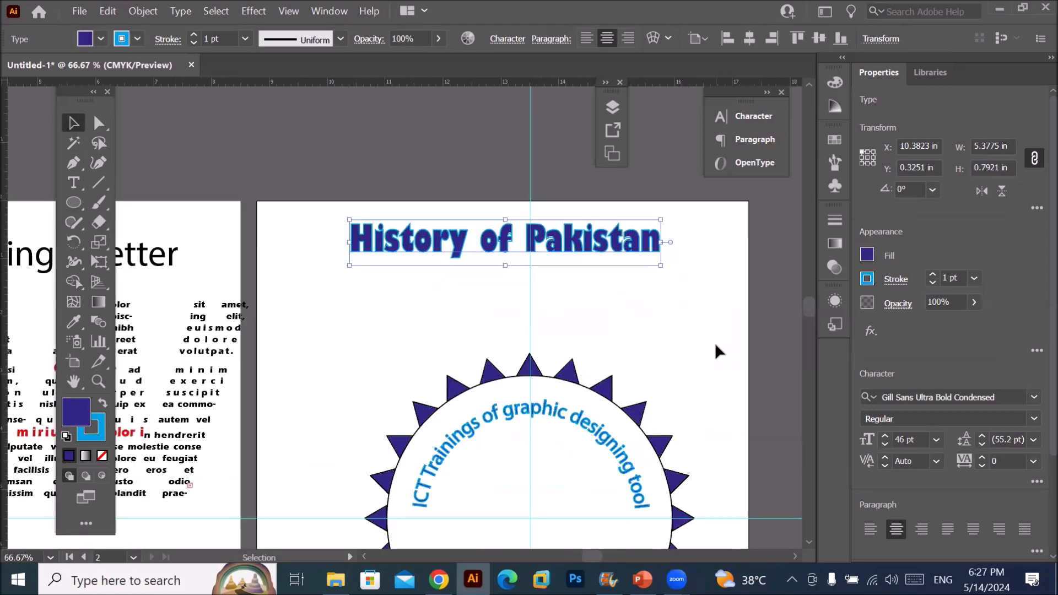
left_click(73, 182)
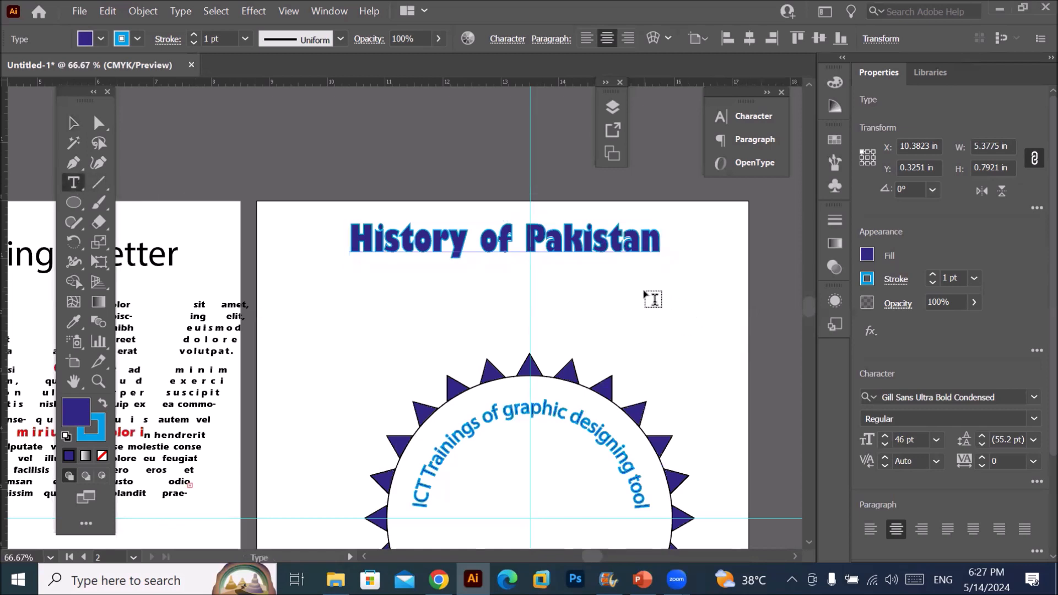
left_click(645, 286)
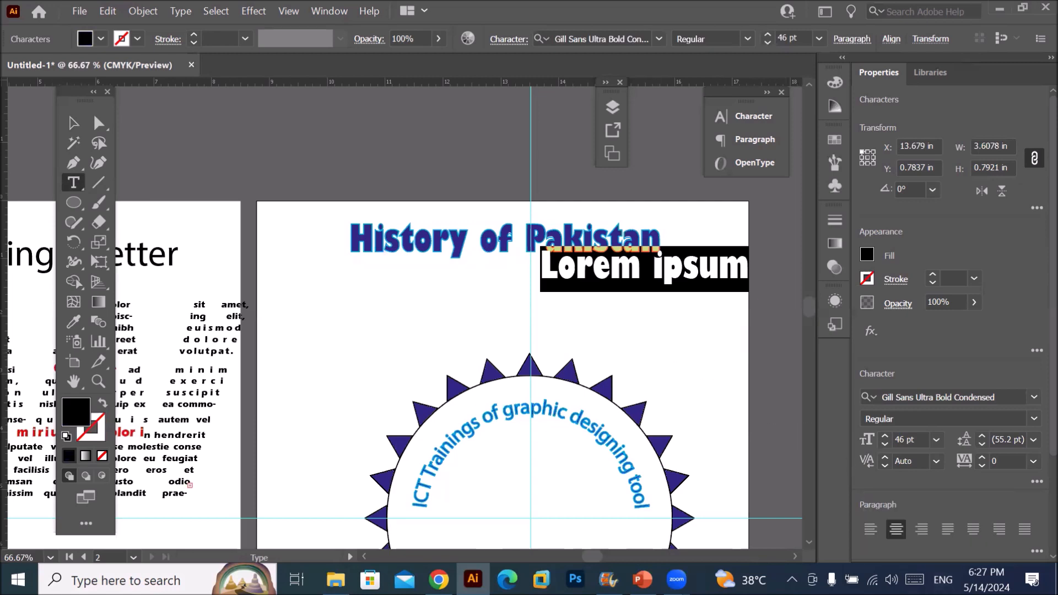
- Switch the keyboard input language to Urdu (Pakistan) and open the on-screen touch keyboard
left_click(943, 580)
left_click(906, 444)
right_click(703, 574)
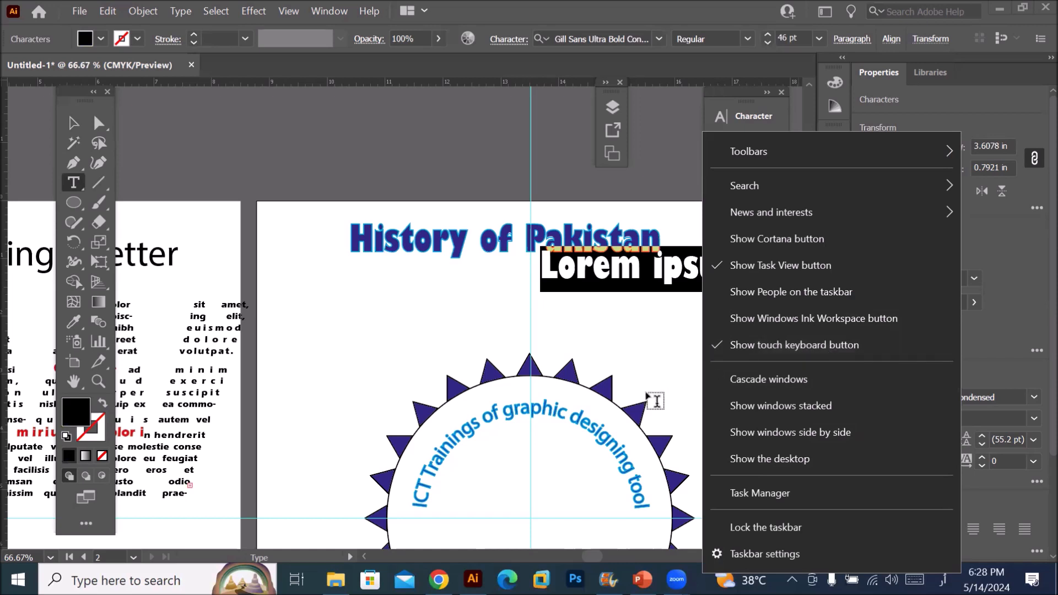
left_click(915, 580)
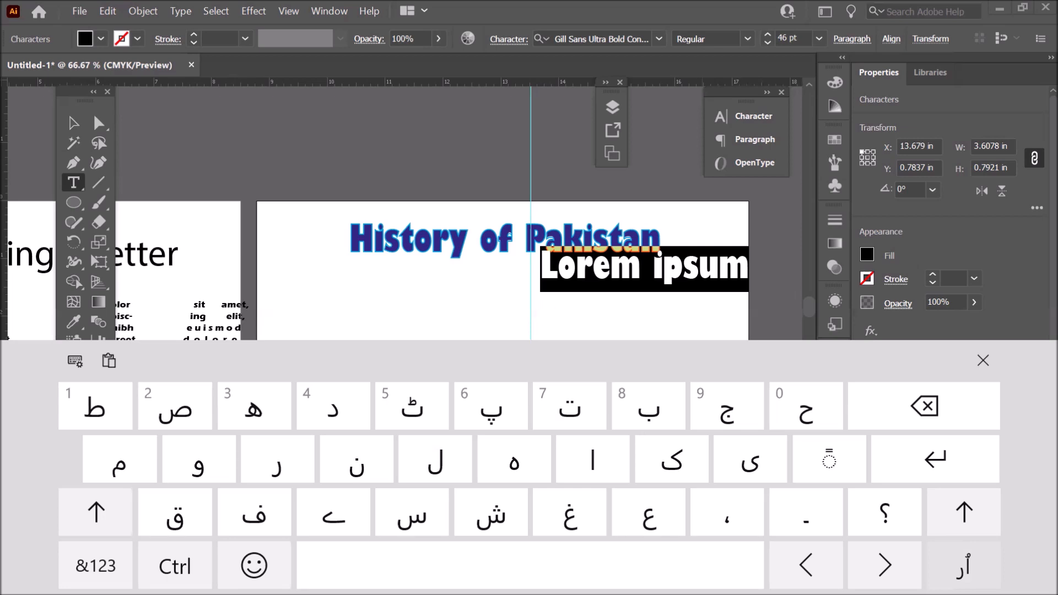
- Try to enter the Urdu letter پ in place of the selected placeholder text, and close the on-screen keyboard
left_click(493, 414)
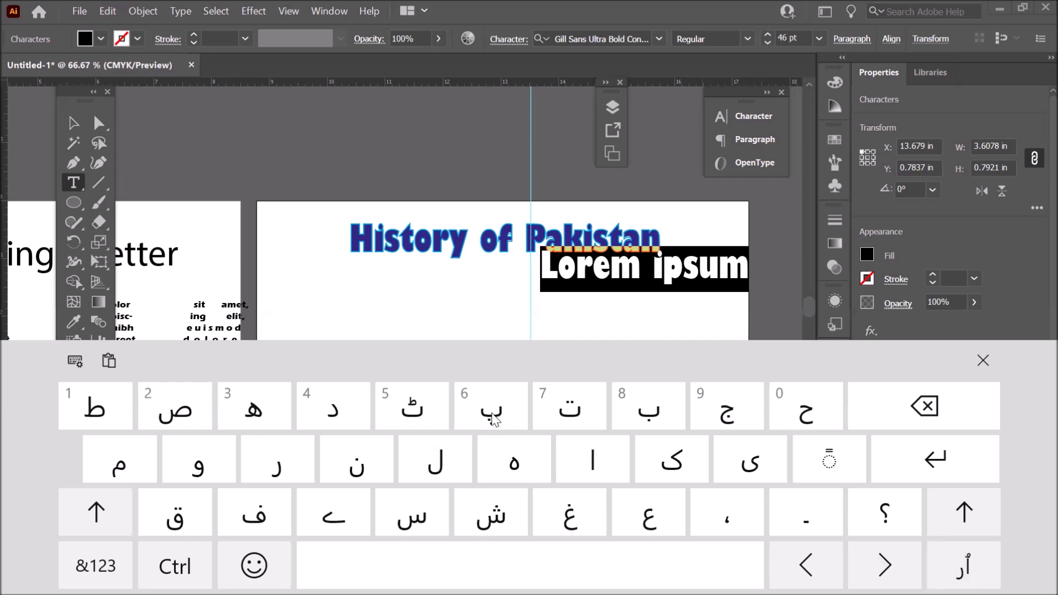
left_click(492, 416)
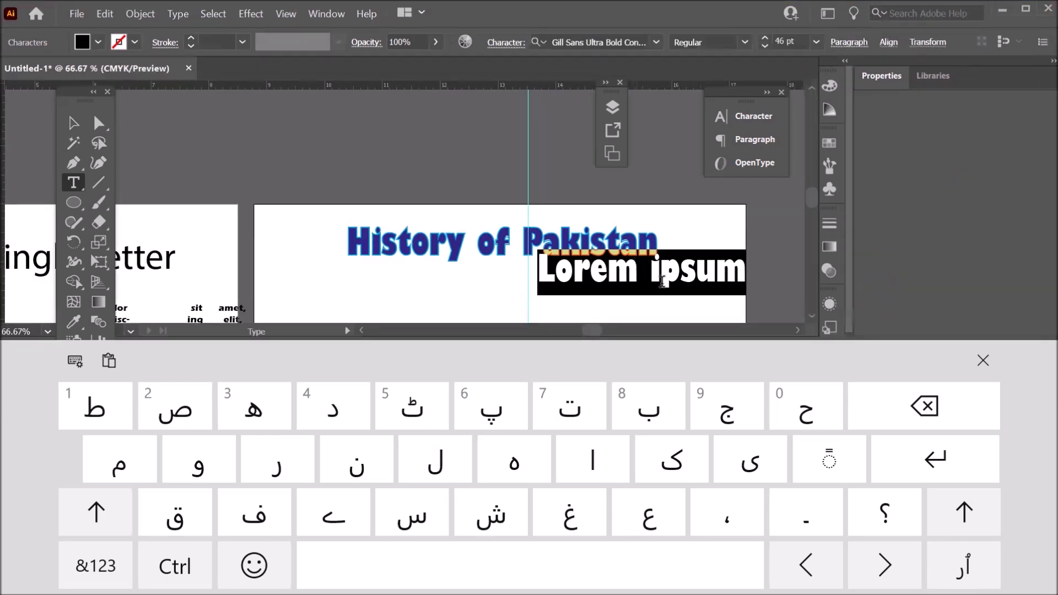
scroll(662, 284, "down", 2)
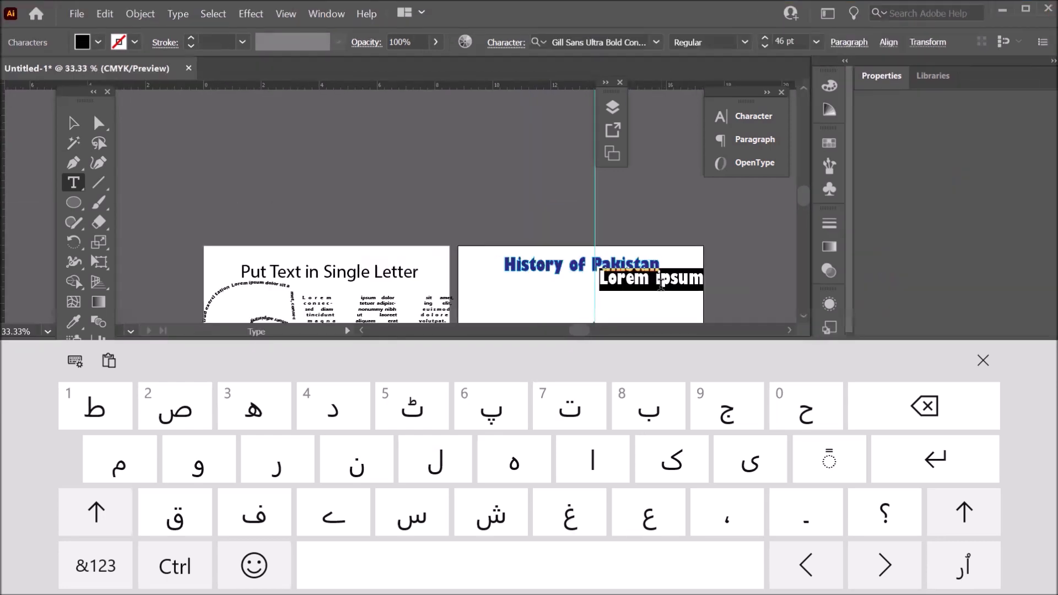
left_click(975, 370)
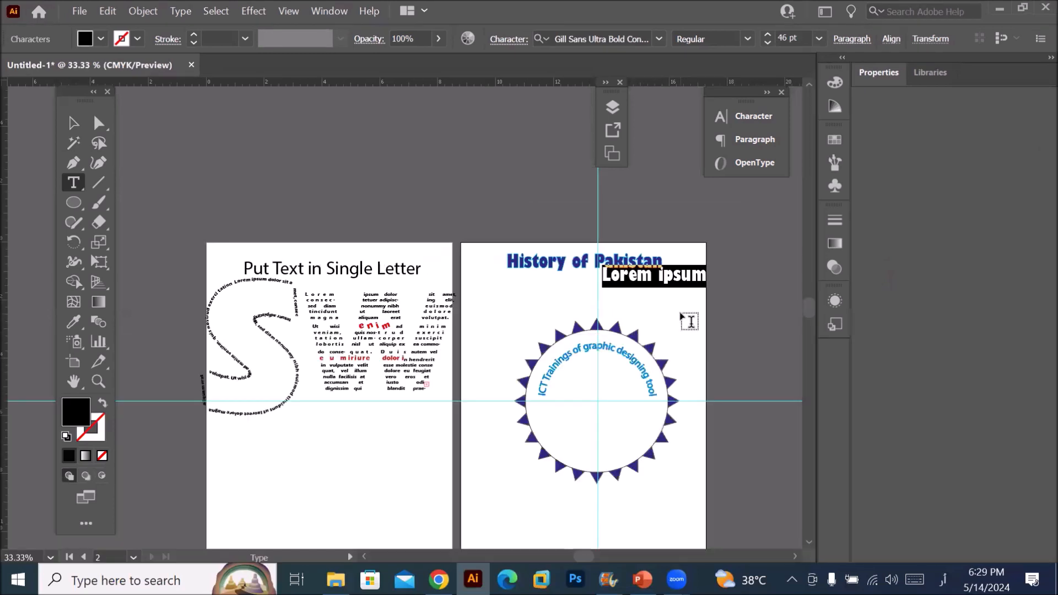
- Move the "Lorem ipsum" placeholder text to just below the "History of Pakistan" heading, roughly centred under it
left_click(74, 123)
left_click(625, 271)
left_click_drag(652, 284, 584, 296)
key("ctrl+1")
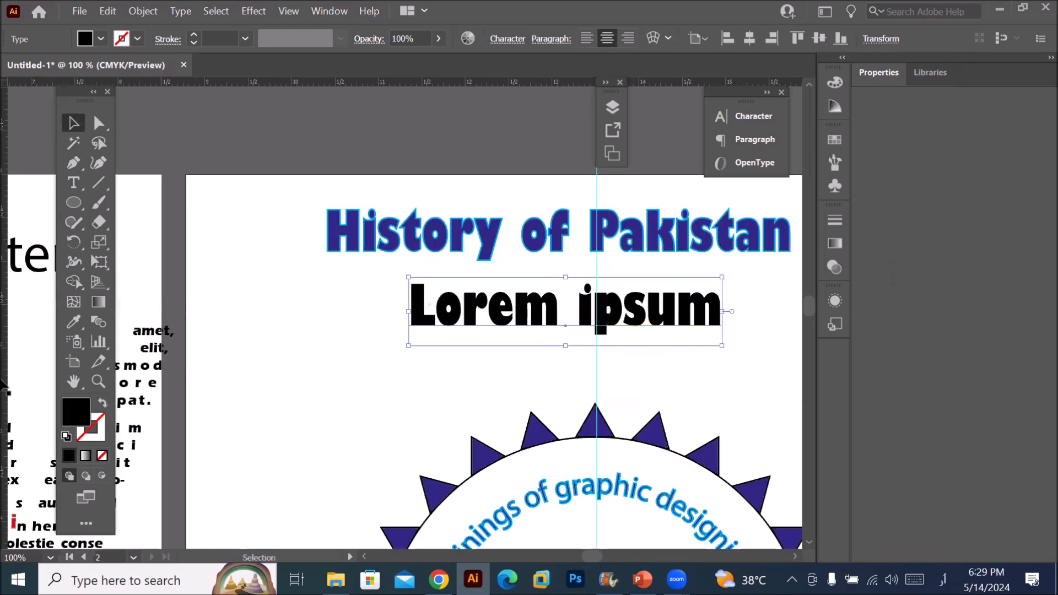
- Replace the "Lorem ipsum" placeholder with the Urdu word پاکستان, using the on-screen keyboard with Urdu (Pakistan) as the input language
left_click(73, 182)
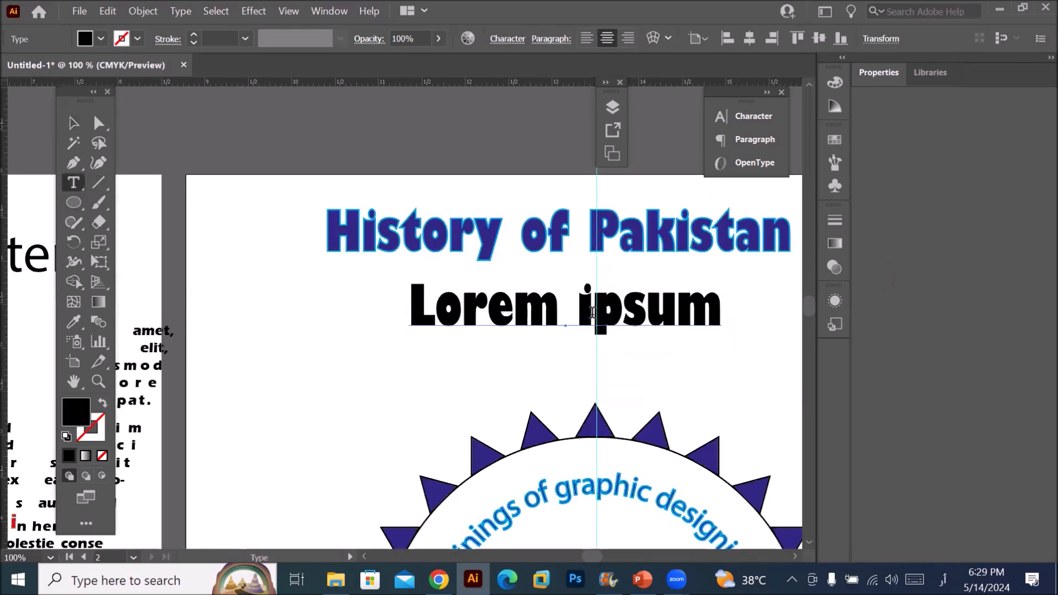
double_click(593, 312)
triple_click(593, 313)
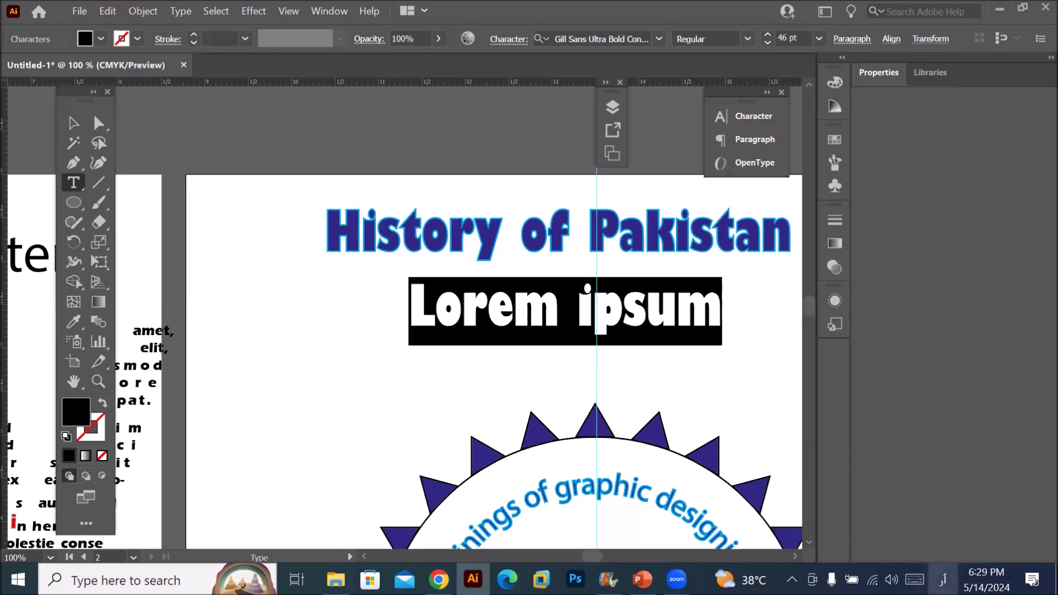
left_click(943, 580)
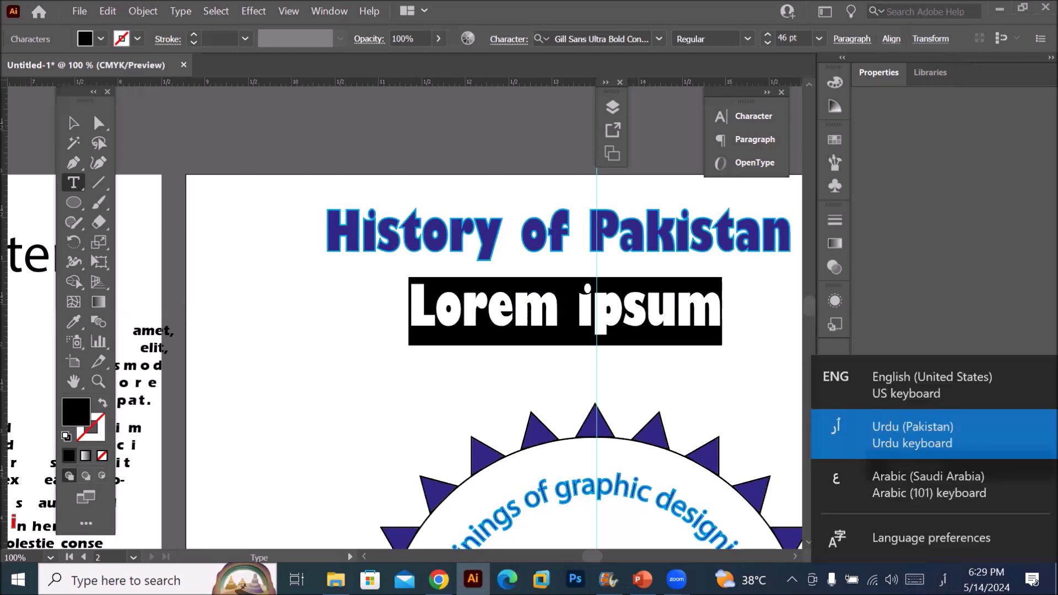
left_click(912, 435)
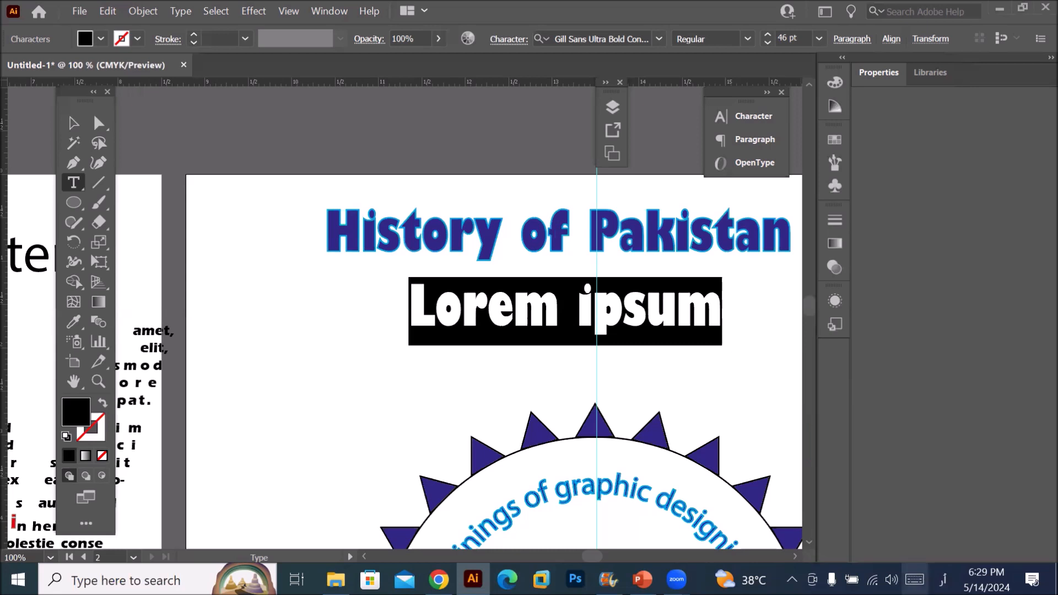
left_click(914, 580)
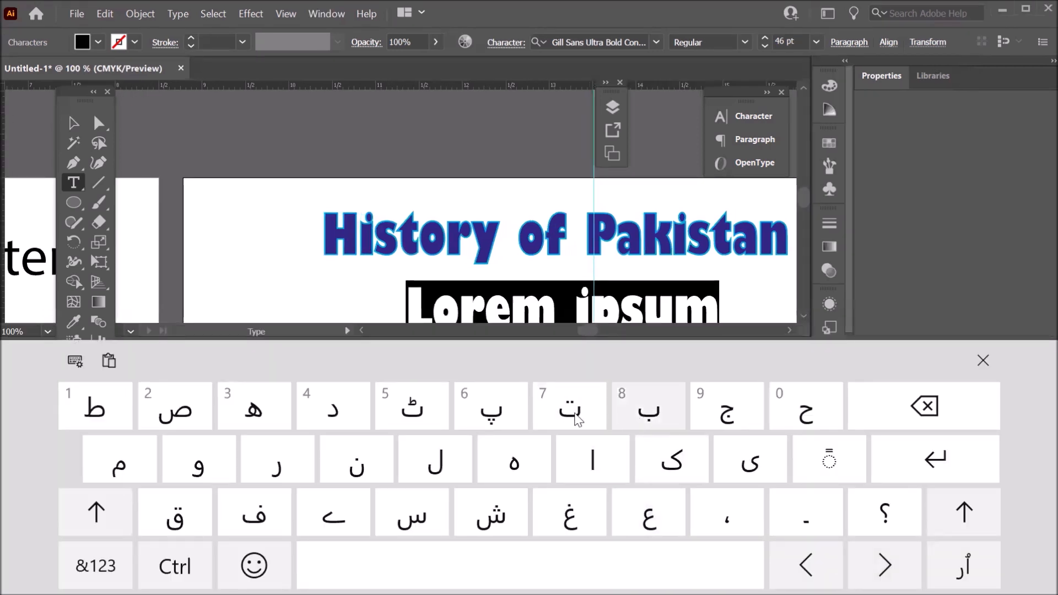
left_click(489, 411)
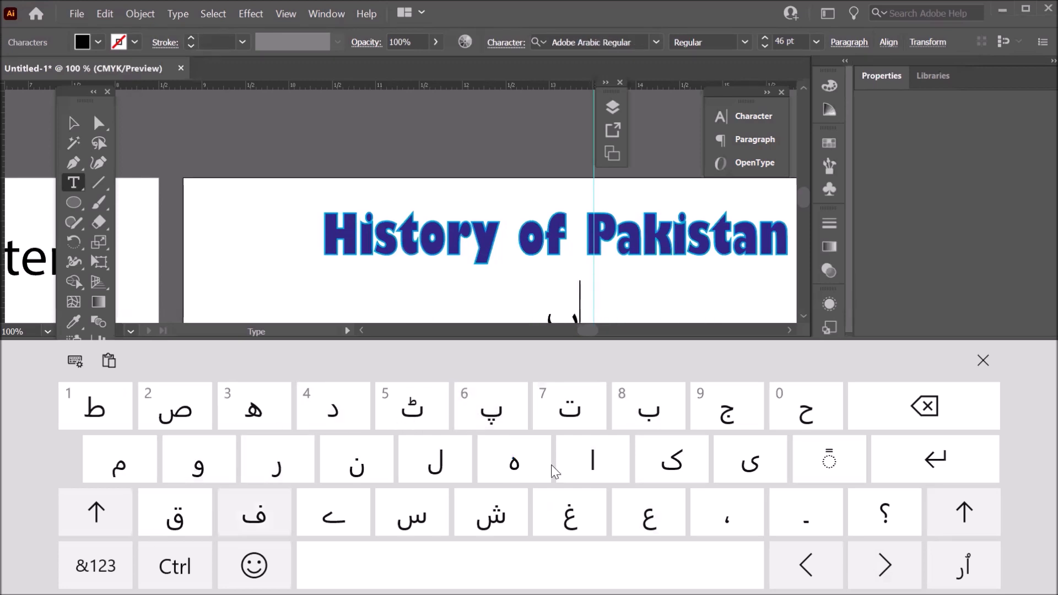
left_click(573, 466)
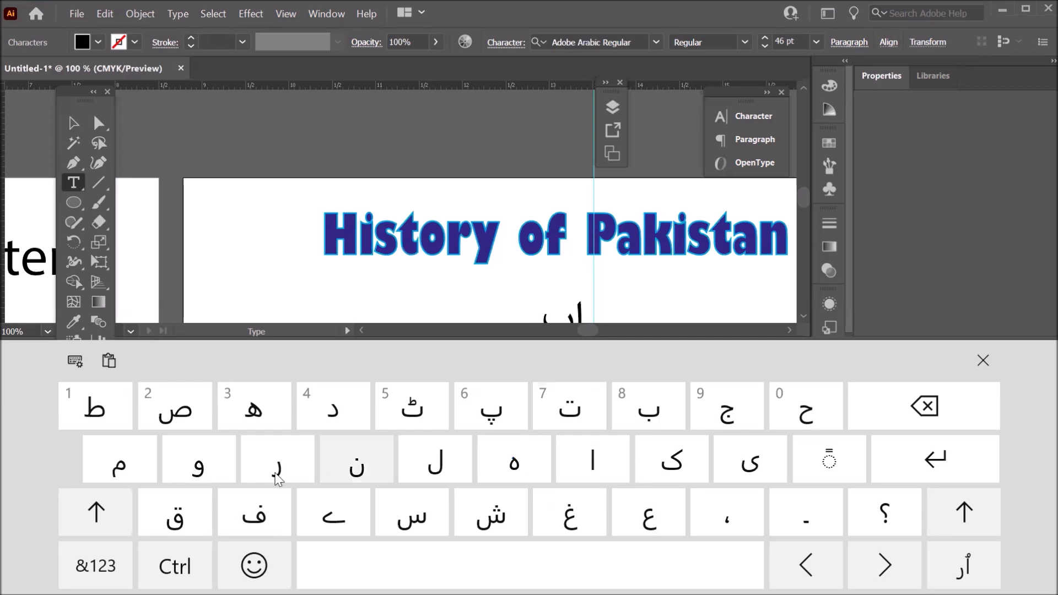
left_click(658, 466)
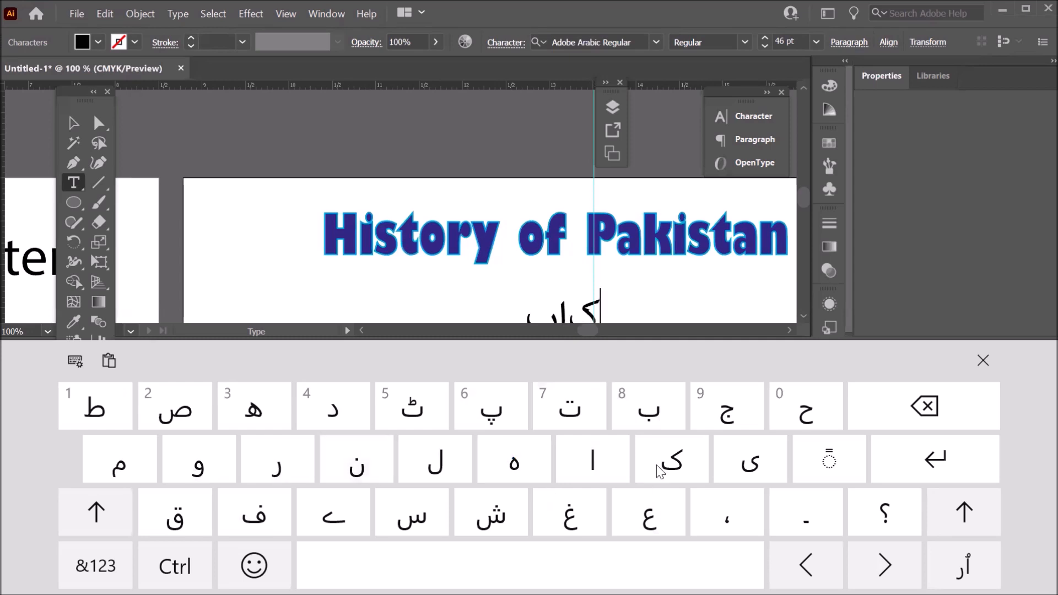
left_click(413, 517)
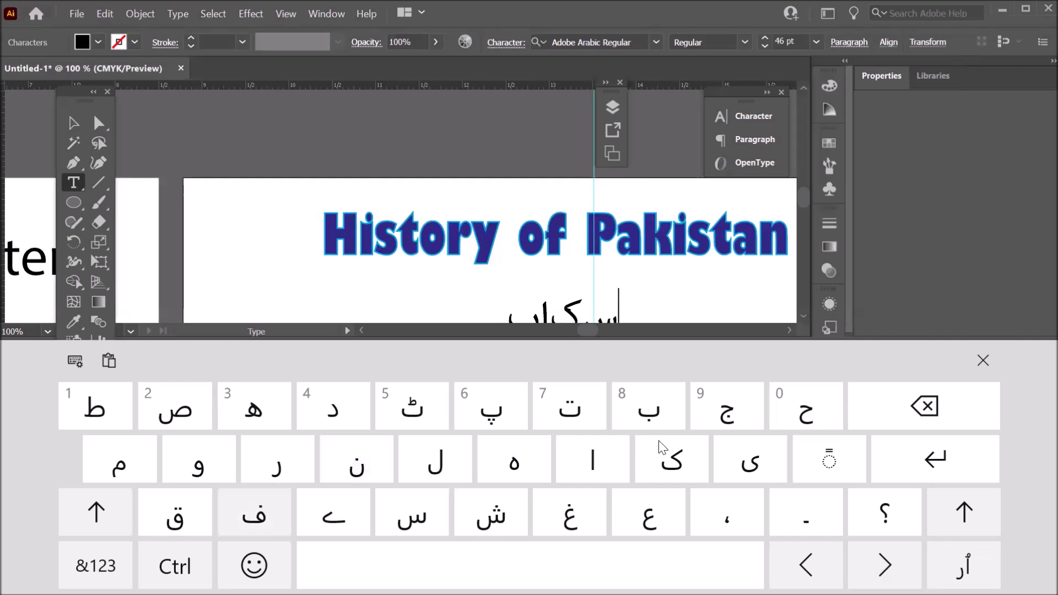
left_click(585, 409)
left_click(592, 459)
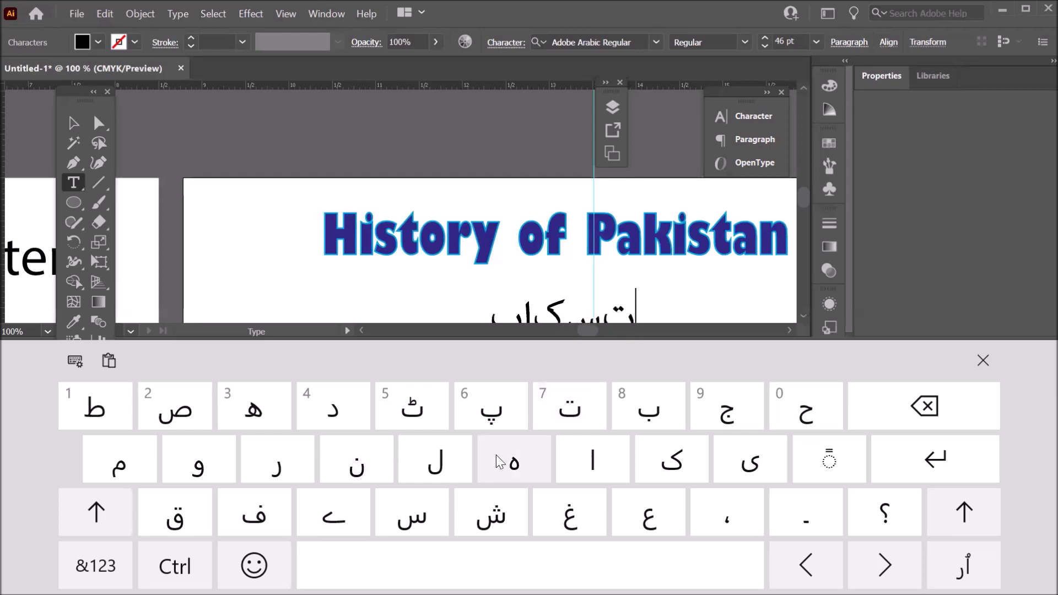
left_click(382, 461)
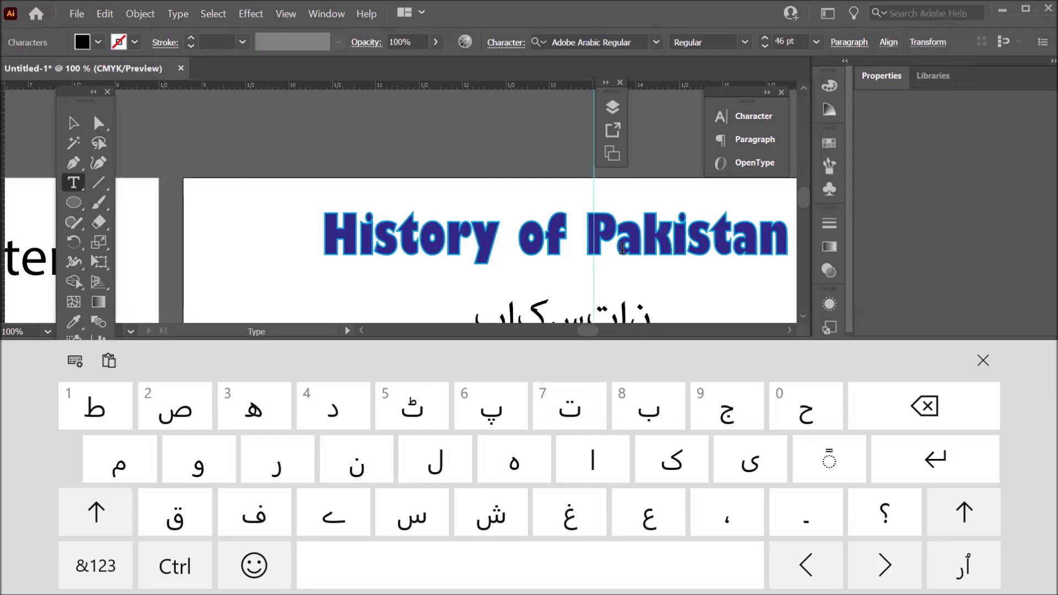
left_click(983, 361)
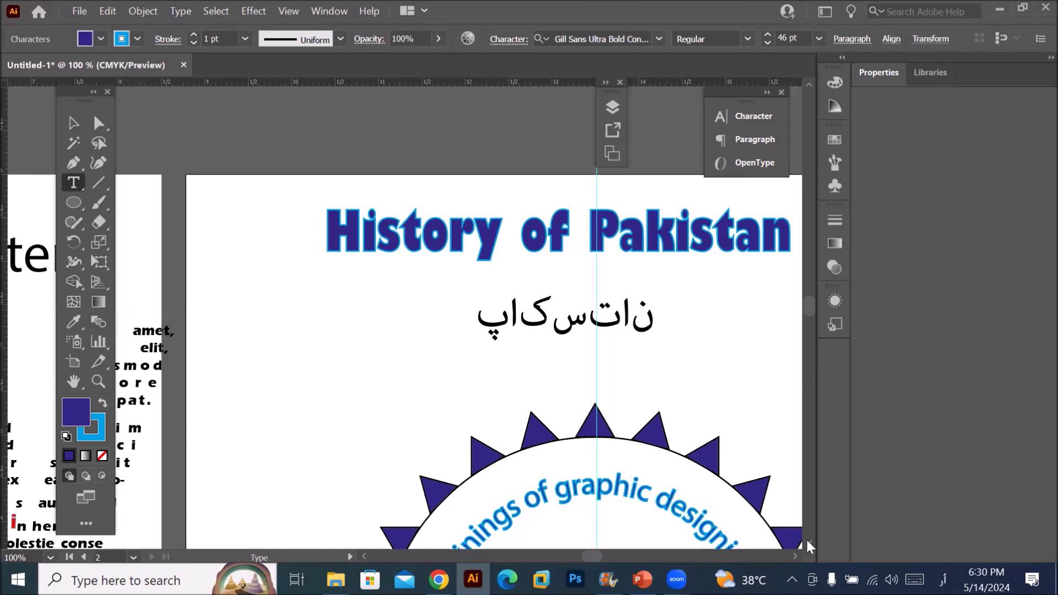
- Enable Show Indic Options in the Type preferences and apply the change
scroll(805, 535, "down", 3)
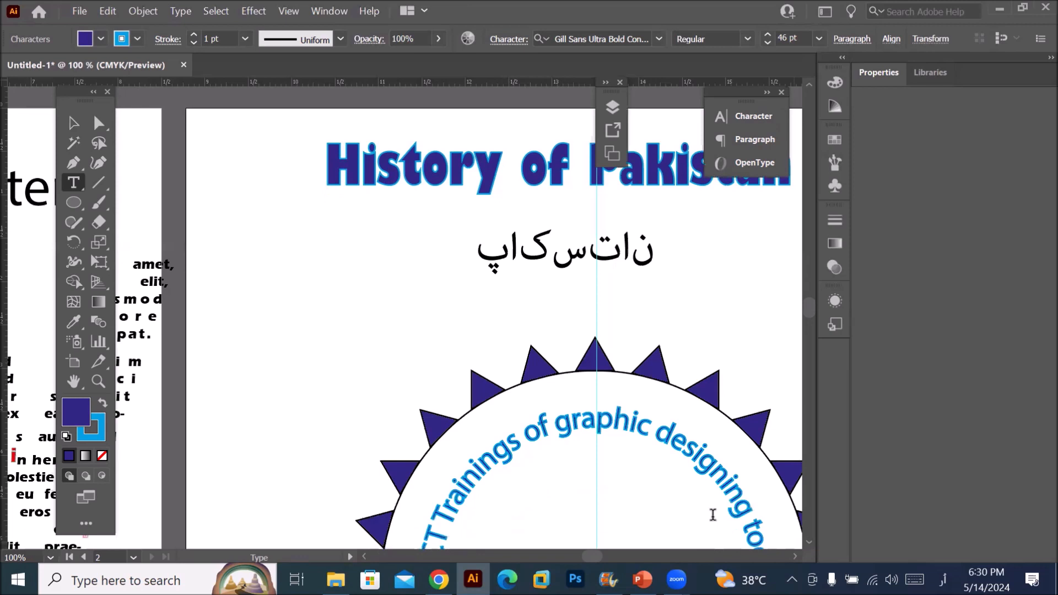
left_click(106, 11)
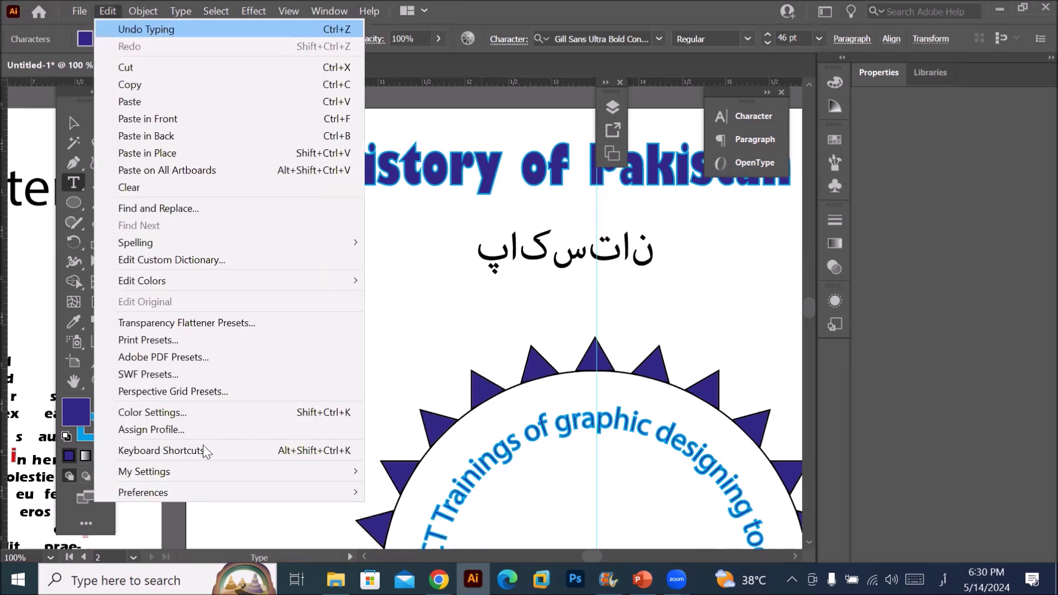
mouse_move(219, 488)
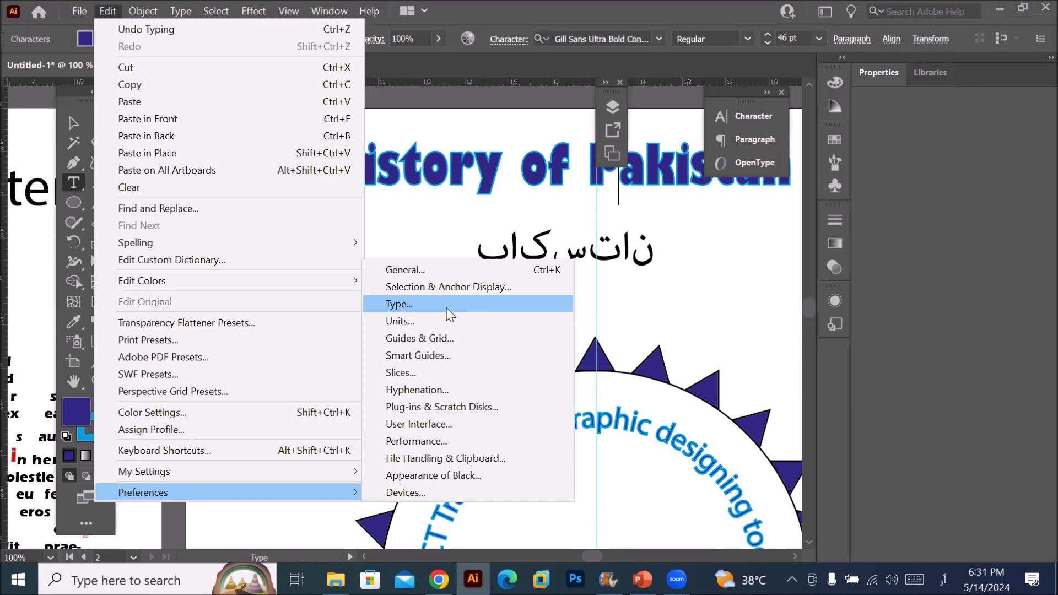
left_click(446, 309)
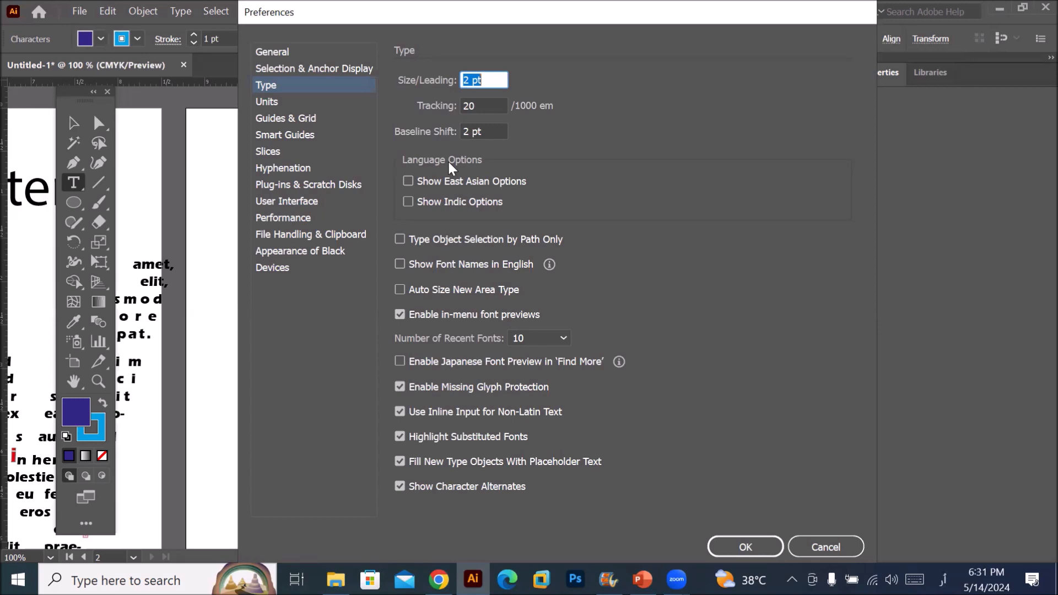
left_click(408, 201)
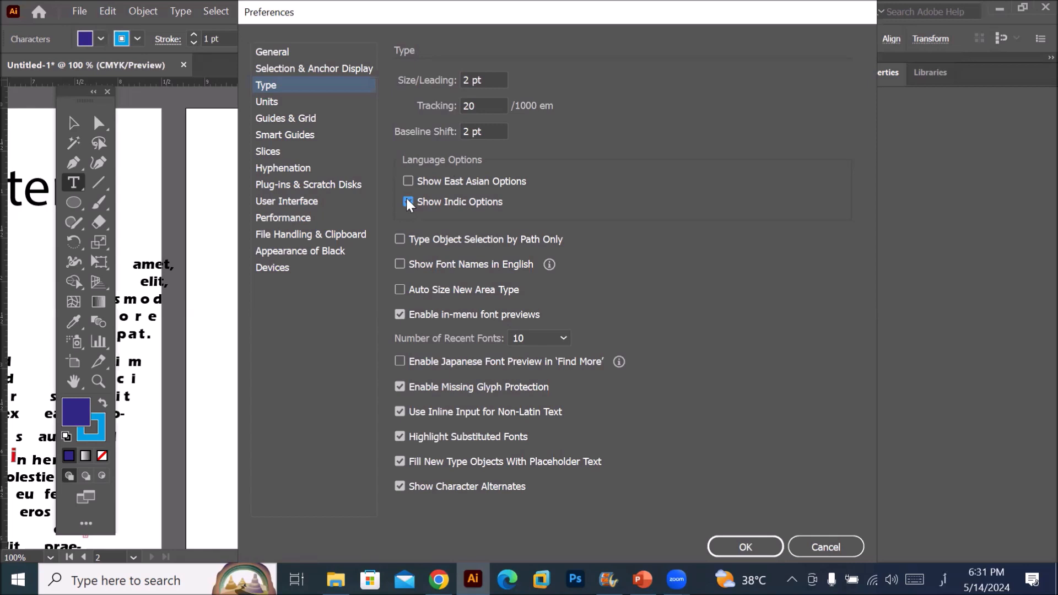
left_click(736, 541)
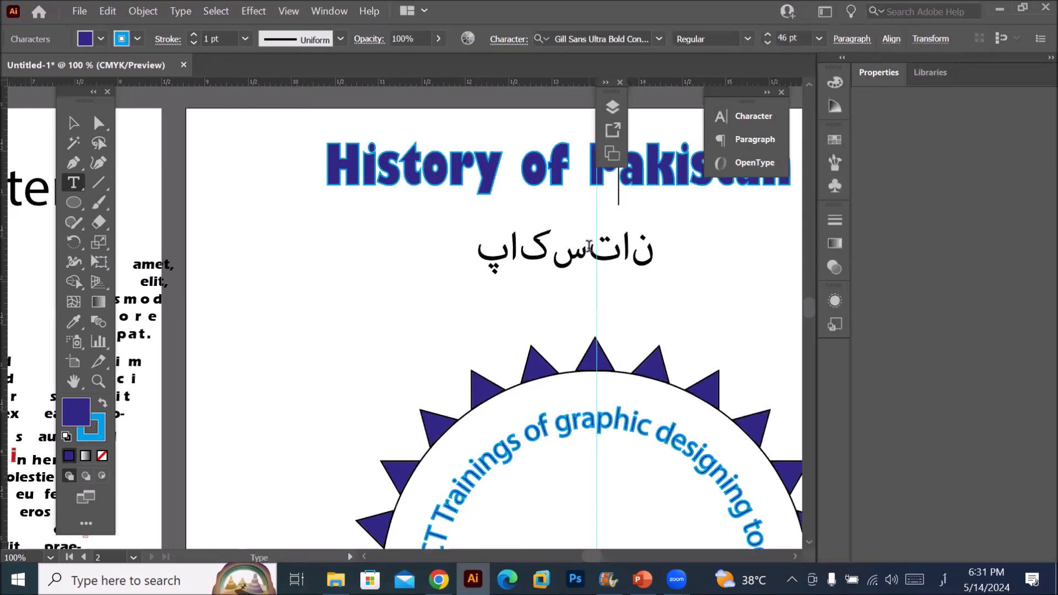
- Replace the whole Urdu word below the heading with the letters پ and ا, using the on-screen keyboard
double_click(589, 246)
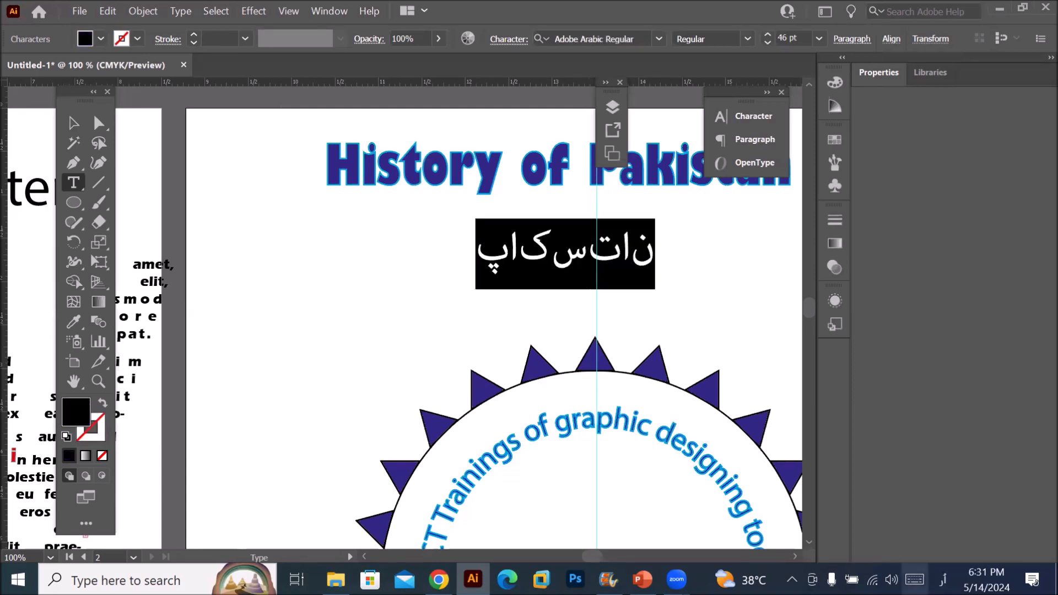
left_click(915, 579)
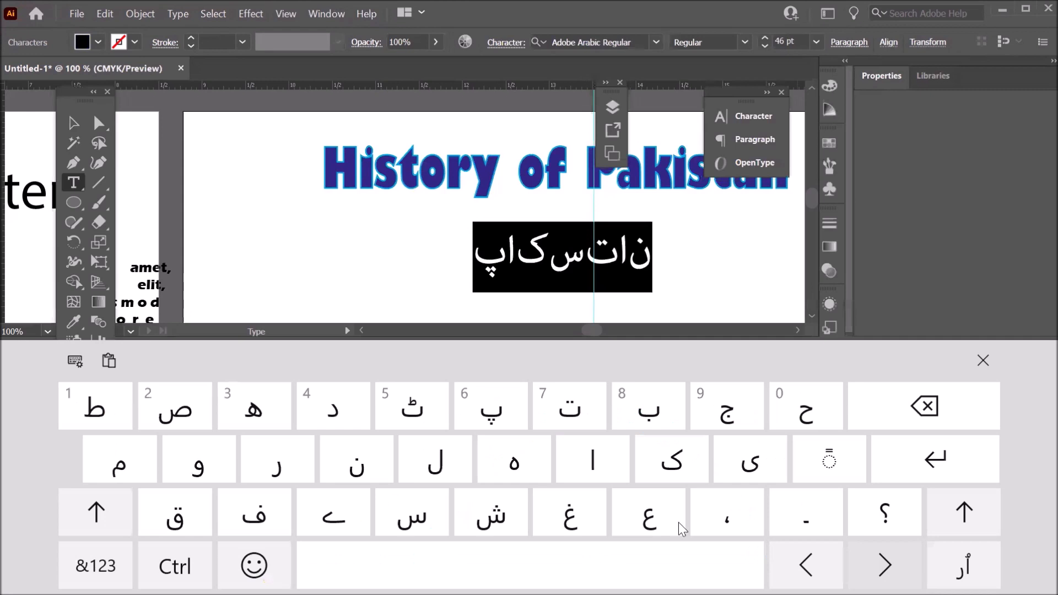
left_click(505, 413)
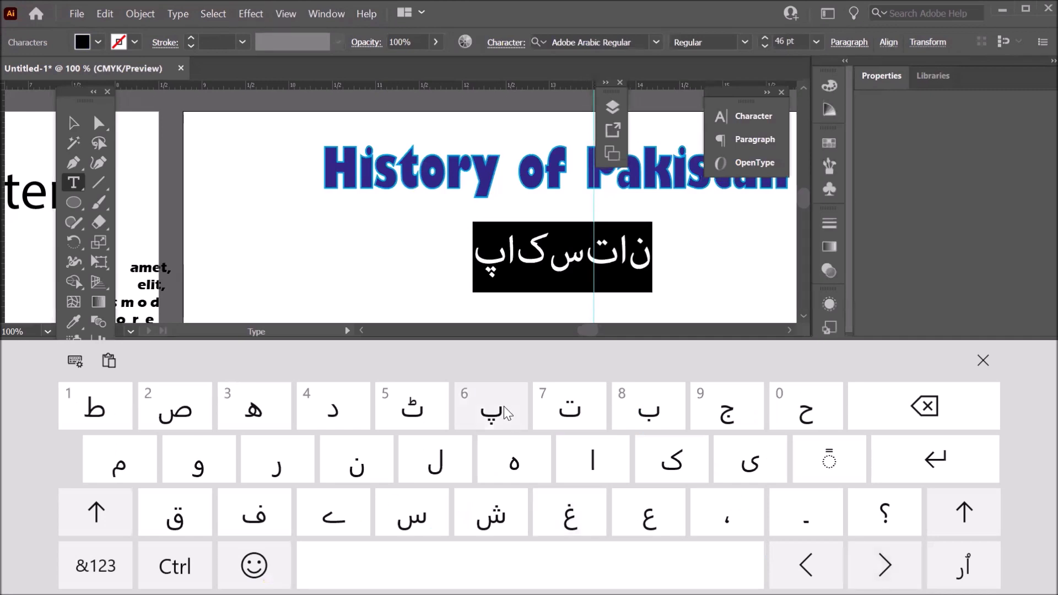
left_click(576, 459)
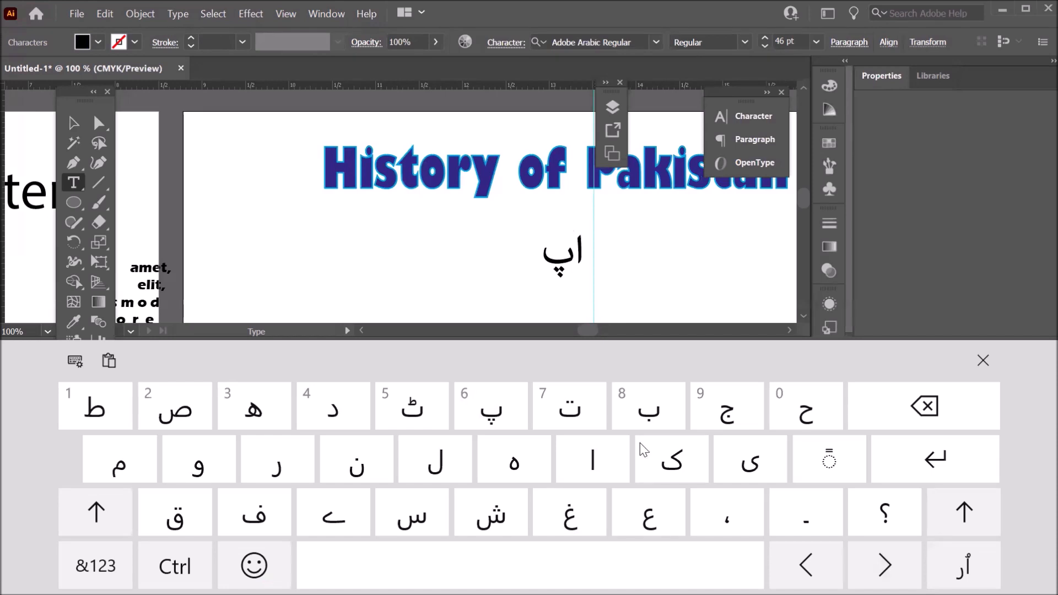
left_click(990, 366)
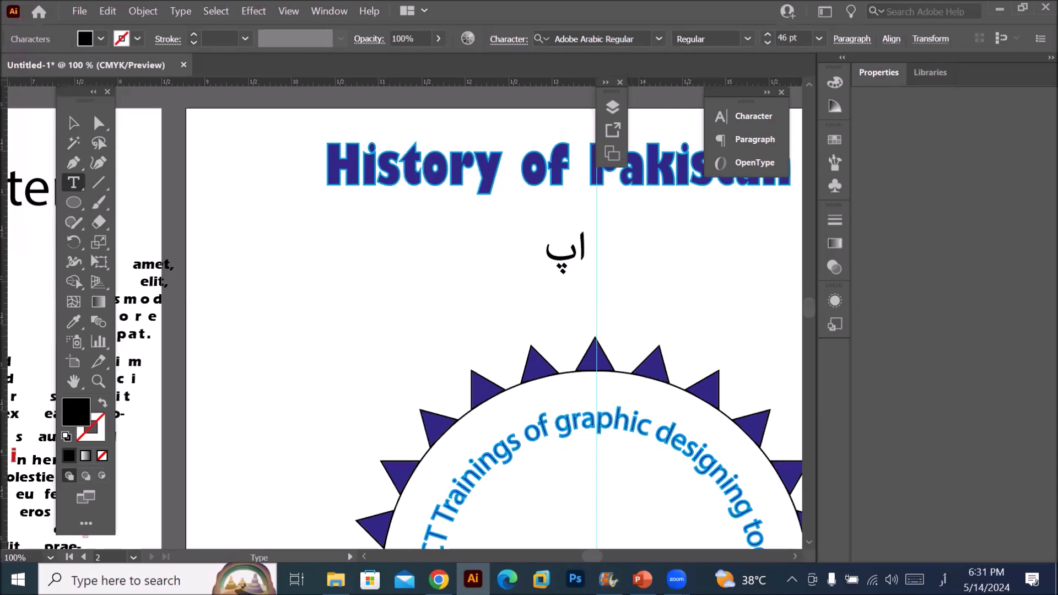
- Switch to the PowerPoint presentation and review slides 81 to 88 on the Type tool, font download links, placeholder text and text wrap
left_click(642, 580)
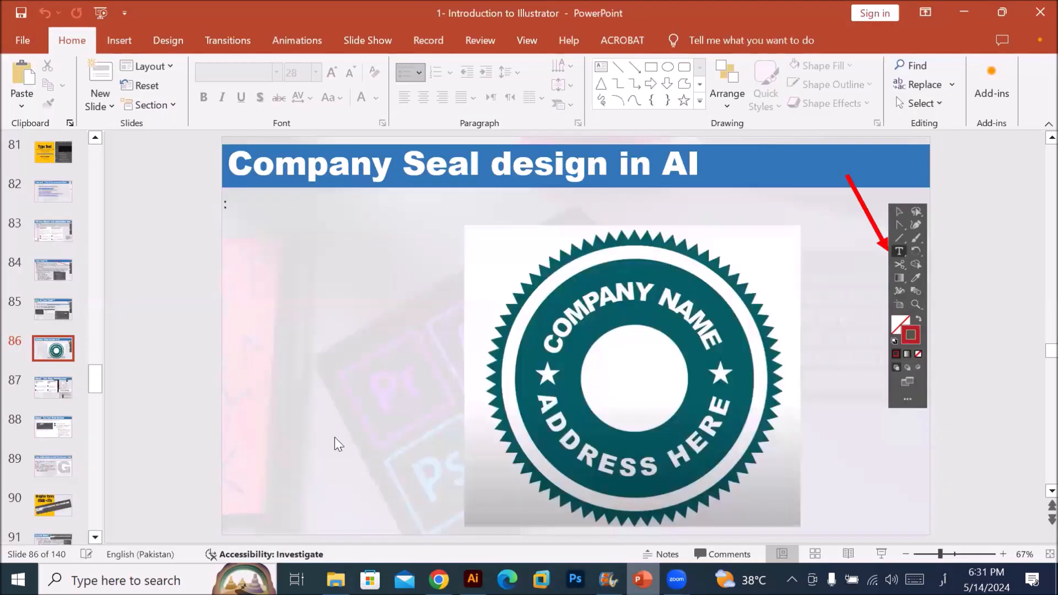
left_click(58, 393)
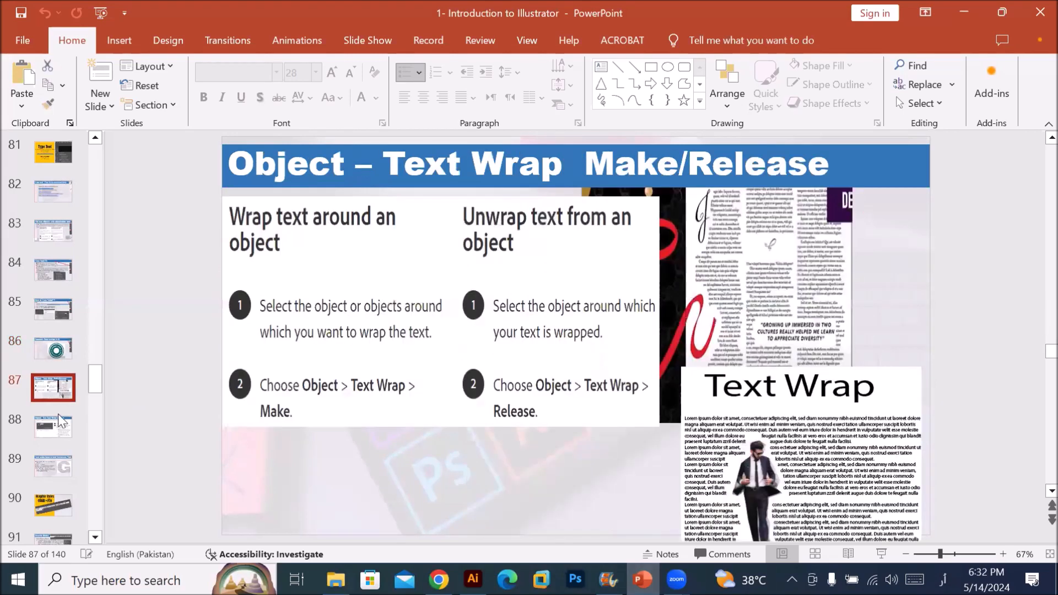
left_click(49, 434)
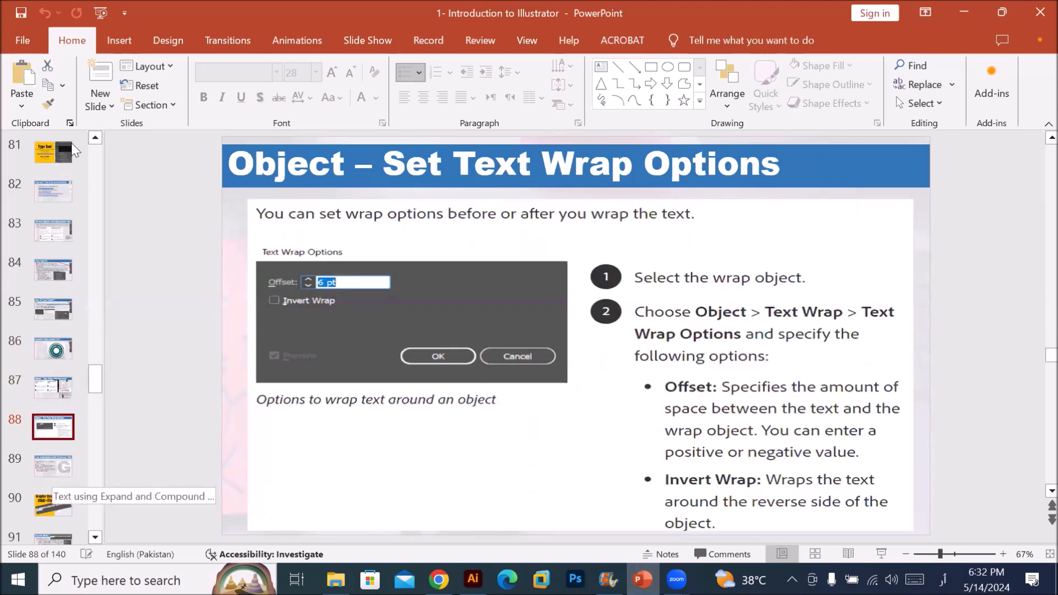
left_click(58, 151)
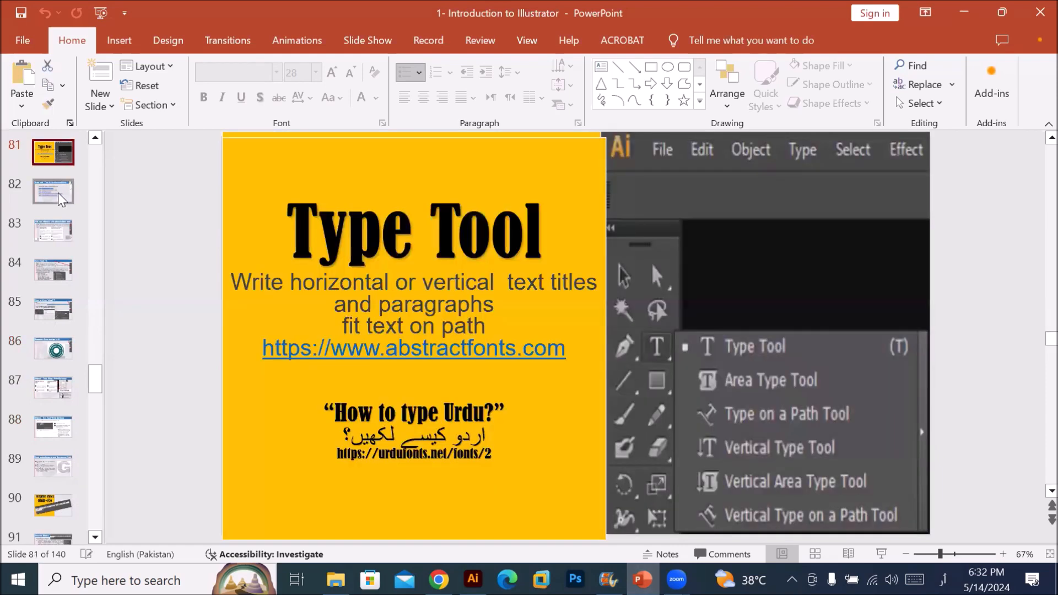
left_click(58, 193)
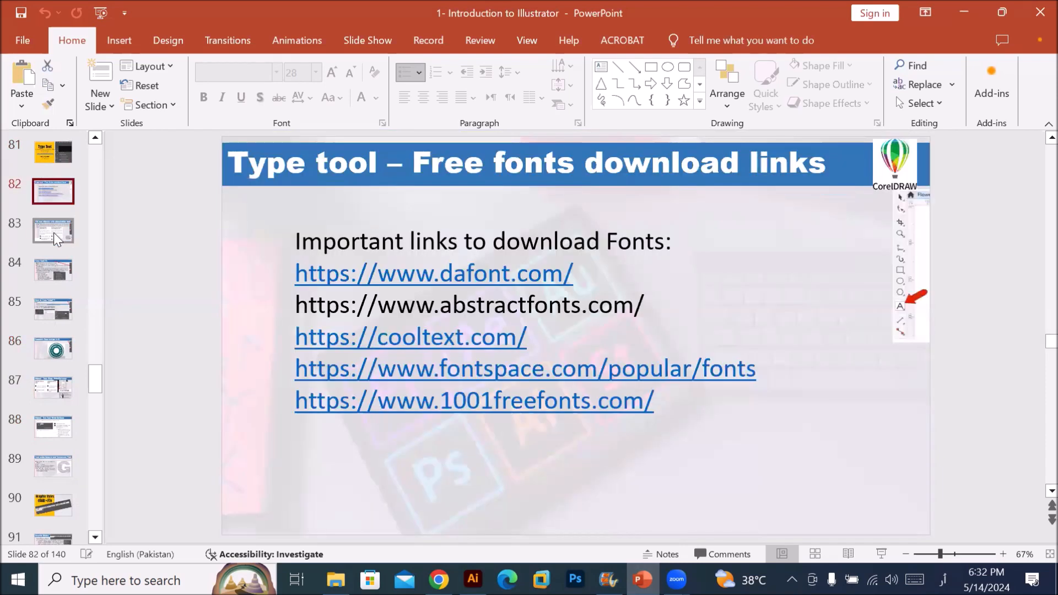
left_click(54, 232)
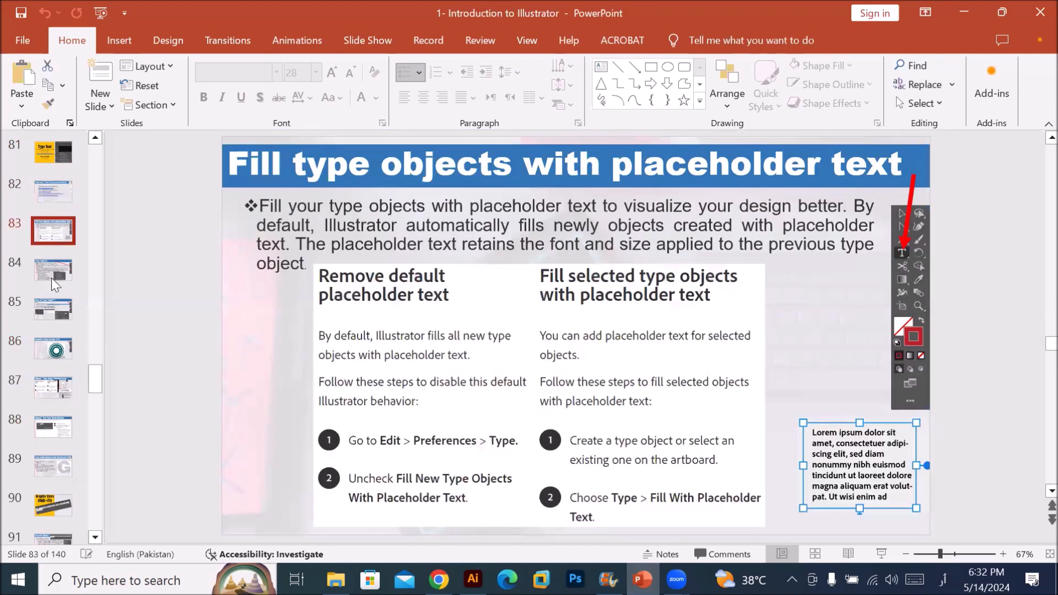
left_click(51, 278)
left_click(54, 308)
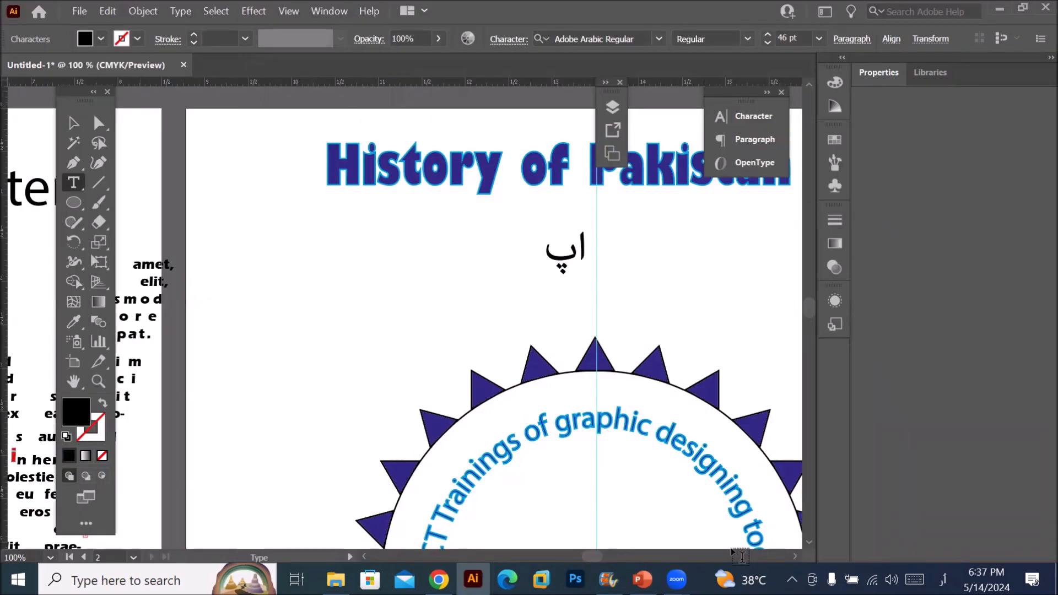
scroll(783, 543, "down", 2)
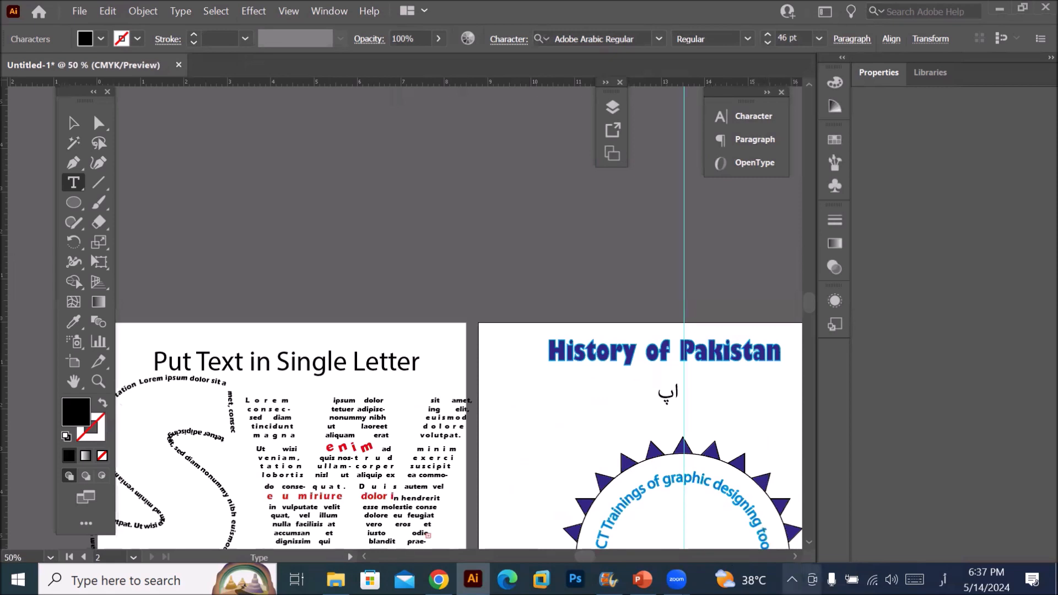
scroll(793, 523, "down", 2)
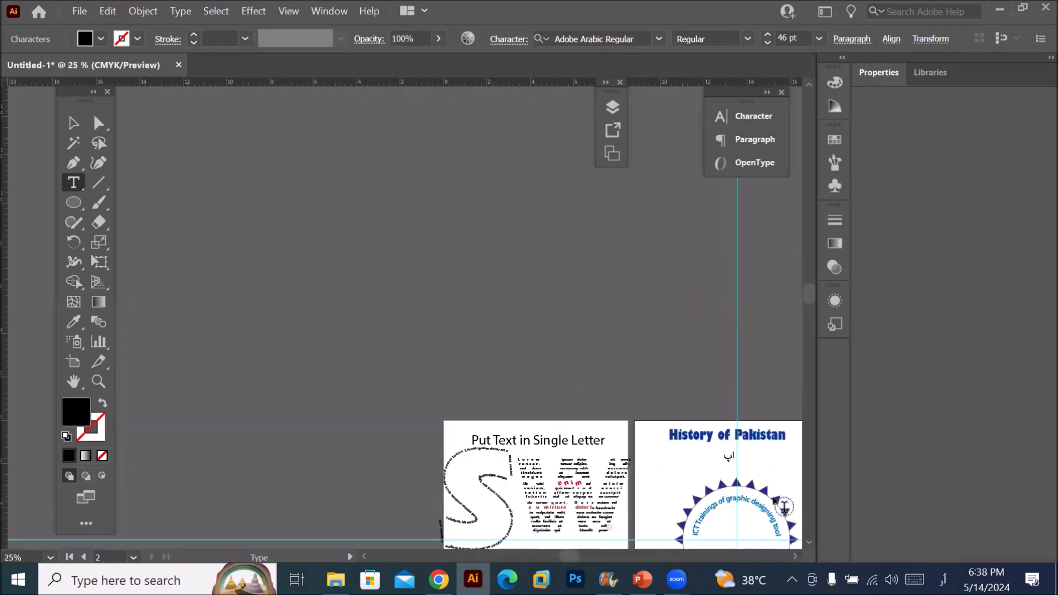
left_click(741, 457)
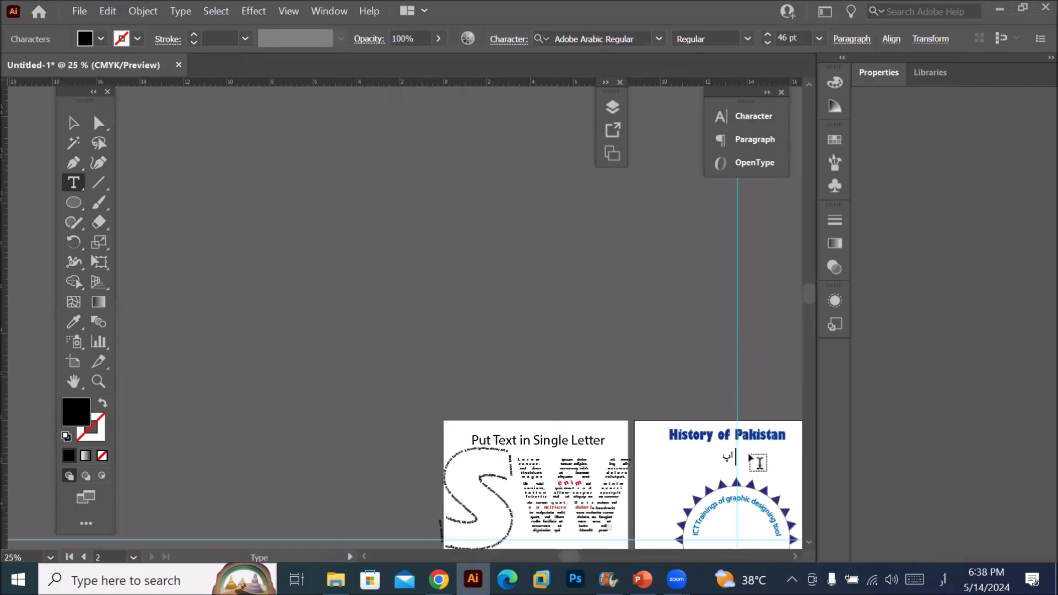
left_click(74, 123)
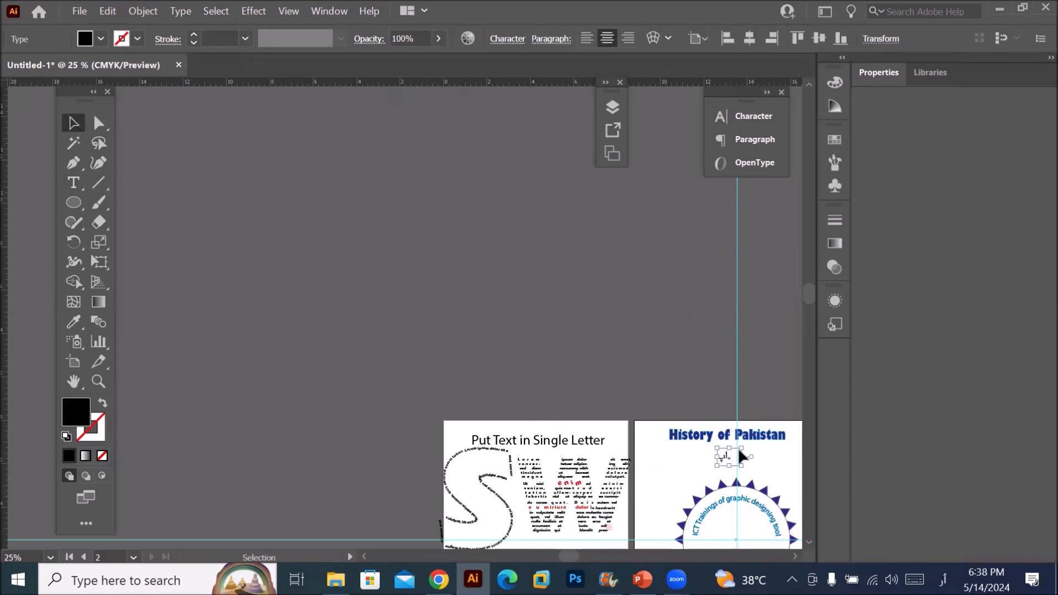
left_click_drag(717, 437, 524, 236)
left_click(530, 255)
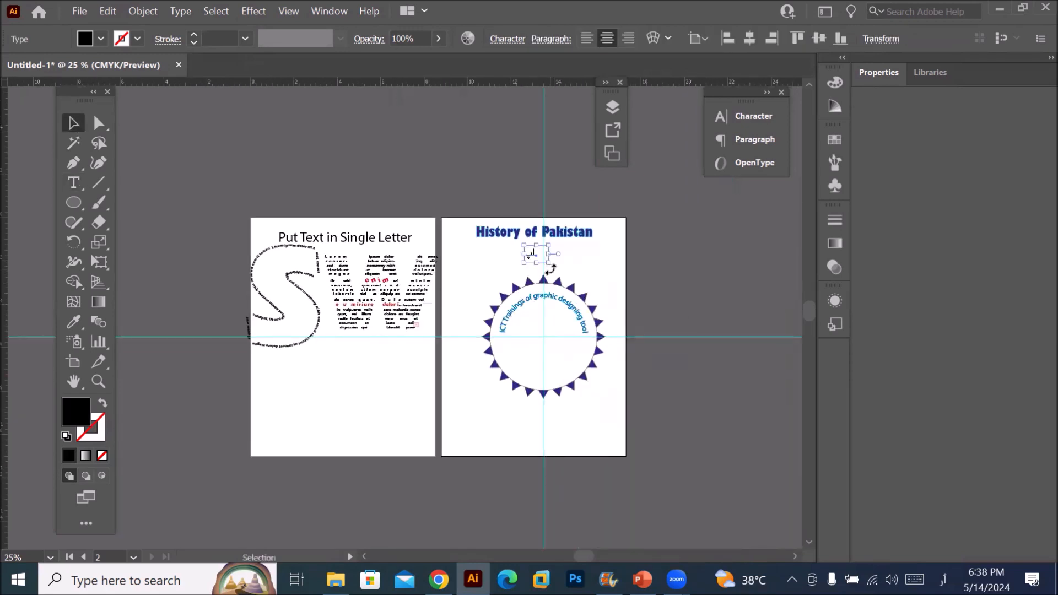
scroll(526, 253, "up", 3)
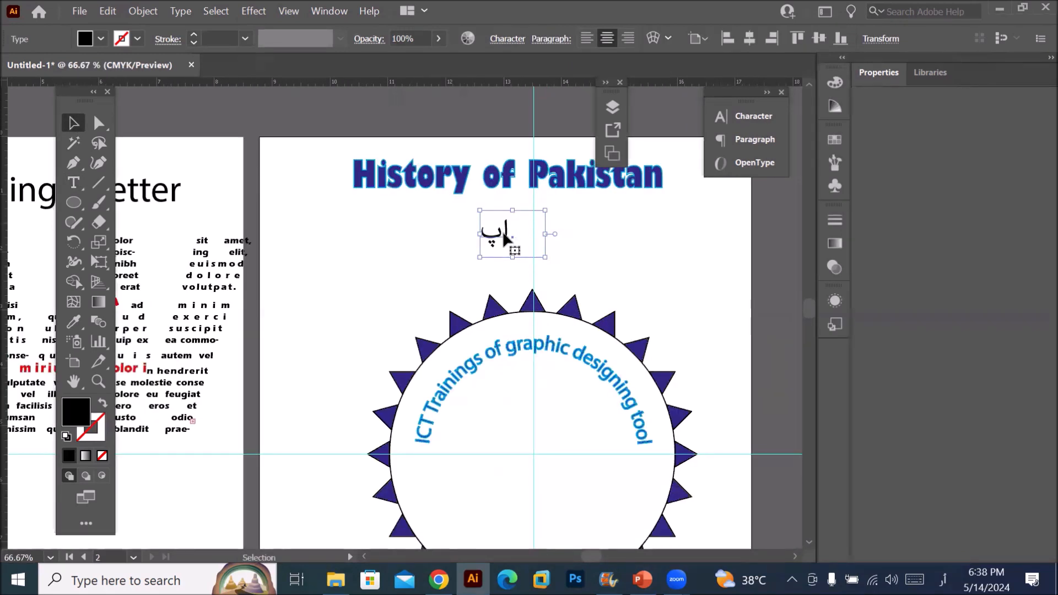
scroll(479, 234, "down", 1)
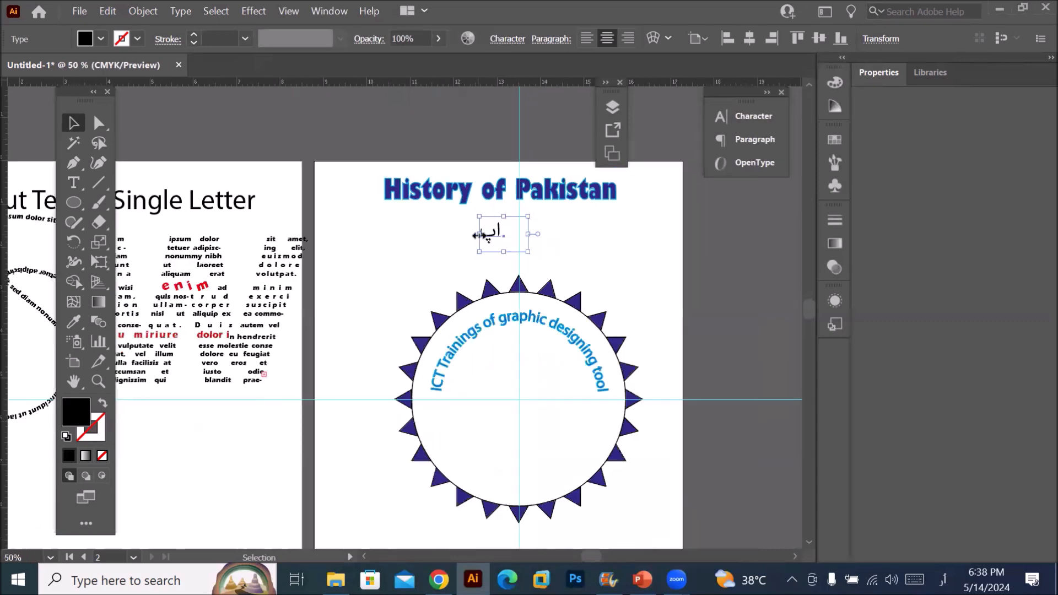
- Start saving the document on the computer and choose the person-named folder on the Desktop as its location
left_click(79, 11)
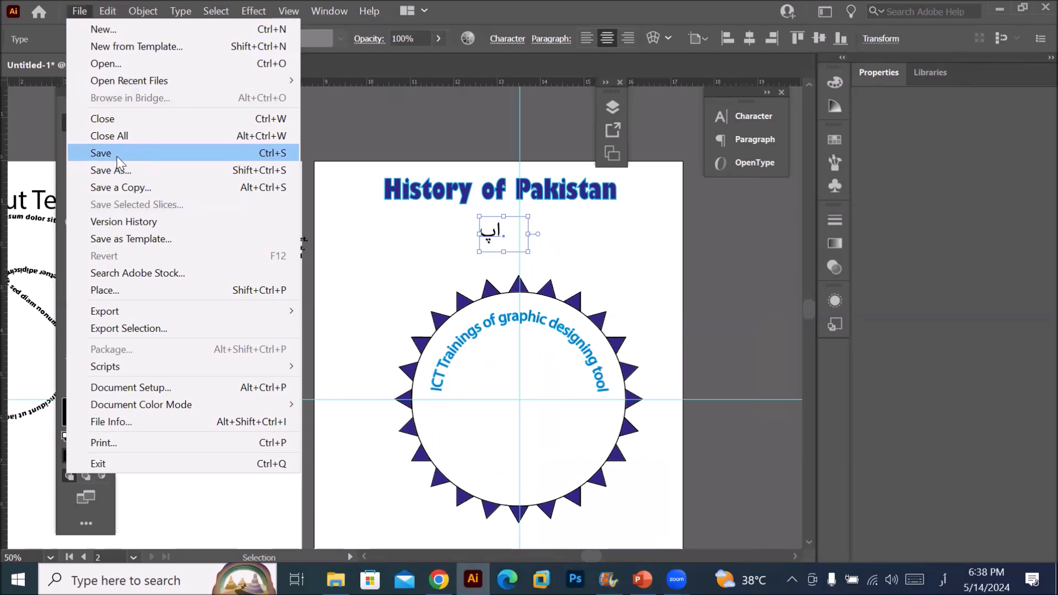
left_click(102, 153)
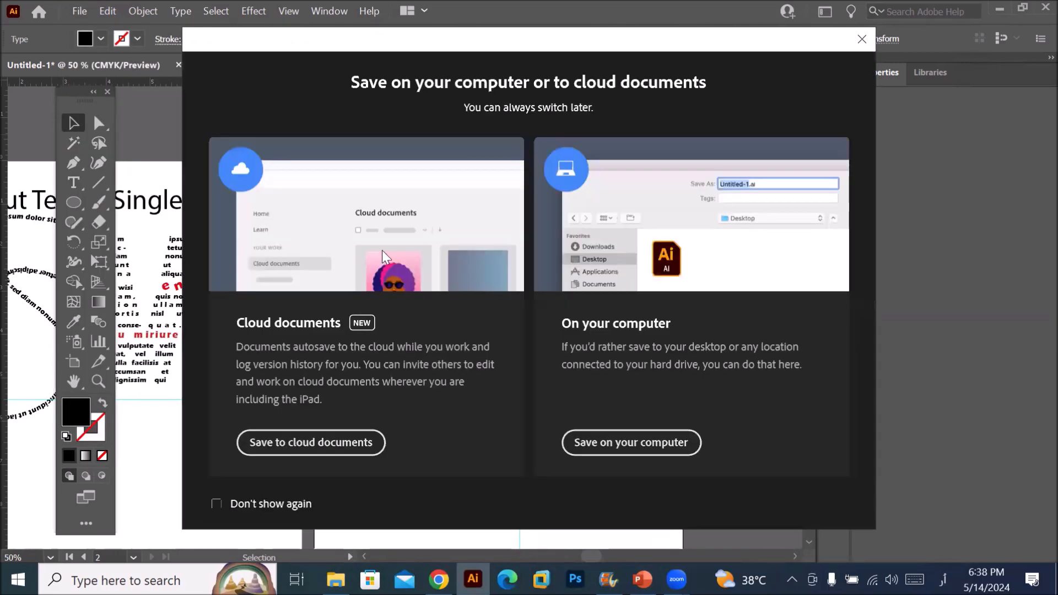
left_click(665, 453)
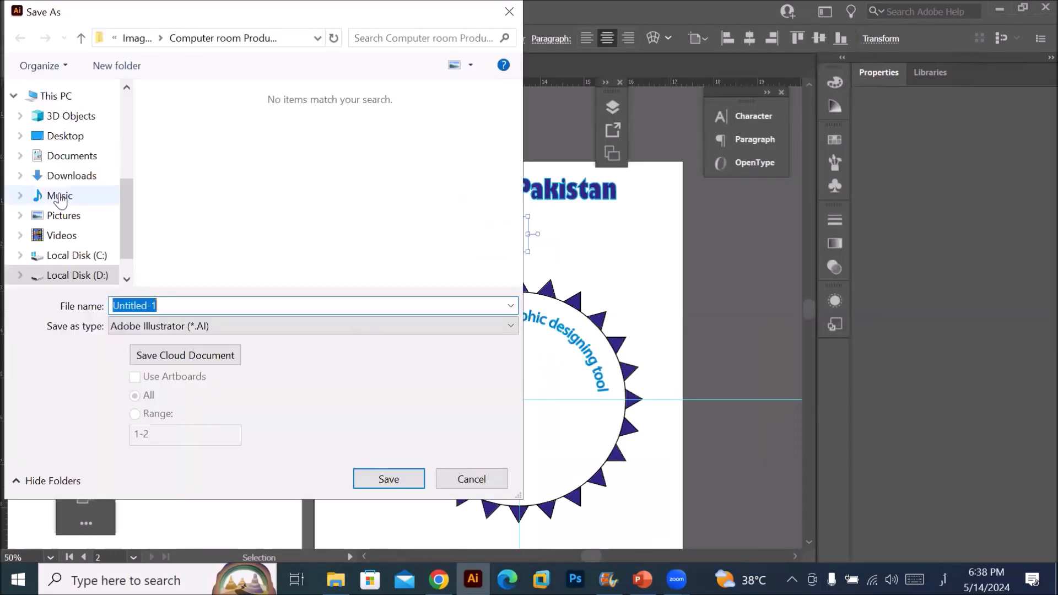
left_click(78, 137)
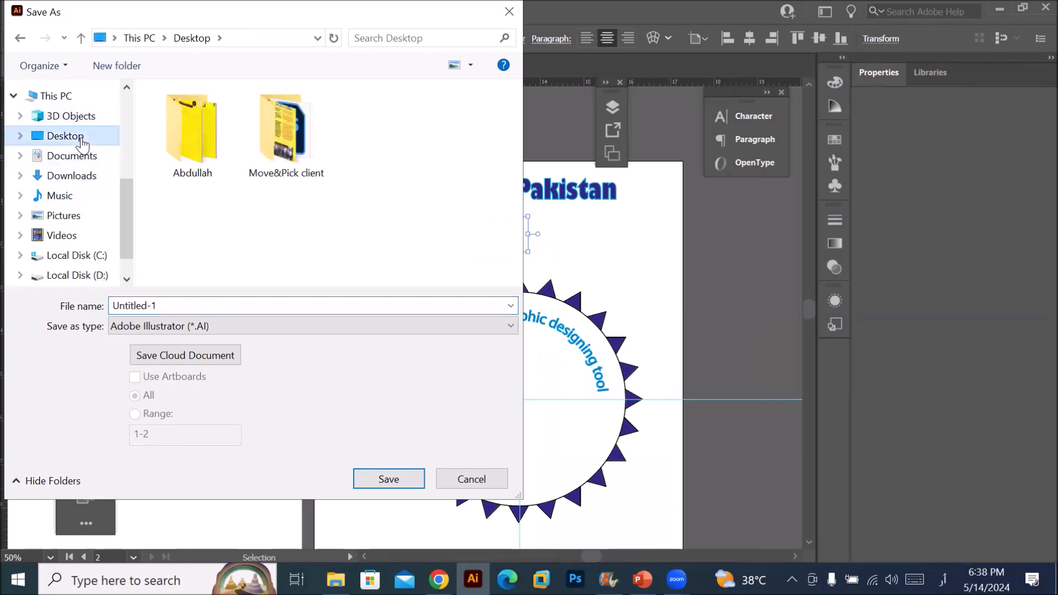
double_click(194, 168)
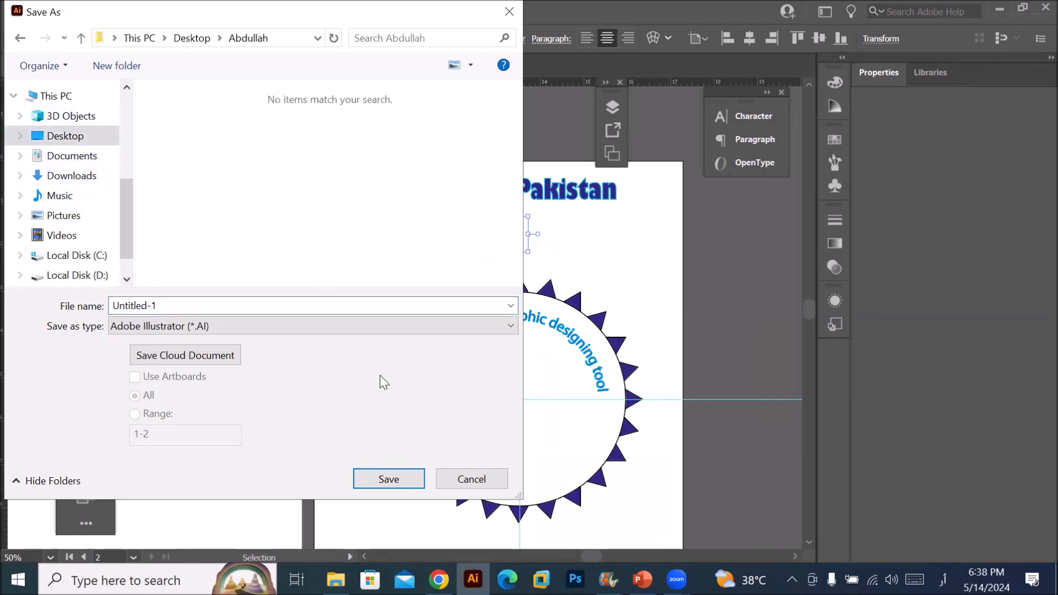
left_click(156, 309)
double_click(160, 306)
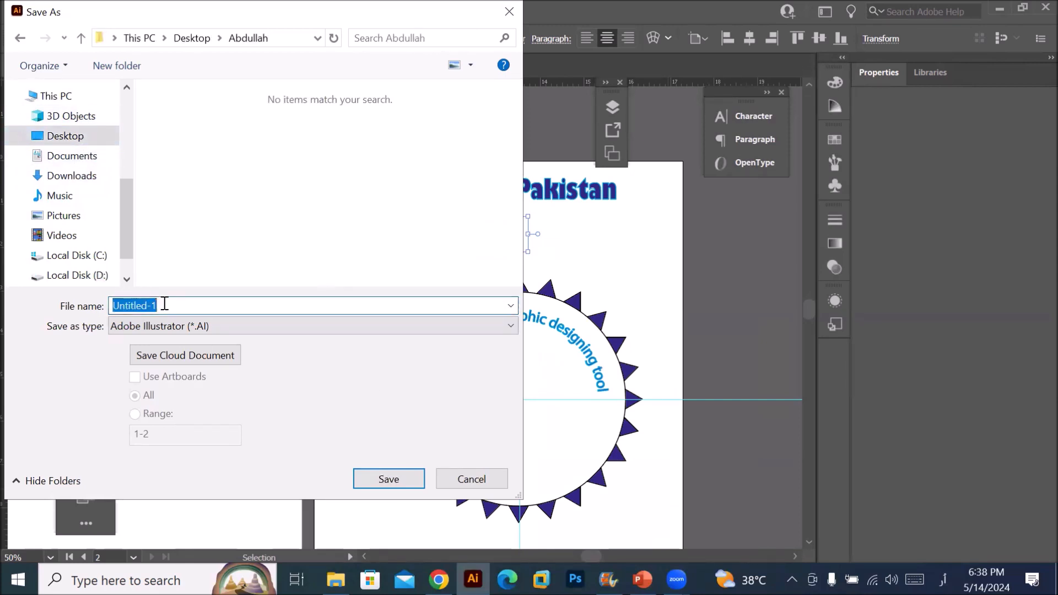
type("حمک")
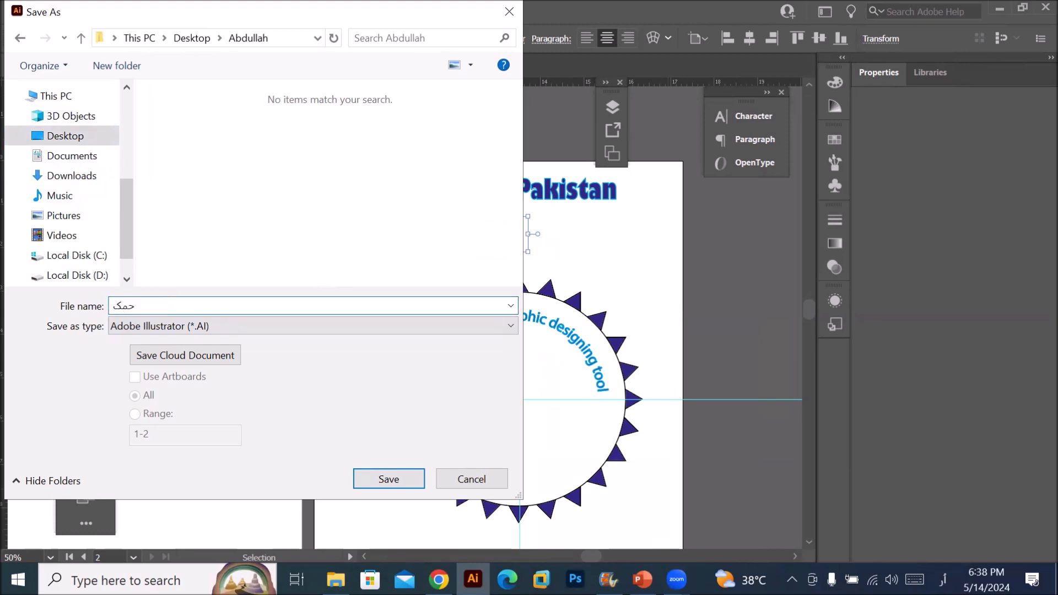
key("BackSpace")
key("BackSpace")
key("BackSpace")
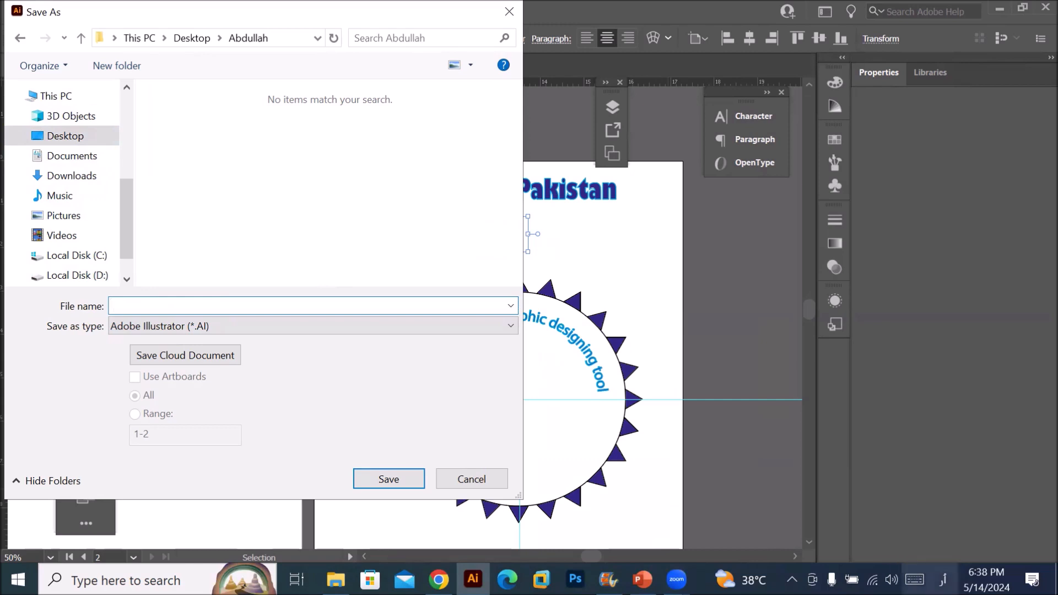
- Switch the input language to English (United States) and save the document as "Pakistan history page" with the default Illustrator options
left_click(943, 580)
left_click(909, 385)
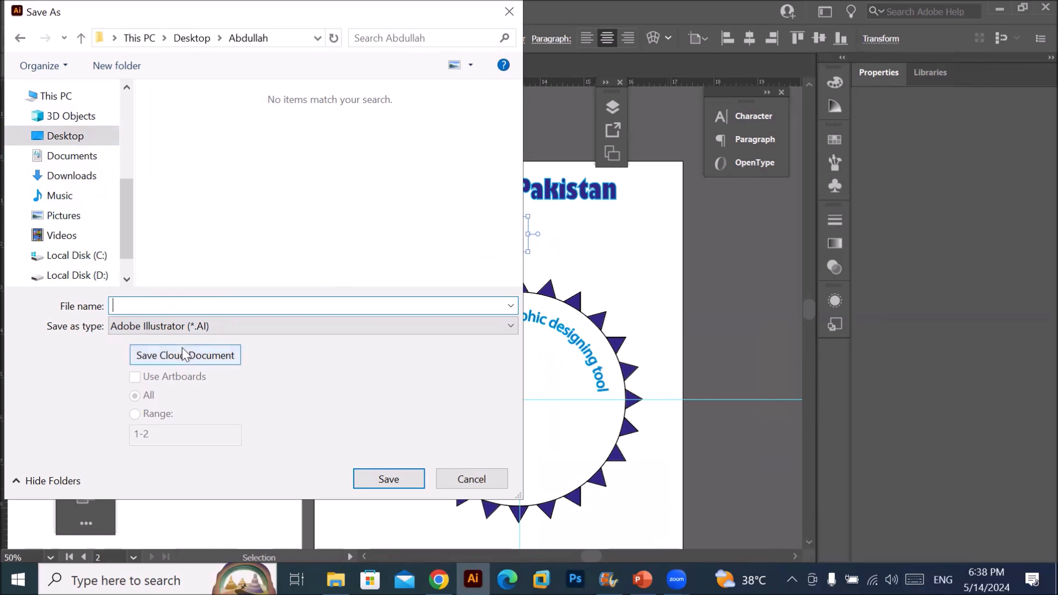
type("Pakistan history page")
key("Return")
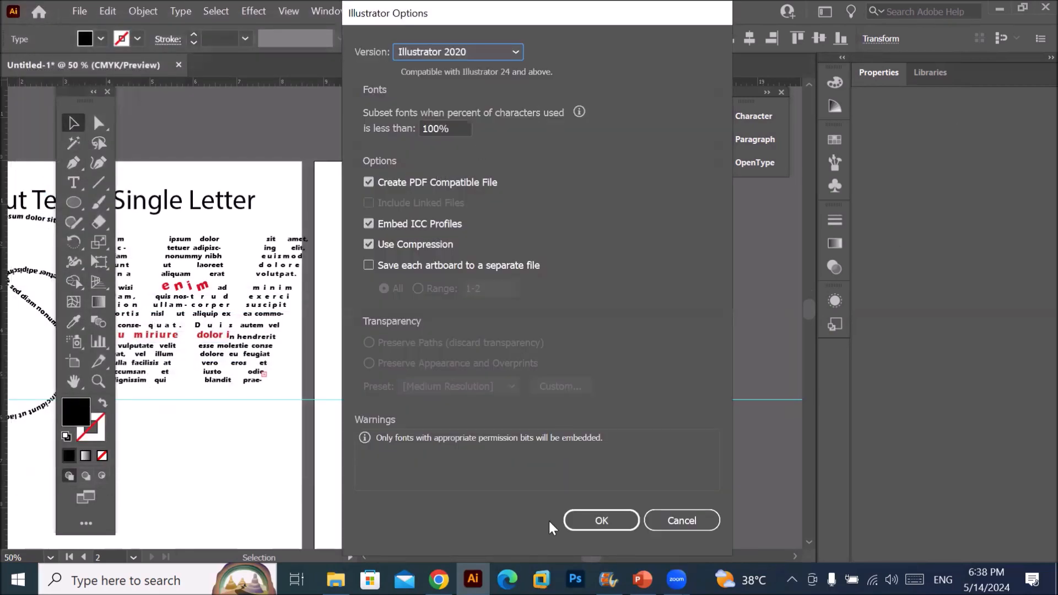
left_click(598, 519)
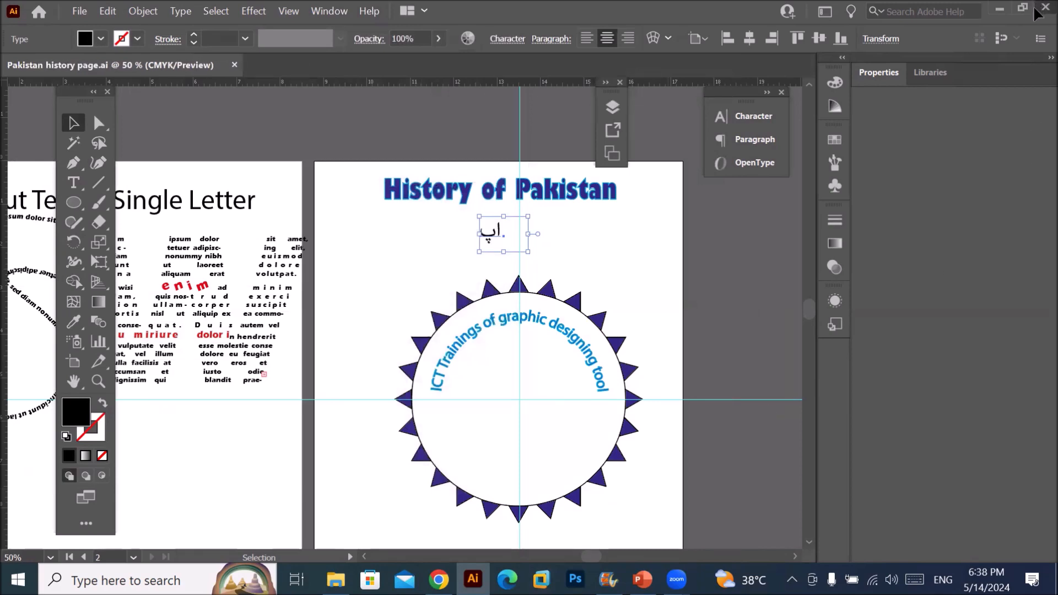
- Close Illustrator and reopen the "Pakistan history page" file from the person-named Desktop folder in File Explorer
left_click(1000, 9)
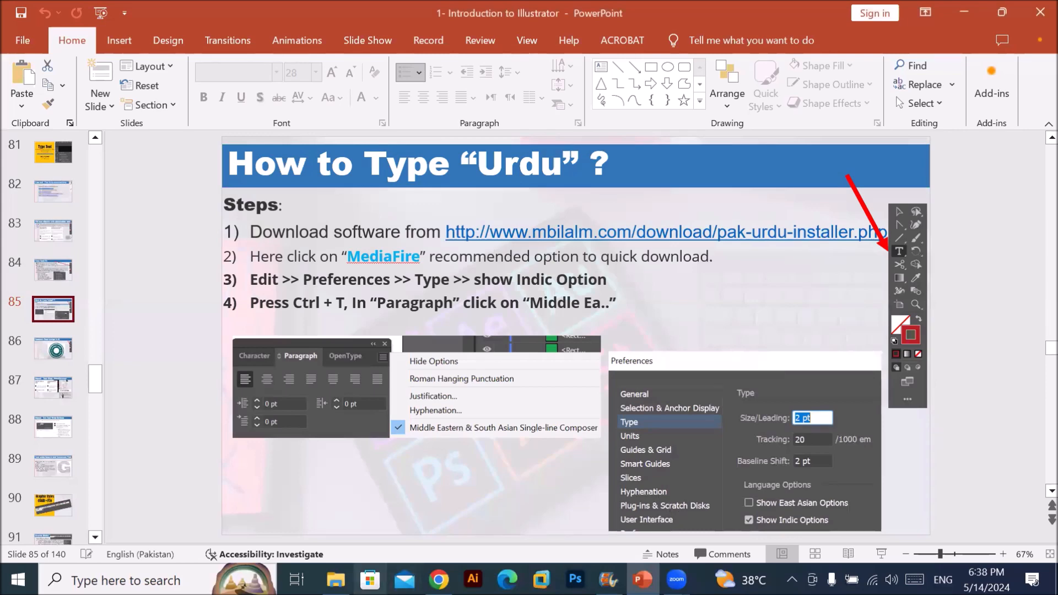
left_click(335, 580)
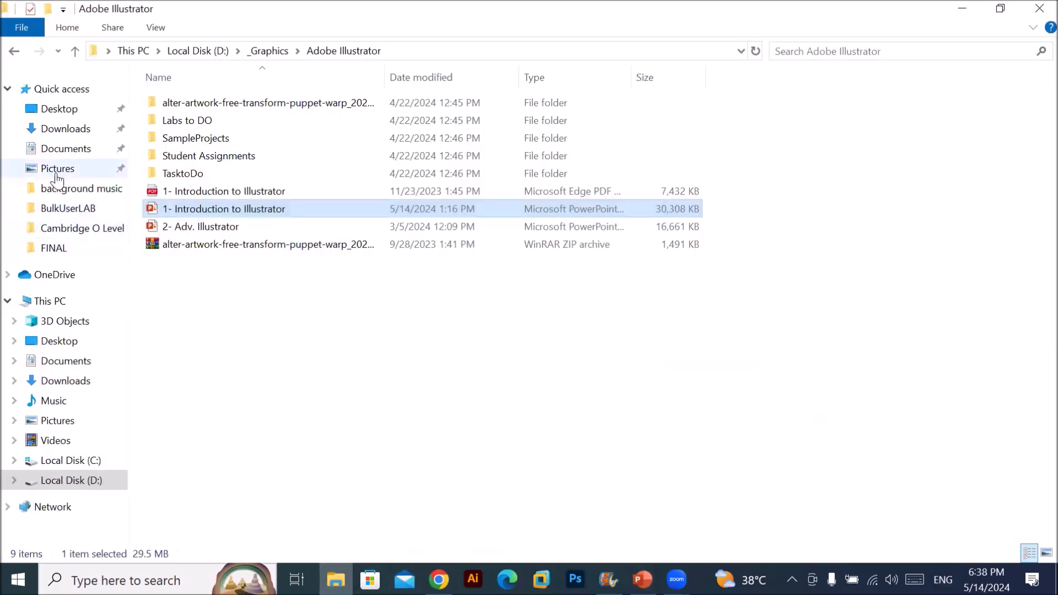
left_click(74, 116)
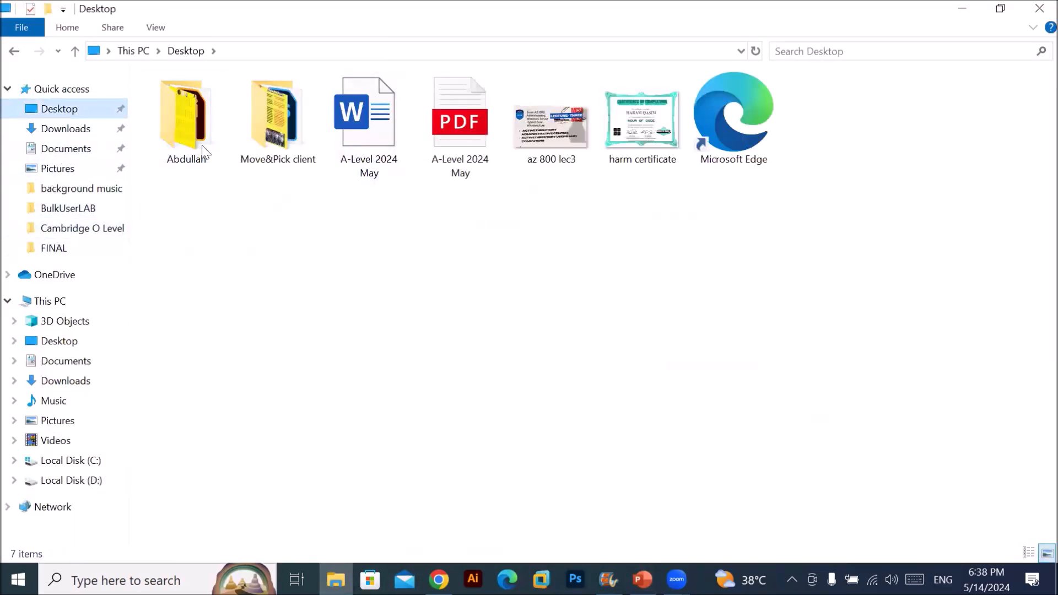
left_click(176, 131)
double_click(176, 130)
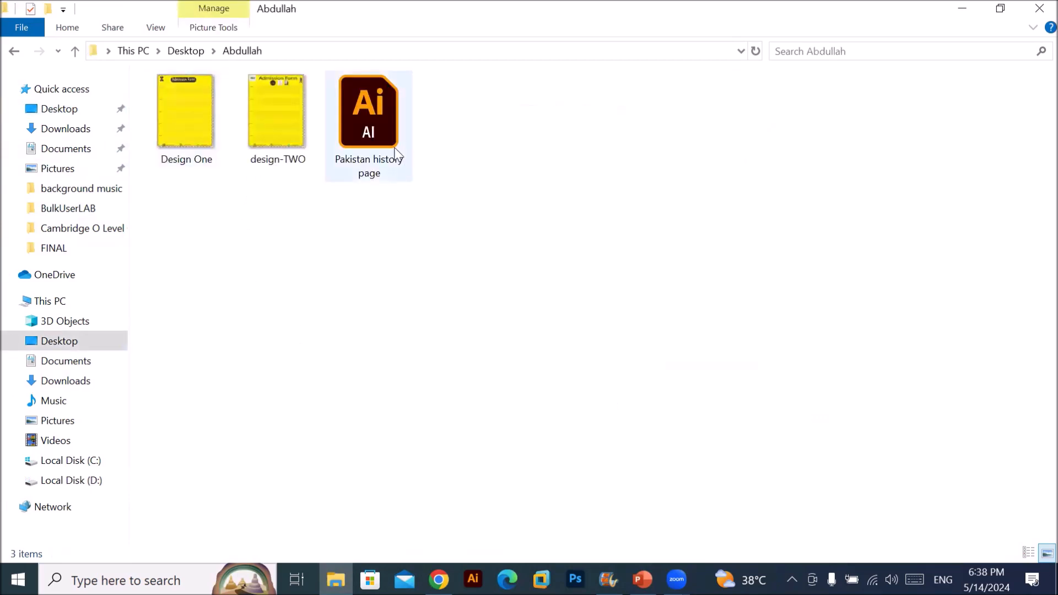
double_click(378, 136)
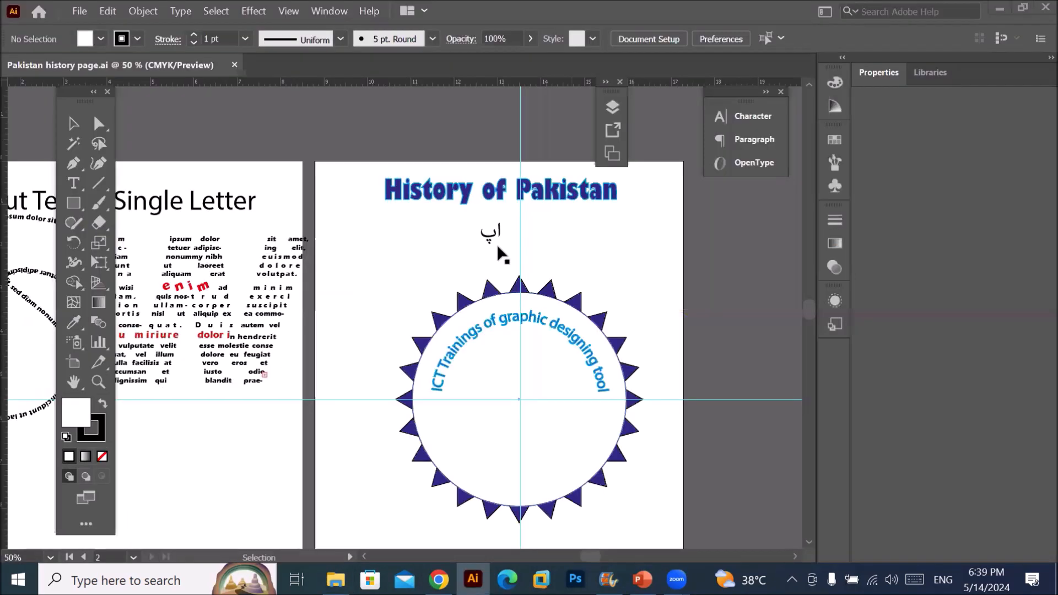
- Delete the Urdu text object below the "History of Pakistan" heading
scroll(497, 245, "up", 2)
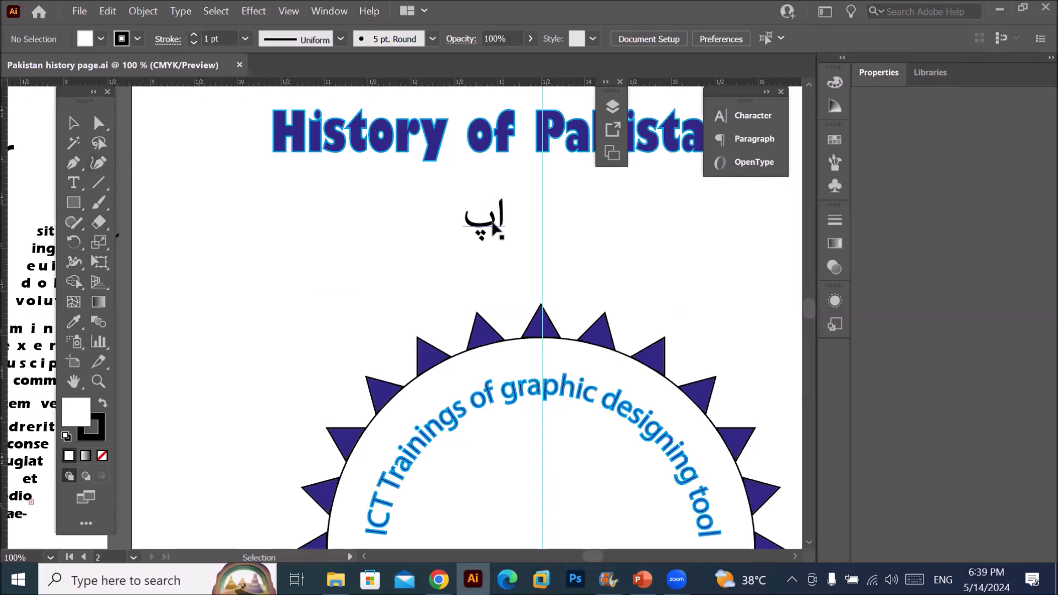
left_click(75, 180)
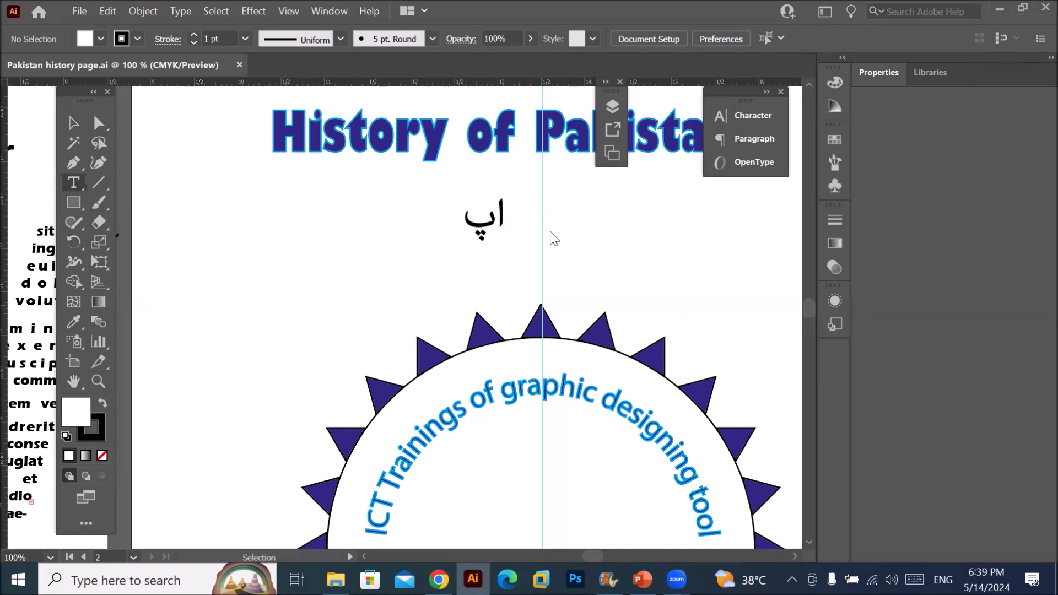
left_click(73, 122)
scroll(553, 270, "down", 1)
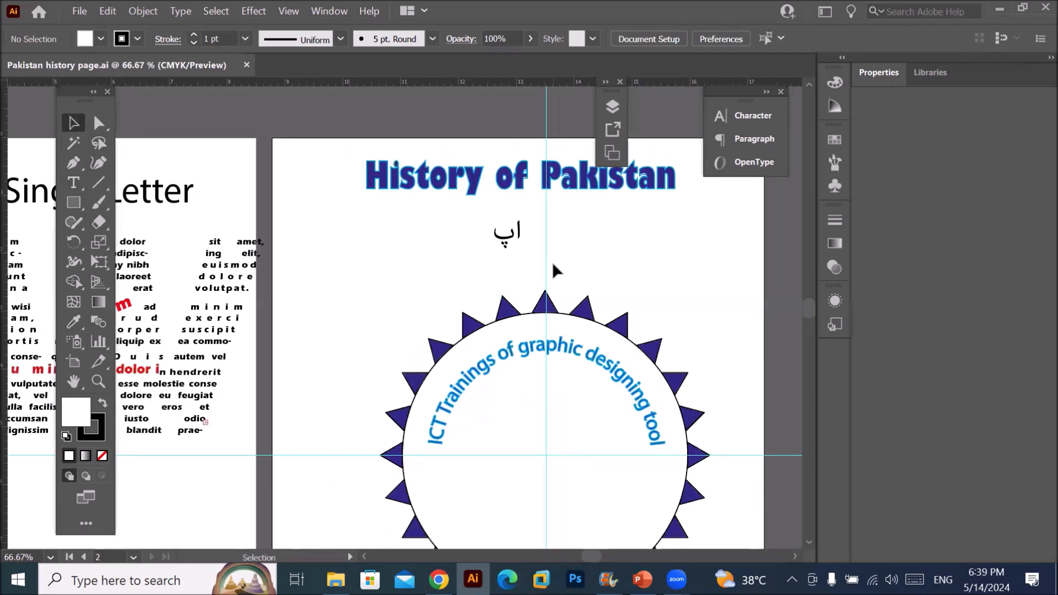
left_click(515, 236)
key("Delete")
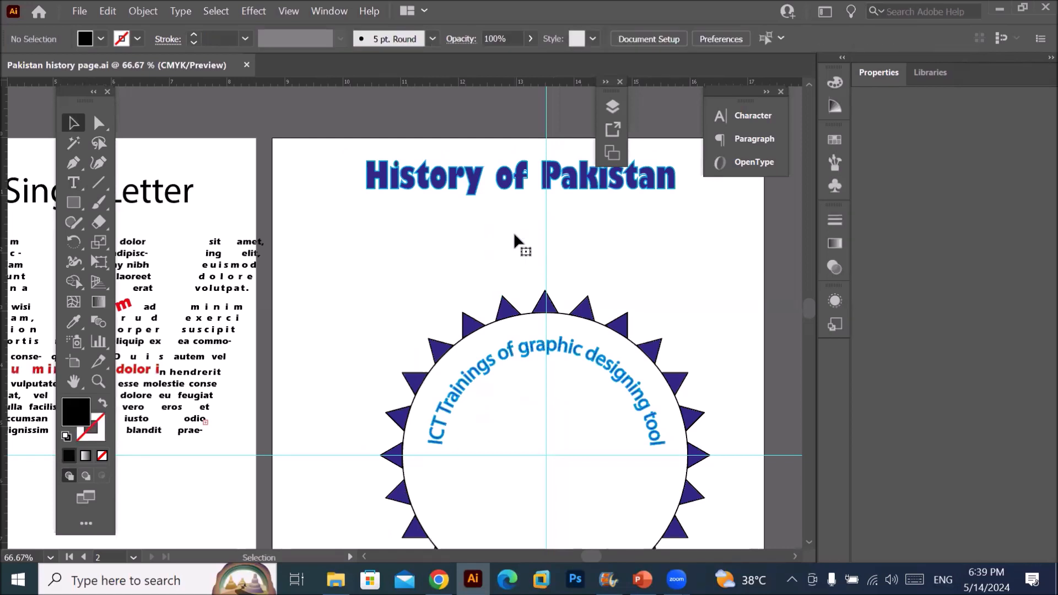
- Set the input language to Urdu (Pakistan) and place a new point text object below the end of the heading
left_click(75, 184)
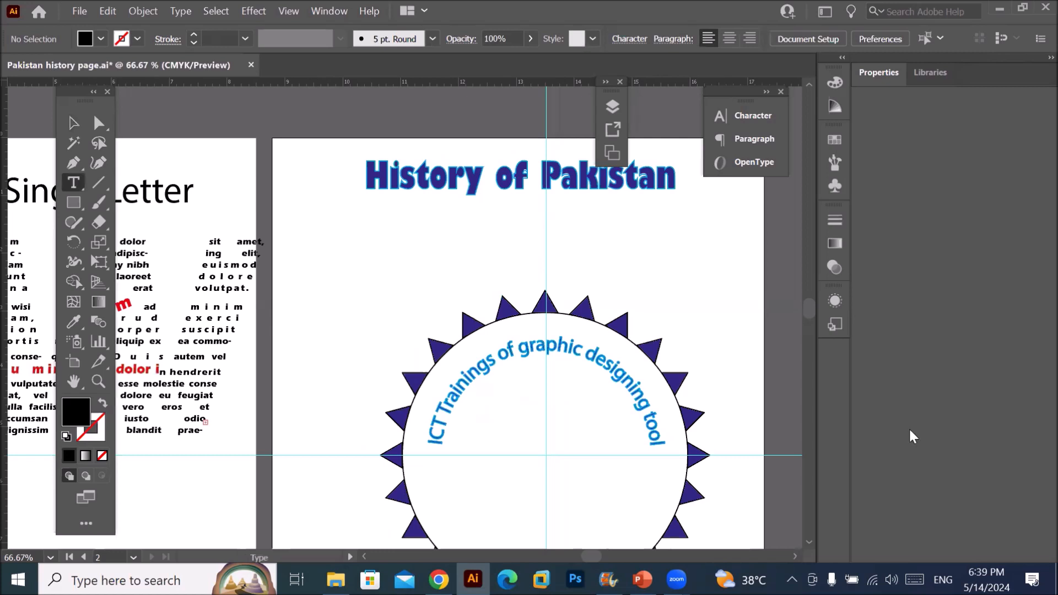
left_click(943, 580)
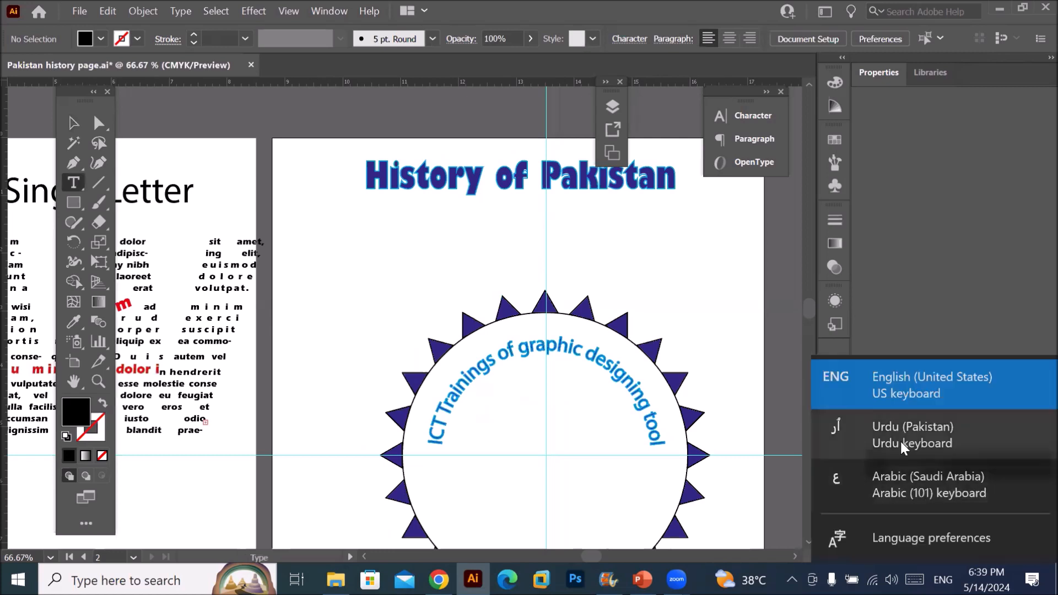
left_click(900, 436)
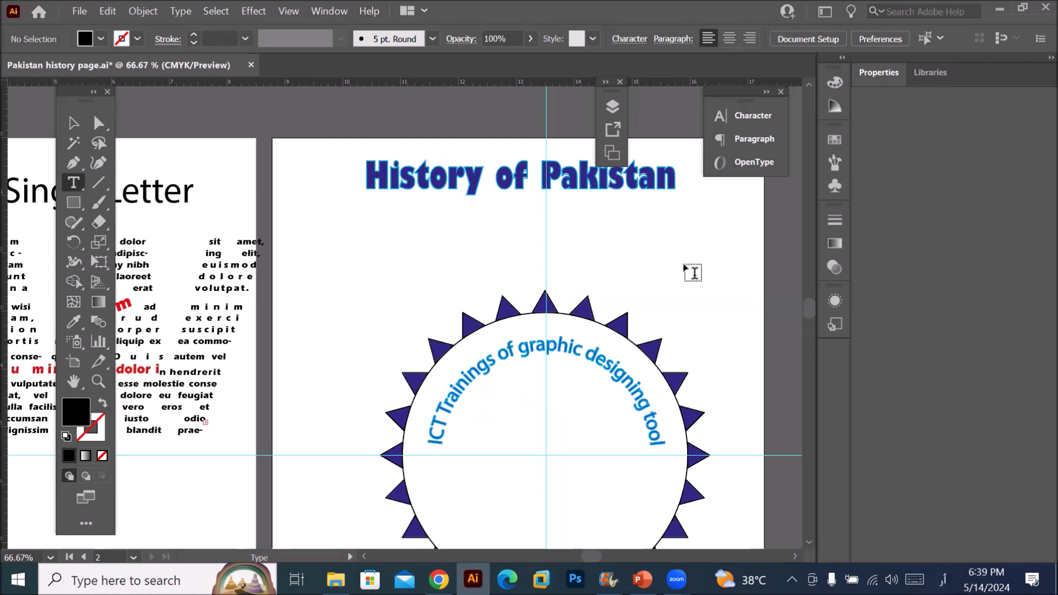
left_click(639, 225)
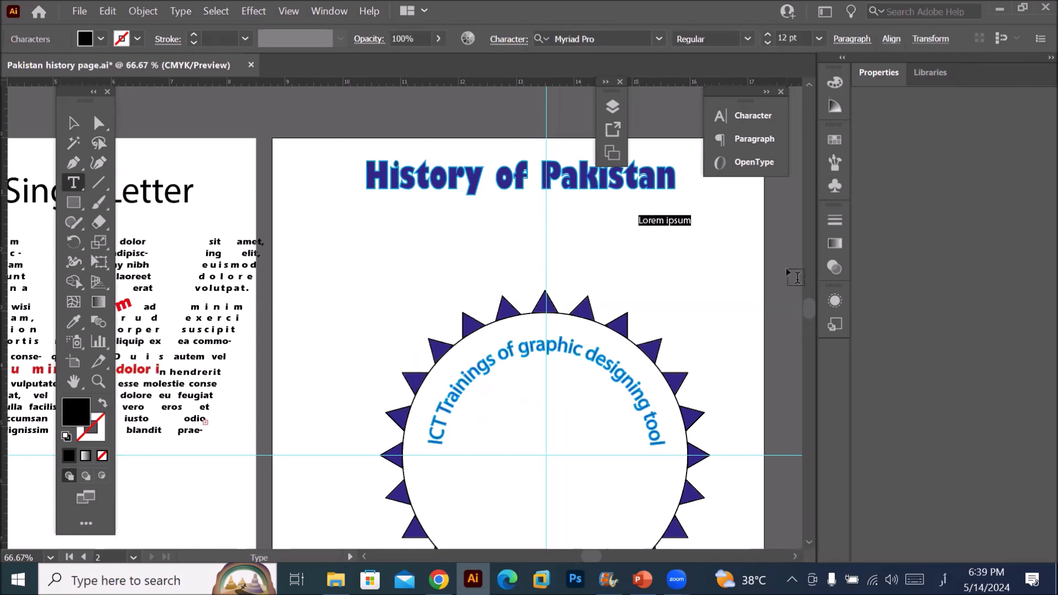
scroll(698, 201, "up", 2)
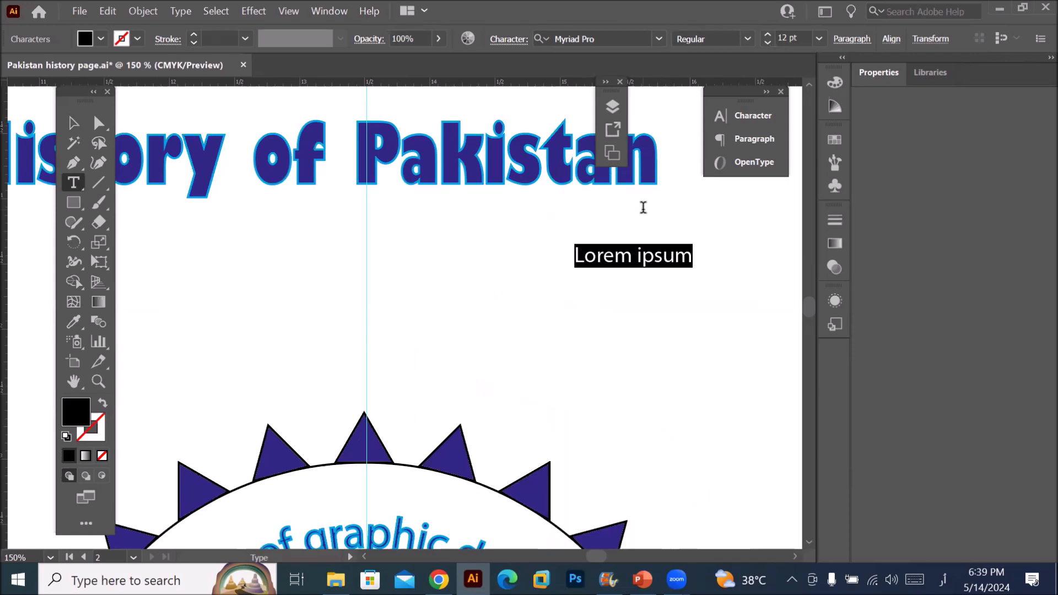
- Replace the placeholder text below the heading with the Urdu word "پاکستان" using the on-screen touch keyboard, and close the keyboard
left_click(915, 580)
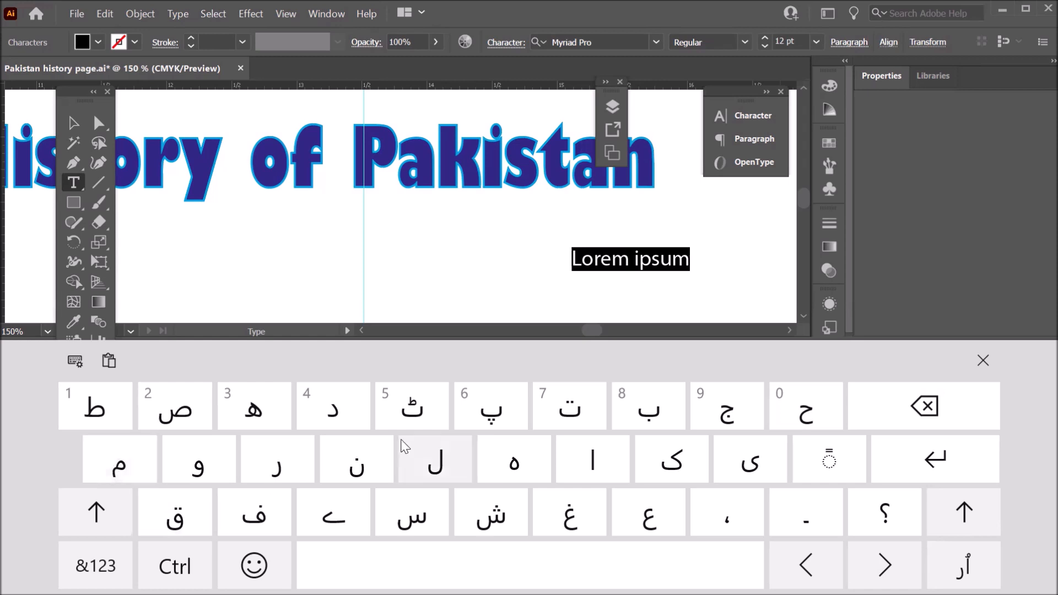
left_click(487, 418)
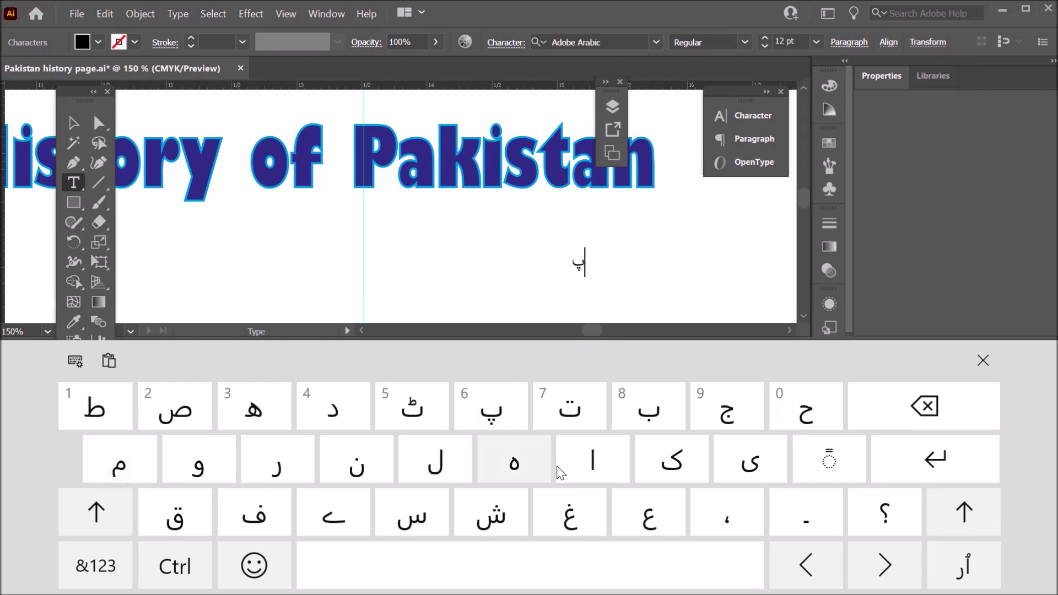
left_click(592, 467)
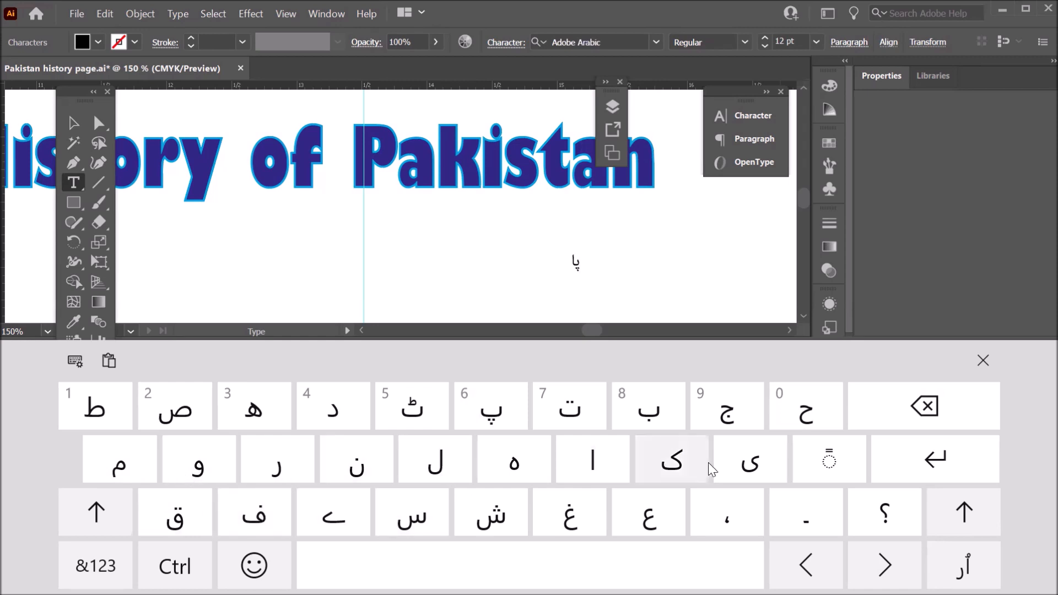
left_click(675, 461)
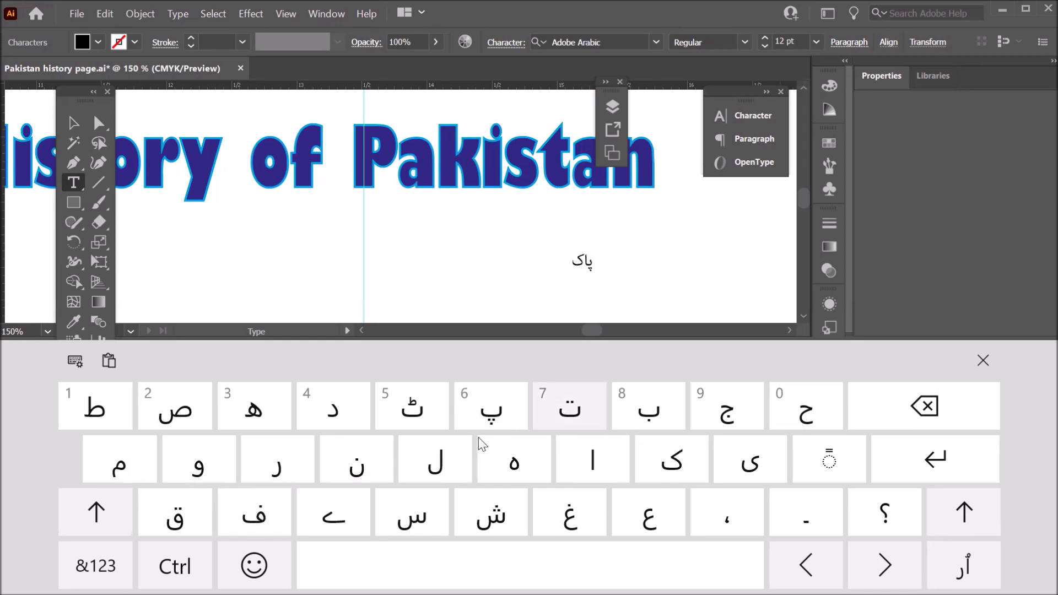
left_click(414, 510)
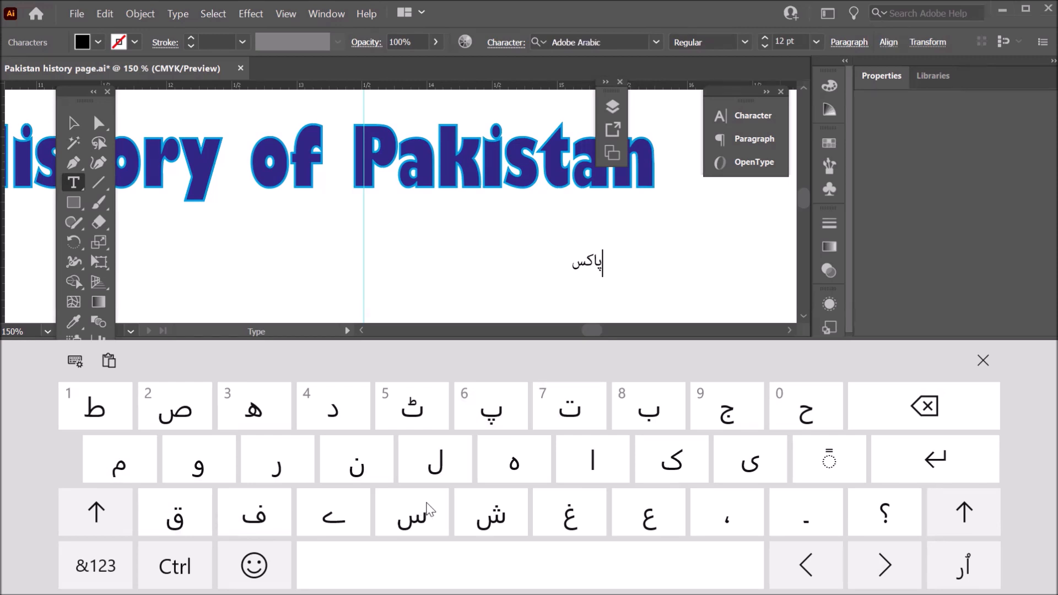
left_click(569, 407)
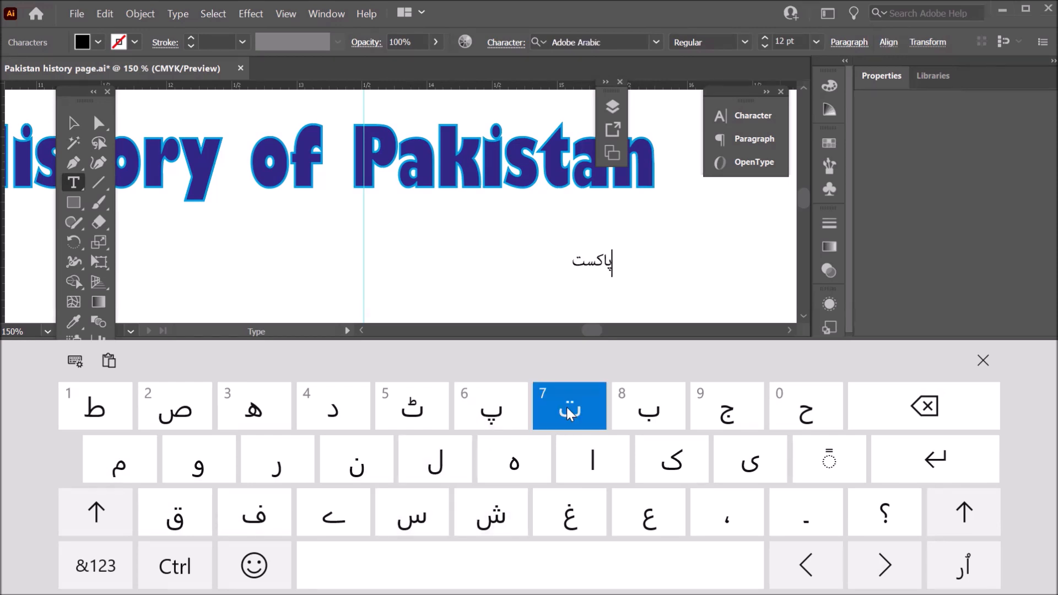
left_click(577, 455)
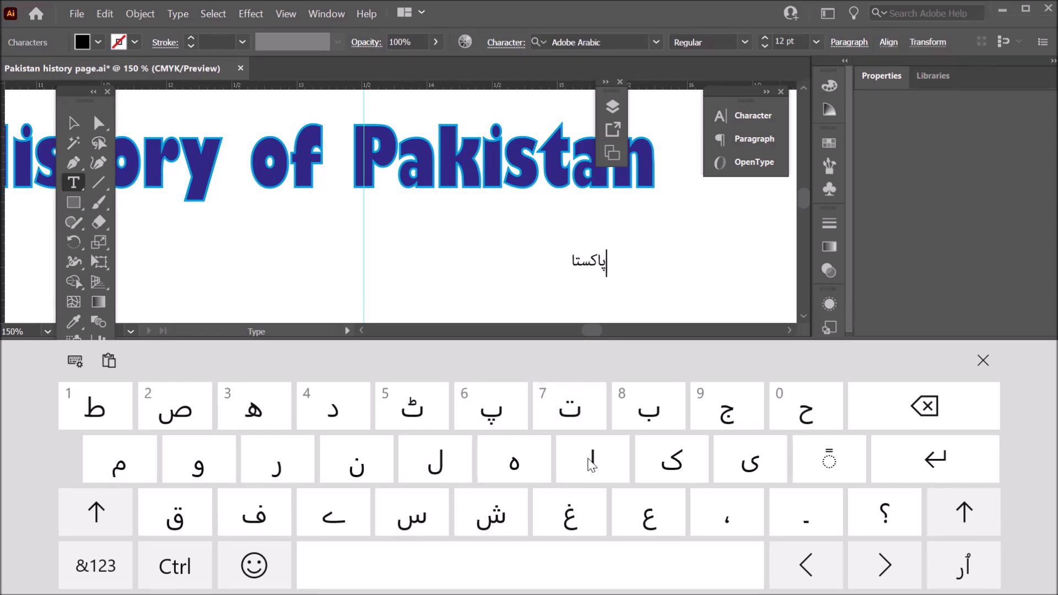
left_click(362, 469)
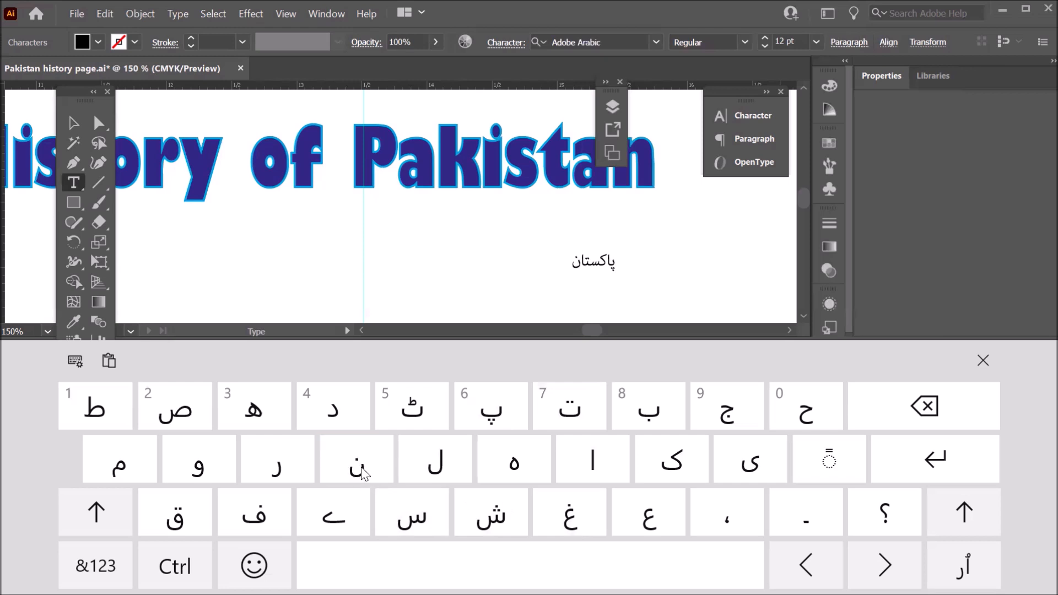
left_click(983, 360)
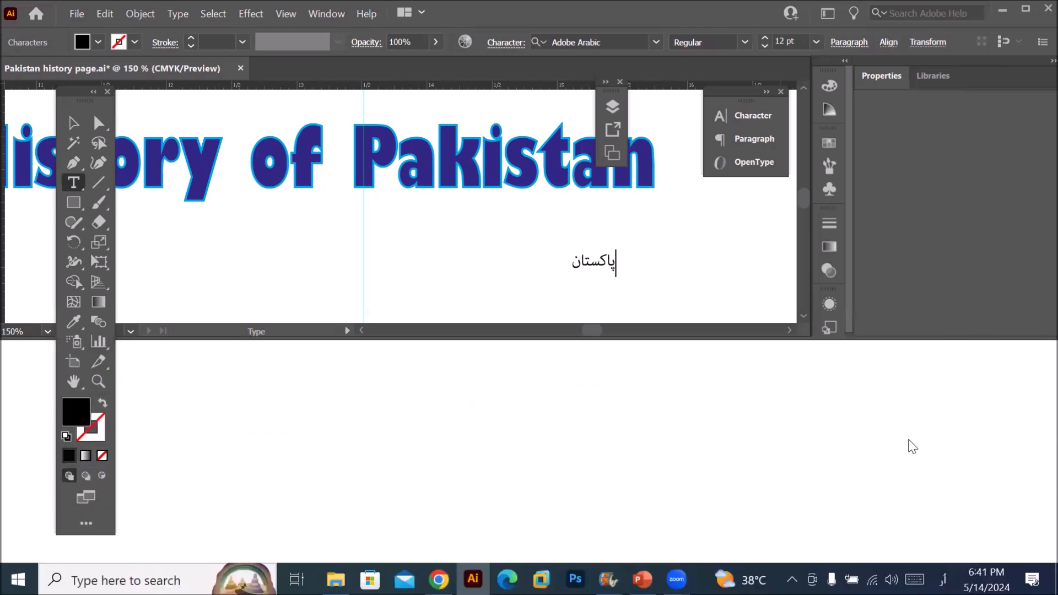
- Select the Urdu word "پاکستان" and increase its font size to 40 pt
left_click(943, 580)
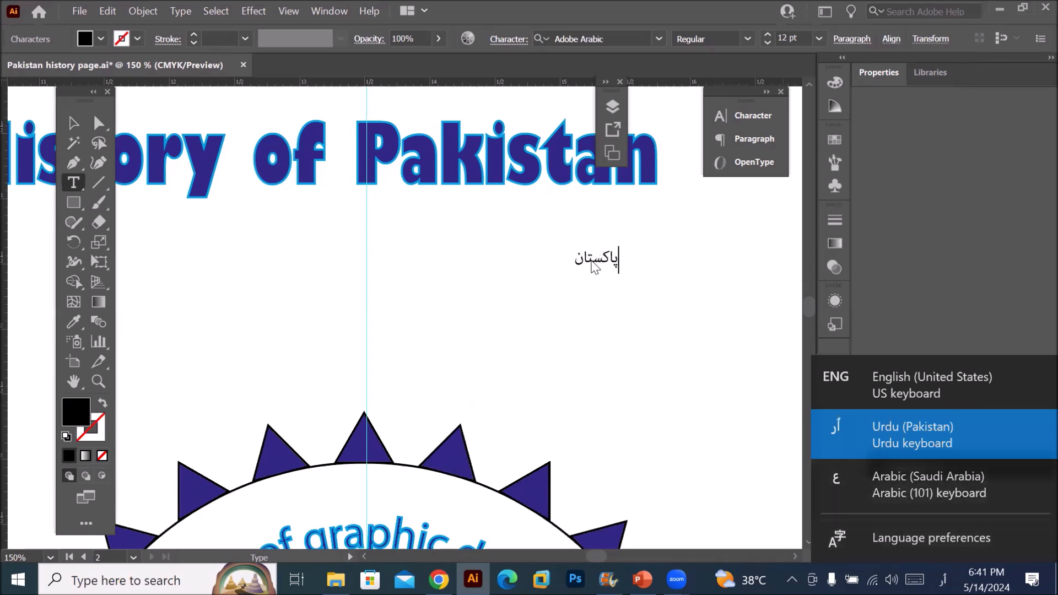
left_click(591, 258)
double_click(592, 258)
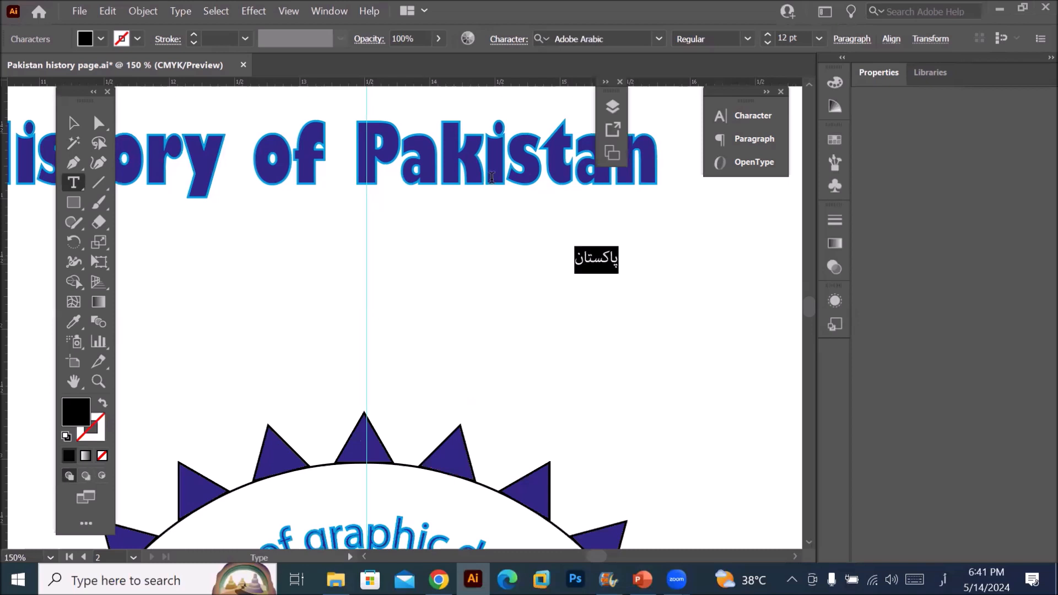
left_click(766, 37)
left_click(766, 38)
left_click(766, 37)
left_click(767, 37)
left_click(767, 37)
left_click(767, 38)
left_click(767, 37)
left_click(767, 35)
left_click(767, 35)
left_click(767, 35)
left_click(767, 35)
left_click(767, 35)
left_click(767, 36)
left_click(767, 35)
left_click(767, 36)
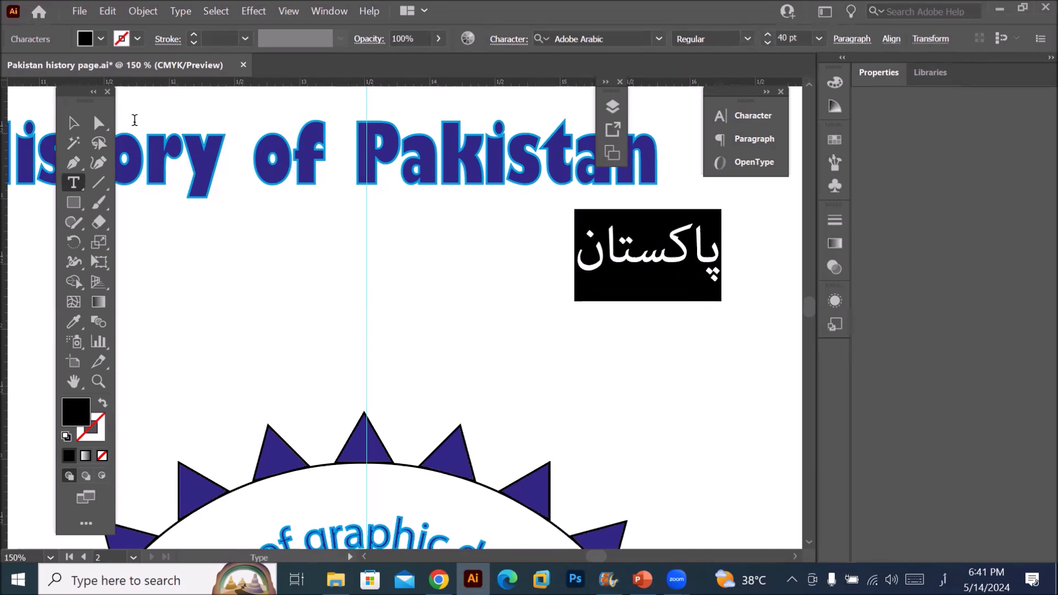
- Move the Urdu text so it sits near the vertical centre guide, directly beneath the "History of Pakistan" heading
left_click(77, 124)
left_click_drag(619, 261, 302, 256)
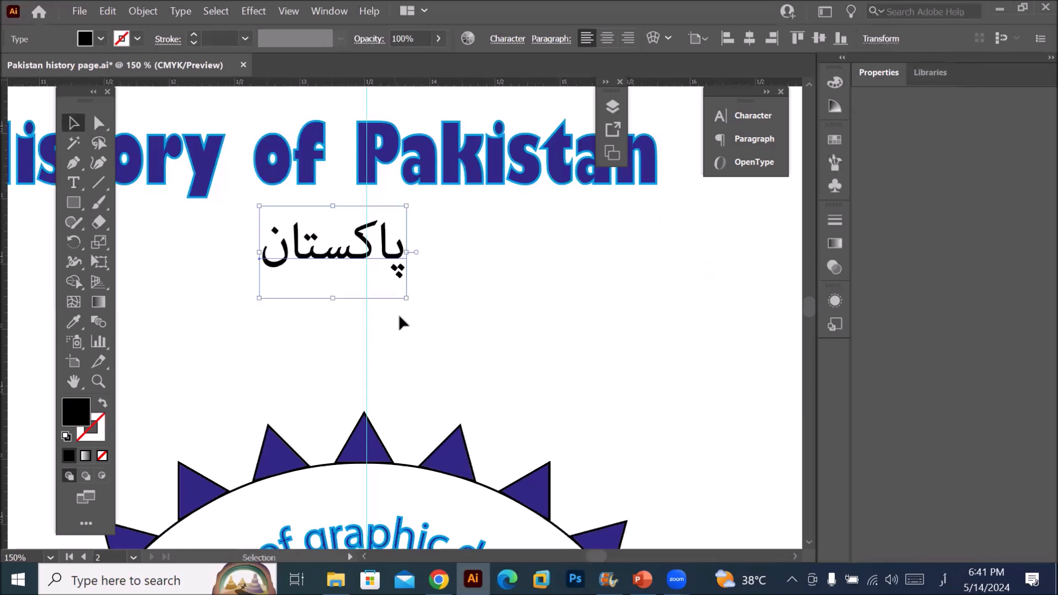
scroll(347, 508, "down", 3)
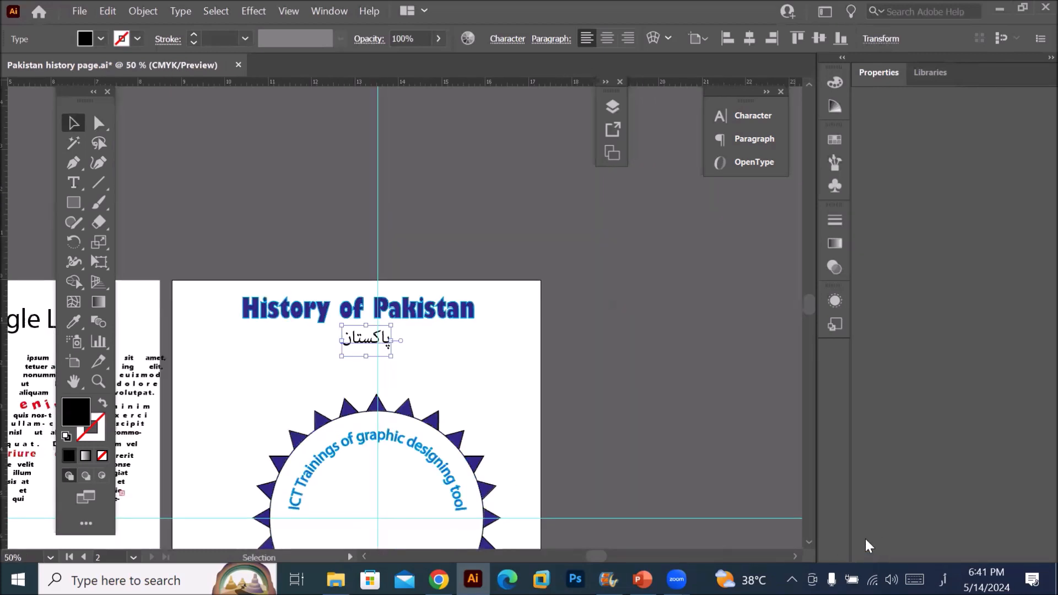
left_click(812, 542)
left_click_drag(813, 544, 814, 544)
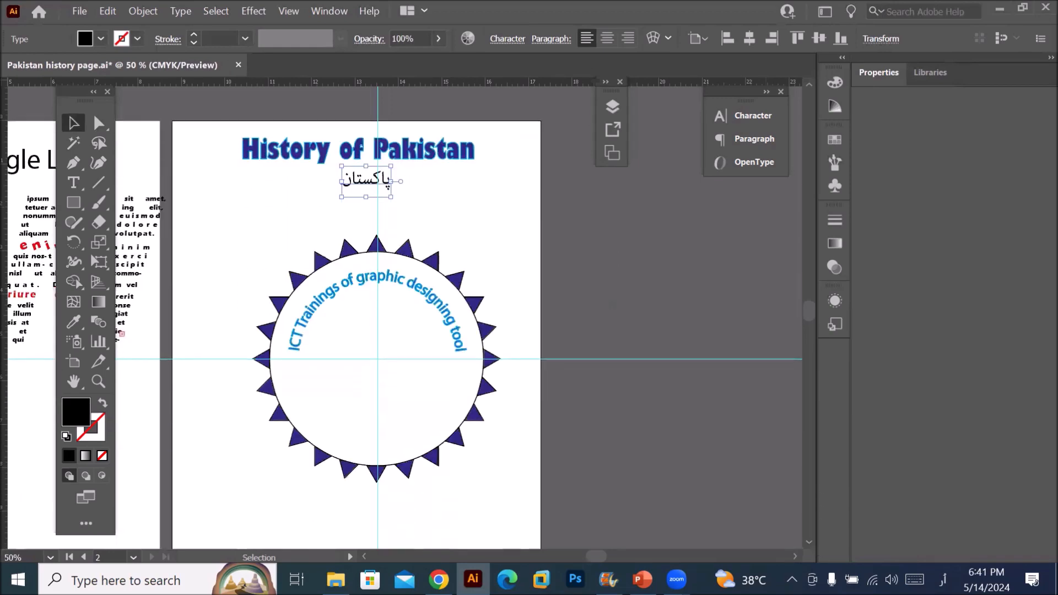
- Switch to Chrome, close the Post Attendee Zoom page, and open a new tab ready for a Google search
left_click(439, 580)
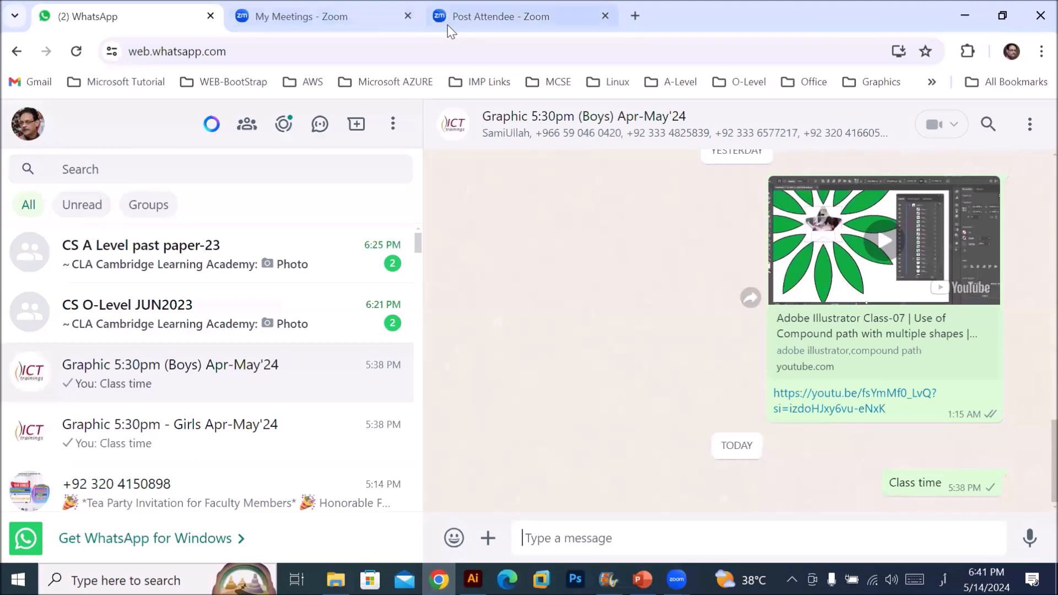
left_click(488, 15)
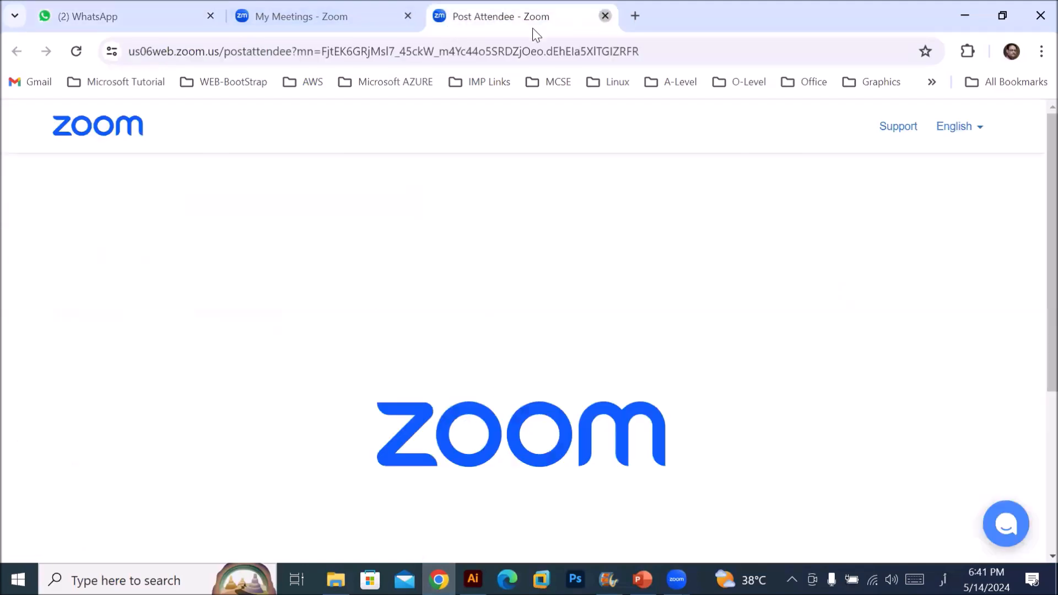
left_click(605, 16)
left_click(437, 16)
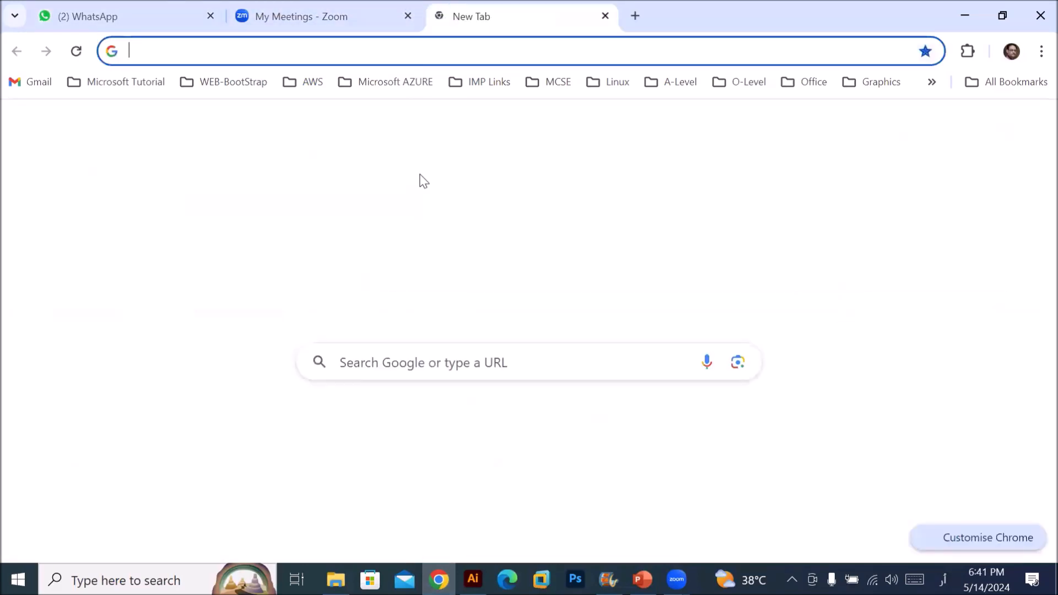
left_click(438, 372)
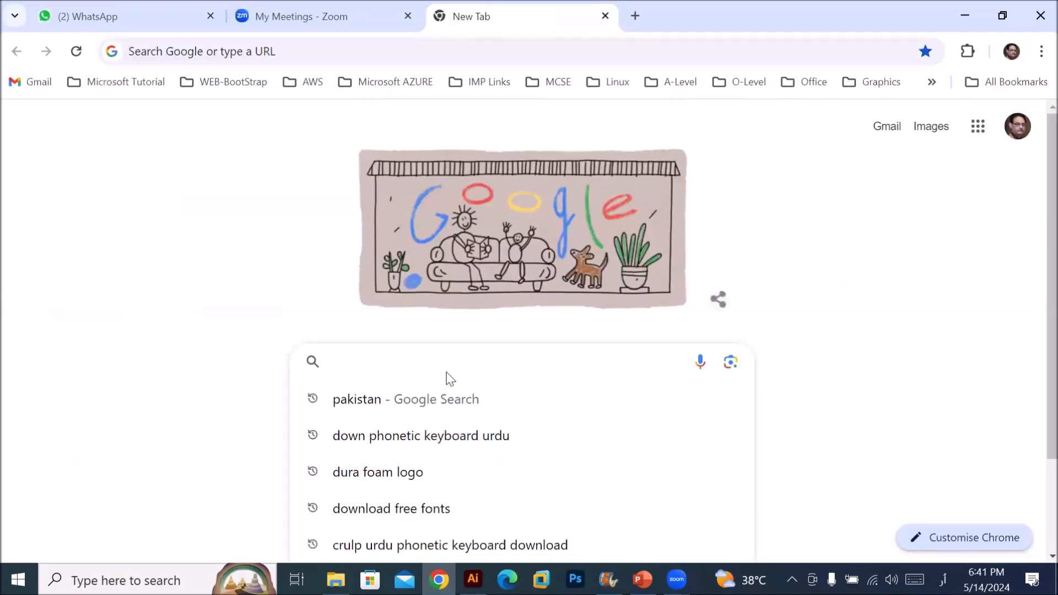
type("ےد")
key("BackSpace")
key("BackSpace")
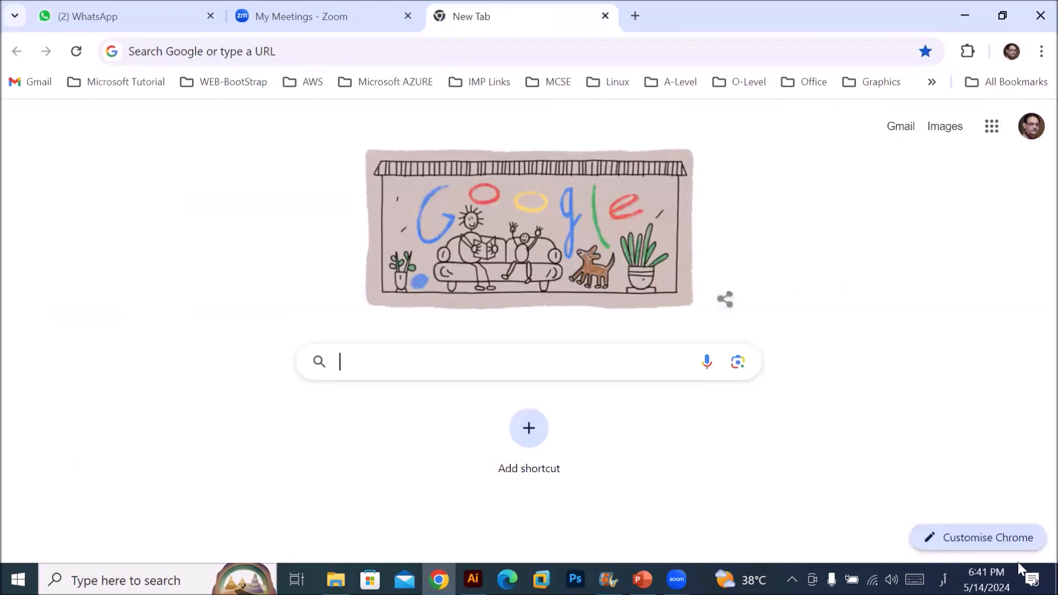
- Set the input language to English (United States) and search Google for "crulp urdu phonetic keyboard download"
left_click(943, 579)
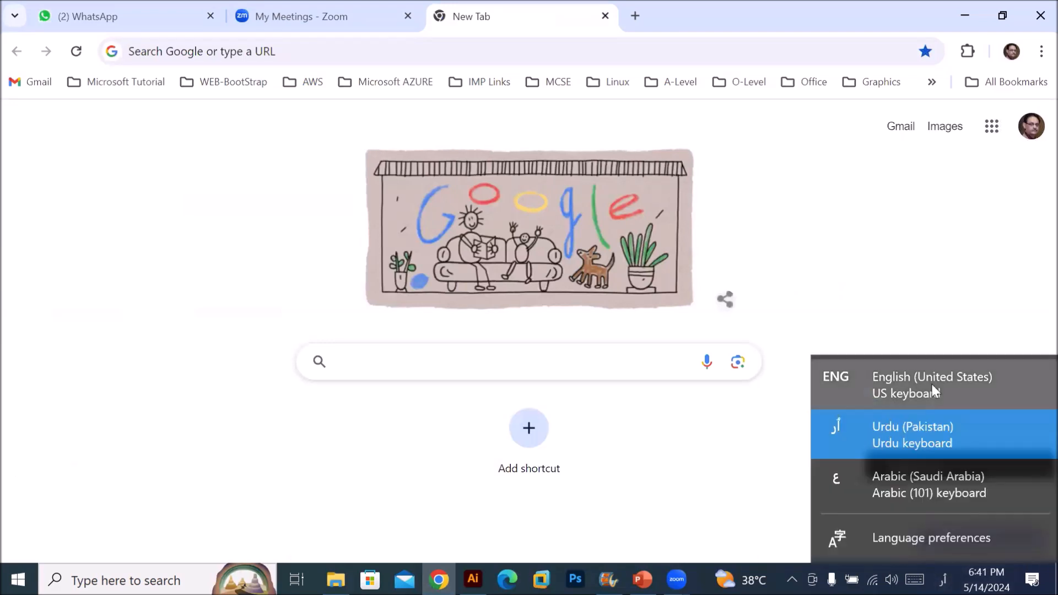
left_click(933, 388)
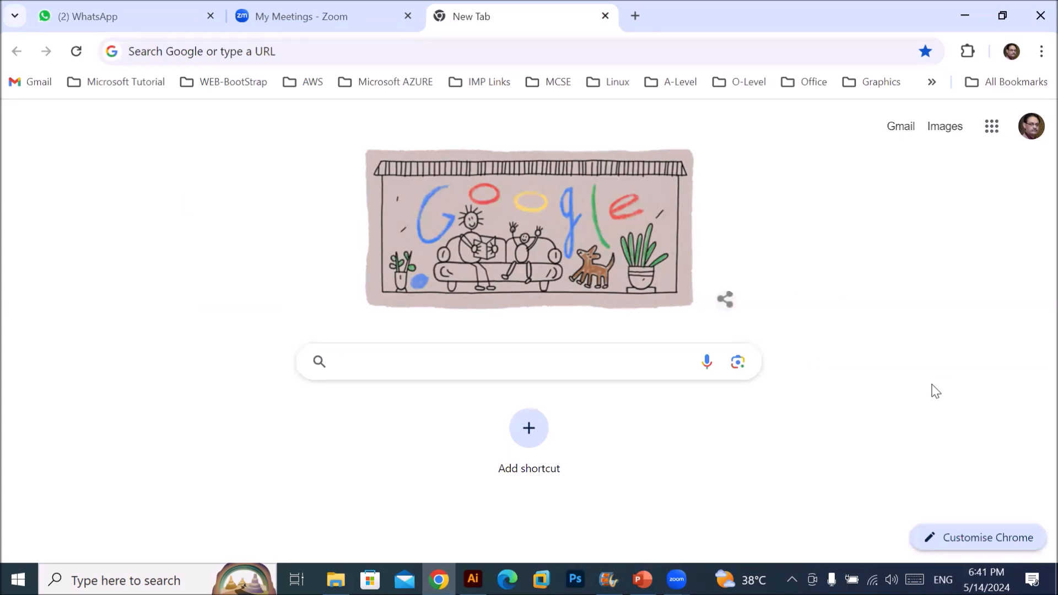
type("cr")
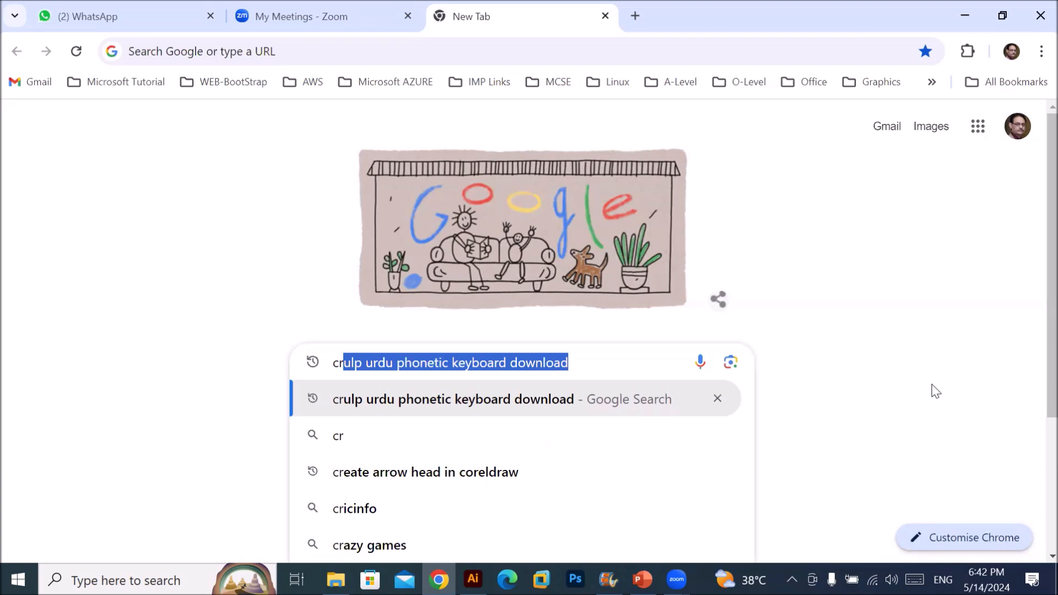
key("Return")
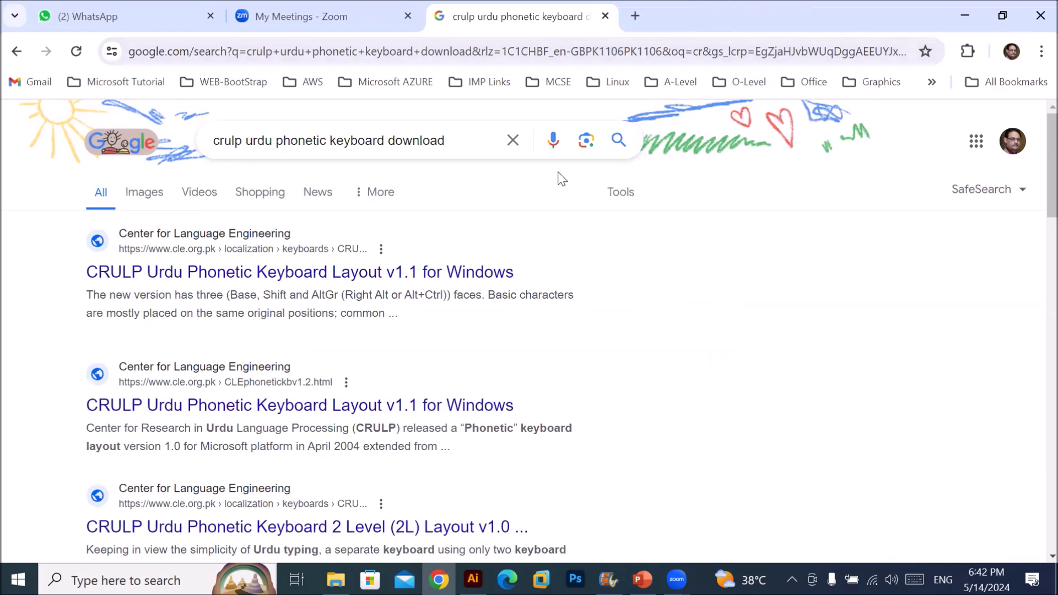
- Look through the search results and open "CRULP Urdu Phonetic 2L 1.1 Download (Free)" from Informer Technologies
scroll(496, 107, "down", 6)
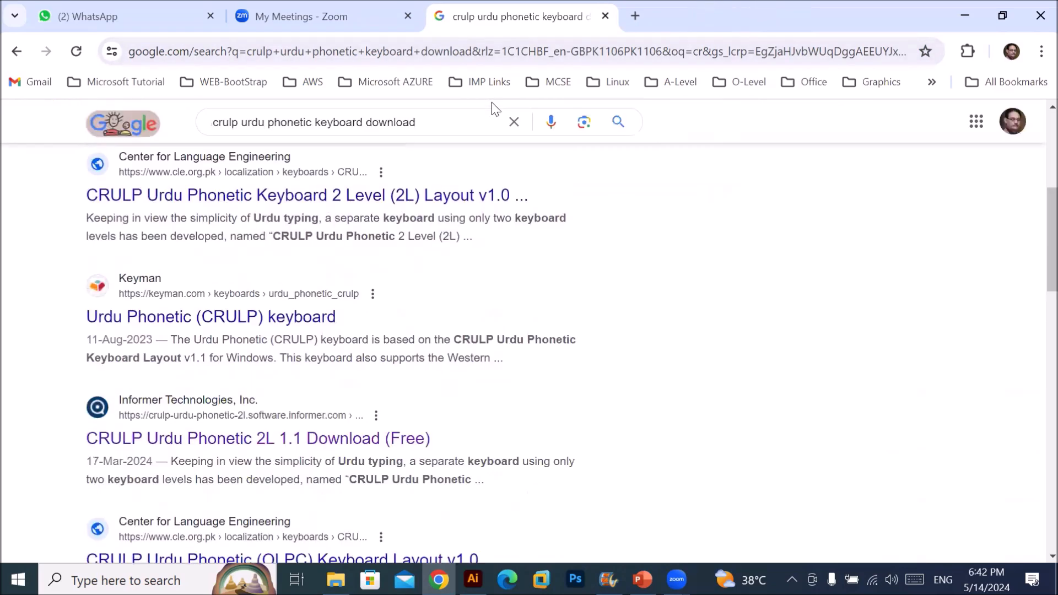
scroll(491, 102, "down", 4)
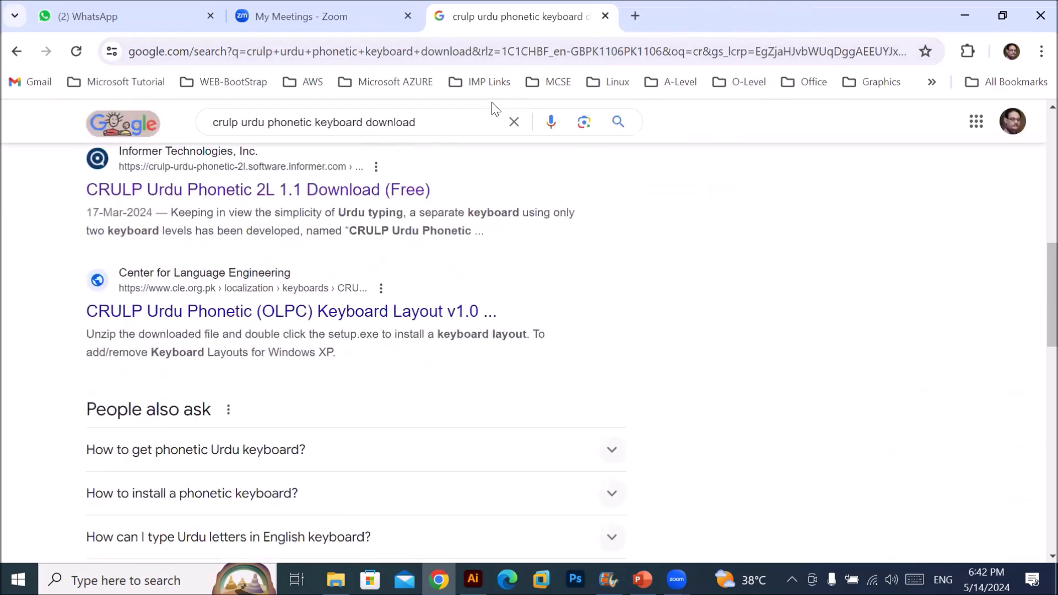
scroll(492, 101, "down", 8)
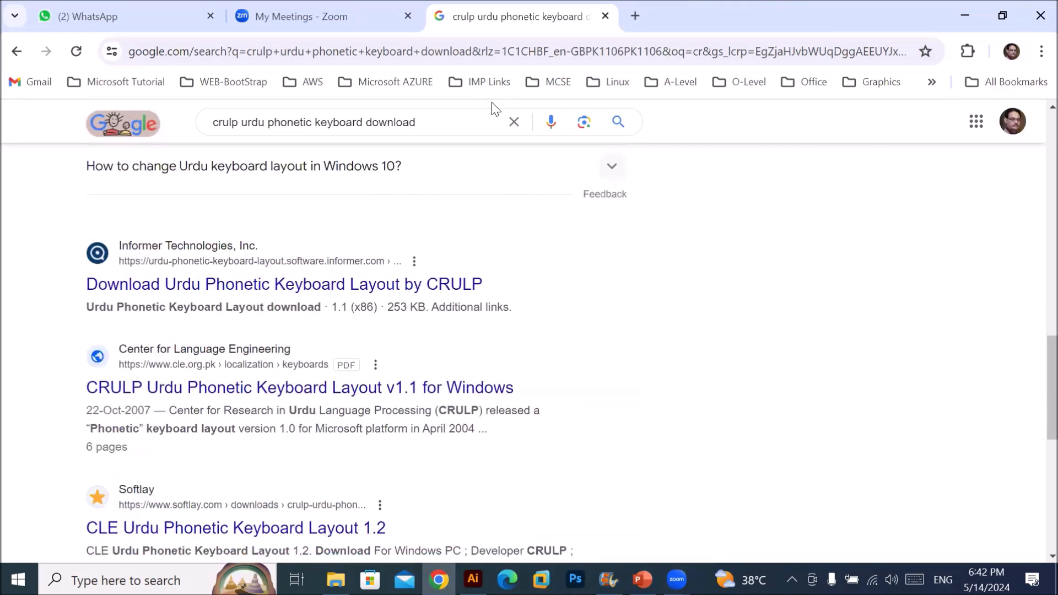
scroll(491, 102, "down", 5)
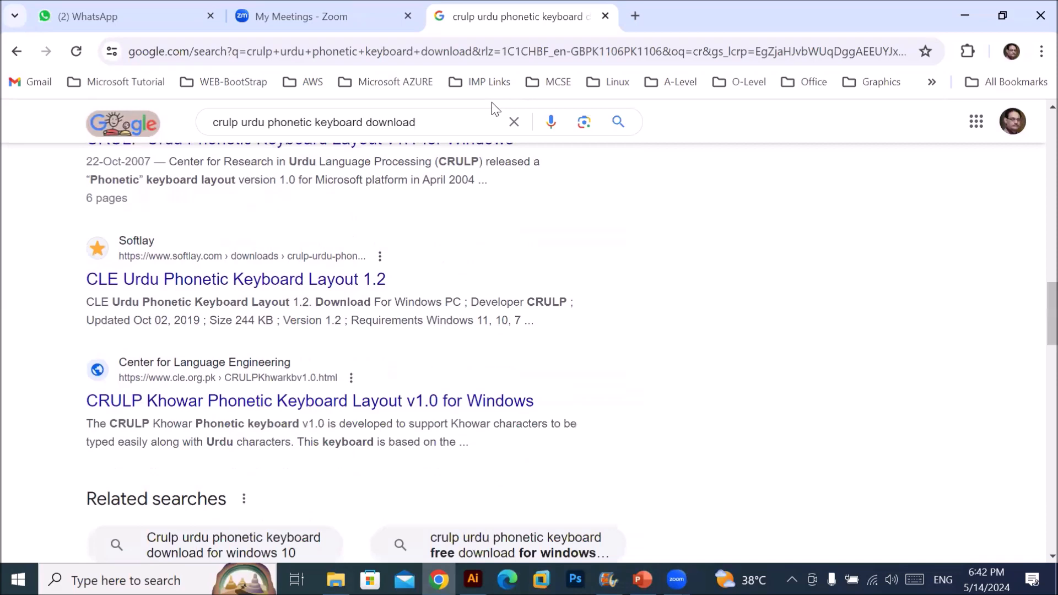
scroll(562, 385, "up", 8)
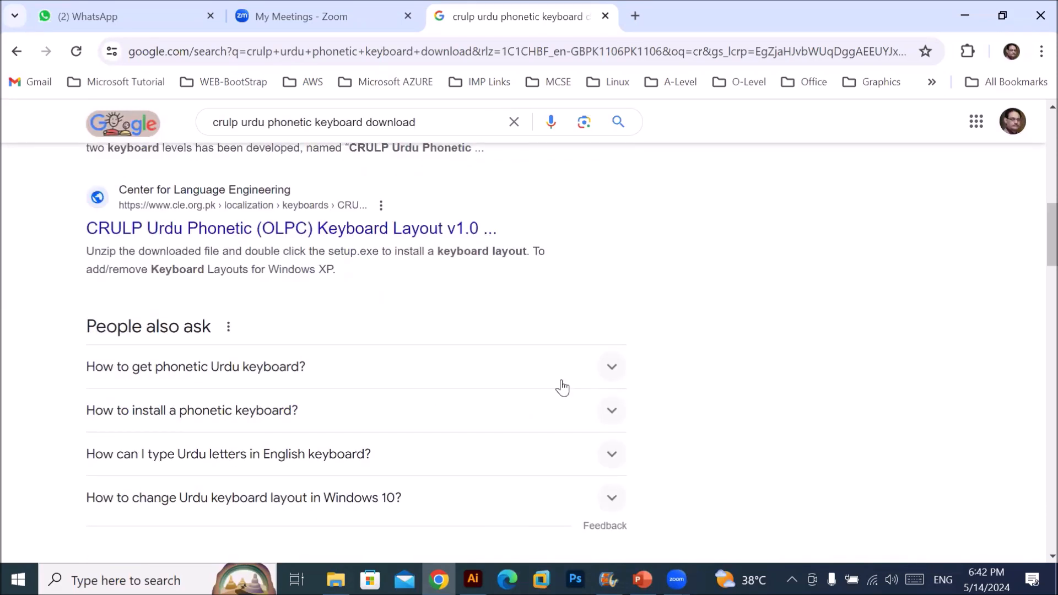
scroll(567, 249, "up", 3)
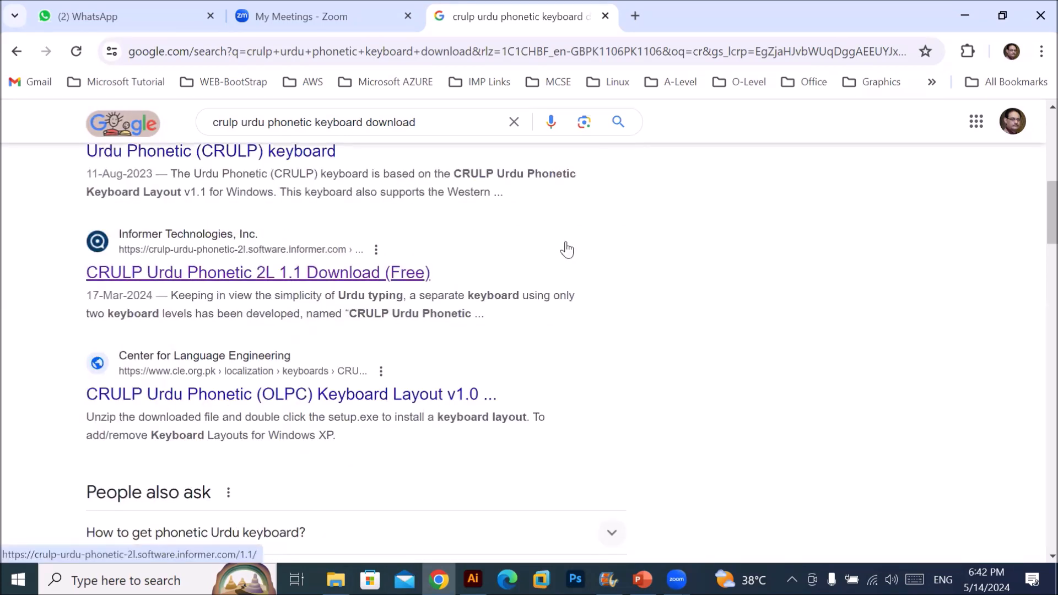
left_click(261, 277)
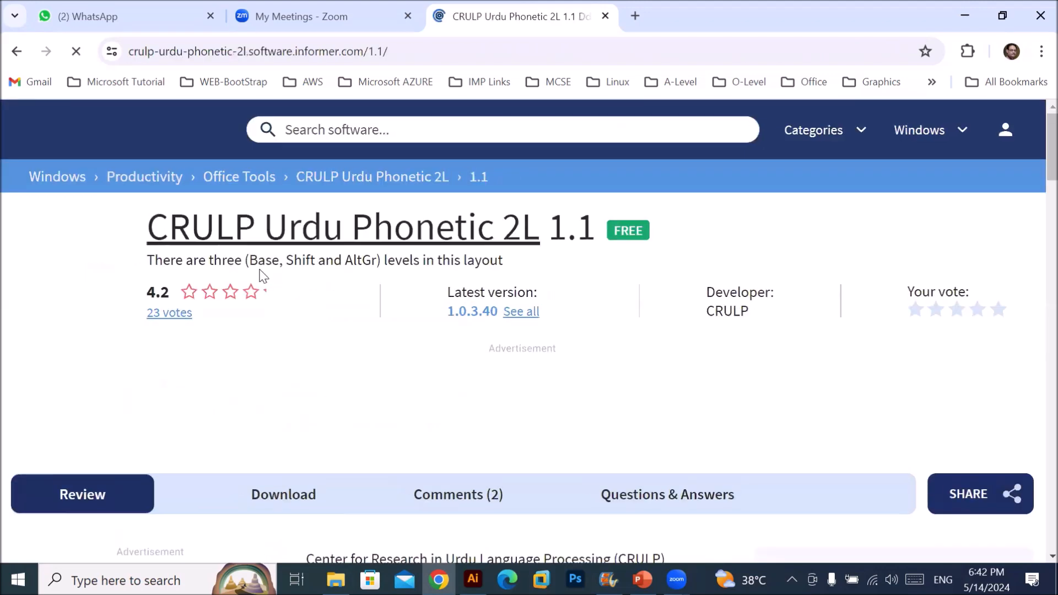
- Copy the web address of the CRULP Urdu Phonetic 2L 1.1 page and switch to WhatsApp
left_click(259, 44)
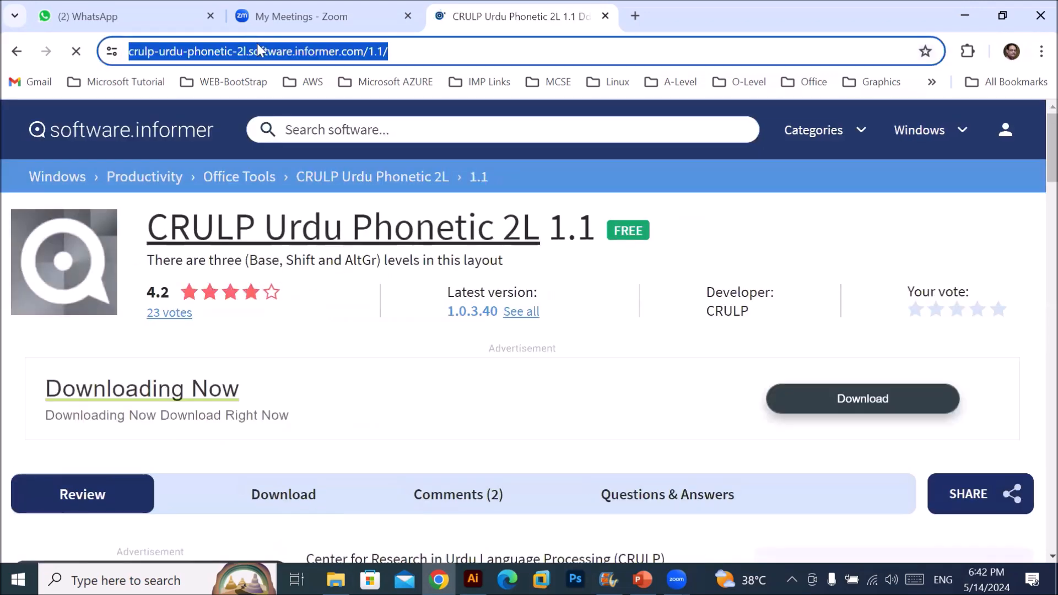
right_click(256, 44)
left_click(337, 198)
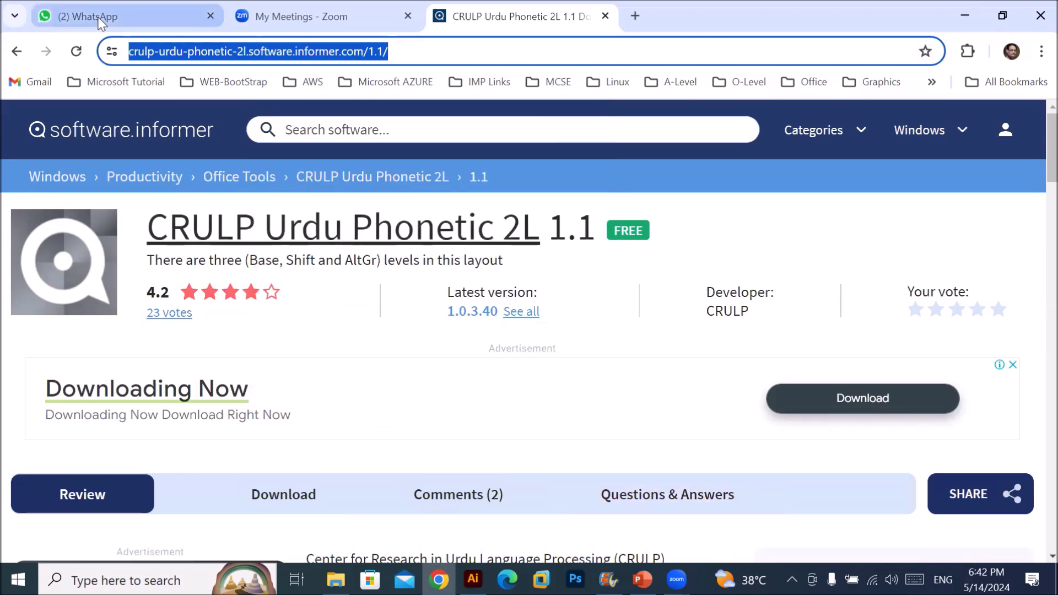
left_click(132, 17)
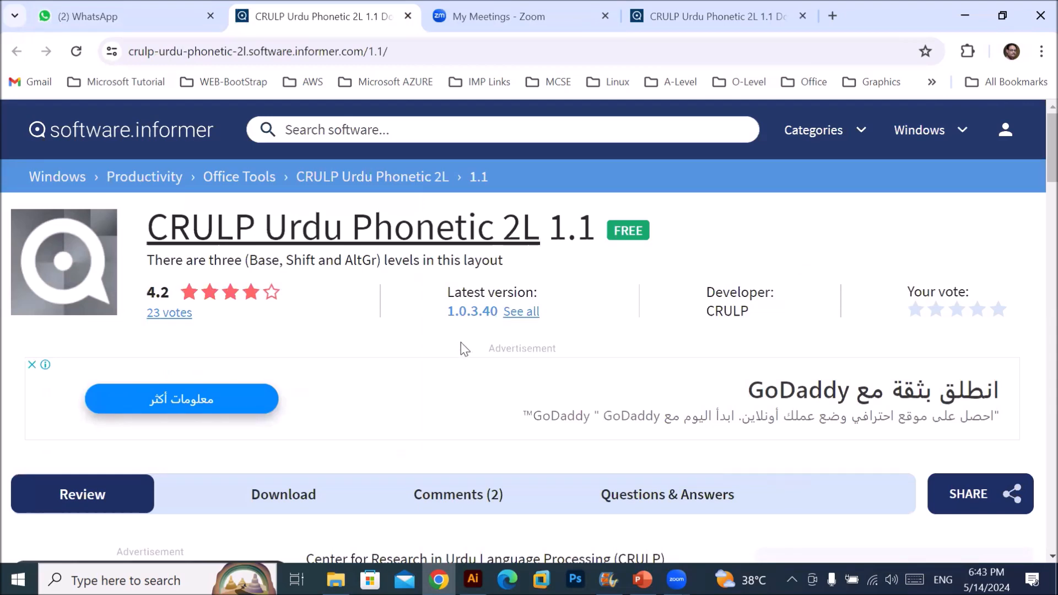
- Open the main CRULP Urdu Phonetic 2L product page on Software Informer and dismiss the advertisement
scroll(461, 342, "down", 4)
scroll(461, 343, "up", 4)
left_click(372, 229)
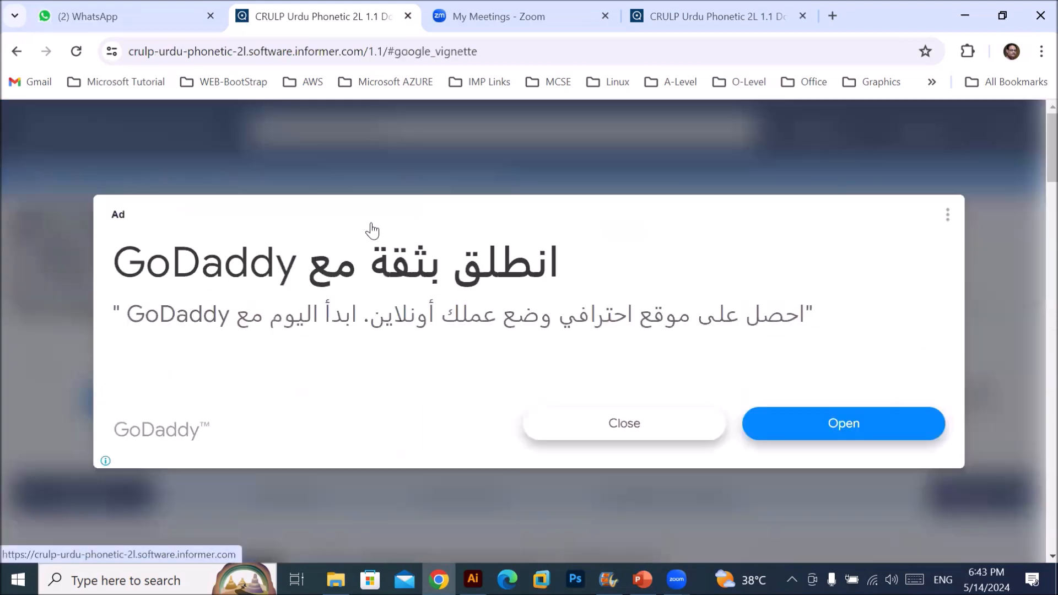
left_click(634, 438)
scroll(541, 421, "down", 3)
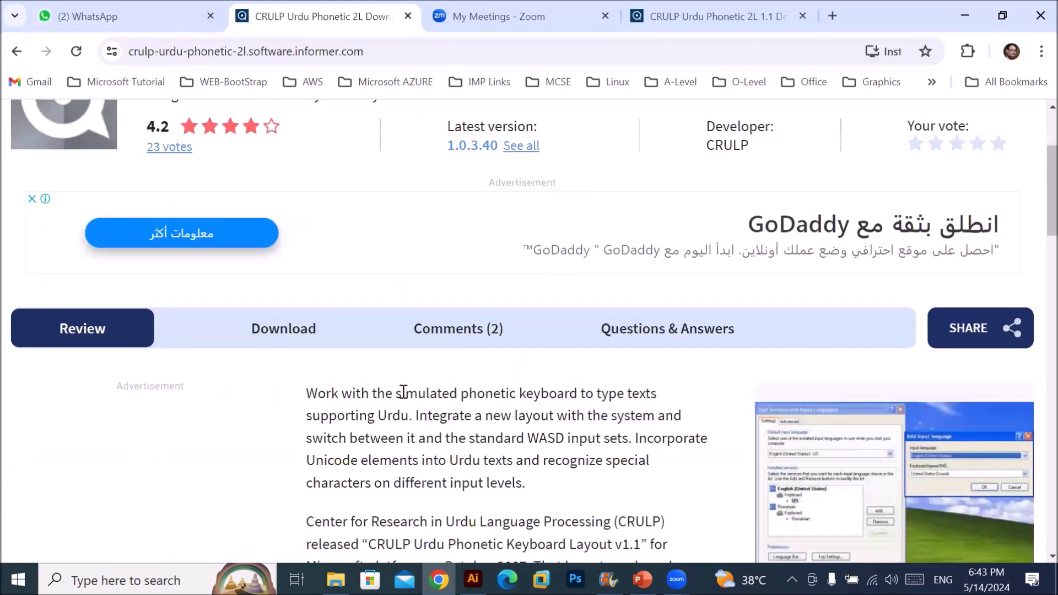
scroll(293, 333, "up", 1)
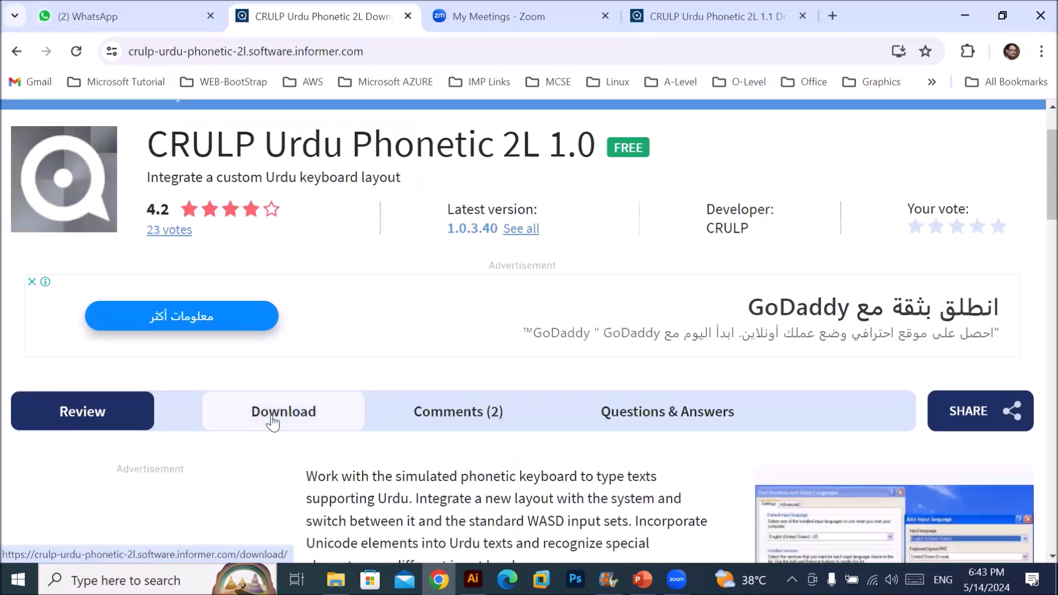
- Download version 1.1 of CRULP Urdu Phonetic 2L from Software Informer
left_click(274, 424)
scroll(410, 419, "down", 5)
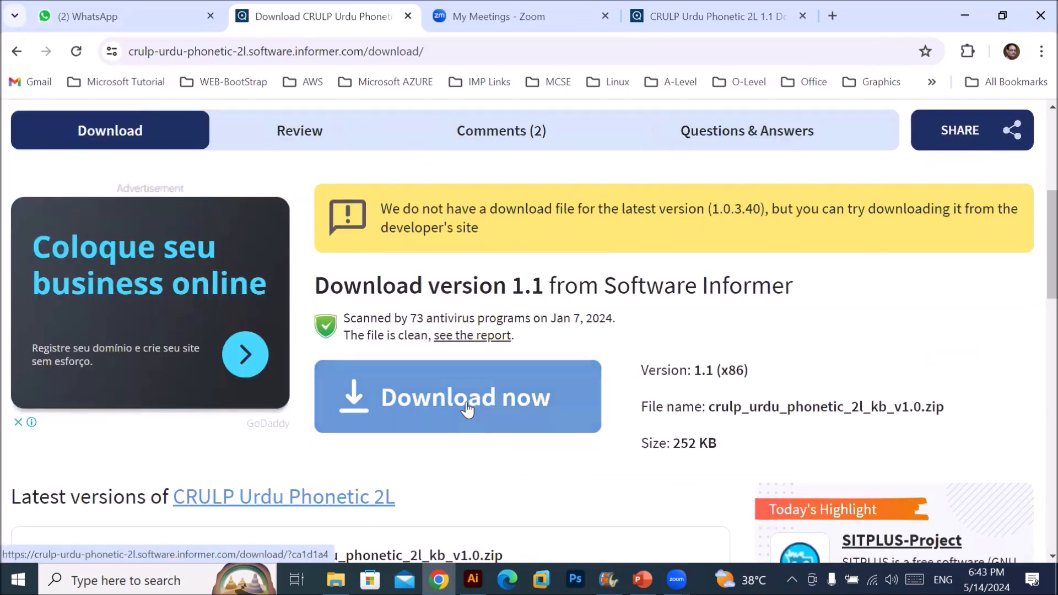
left_click(467, 405)
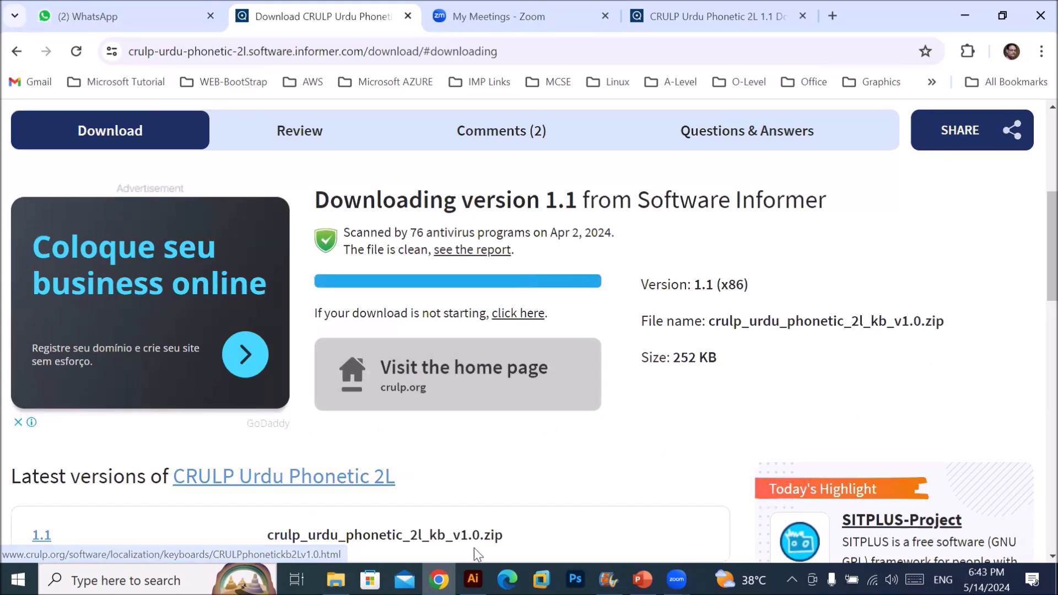
- Switch to File Explorer and extract crulp_urdu_phonetic_2l_kb_v1.0 in Downloads to a folder of the same name, replacing all existing files
mouse_move(335, 580)
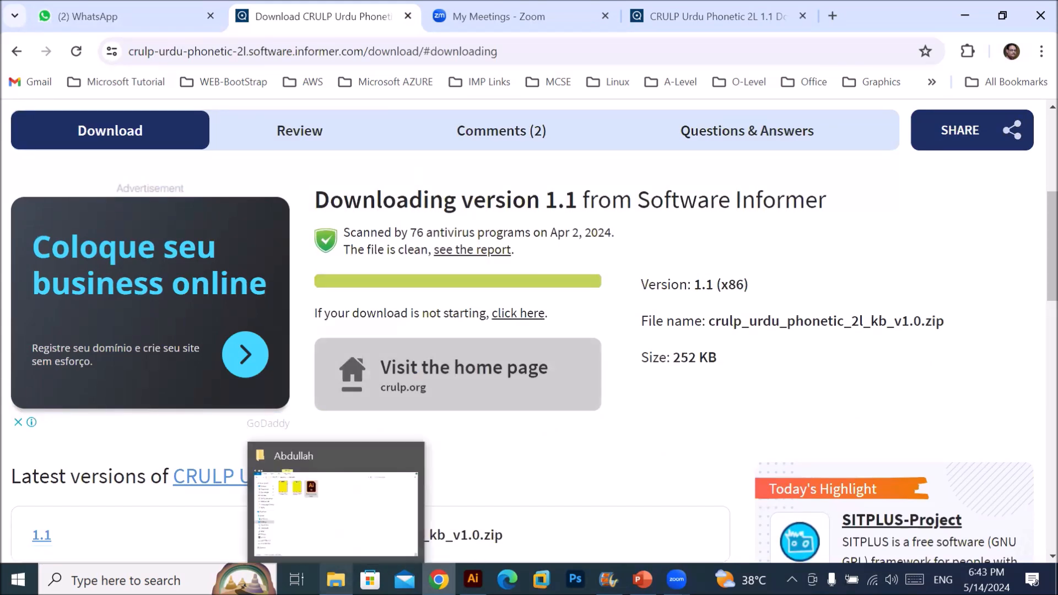
left_click(335, 513)
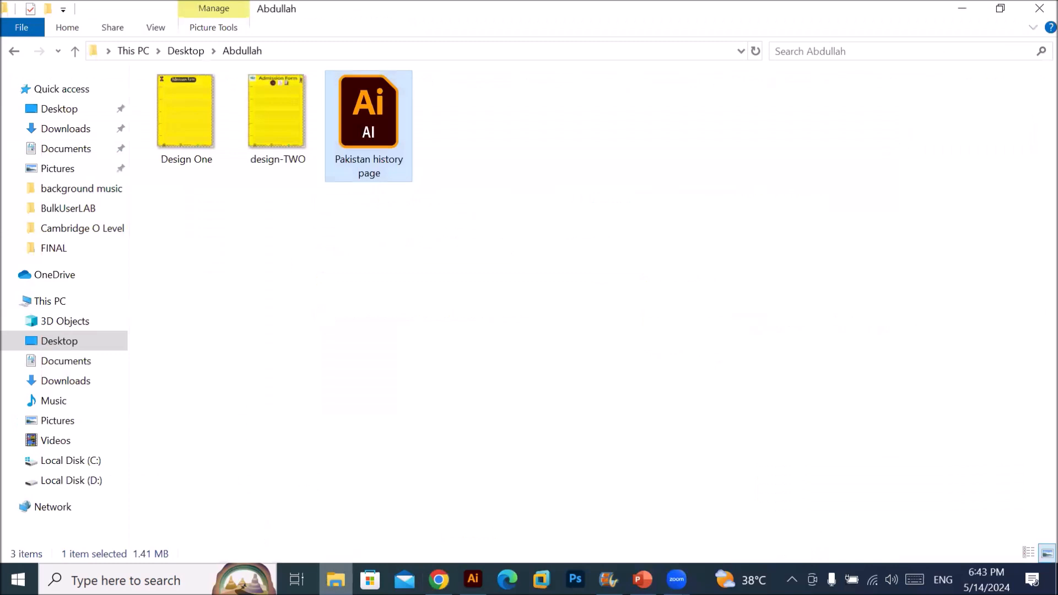
left_click(65, 128)
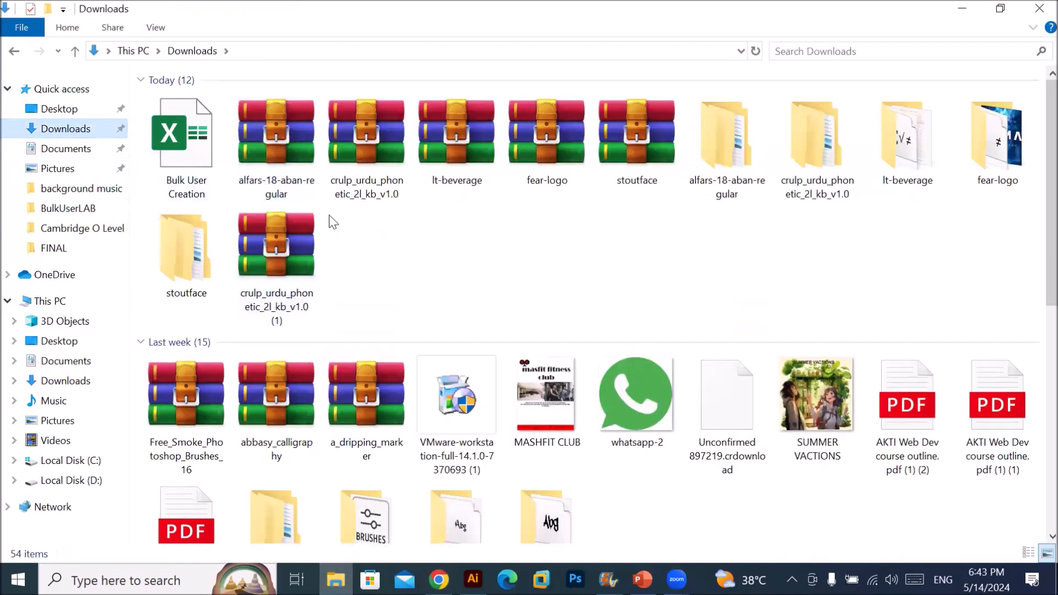
left_click(346, 144)
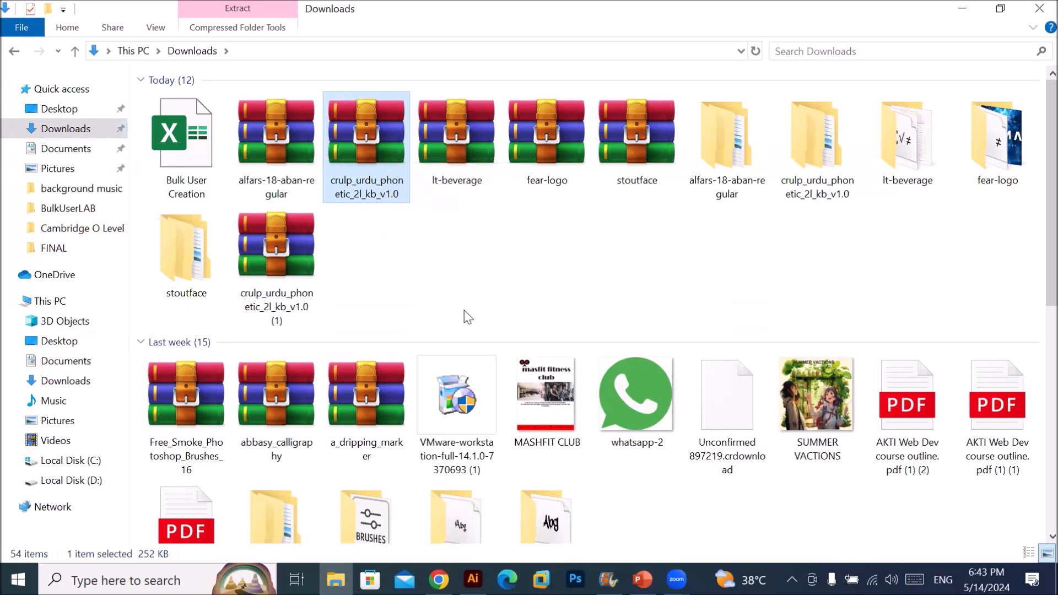
right_click(362, 130)
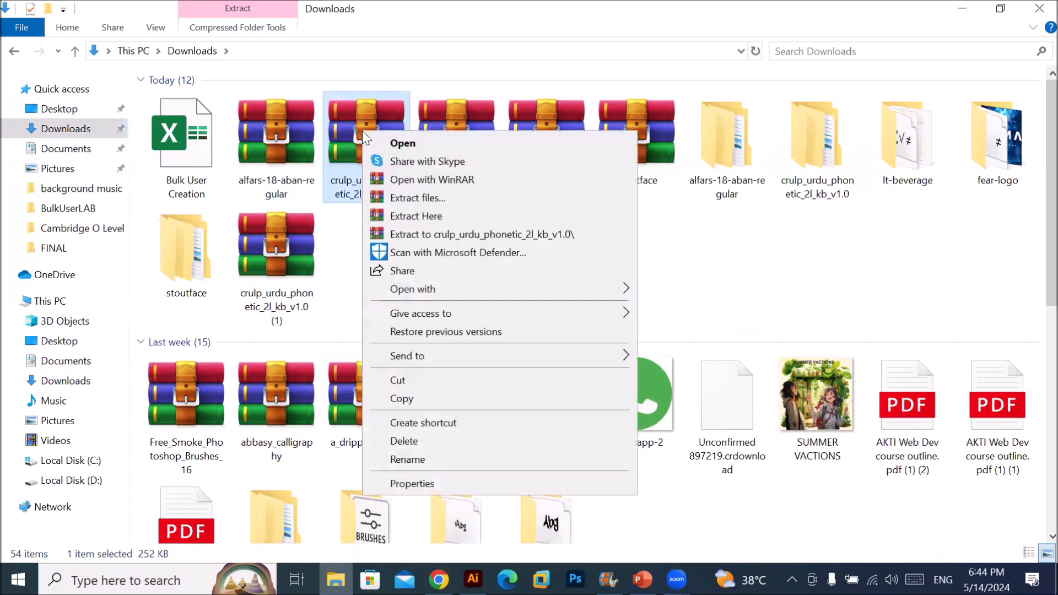
left_click(408, 235)
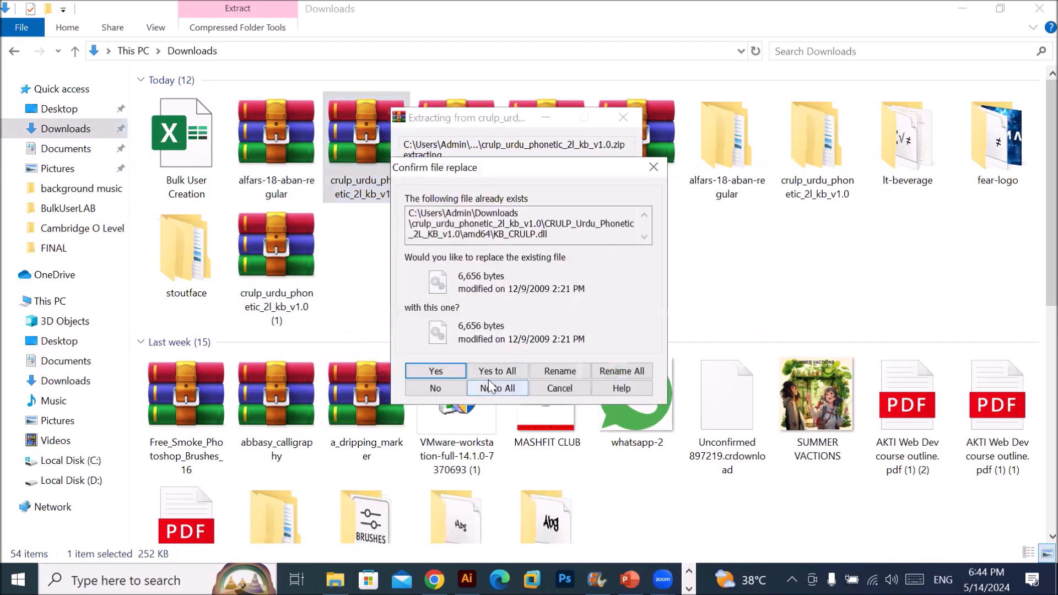
left_click(493, 373)
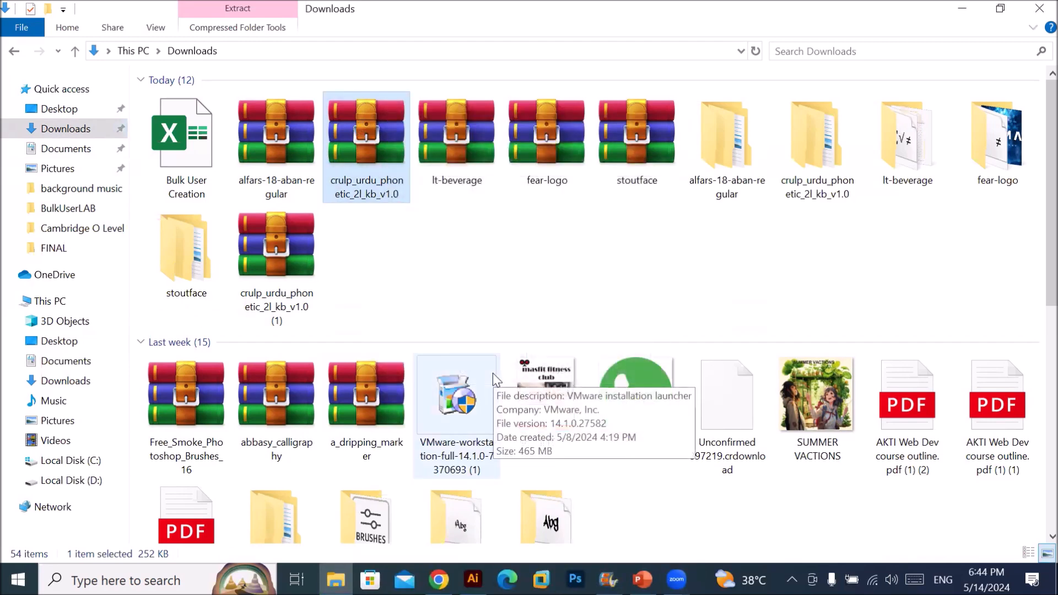
- Open the extracted CRULP_Urdu_Phonetic_2L_KB_v1.0 folder and run its setup application as administrator
double_click(800, 164)
left_click(178, 104)
double_click(177, 104)
left_click(180, 227)
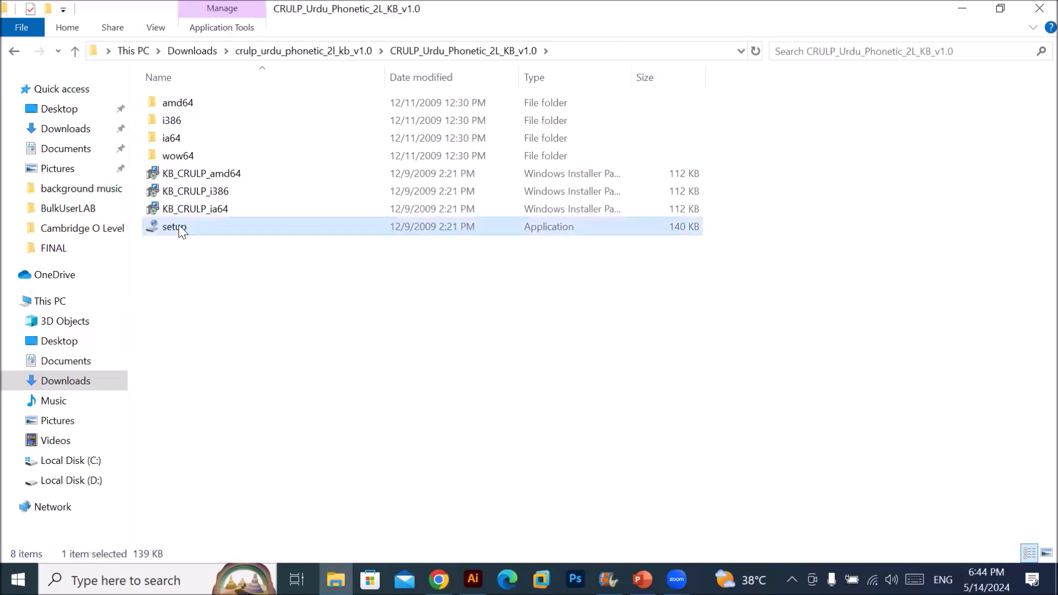
right_click(179, 226)
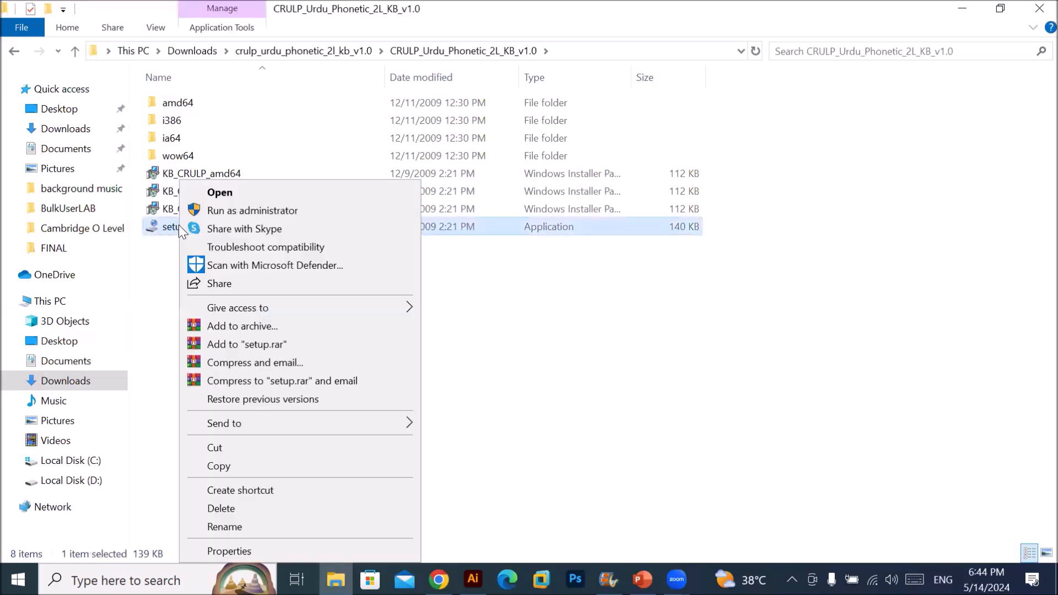
left_click(274, 211)
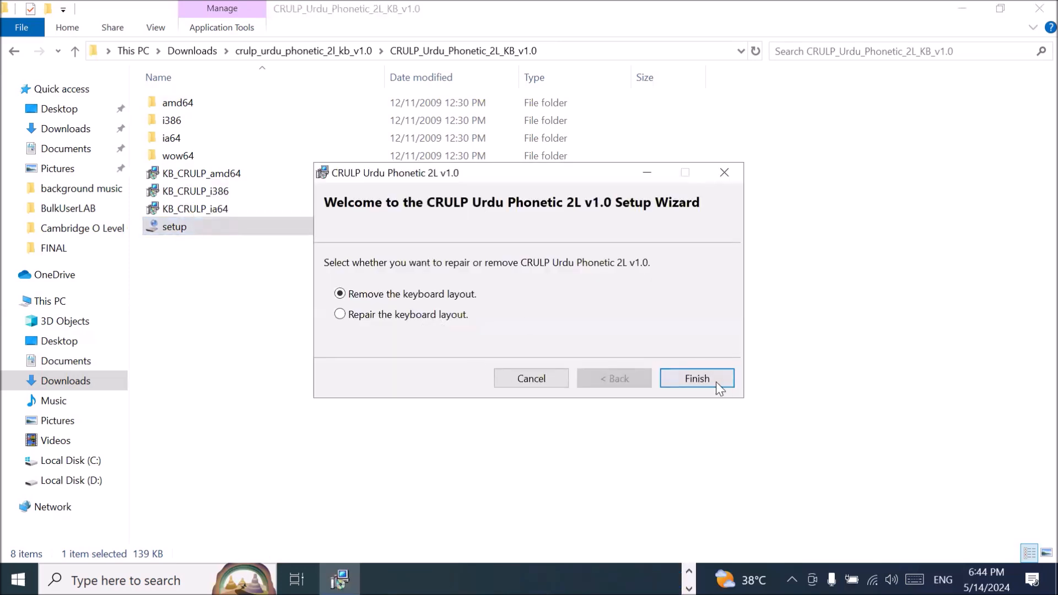
- Repair the CRULP Urdu Phonetic 2L v1.0 keyboard layout with the setup wizard and check the list of installed input languages
left_click(523, 375)
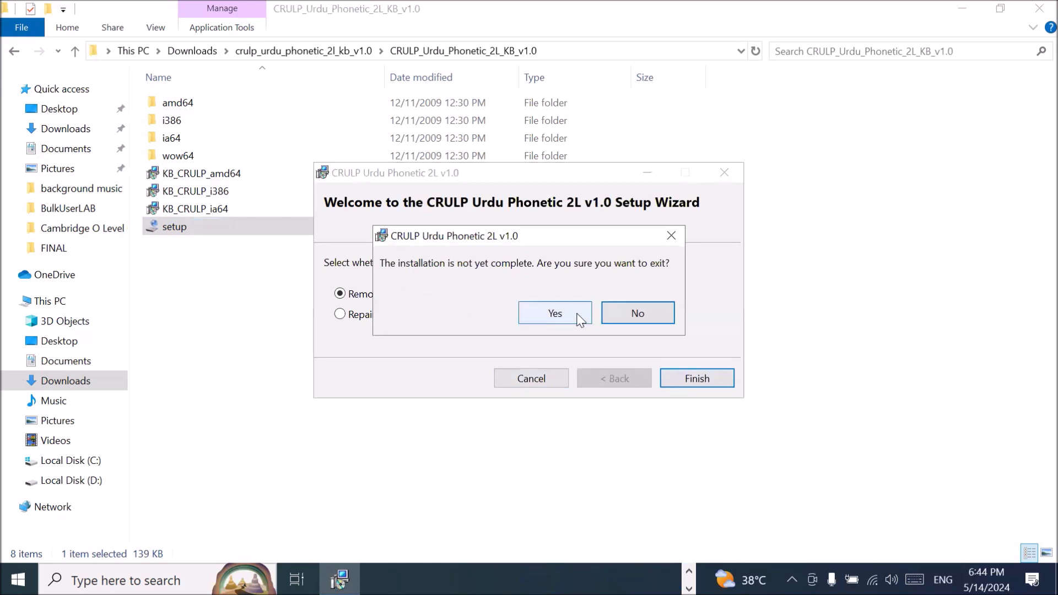
left_click(621, 320)
left_click(396, 316)
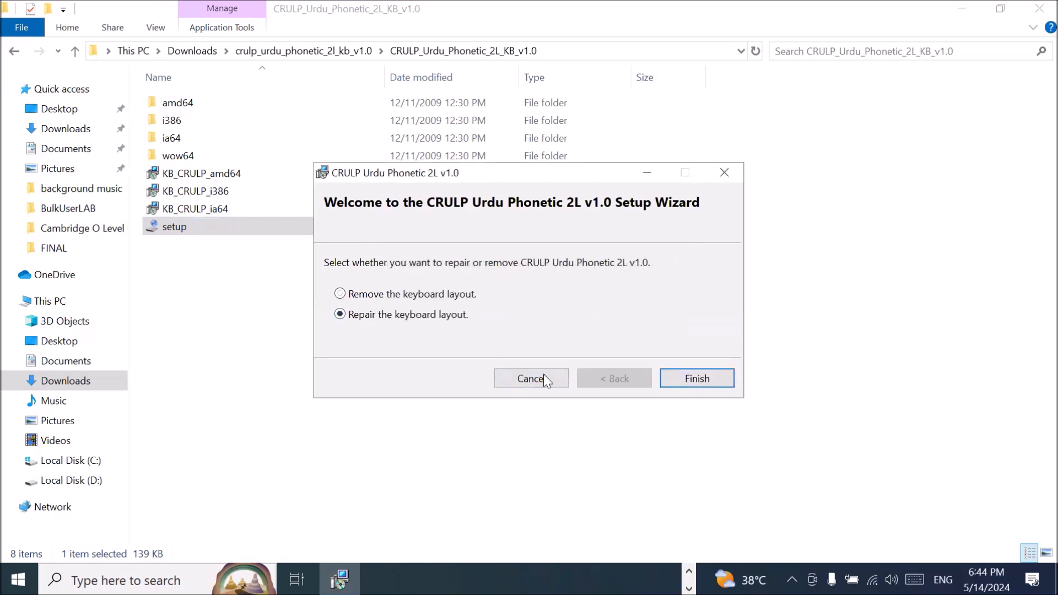
left_click(693, 379)
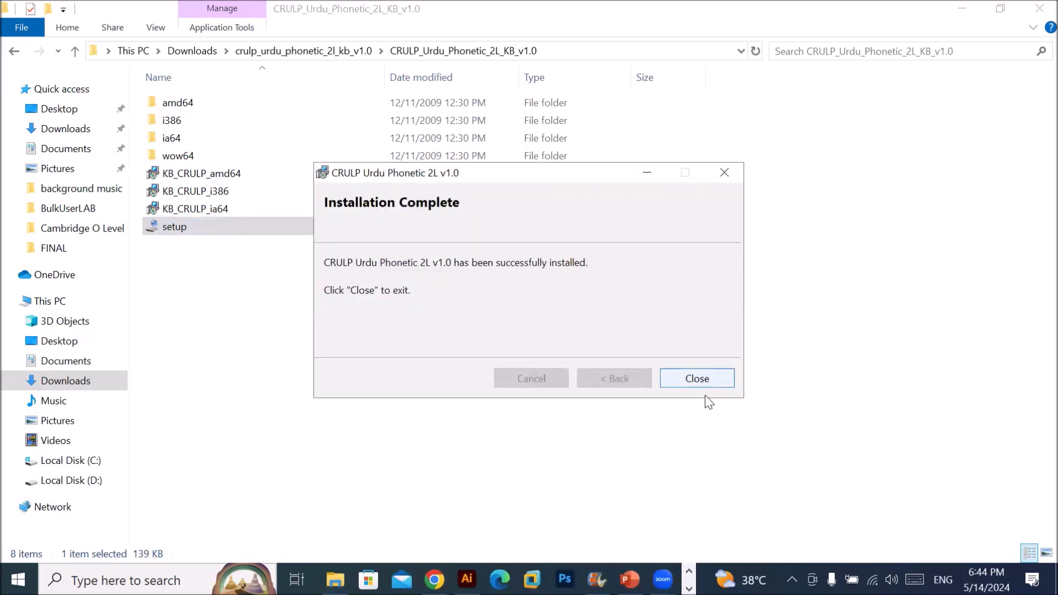
left_click(702, 377)
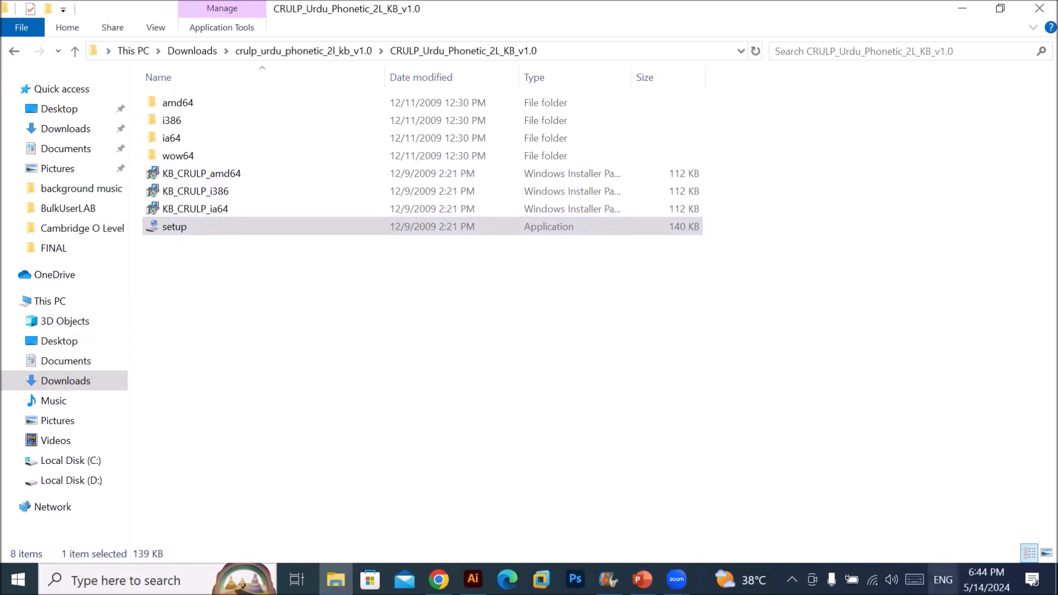
left_click(943, 580)
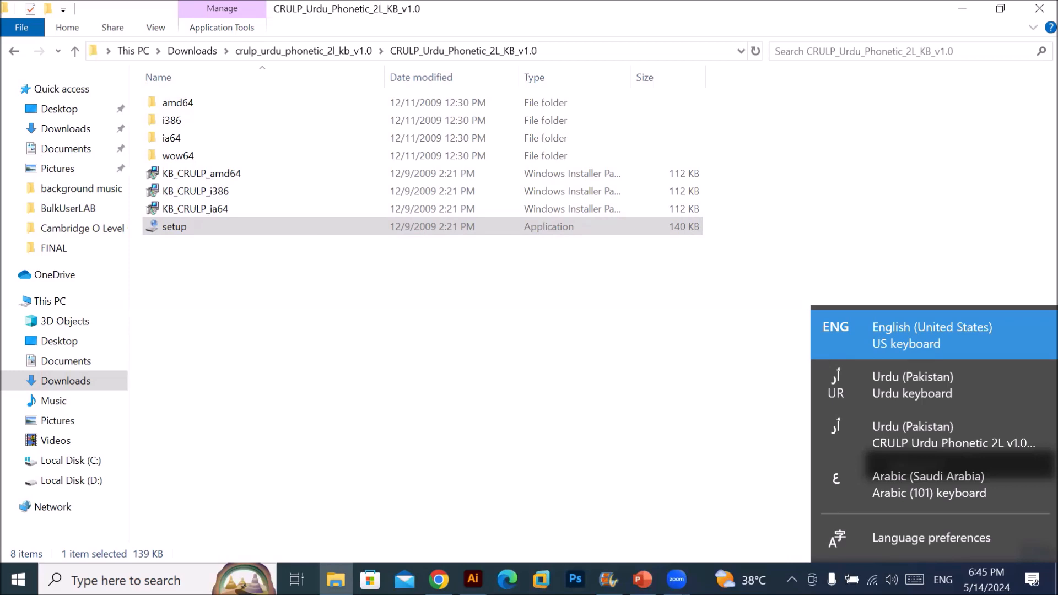
left_click(943, 580)
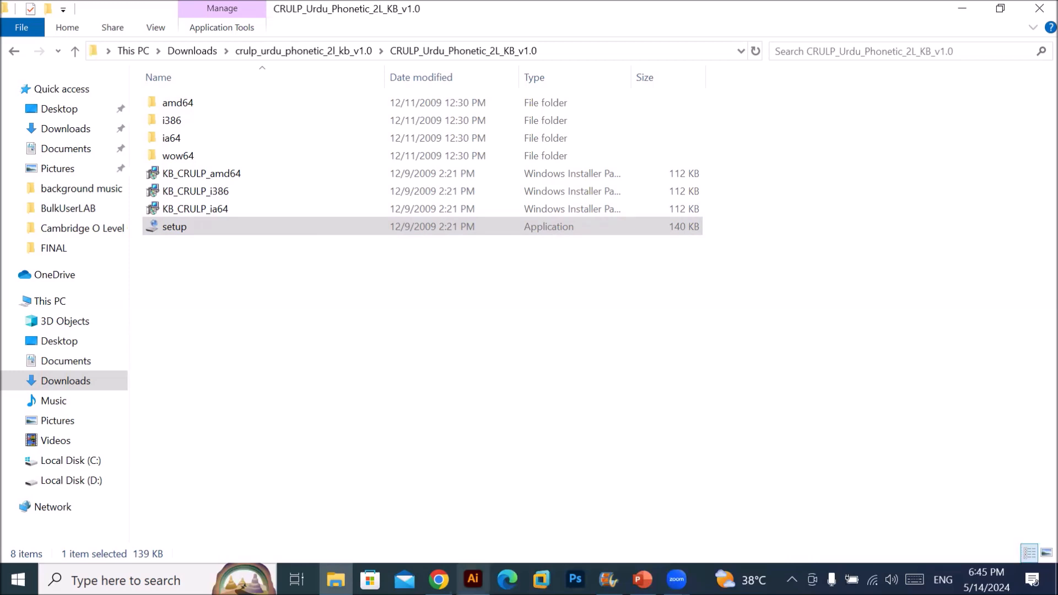
- Switch to Illustrator and draw a wide ellipse with default fill and stroke below the letter-shaped text on the first artboard
left_click(473, 579)
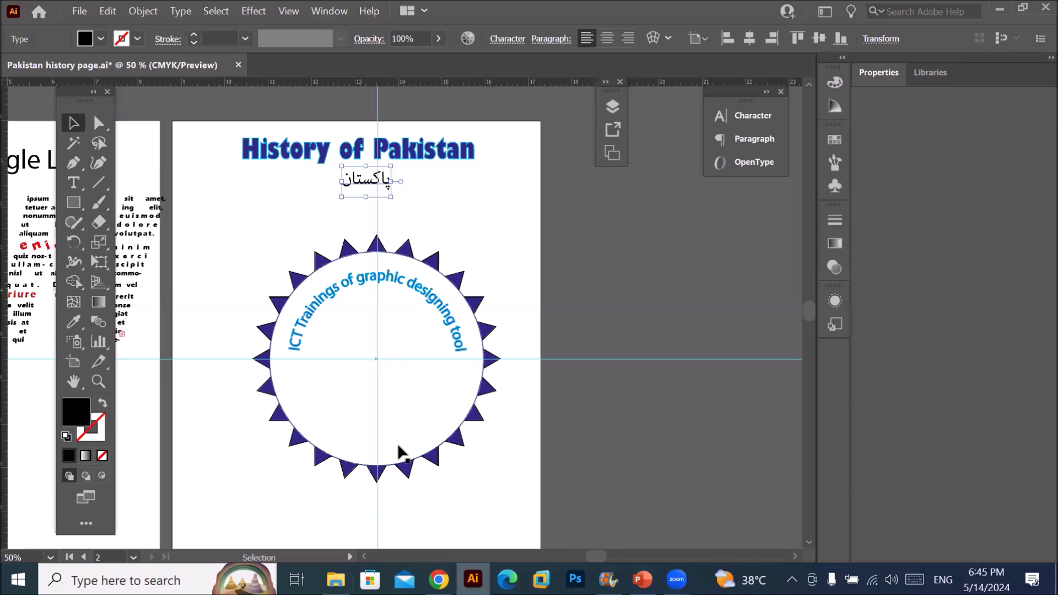
scroll(402, 452, "down", 3)
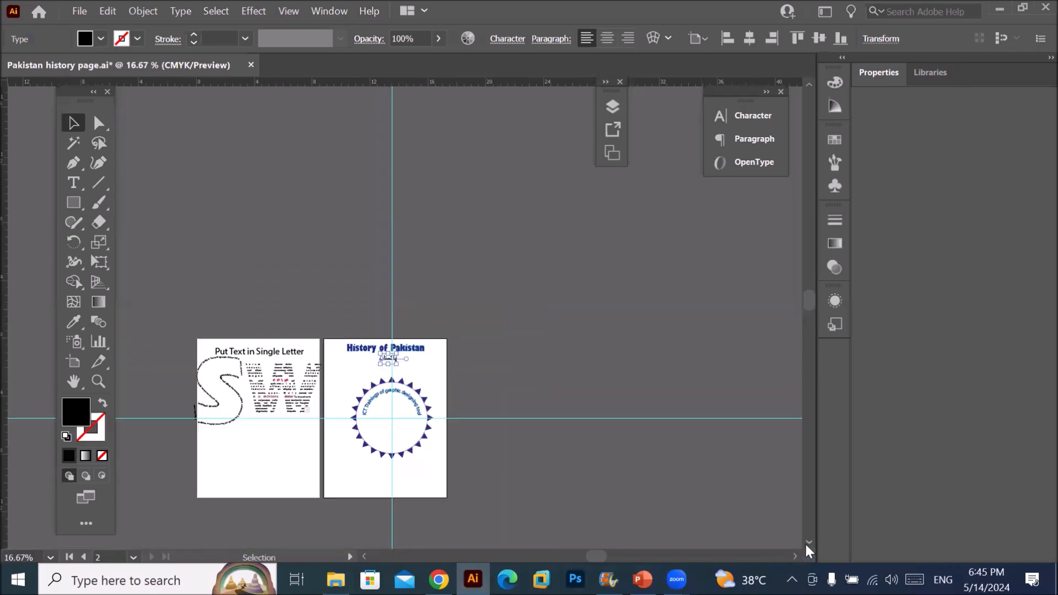
scroll(803, 556, "down", 2)
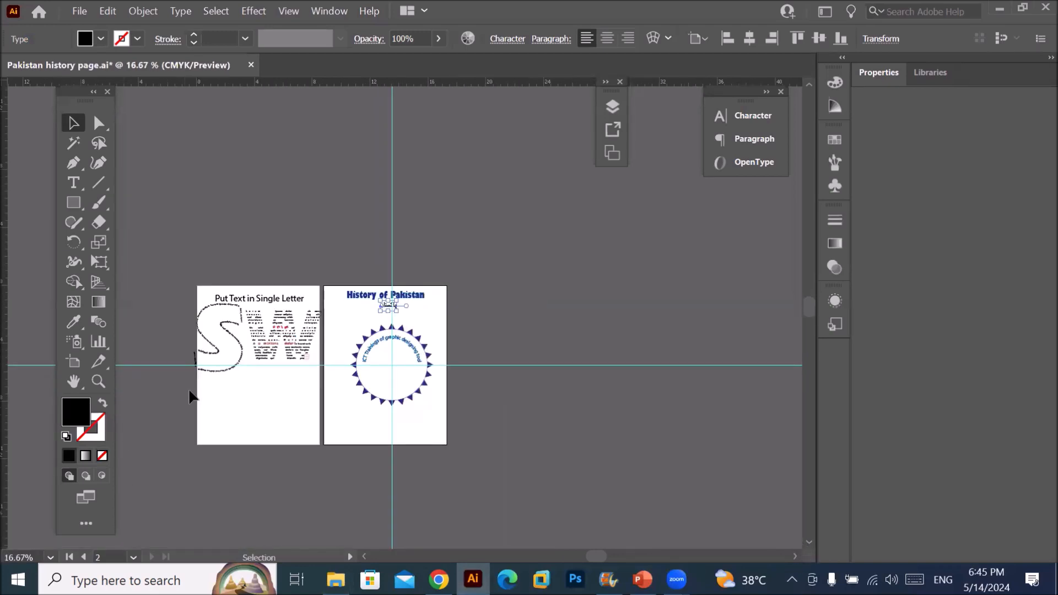
scroll(192, 394, "up", 3)
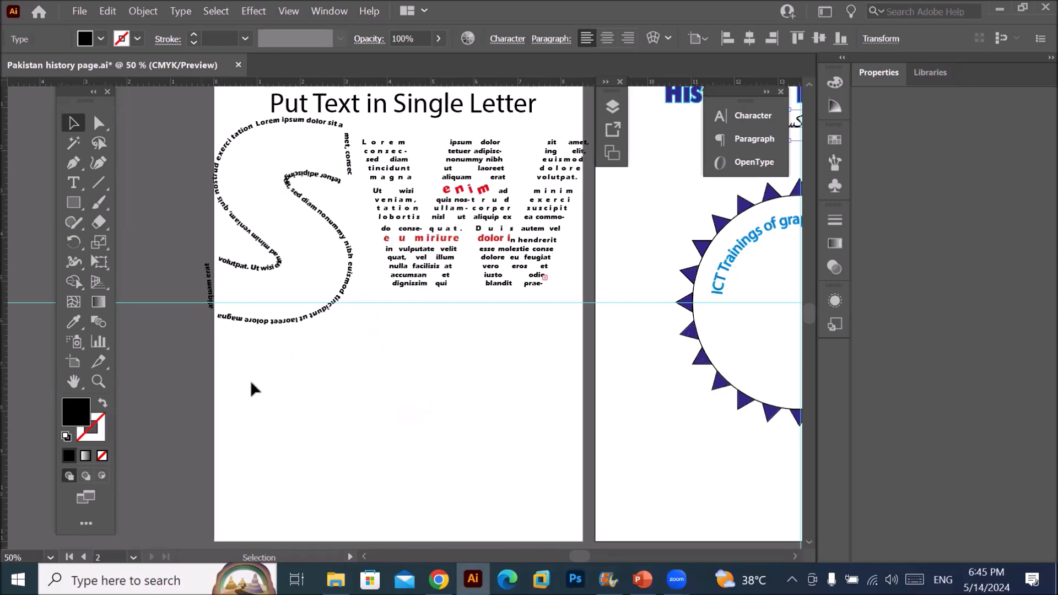
left_click(77, 208)
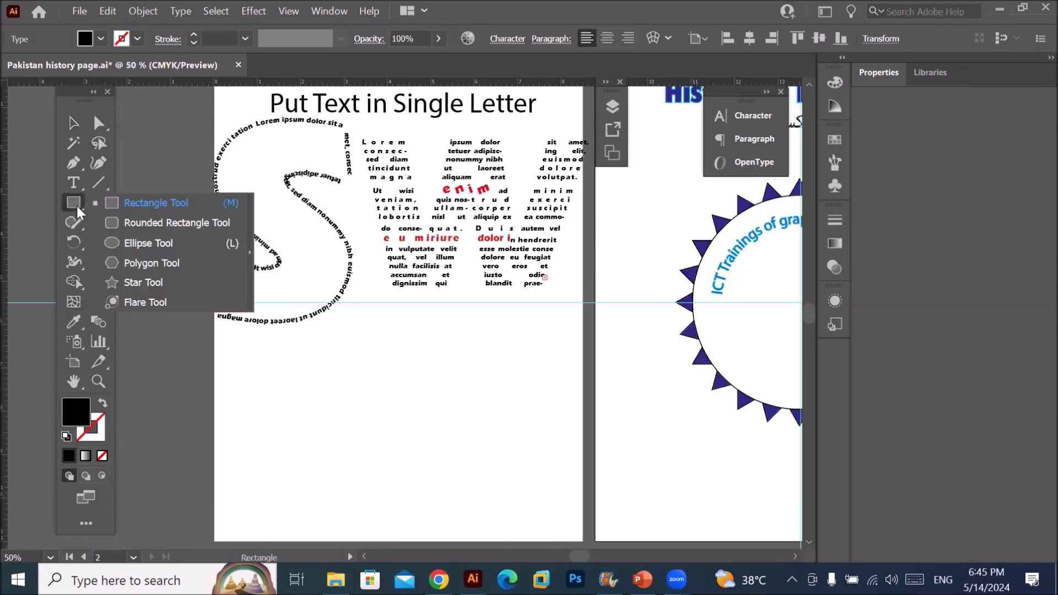
left_click(122, 243)
left_click_drag(287, 375, 499, 470)
left_click(66, 437)
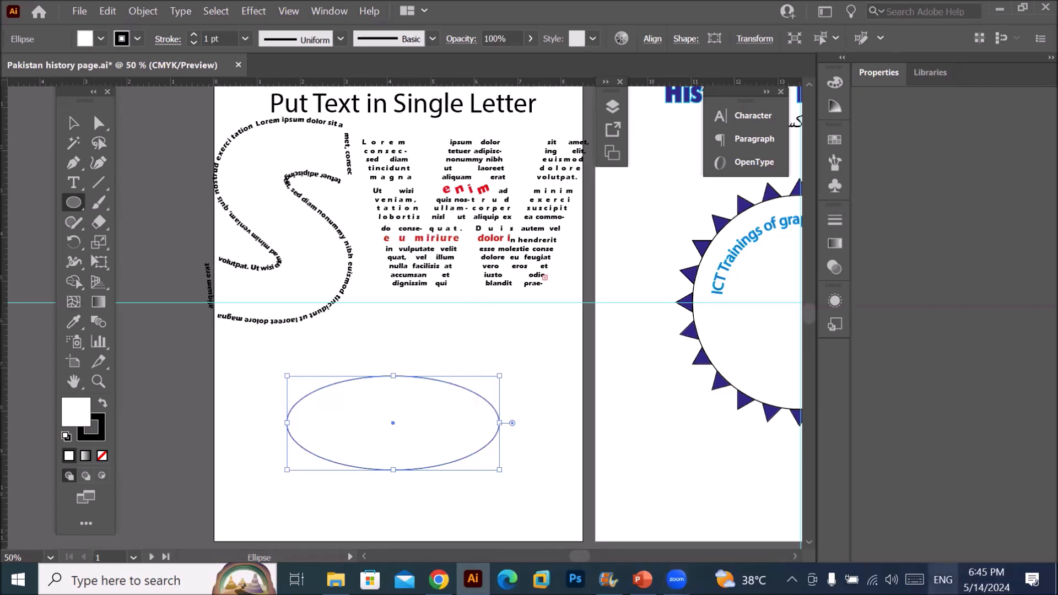
- Set the input language to Urdu (Pakistan) with CRULP Urdu Phonetic 2L v1.0 and view its key layout on the touch keyboard
left_click(943, 580)
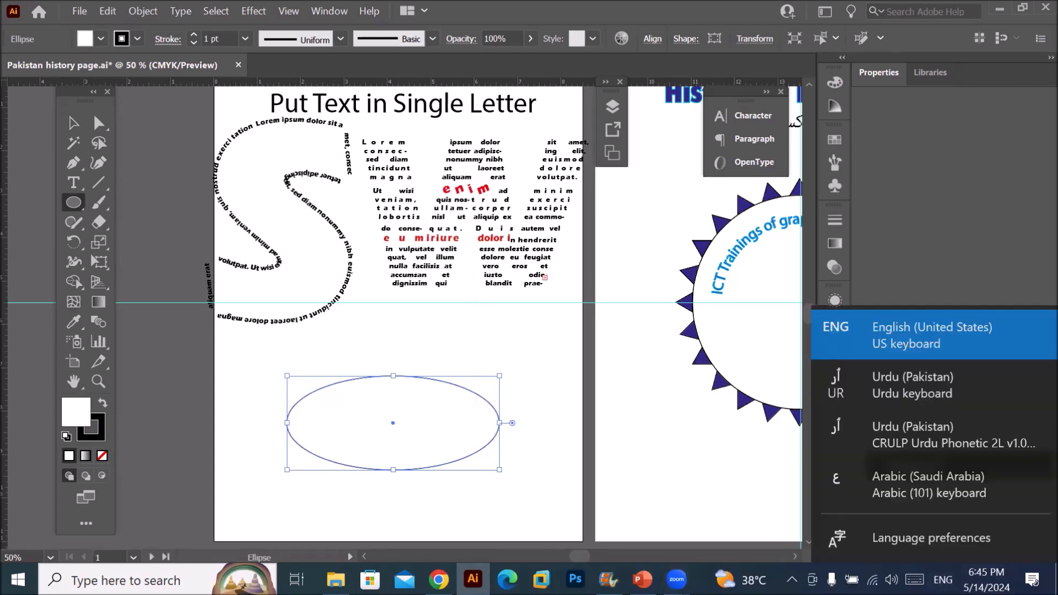
left_click(896, 441)
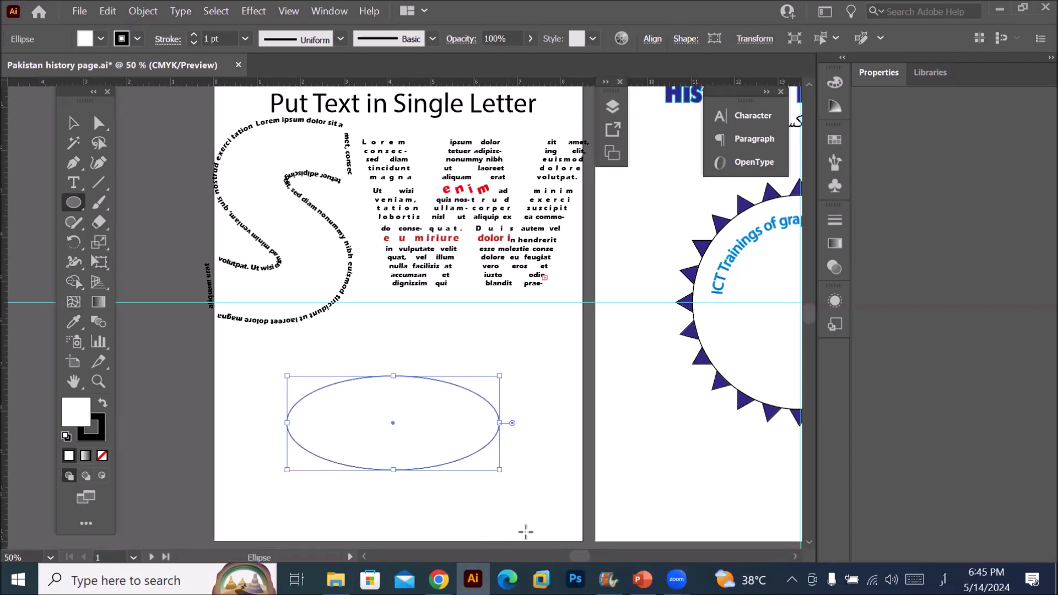
scroll(811, 548, "down", 2)
scroll(811, 548, "down", 4)
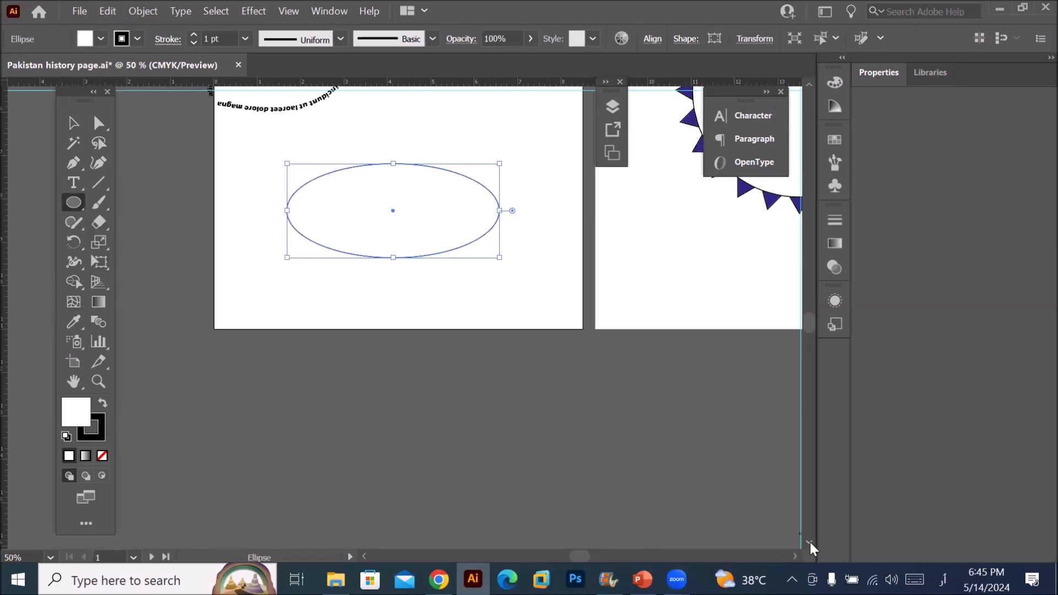
scroll(811, 548, "down", 1)
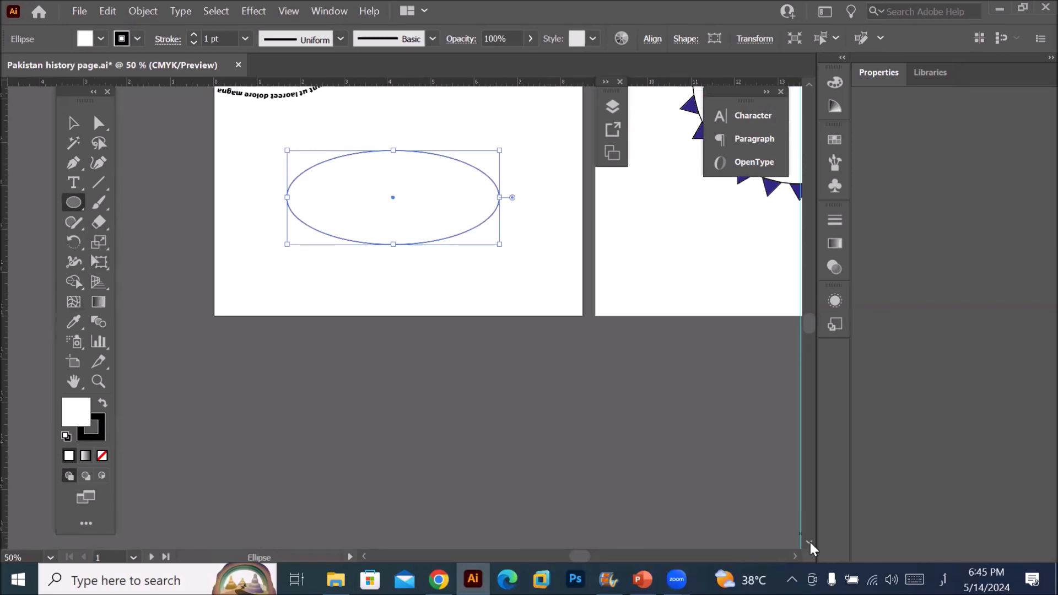
left_click(915, 580)
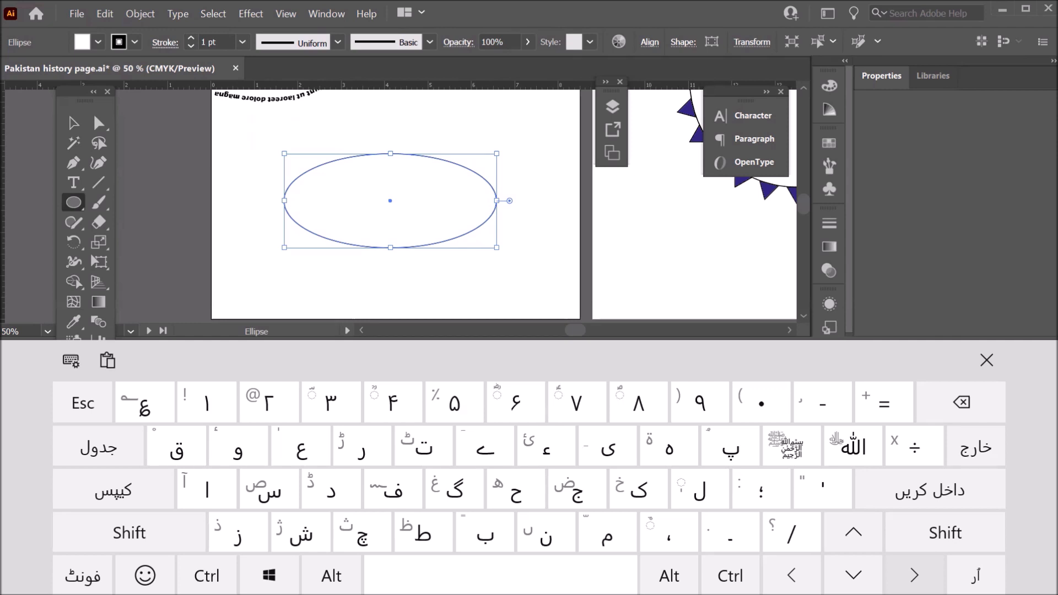
left_click(986, 360)
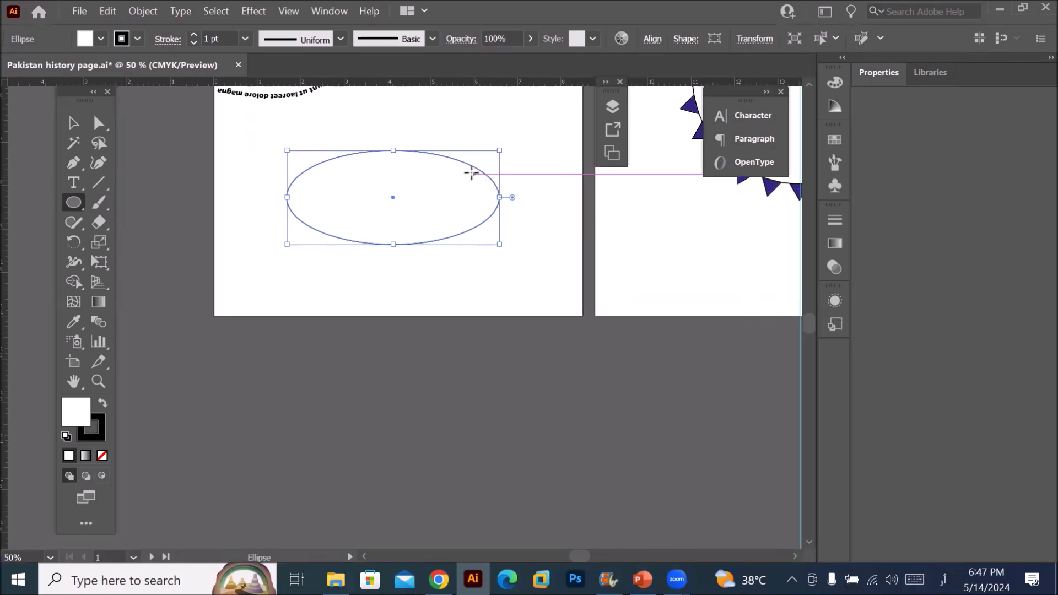
- Use the Type on a Path tool to write پاکستان along the upper edge of the ellipse
scroll(454, 129, "up", 2)
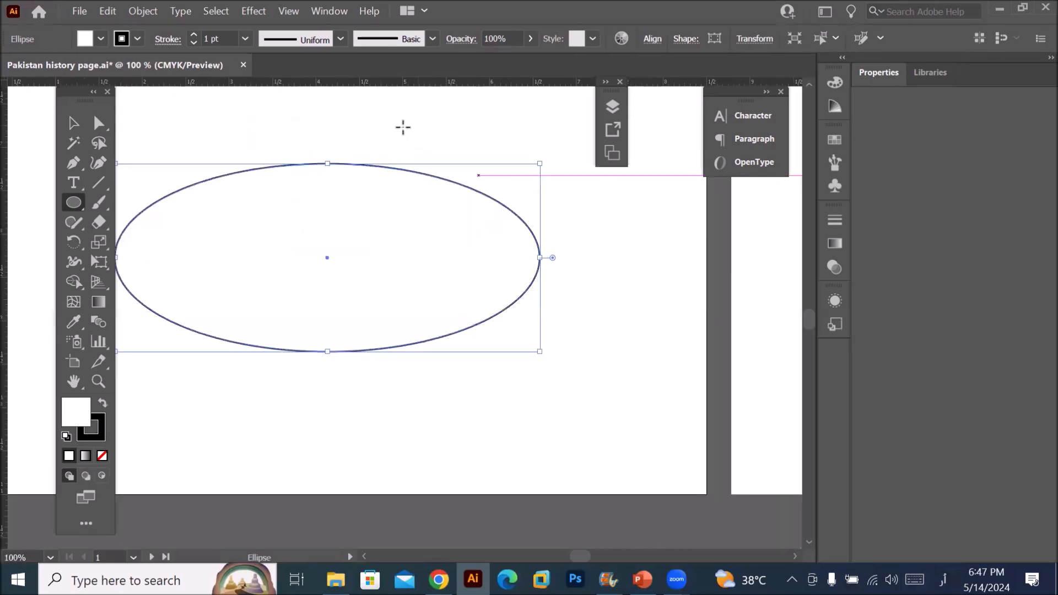
left_click(74, 185)
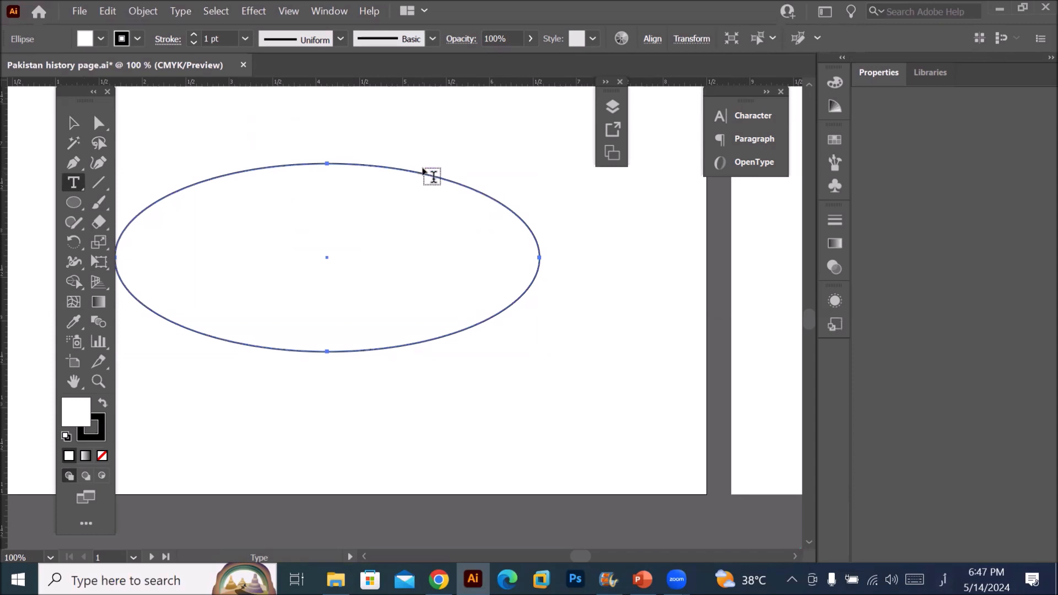
right_click(75, 183)
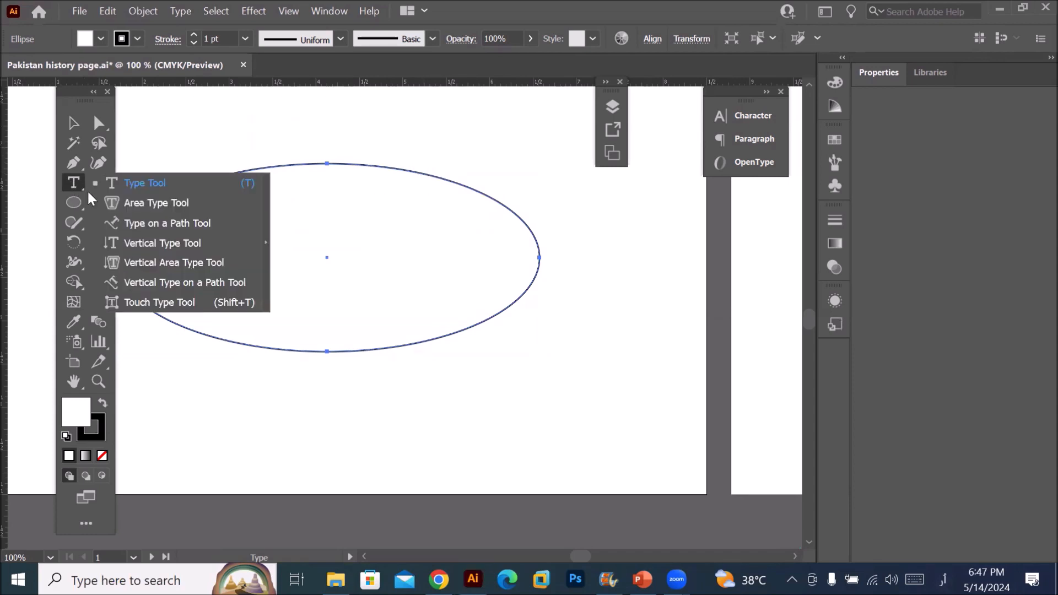
left_click(132, 223)
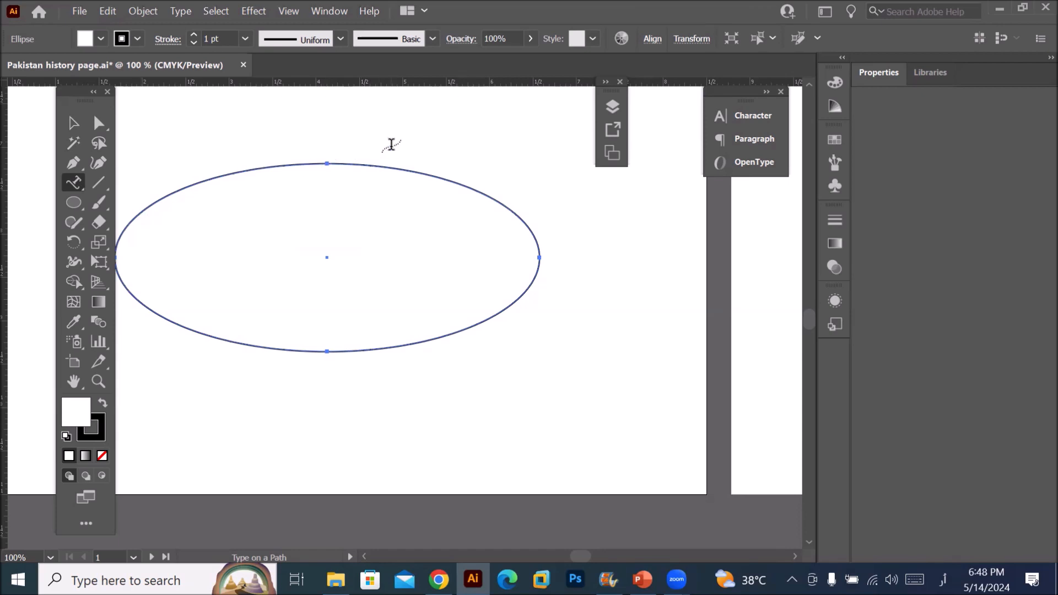
left_click(436, 177)
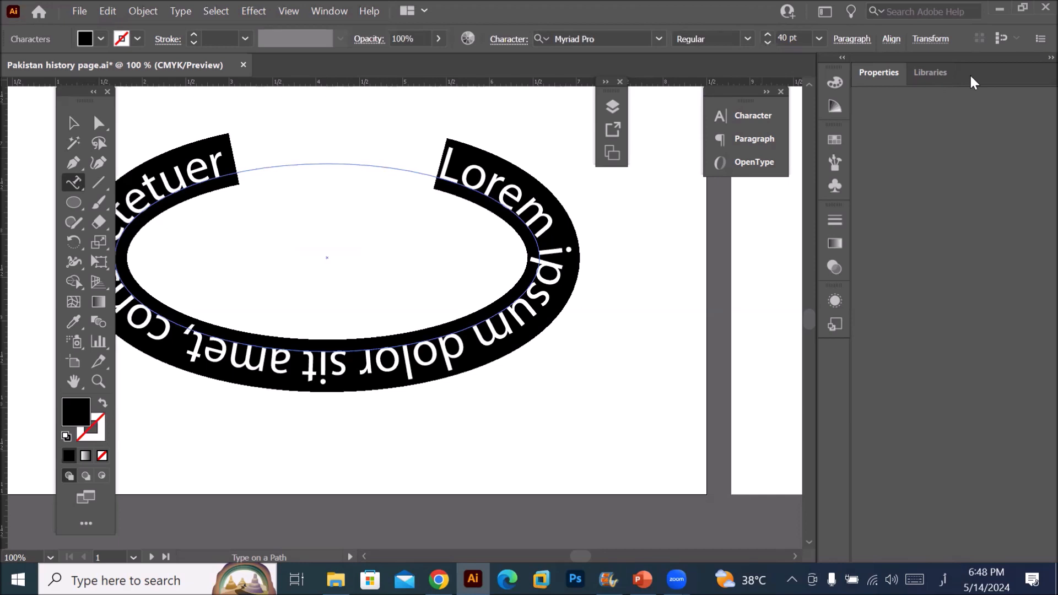
type("پا")
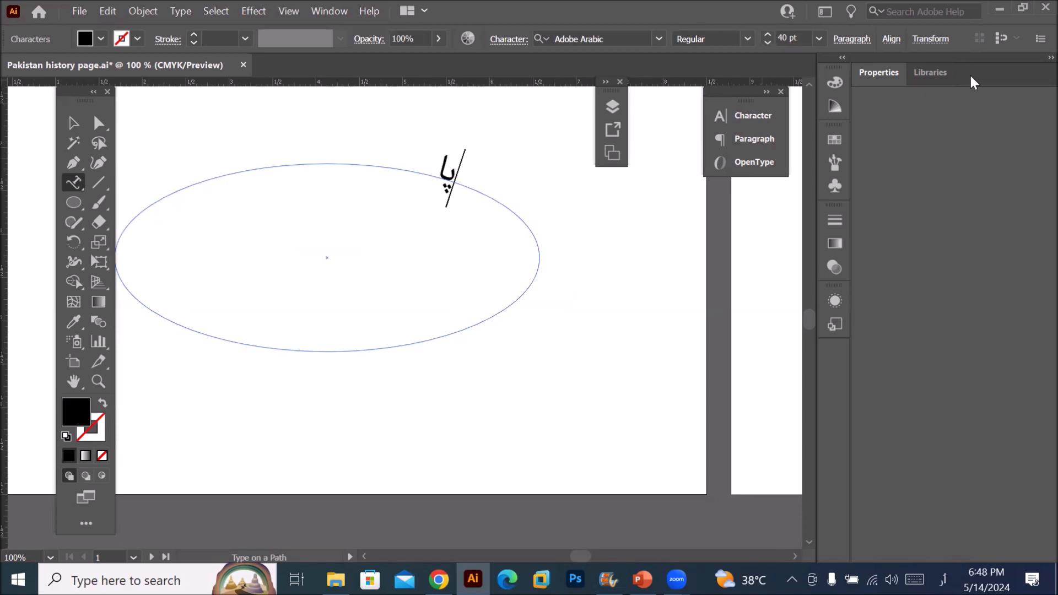
type("ک")
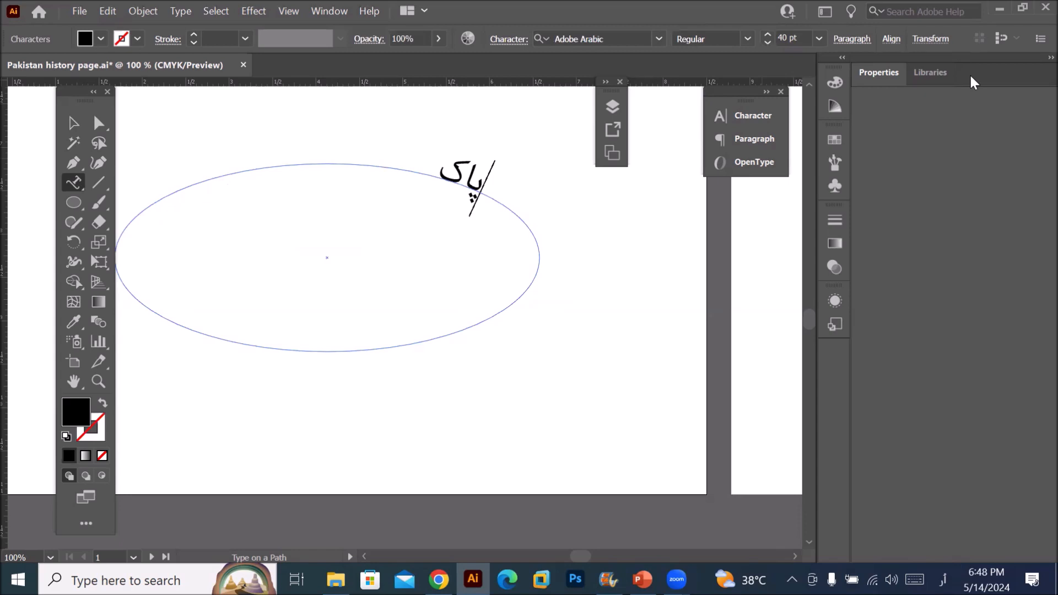
type("ست")
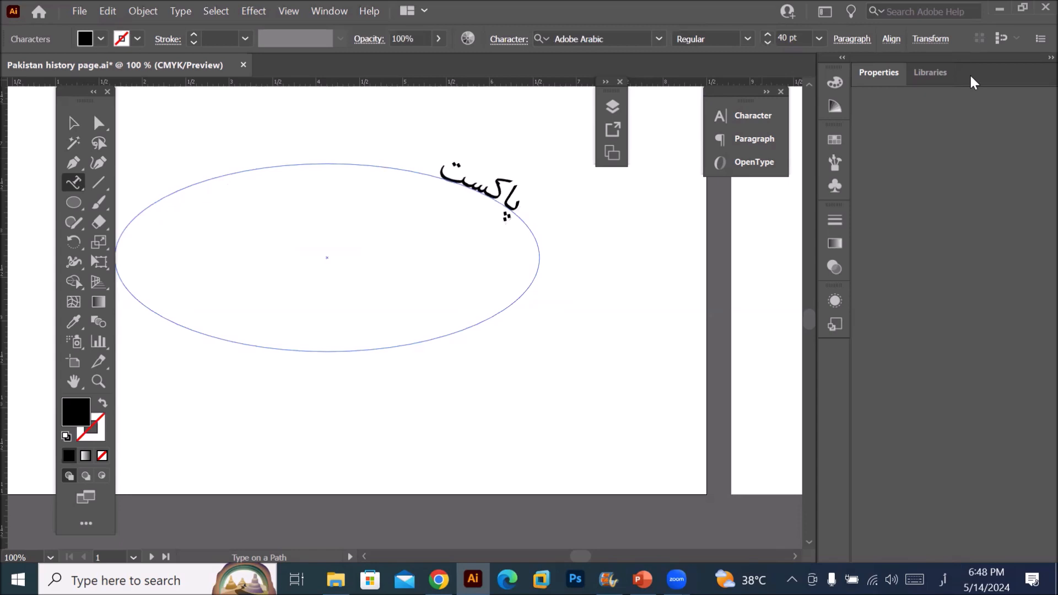
type("ان")
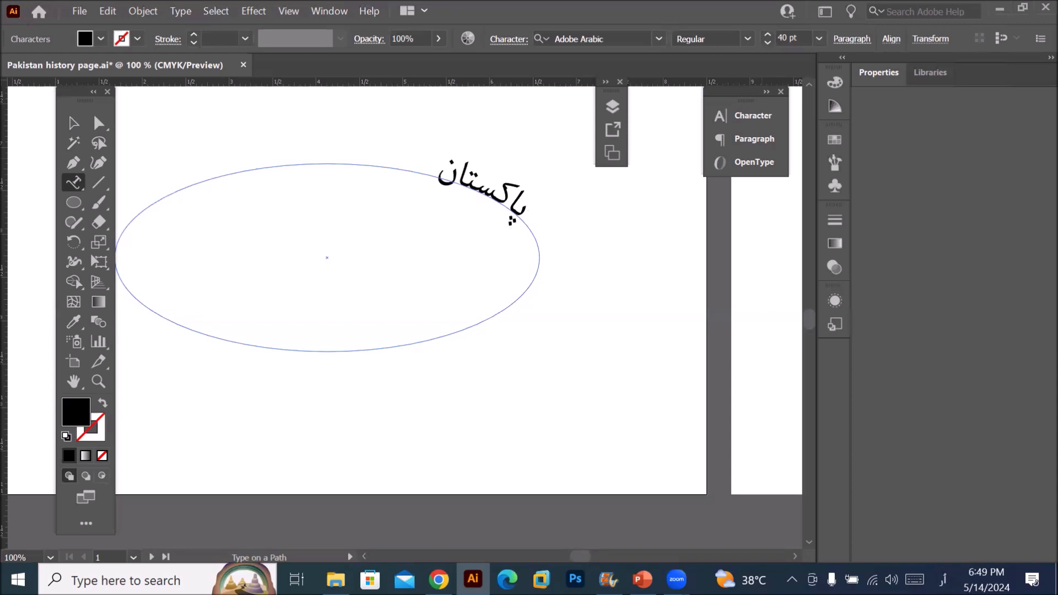
- Switch the input language to Arabic (Saudi Arabia) with the Arabic (101) keyboard and view its key layout on the touch keyboard
left_click(943, 579)
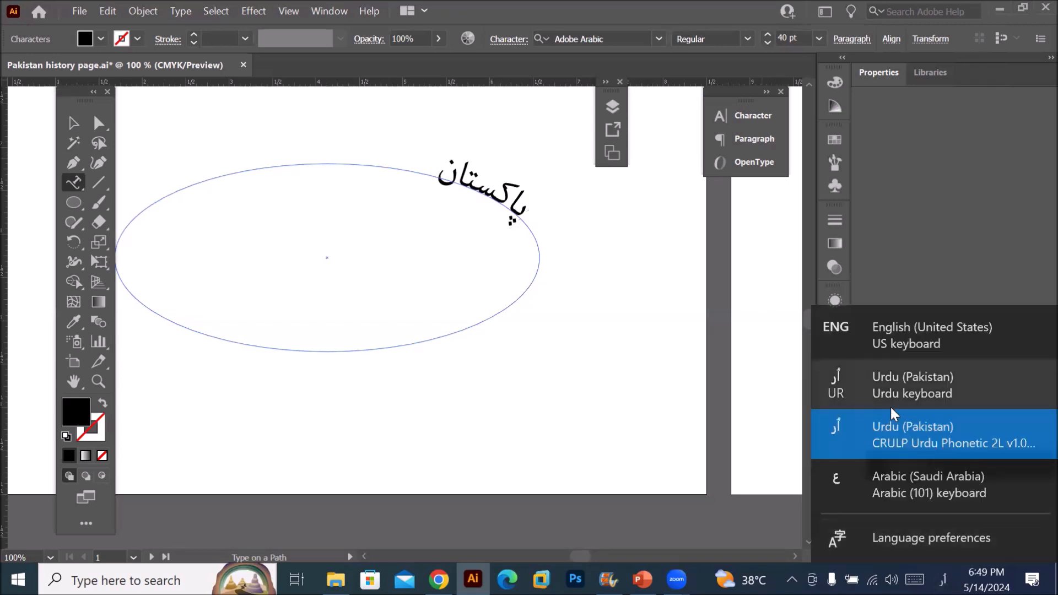
left_click(881, 485)
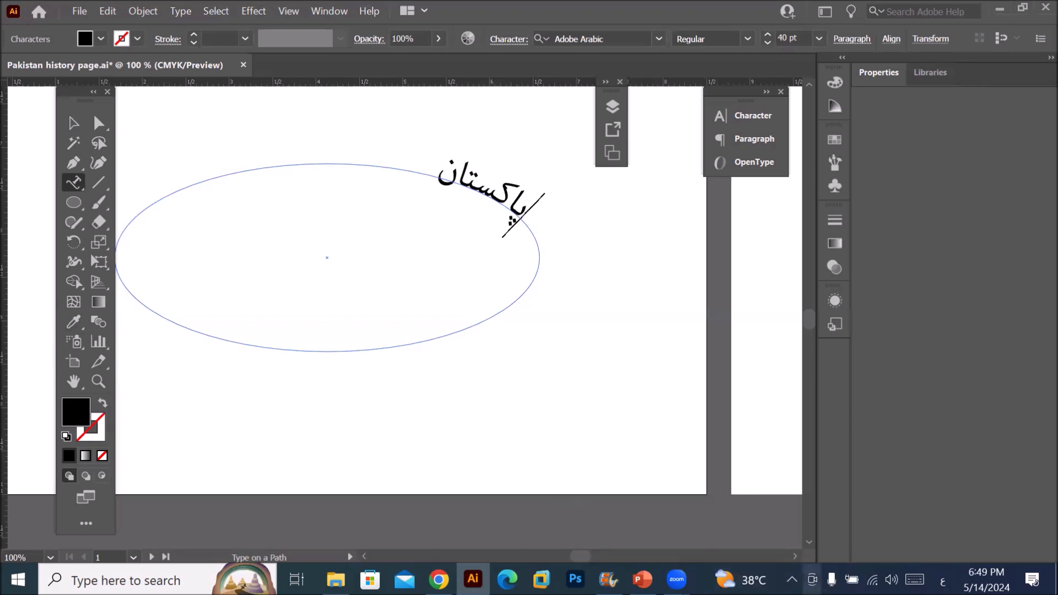
left_click(915, 580)
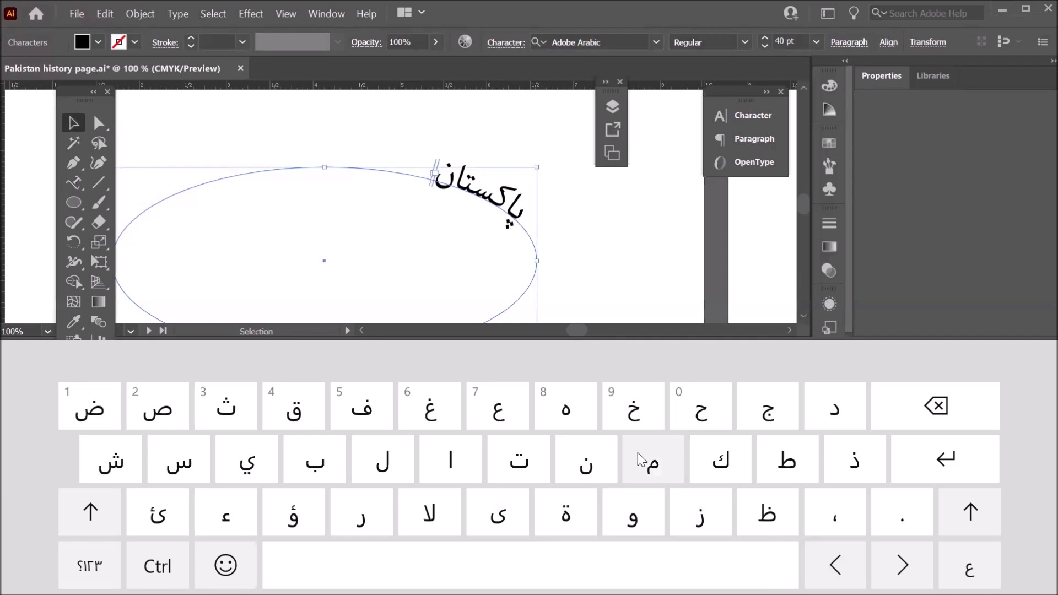
key("Escape")
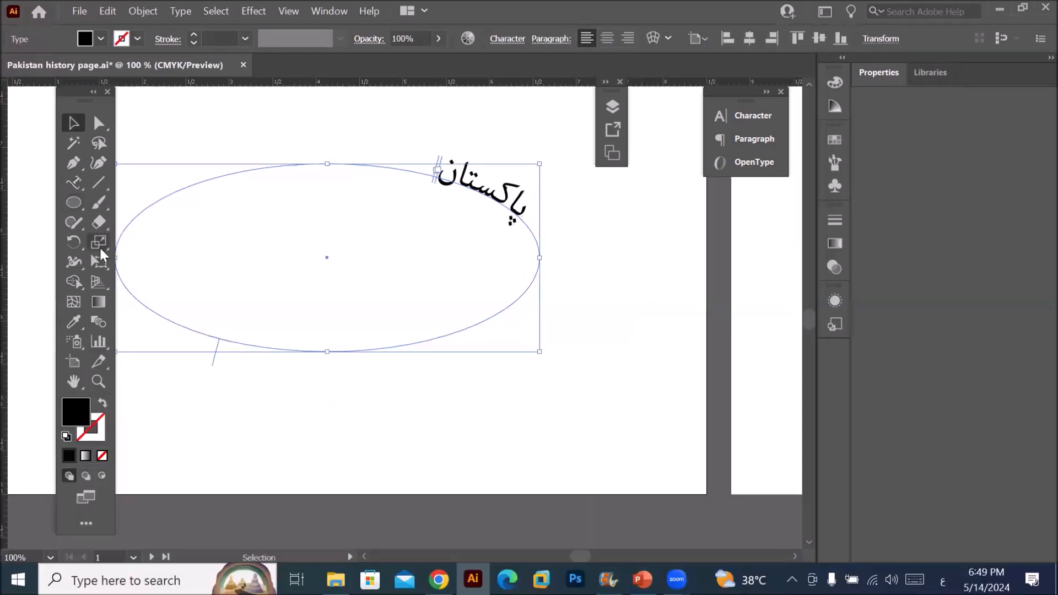
- Add a point text object above the ellipse reading لاهؤر, entered with the Arabic touch keyboard
left_click_drag(73, 178, 146, 183)
left_click(309, 120)
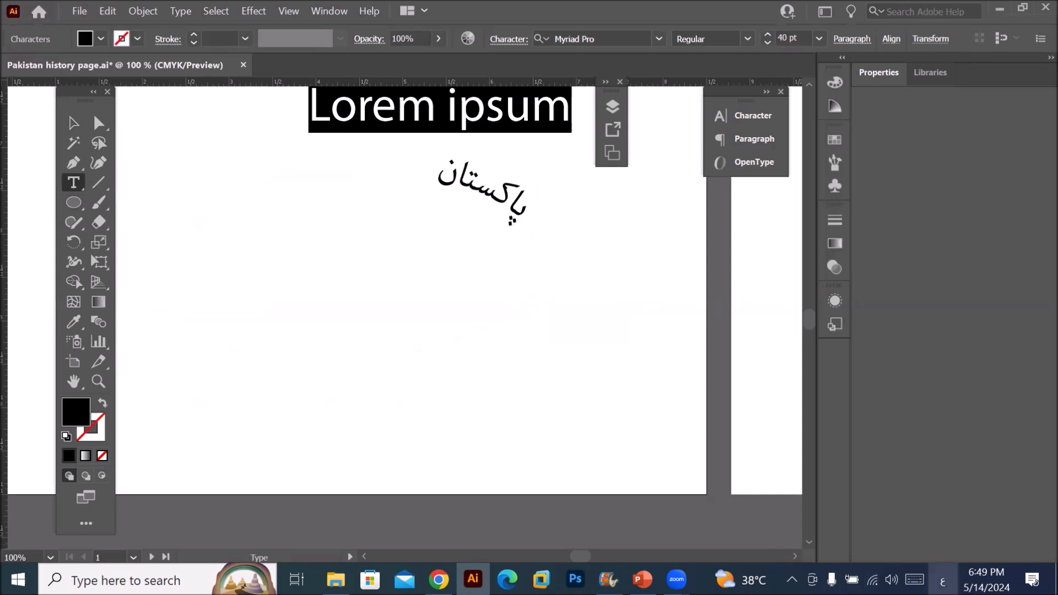
left_click(942, 580)
left_click(928, 484)
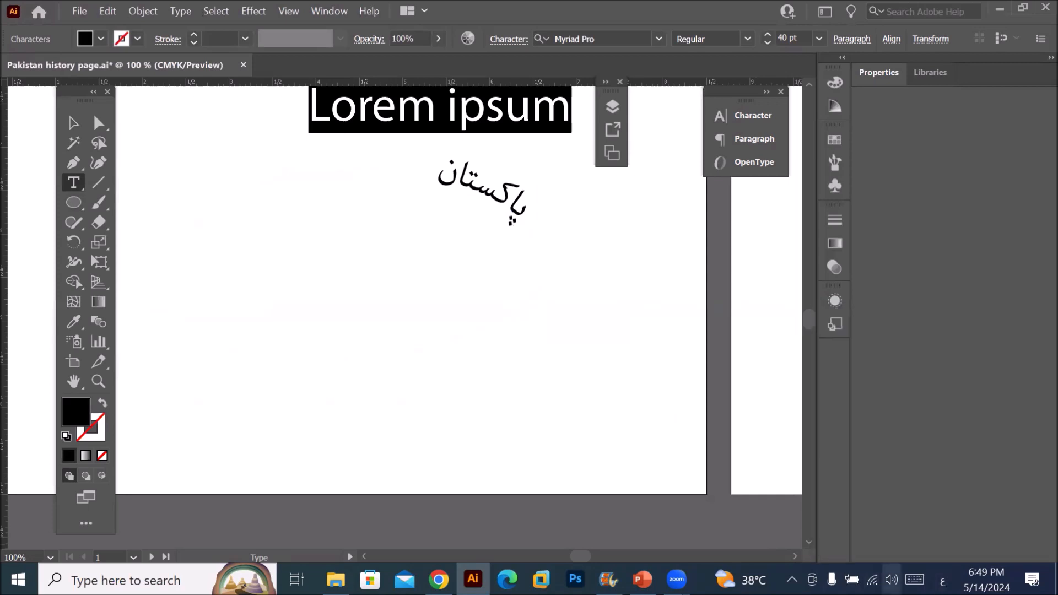
left_click(915, 580)
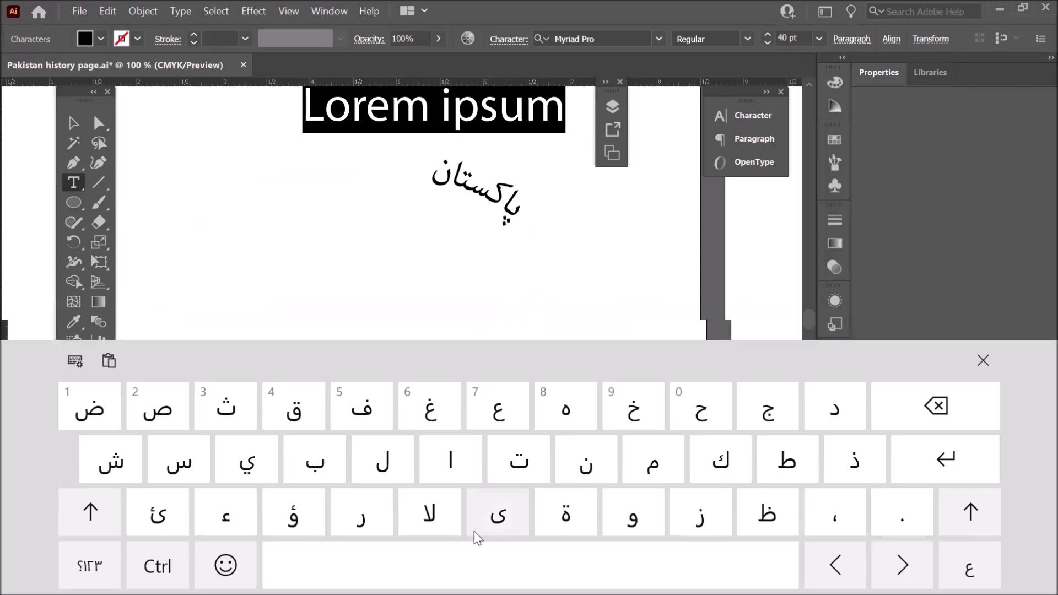
left_click(430, 512)
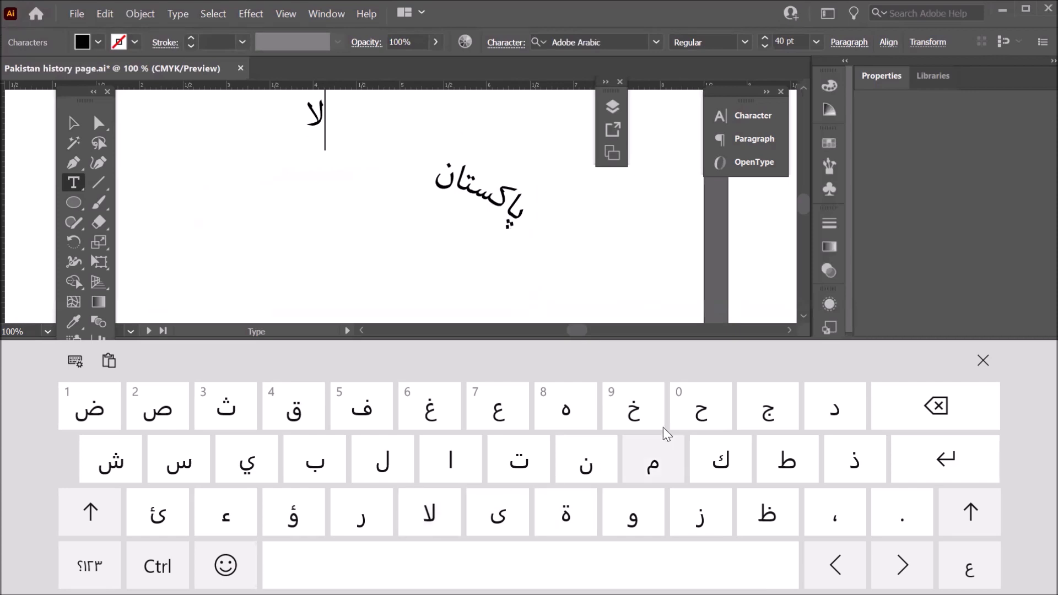
left_click(582, 408)
left_click(303, 505)
left_click(362, 521)
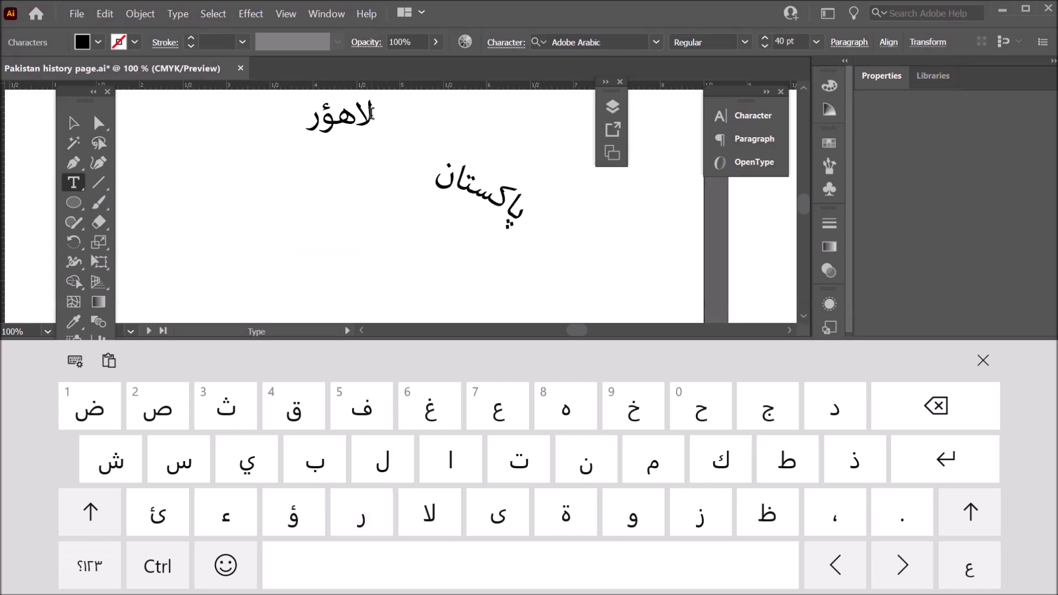
- Close the touch keyboard and select the whole word پاکستان on the ellipse path
left_click_drag(364, 113, 310, 126)
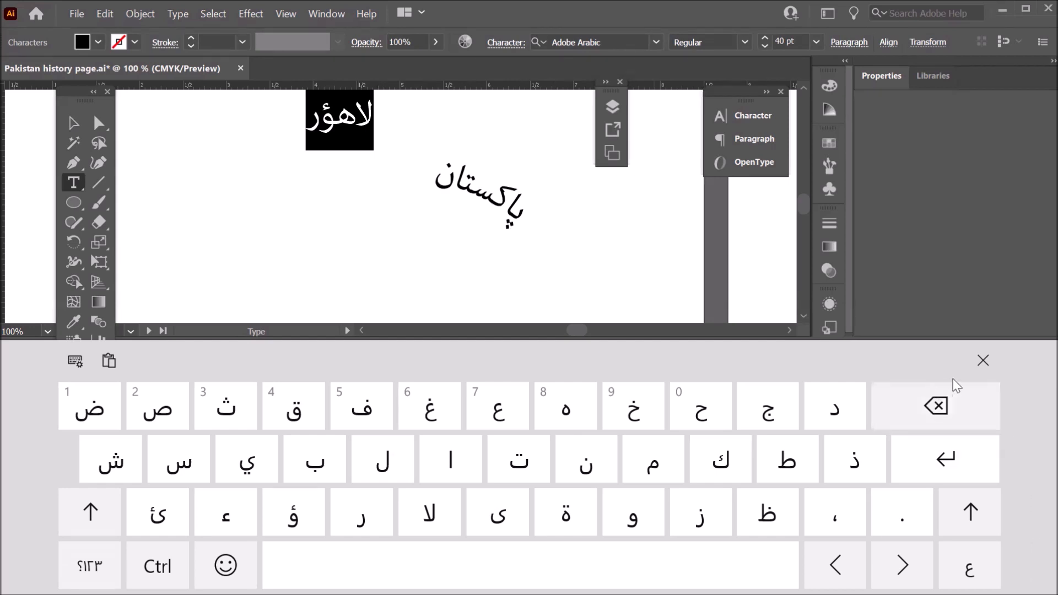
left_click(983, 360)
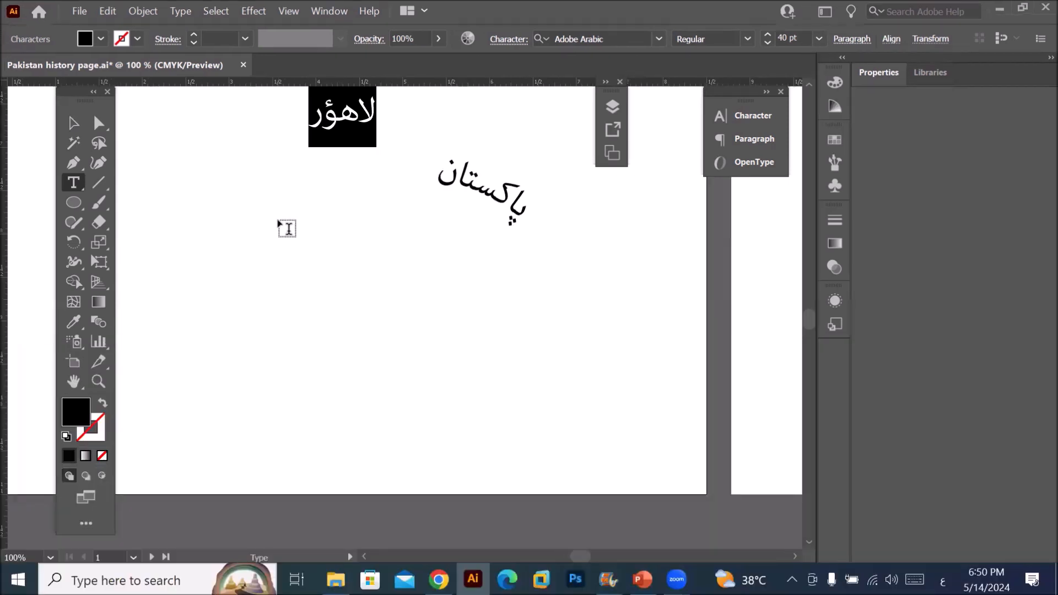
left_click(499, 194)
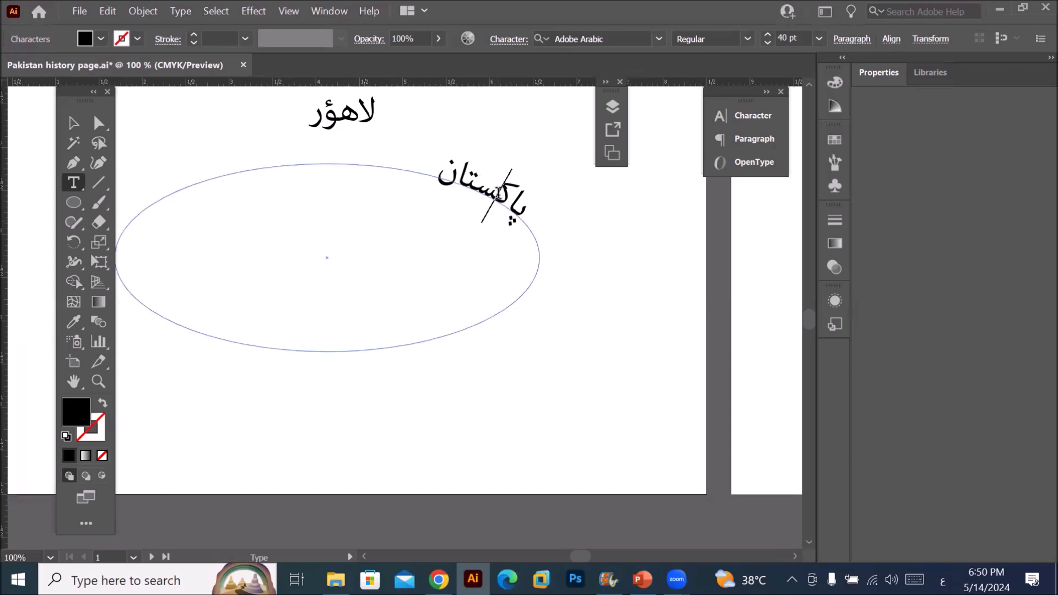
key("ctrl+a")
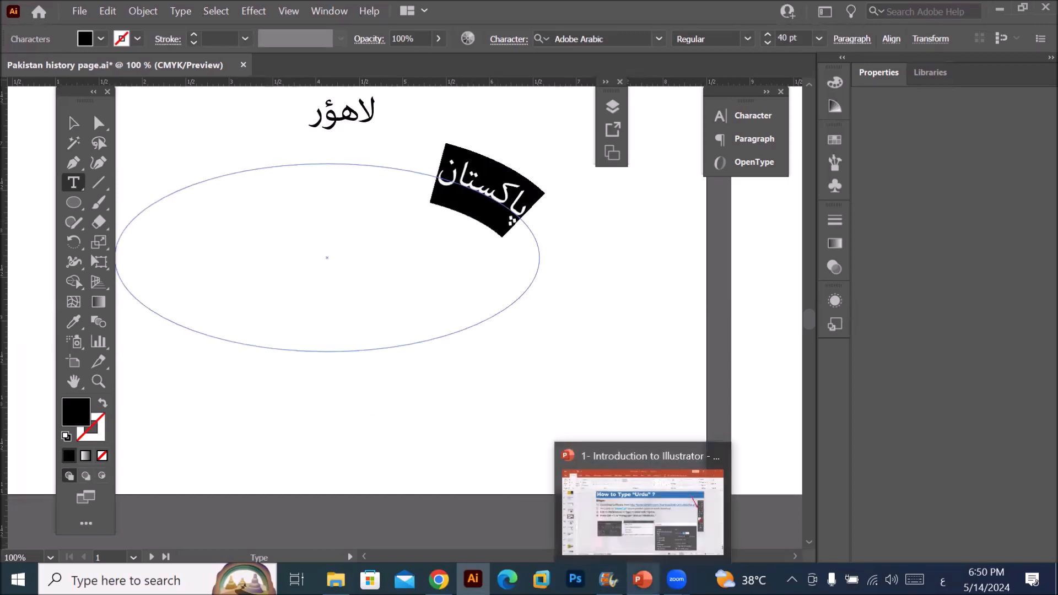
left_click(642, 579)
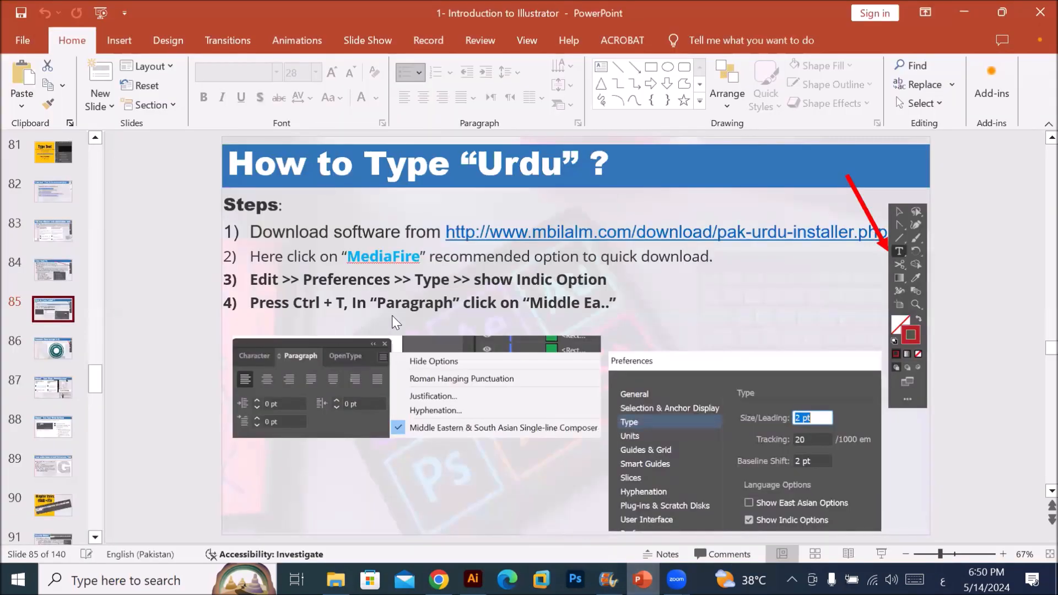
left_click(62, 154)
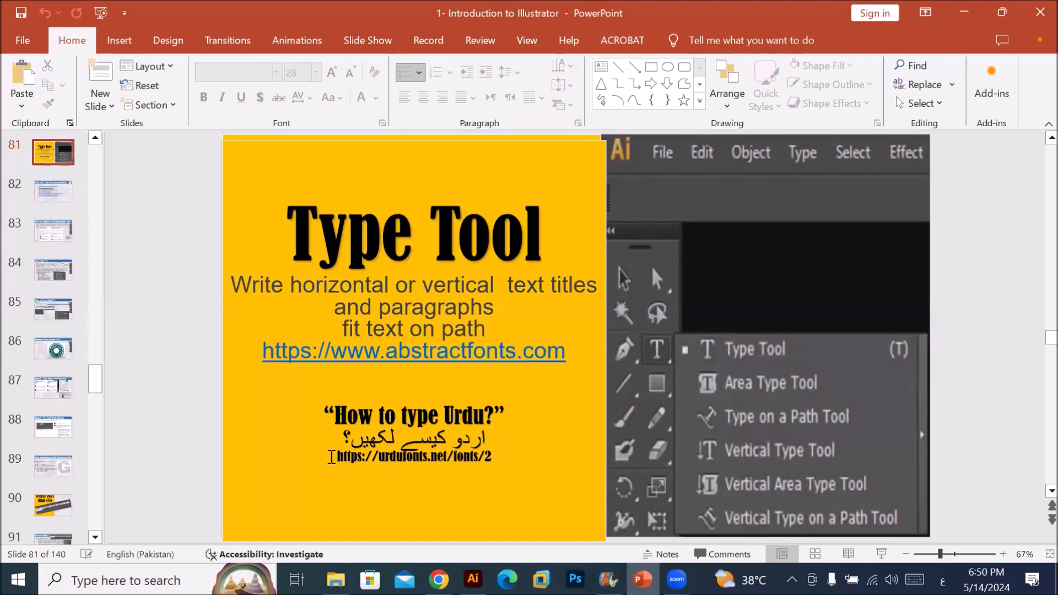
left_click(338, 457)
left_click_drag(362, 462, 457, 459)
key("super+c")
right_click(456, 459)
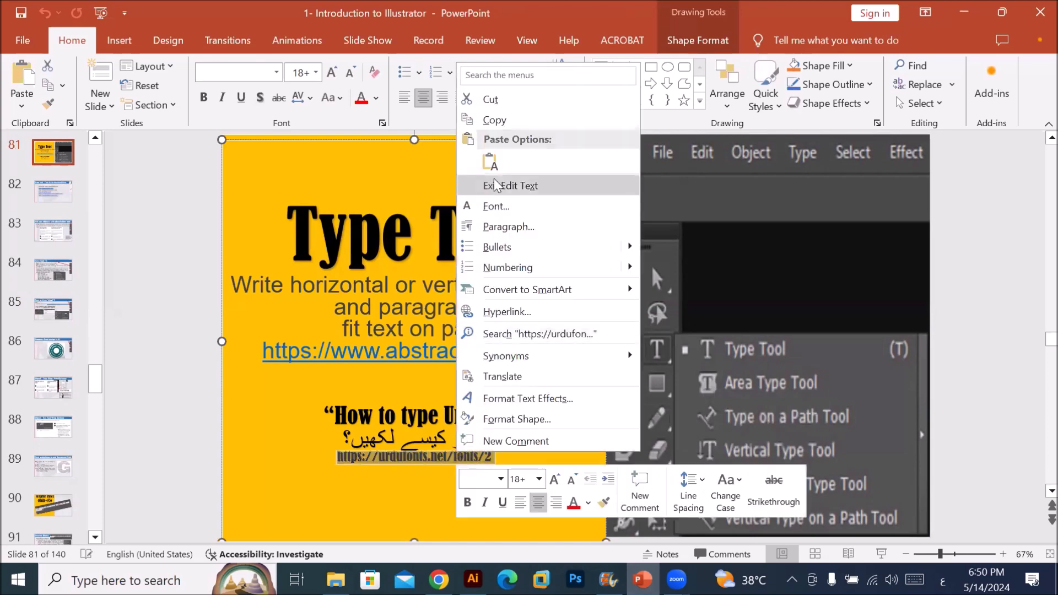
left_click(499, 120)
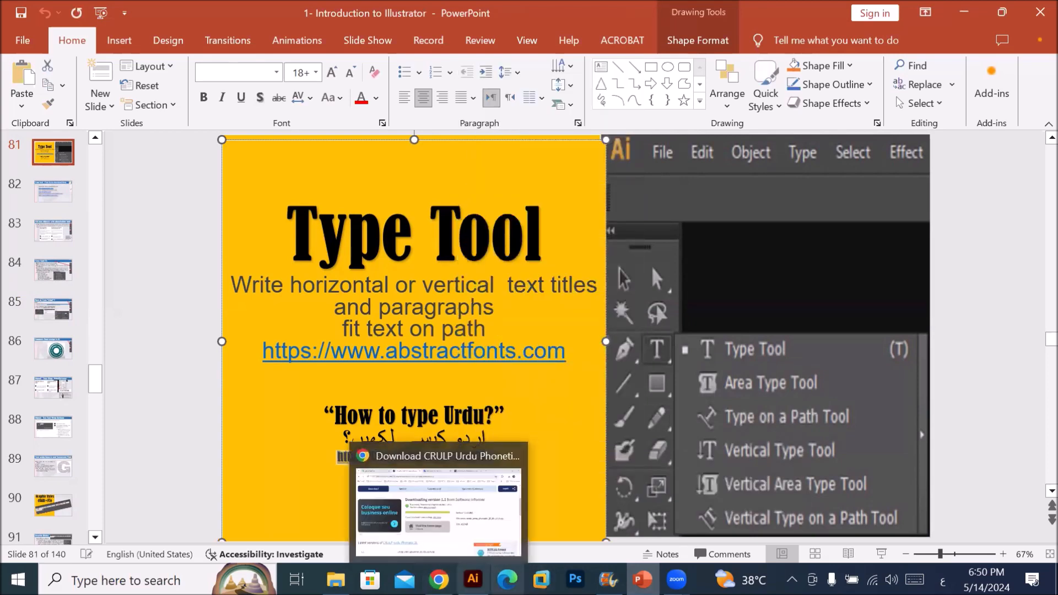
- Switch to WhatsApp in Chrome and send the copied urdufonts.net link to the Graphic 5:30pm - Girls Apr-May'24 group
mouse_move(438, 580)
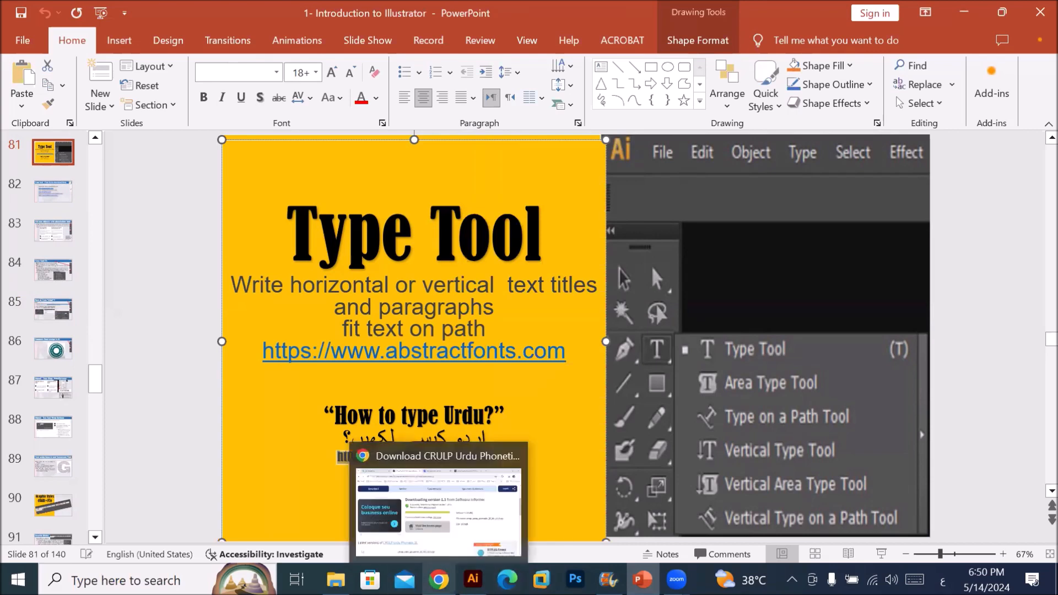
left_click(438, 510)
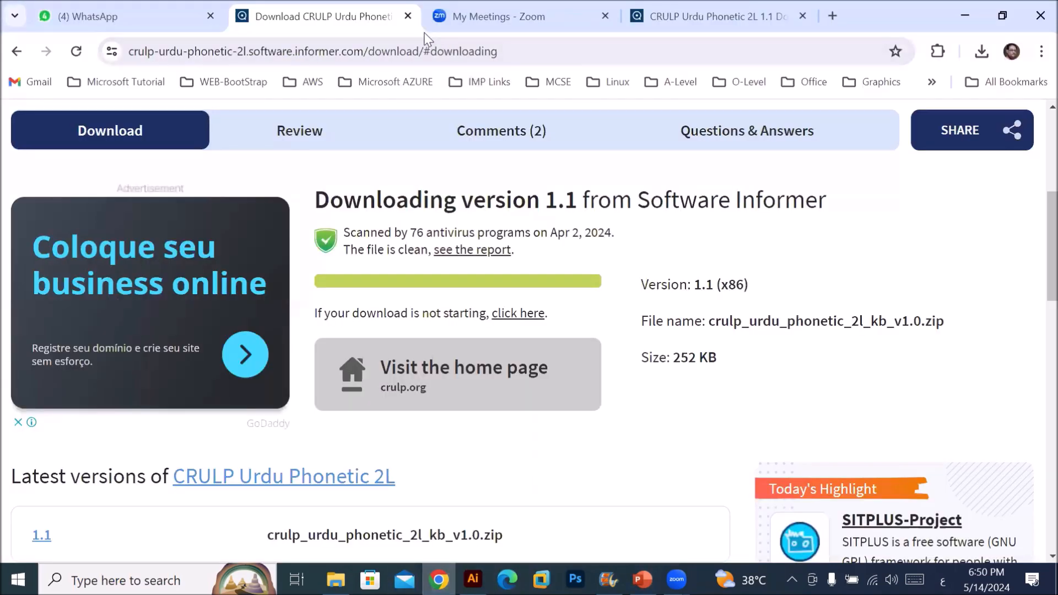
left_click(141, 22)
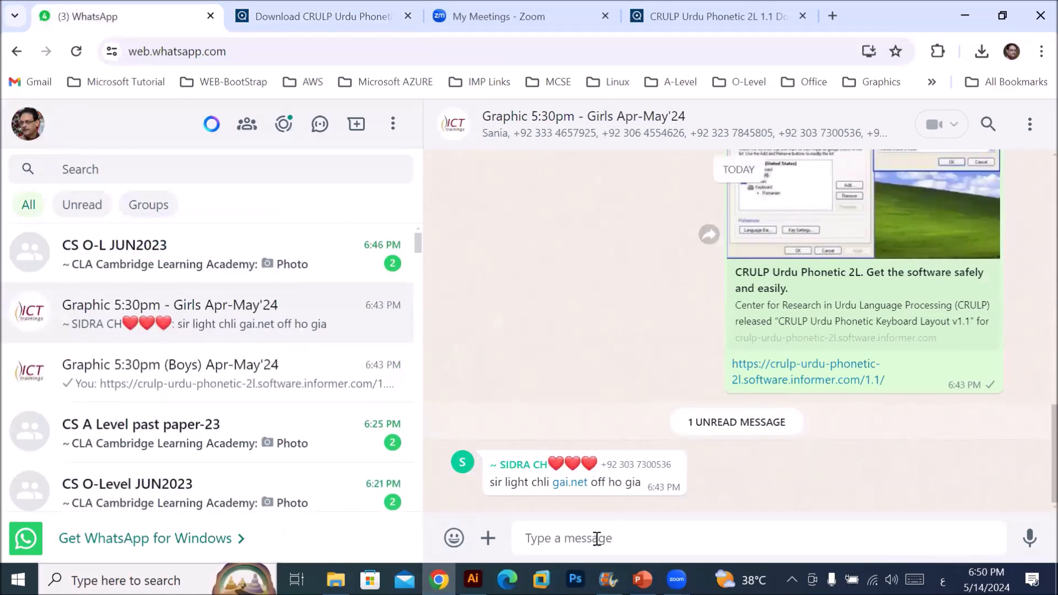
right_click(598, 538)
left_click(647, 355)
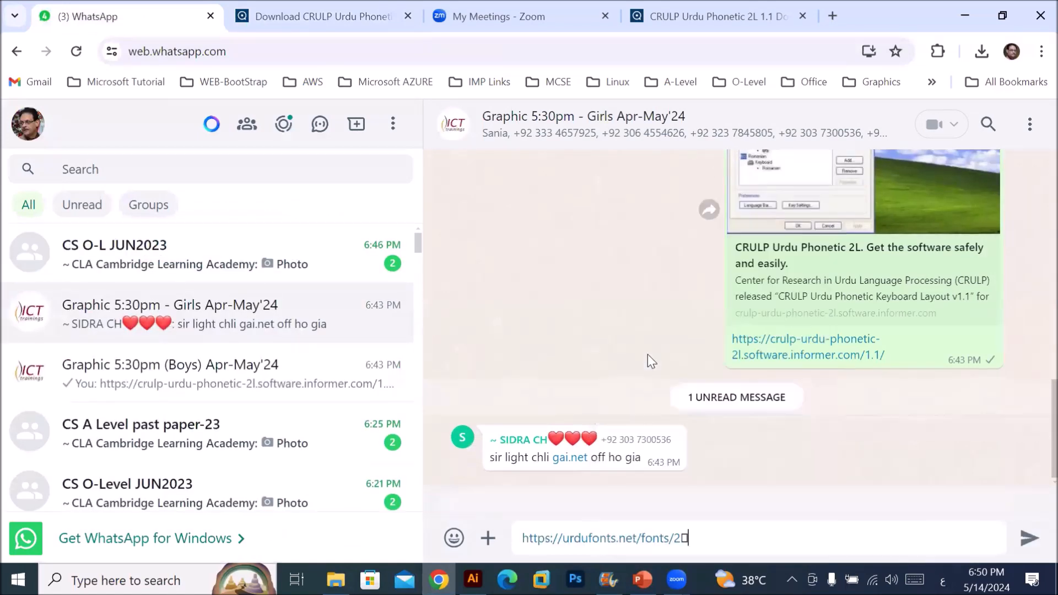
key("Return")
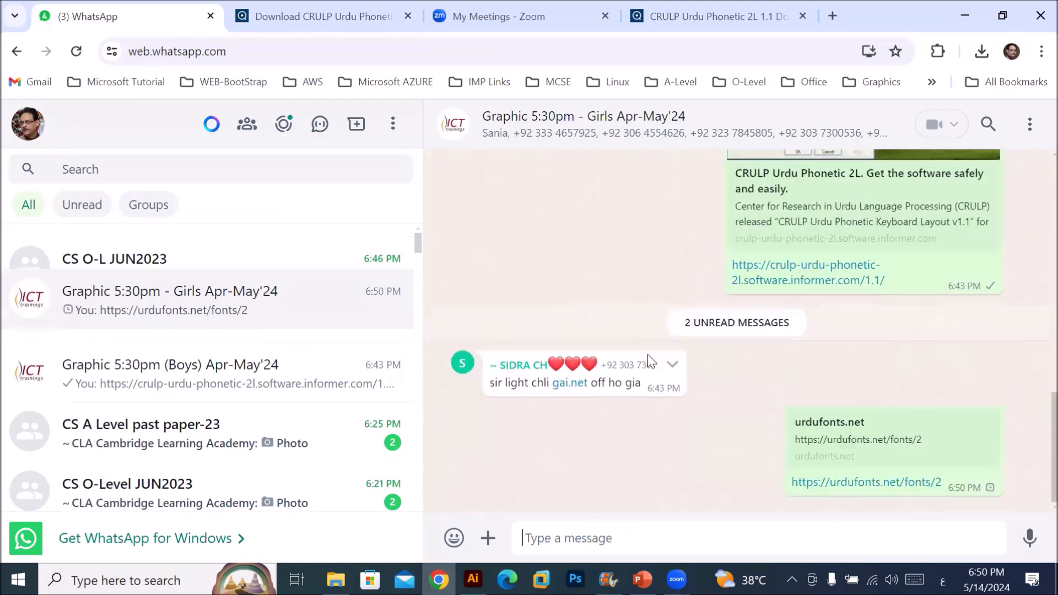
- Send the copied urdufonts.net link to the Graphic 5:30pm (Boys) Apr-May'24 group and open it from the chat
left_click(182, 394)
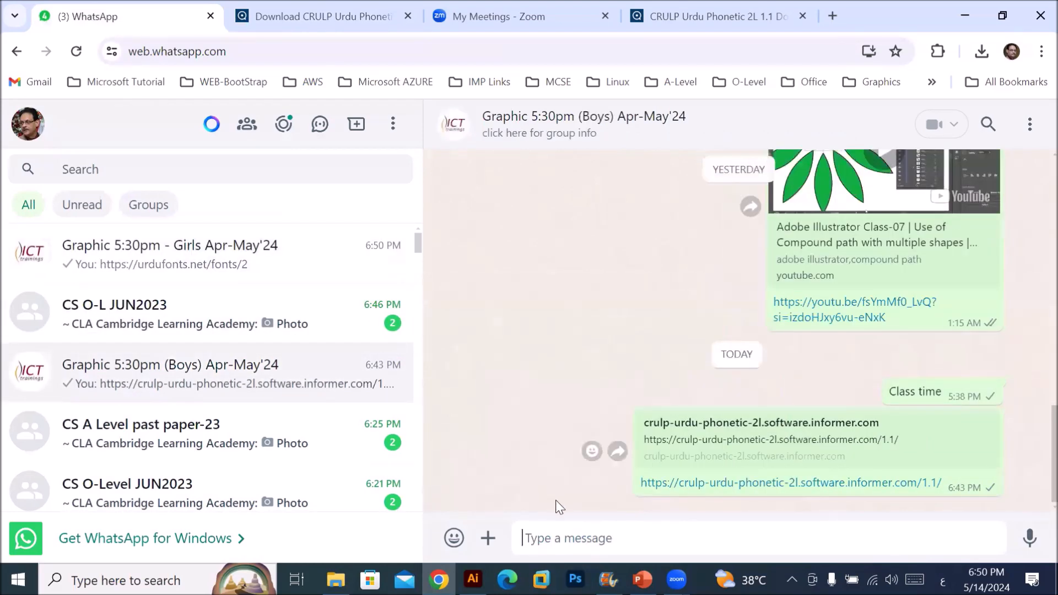
right_click(643, 546)
left_click(676, 366)
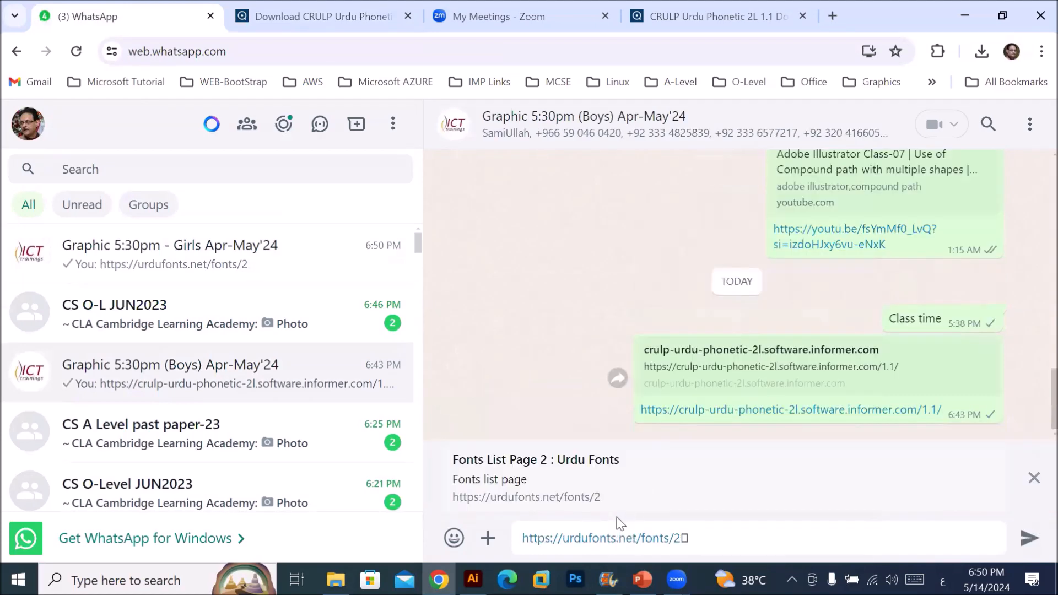
left_click(1029, 539)
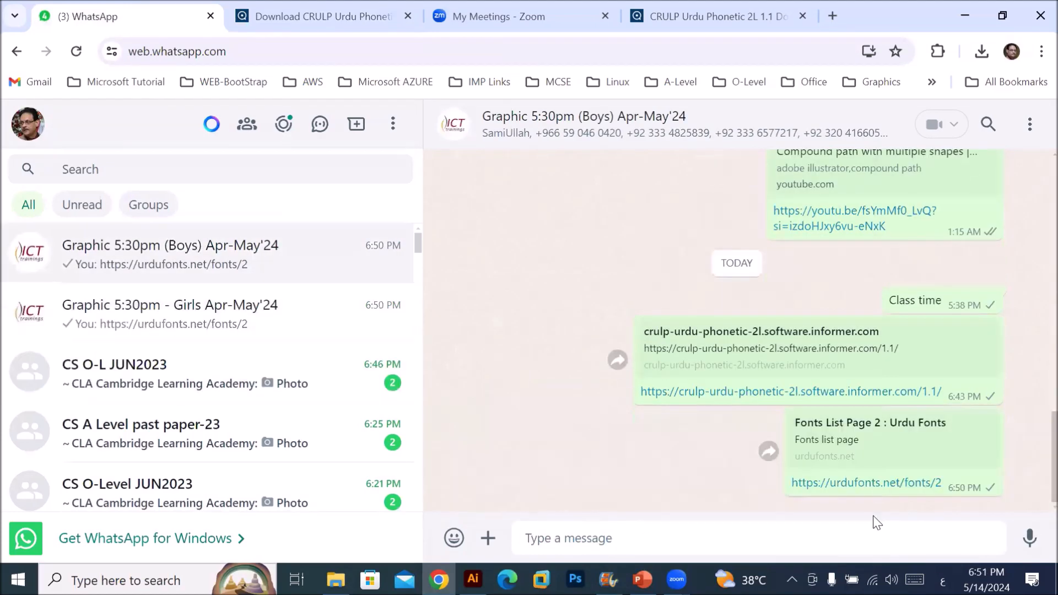
left_click(840, 485)
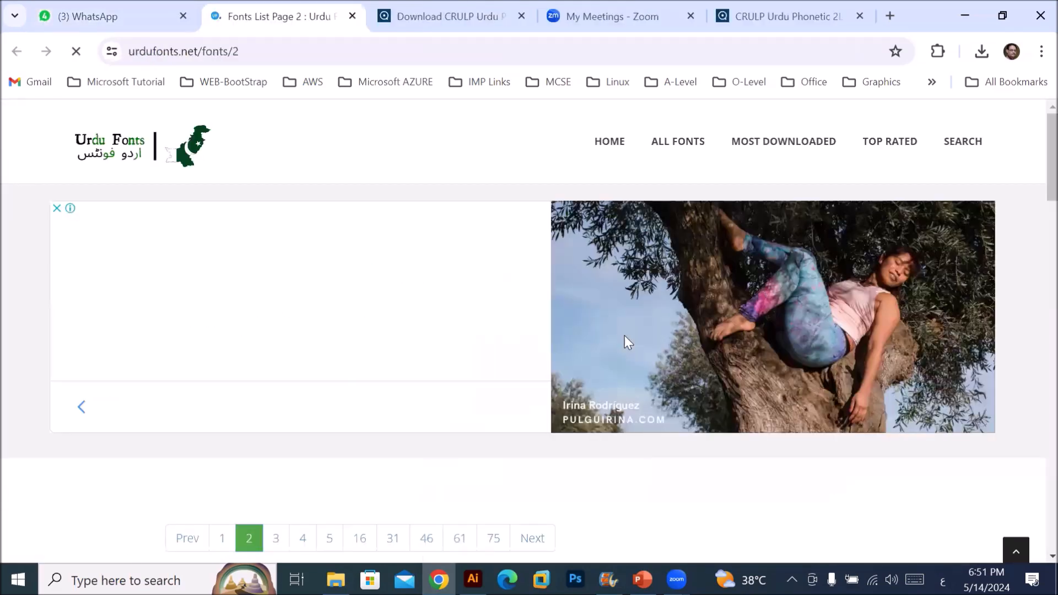
- Browse the Urdu font samples on page 2 of the urdufonts.net list down to the page links
scroll(497, 360, "down", 3)
scroll(497, 360, "down", 1)
scroll(498, 356, "up", 3)
scroll(498, 356, "down", 5)
scroll(502, 362, "down", 6)
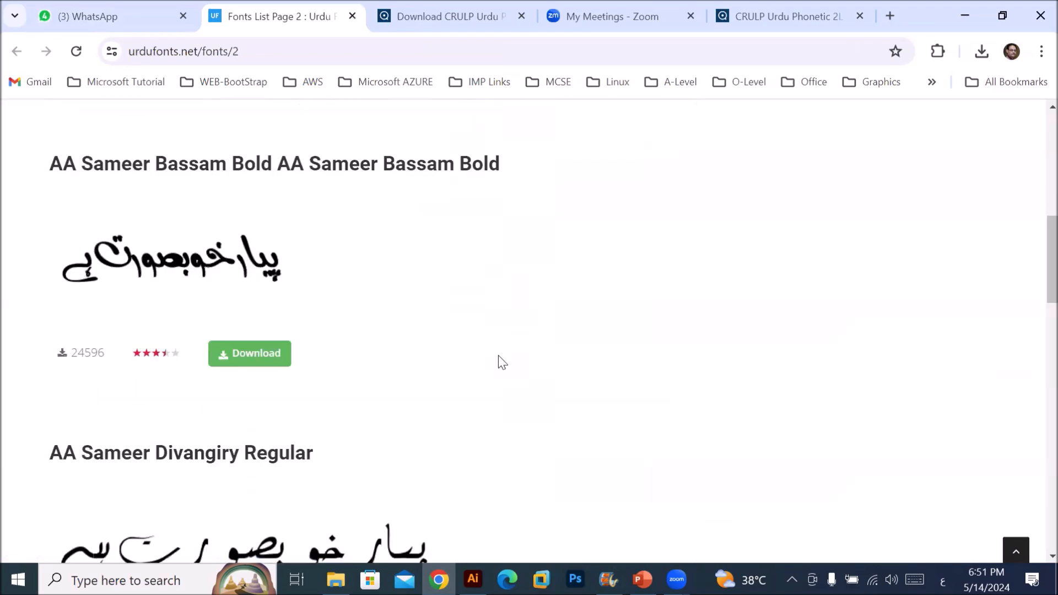
scroll(502, 362, "down", 8)
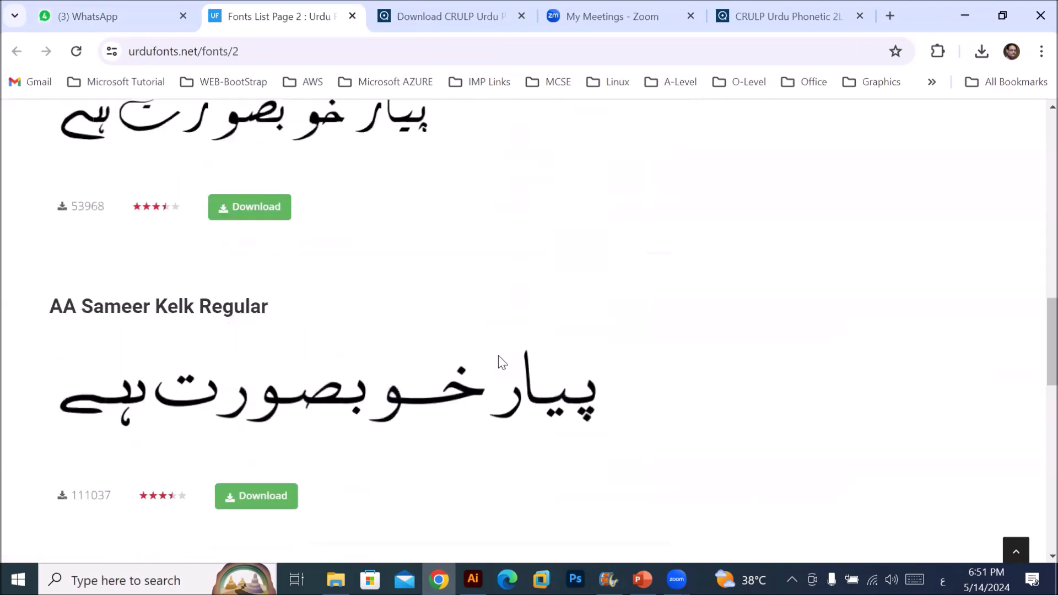
scroll(502, 362, "down", 9)
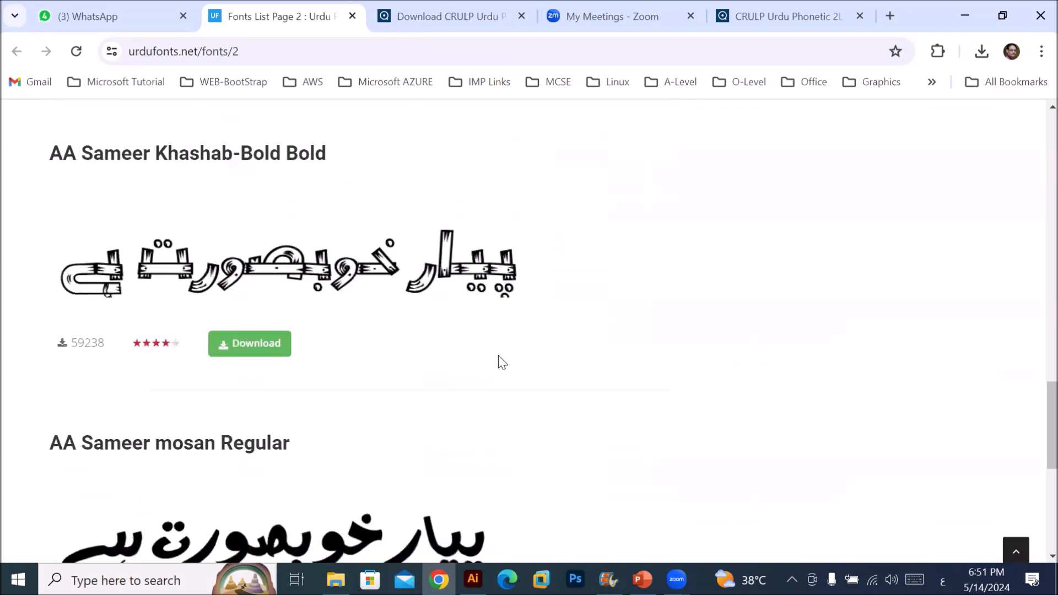
scroll(502, 362, "down", 2)
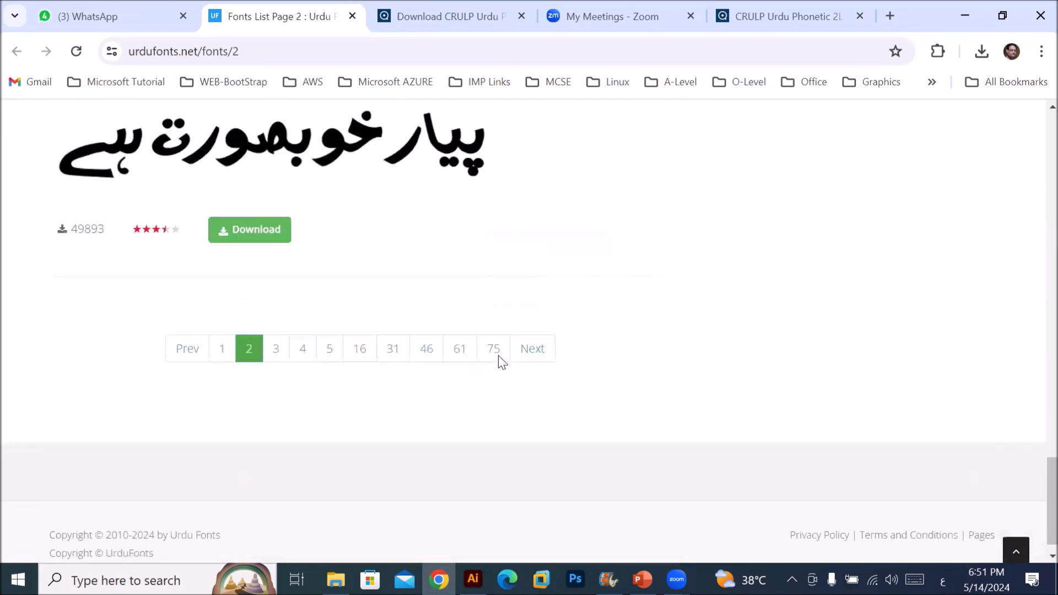
- Go to page 3 of the font list, dismissing the ad, and open the download page of AA Sameer Rafiya Unicode Regular
left_click(282, 358)
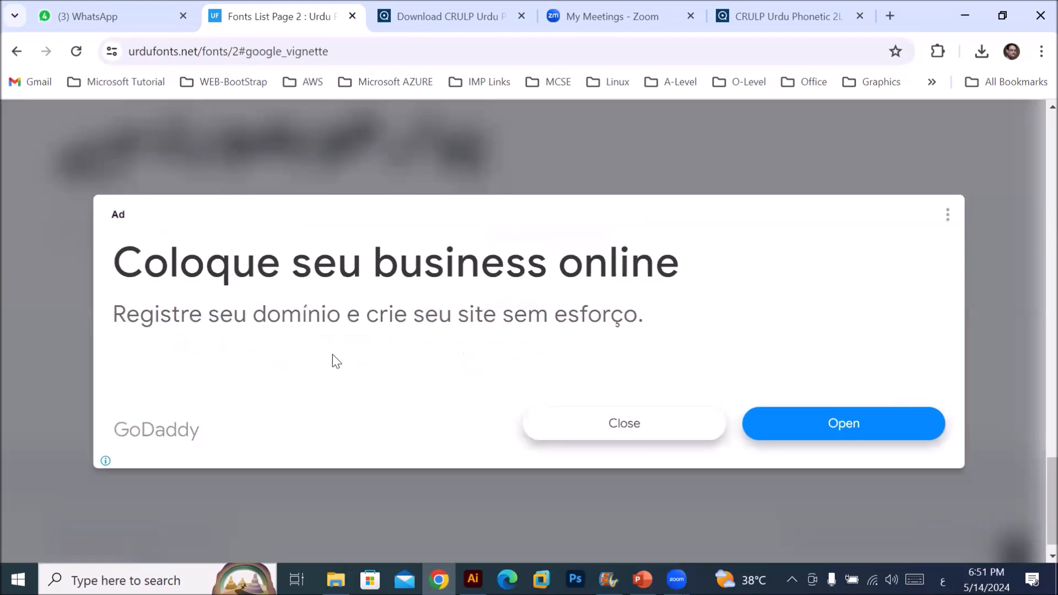
left_click(605, 427)
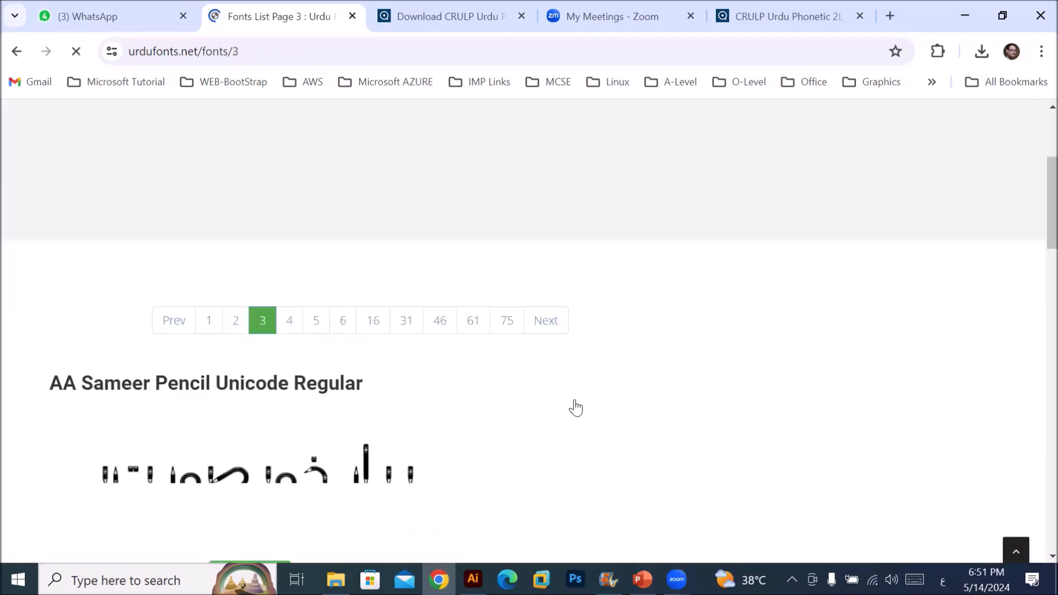
scroll(576, 406, "down", 5)
scroll(576, 406, "down", 9)
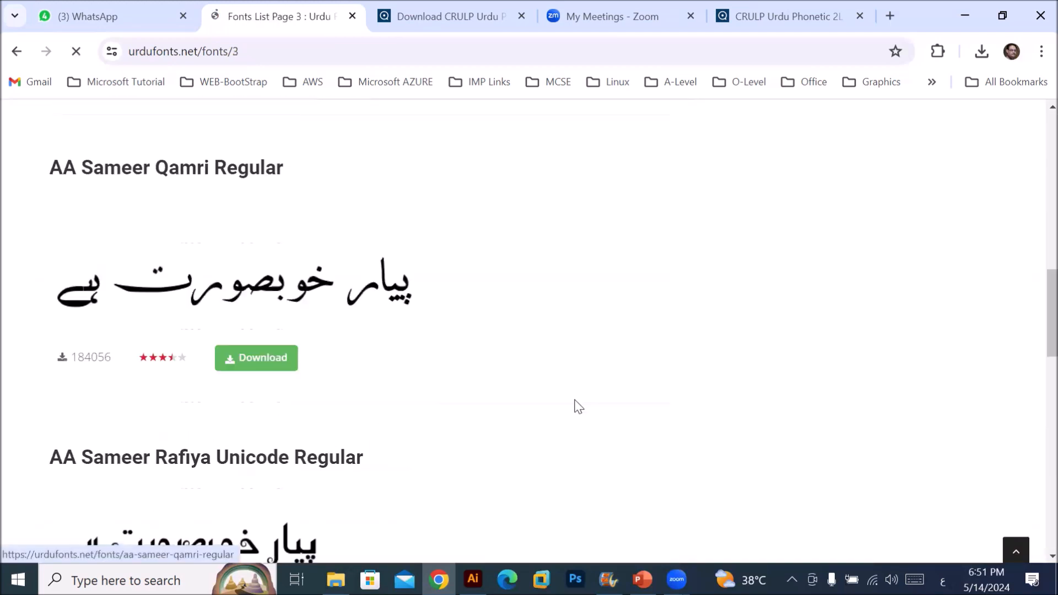
scroll(574, 406, "down", 1)
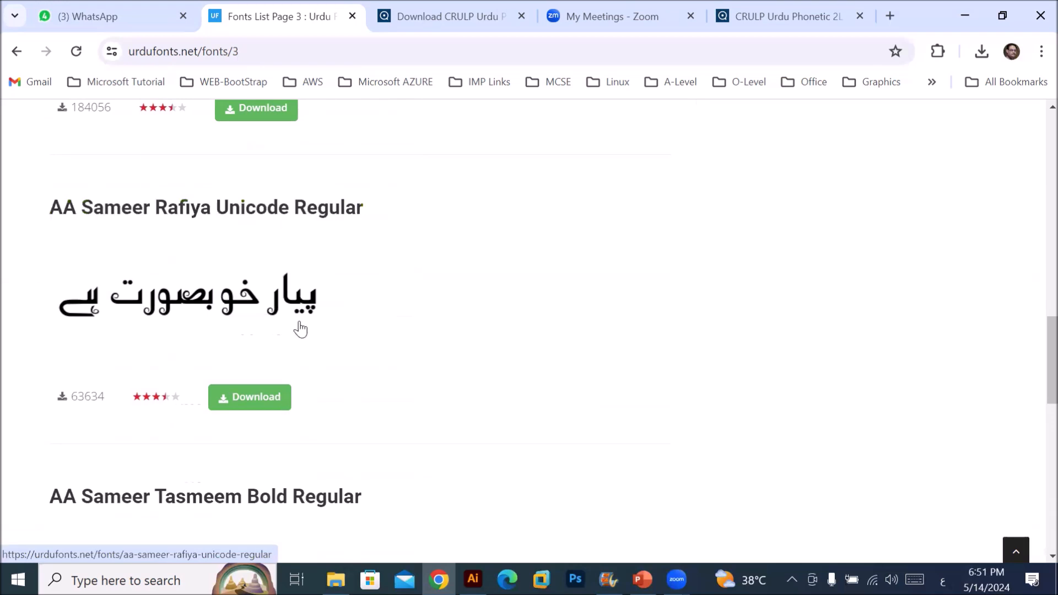
left_click(258, 405)
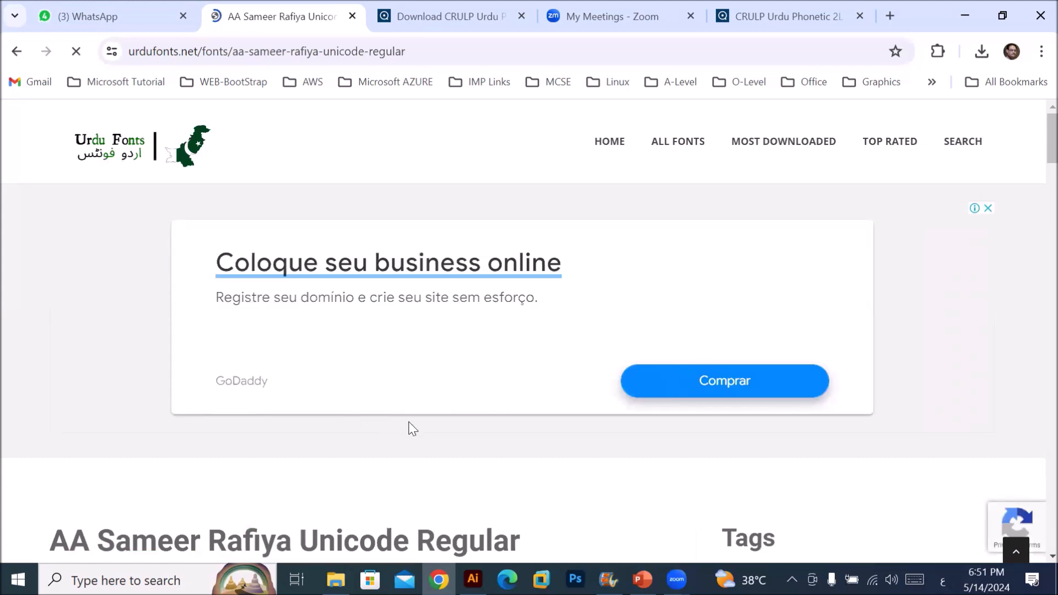
- Preview the word پاکستان in AA Sameer Rafiya Unicode Regular, using the CRULP Urdu Phonetic keyboard
scroll(412, 428, "down", 5)
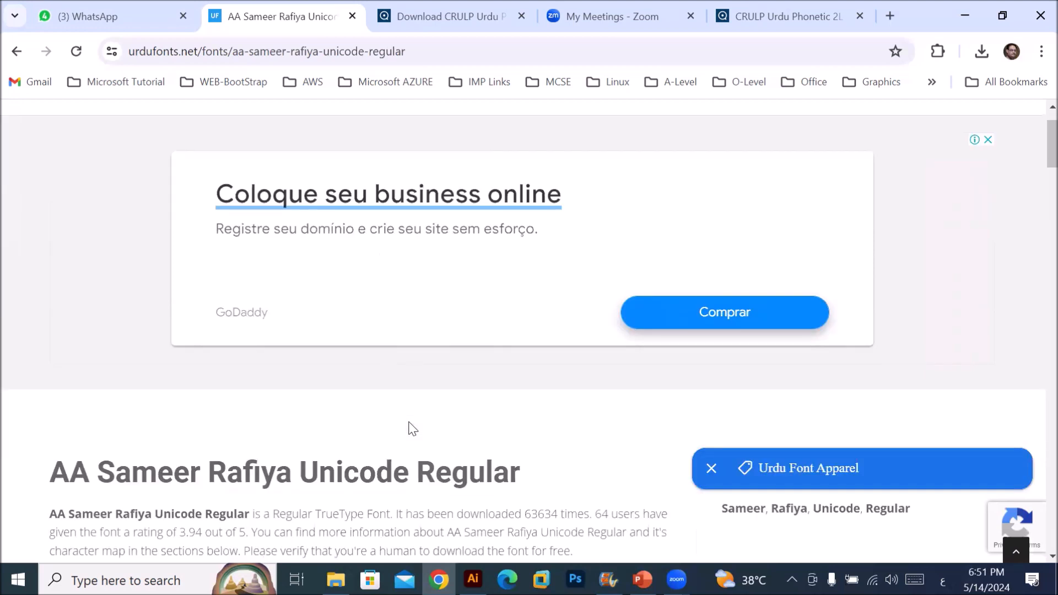
scroll(412, 429, "down", 3)
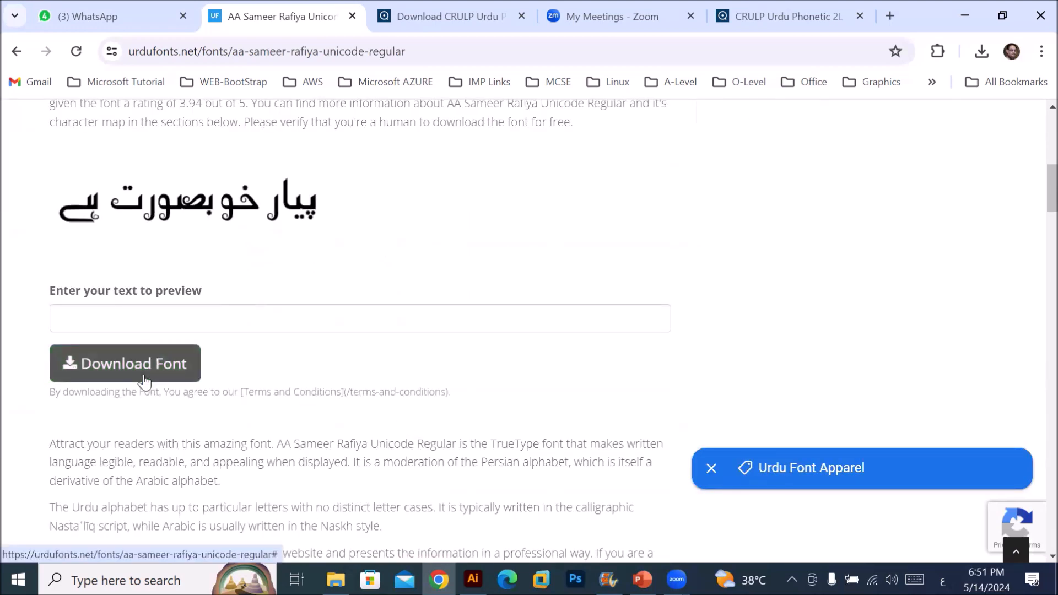
left_click(635, 316)
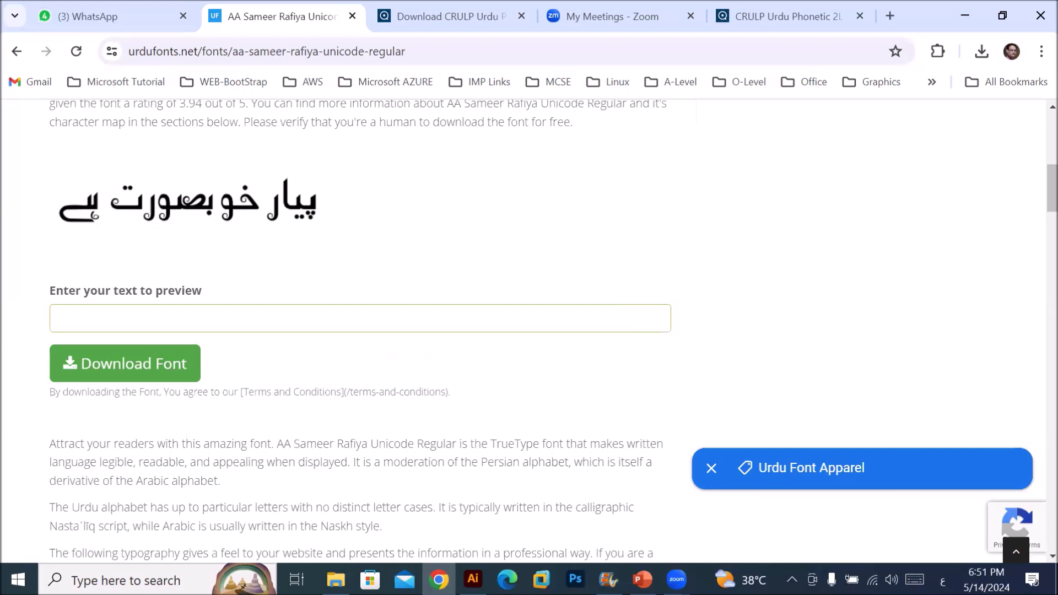
left_click(943, 581)
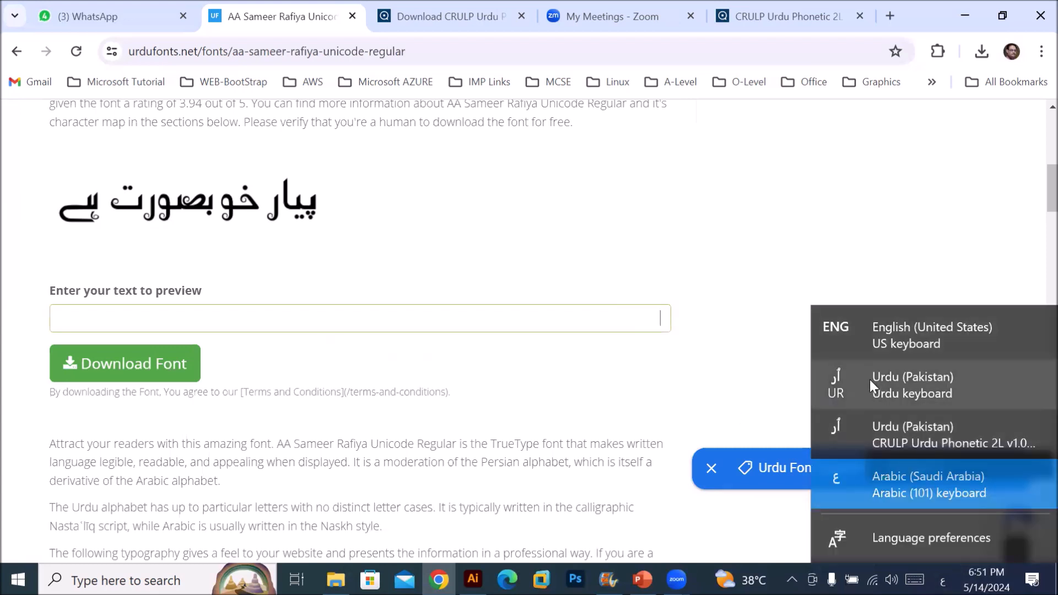
left_click(895, 432)
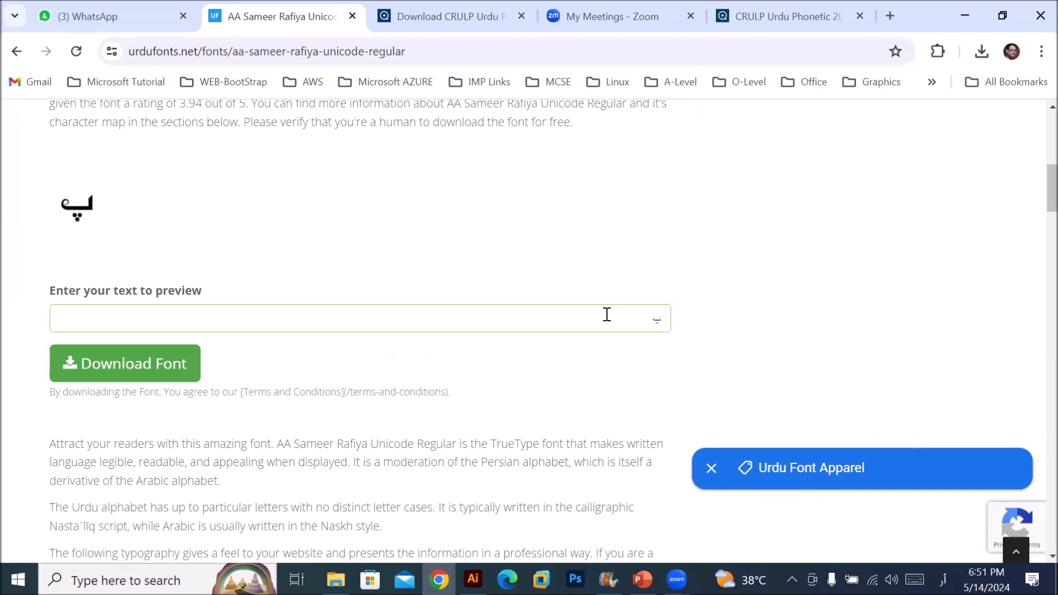
type("اکستان")
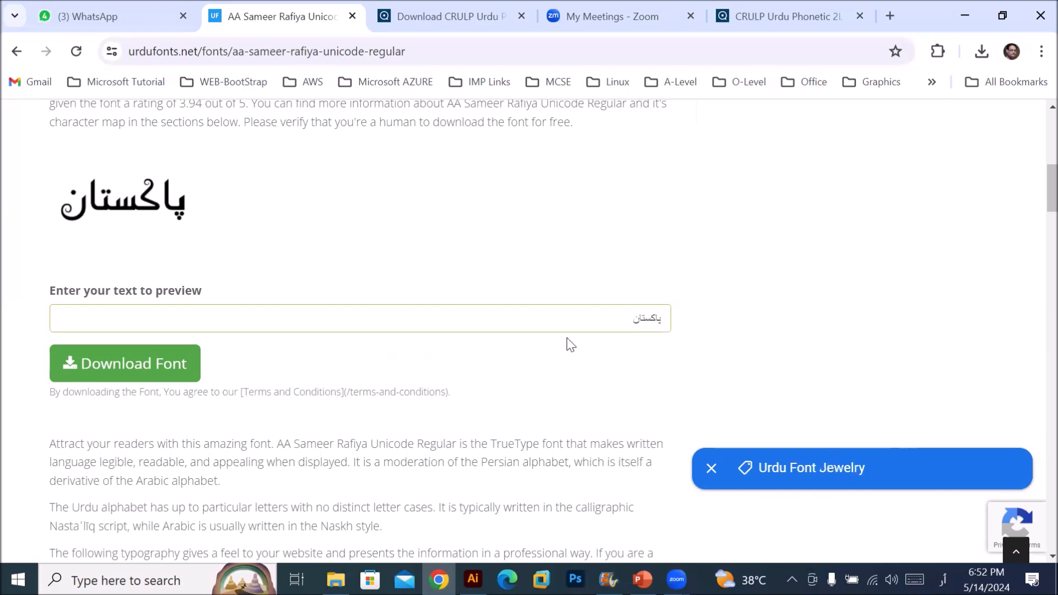
- Download the AA Sameer Rafiya Unicode Regular font from its page
left_click(146, 370)
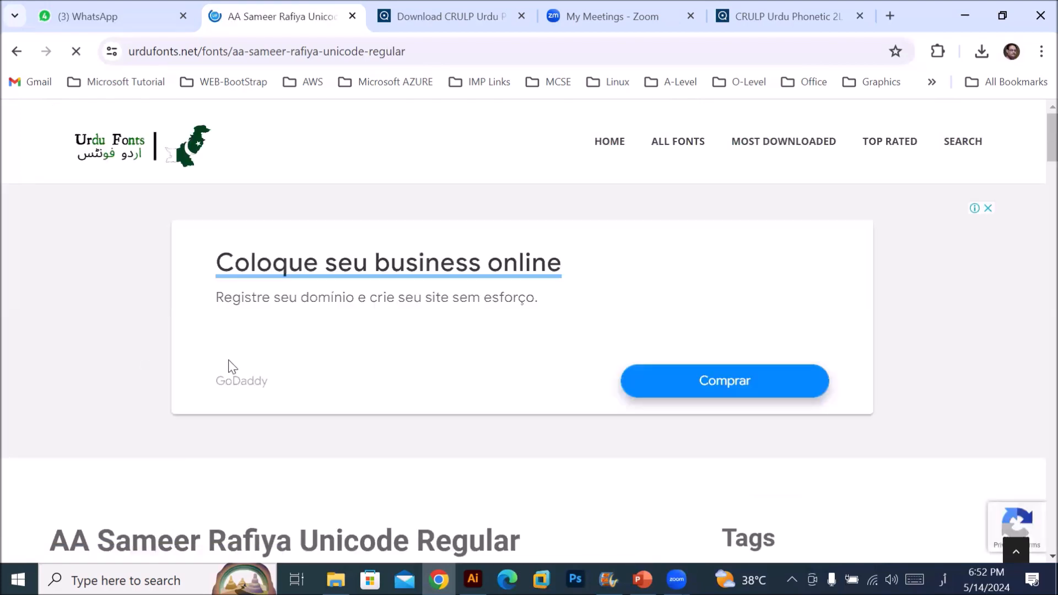
scroll(232, 366, "down", 2)
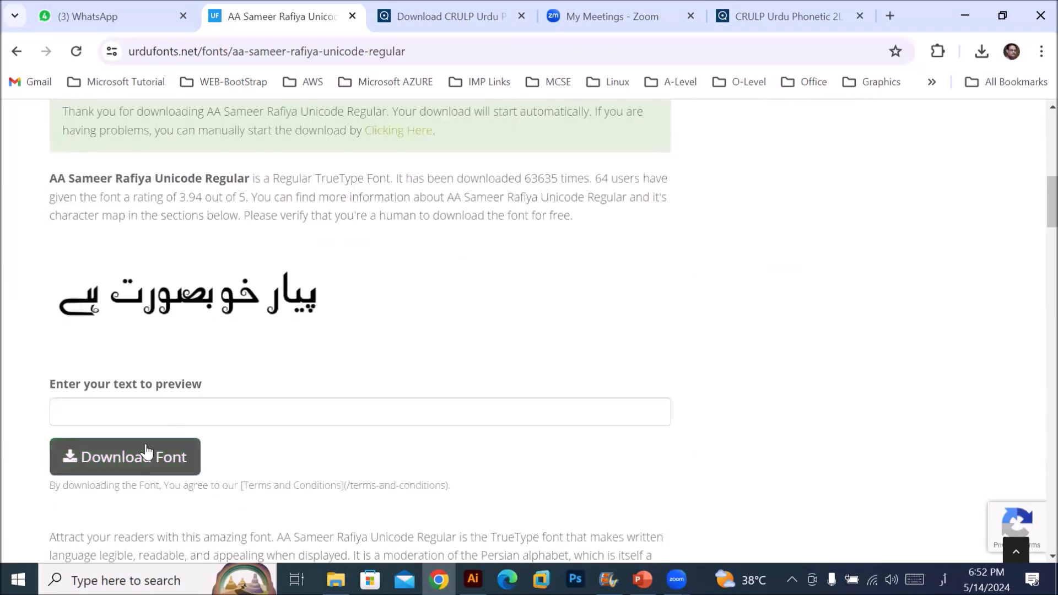
left_click(128, 456)
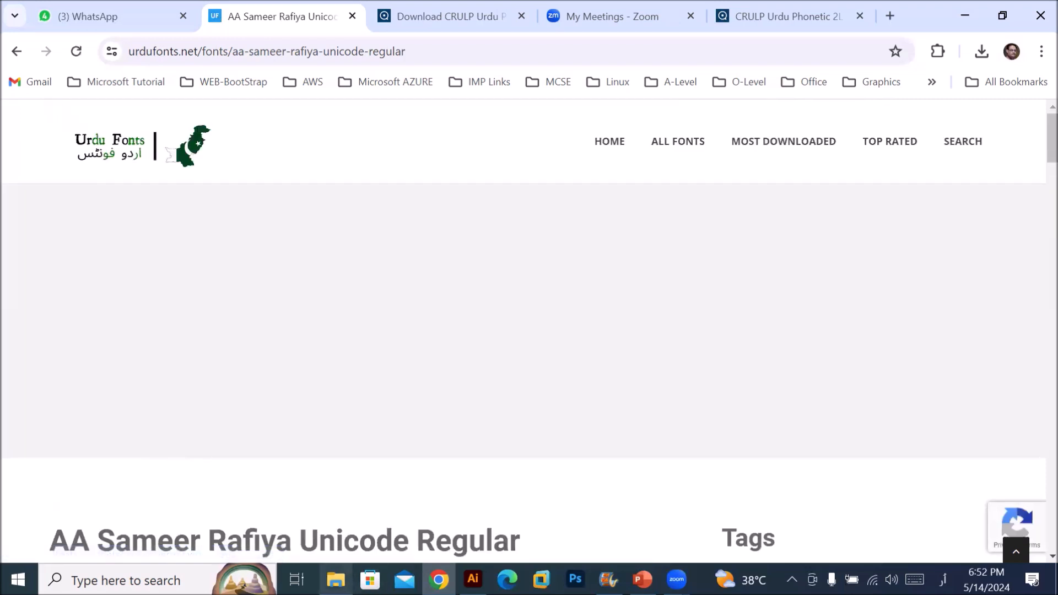
- Switch to File Explorer and extract the aa-sameer-rafiya-unicode-regular archive in Downloads into a folder of the same name
left_click(335, 580)
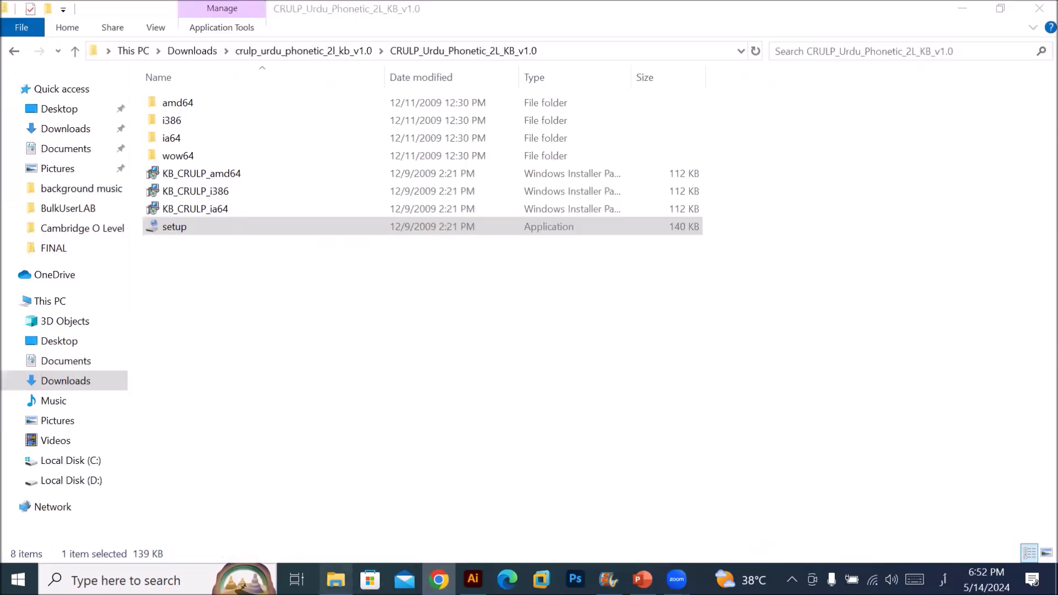
left_click(65, 129)
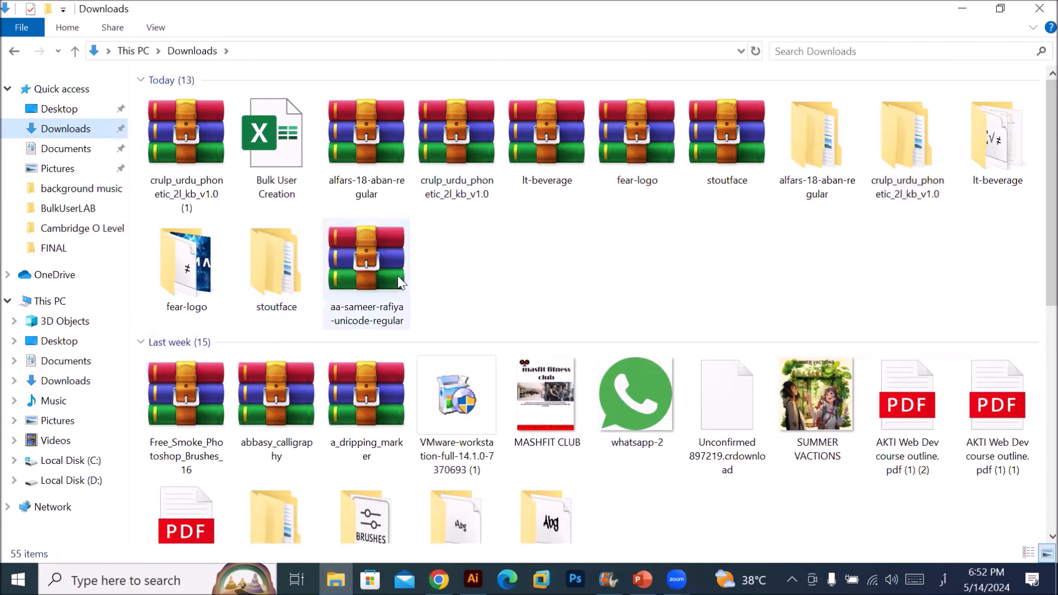
left_click(394, 287)
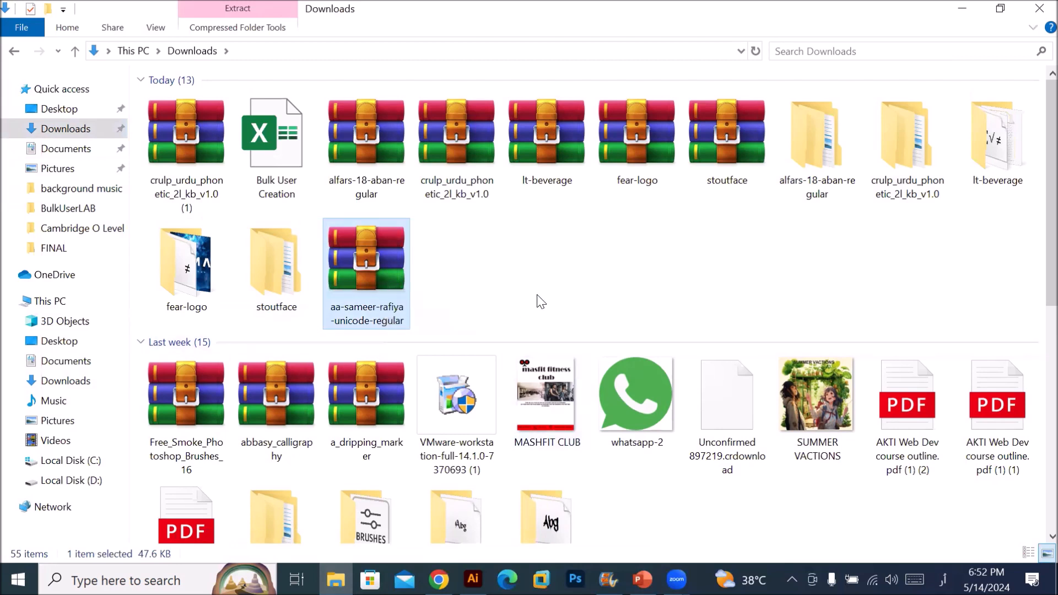
right_click(379, 270)
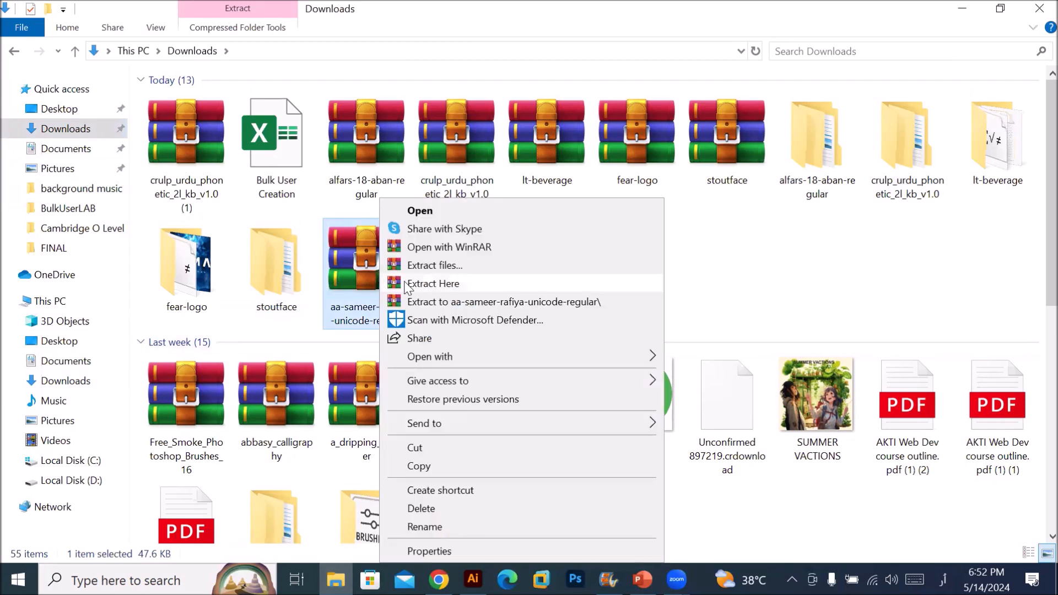
left_click(478, 303)
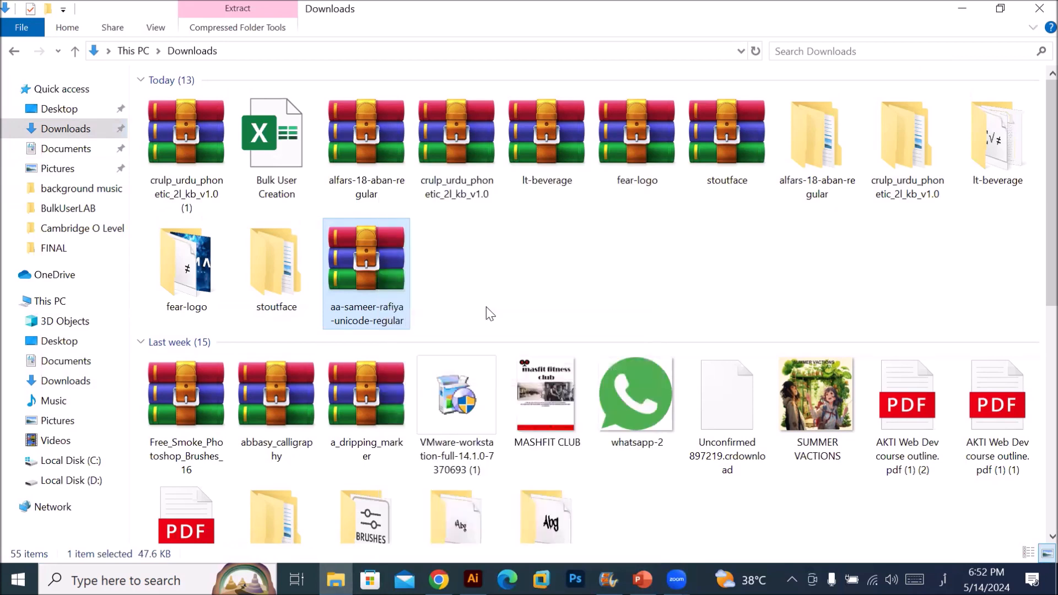
- Open the extracted AA Sameer Rafiya Unicode Regular folder and install its TrueType font file
double_click(453, 269)
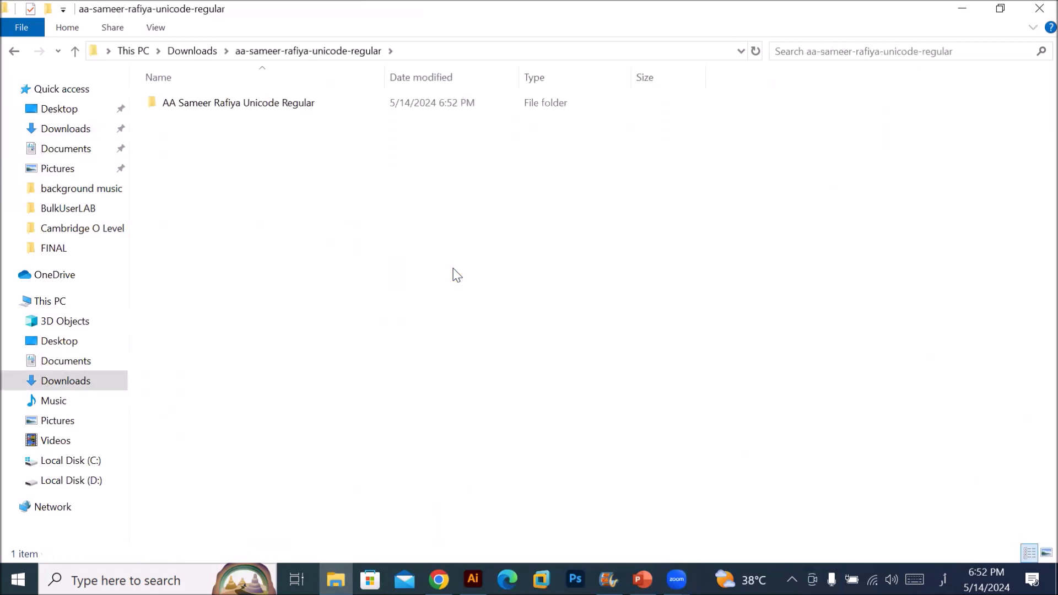
double_click(277, 102)
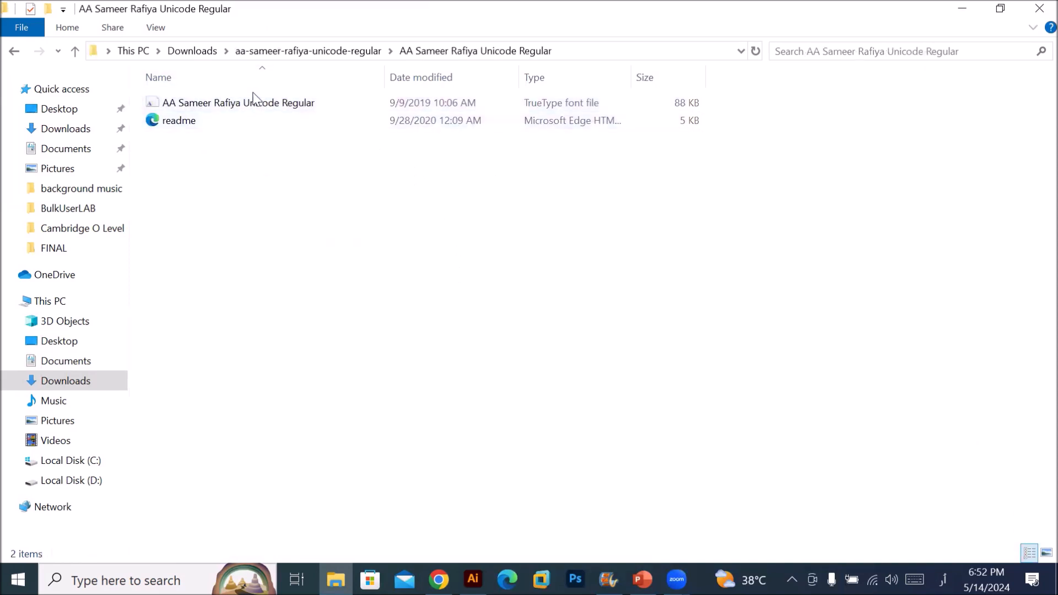
left_click(270, 105)
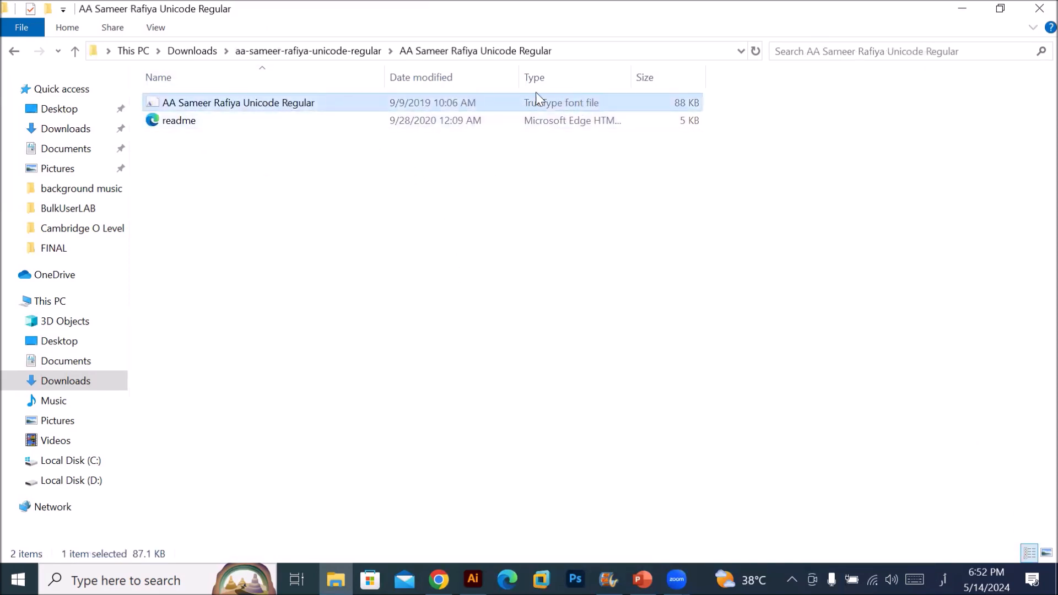
left_click(564, 120)
left_click(564, 107)
right_click(569, 142)
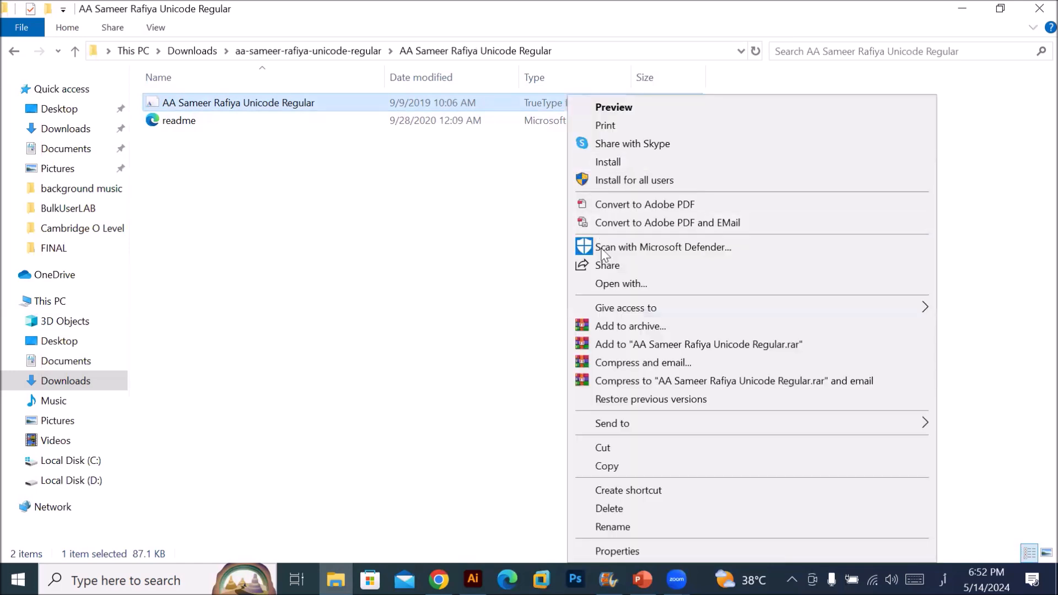
left_click(628, 165)
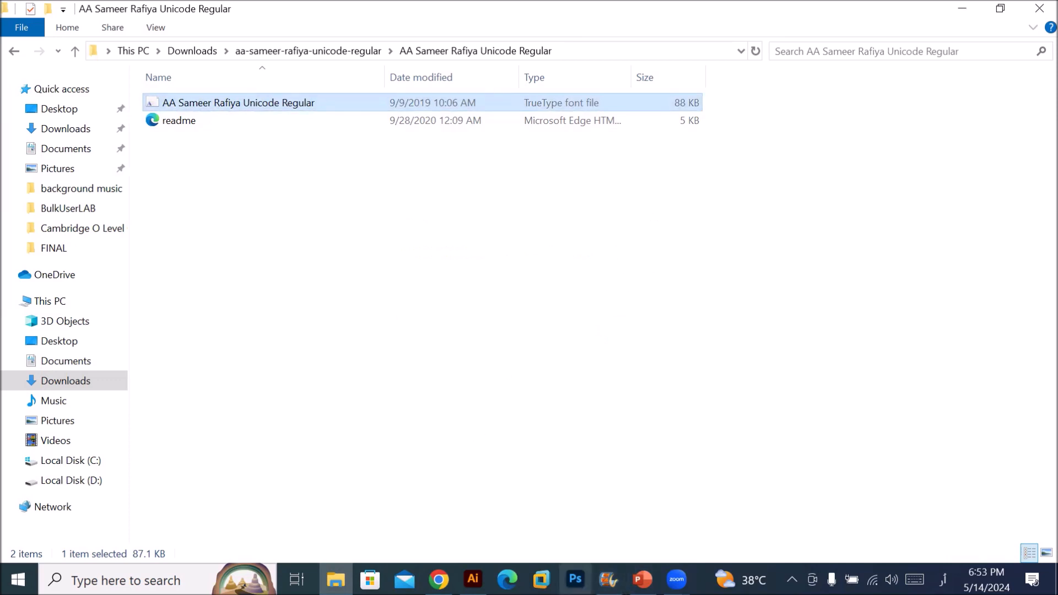
- Switch to Illustrator and look through the font list for the selected پاکستان text on the ellipse
left_click(473, 579)
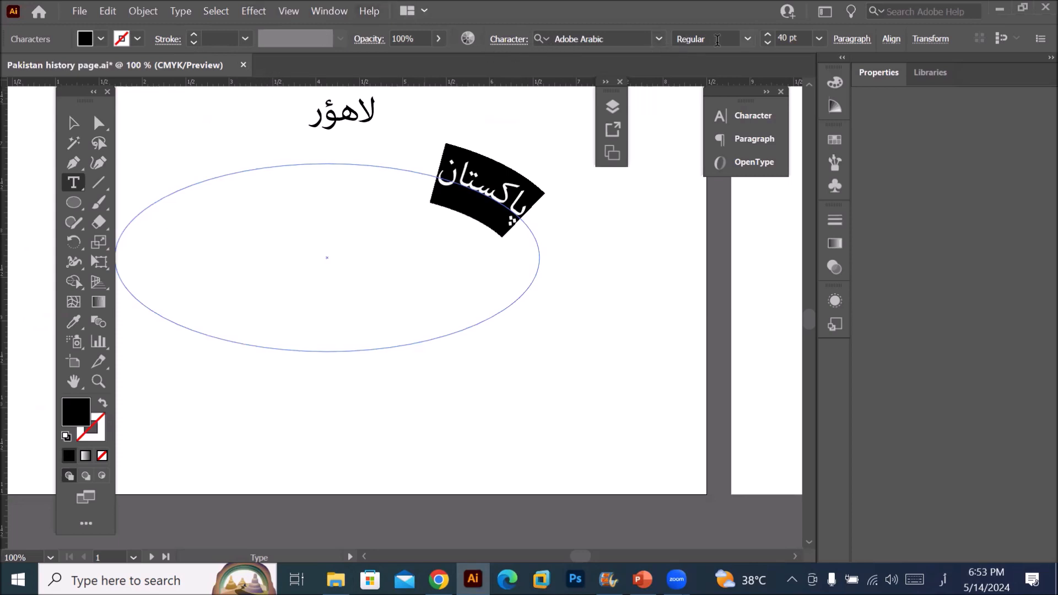
left_click(659, 42)
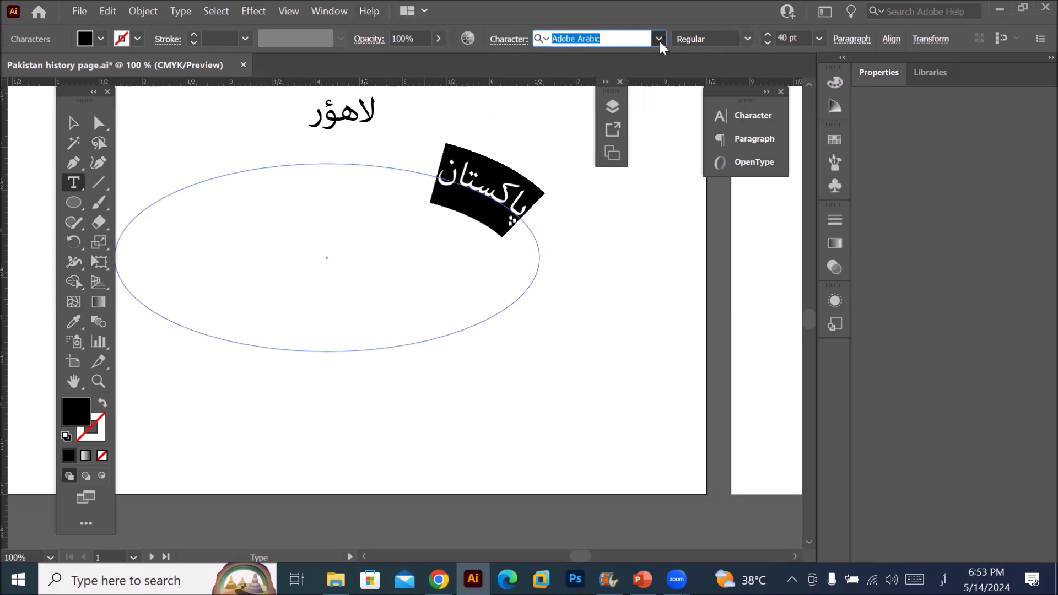
left_click(660, 42)
left_click(659, 39)
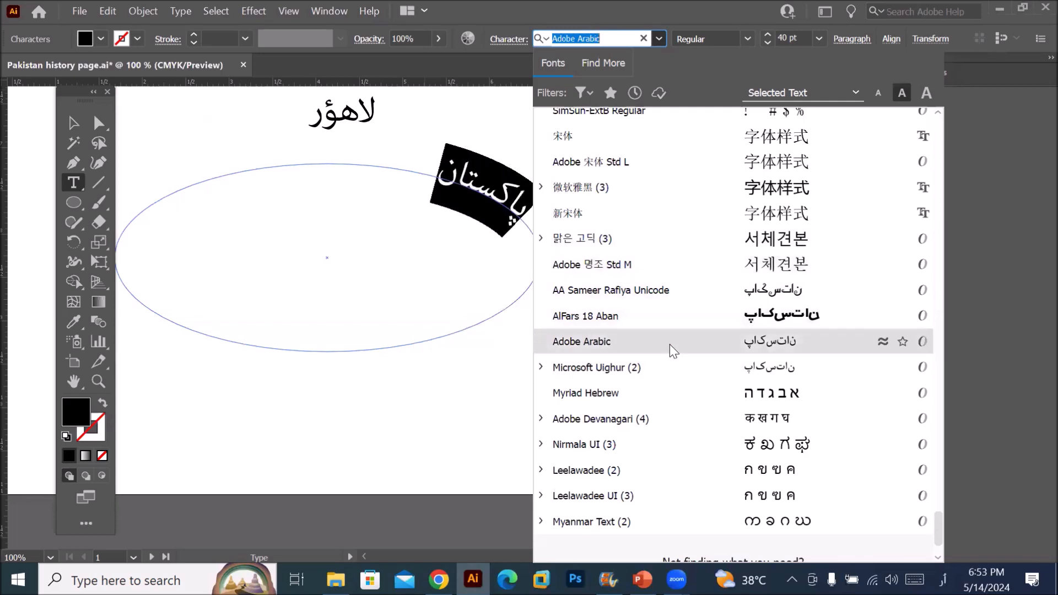
scroll(673, 389, "down", 3)
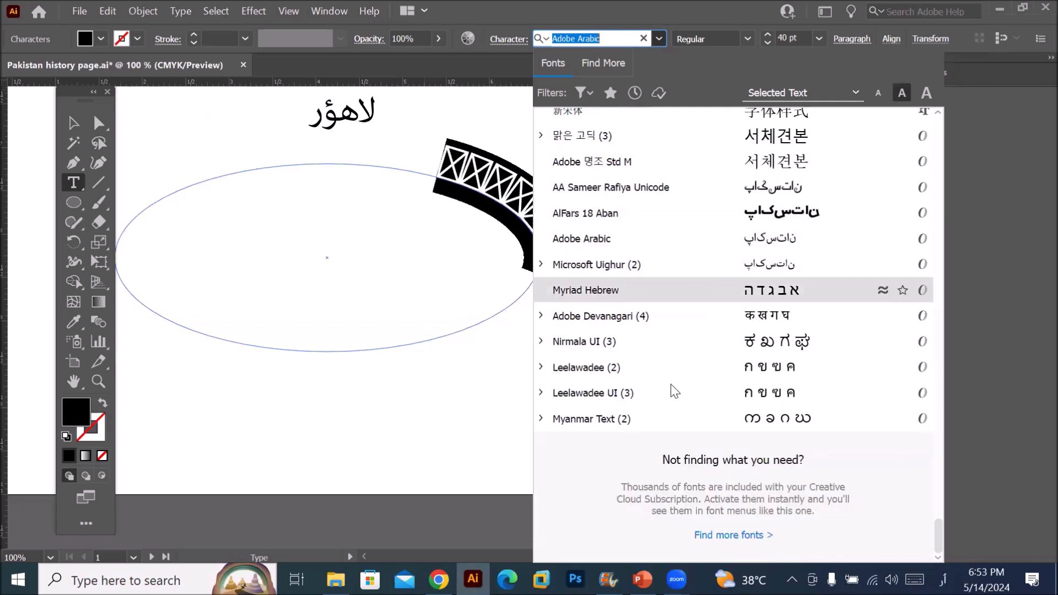
scroll(673, 390, "up", 15)
scroll(673, 390, "up", 3)
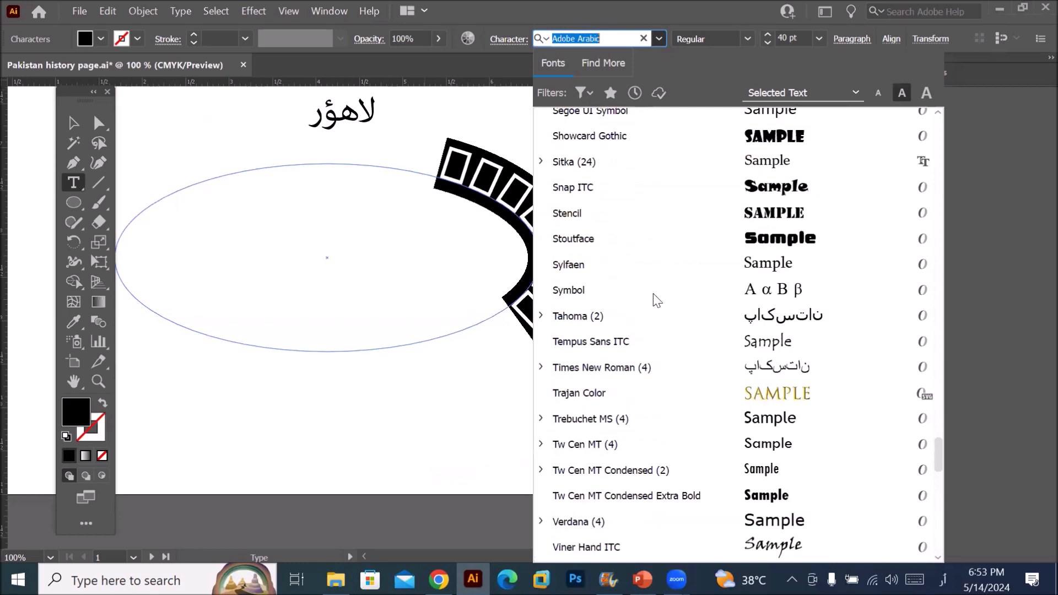
- Search the font list for سا
left_click(603, 33)
left_click(603, 32)
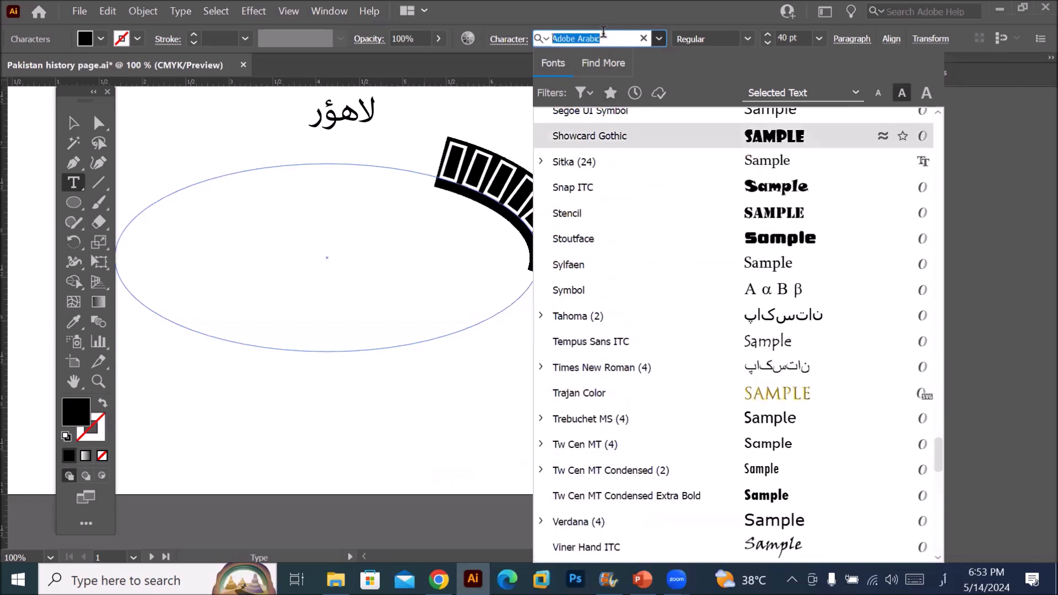
type("سا")
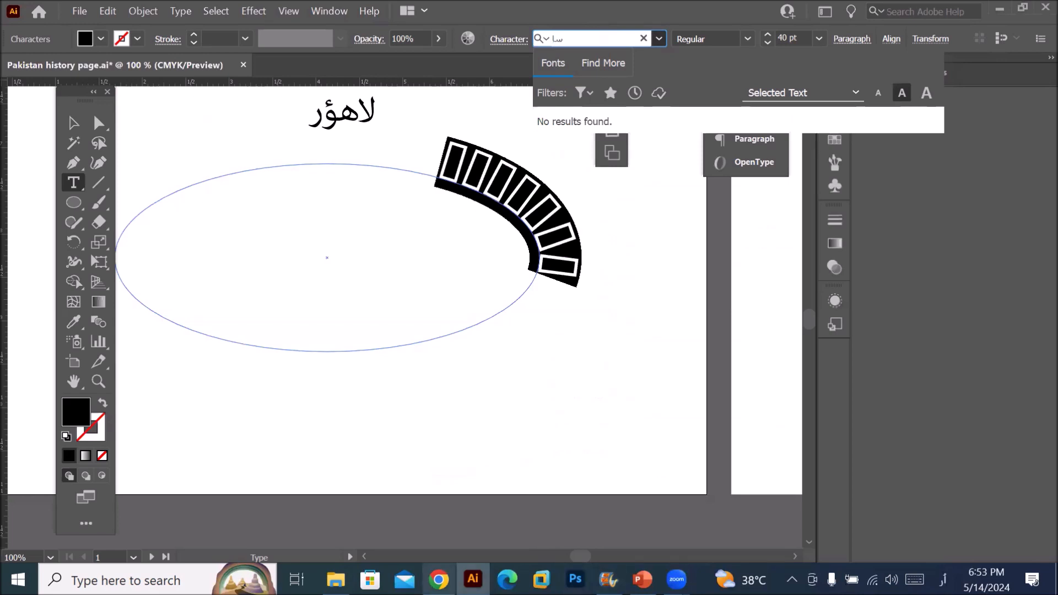
mouse_move(439, 579)
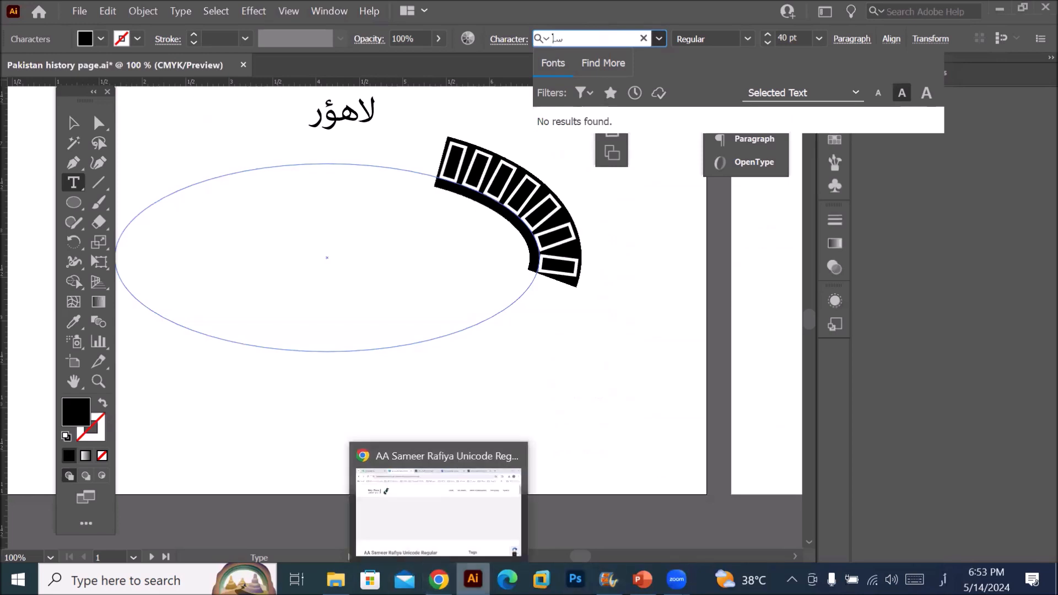
- Copy the AA Sameer Rafiya Unicode Regular font file's name in File Explorer and search Illustrator's font list for it
left_click(336, 580)
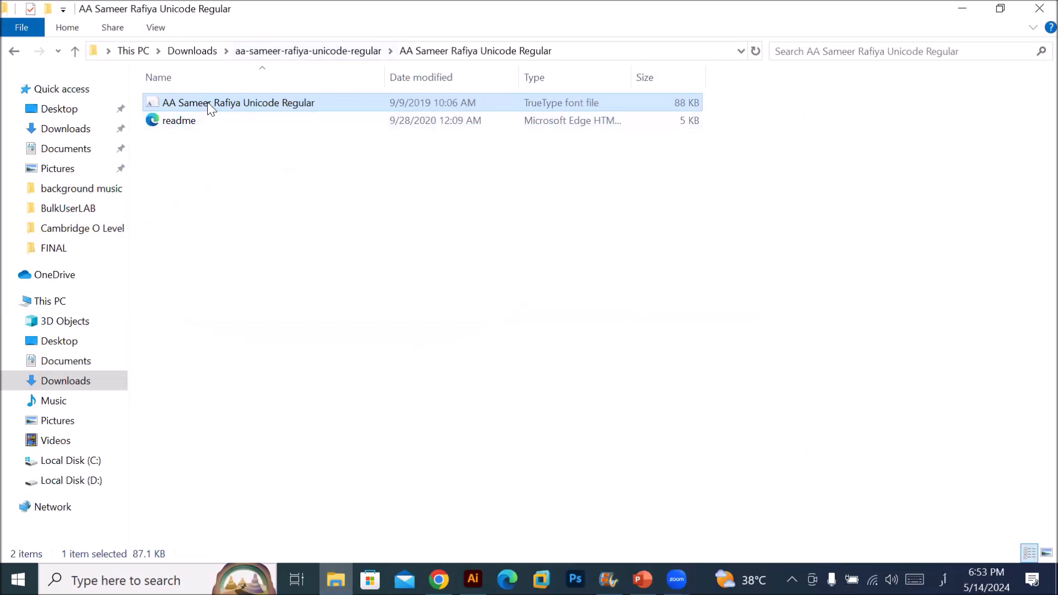
left_click(207, 102)
right_click(214, 101)
left_click(274, 150)
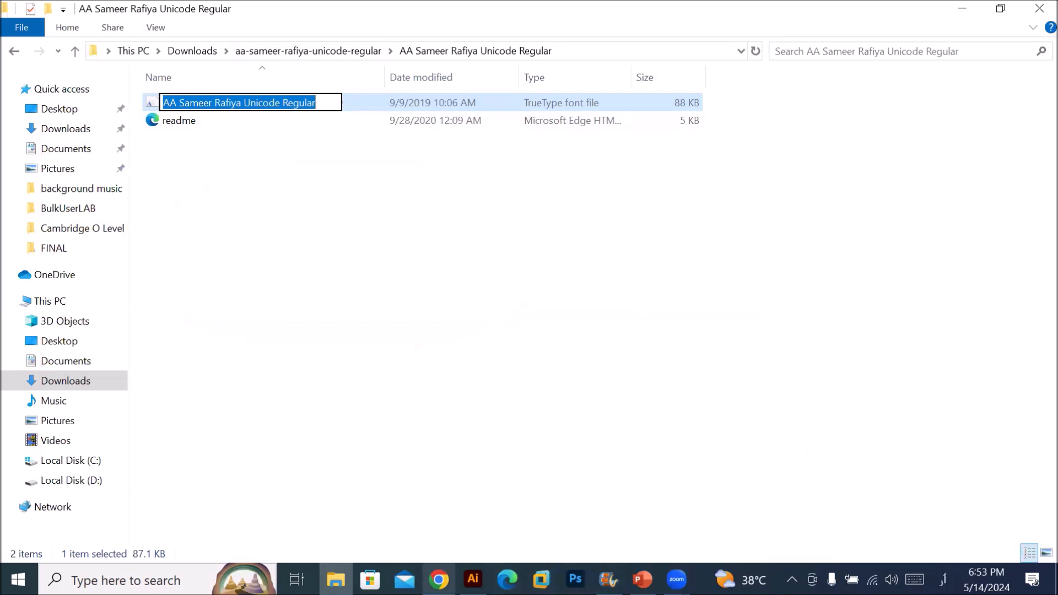
left_click(438, 580)
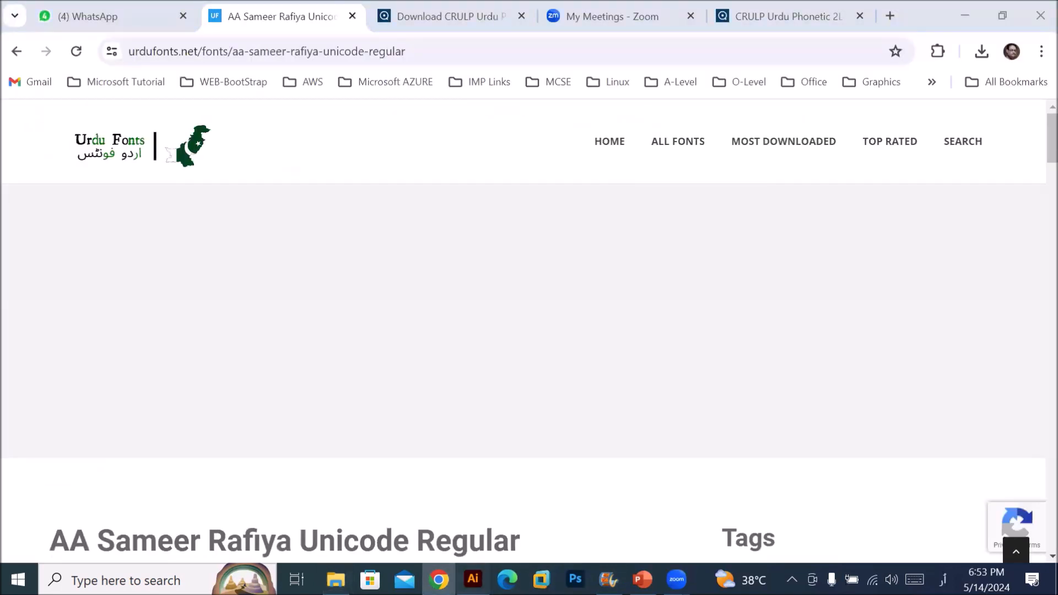
left_click(473, 580)
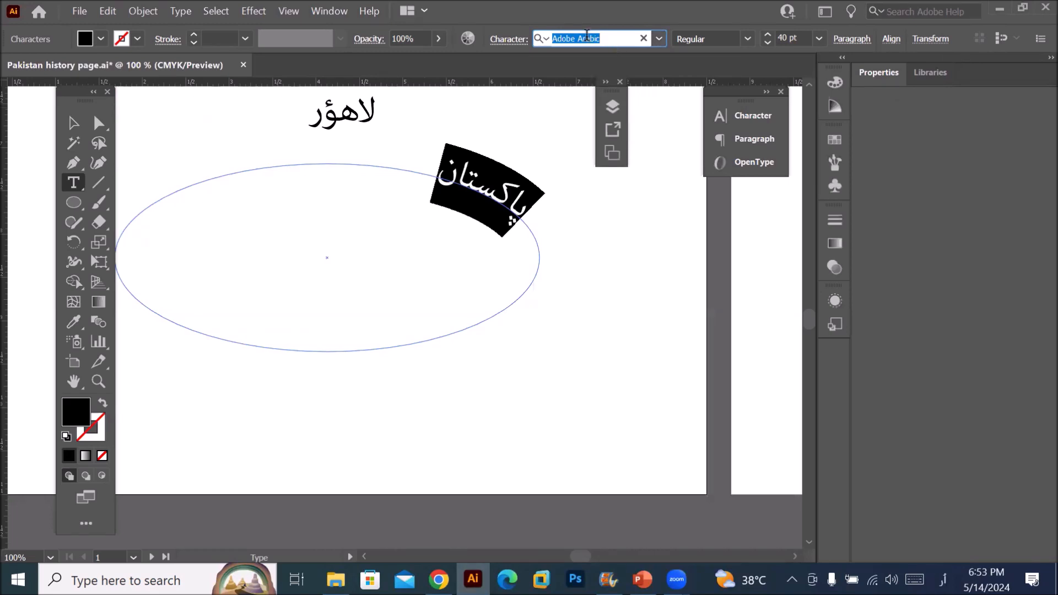
right_click(586, 36)
left_click(623, 103)
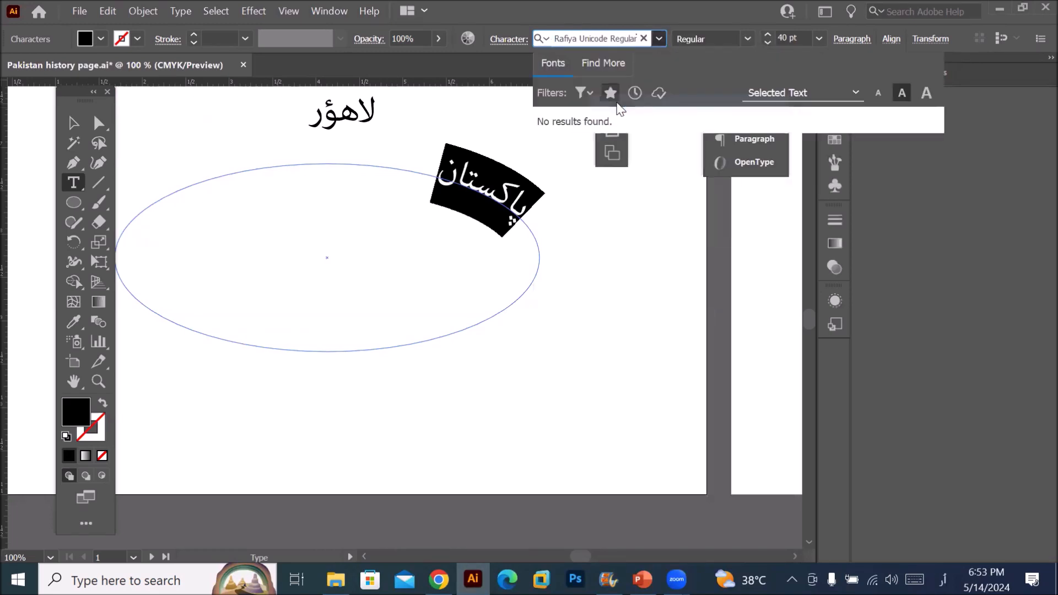
key("Escape")
- Apply the AA Sameer Rafiya Unicode font to the selected پاکستان text on the ellipse
left_click(659, 39)
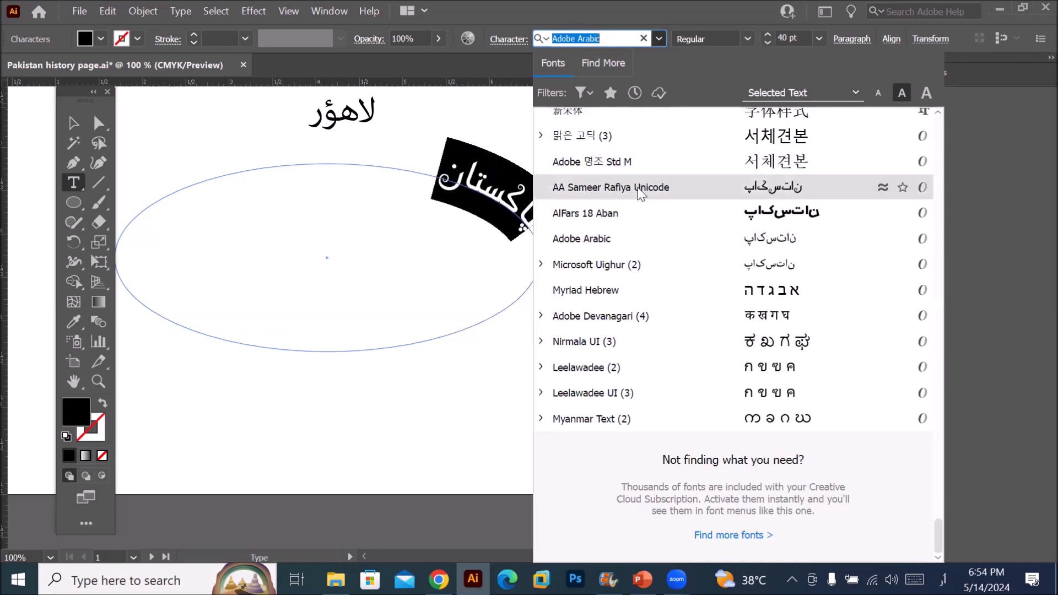
left_click(669, 190)
key("Escape")
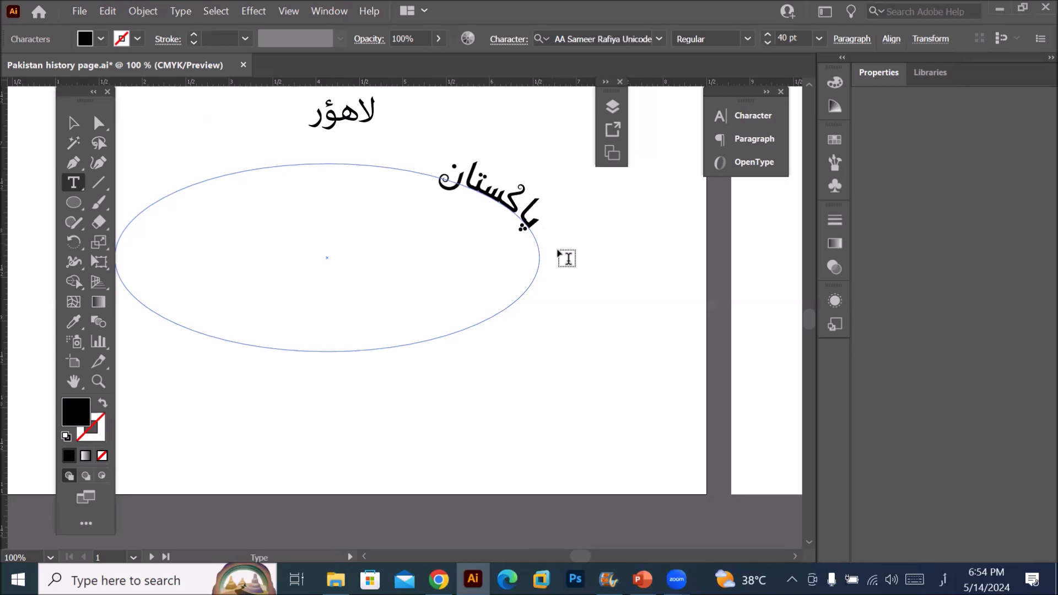
- Switch the keyboard language to English and draw an area-type box with placeholder text below the sunburst badge on the History of Pakistan page
scroll(432, 147, "up", 3)
scroll(431, 148, "down", 5)
scroll(440, 157, "down", 6)
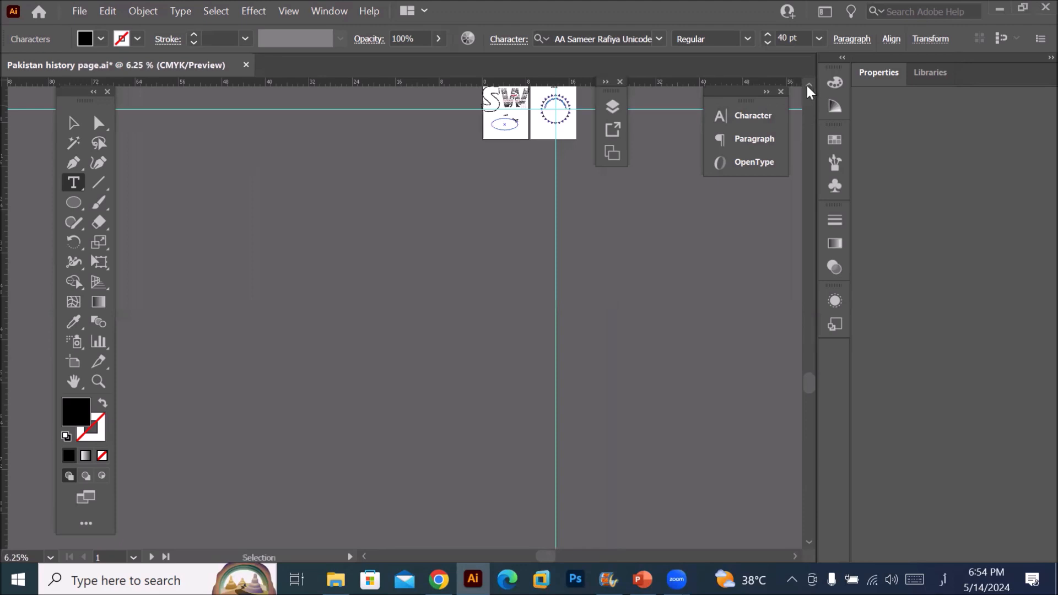
scroll(810, 84, "up", 3)
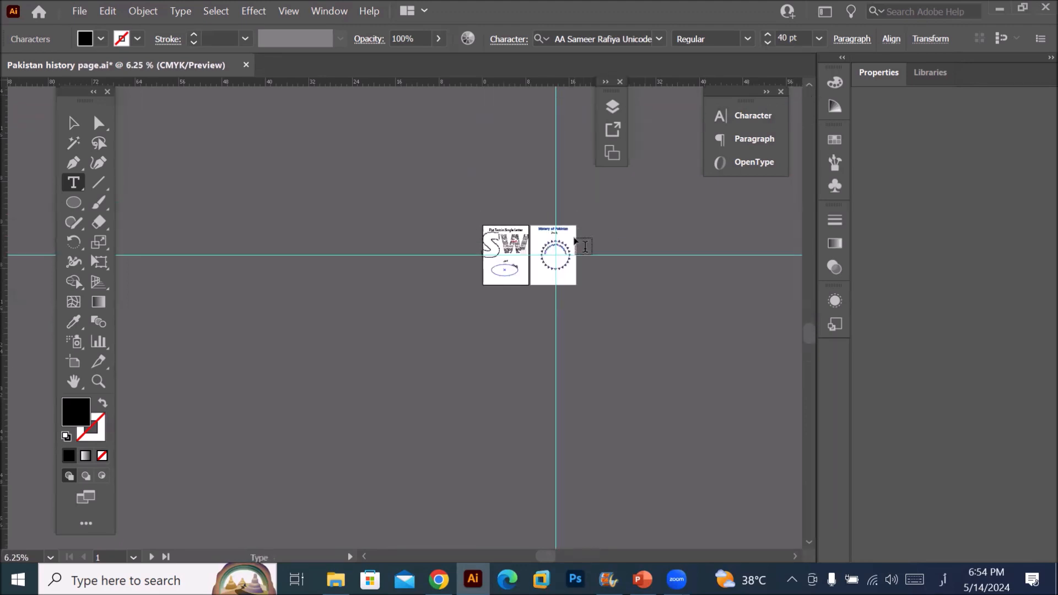
scroll(575, 247, "up", 6)
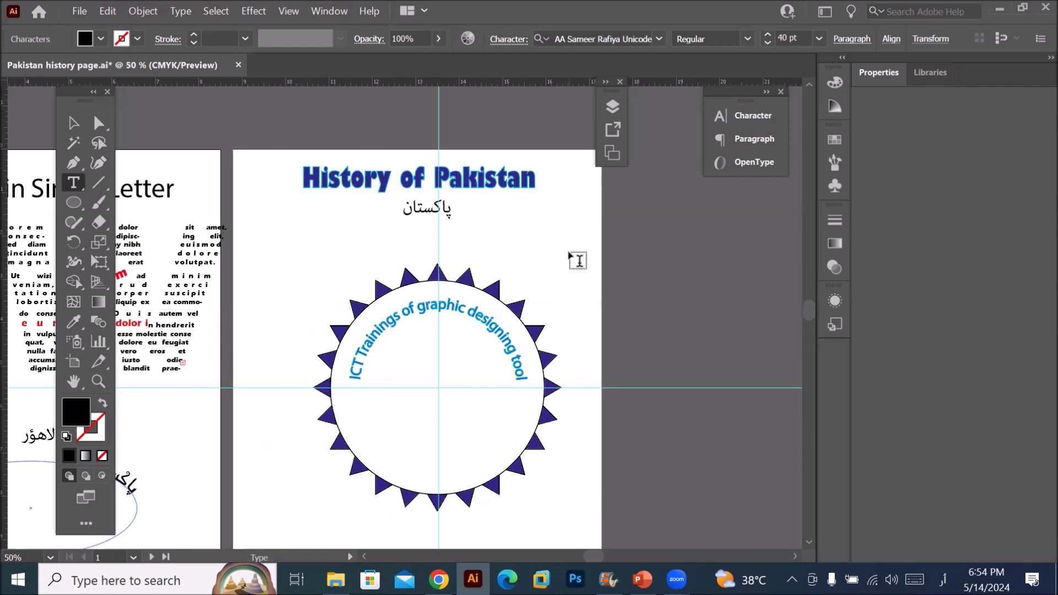
scroll(576, 247, "down", 2)
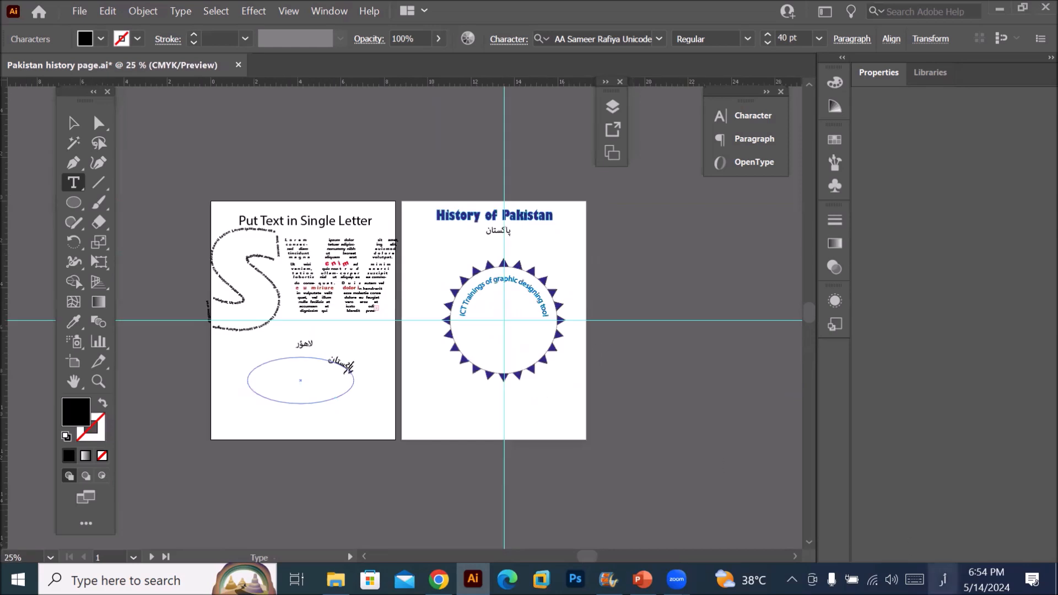
left_click(943, 579)
left_click(913, 343)
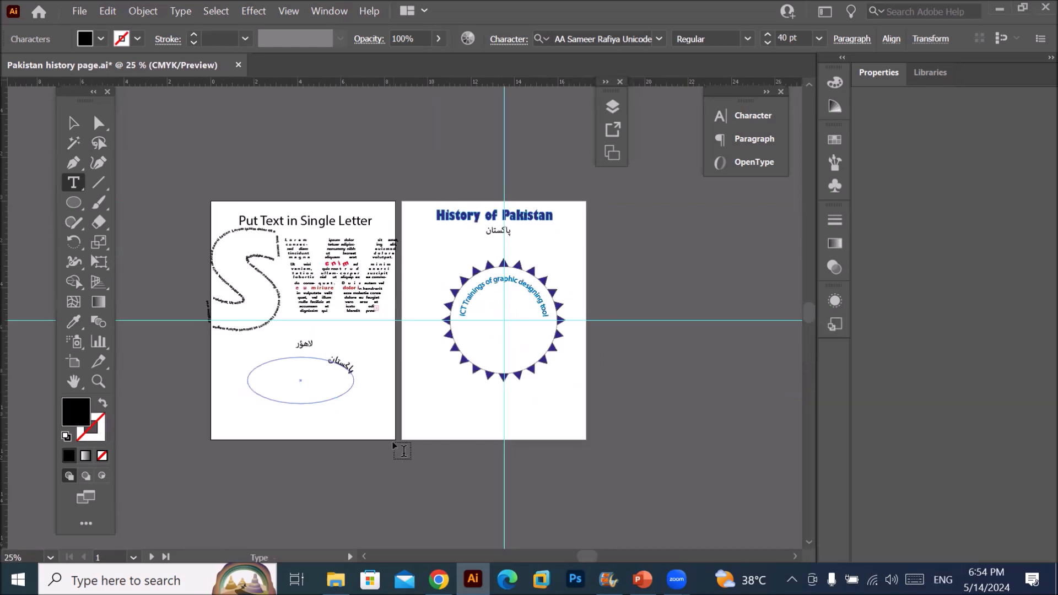
left_click_drag(415, 383, 582, 439)
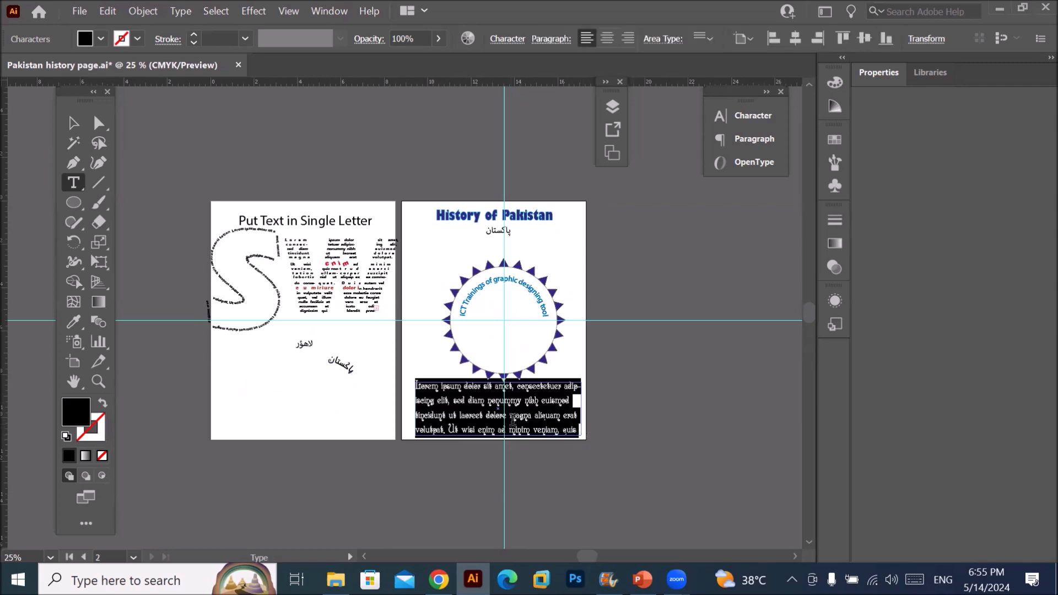
left_click(524, 417)
- Draw a black circle inside the badge, centred on the guide intersection, and open the layer list as a floating panel beside it
scroll(524, 416, "up", 3)
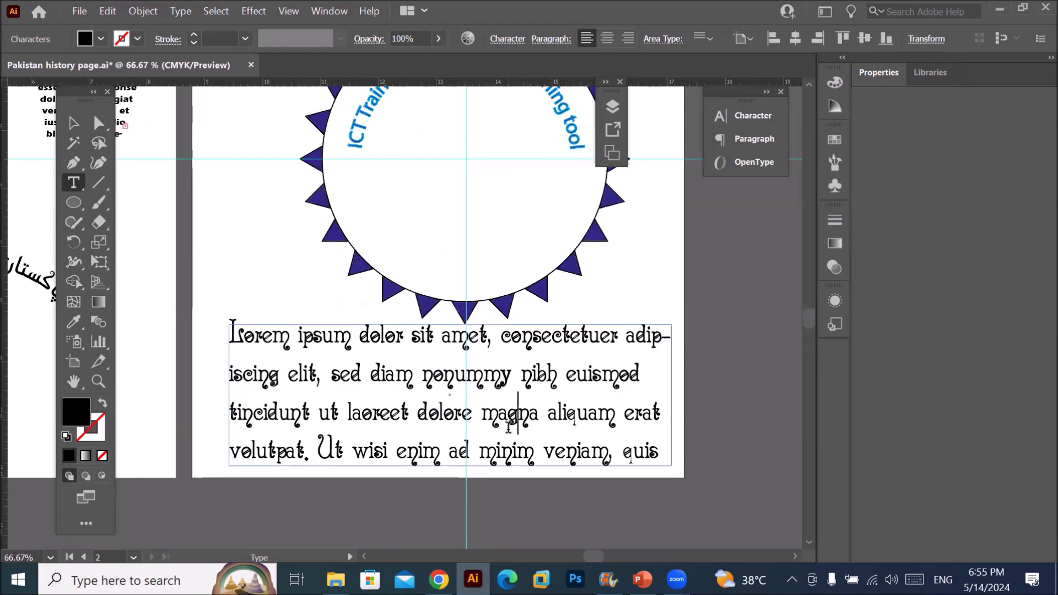
scroll(508, 427, "up", 2)
scroll(508, 427, "down", 1)
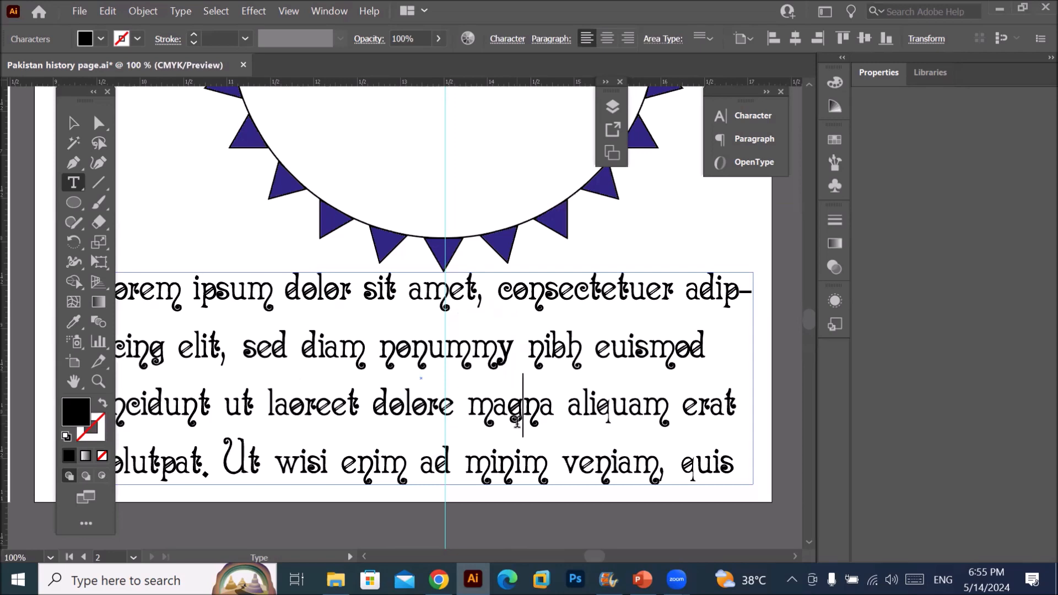
scroll(489, 400, "down", 2)
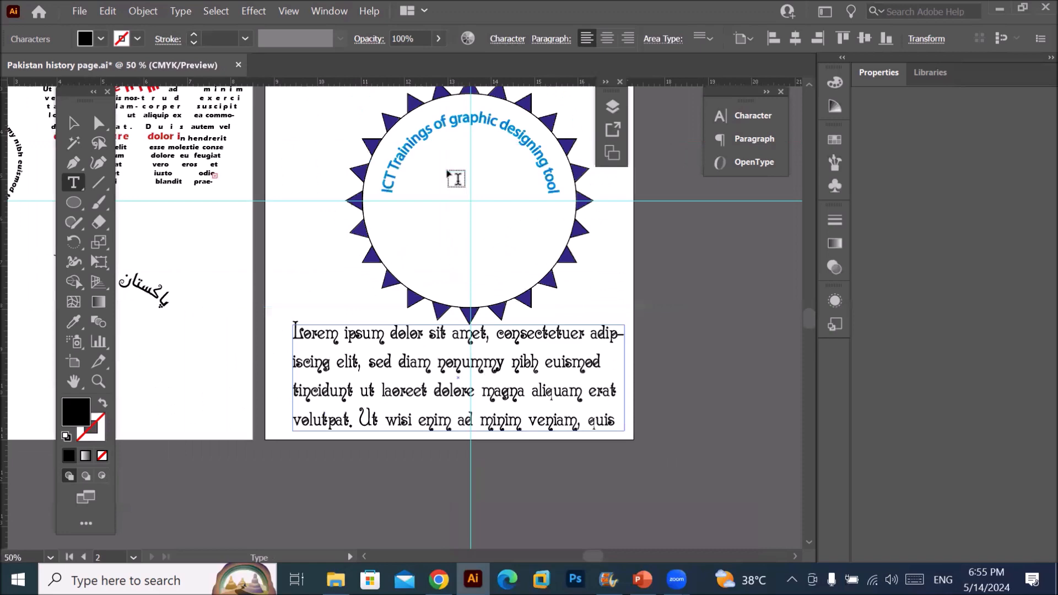
scroll(440, 139, "up", 1)
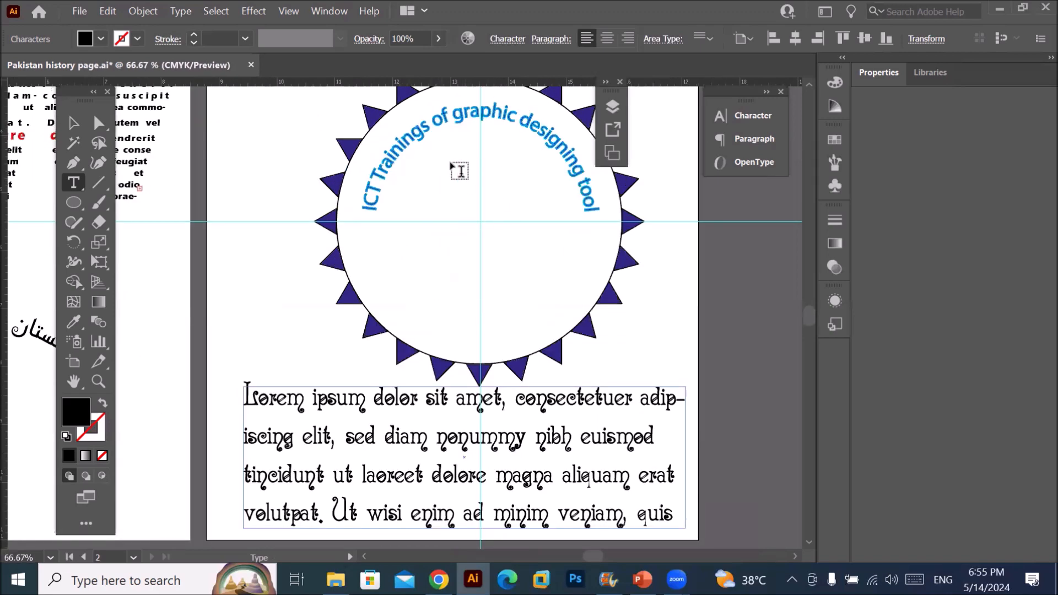
left_click(77, 204)
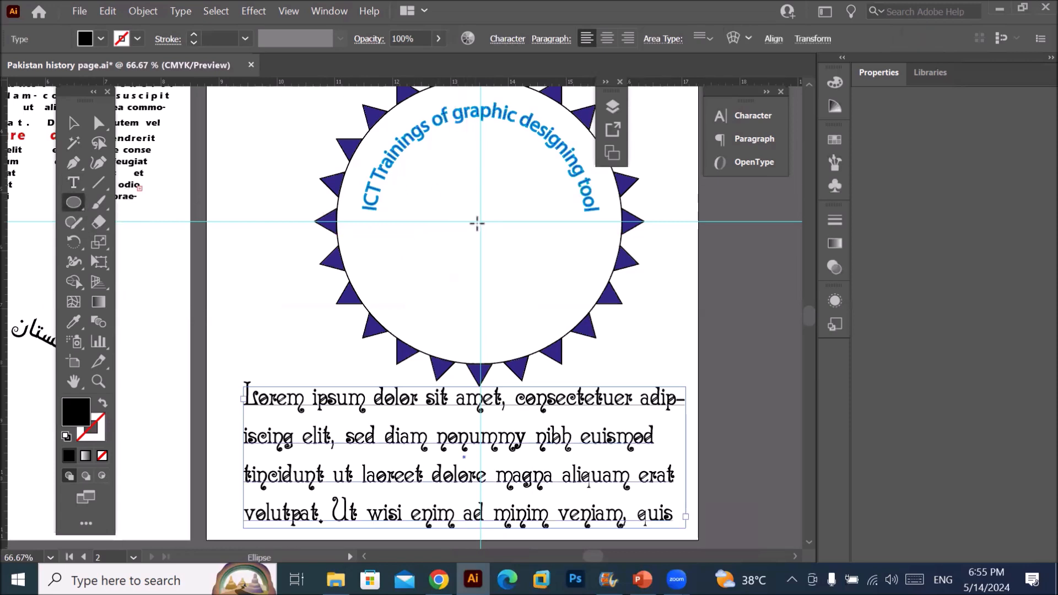
left_click_drag(478, 221, 538, 298)
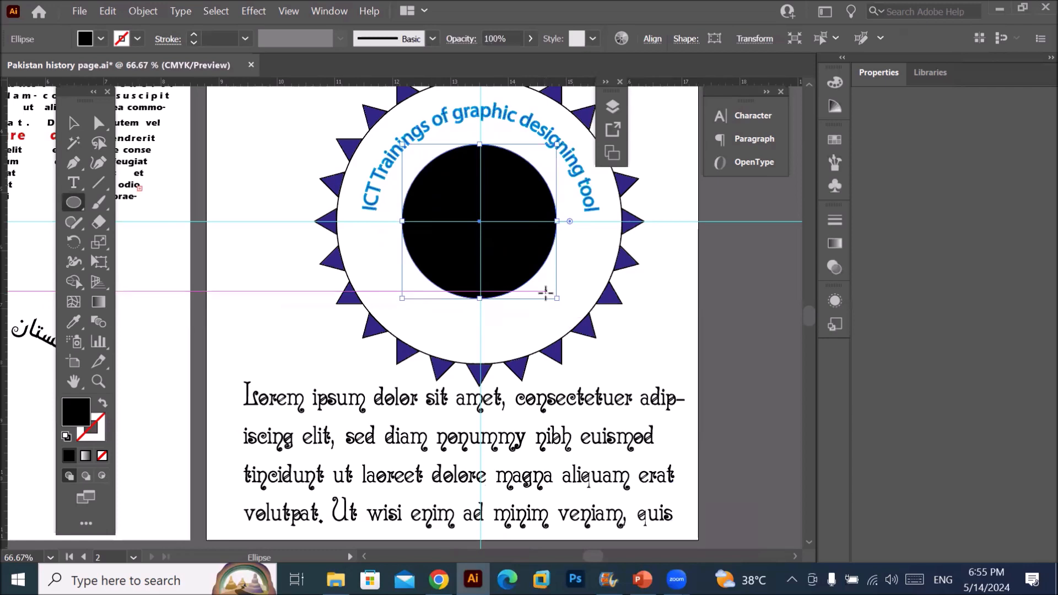
left_click(612, 106)
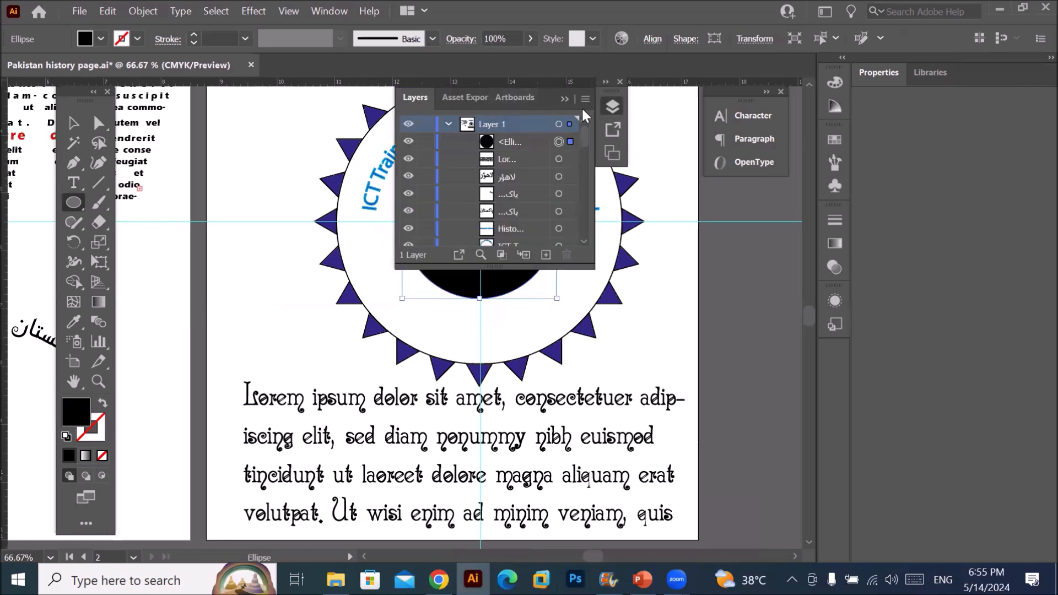
left_click_drag(549, 98, 744, 302)
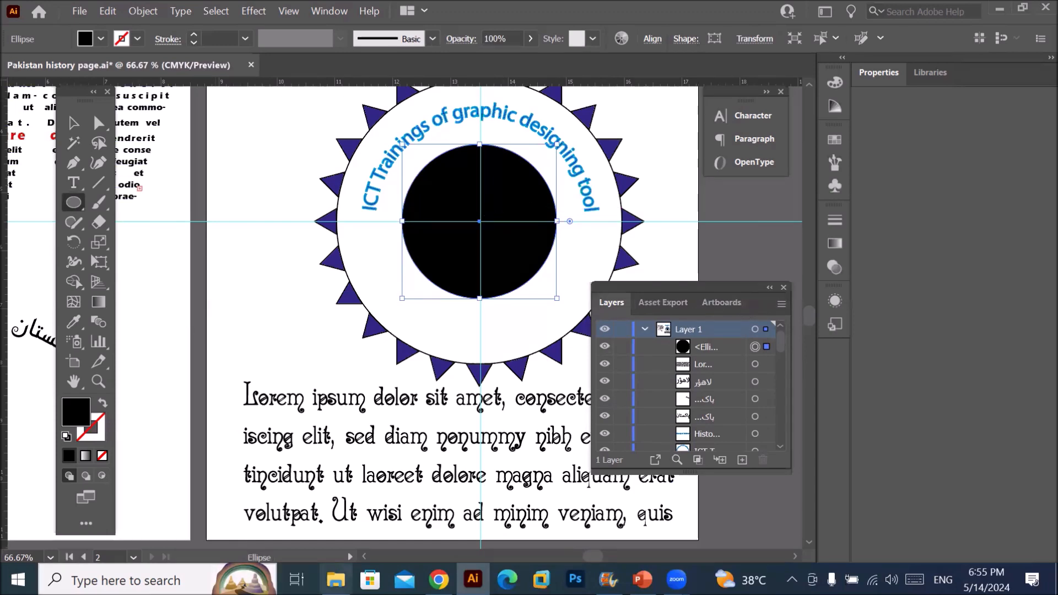
- Switch to File Explorer and open the Computer room Products folder inside _Graphics\Images on Local Disk (D:)
left_click(336, 579)
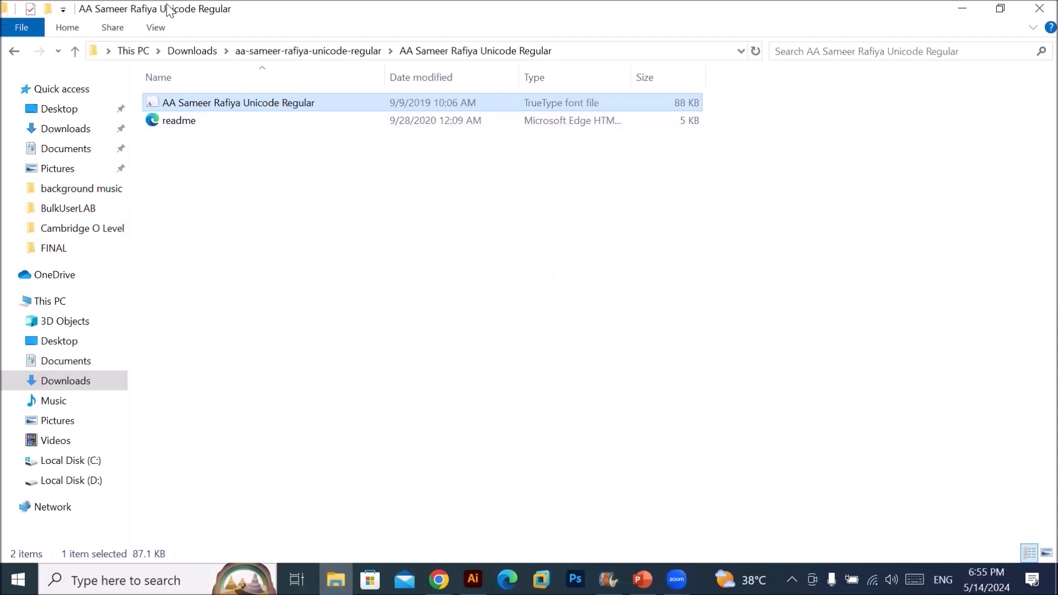
left_click(138, 51)
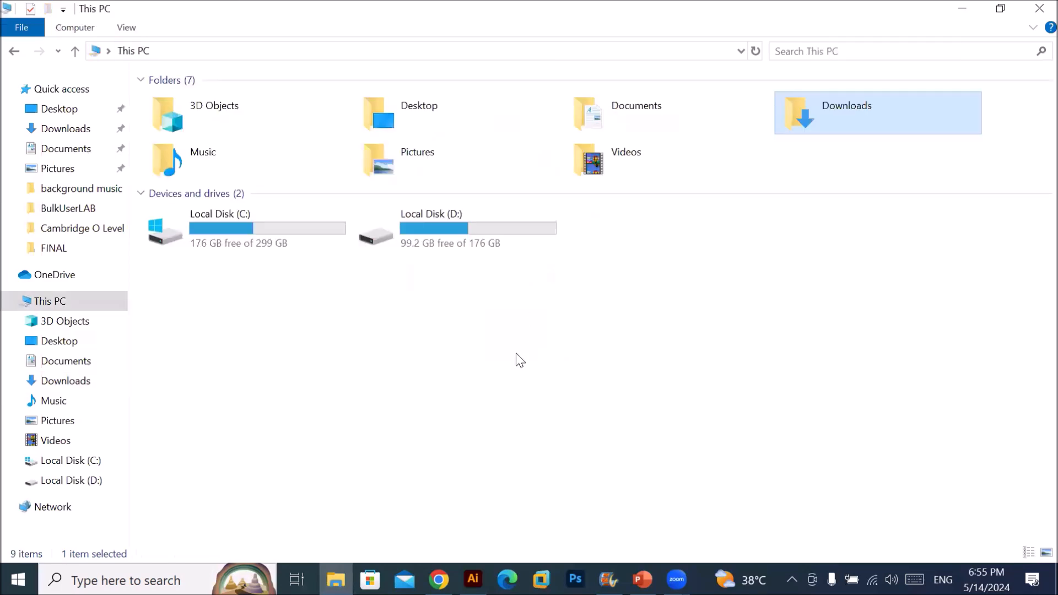
double_click(457, 215)
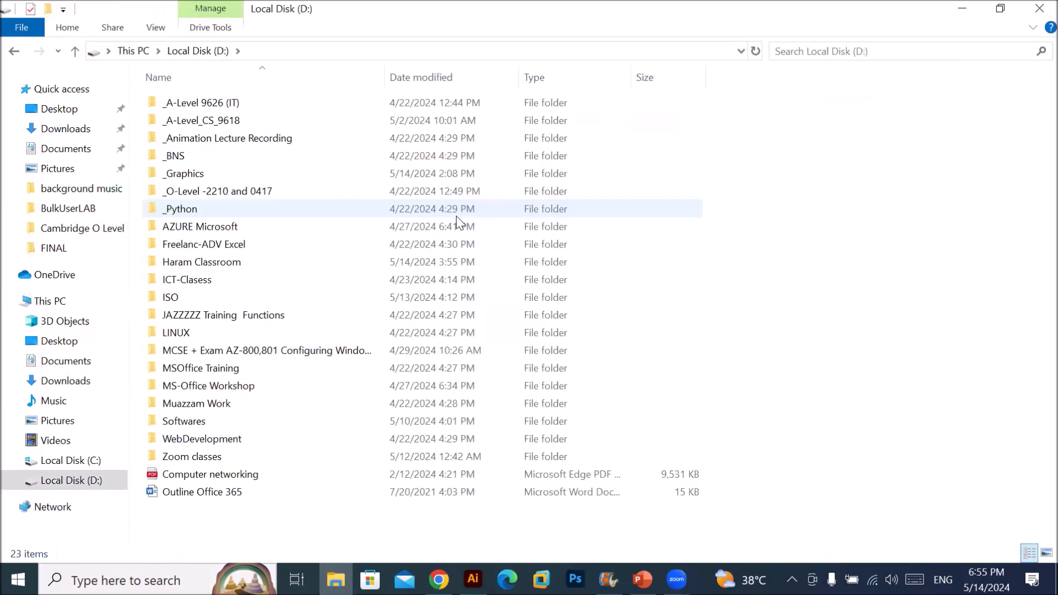
double_click(216, 171)
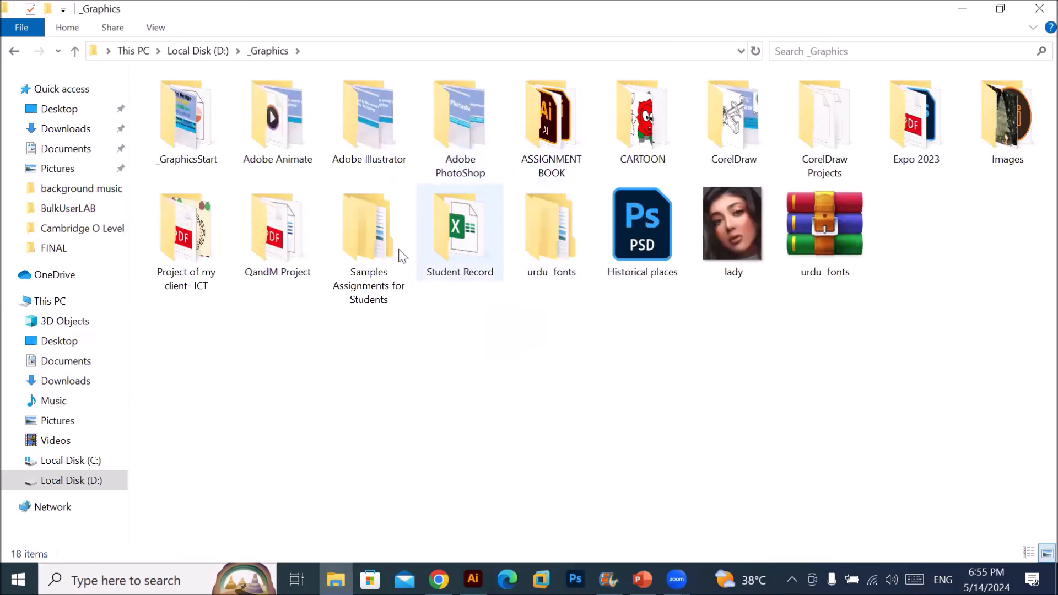
double_click(994, 137)
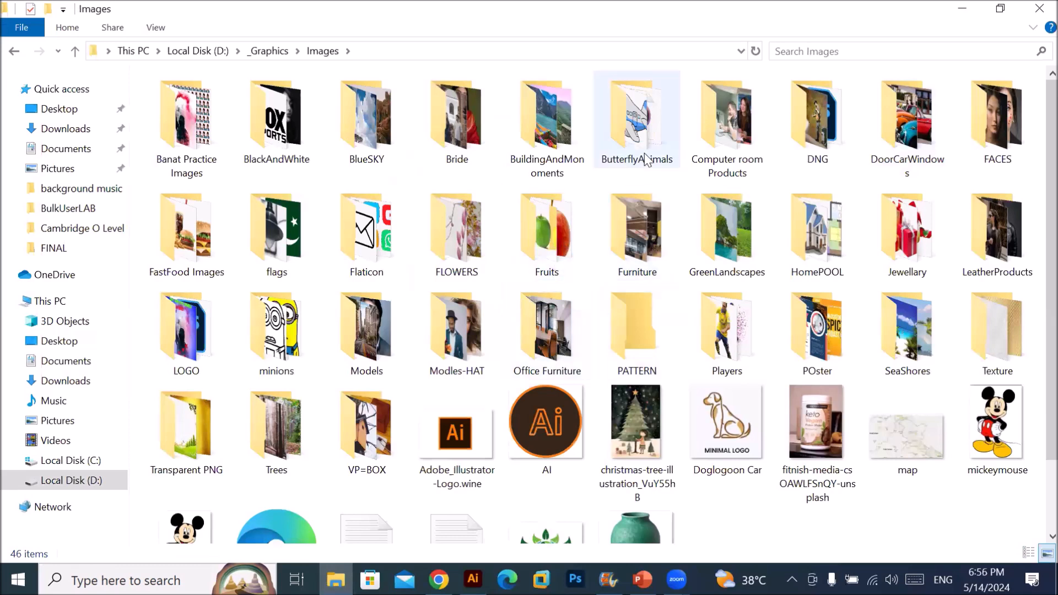
double_click(568, 148)
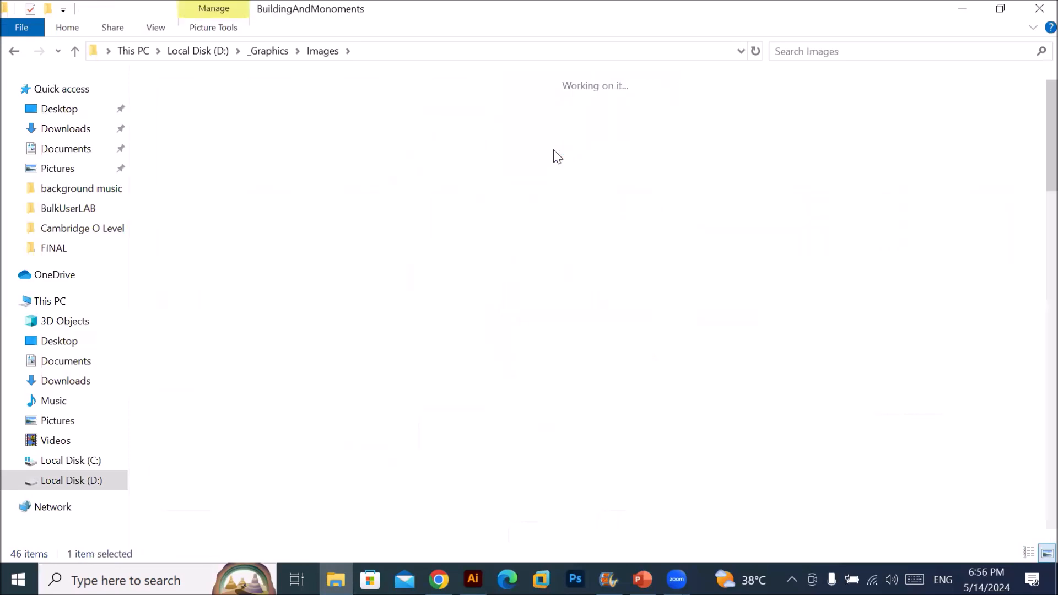
left_click(337, 51)
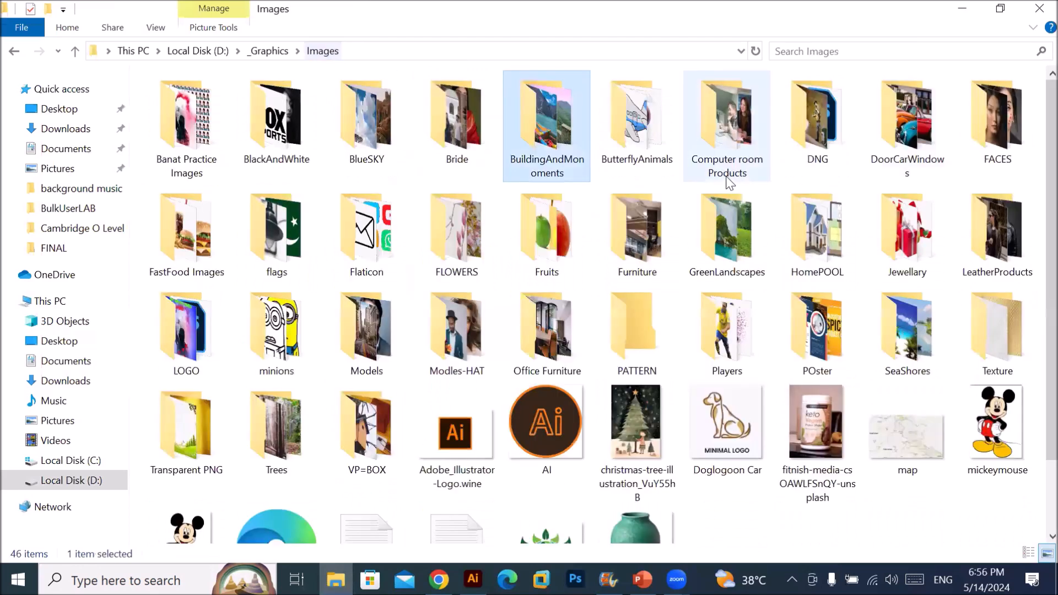
double_click(725, 137)
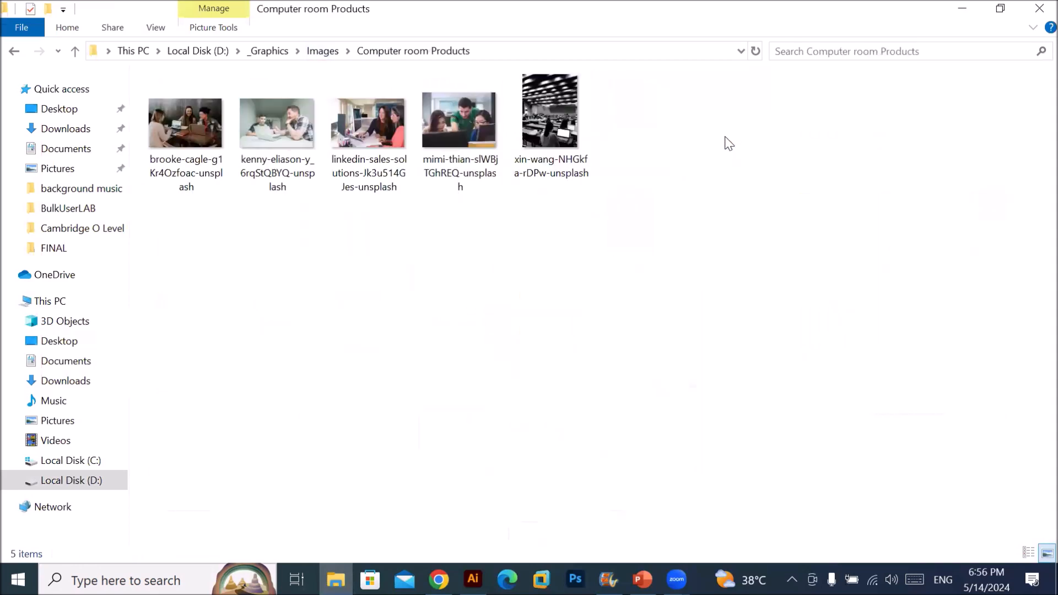
- Place the photo of the man in a green shirt between two women at computers into the Illustrator document over the black circle
left_click(453, 128)
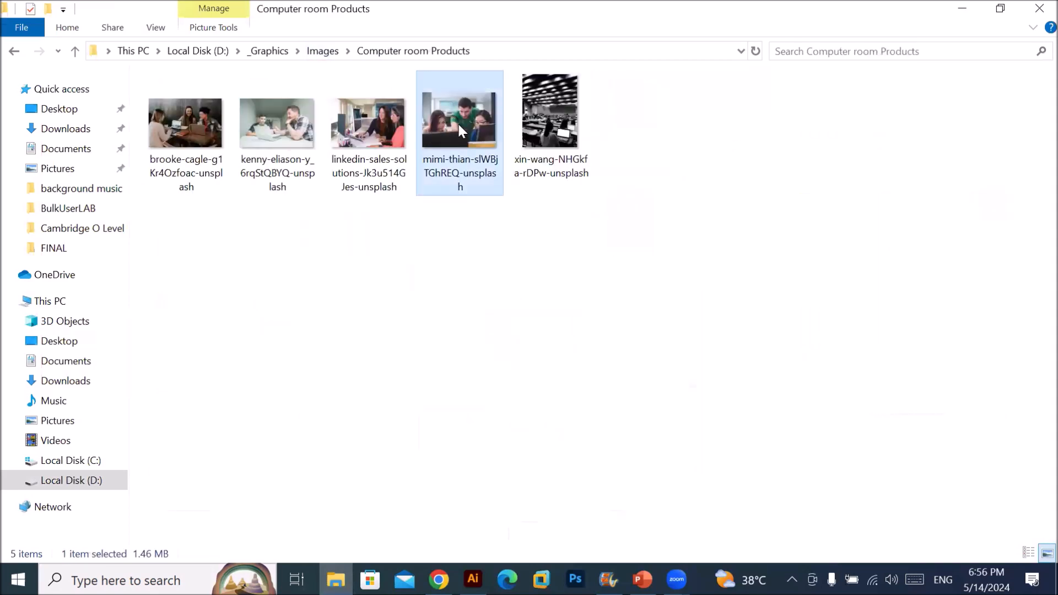
left_click_drag(460, 128, 497, 242)
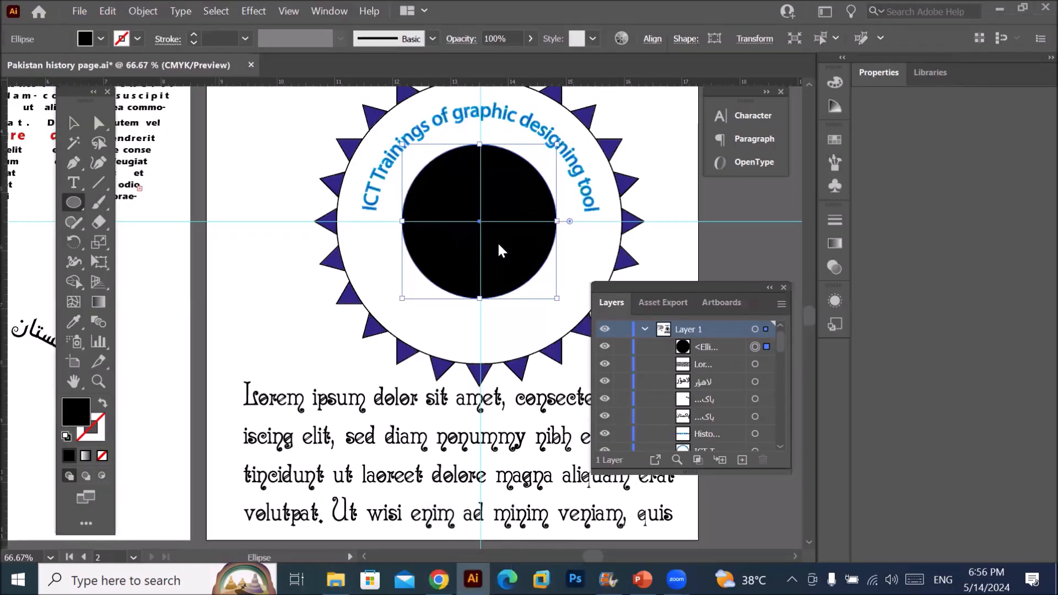
scroll(505, 238, "down", 5)
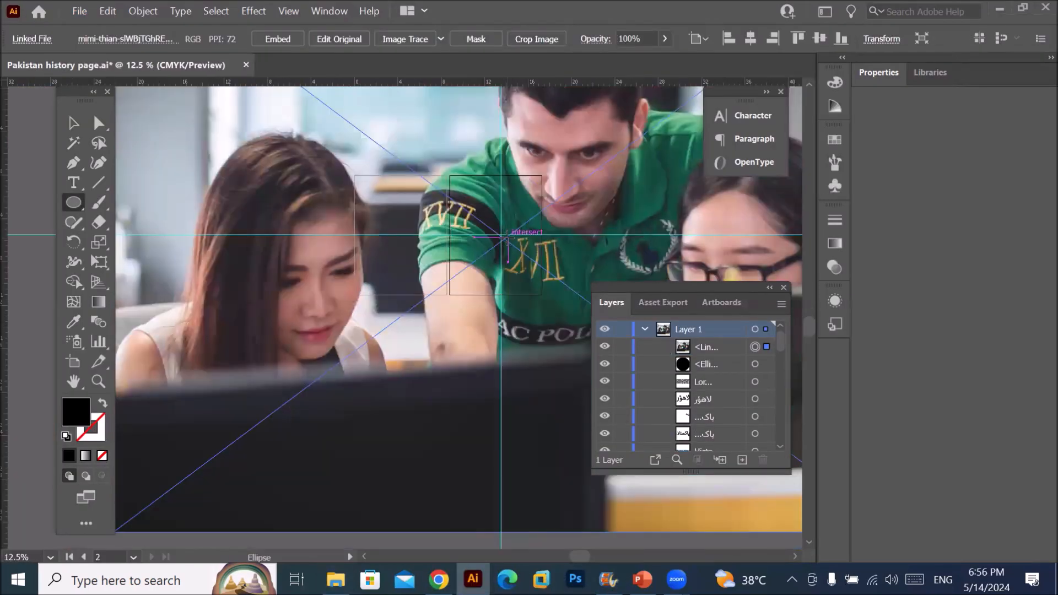
- Scale the placed photo down proportionally to about 3 in wide so it sits over the black circle inside the badge
scroll(506, 238, "down", 4)
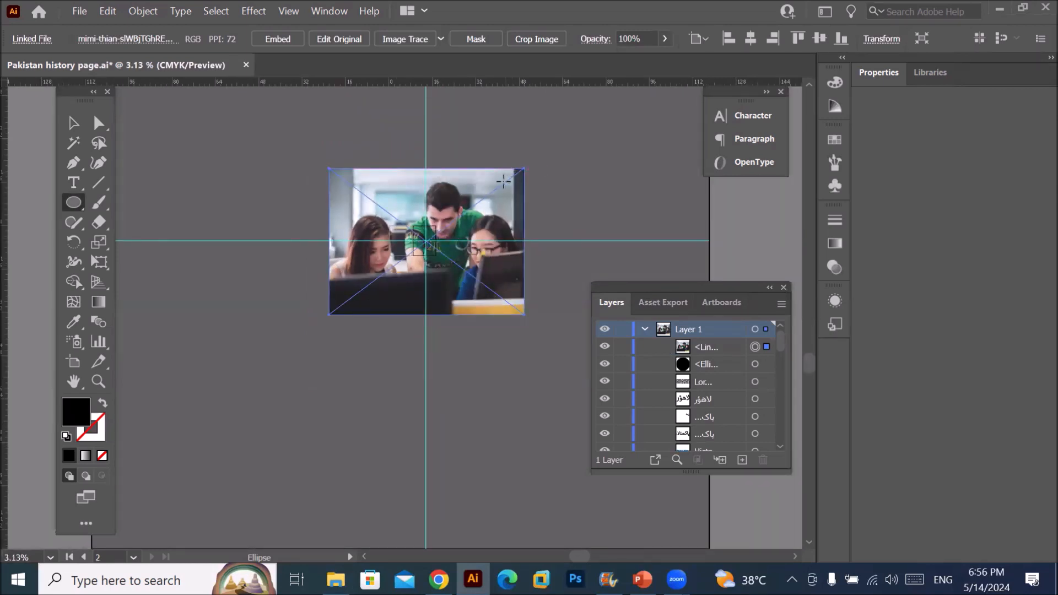
scroll(429, 182, "up", 1)
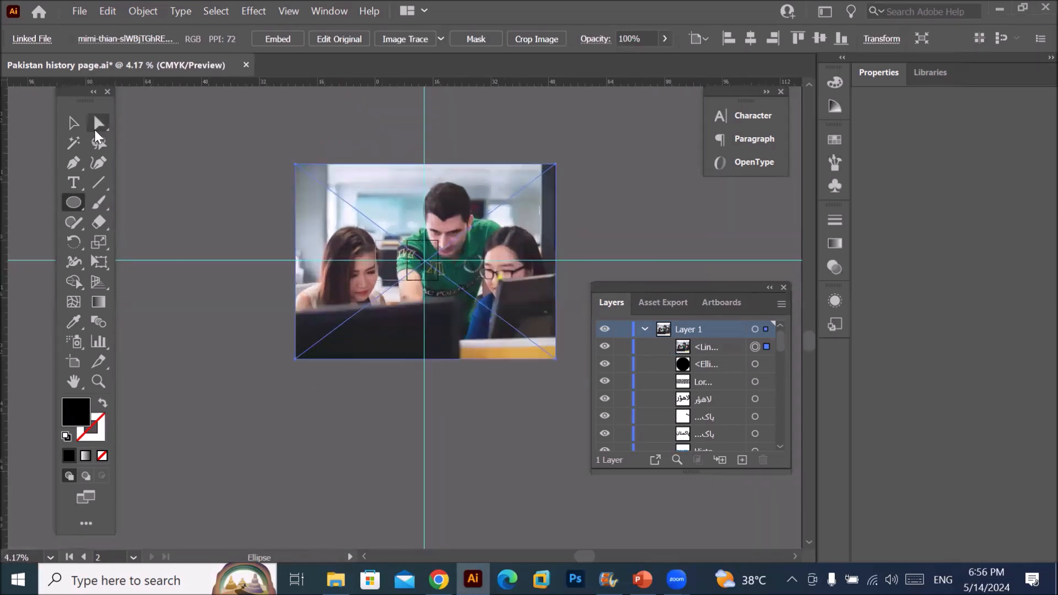
left_click(74, 124)
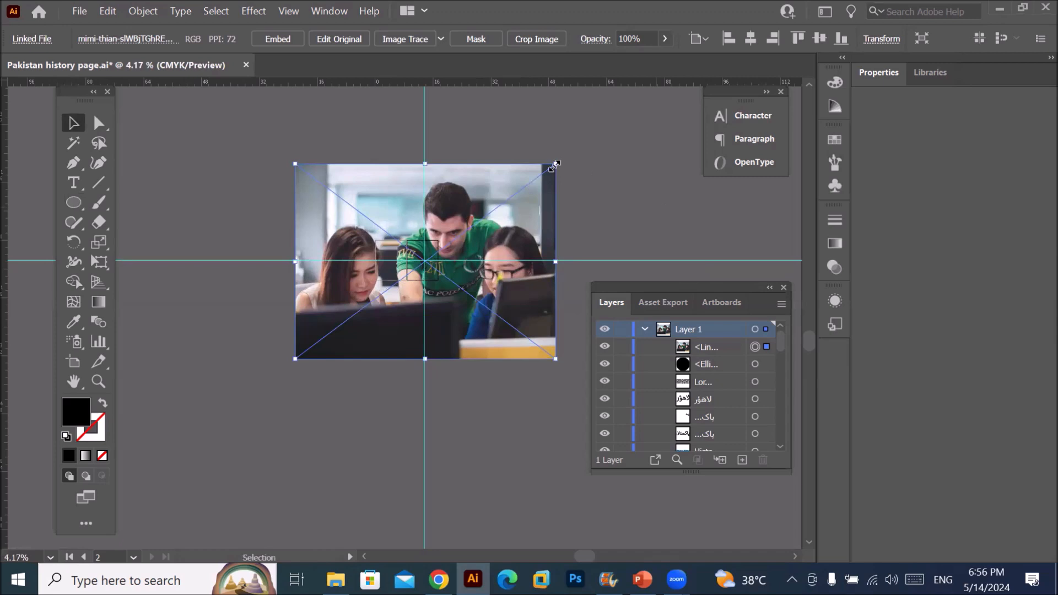
left_click_drag(555, 164, 468, 237)
scroll(467, 248, "up", 5)
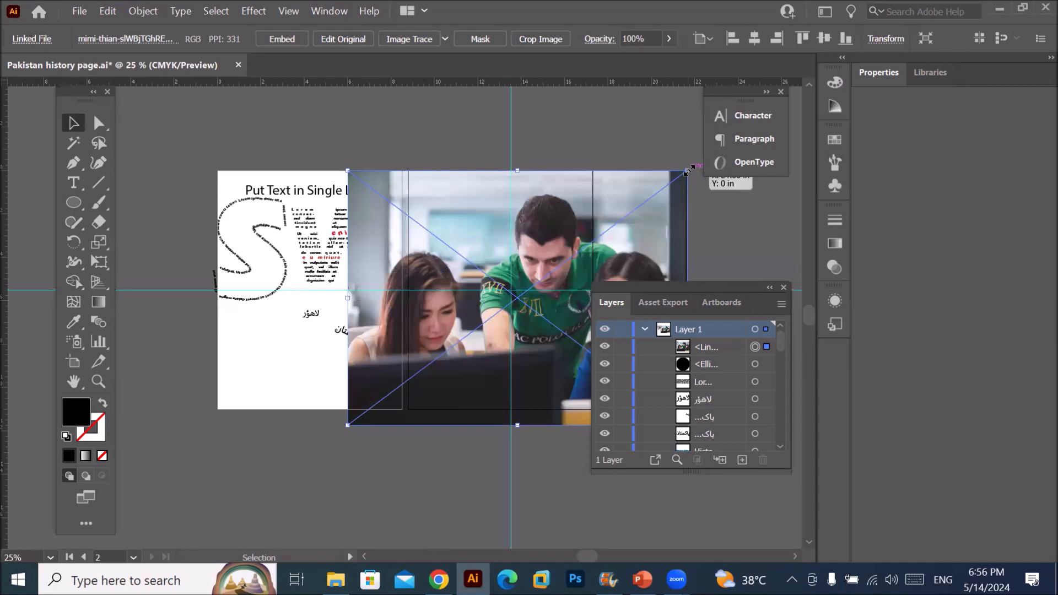
left_click_drag(688, 170, 533, 262)
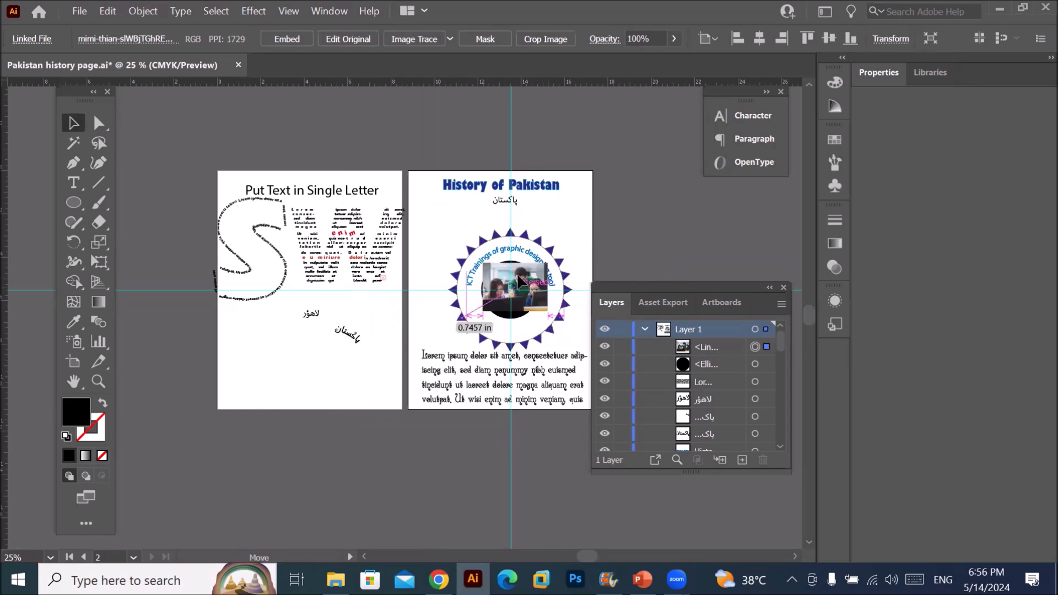
- Move the photo below the black circle in the layer order and make a clipping mask from the circle and the photo
left_click(738, 346)
left_click_drag(715, 346, 717, 370)
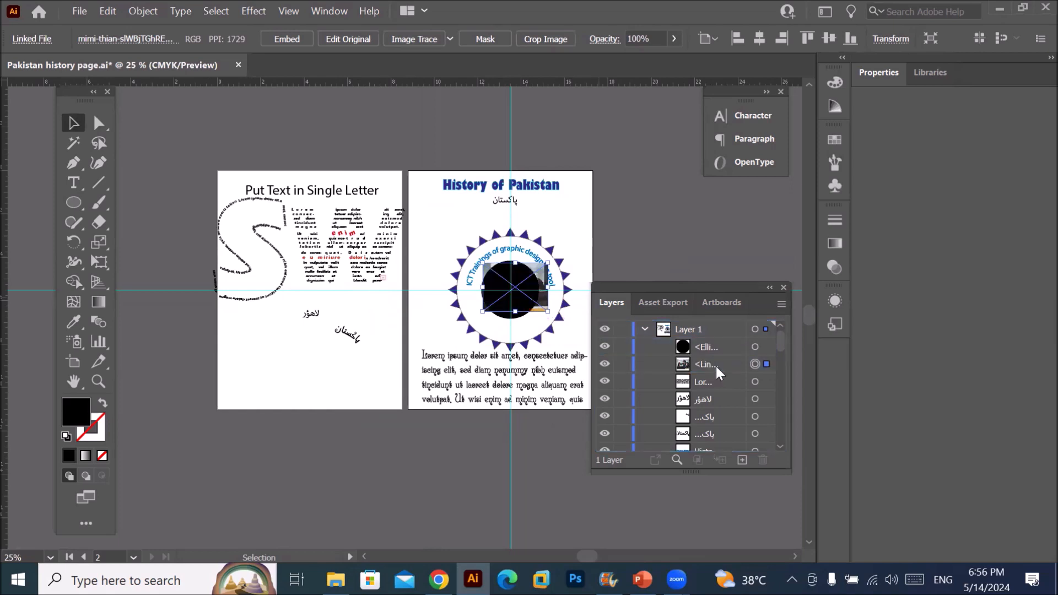
left_click(756, 347, "shift")
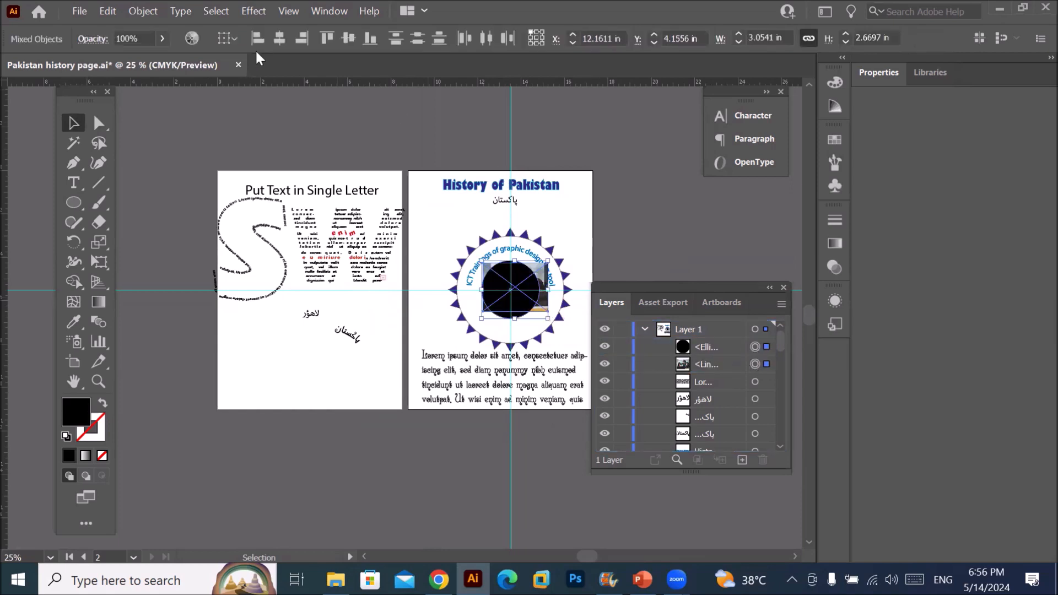
left_click(145, 13)
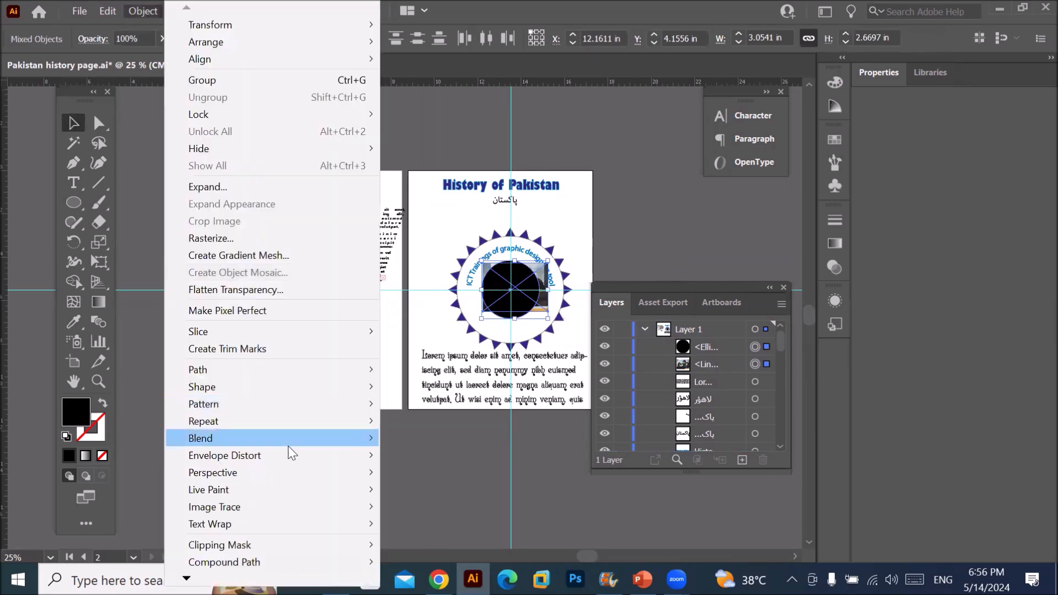
mouse_move(319, 543)
left_click(419, 545)
- Stretch only the photo inside the clip group downward past the circle's lower edge to fill the mask, and deselect it
scroll(542, 220, "up", 6)
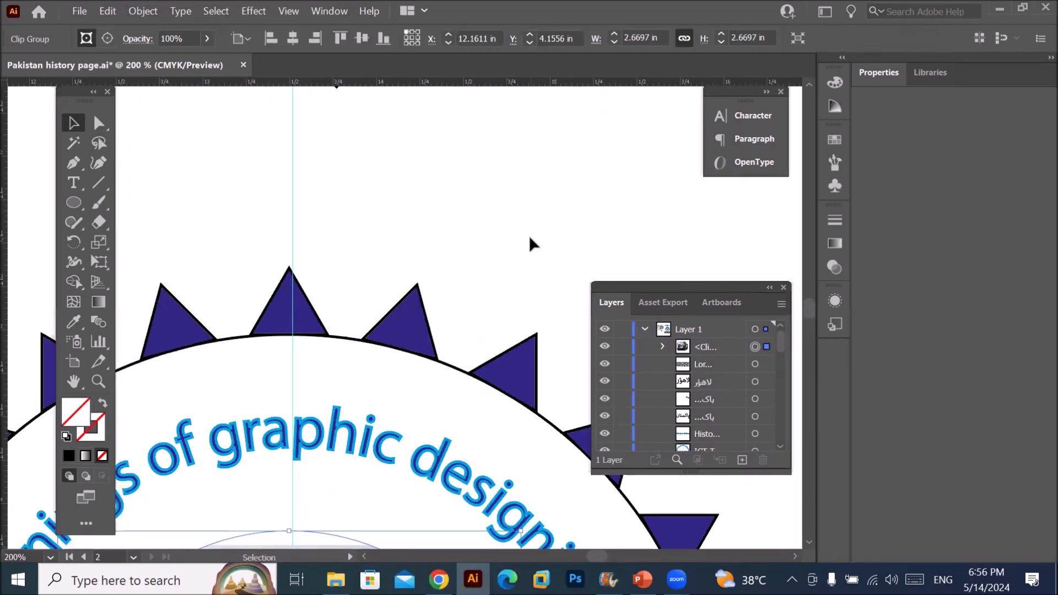
scroll(529, 236, "down", 4)
scroll(513, 473, "up", 1)
scroll(513, 471, "up", 1)
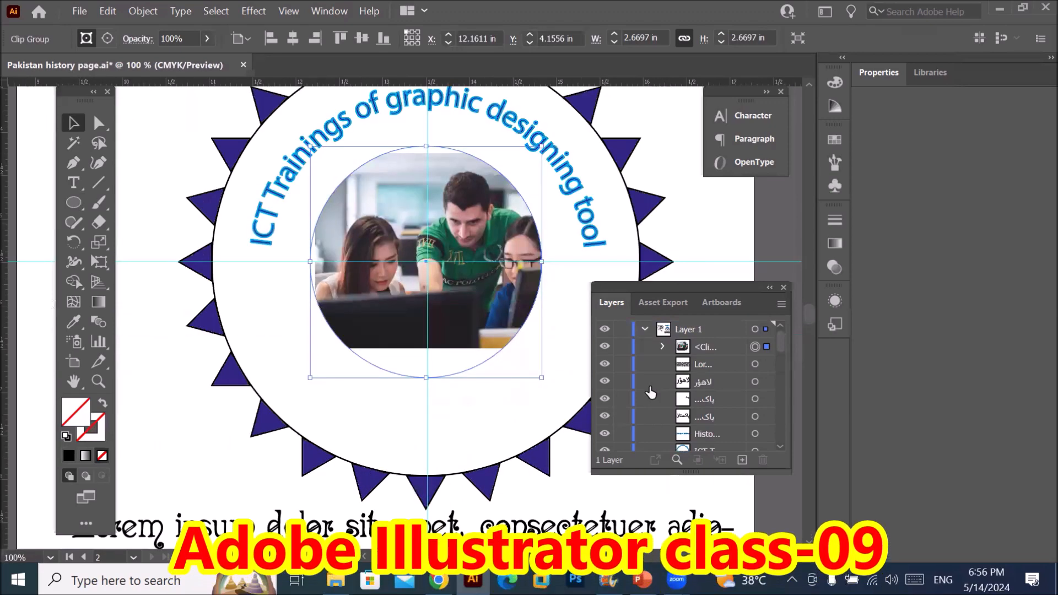
left_click(662, 346)
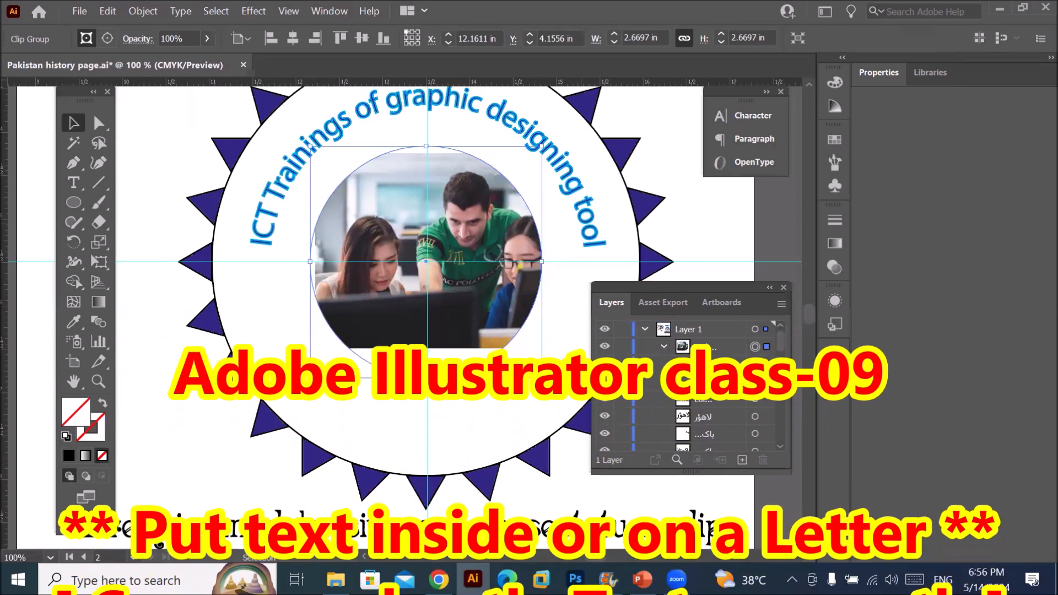
left_click(755, 382)
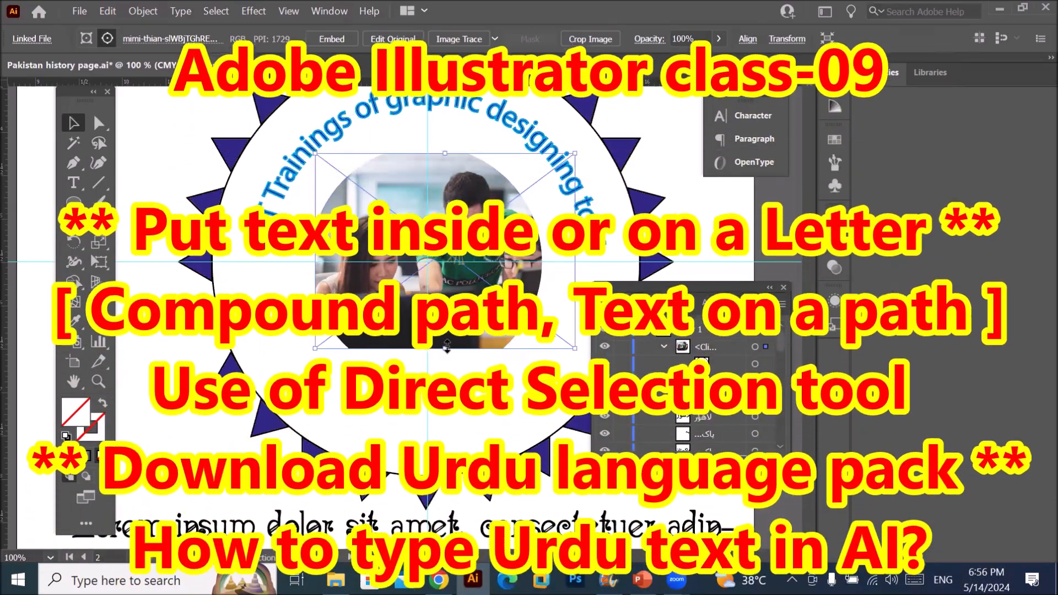
left_click_drag(445, 349, 444, 395)
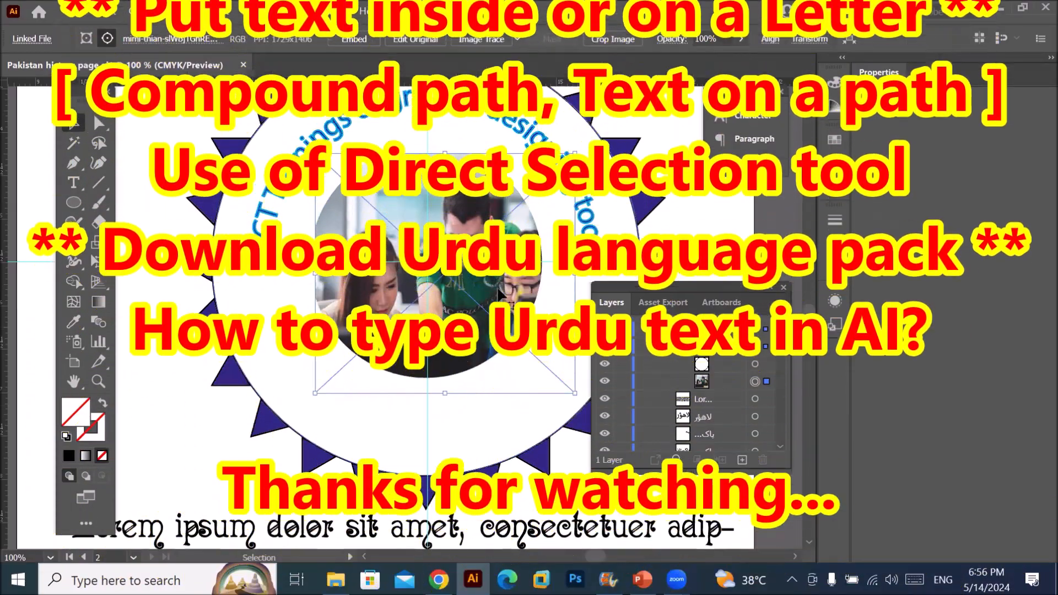
scroll(499, 281, "down", 3)
scroll(580, 217, "up", 1)
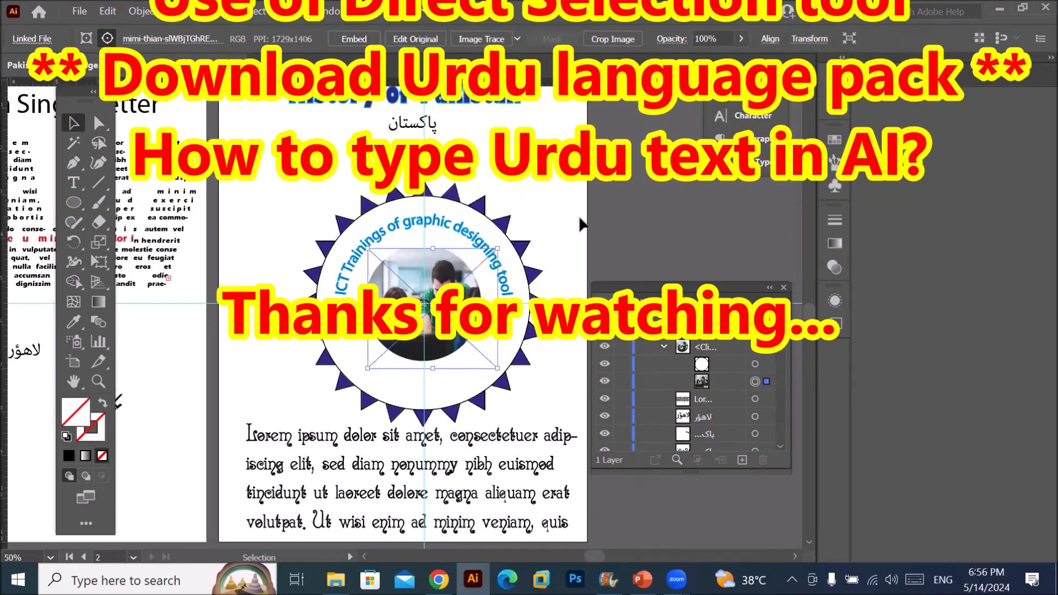
left_click(569, 210)
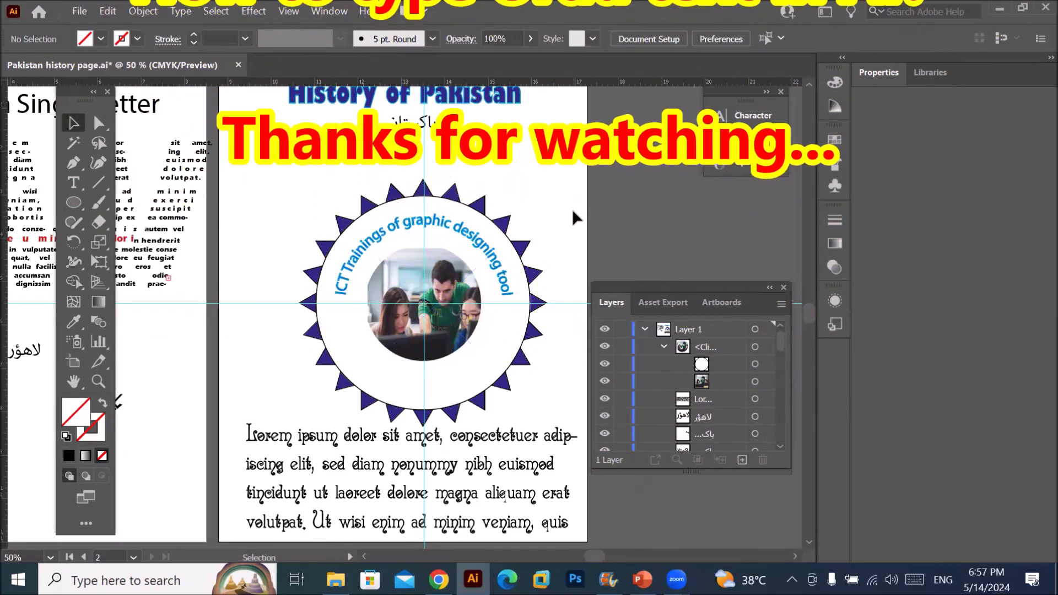